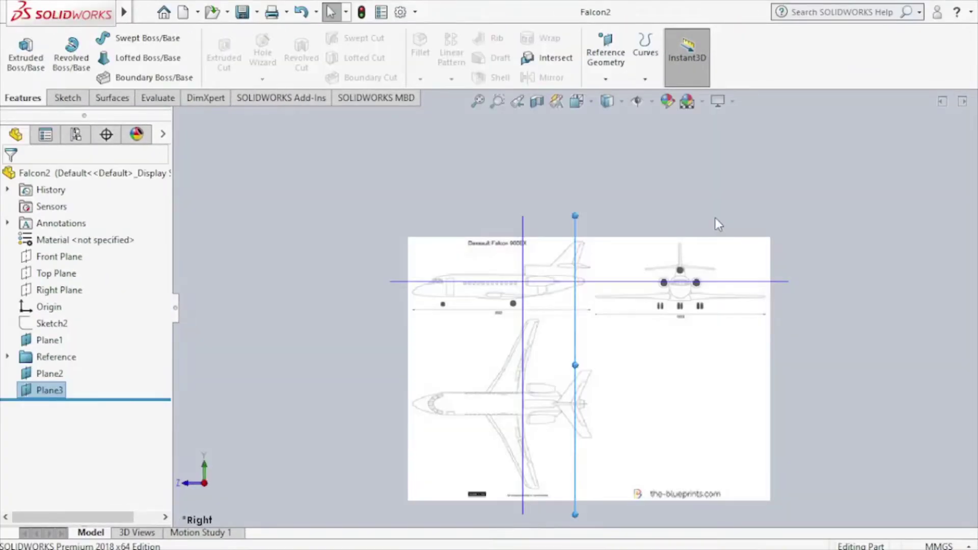
# Step: Start a new sketch on Plane2 and view it from the Front, zoomed in
pyautogui.click(527, 263)
pyautogui.click(598, 221)
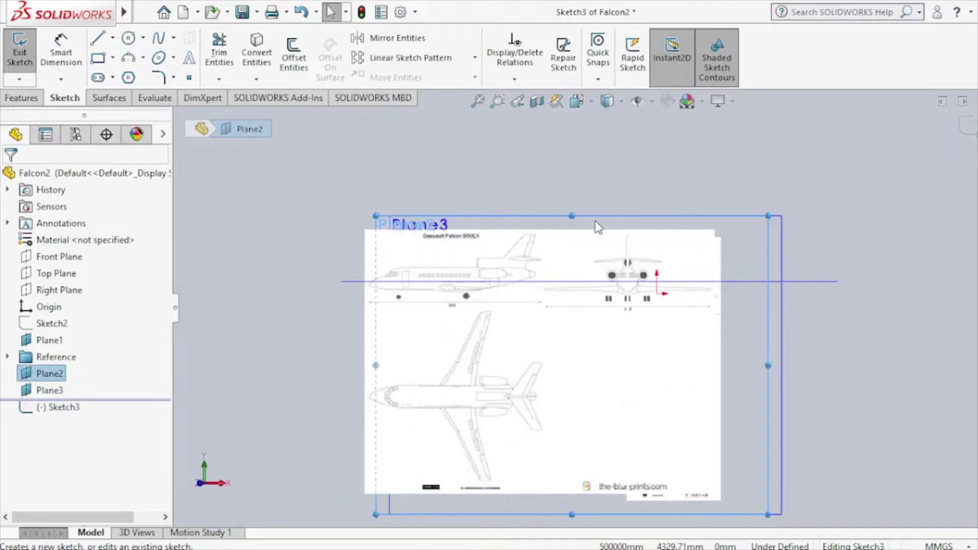
pyautogui.click(591, 101)
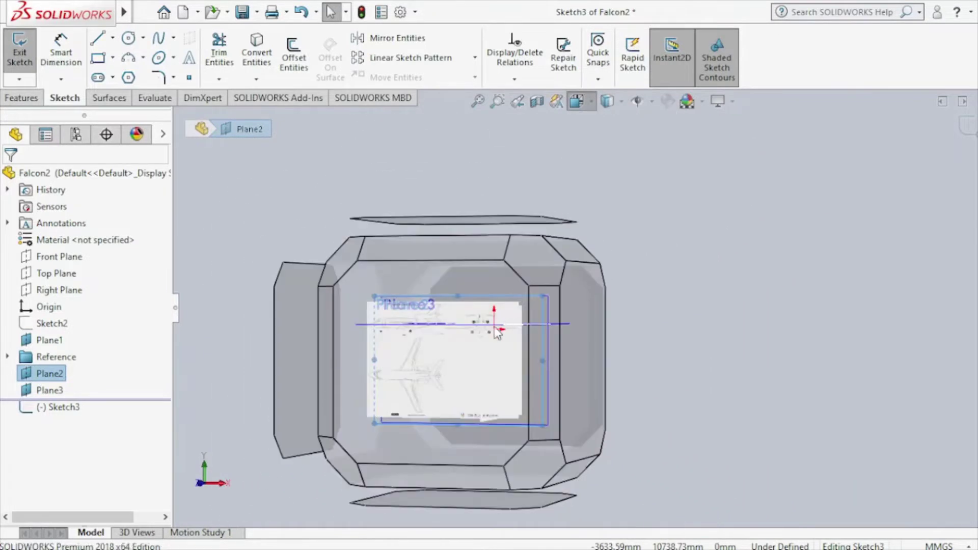
pyautogui.click(495, 329)
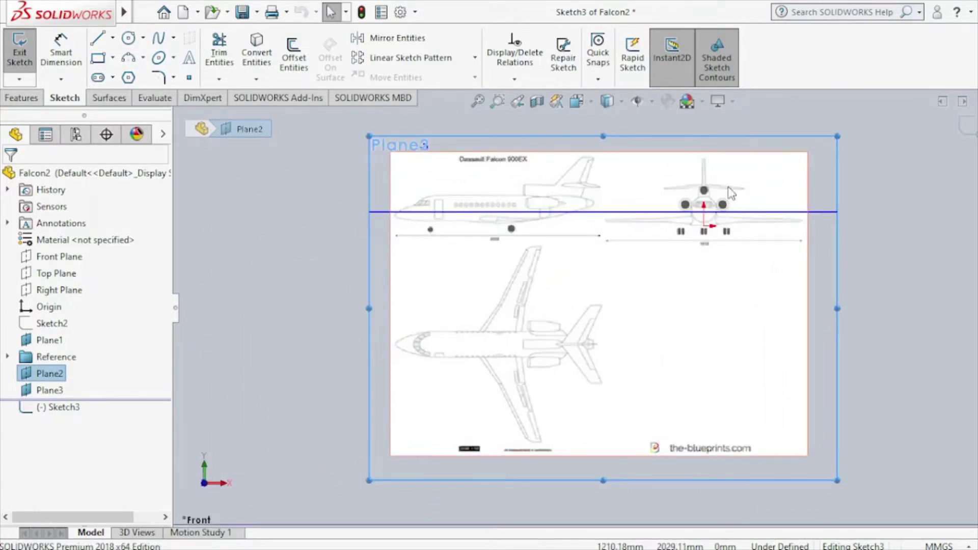
pyautogui.scroll(-4, 731, 194)
pyautogui.scroll(-2, 730, 191)
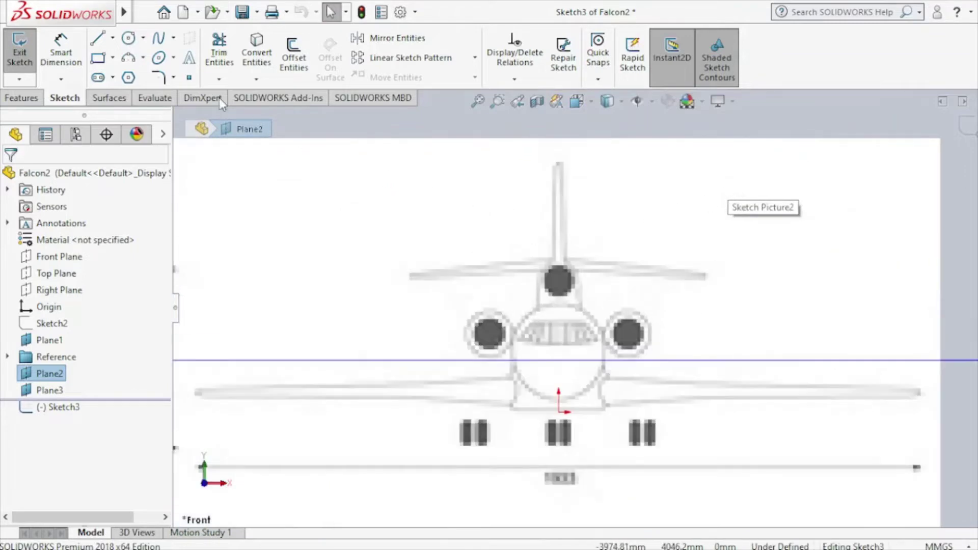
# Step: Trace a circle of about 211 mm radius over the top engine and exit the sketch
pyautogui.click(129, 38)
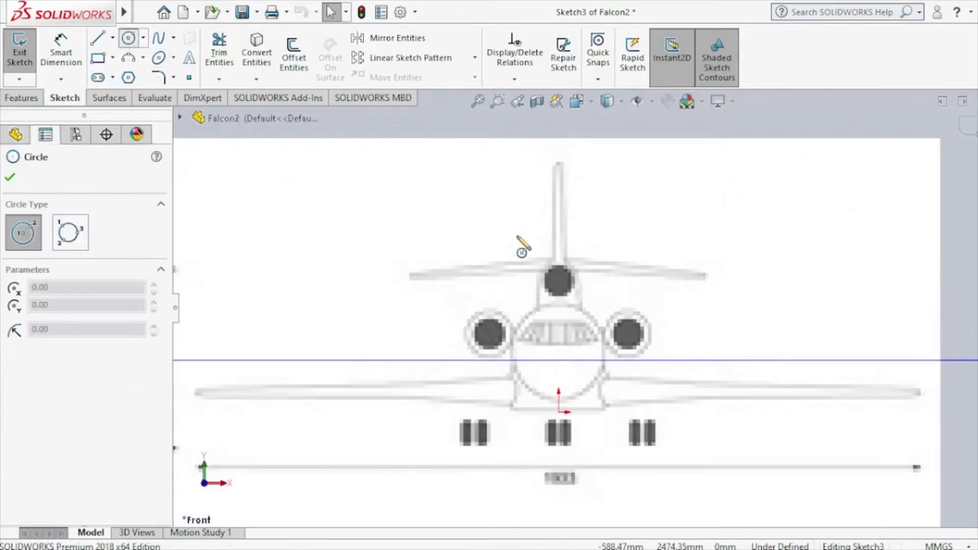
pyautogui.click(558, 282)
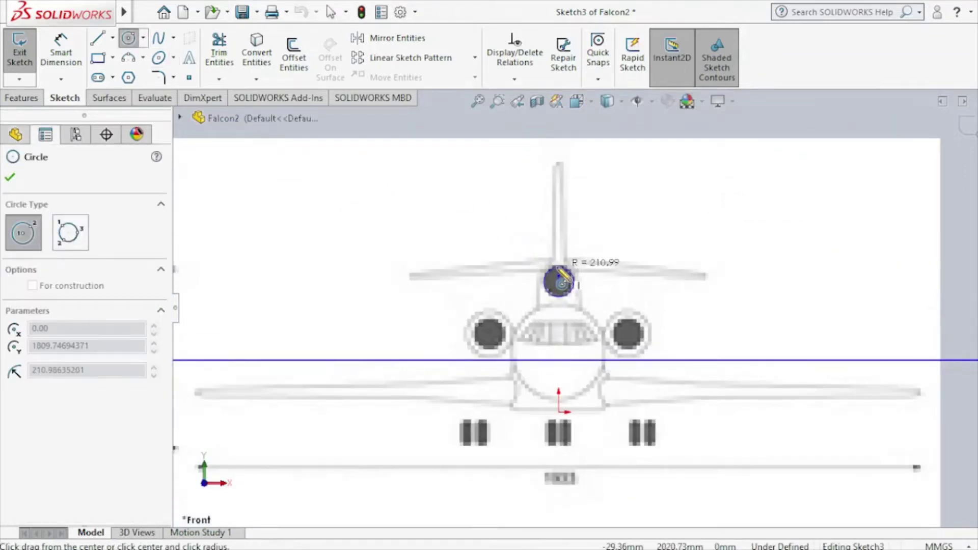
pyautogui.click(575, 279)
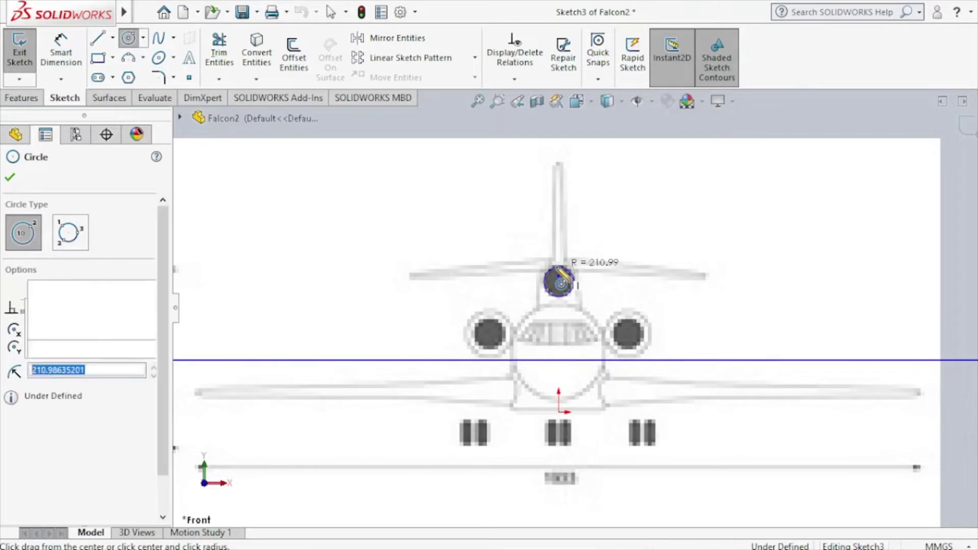
pyautogui.click(10, 179)
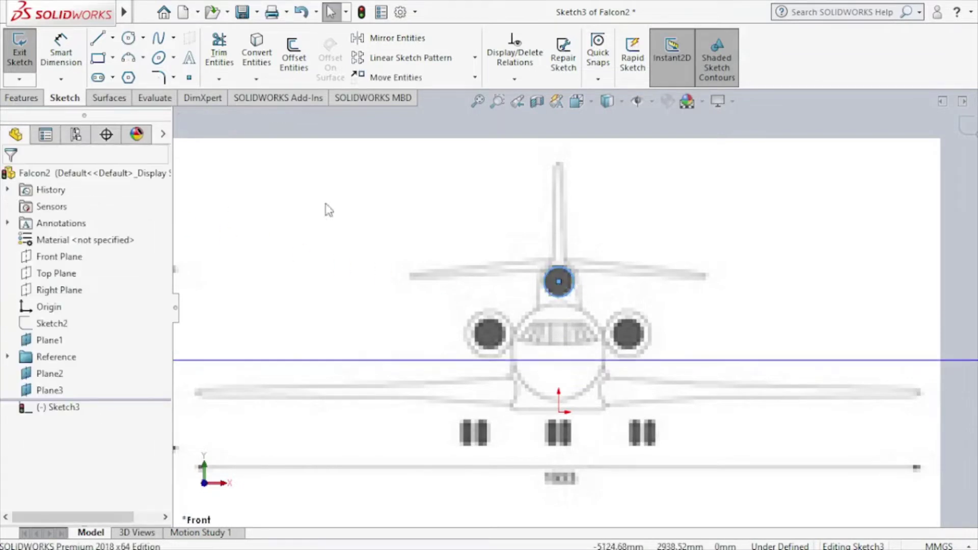
pyautogui.click(965, 133)
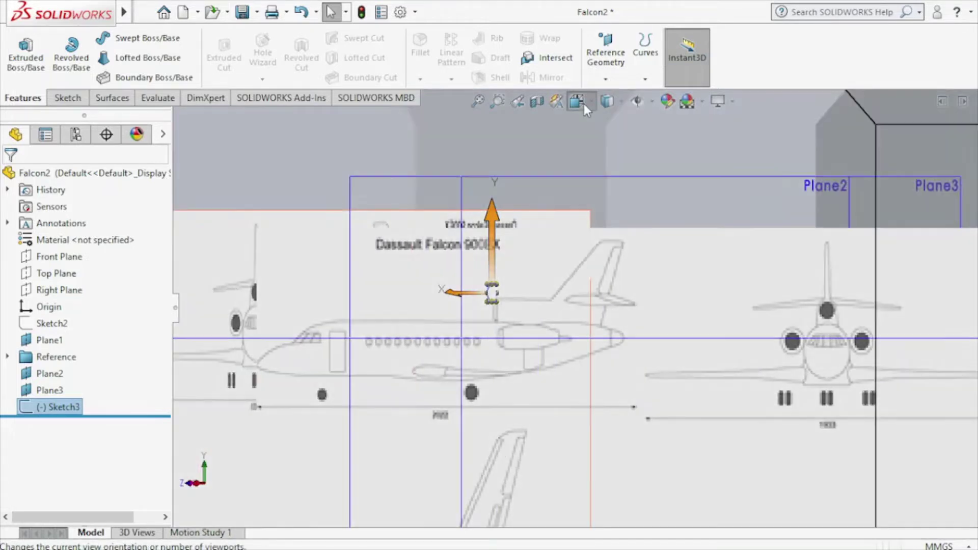
# Step: Switch to Back view, face the Right Plane, and select Sketch Picture2 under Reference > Front
pyautogui.click(583, 104)
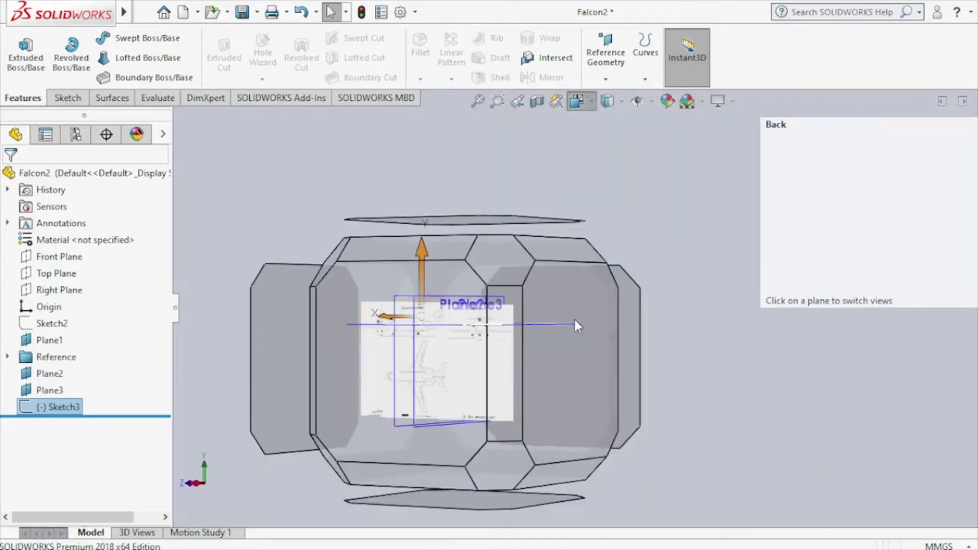
pyautogui.click(576, 326)
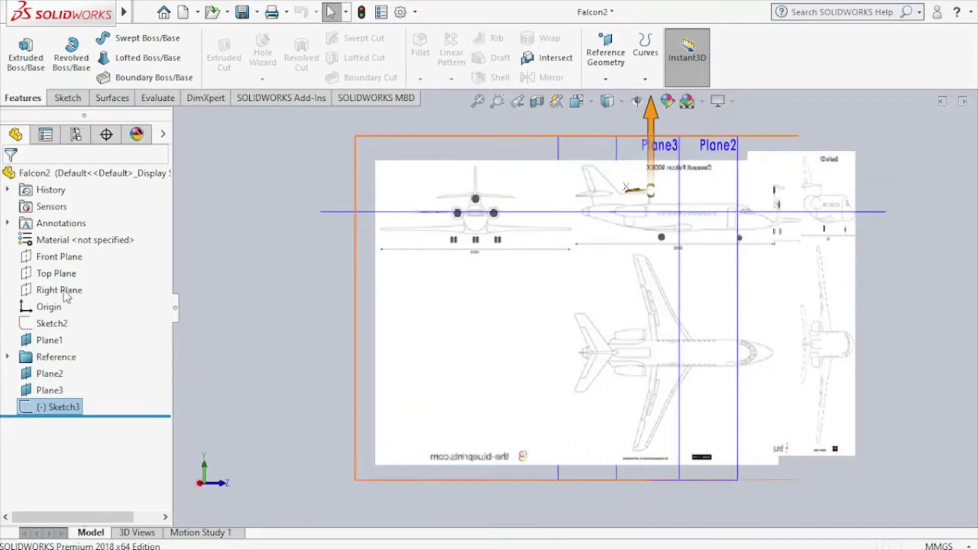
pyautogui.click(65, 295)
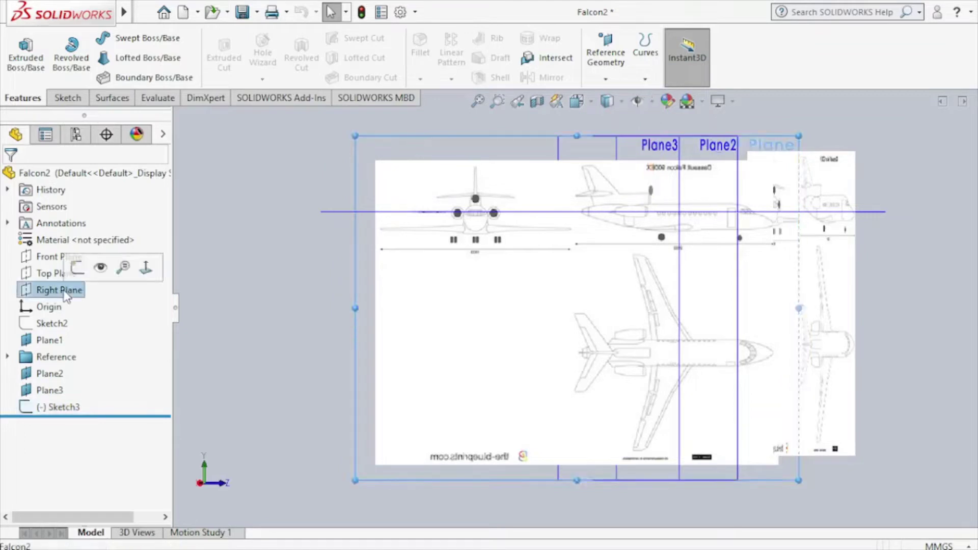
pyautogui.click(143, 277)
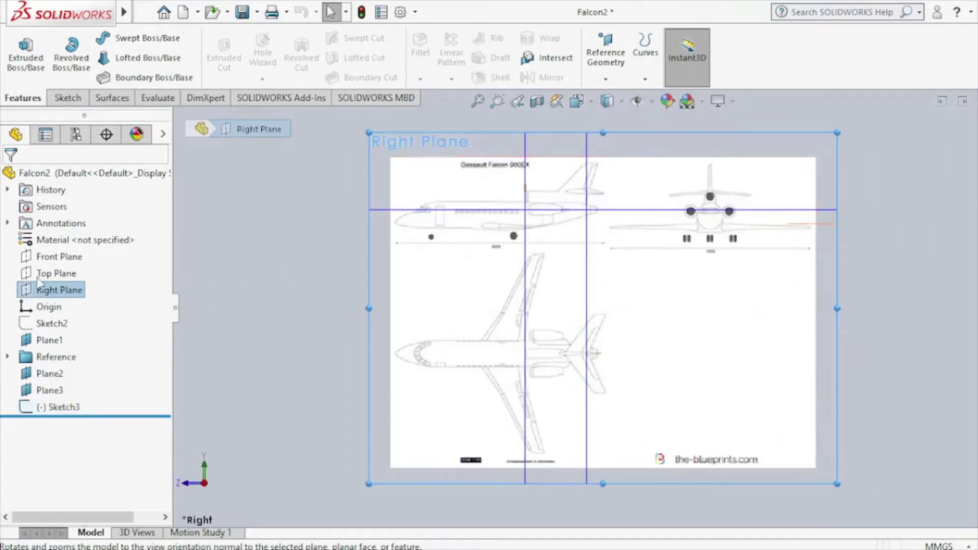
pyautogui.click(7, 356)
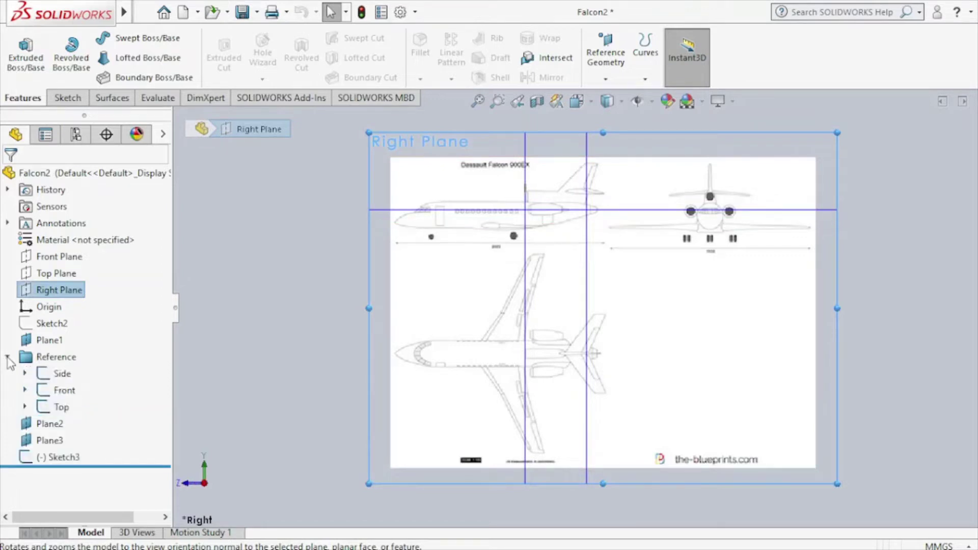
pyautogui.click(25, 391)
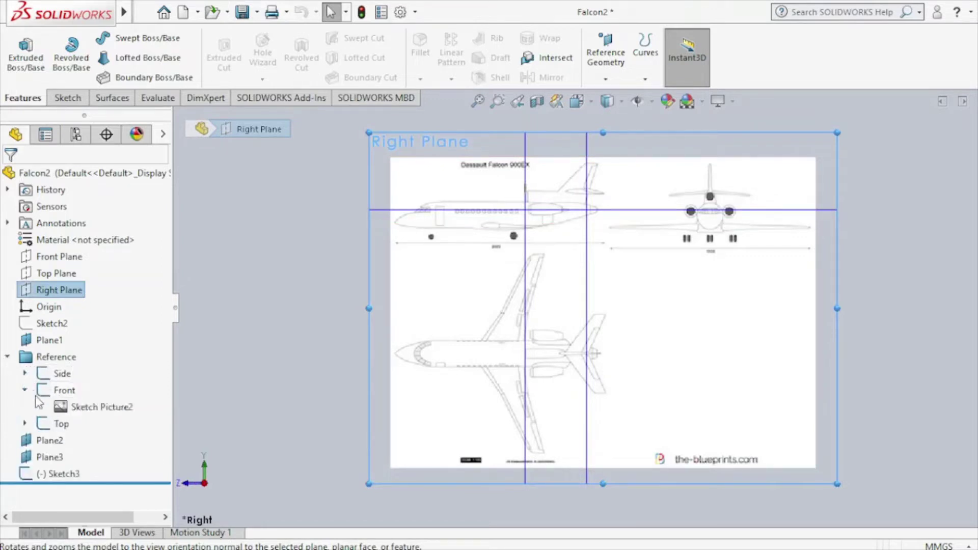
pyautogui.click(73, 407)
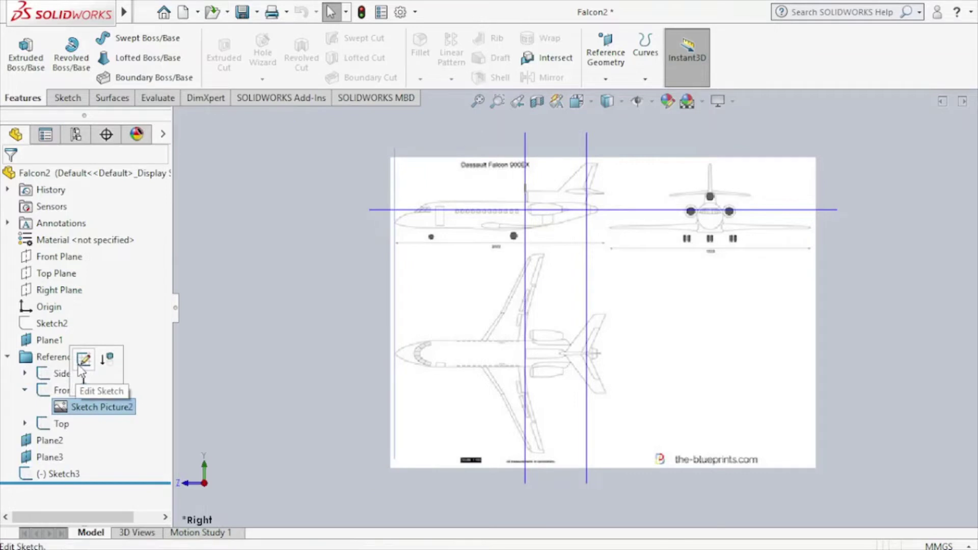
# Step: Nudge Sketch Picture2 up to Y -11748.20 mm in the Front sketch, then close it
pyautogui.click(81, 358)
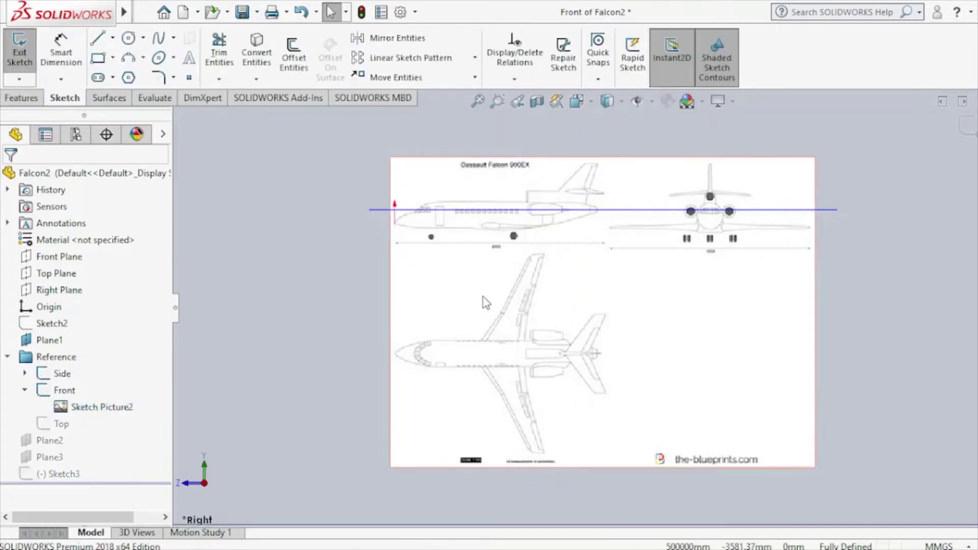
pyautogui.hotkey('ctrl', '8')
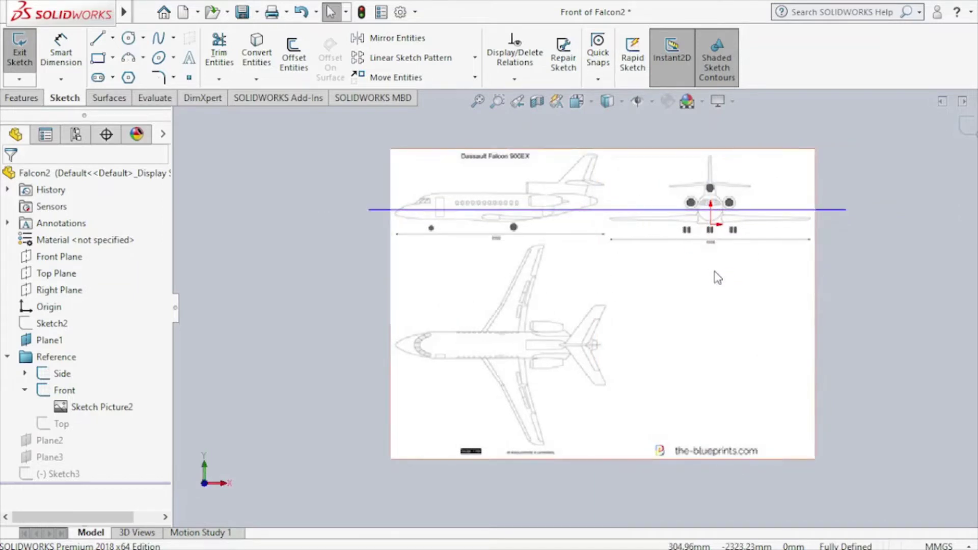
pyautogui.click(130, 409)
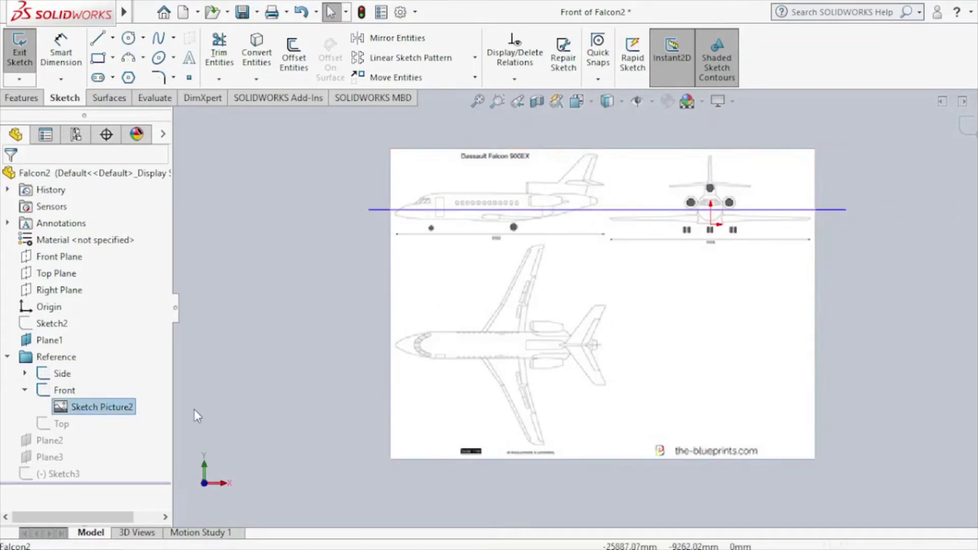
pyautogui.doubleClick(129, 409)
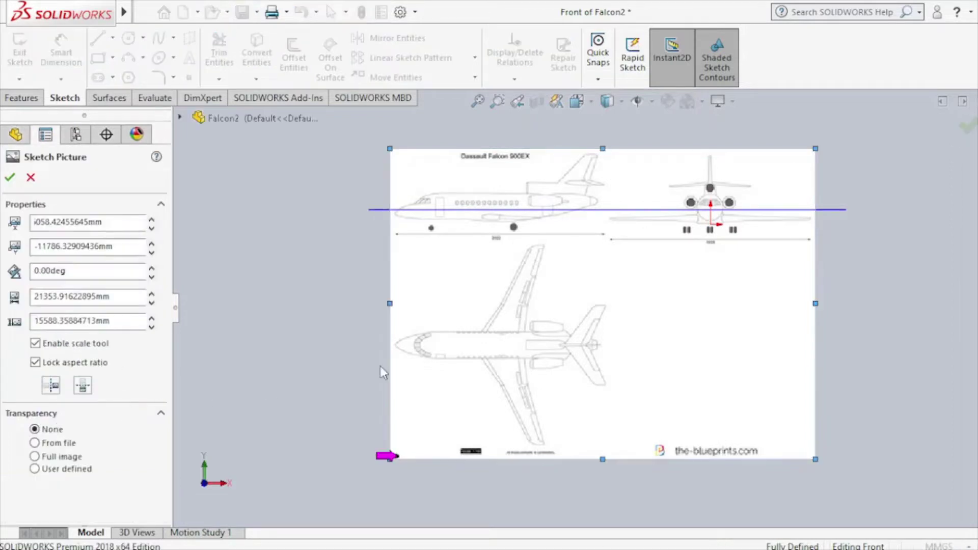
pyautogui.moveTo(700, 286); pyautogui.dragTo(700, 285)
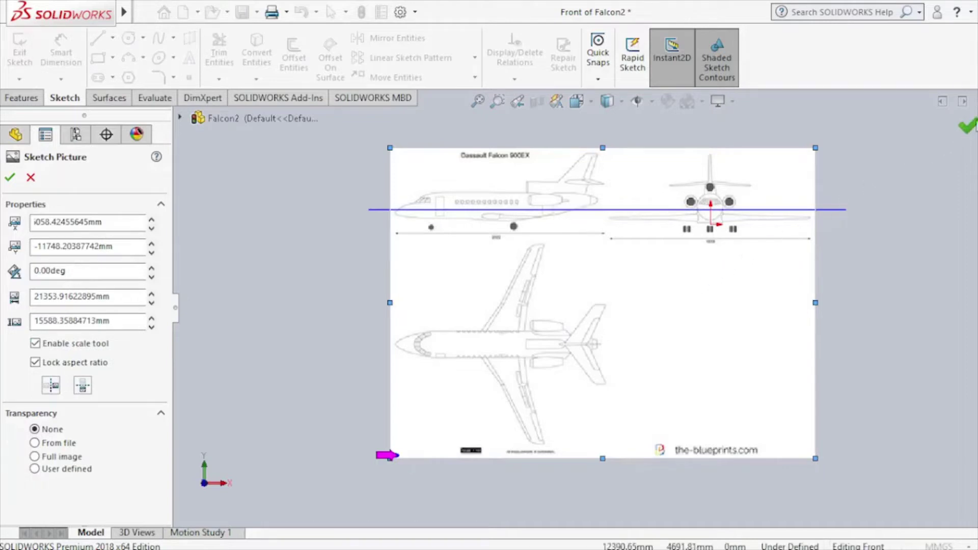
pyautogui.click(968, 126)
pyautogui.click(972, 132)
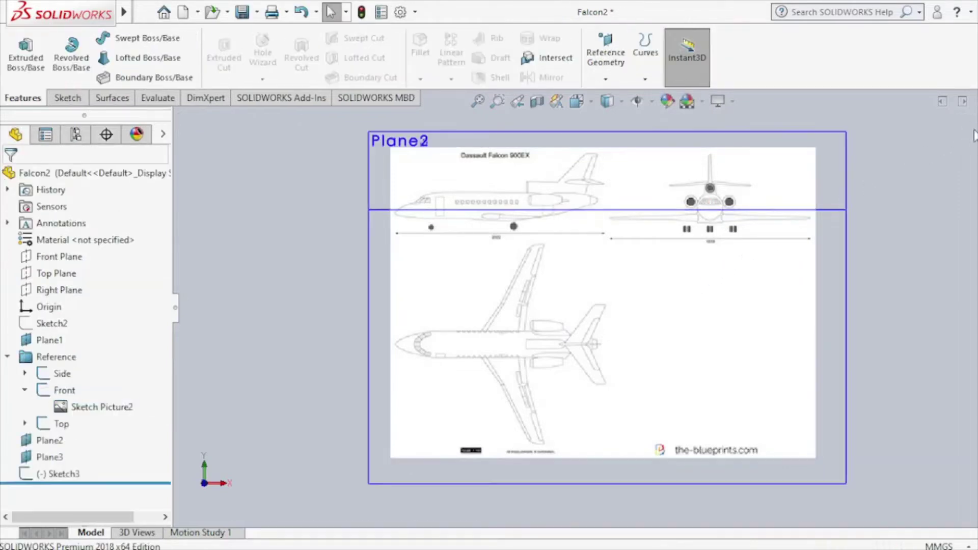
# Step: Reopen the Front sketch for editing, viewed square-on from the Front
pyautogui.click(61, 296)
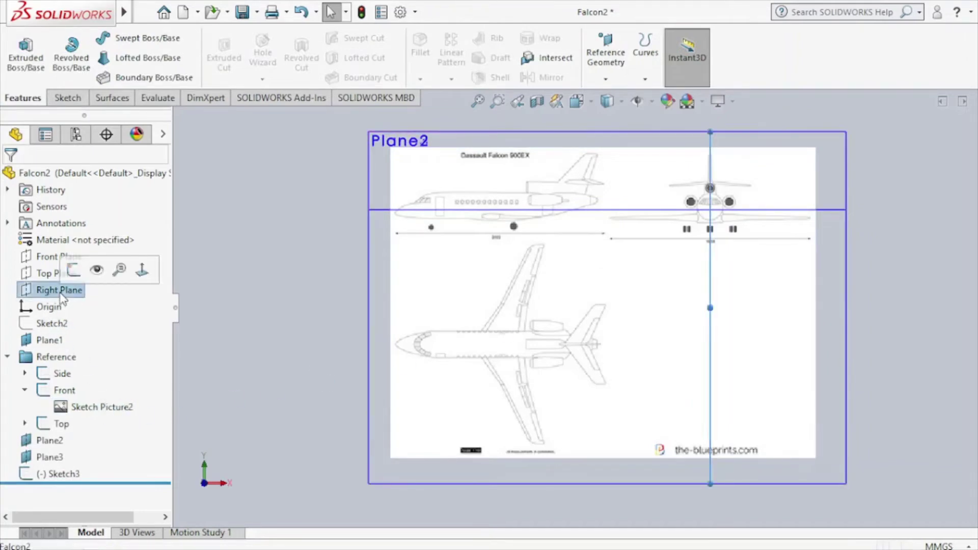
pyautogui.click(144, 271)
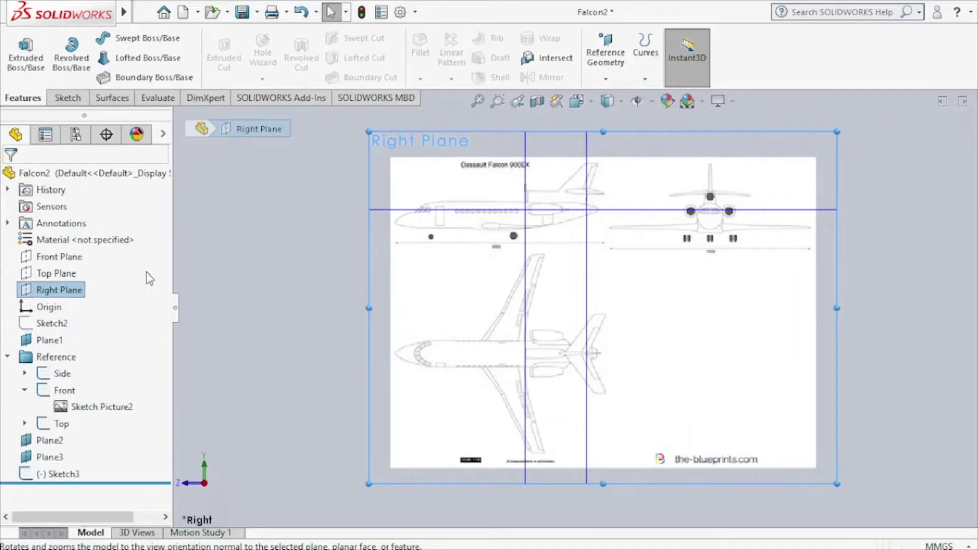
pyautogui.click(99, 408)
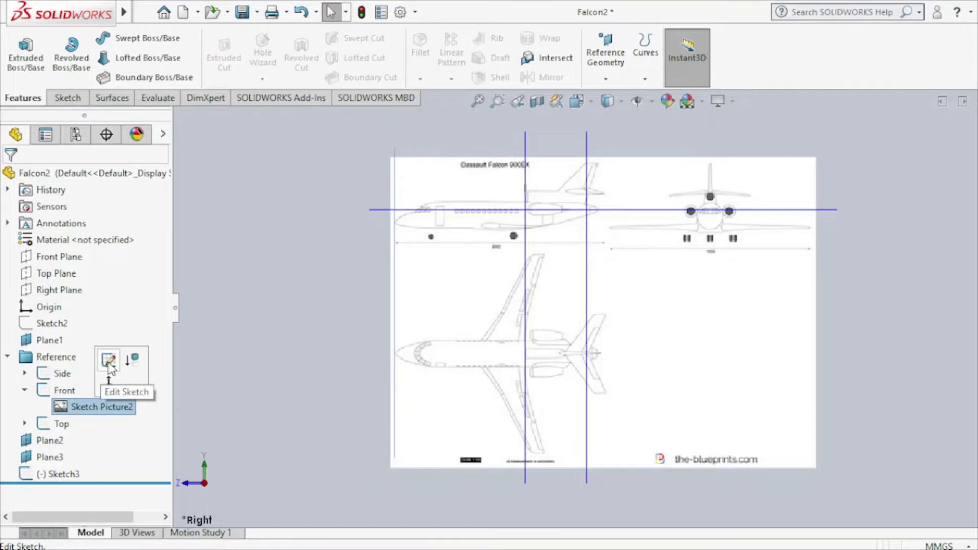
pyautogui.click(109, 363)
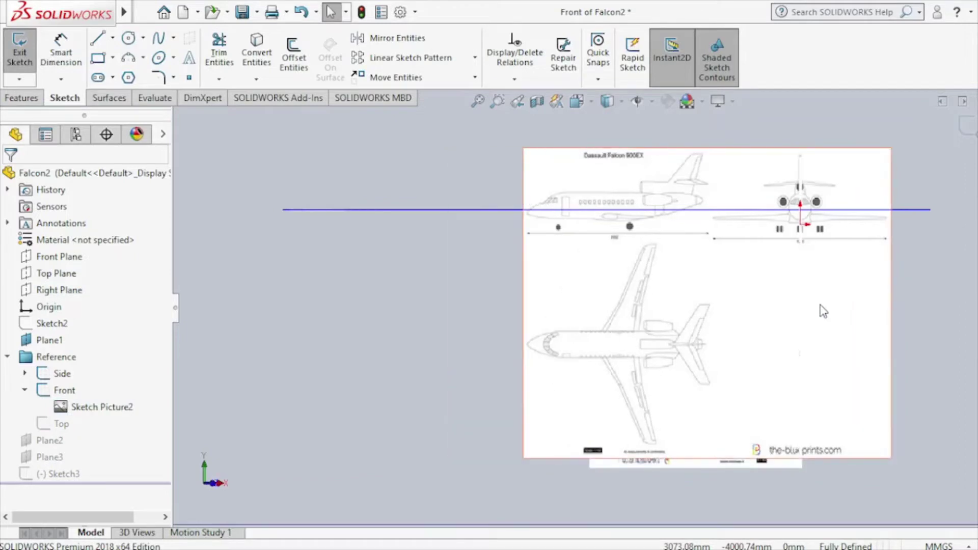
pyautogui.click(576, 100)
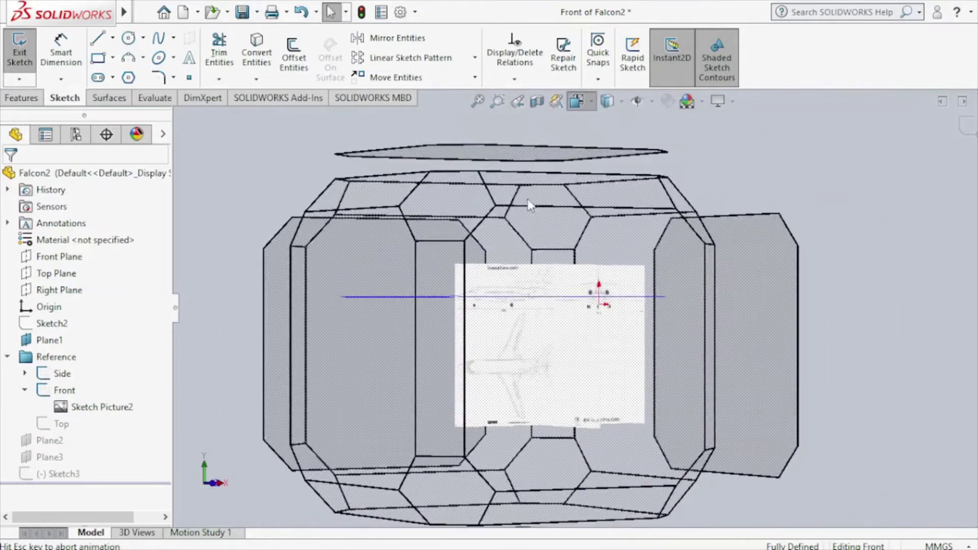
pyautogui.click(488, 319)
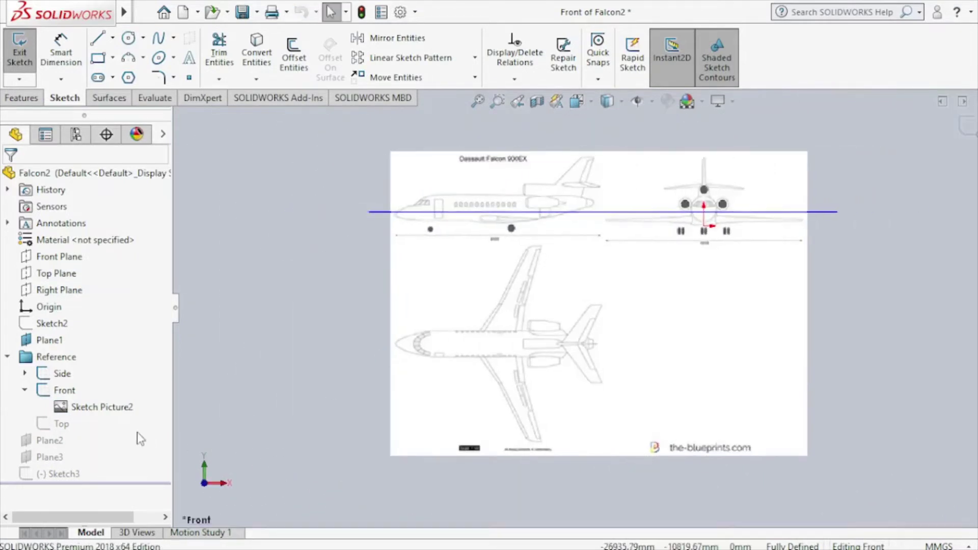
# Step: Move Sketch Picture2 to X -16019.55 mm, Y -11709.33 mm and close the sketch
pyautogui.click(114, 411)
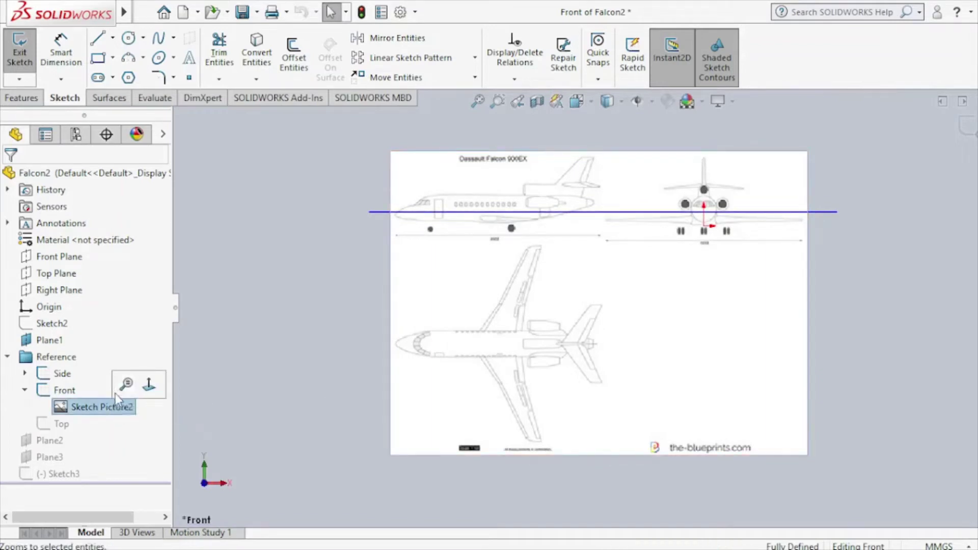
pyautogui.doubleClick(82, 411)
pyautogui.moveTo(661, 293); pyautogui.dragTo(684, 275)
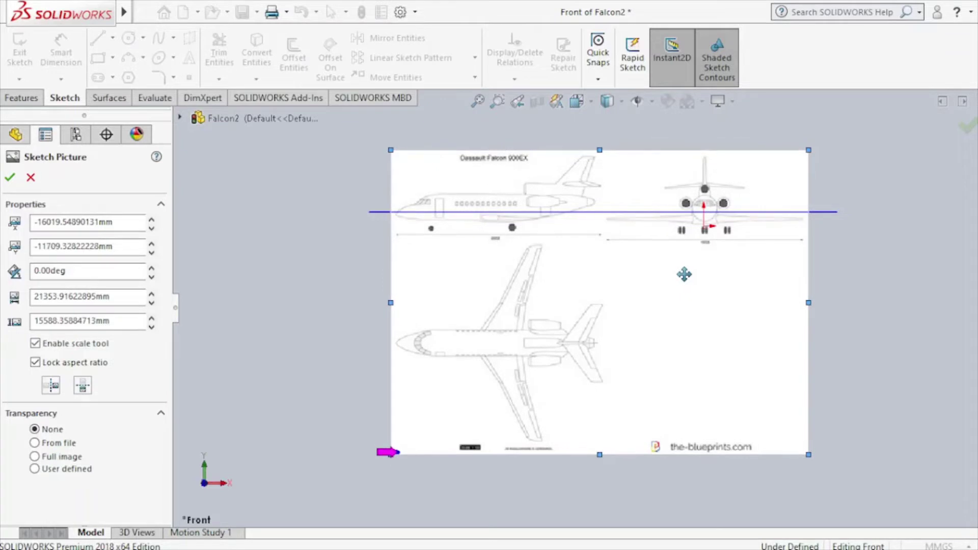
pyautogui.click(966, 127)
pyautogui.click(966, 130)
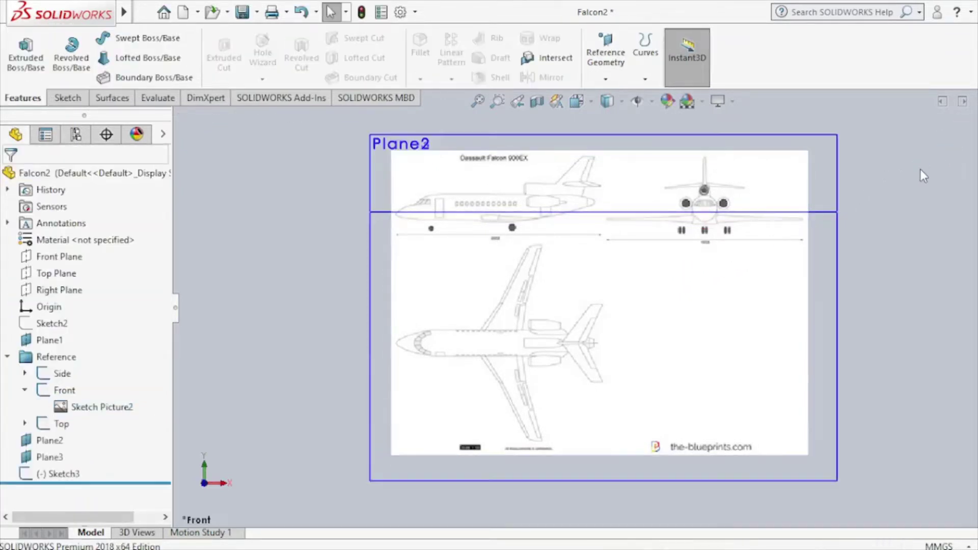
# Step: Reopen Sketch3 for editing, viewed normal to the Front Plane
pyautogui.click(62, 291)
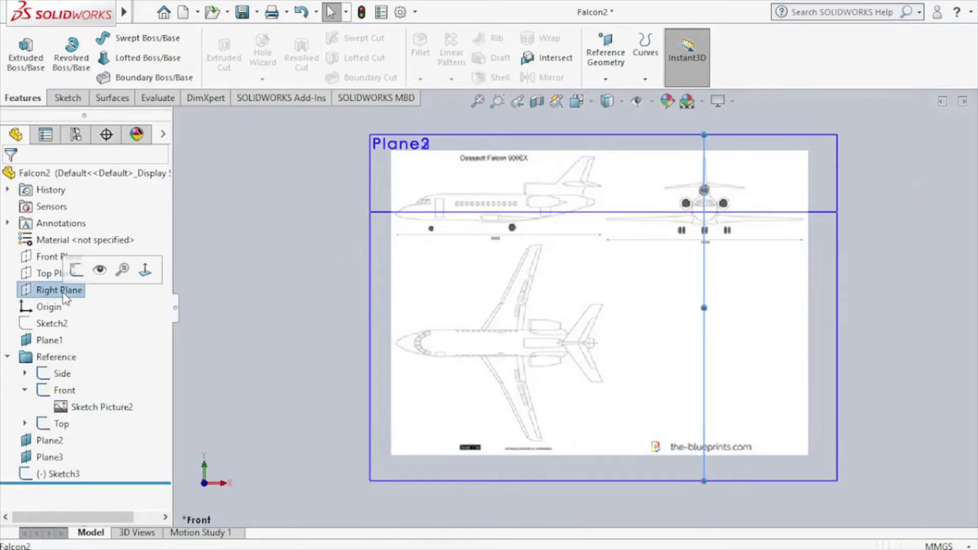
pyautogui.click(145, 269)
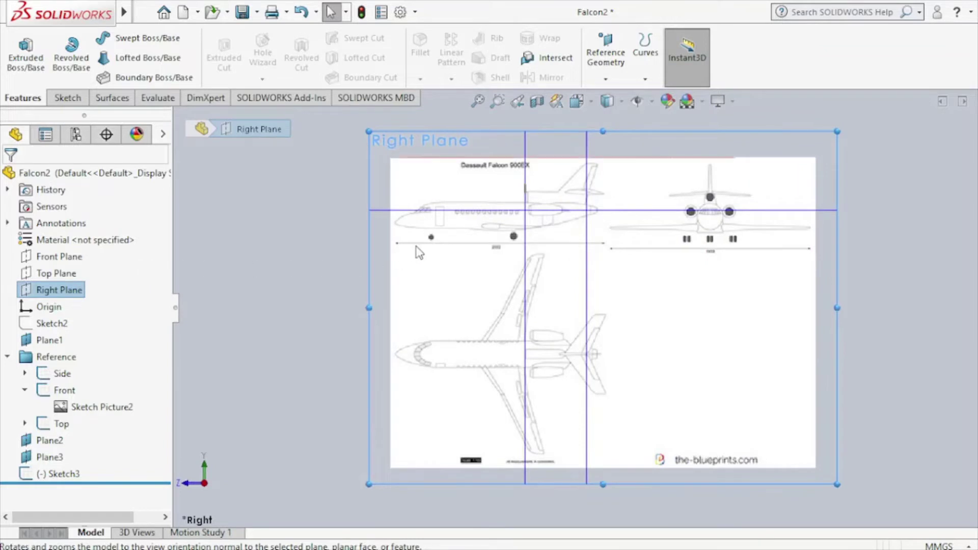
pyautogui.click(62, 475)
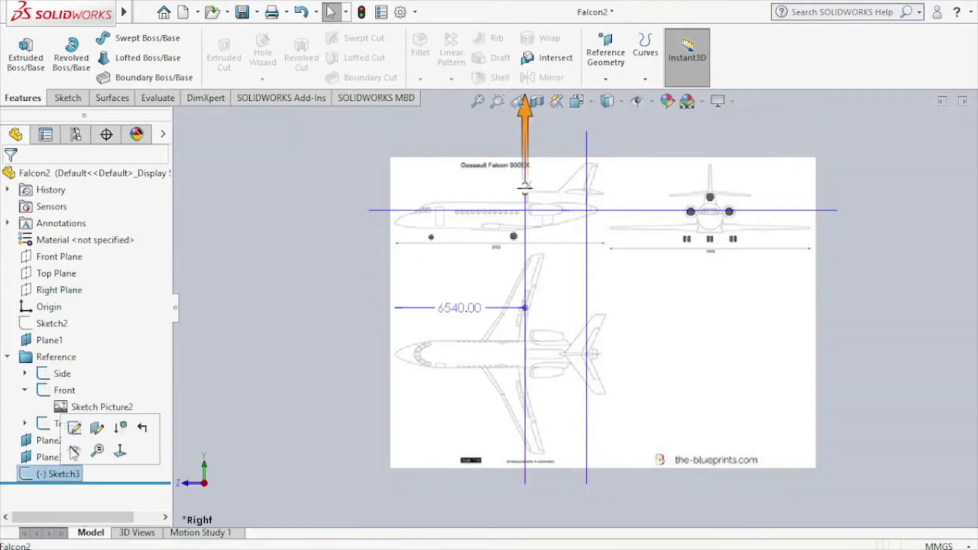
pyautogui.click(74, 428)
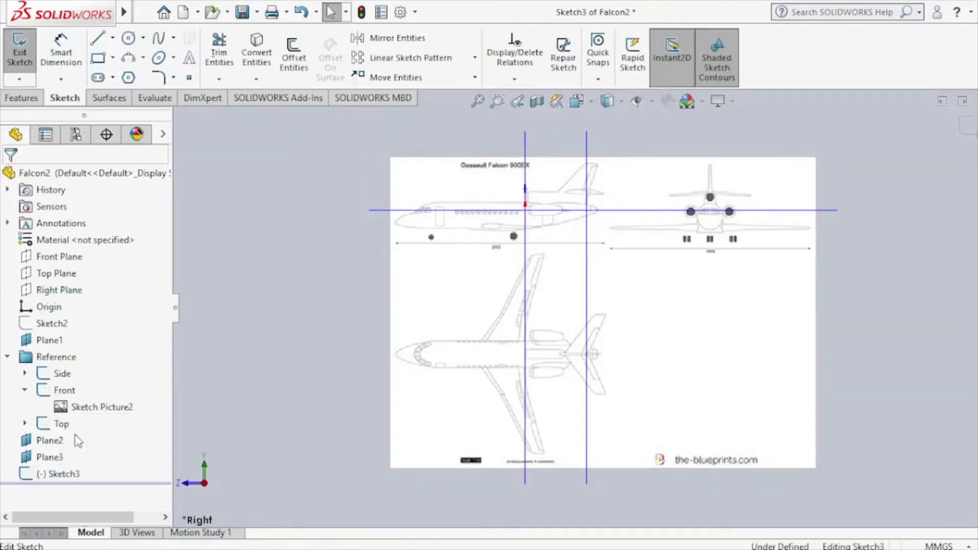
pyautogui.click(60, 256)
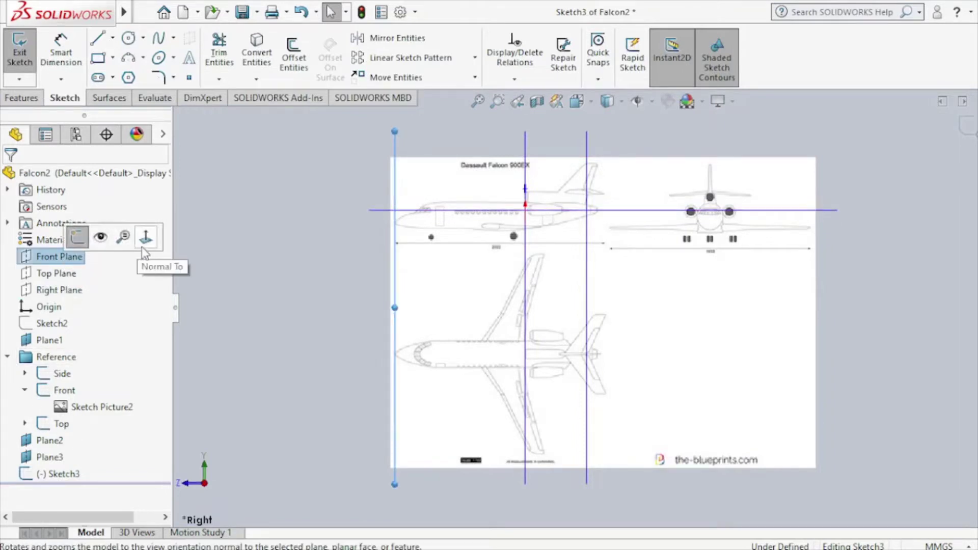
pyautogui.click(142, 248)
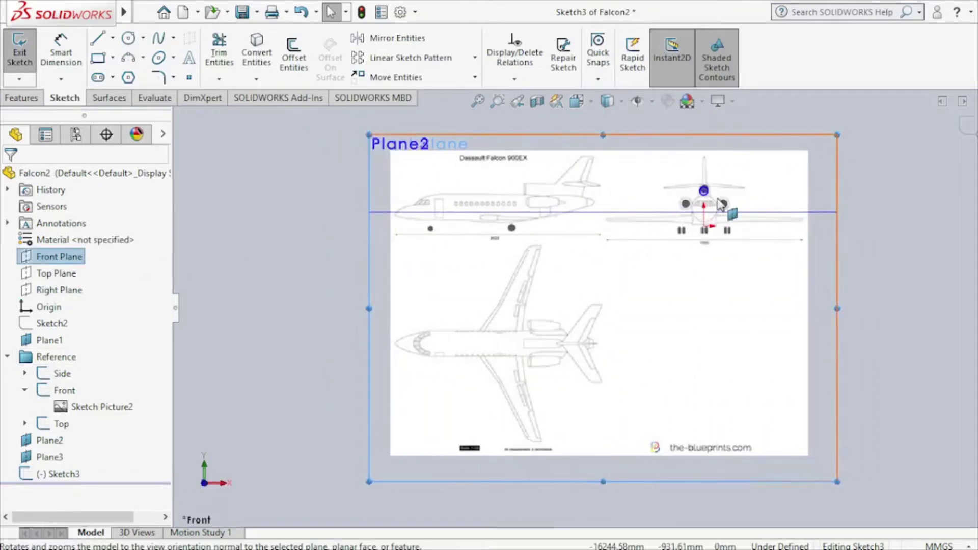
# Step: Centre the circle on the tail engine at X 0, Y 1920.57 mm and exit Sketch3
pyautogui.scroll(-3, 695, 209)
pyautogui.scroll(-2, 685, 217)
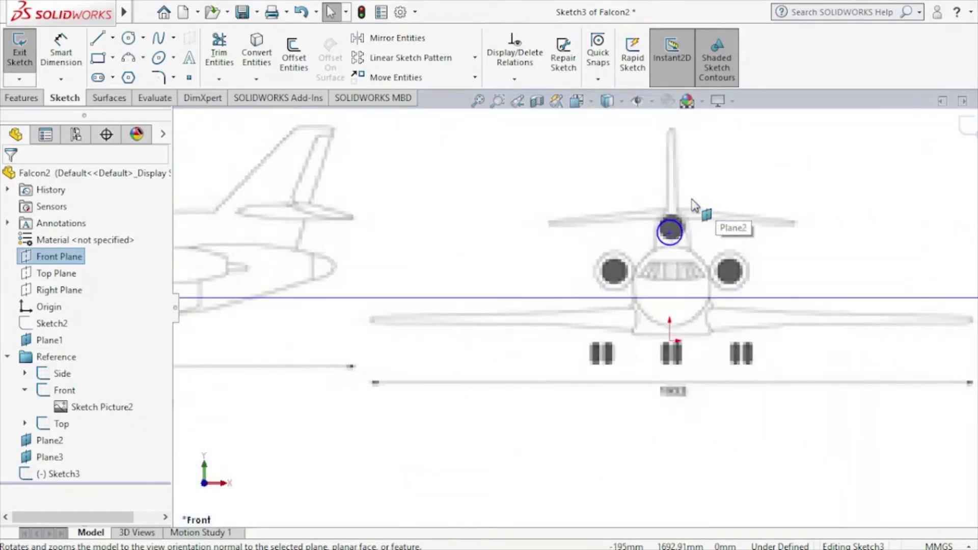
pyautogui.scroll(-2, 672, 240)
pyautogui.moveTo(661, 245)
pyautogui.mouseDown()
pyautogui.moveTo(680, 248)
pyautogui.moveTo(665, 244)
pyautogui.mouseUp()
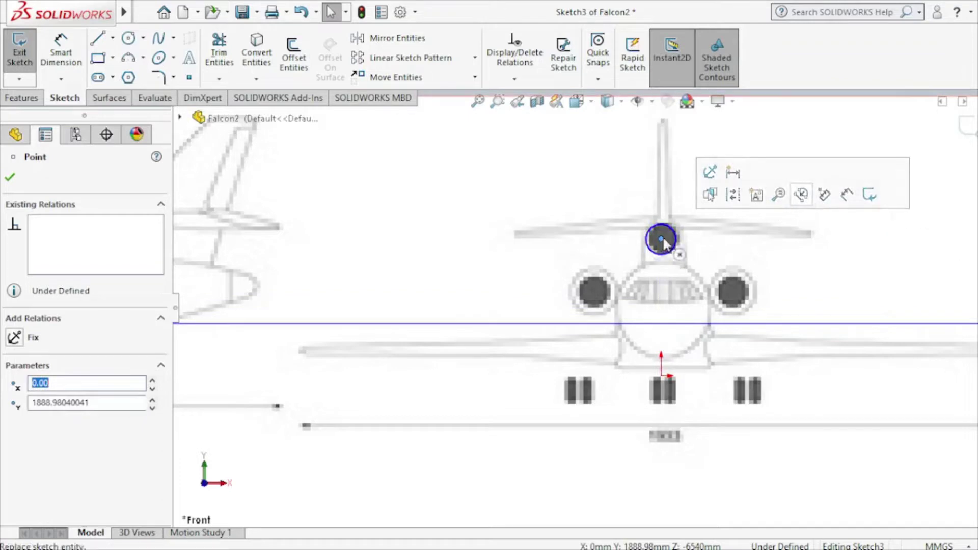
pyautogui.moveTo(675, 236); pyautogui.dragTo(665, 240)
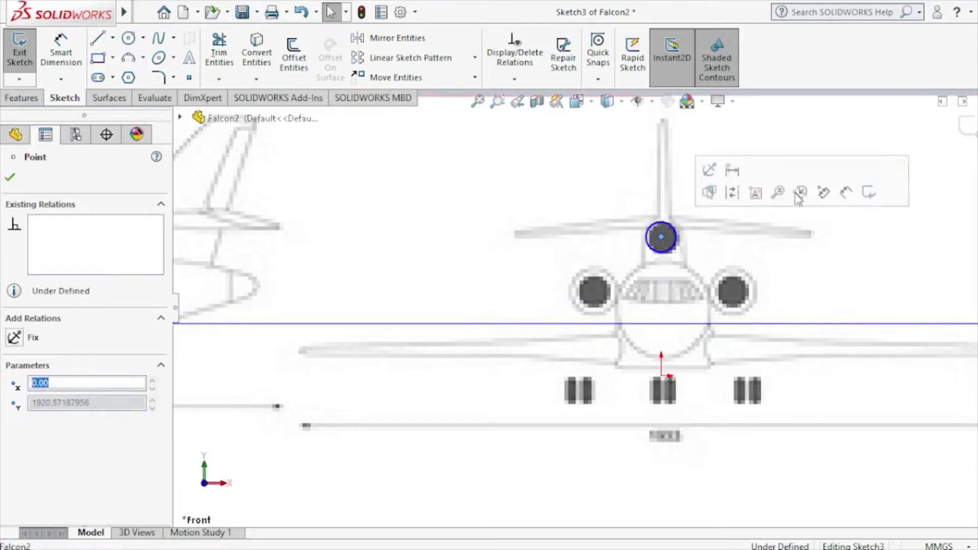
pyautogui.click(848, 212)
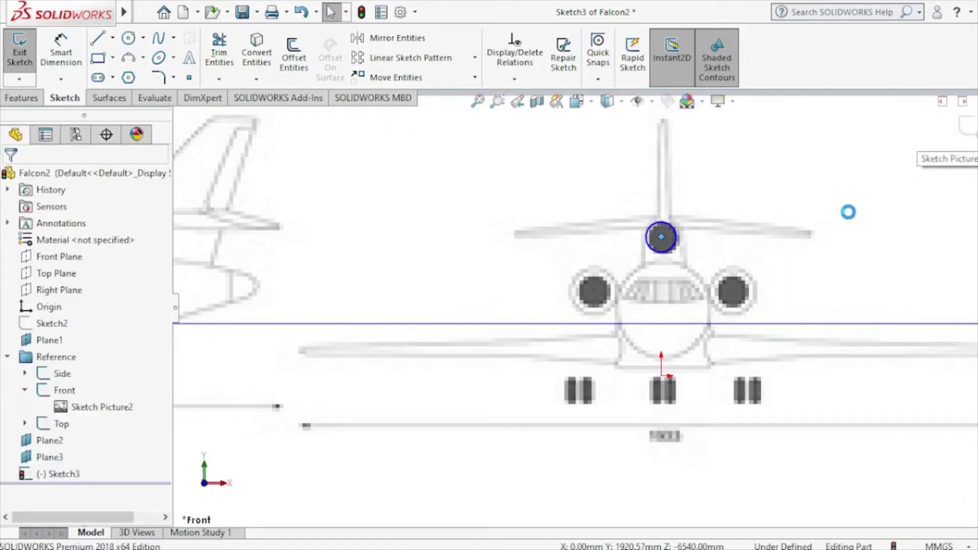
pyautogui.hotkey('ctrl', 'b')
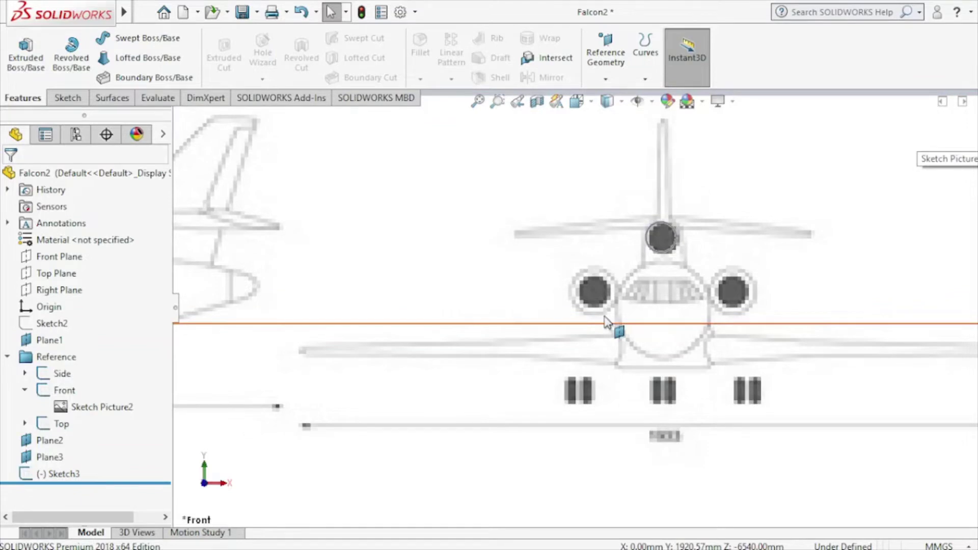
pyautogui.scroll(3, 687, 298)
pyautogui.scroll(3, 703, 292)
pyautogui.moveTo(690, 323); pyautogui.dragTo(543, 290, button='middle')
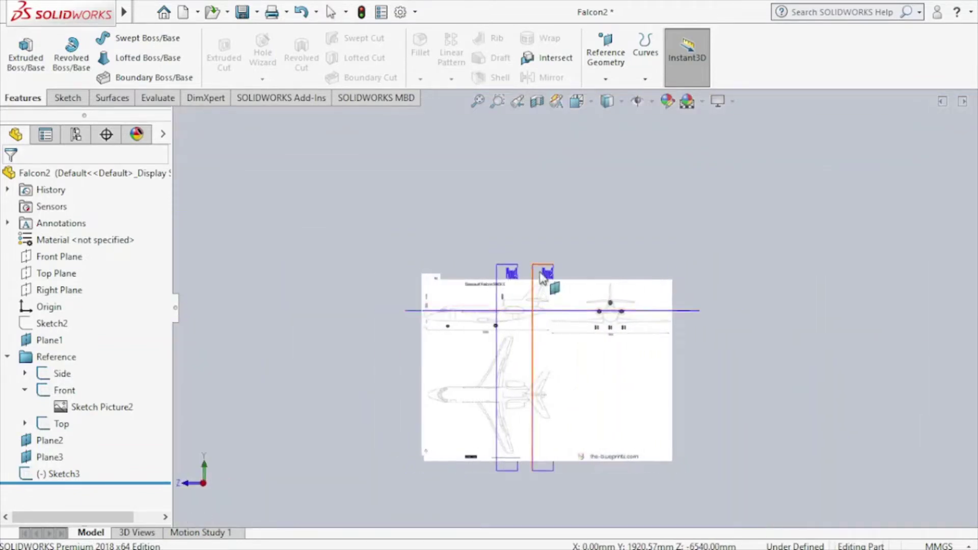
# Step: Create Sketch4 on Plane3 by converting the Sketch3 circle
pyautogui.click(541, 274)
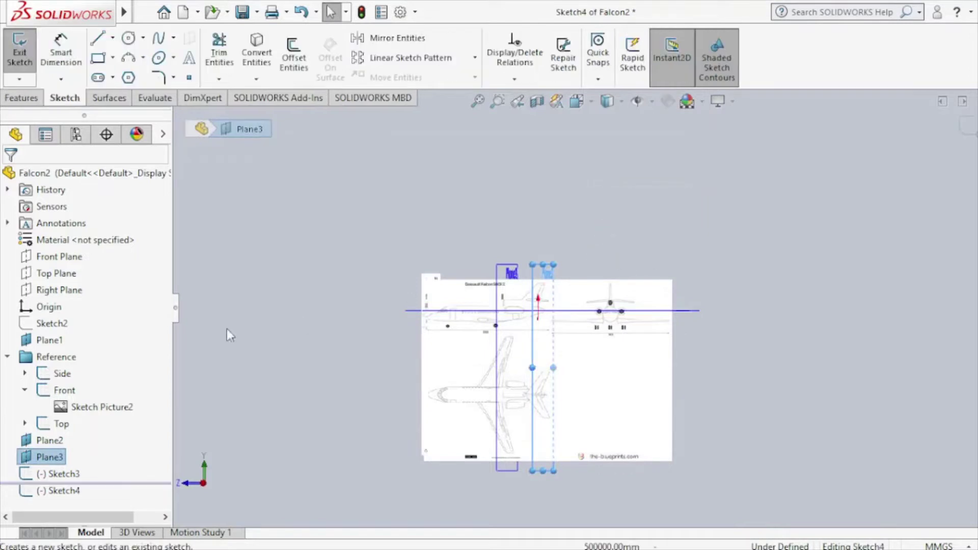
pyautogui.click(54, 478)
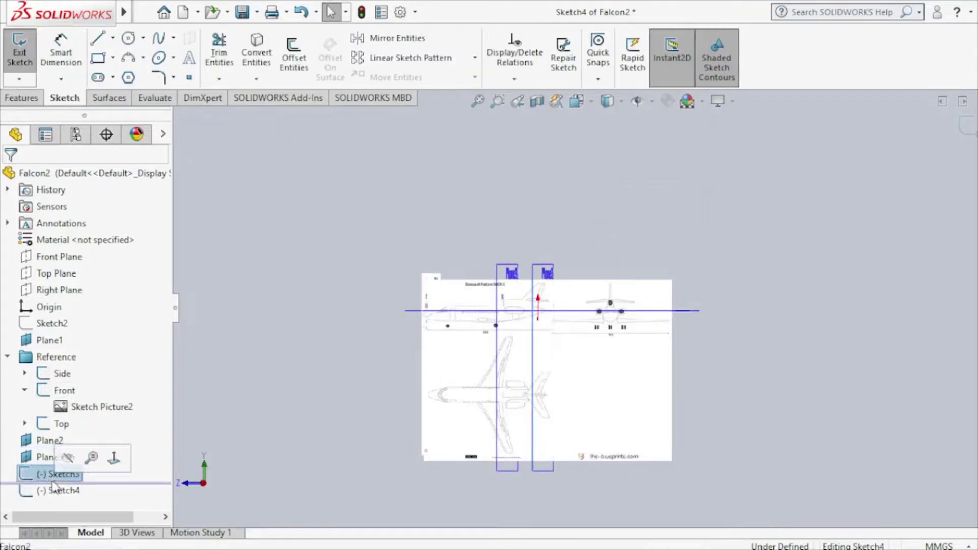
pyautogui.click(257, 62)
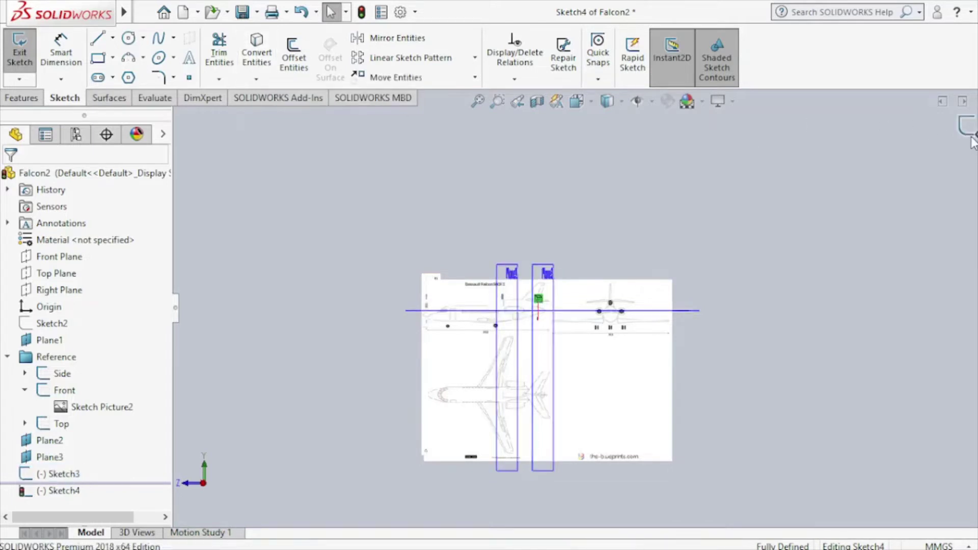
pyautogui.hotkey('ctrl', 'b')
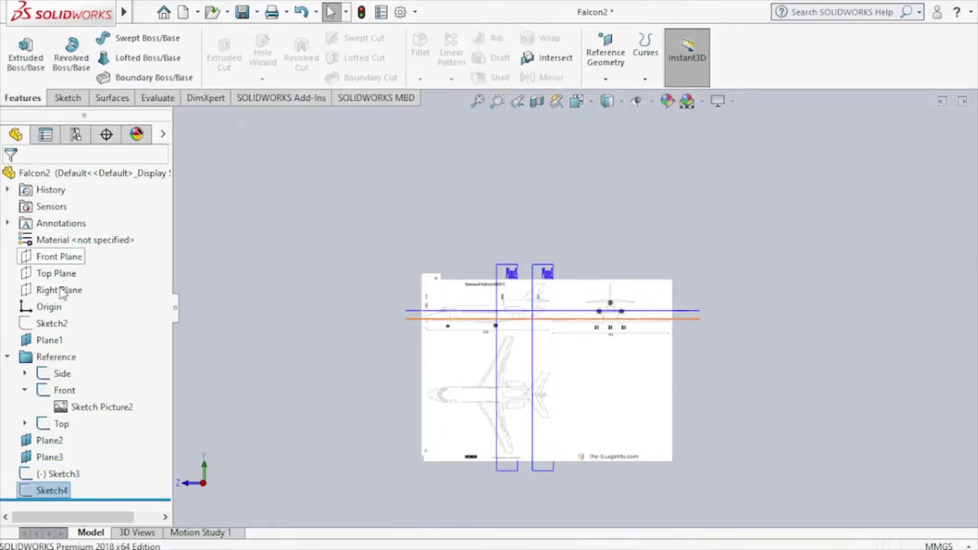
# Step: Start a sketch on the Right Plane, view it normal-to, then exit it
pyautogui.click(60, 291)
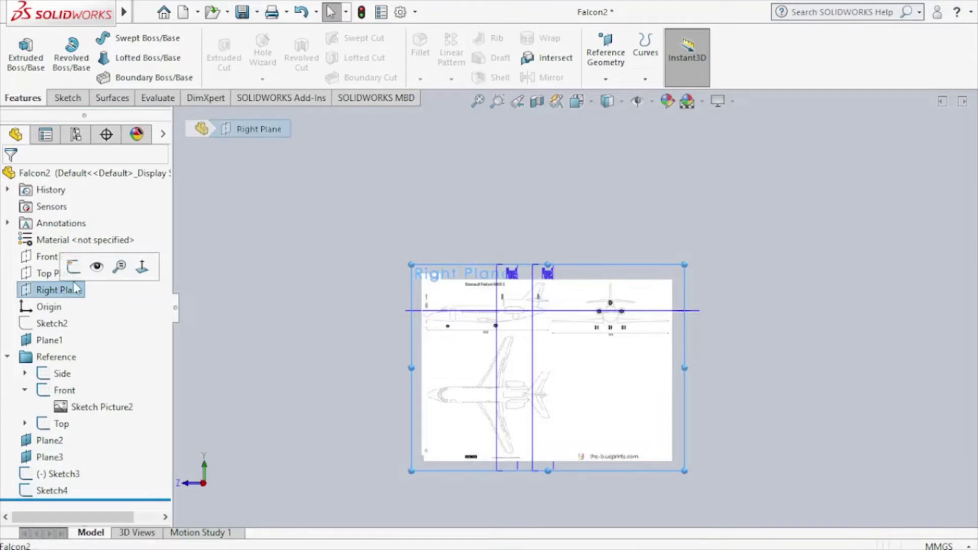
pyautogui.click(72, 273)
pyautogui.rightClick(71, 296)
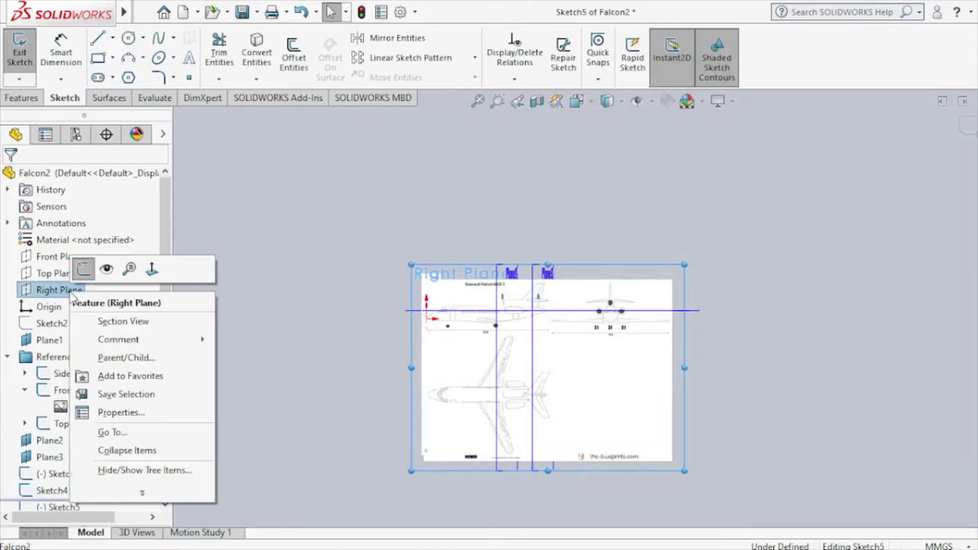
pyautogui.click(153, 268)
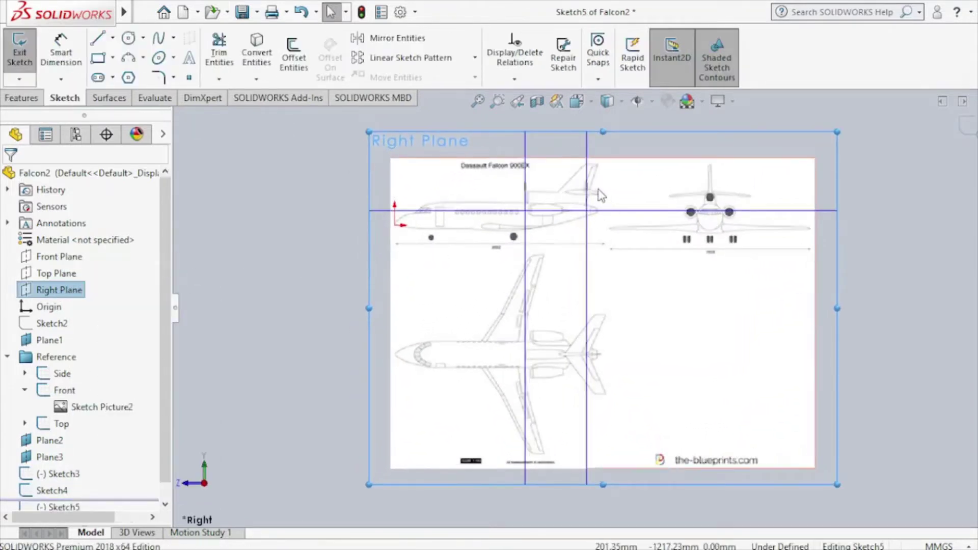
pyautogui.scroll(-1, 594, 192)
pyautogui.scroll(-2, 591, 193)
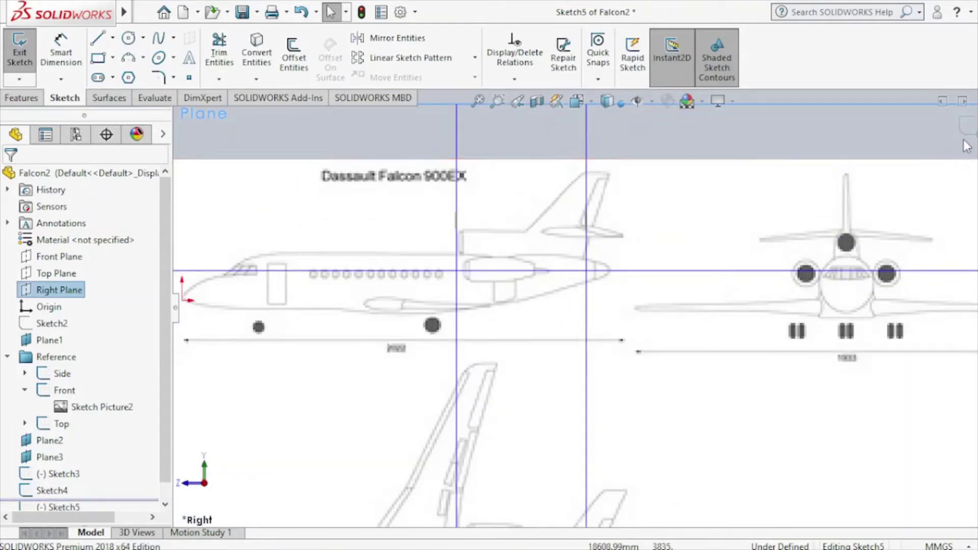
pyautogui.click(966, 128)
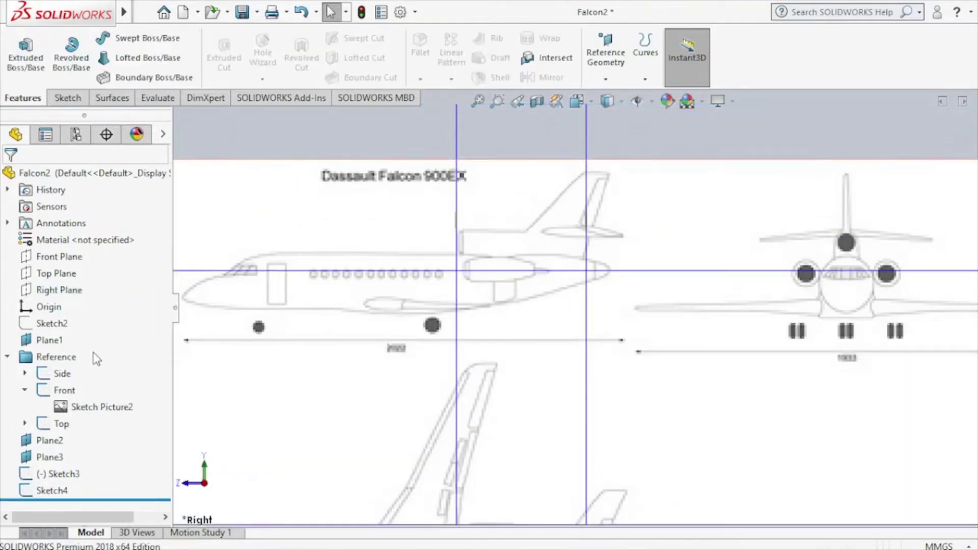
# Step: Edit the Side sketch and nudge Sketch Picture1 slightly, then exit the sketch
pyautogui.click(25, 375)
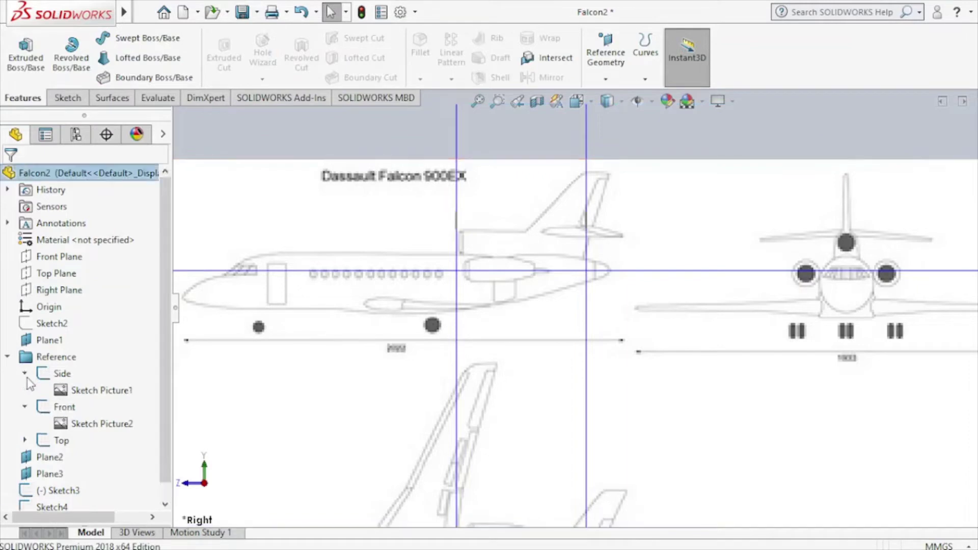
pyautogui.click(65, 391)
pyautogui.click(81, 351)
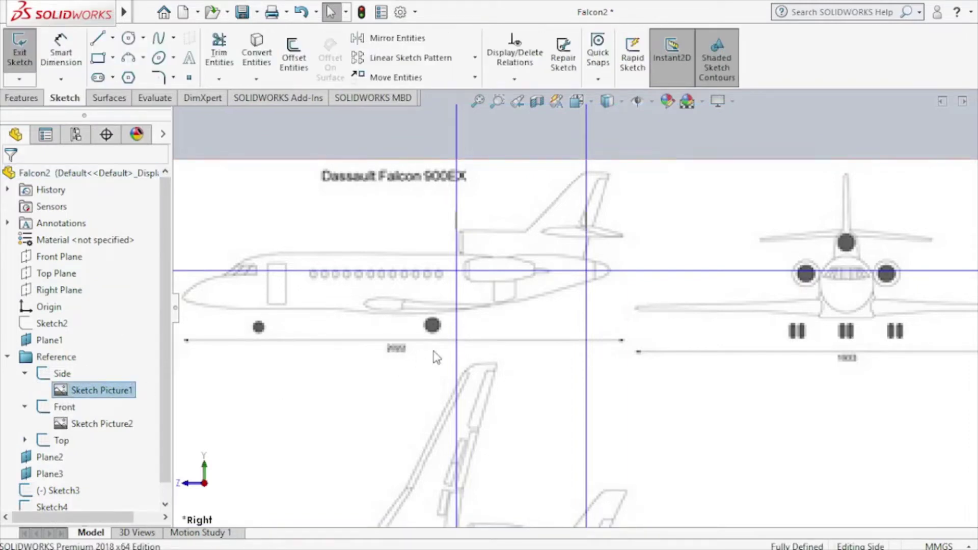
pyautogui.click(500, 353)
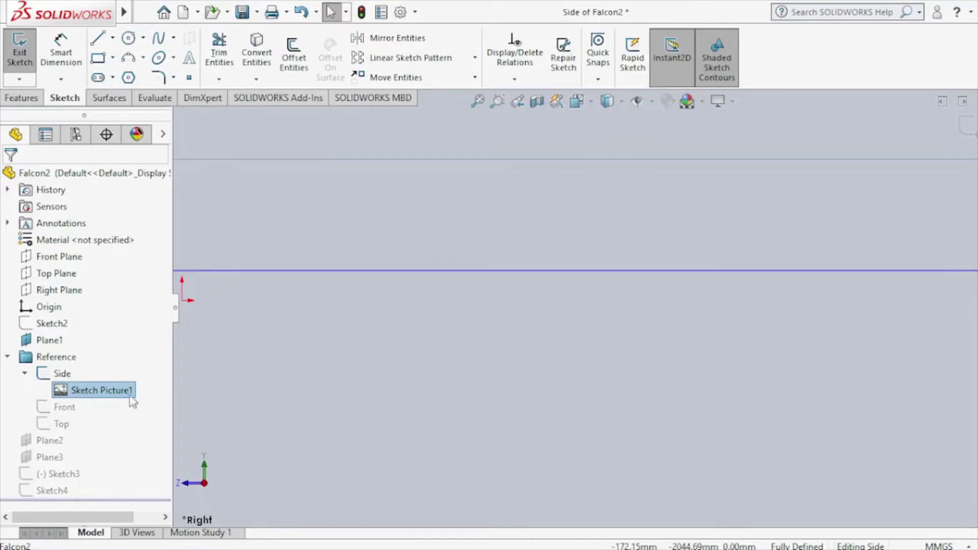
pyautogui.click(61, 376)
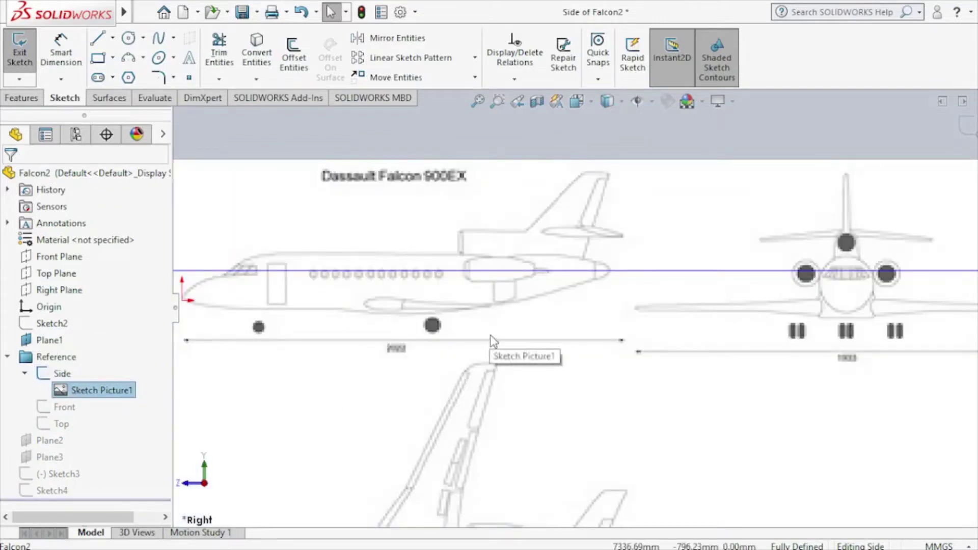
pyautogui.doubleClick(123, 396)
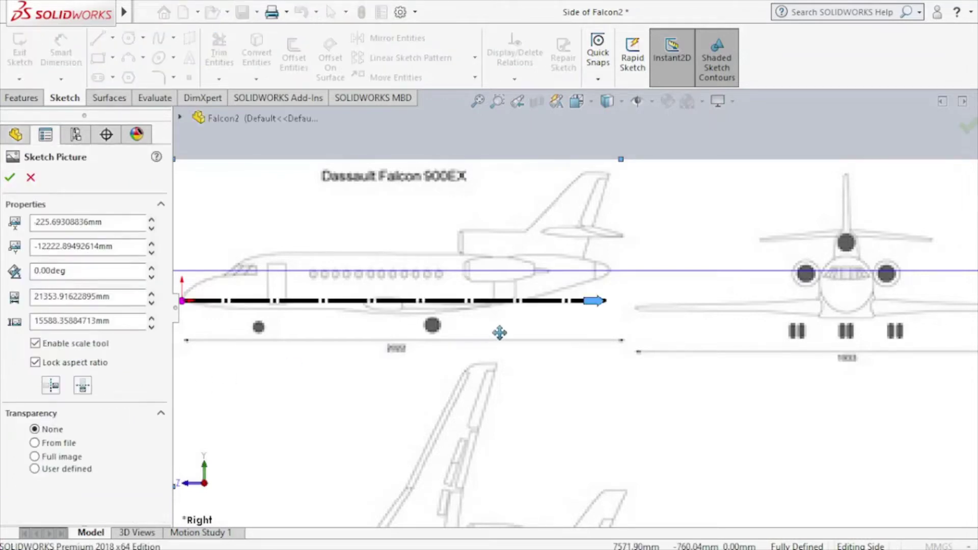
pyautogui.moveTo(499, 332); pyautogui.dragTo(500, 322)
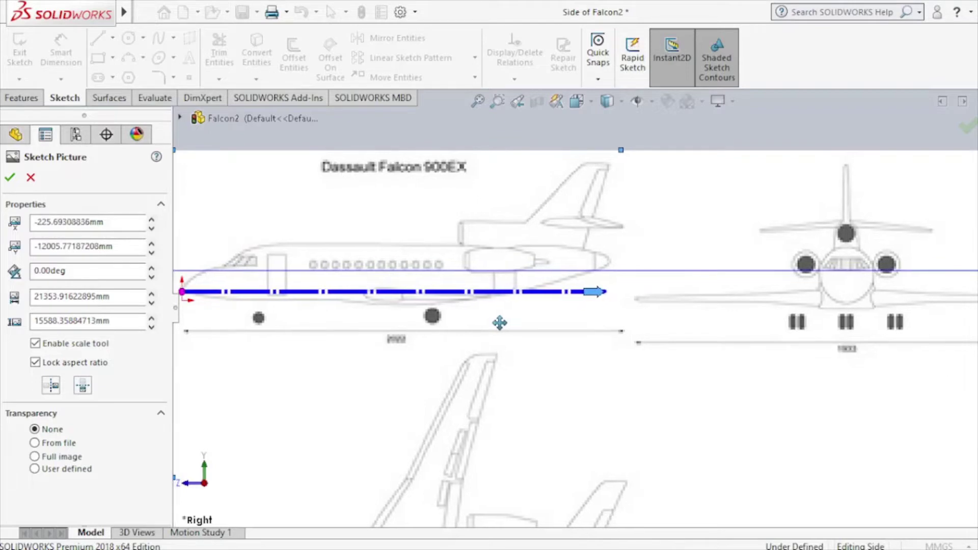
pyautogui.click(968, 125)
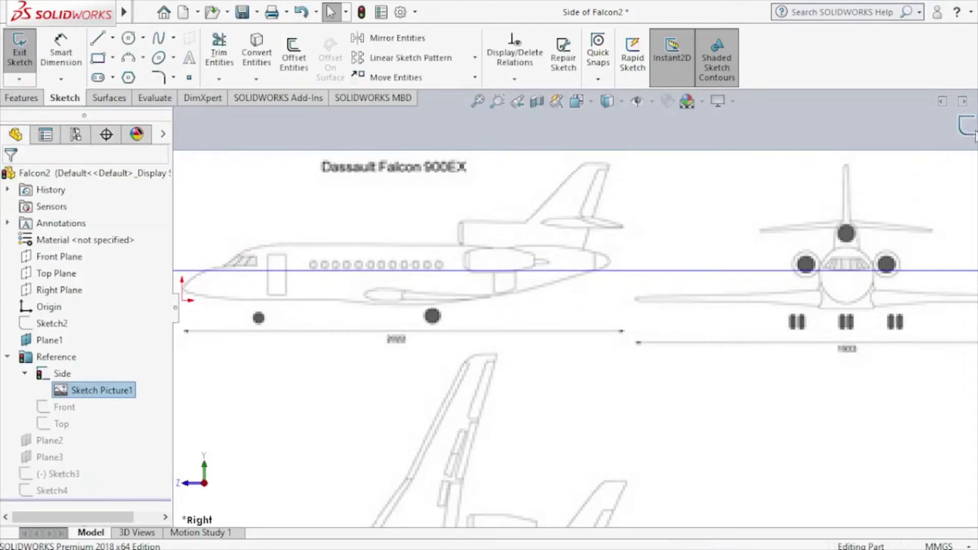
pyautogui.click(972, 132)
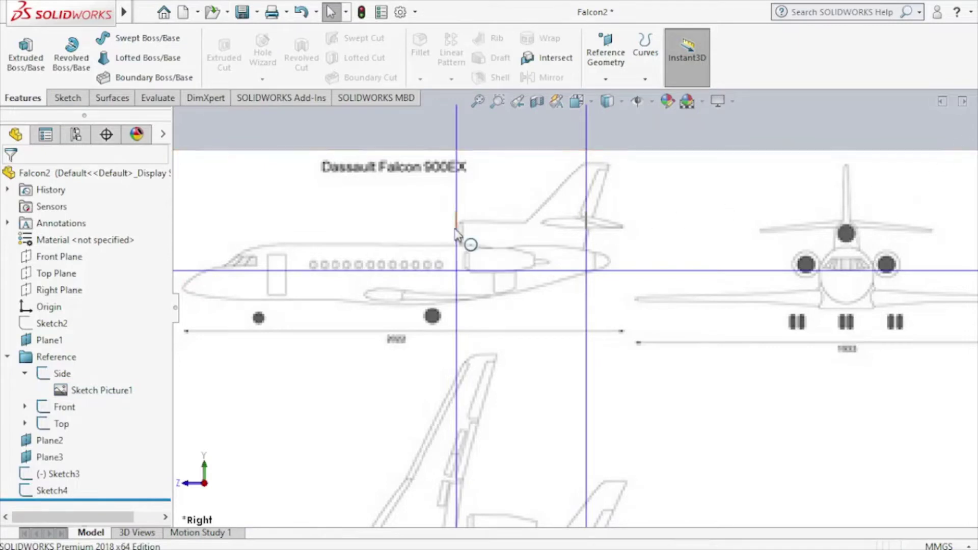
# Step: Move Sketch Picture1 up to about X -280 mm, Y -11771 mm and confirm
pyautogui.doubleClick(94, 391)
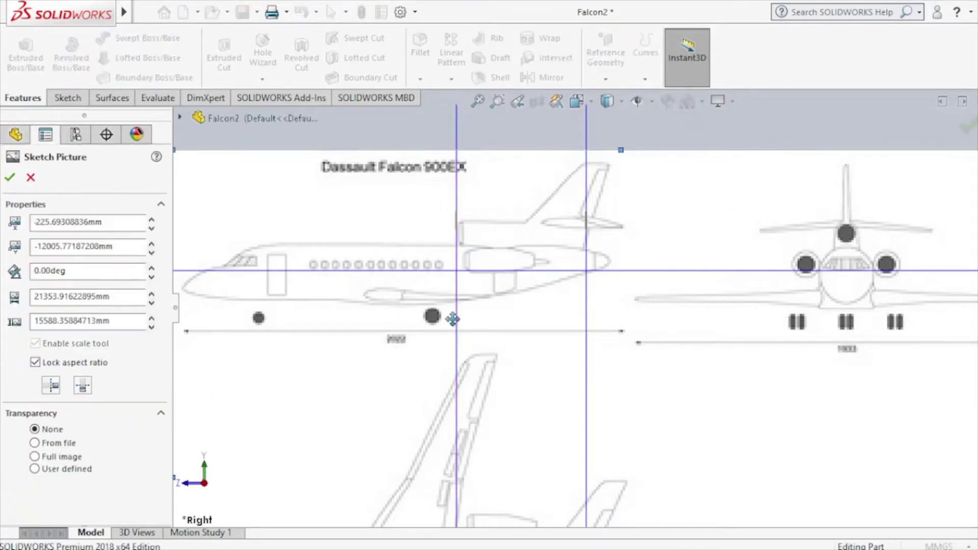
pyautogui.moveTo(498, 270); pyautogui.dragTo(498, 257)
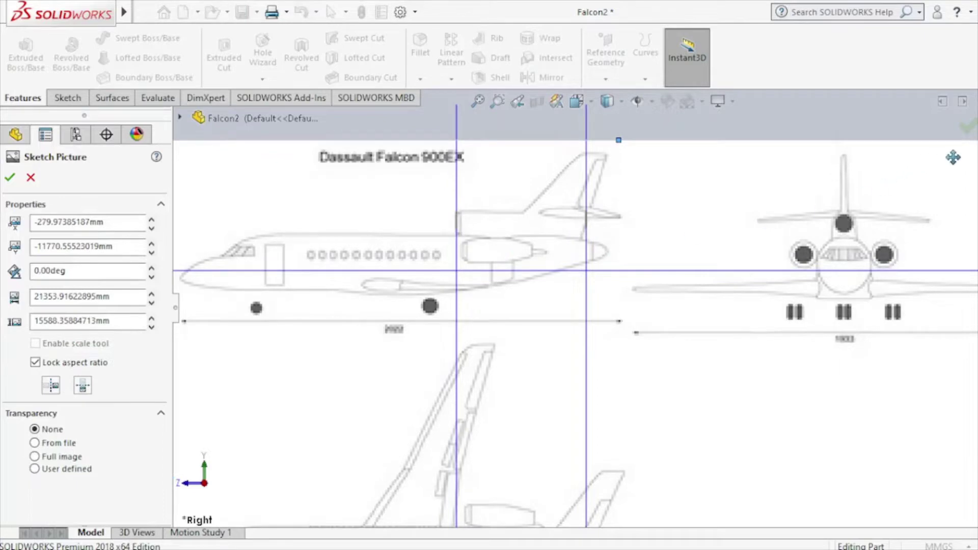
pyautogui.click(968, 128)
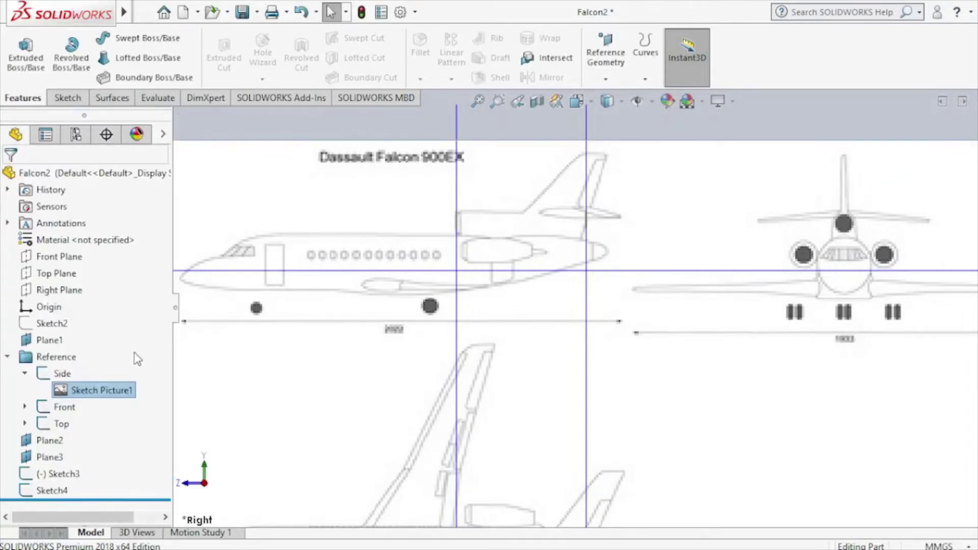
# Step: Review Sketch3 and Sketch4, undo, then start Sketch6 on the Right Plane
pyautogui.click(64, 474)
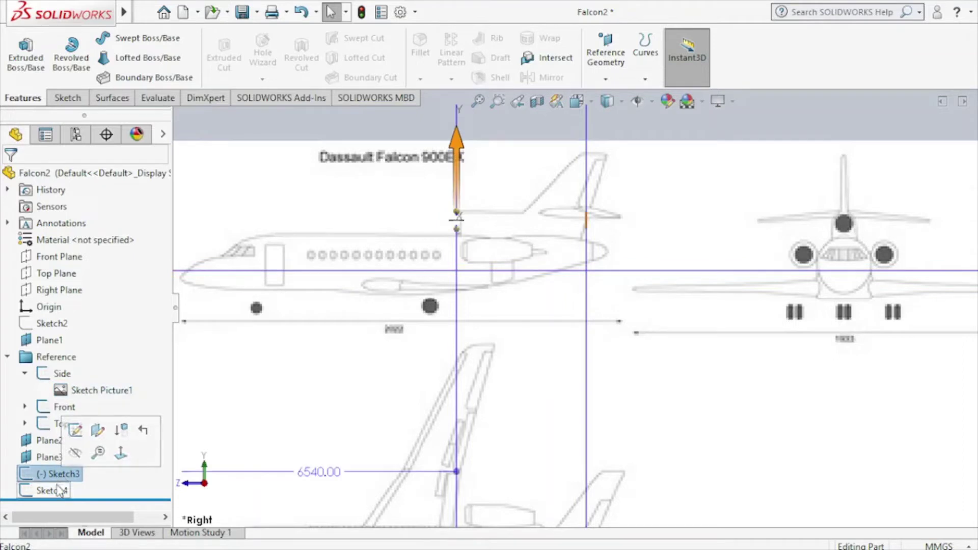
pyautogui.click(60, 490)
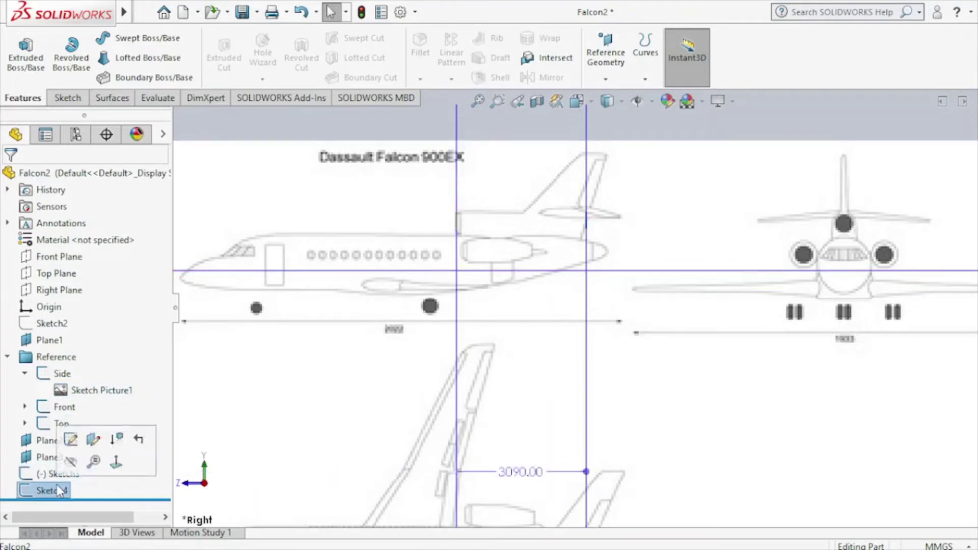
pyautogui.click(300, 12)
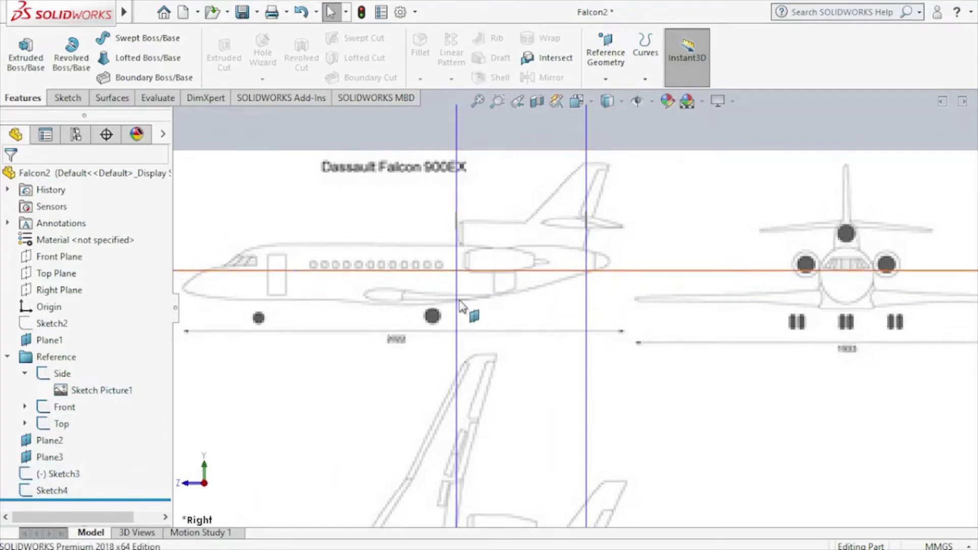
pyautogui.moveTo(496, 230); pyautogui.dragTo(487, 225, button='middle')
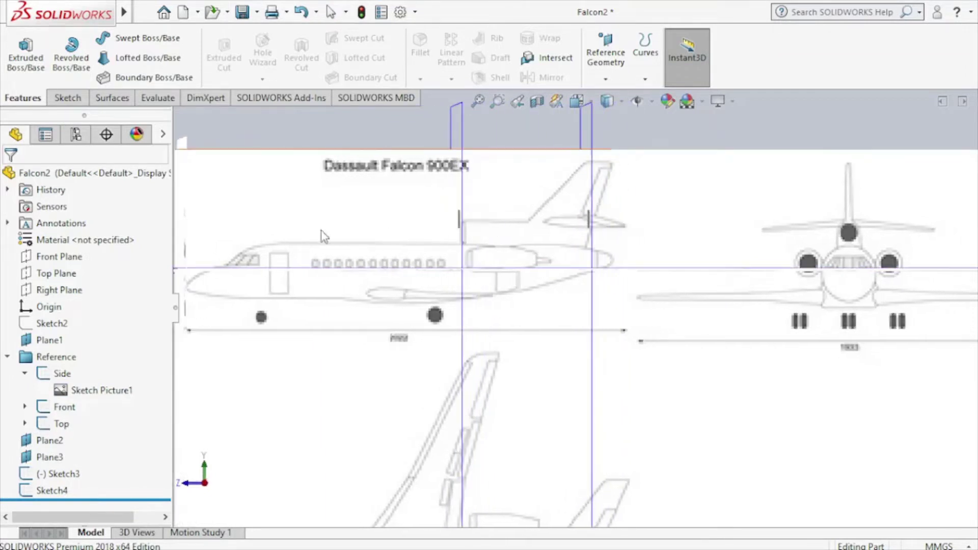
pyautogui.click(59, 292)
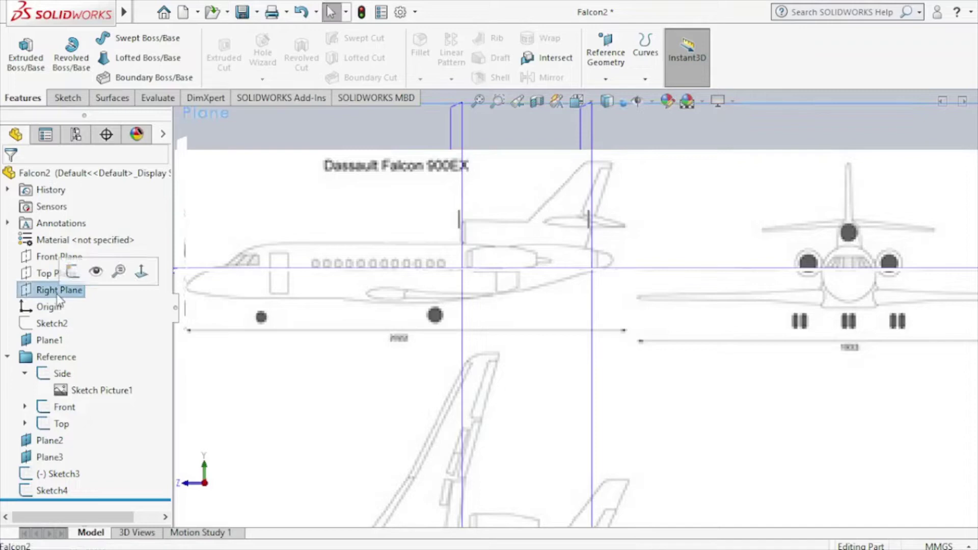
pyautogui.click(79, 273)
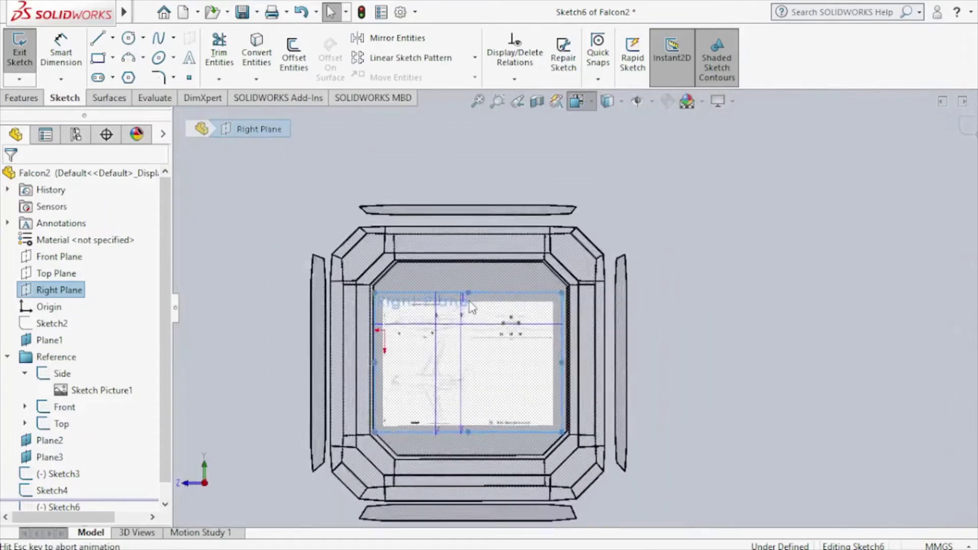
# Step: In side view, draw a spline from the front to the rear reference line
pyautogui.click(463, 334)
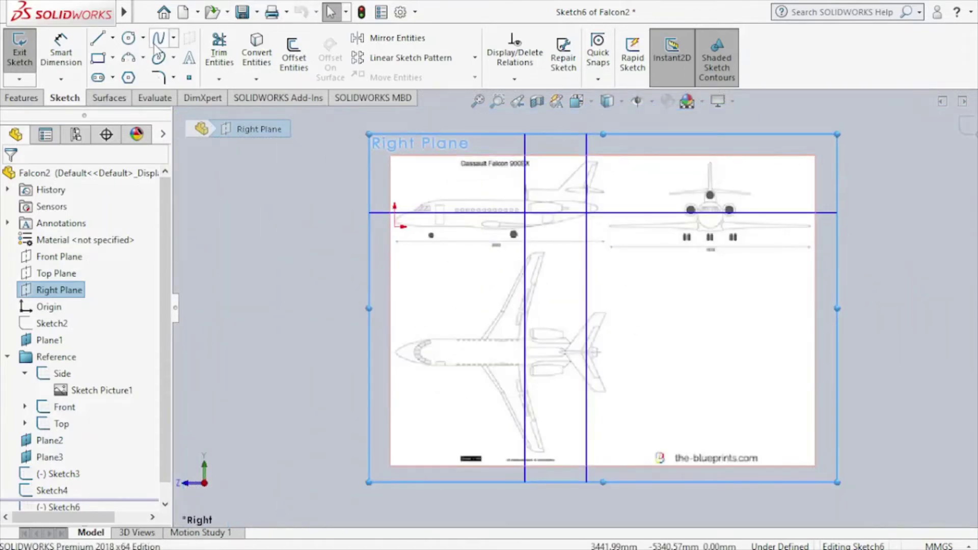
pyautogui.click(159, 38)
pyautogui.scroll(-3, 583, 209)
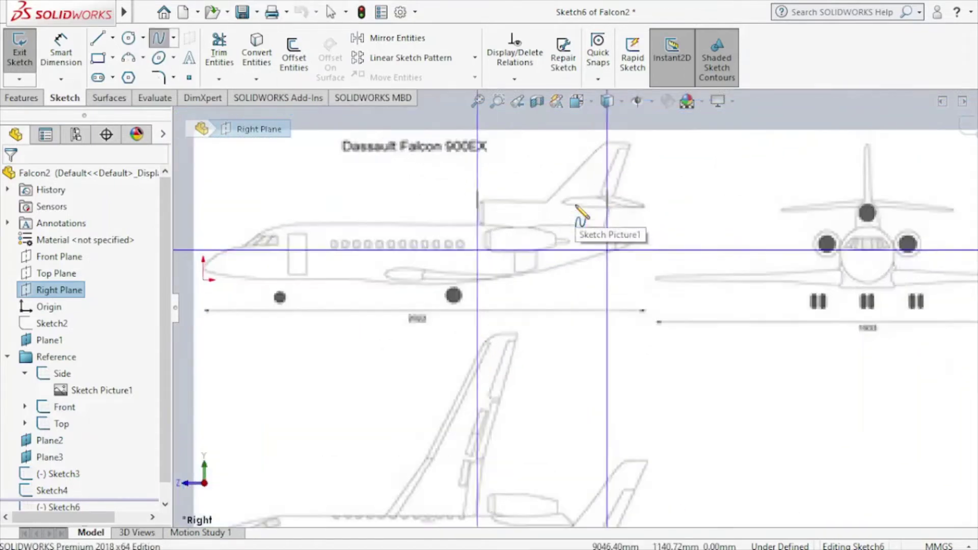
pyautogui.scroll(-2, 583, 209)
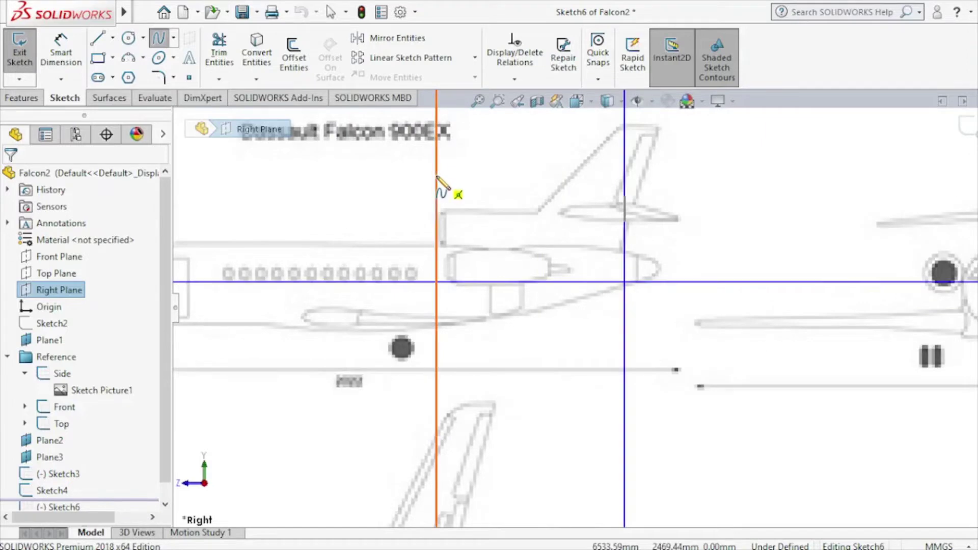
pyautogui.click(437, 197)
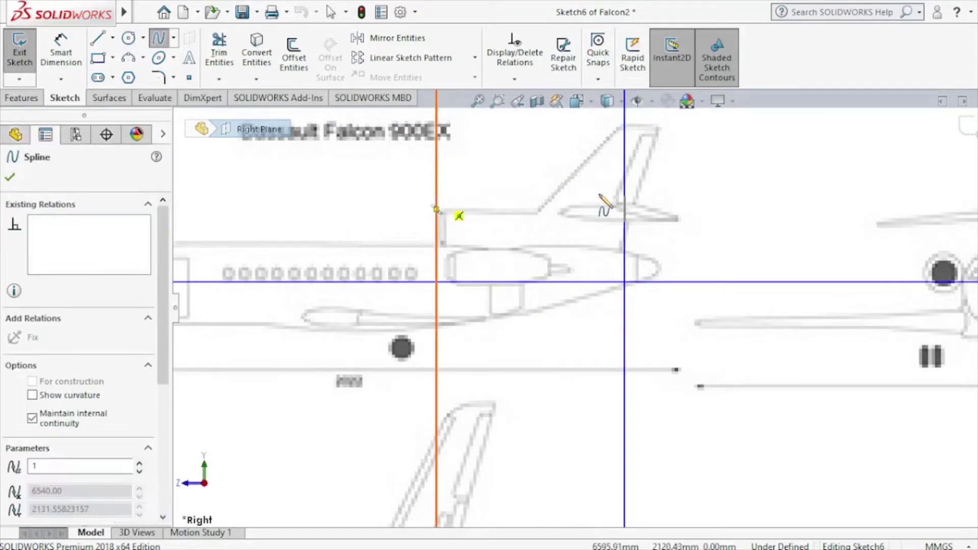
pyautogui.doubleClick(625, 208)
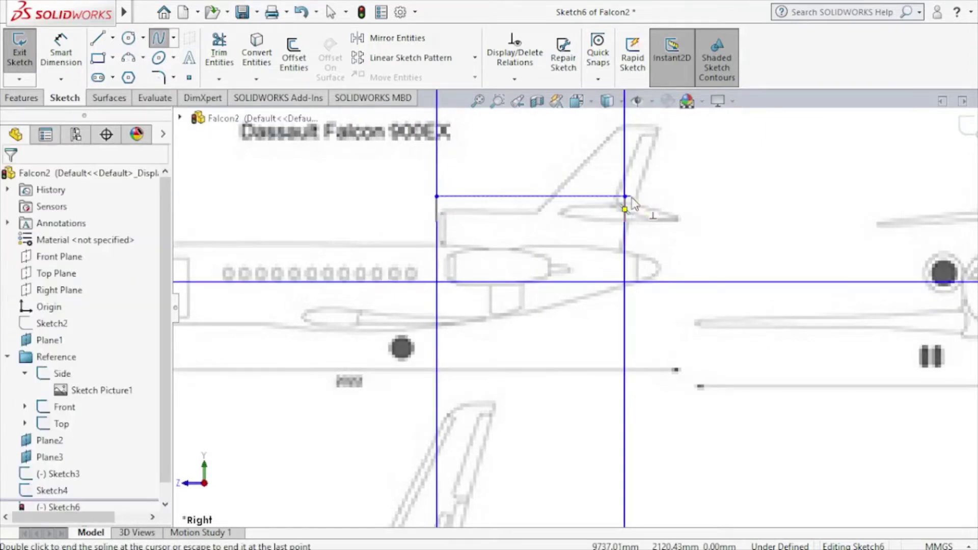
# Step: Bend the spline's middle upward into a gentle arc and exit Sketch6
pyautogui.scroll(-2, 509, 209)
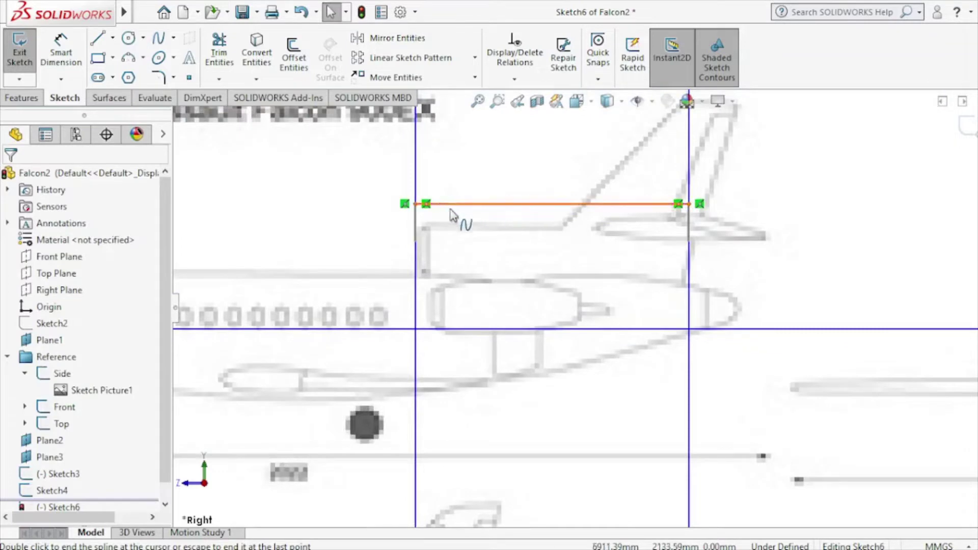
pyautogui.press('Right')
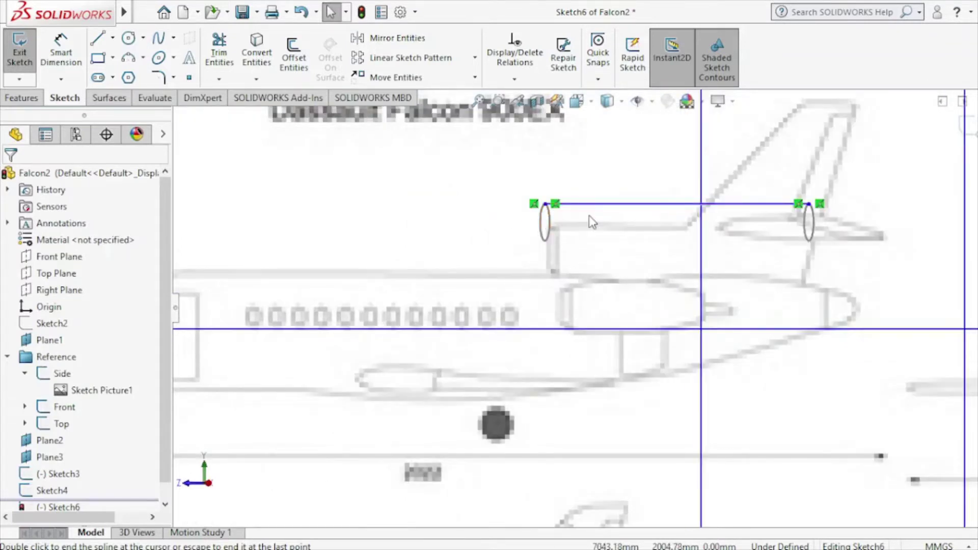
pyautogui.scroll(-1, 589, 215)
pyautogui.press('Left')
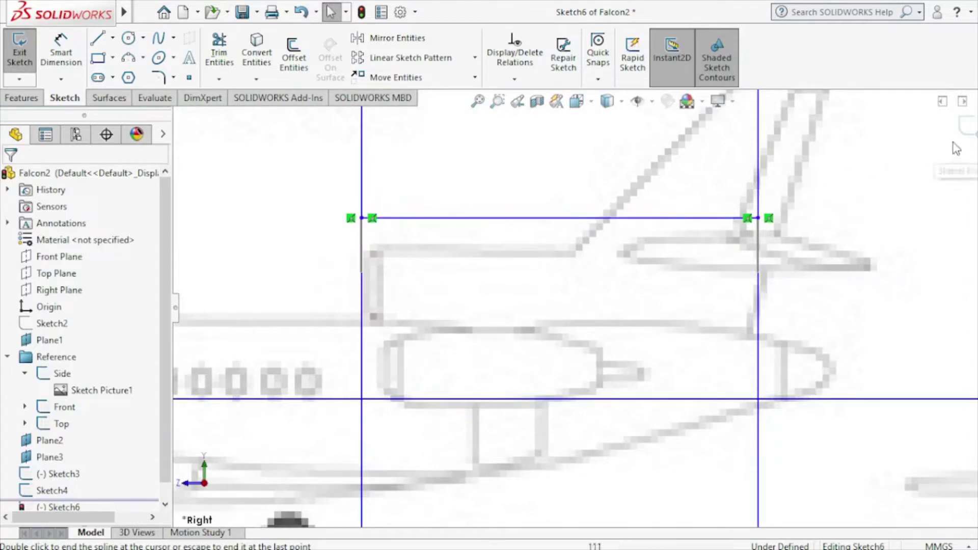
pyautogui.click(537, 219)
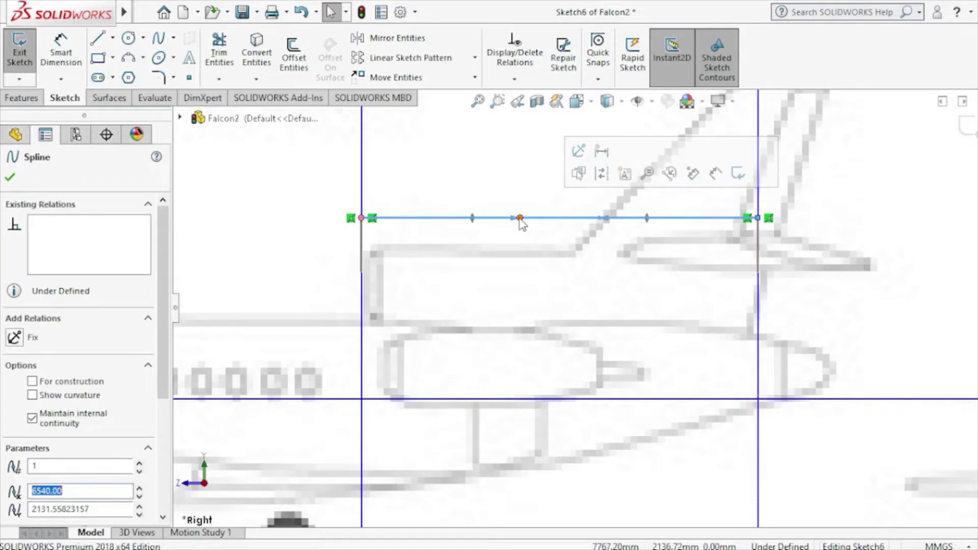
pyautogui.moveTo(521, 223)
pyautogui.mouseDown()
pyautogui.moveTo(501, 214)
pyautogui.moveTo(509, 213)
pyautogui.mouseUp()
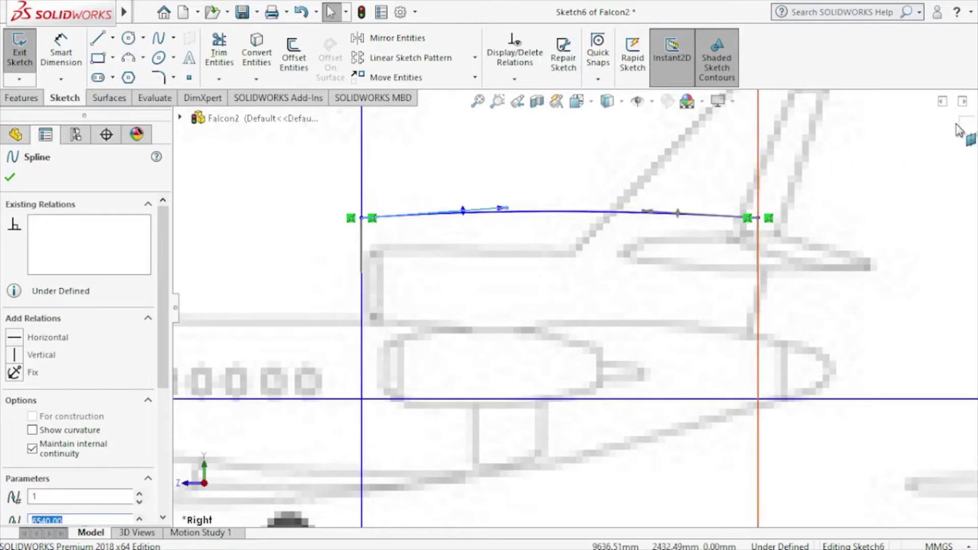
pyautogui.click(964, 127)
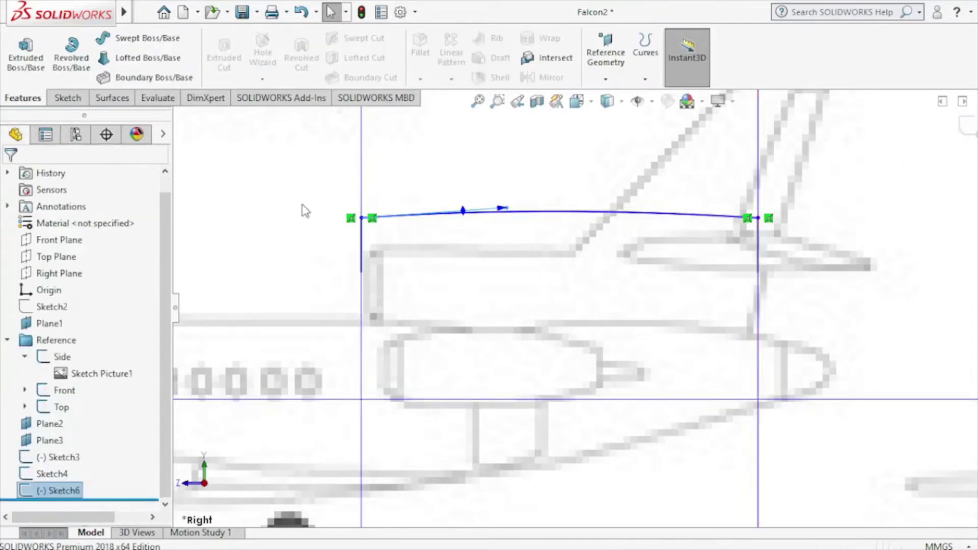
# Step: Start a sketch on the Right Plane with a spline along the nacelle's lower edge between the reference lines
pyautogui.click(65, 276)
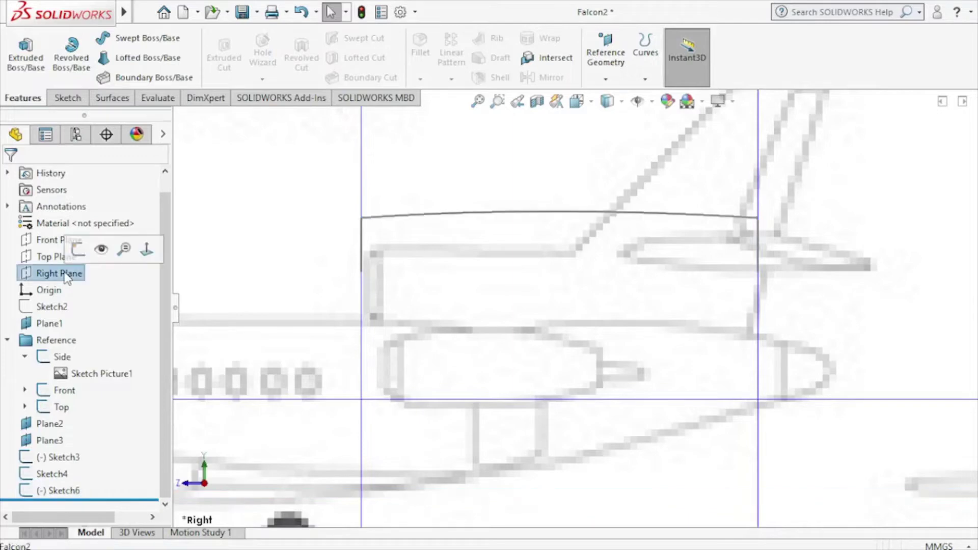
pyautogui.click(91, 248)
pyautogui.click(98, 38)
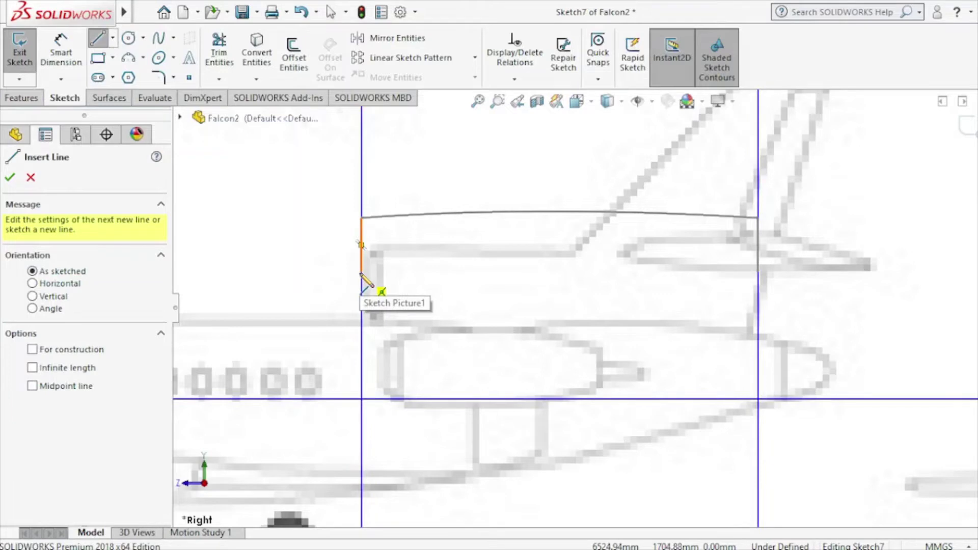
pyautogui.click(361, 273)
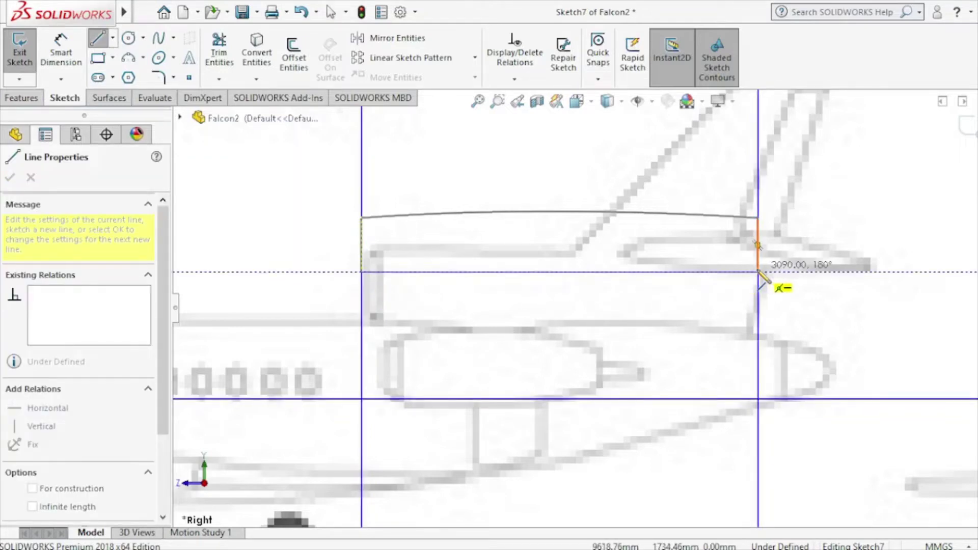
pyautogui.press('Escape')
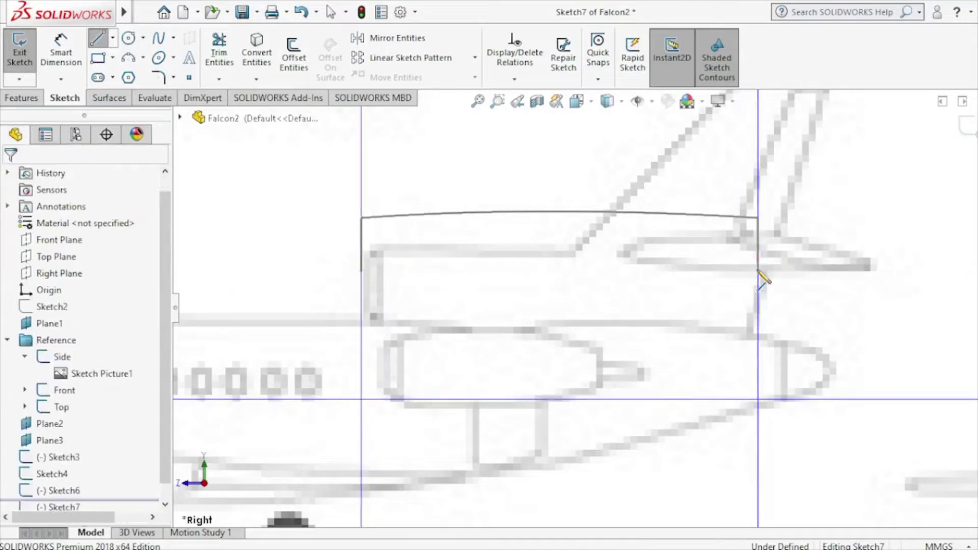
pyautogui.click(158, 46)
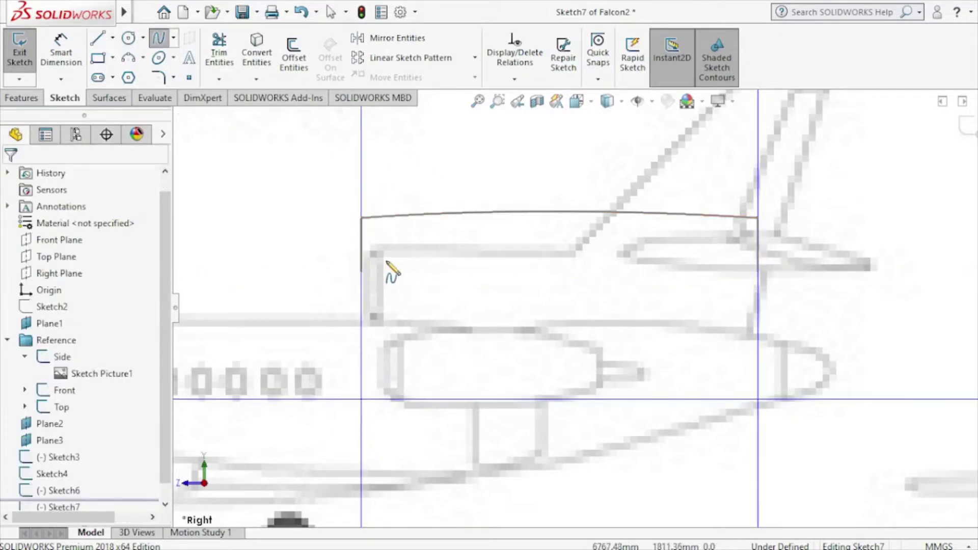
pyautogui.click(362, 273)
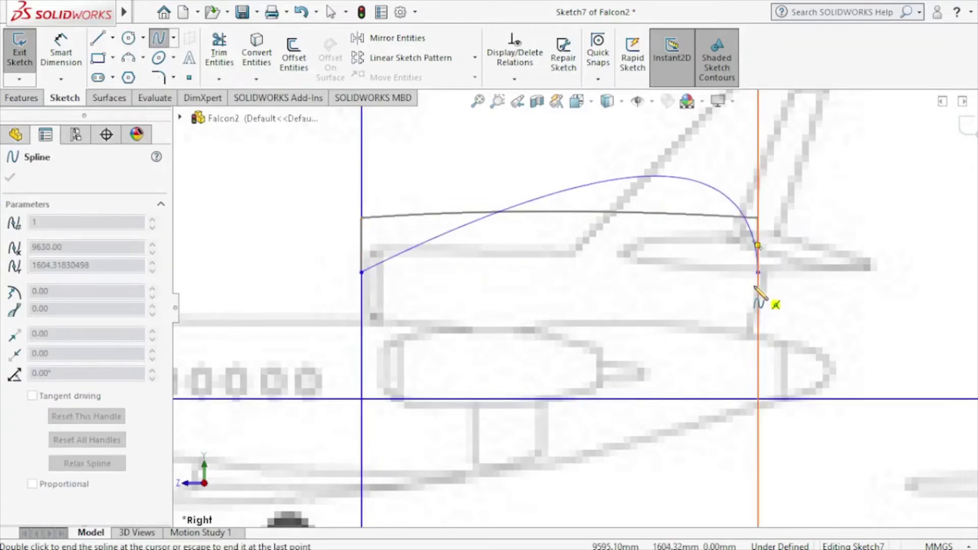
pyautogui.doubleClick(759, 273)
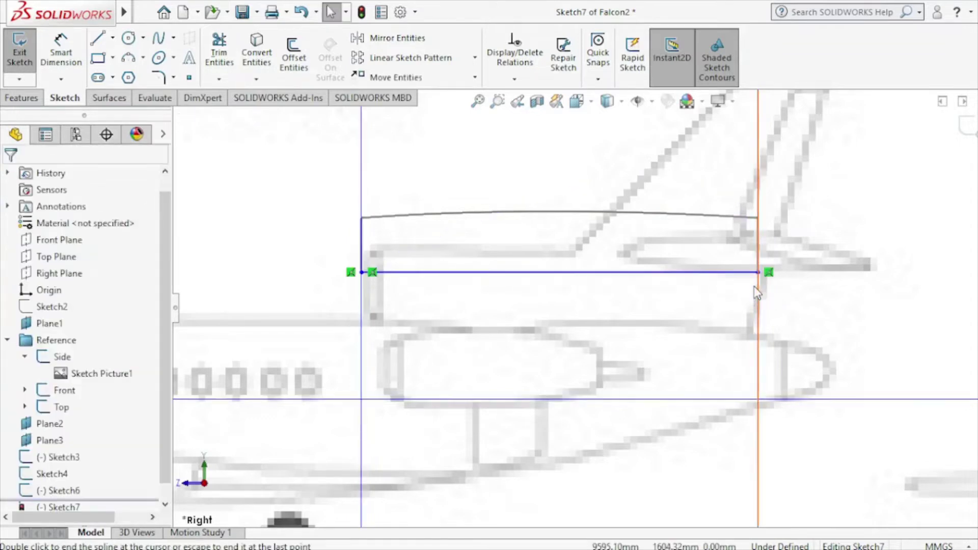
pyautogui.press('Escape')
# Step: Drag the spline's points so it sags gently downward, then exit Sketch7
pyautogui.click(530, 273)
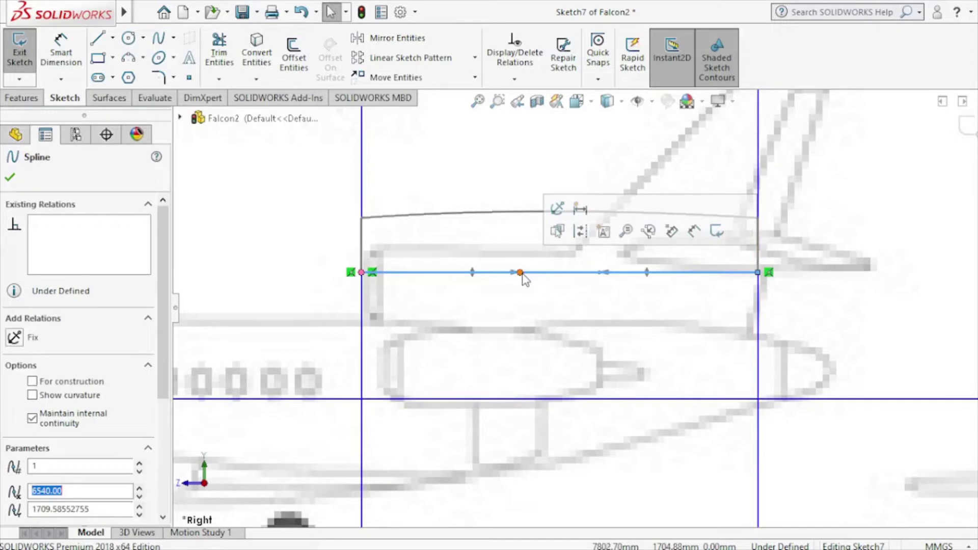
pyautogui.moveTo(522, 274)
pyautogui.mouseDown()
pyautogui.moveTo(466, 286)
pyautogui.moveTo(474, 280)
pyautogui.mouseUp()
pyautogui.moveTo(623, 277)
pyautogui.mouseDown()
pyautogui.moveTo(654, 271)
pyautogui.moveTo(662, 284)
pyautogui.mouseUp()
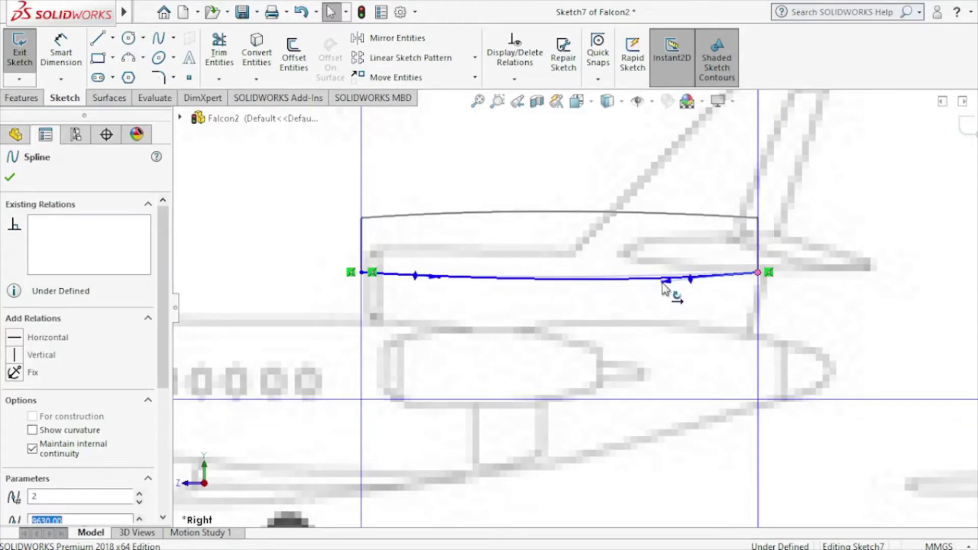
pyautogui.moveTo(418, 280); pyautogui.dragTo(417, 289)
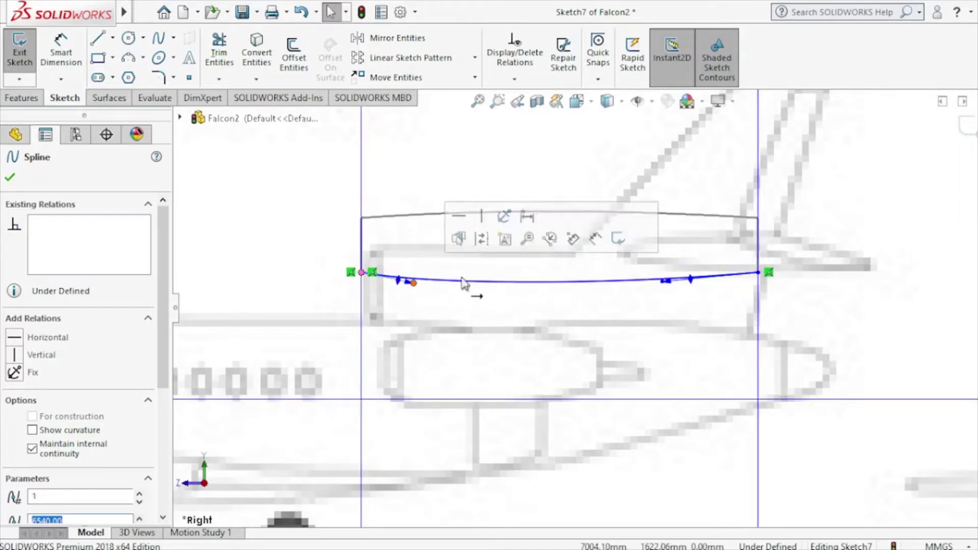
pyautogui.click(962, 133)
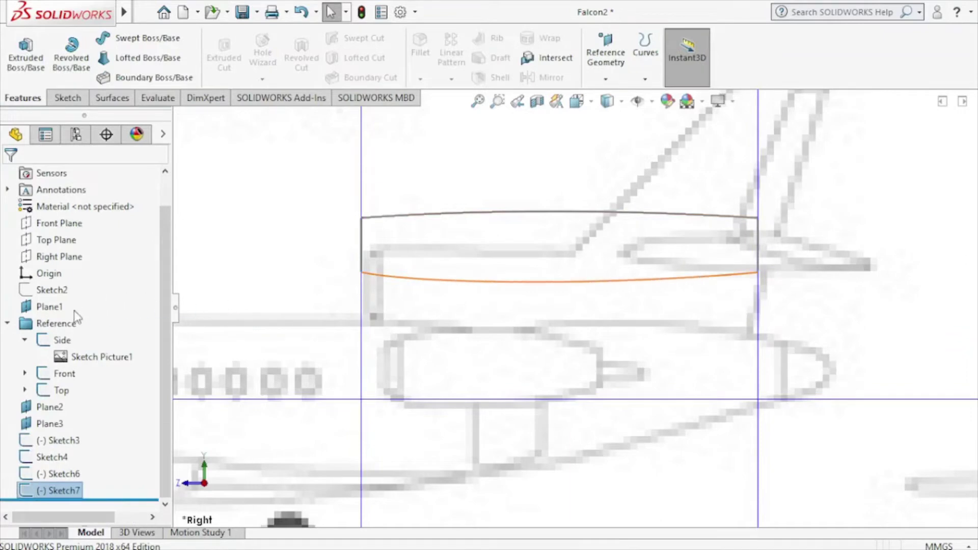
# Step: Nudge Sketch Picture1 up to about X -219.85, Y -11941.48 mm and close the Side sketch
pyautogui.click(81, 355)
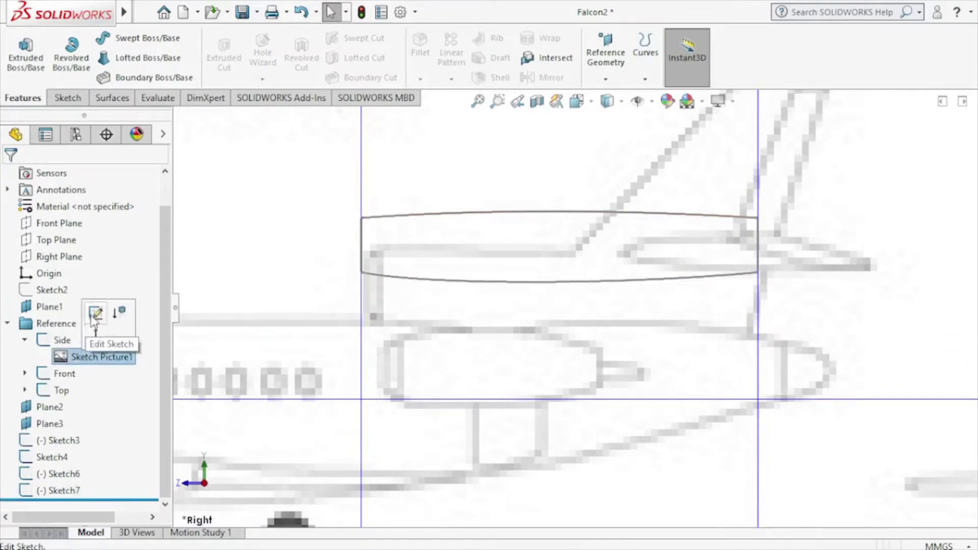
pyautogui.click(95, 315)
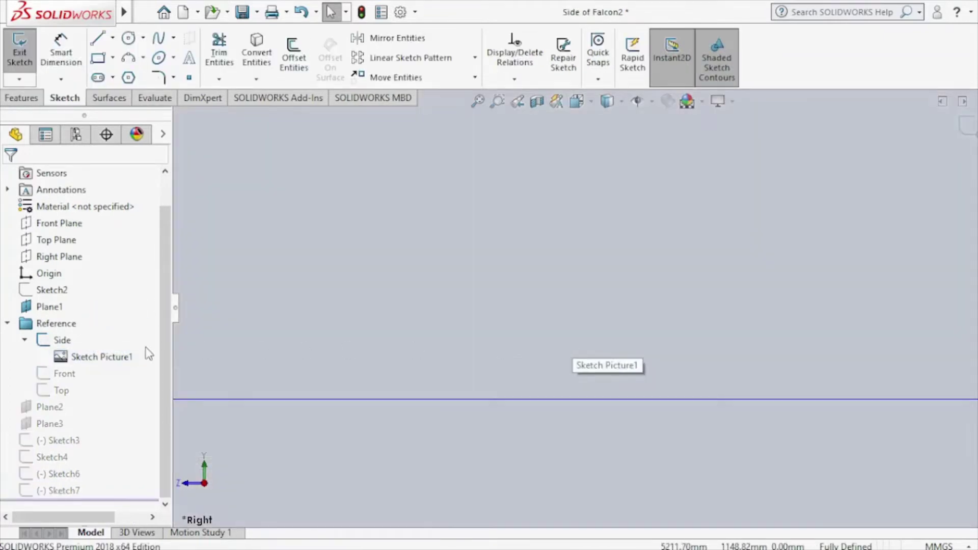
pyautogui.scroll(-2, 597, 326)
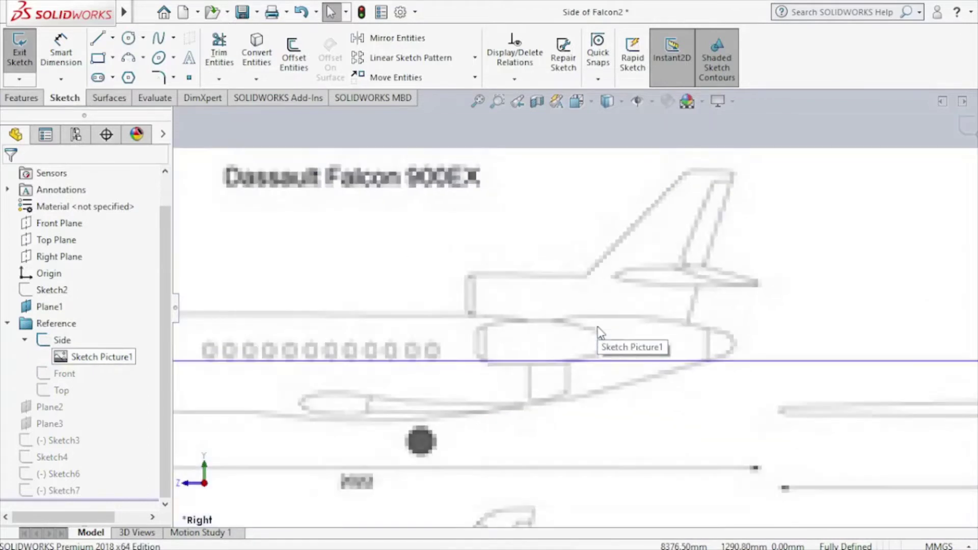
pyautogui.scroll(-1, 597, 326)
pyautogui.scroll(-1, 597, 326)
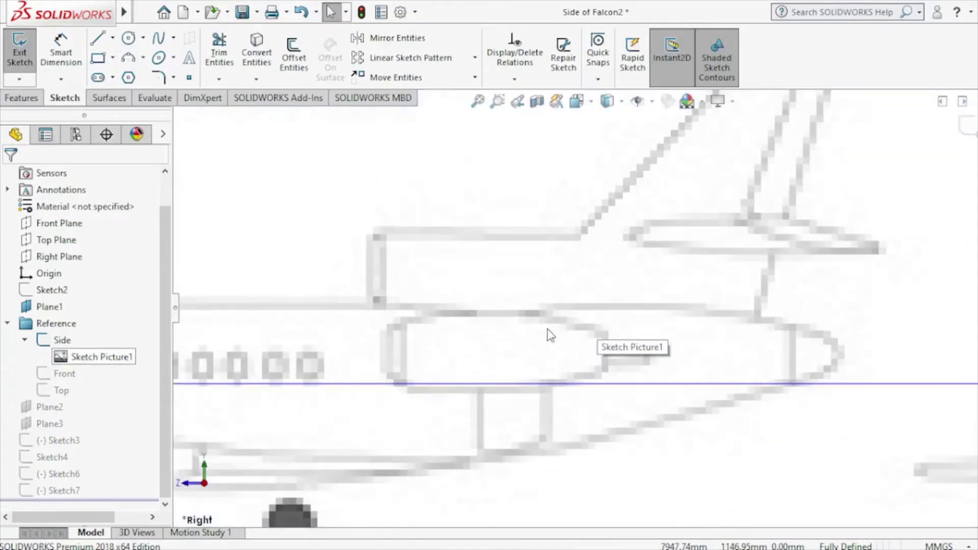
pyautogui.click(92, 358)
pyautogui.doubleClick(92, 365)
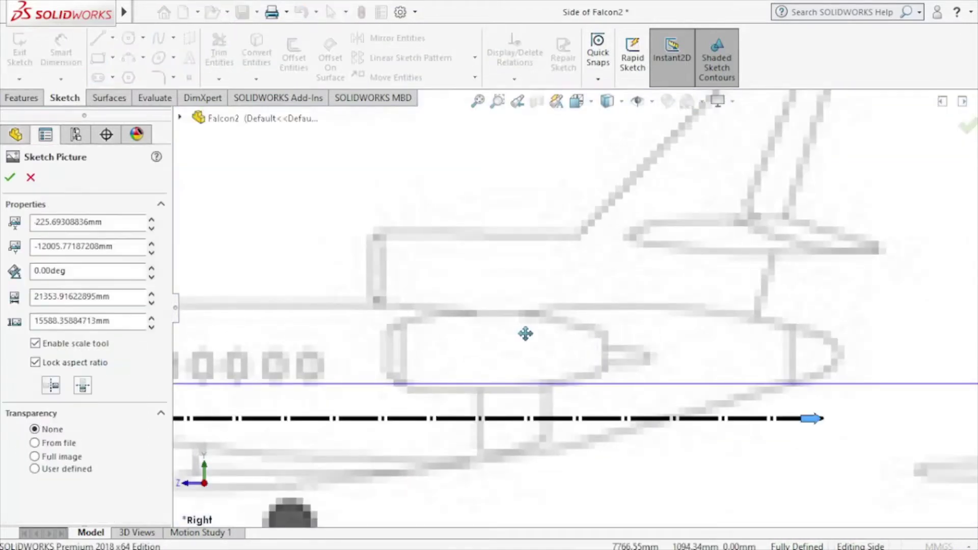
pyautogui.moveTo(549, 319); pyautogui.dragTo(549, 310)
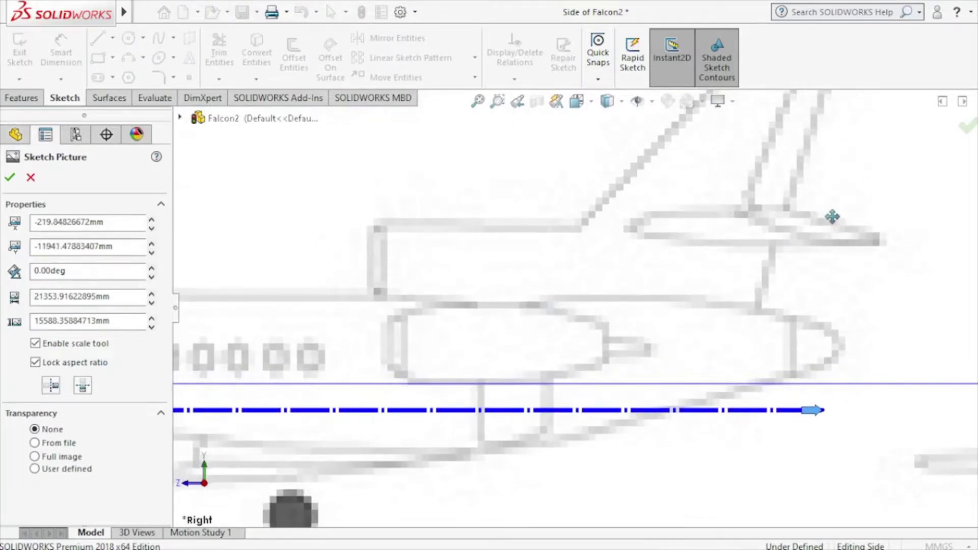
pyautogui.click(967, 128)
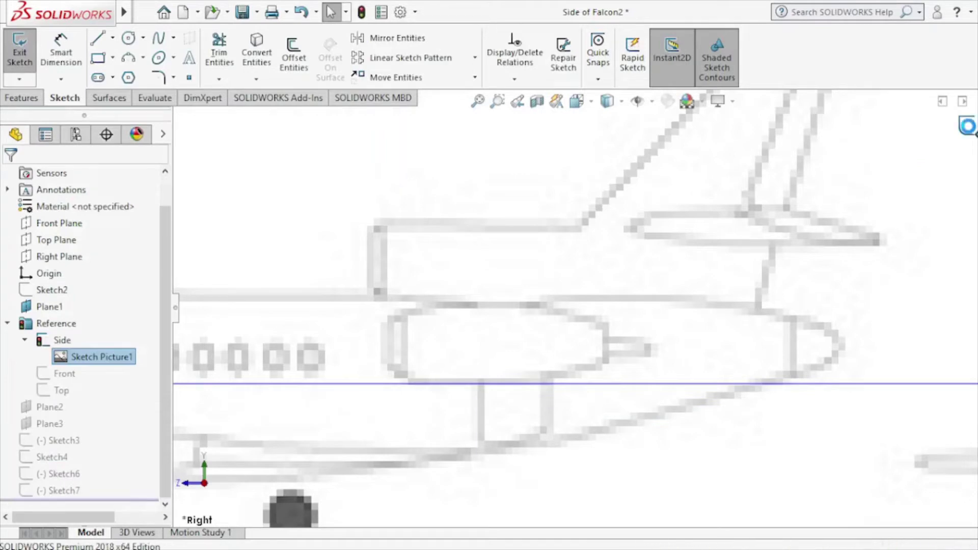
pyautogui.click(968, 127)
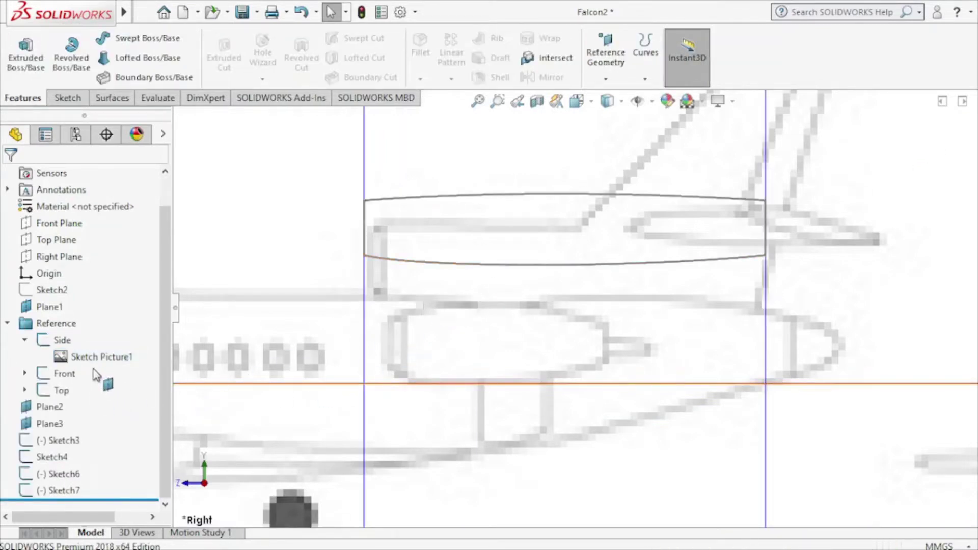
# Step: Zoom out and orbit the model to a tilted perspective view
pyautogui.scroll(2, 516, 345)
pyautogui.scroll(1, 543, 320)
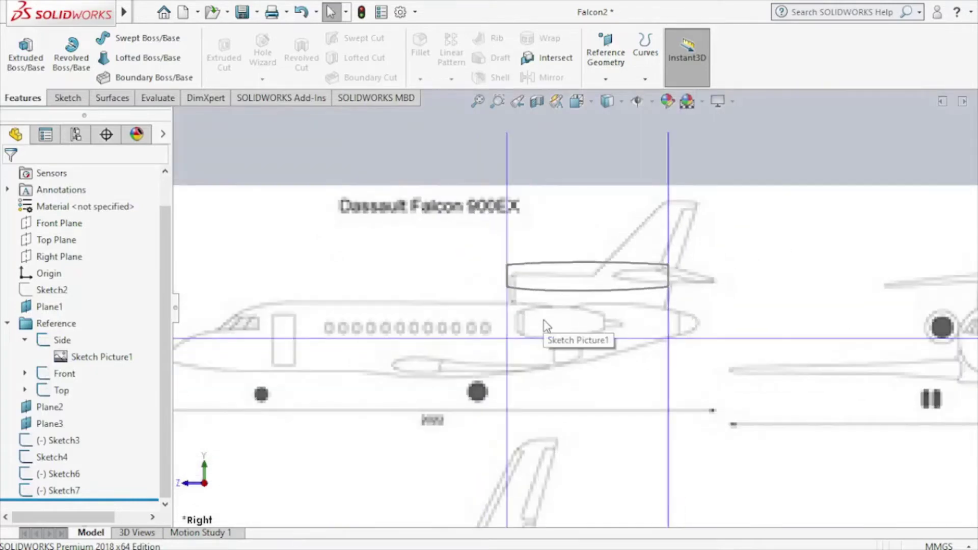
pyautogui.scroll(2, 543, 319)
pyautogui.scroll(1, 566, 320)
pyautogui.moveTo(567, 319)
pyautogui.mouseDown(button='middle')
pyautogui.moveTo(625, 390)
pyautogui.moveTo(618, 372)
pyautogui.moveTo(585, 365)
pyautogui.mouseUp(button='middle')
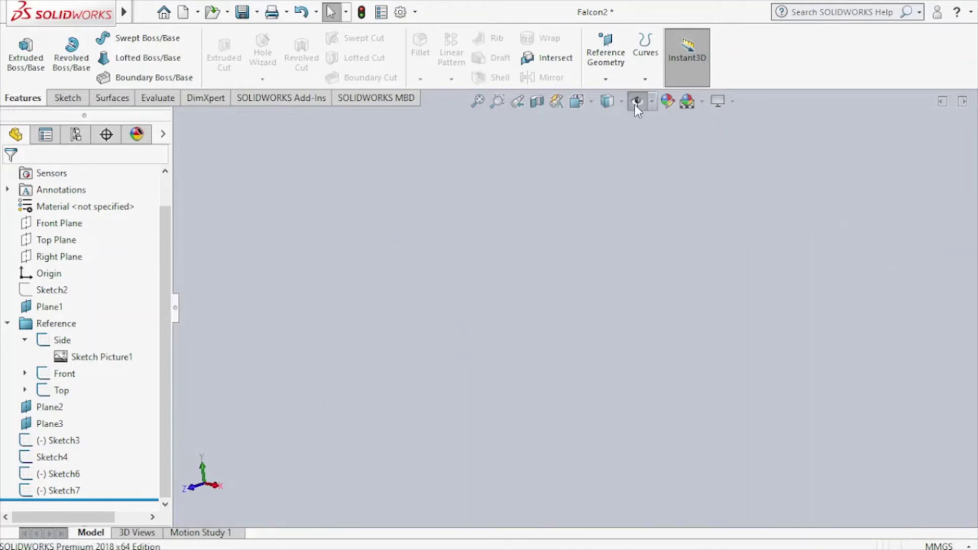
# Step: Suppress the Reference folder holding the Side, Front and Top blueprint sketches
pyautogui.rightClick(60, 324)
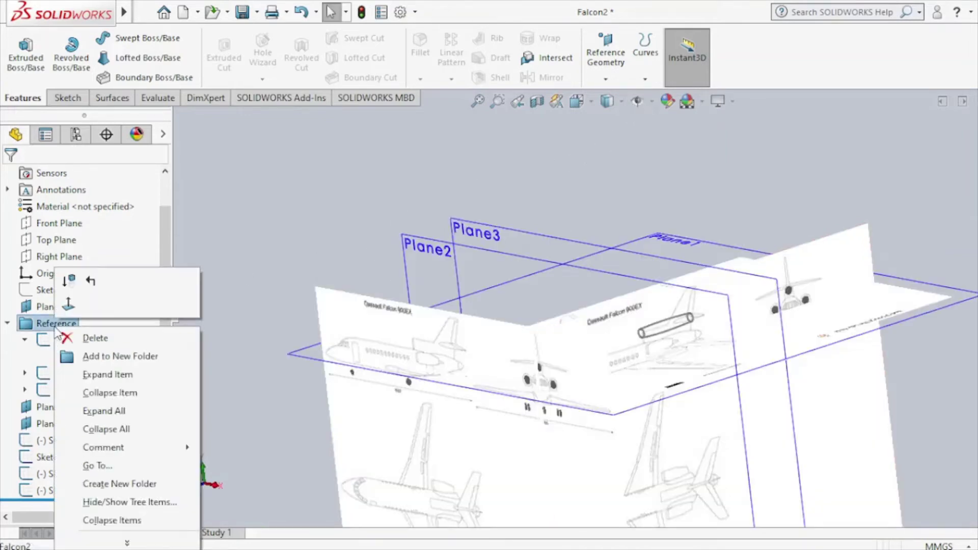
pyautogui.click(70, 279)
pyautogui.click(68, 99)
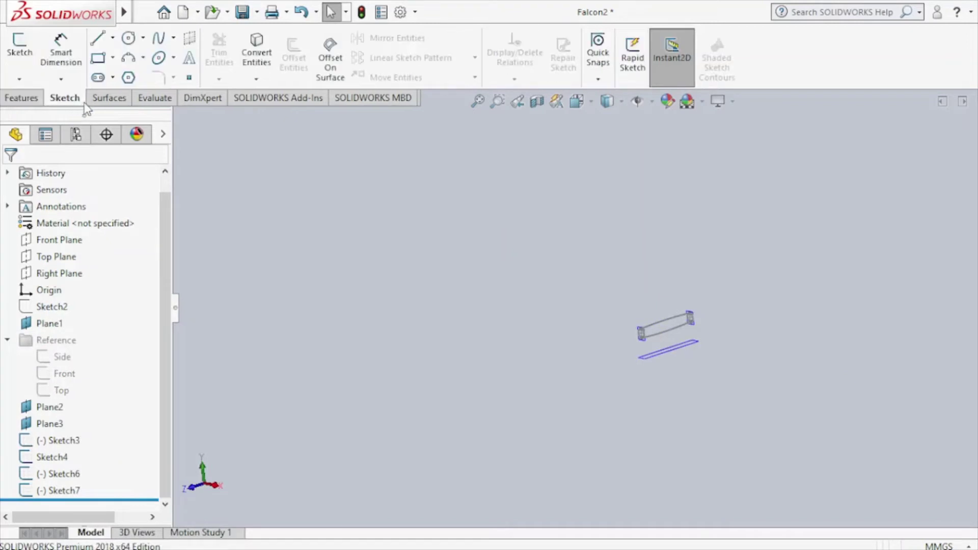
# Step: Open the Boundary Surface setup briefly, then cancel it for now
pyautogui.click(21, 99)
pyautogui.click(108, 98)
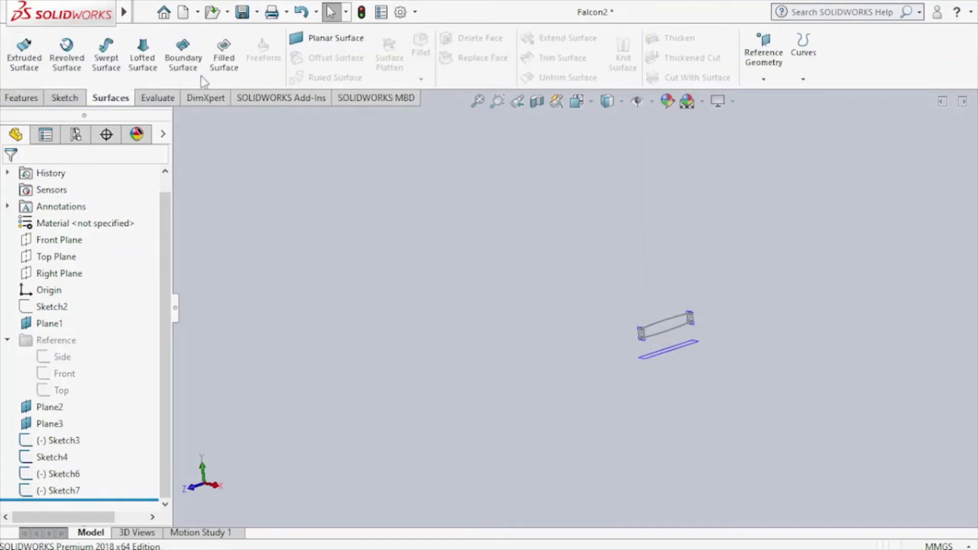
pyautogui.click(175, 68)
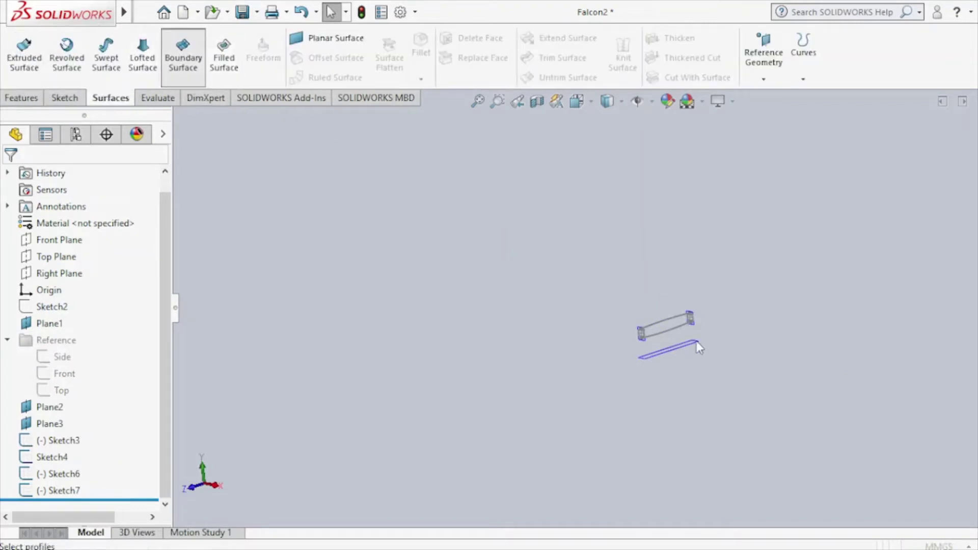
pyautogui.scroll(-3, 693, 342)
pyautogui.scroll(-5, 543, 302)
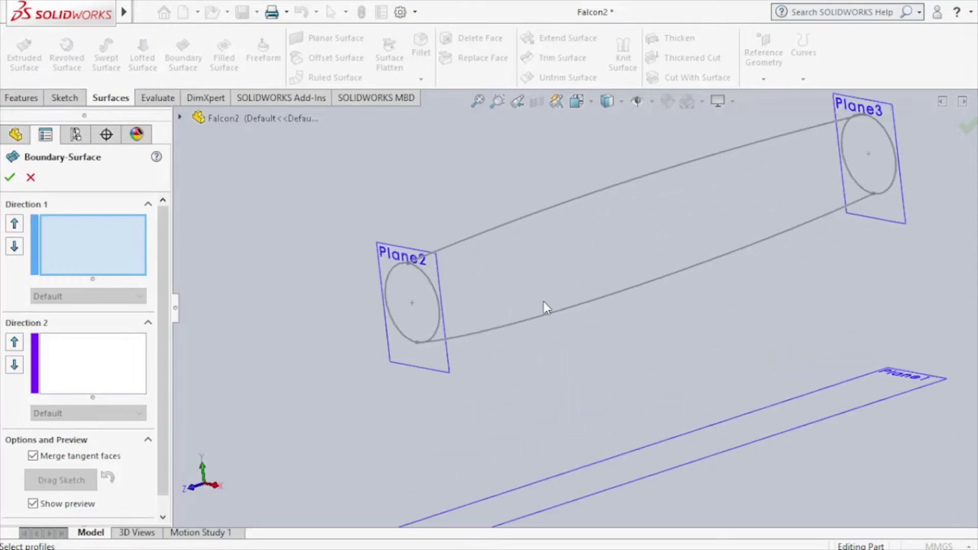
pyautogui.click(30, 178)
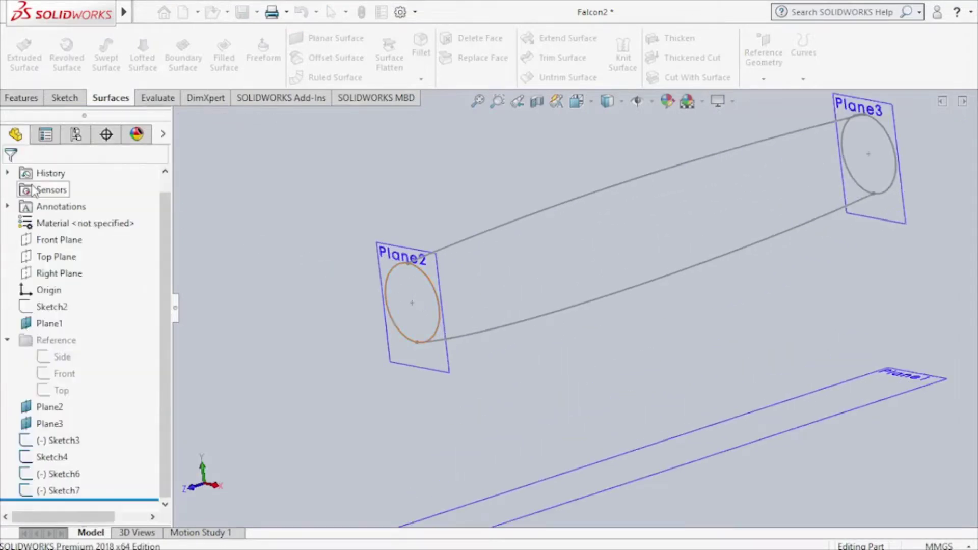
pyautogui.click(60, 99)
# Step: Start a 3D sketch normal to Plane1 with a spline between its lower-left and lower-right corners
pyautogui.click(19, 79)
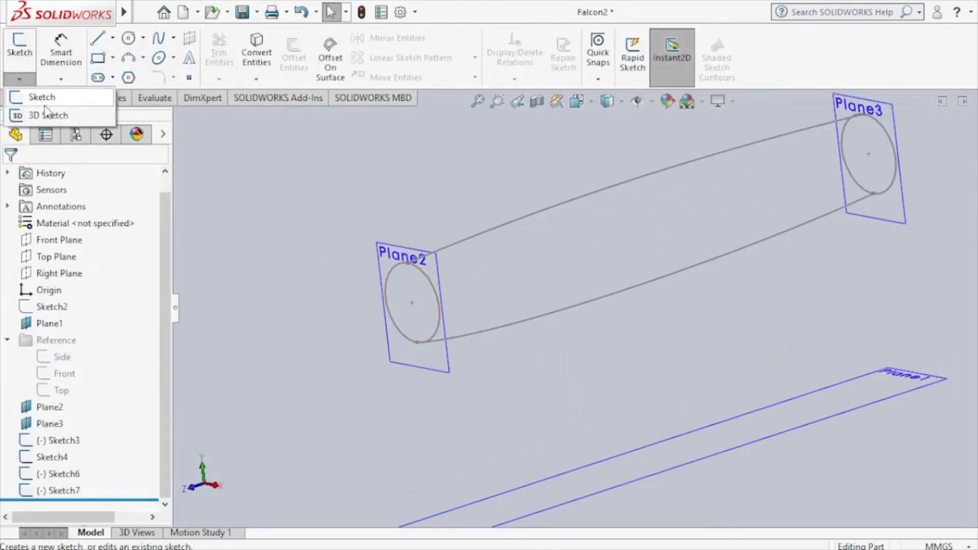
pyautogui.click(47, 114)
pyautogui.press('f')
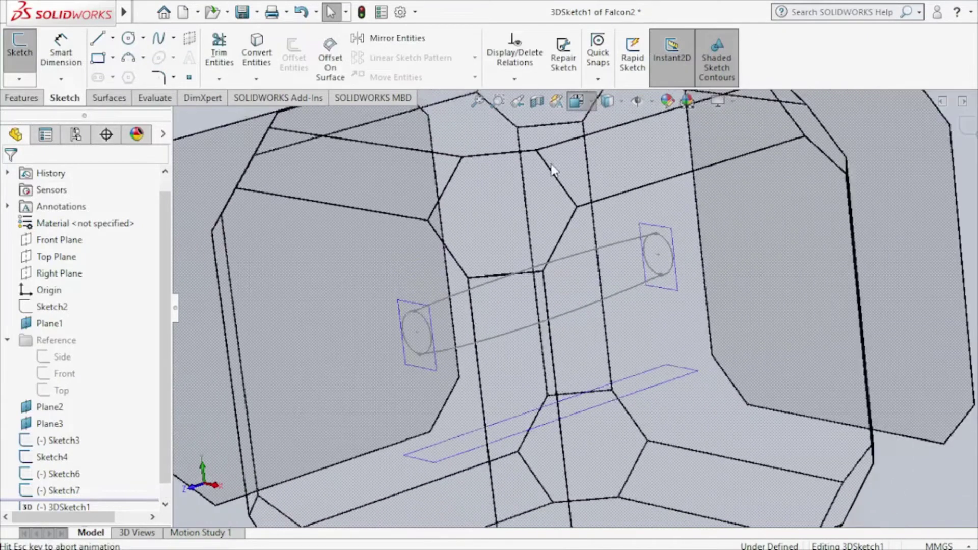
pyautogui.hotkey('ctrl', '8')
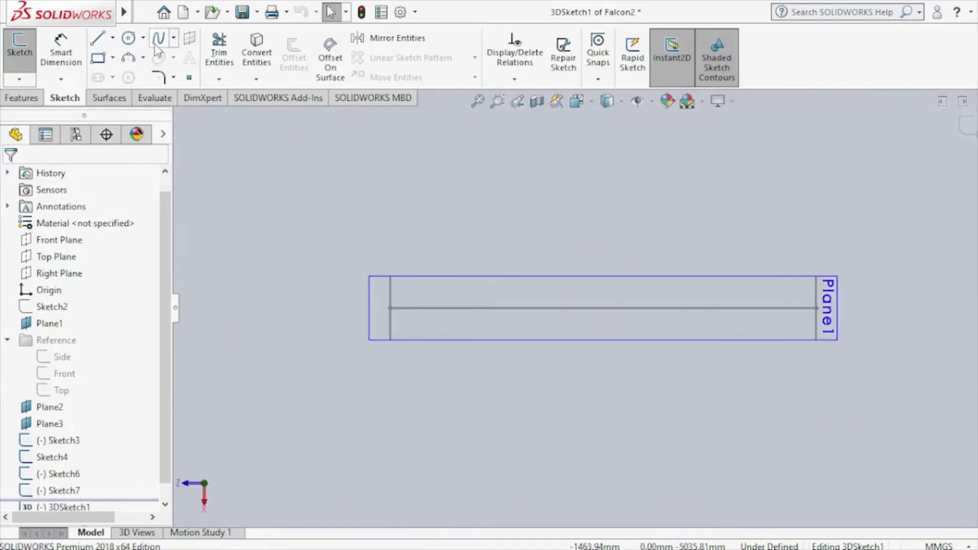
pyautogui.click(159, 38)
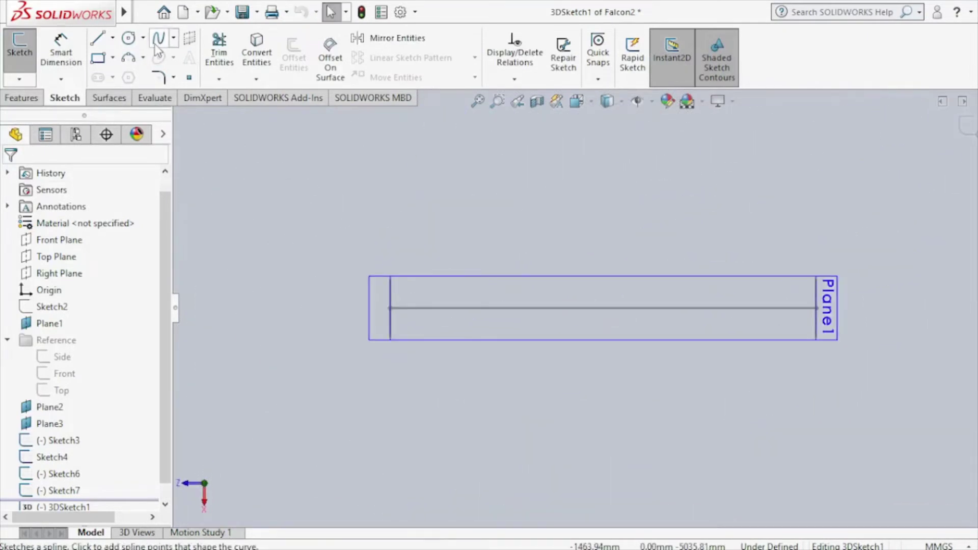
pyautogui.click(390, 339)
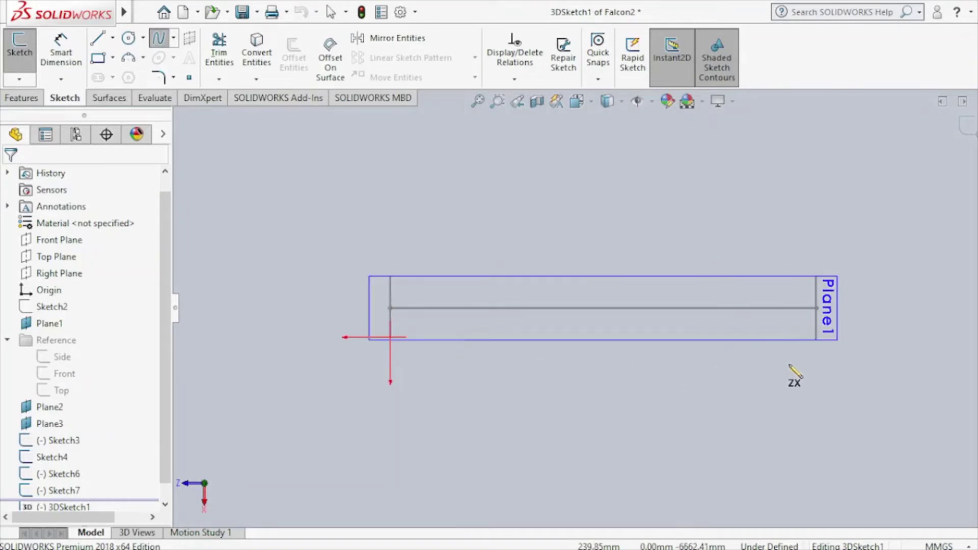
pyautogui.click(816, 338)
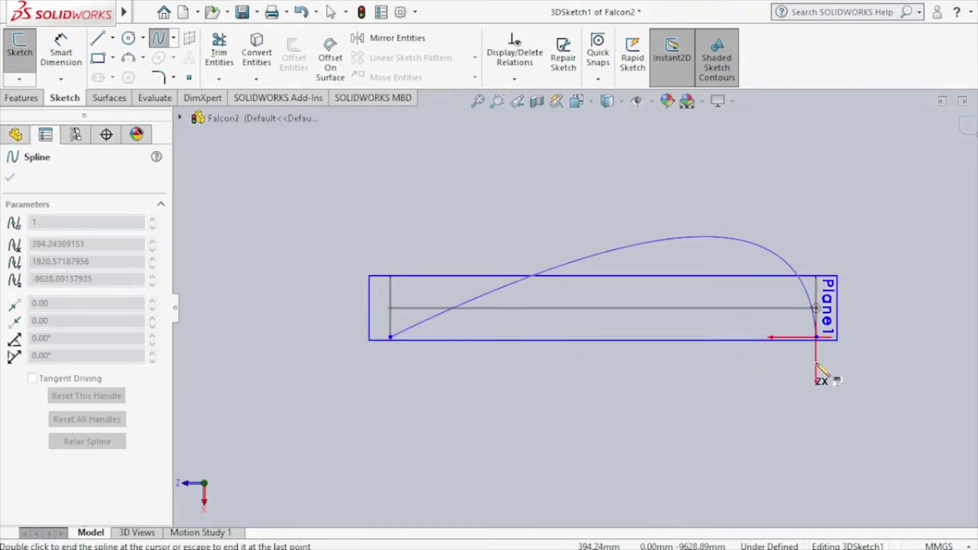
pyautogui.press('Escape')
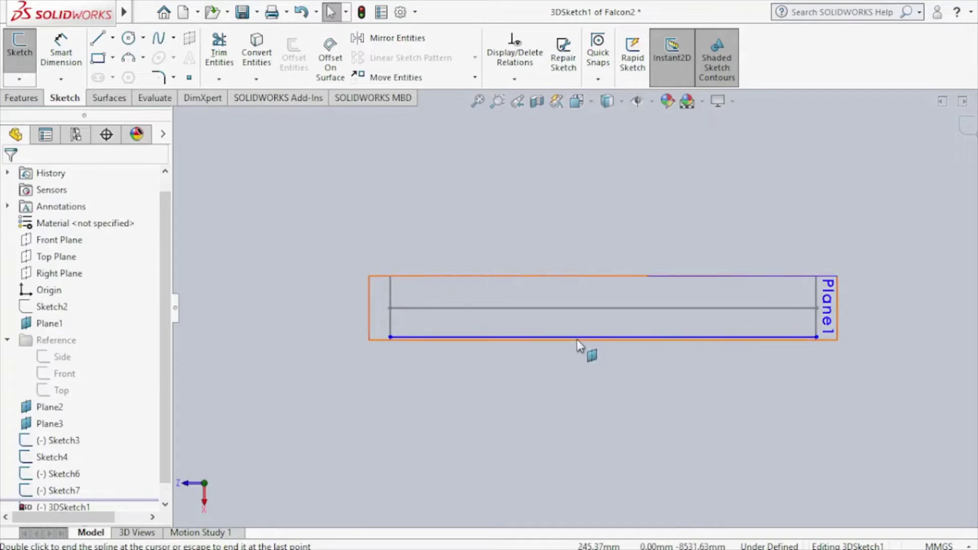
# Step: Bend the spline slightly below Plane1's lower edge and exit 3DSketch1
pyautogui.click(523, 340)
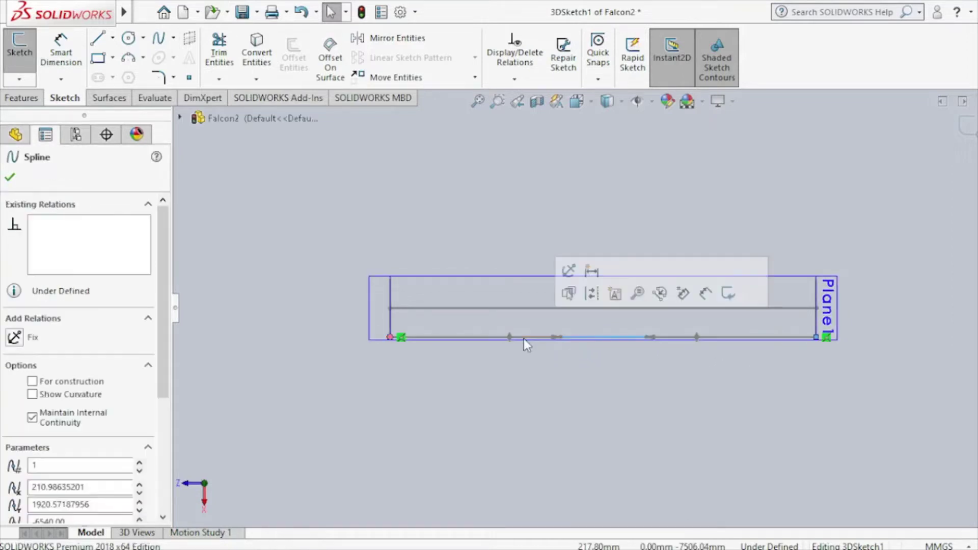
pyautogui.moveTo(561, 337)
pyautogui.mouseDown()
pyautogui.moveTo(515, 355)
pyautogui.moveTo(531, 359)
pyautogui.mouseUp()
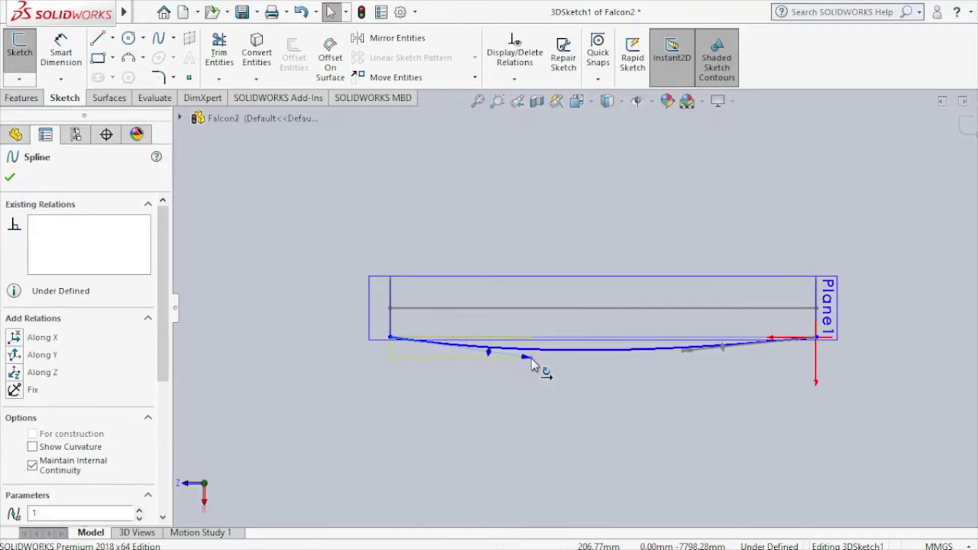
pyautogui.press('Escape')
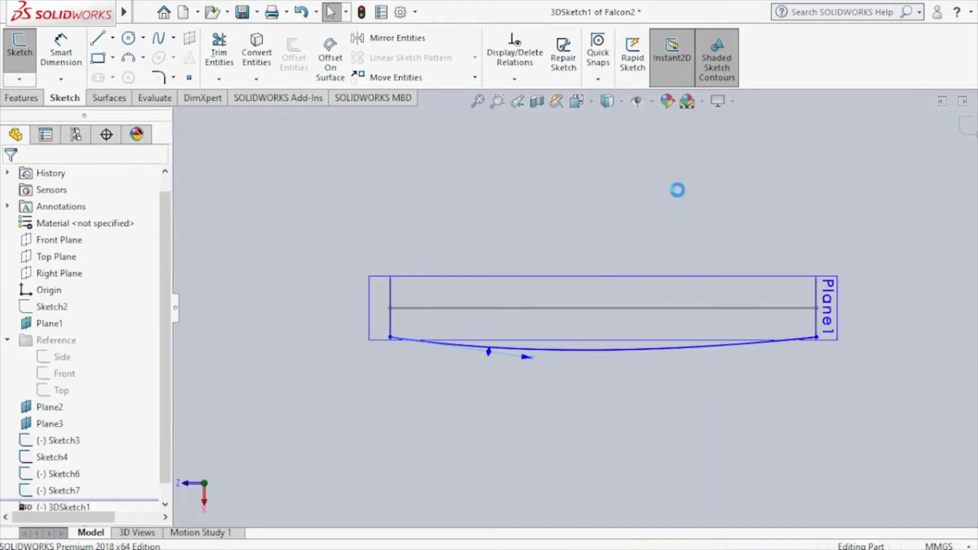
pyautogui.click(20, 51)
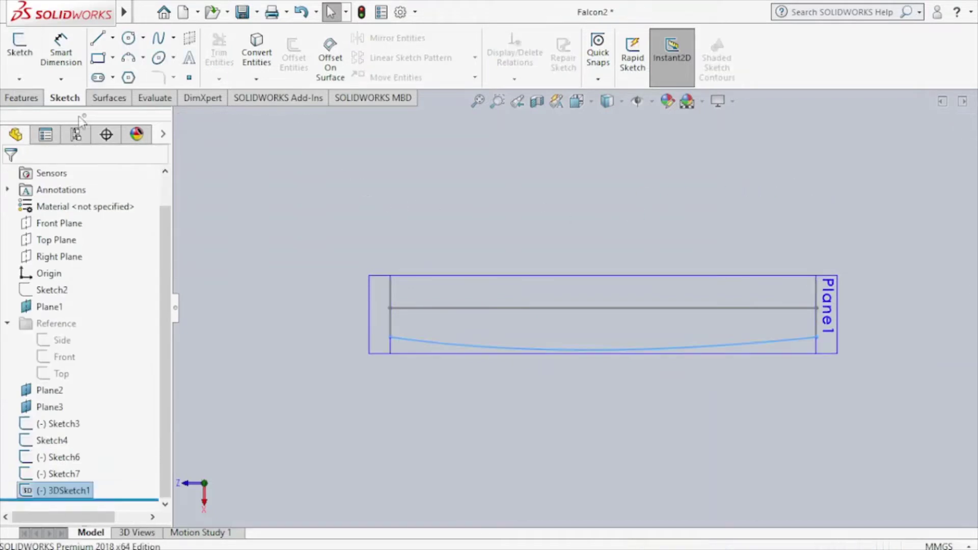
# Step: Start a second 3D sketch with a spline between Plane1's upper-left and upper-right corners
pyautogui.click(26, 85)
pyautogui.click(36, 114)
pyautogui.click(159, 39)
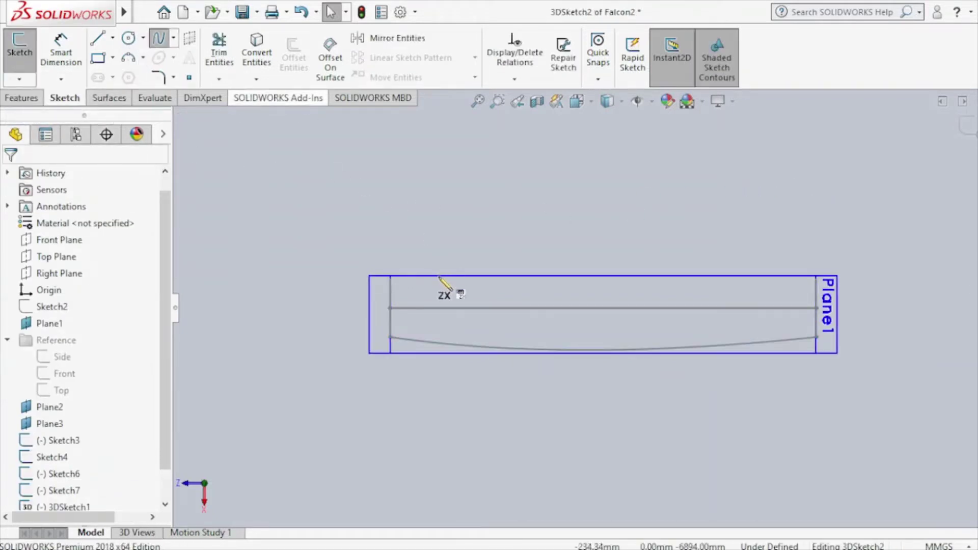
pyautogui.click(390, 279)
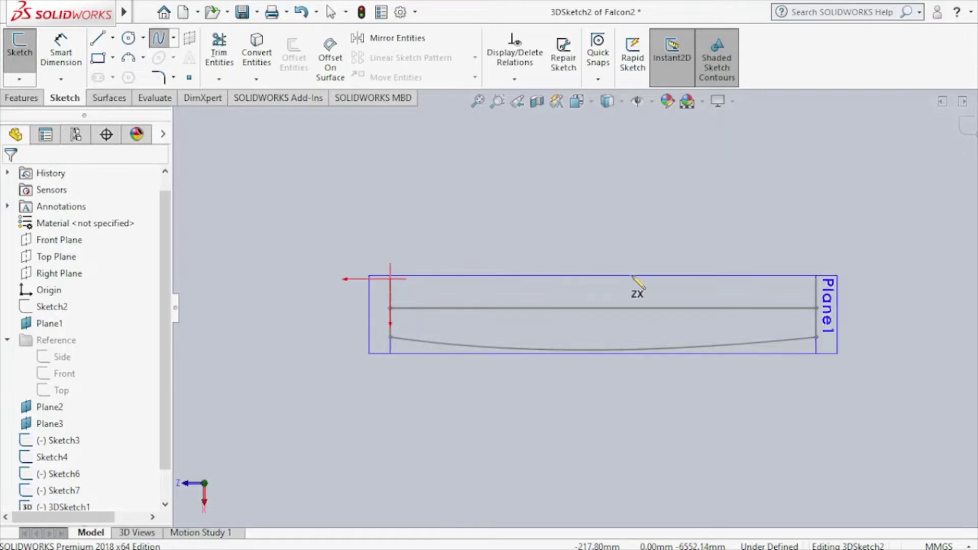
pyautogui.doubleClick(817, 279)
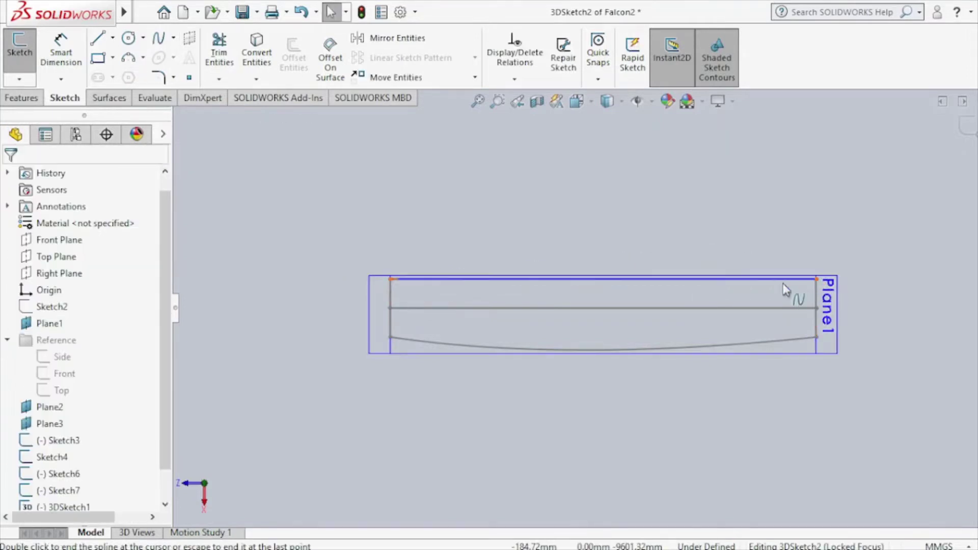
pyautogui.press('Escape')
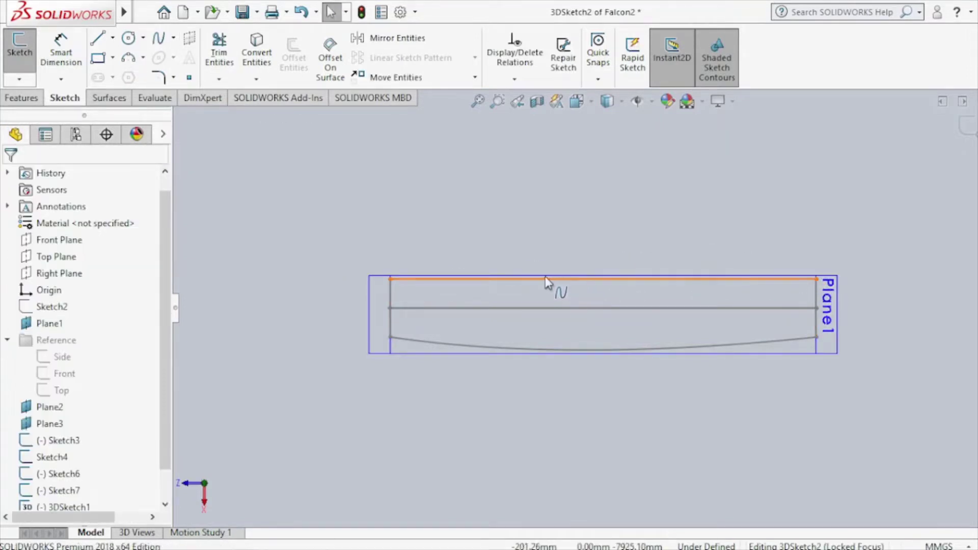
# Step: Bow the top spline upward above Plane1's edge and close 3DSketch2
pyautogui.click(548, 279)
pyautogui.moveTo(556, 279); pyautogui.dragTo(502, 257)
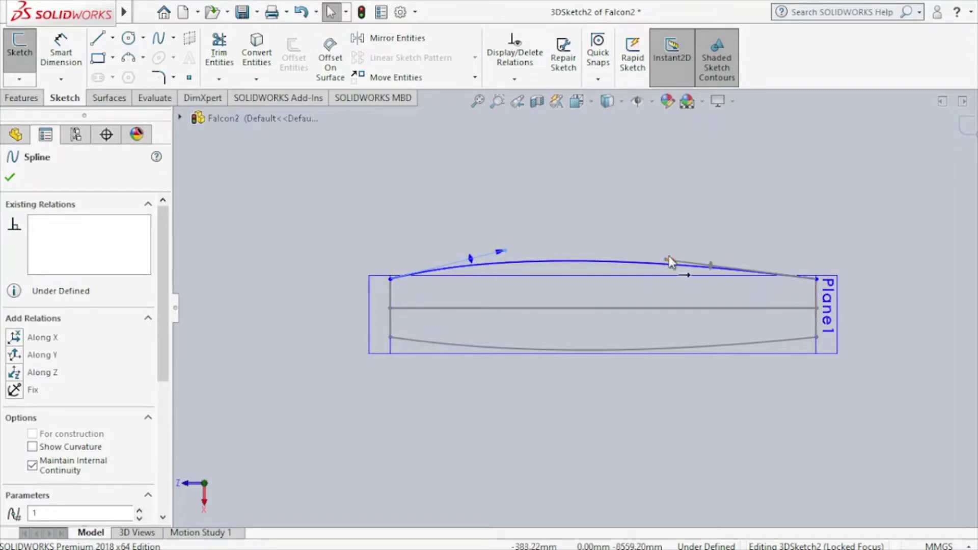
pyautogui.moveTo(667, 261); pyautogui.dragTo(692, 263)
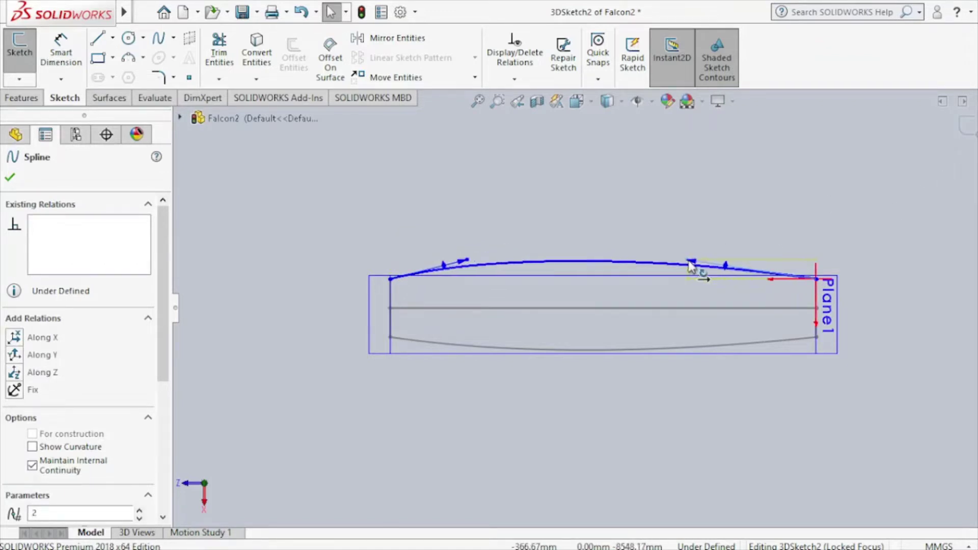
pyautogui.click(953, 131)
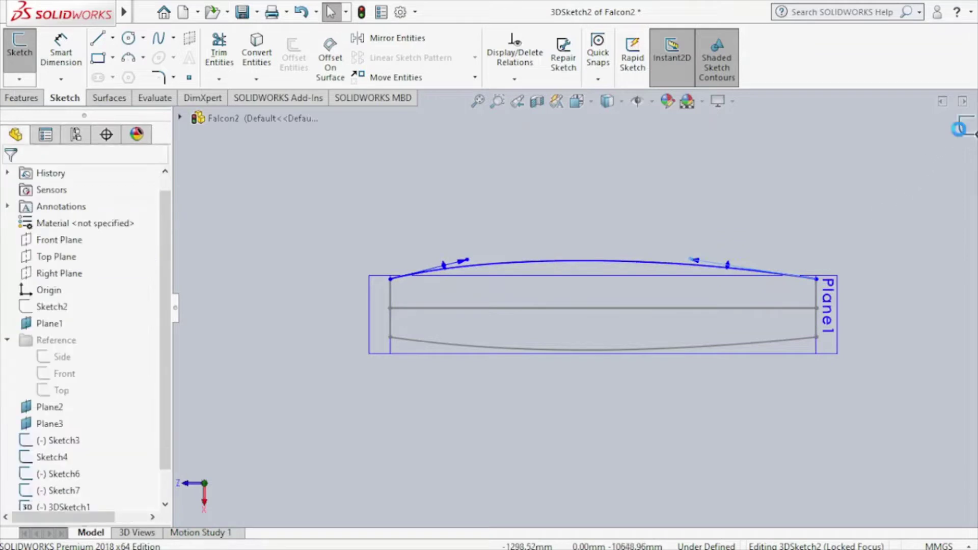
pyautogui.click(954, 136)
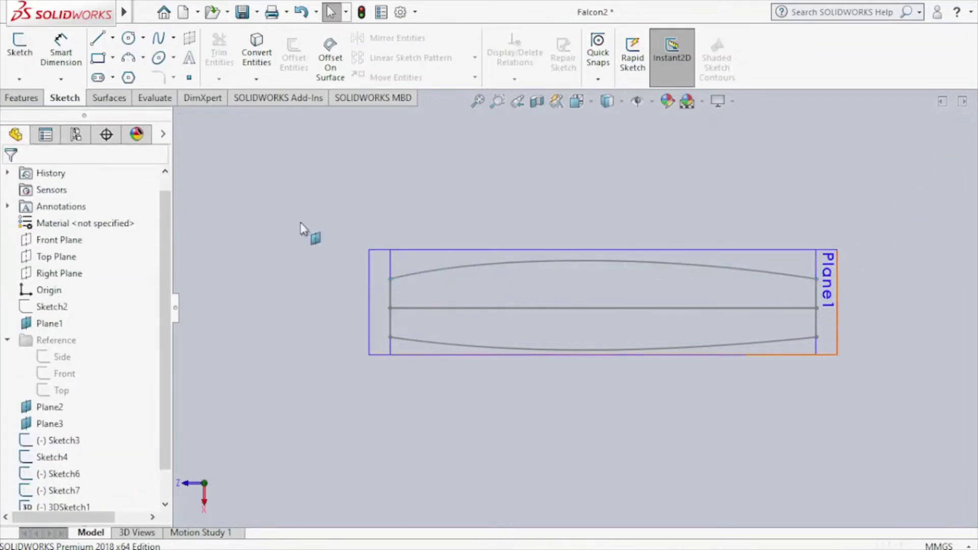
# Step: Bring up the Surfaces tools to reach the Boundary Surface feature
pyautogui.click(117, 101)
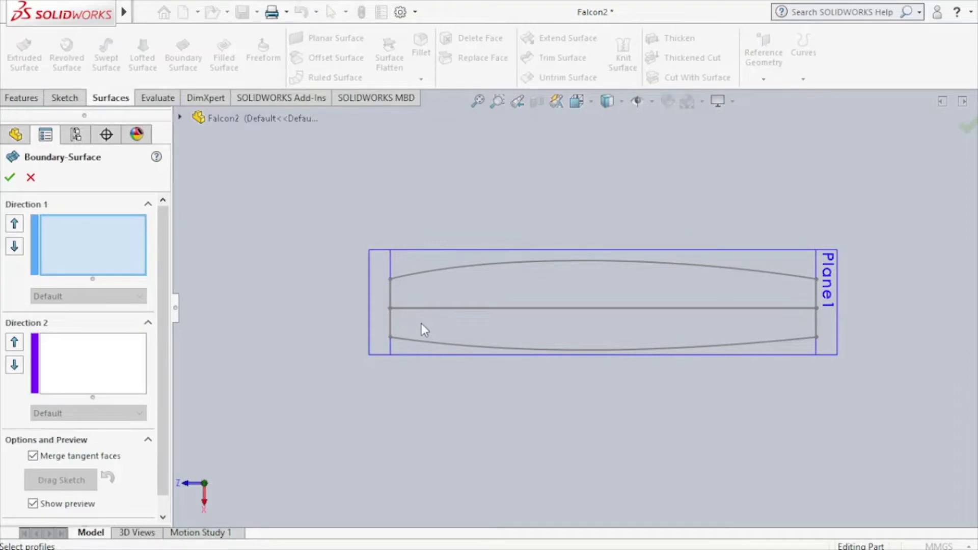
# Step: Loft between the Sketch3 and Sketch4 circles, guided by Sketch7, Sketch6, 3DSketch1 and 3DSketch2
pyautogui.hotkey('ctrl', '4')
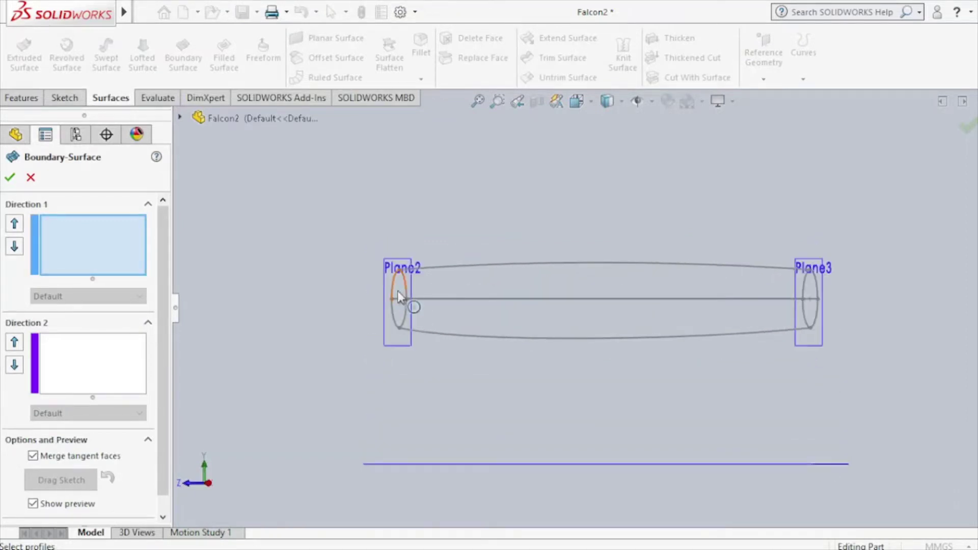
pyautogui.click(407, 285)
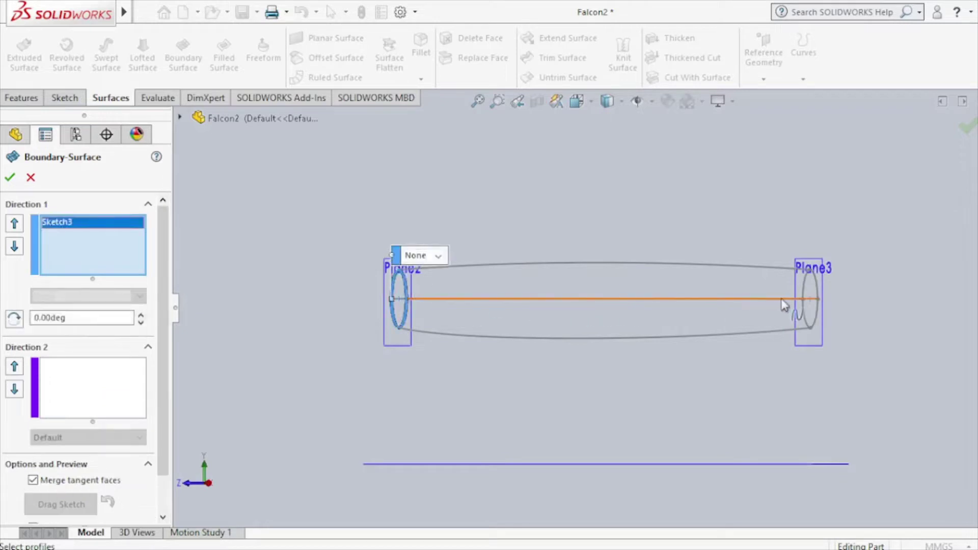
pyautogui.click(816, 294)
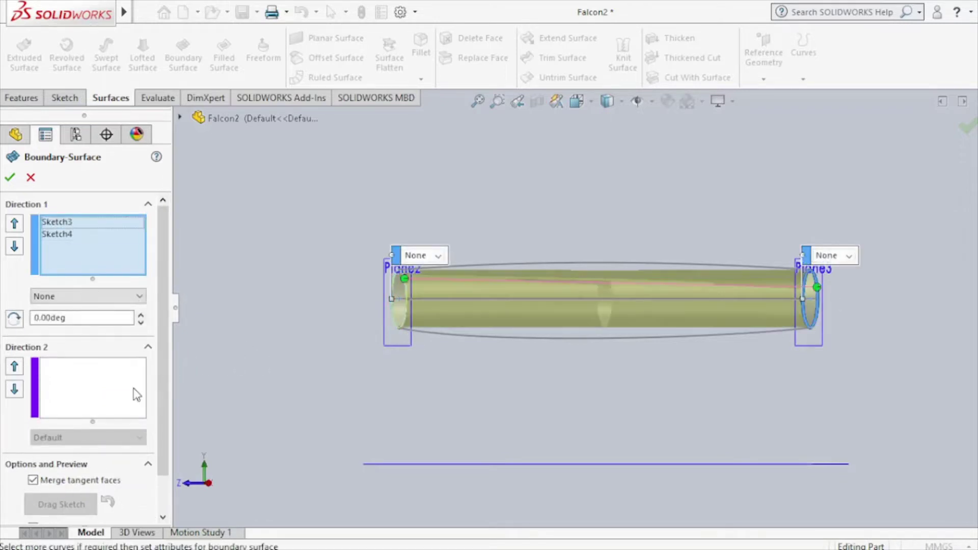
pyautogui.click(136, 393)
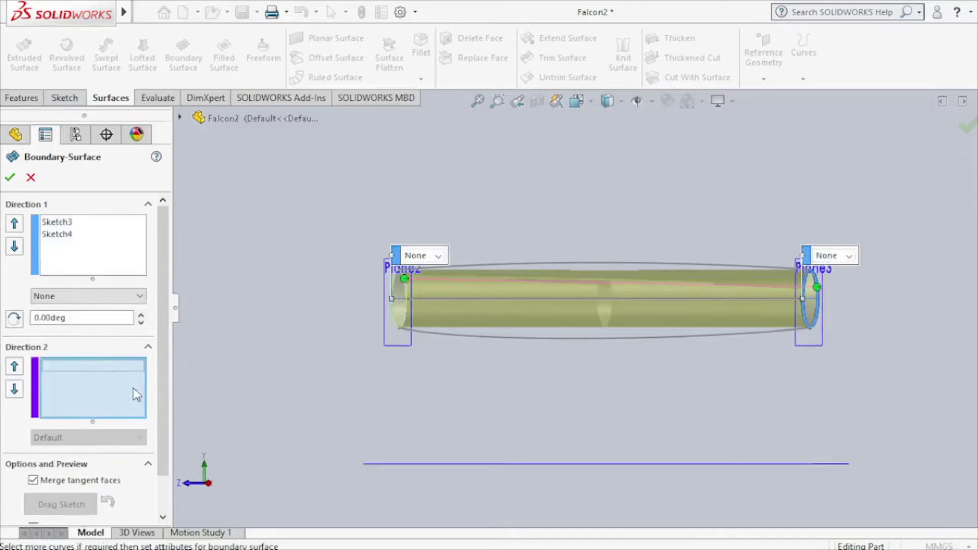
pyautogui.click(476, 334)
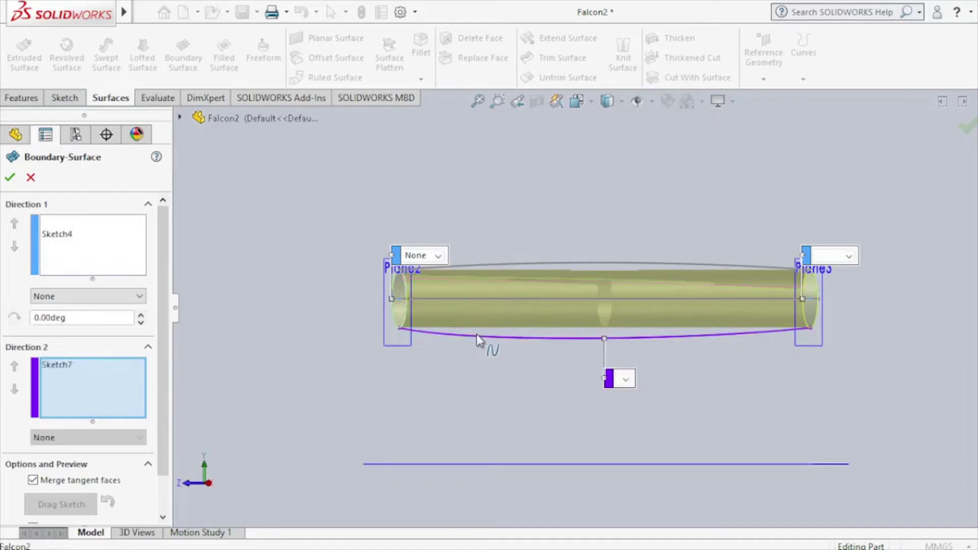
pyautogui.click(499, 267)
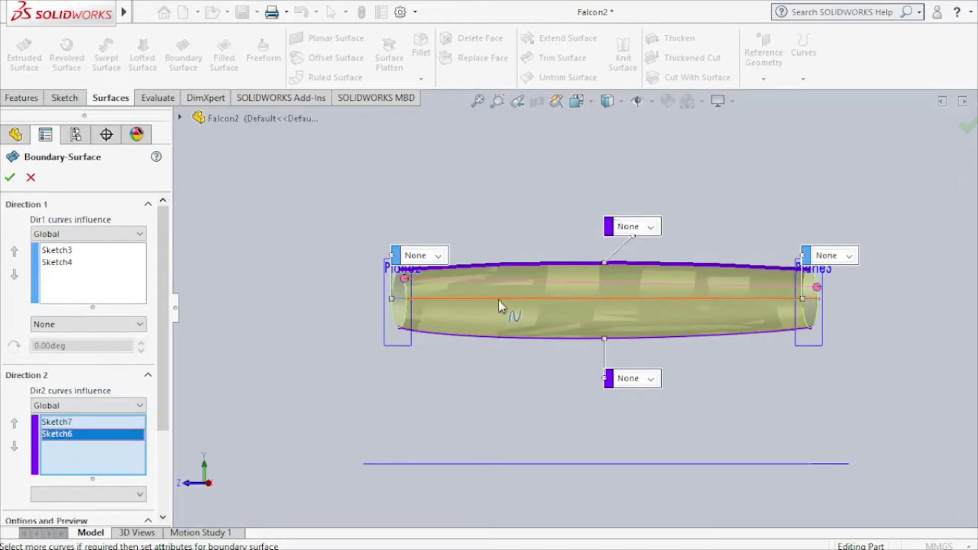
pyautogui.click(308, 310)
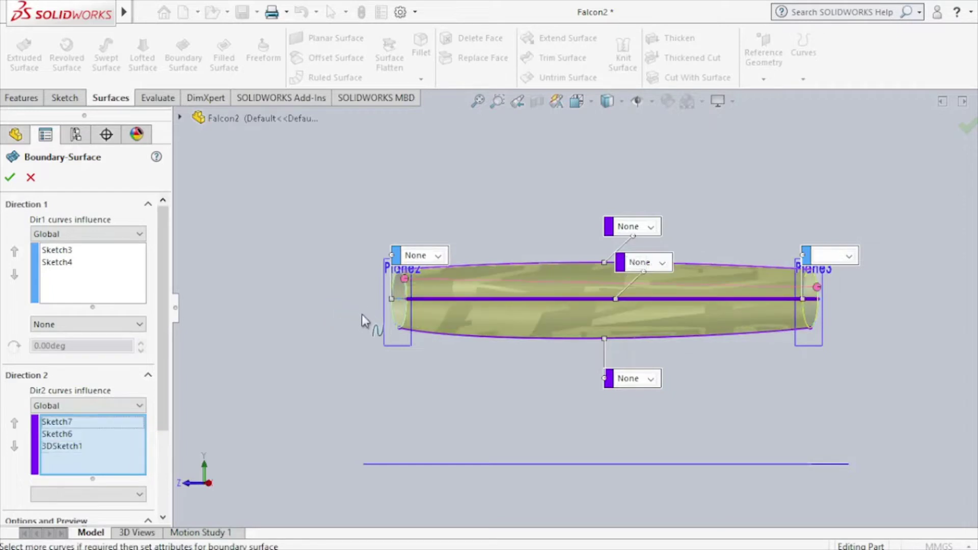
pyautogui.moveTo(362, 313)
pyautogui.mouseDown(button='middle')
pyautogui.moveTo(367, 323)
pyautogui.moveTo(350, 310)
pyautogui.moveTo(383, 338)
pyautogui.mouseUp(button='middle')
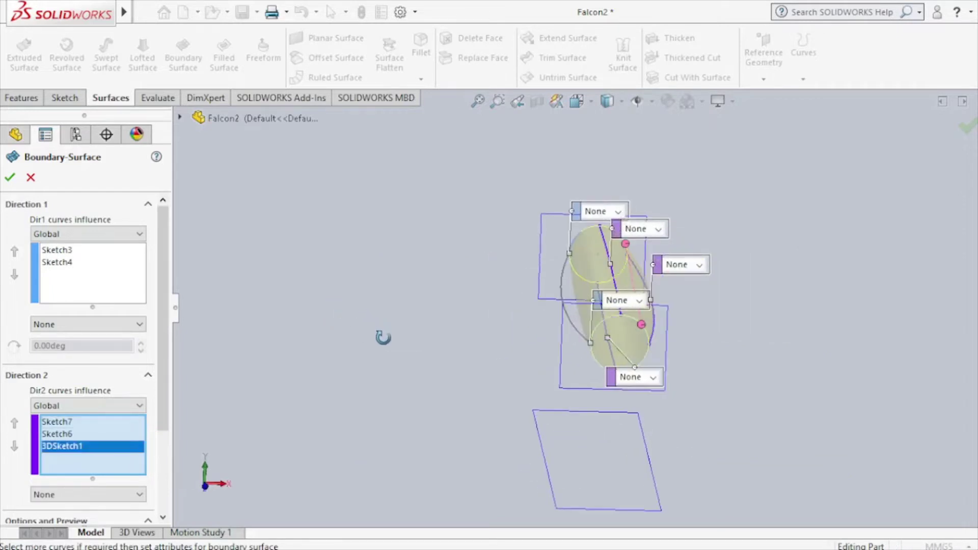
pyautogui.click(572, 330)
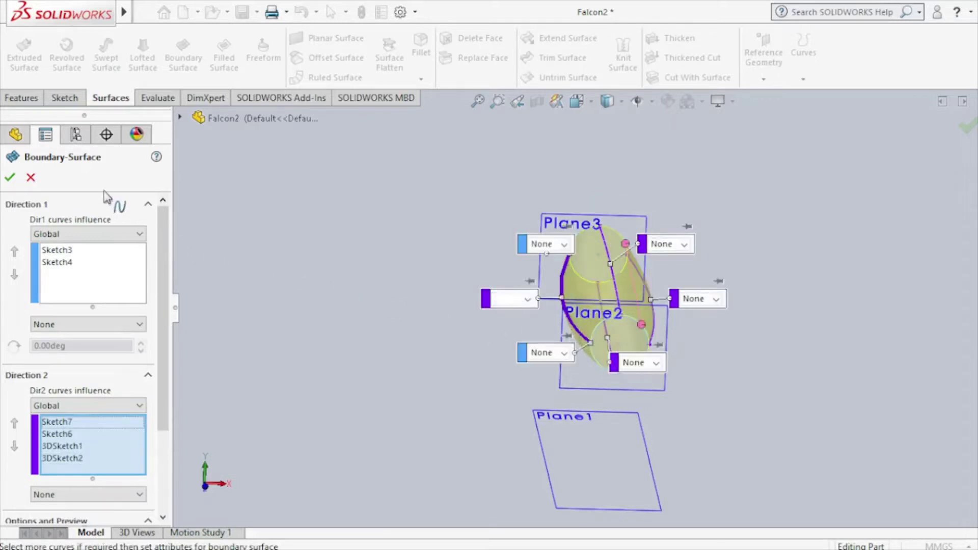
pyautogui.click(10, 176)
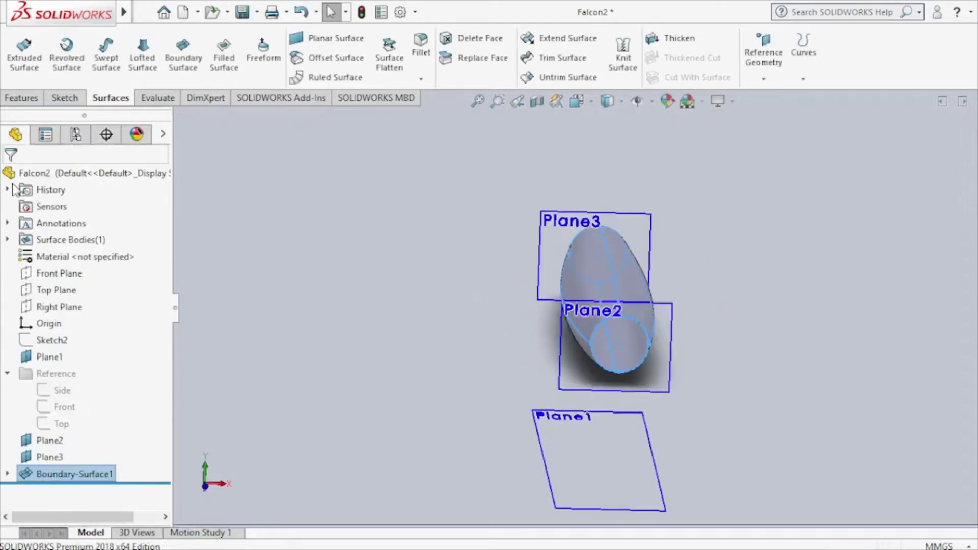
# Step: Save the part, view it isometric, and start Thicken with its default 10.00mm thickness
pyautogui.click(238, 19)
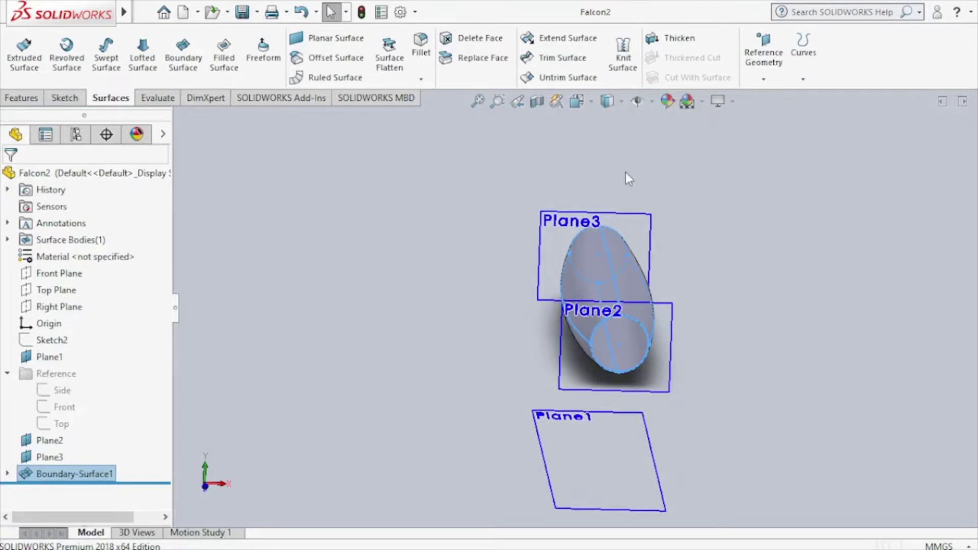
pyautogui.click(692, 193)
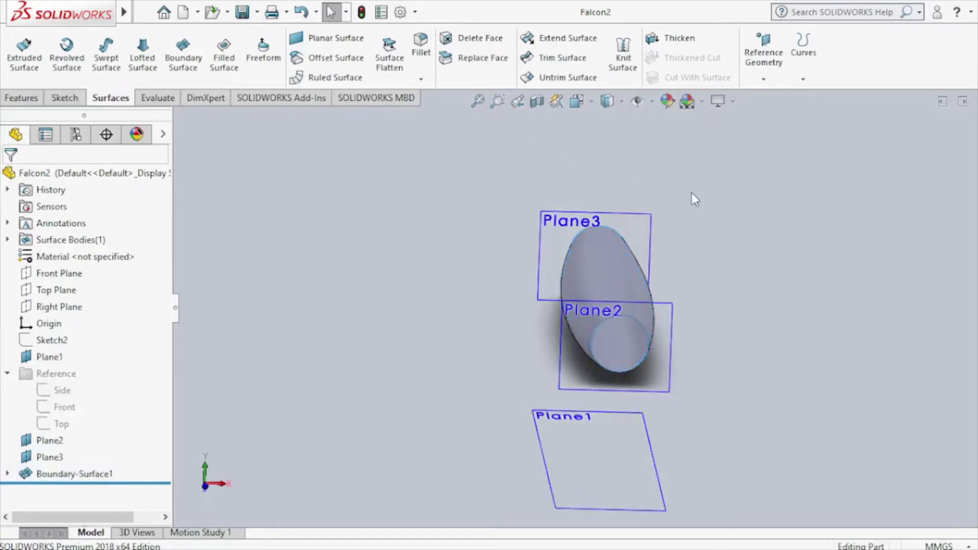
pyautogui.hotkey('ctrl', '7')
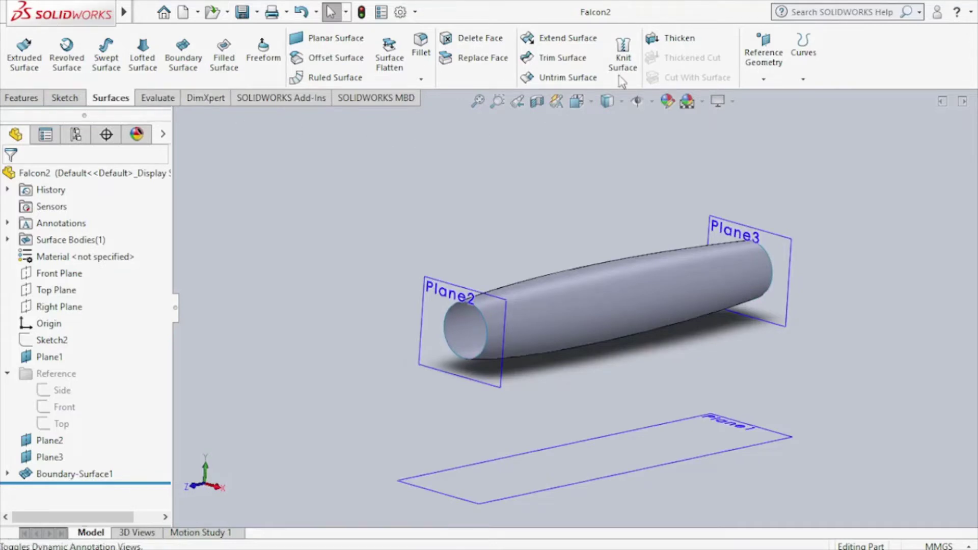
pyautogui.click(673, 38)
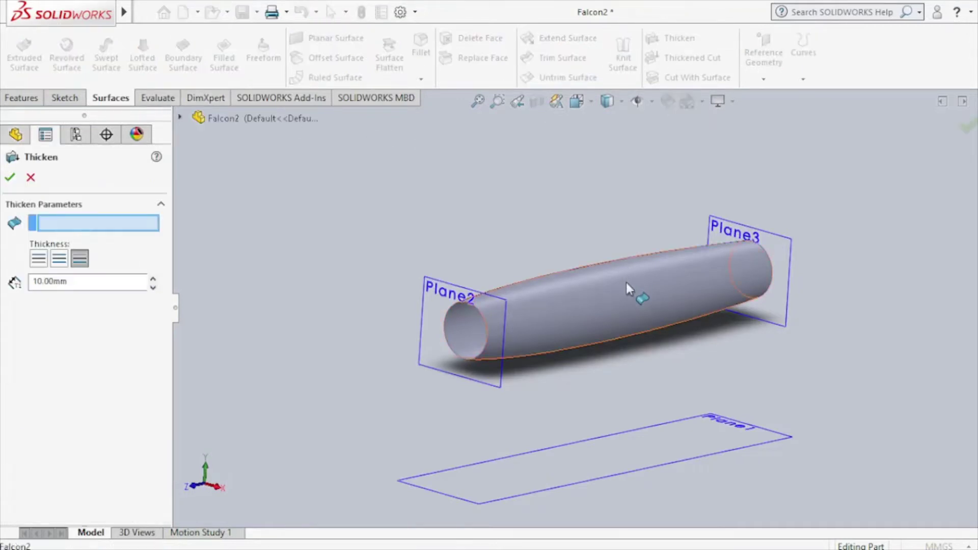
# Step: Thicken Boundary-Surface1 outward on one side by 40 mm into Thicken1
pyautogui.click(626, 283)
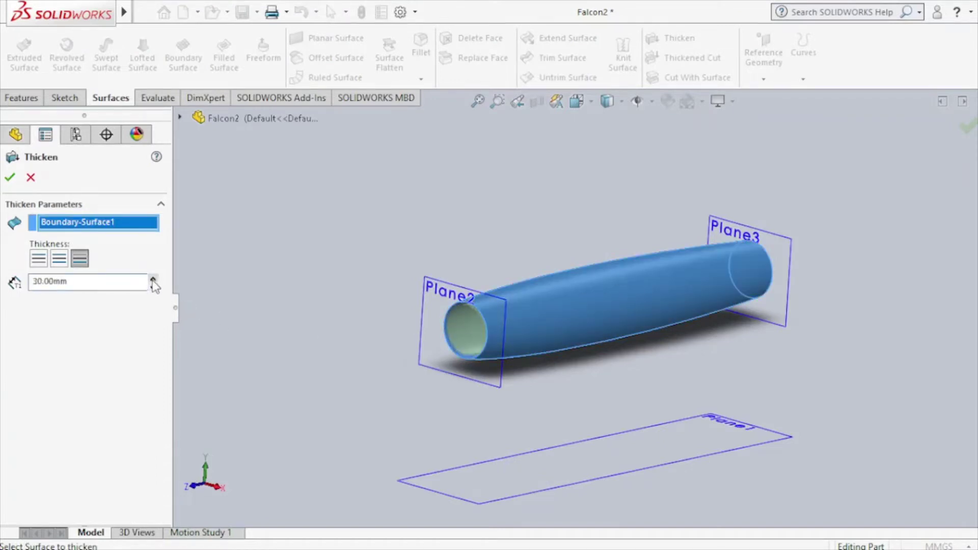
pyautogui.click(35, 265)
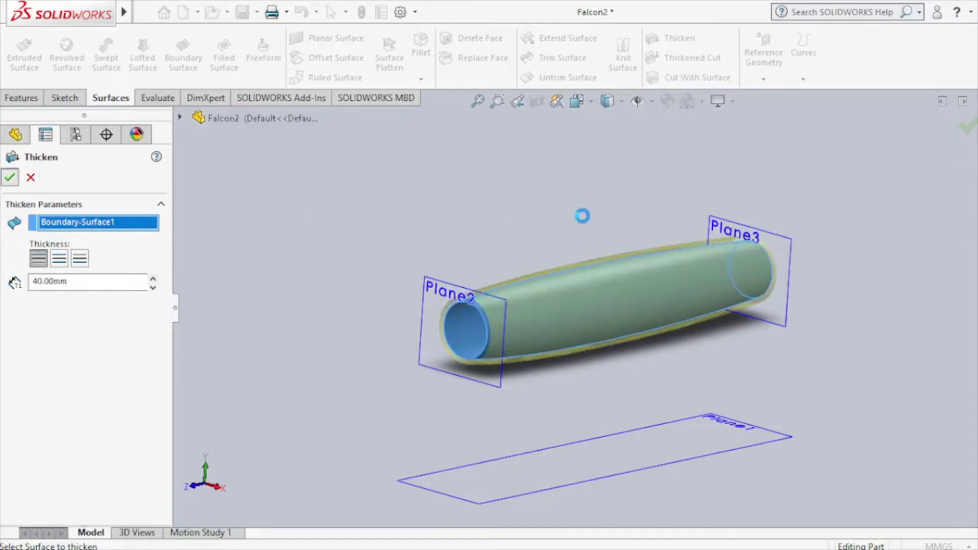
pyautogui.moveTo(588, 216); pyautogui.dragTo(603, 196, button='middle')
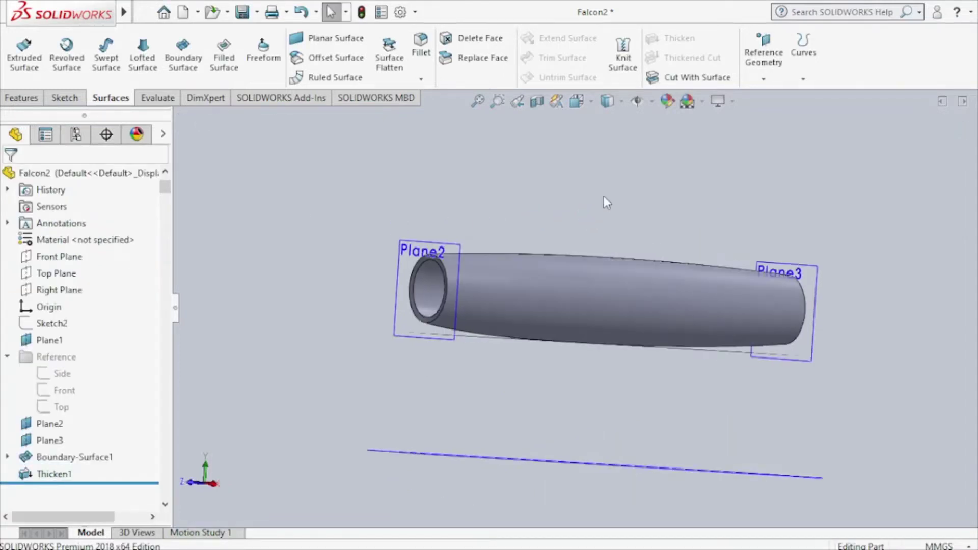
# Step: Switch to Right view and unsuppress the Reference blueprint sketches
pyautogui.click(589, 105)
pyautogui.click(530, 345)
pyautogui.rightClick(51, 357)
pyautogui.click(68, 310)
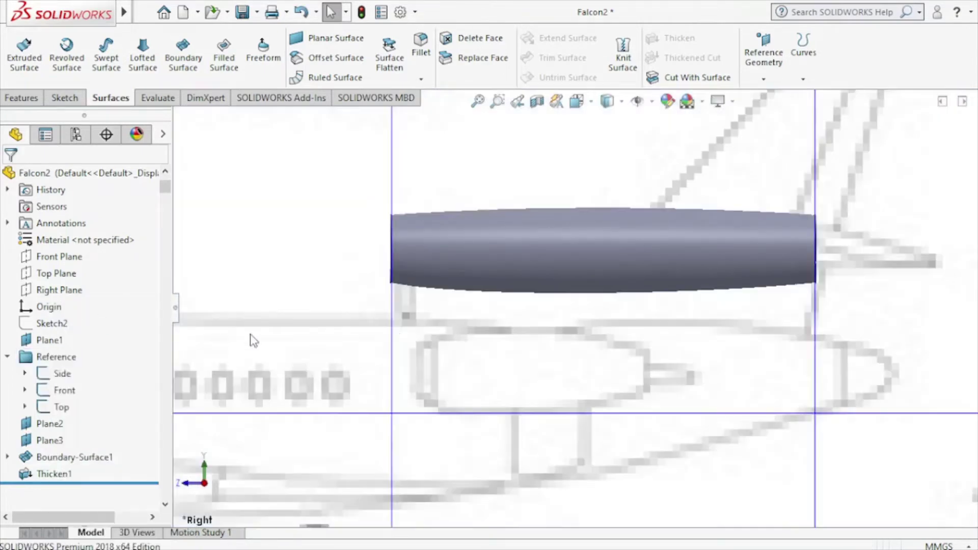
# Step: Zoom out over the Falcon side-view drawing and select Plane2
pyautogui.scroll(1, 527, 306)
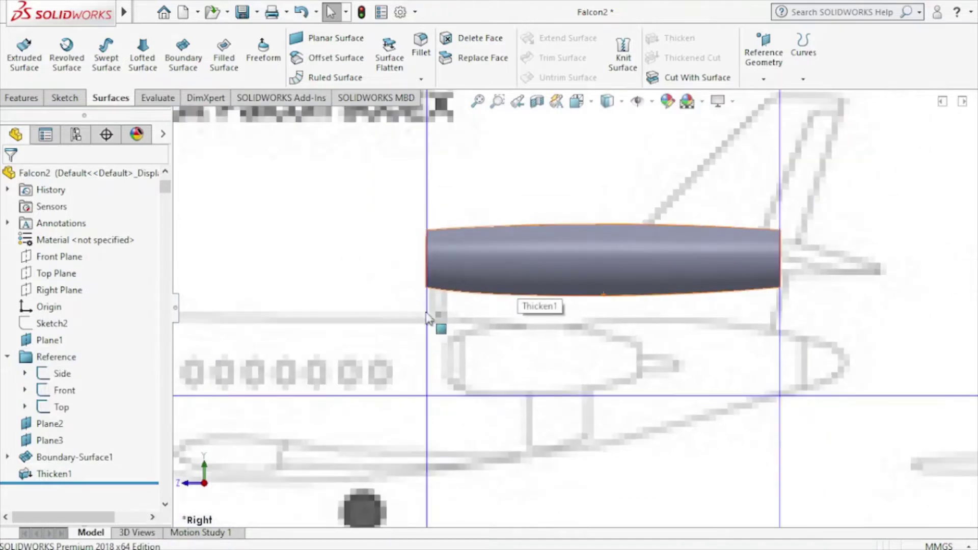
pyautogui.scroll(2, 532, 316)
pyautogui.scroll(2, 534, 322)
pyautogui.scroll(2, 535, 322)
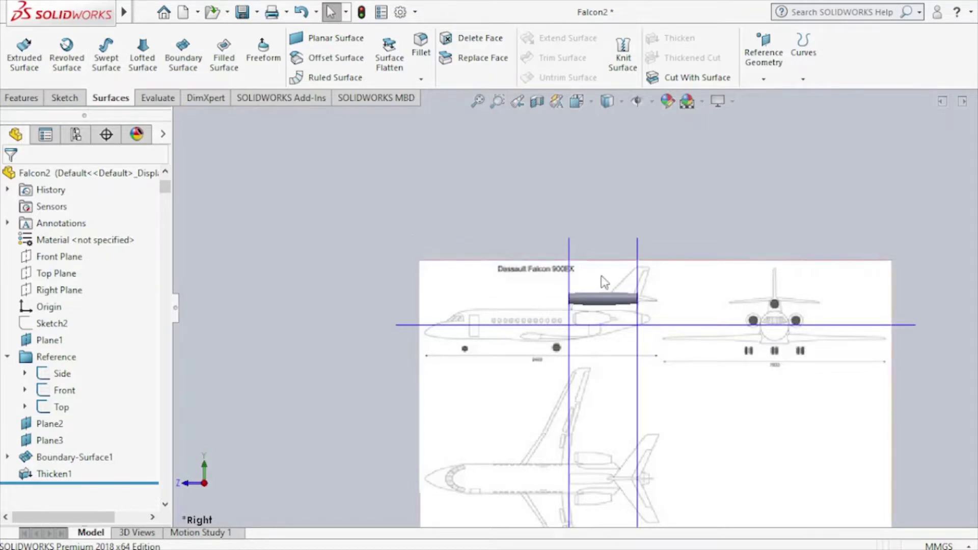
pyautogui.click(569, 281)
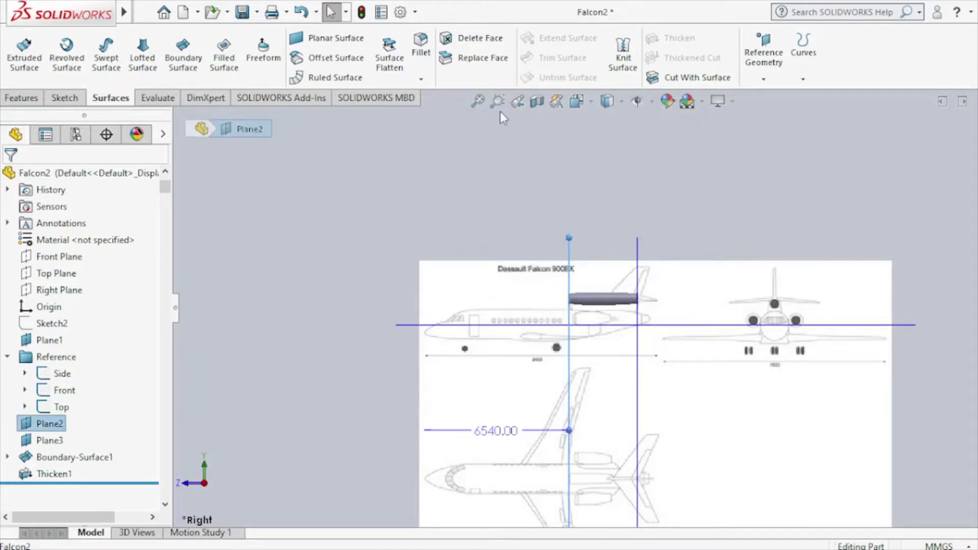
pyautogui.click(23, 98)
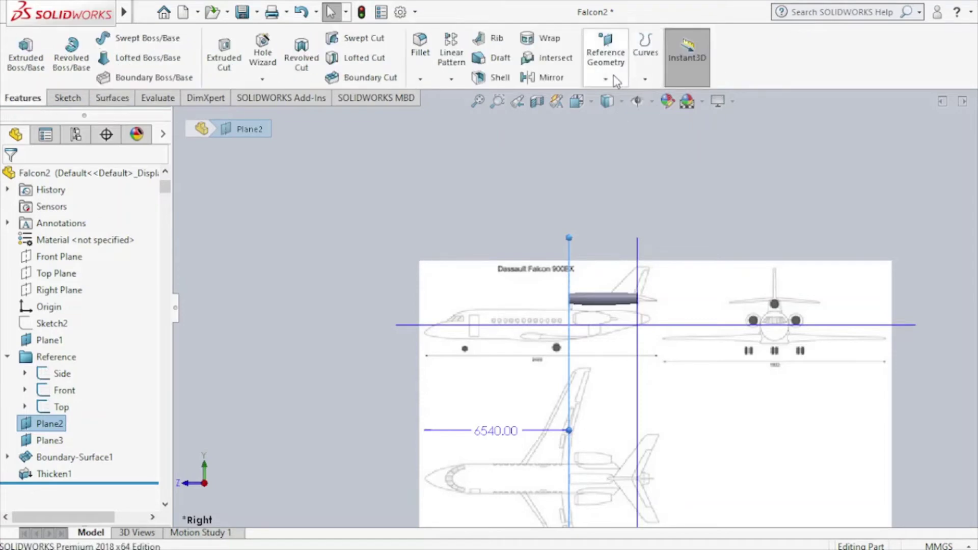
# Step: Create reference plane Plane4 offset 140 mm from Plane2, flipped to the other side
pyautogui.click(613, 75)
pyautogui.click(618, 98)
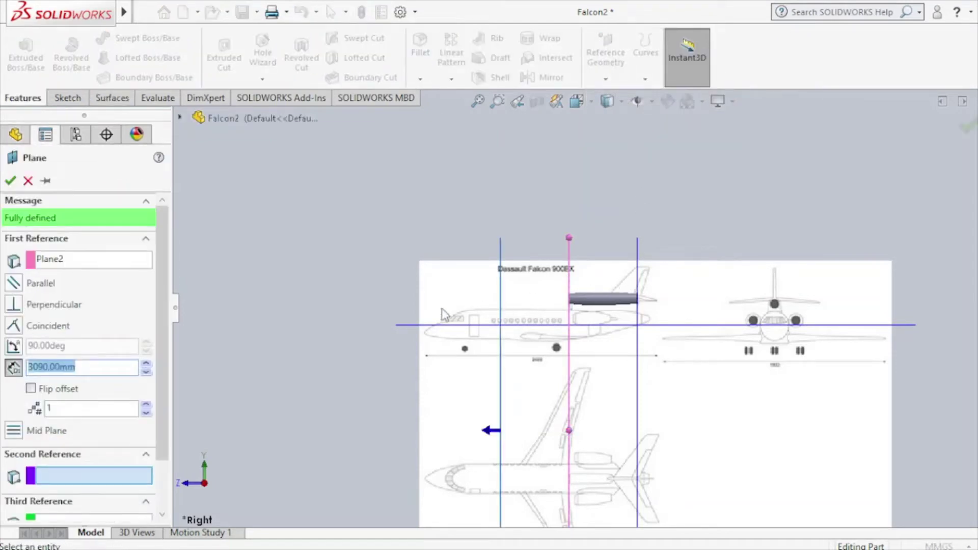
pyautogui.click(33, 367)
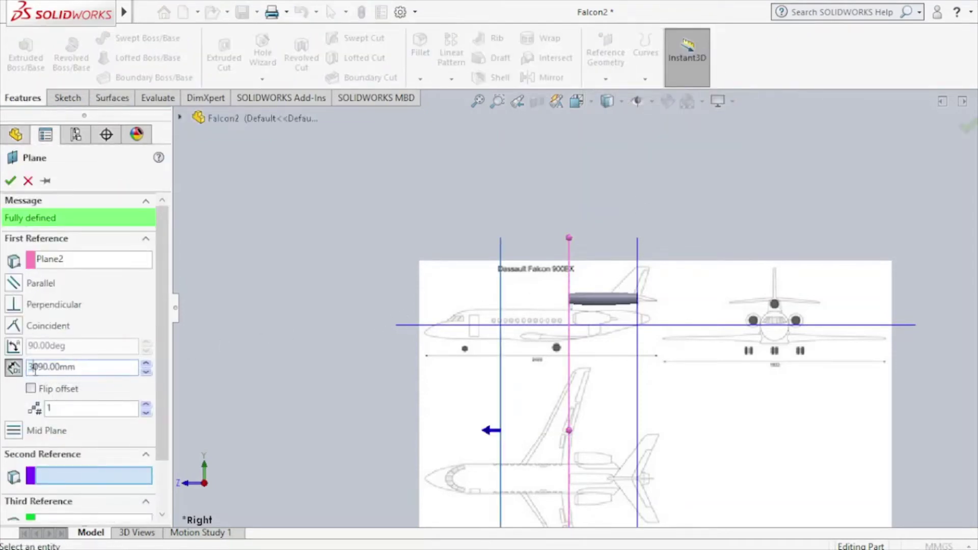
pyautogui.press('BackSpace')
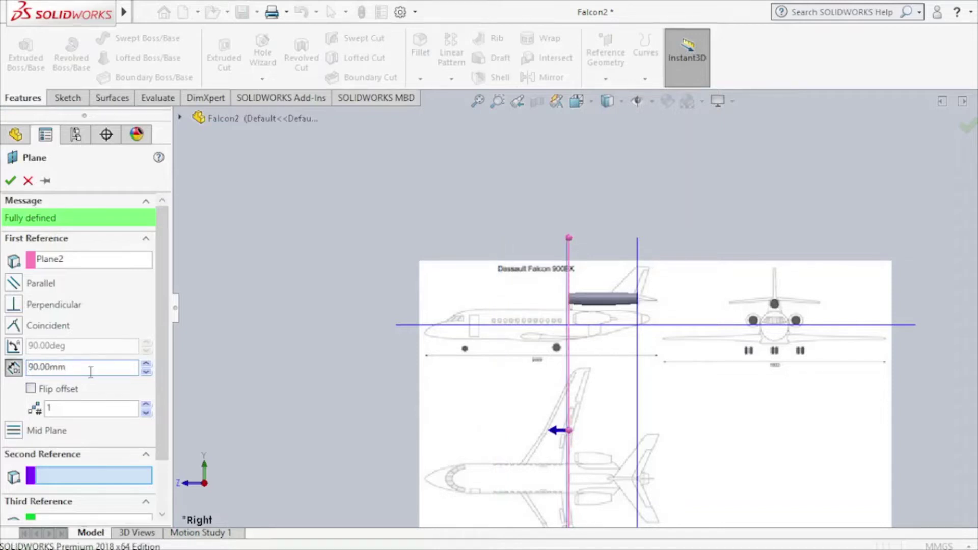
pyautogui.click(31, 389)
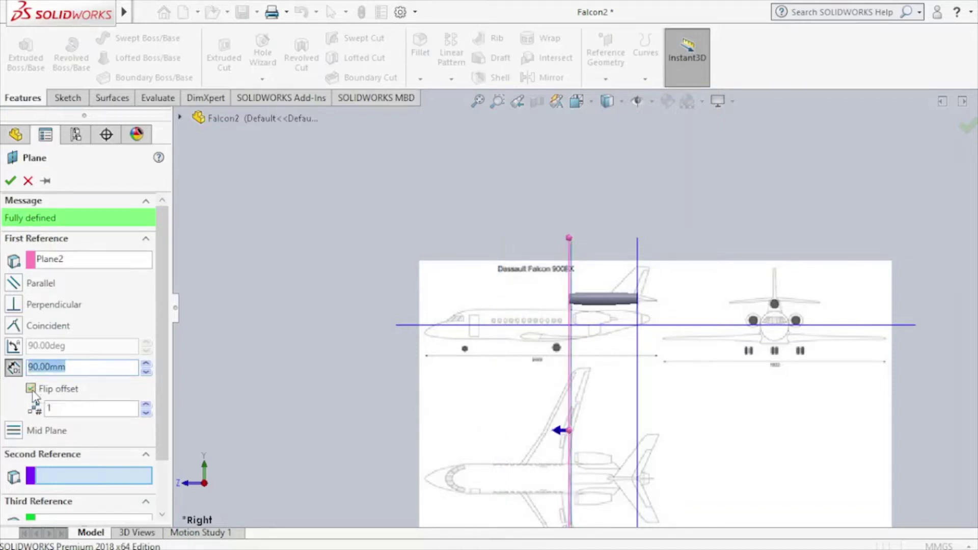
pyautogui.click(146, 364)
pyautogui.click(147, 363)
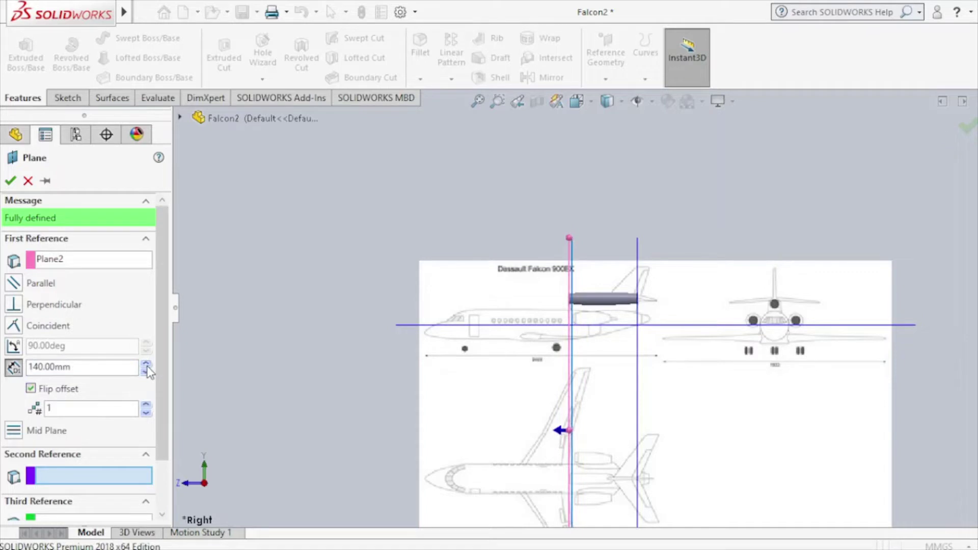
pyautogui.press('Return')
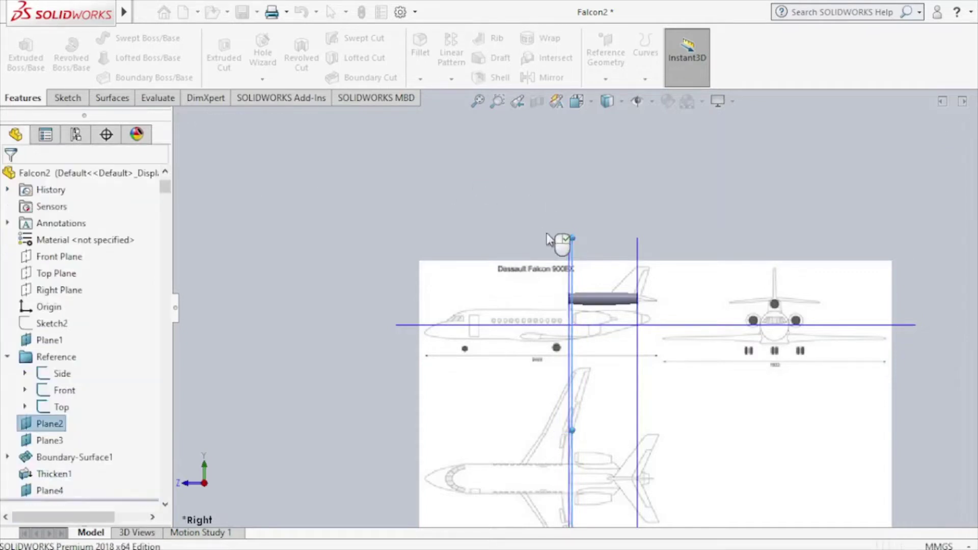
# Step: Select Plane4 as the reference for another new plane
pyautogui.click(570, 266)
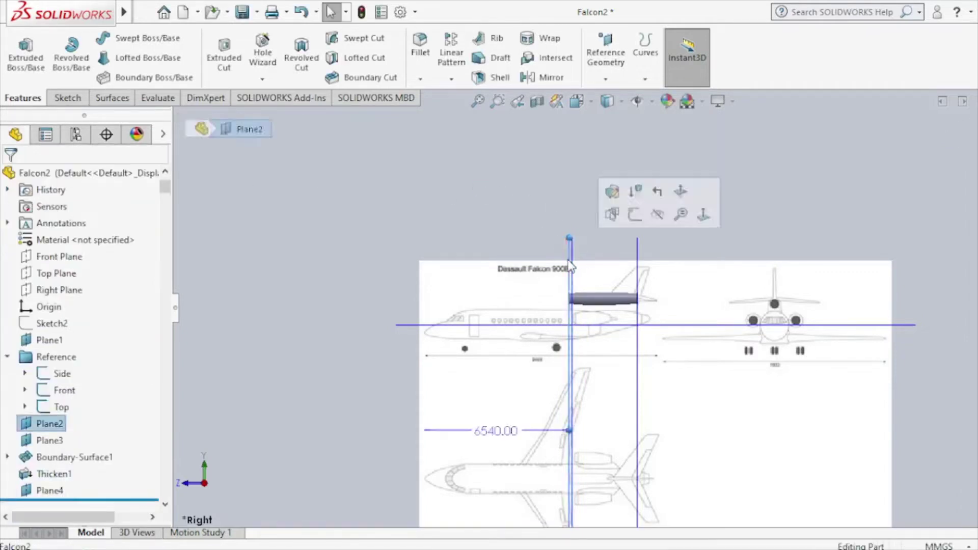
pyautogui.click(657, 220)
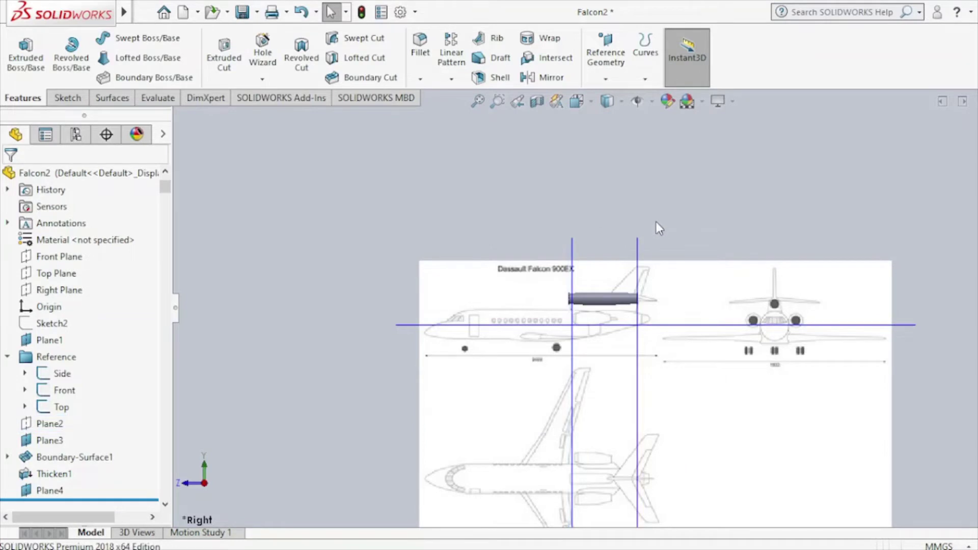
pyautogui.click(572, 262)
pyautogui.click(605, 79)
pyautogui.click(612, 98)
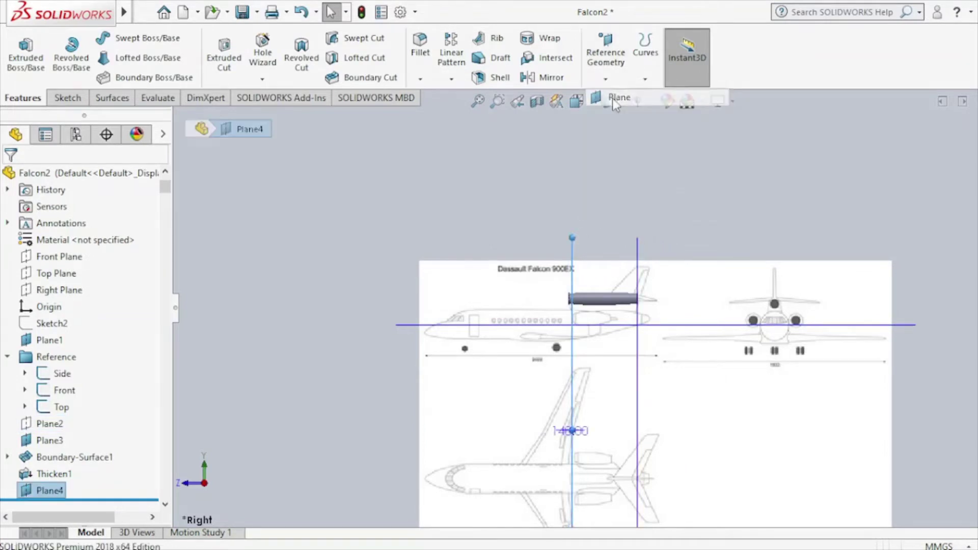
# Step: Flip the offset and set Plane5 1690 mm from Plane4 toward the nacelle rear
pyautogui.doubleClick(74, 366)
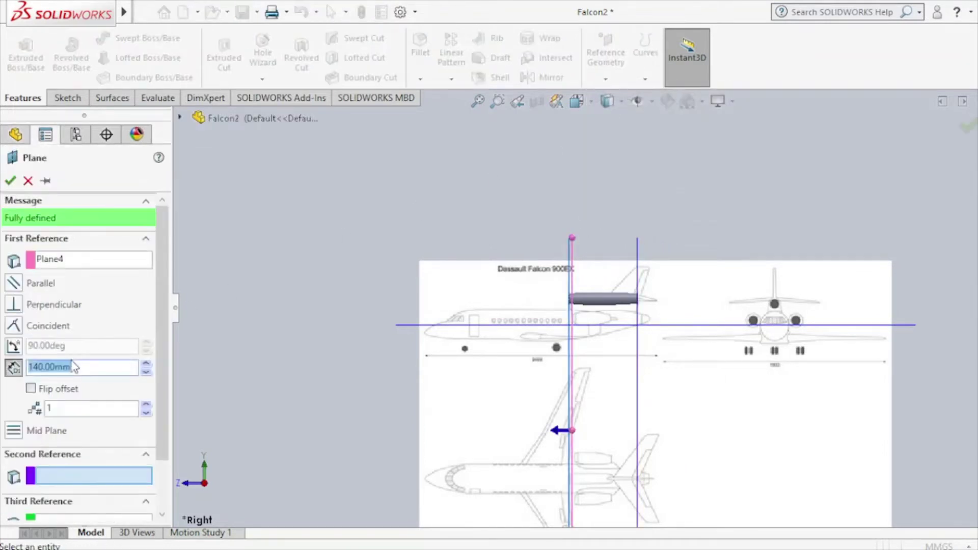
pyautogui.click(30, 389)
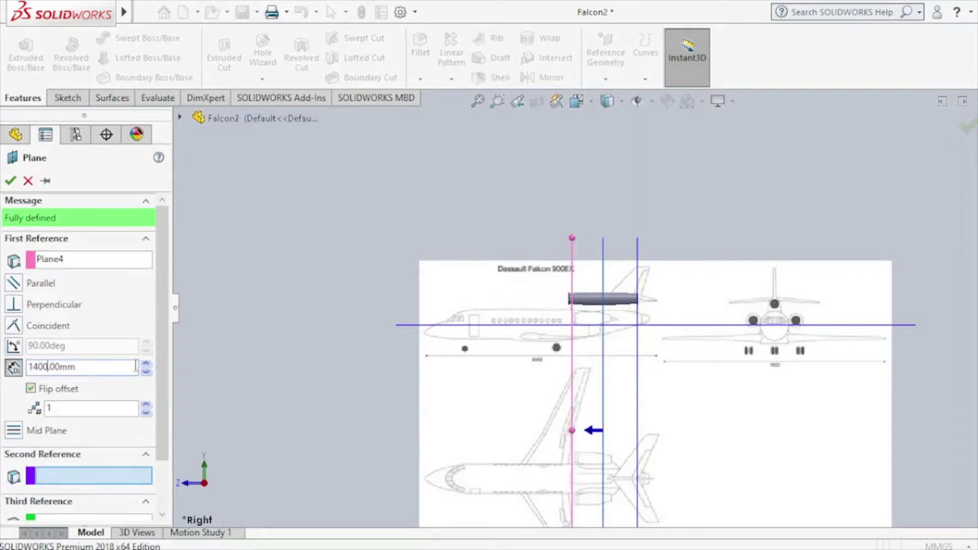
pyautogui.moveTo(146, 370); pyautogui.dragTo(147, 371)
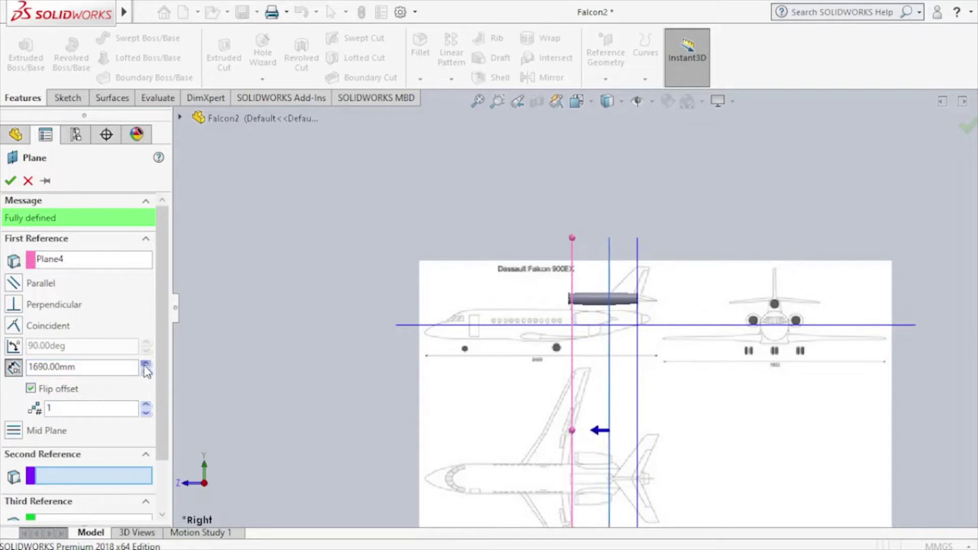
pyautogui.click(10, 181)
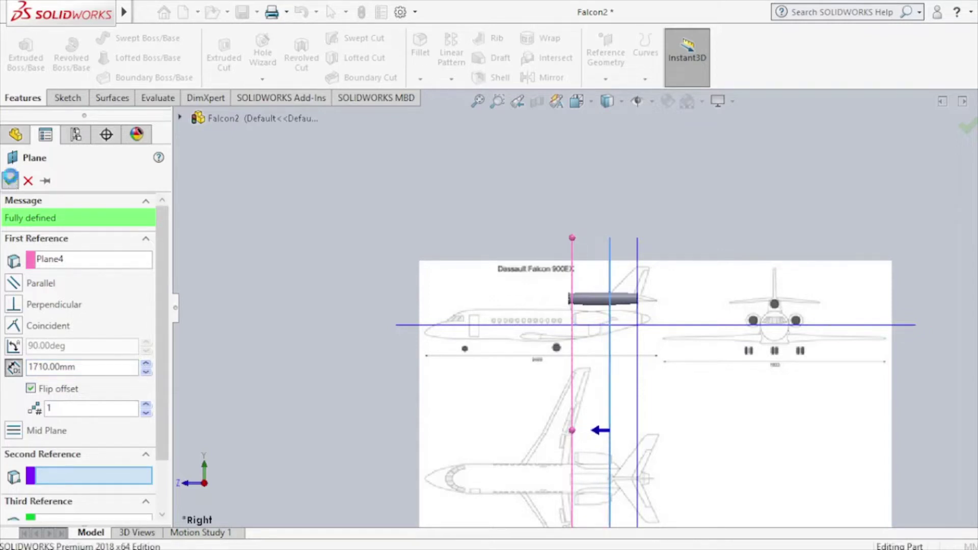
# Step: Hide Plane3 and start Sketch8 on Plane4 over the front-view blueprint
pyautogui.click(638, 277)
pyautogui.click(726, 232)
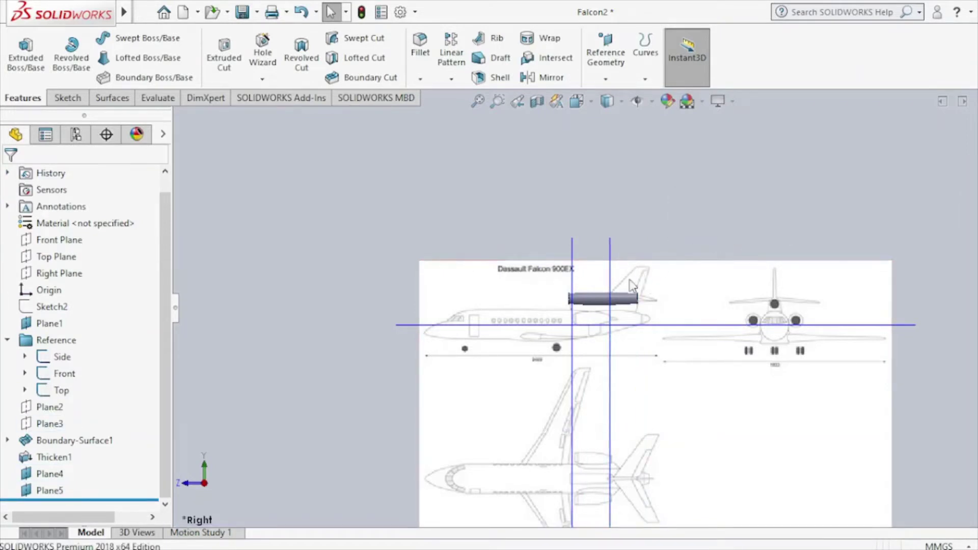
pyautogui.click(572, 306)
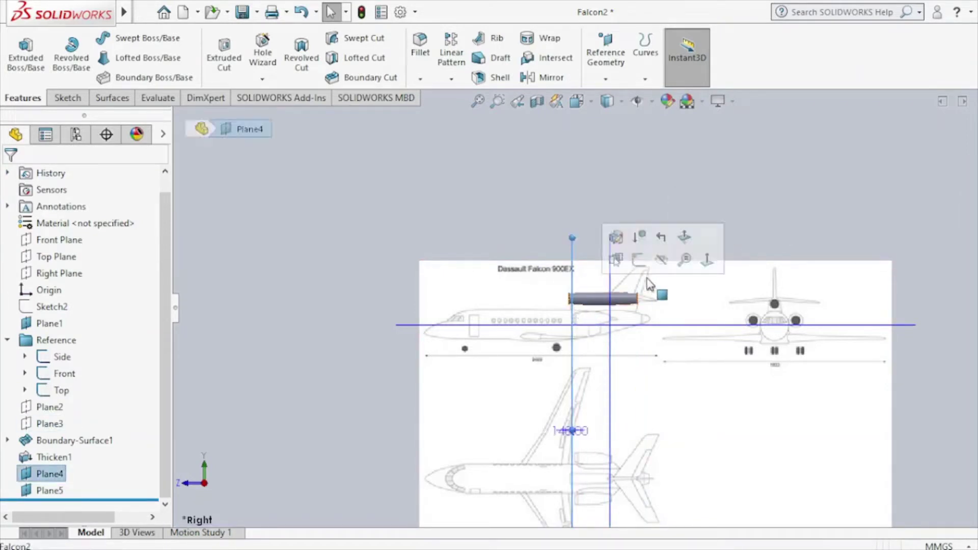
pyautogui.click(636, 267)
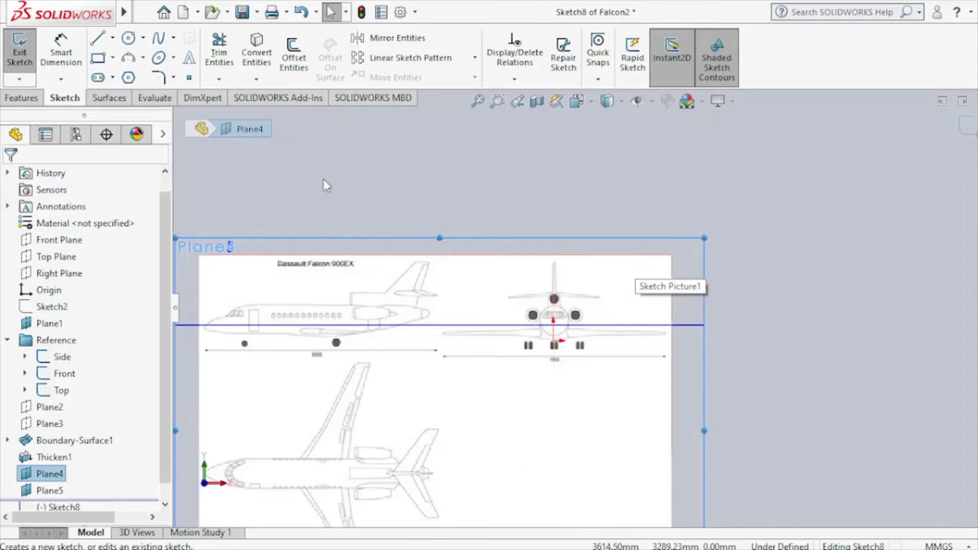
# Step: Draw a circle over the right engine, centred at X 998.10 mm, Y 1152.66 mm
pyautogui.click(129, 40)
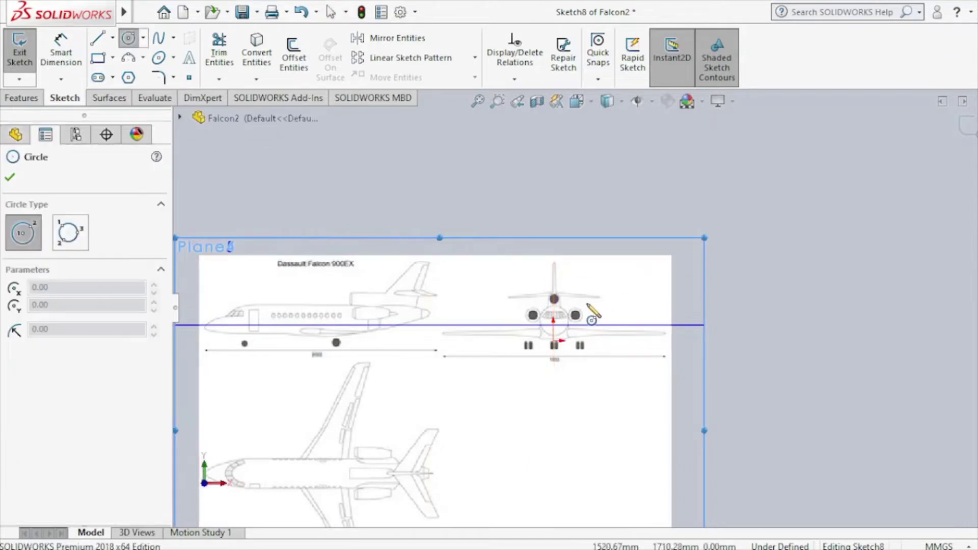
pyautogui.scroll(-4, 575, 333)
pyautogui.scroll(-3, 570, 332)
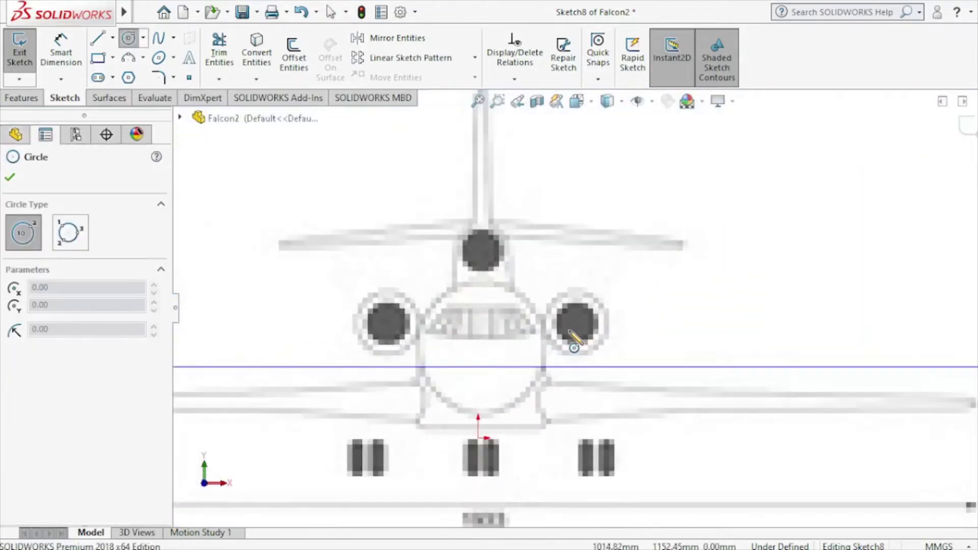
pyautogui.click(575, 322)
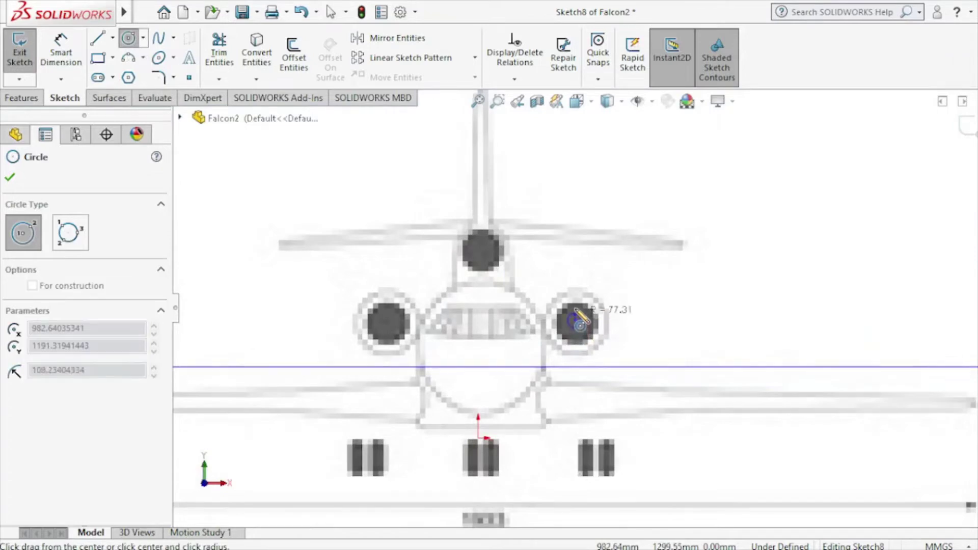
pyautogui.click(593, 302)
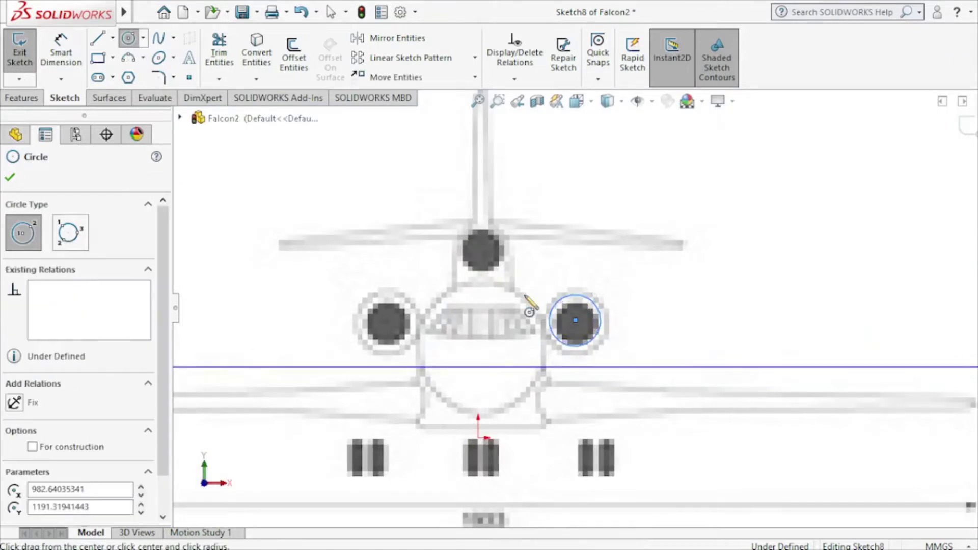
pyautogui.click(14, 180)
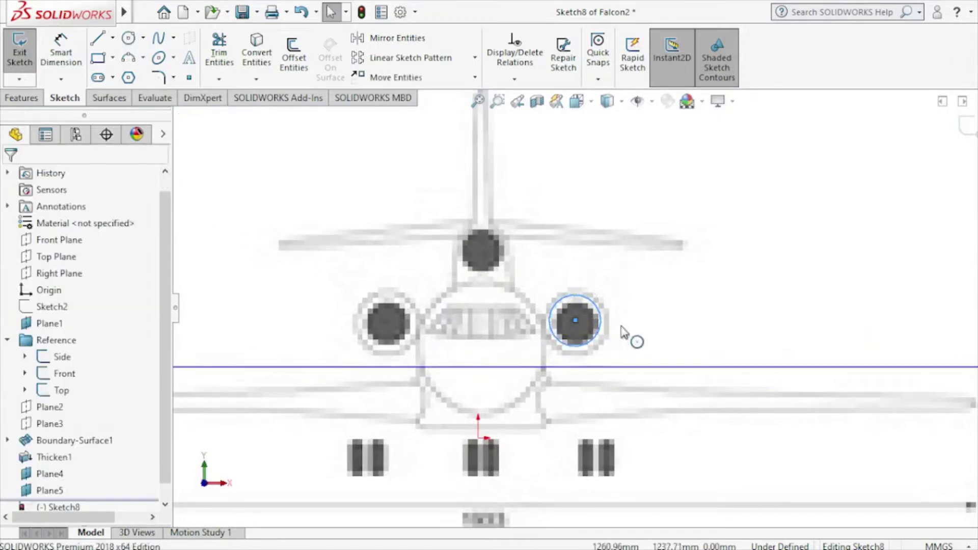
pyautogui.click(575, 319)
pyautogui.moveTo(586, 329); pyautogui.dragTo(581, 328)
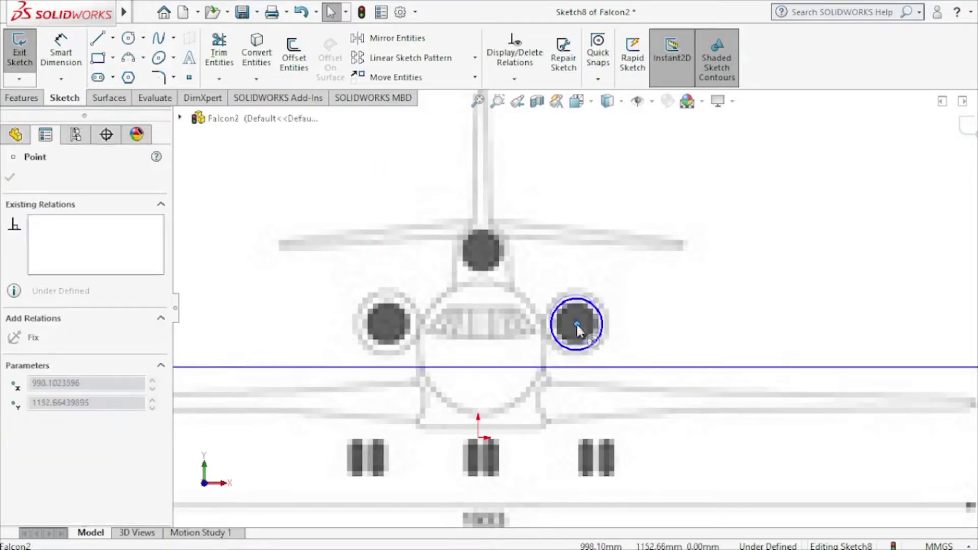
pyautogui.moveTo(576, 323); pyautogui.dragTo(576, 323)
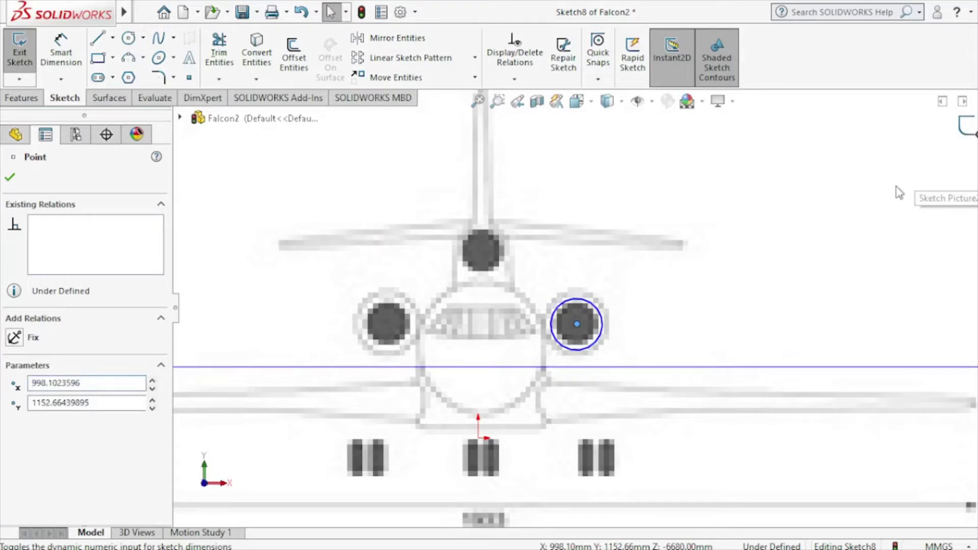
pyautogui.press('Escape')
# Step: Exit Sketch8 and turn the view normal to the Right Plane
pyautogui.hotkey('ctrl', 'b')
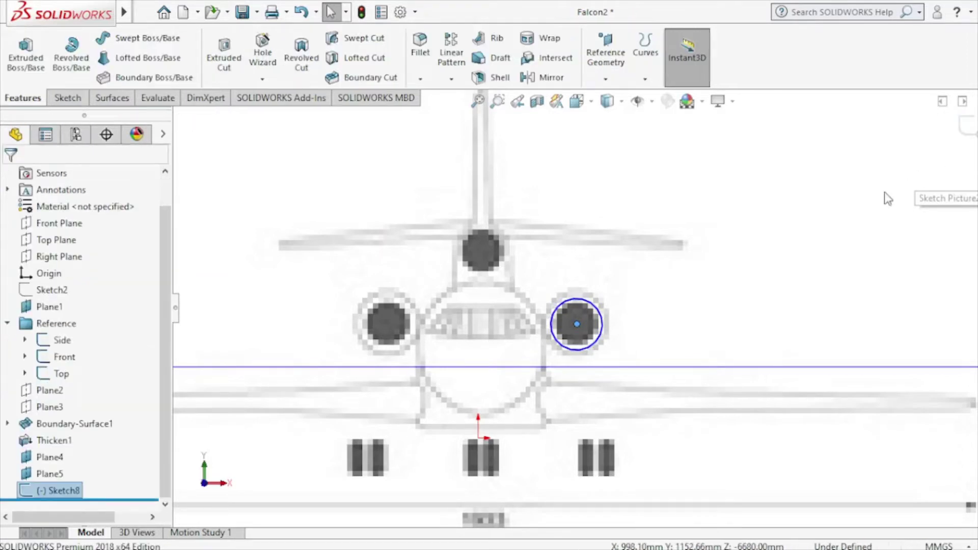
pyautogui.click(888, 198)
pyautogui.scroll(2, 886, 198)
pyautogui.scroll(1, 742, 247)
pyautogui.scroll(1, 743, 273)
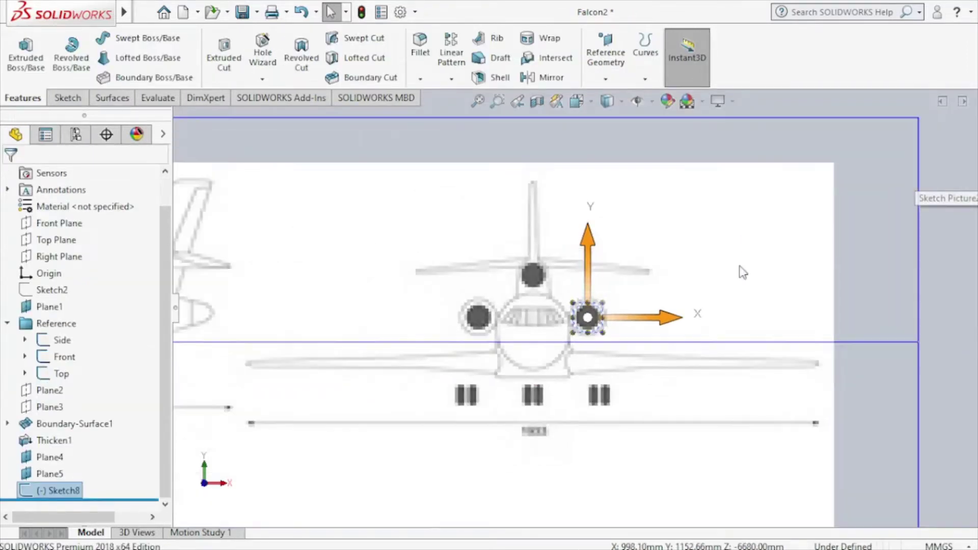
pyautogui.scroll(1, 743, 273)
pyautogui.scroll(1, 743, 272)
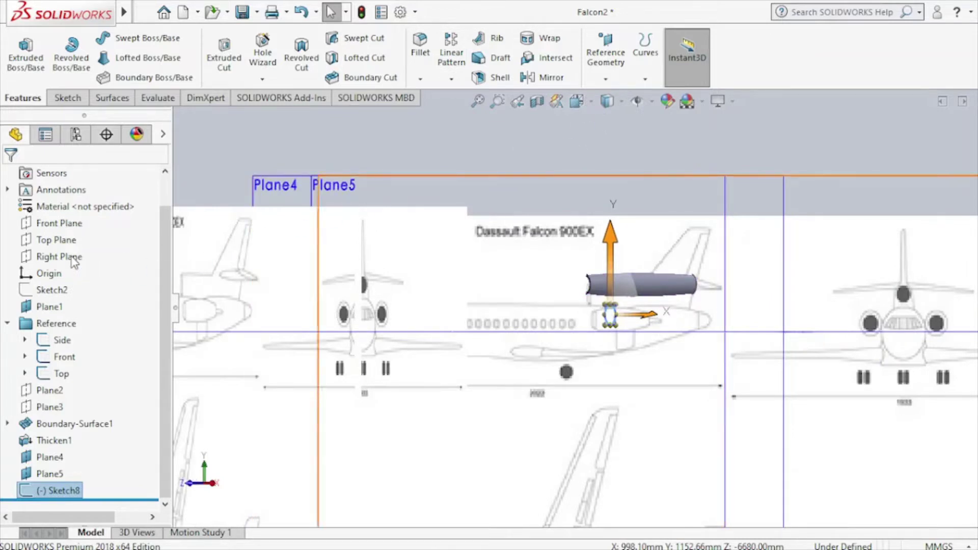
pyautogui.click(73, 258)
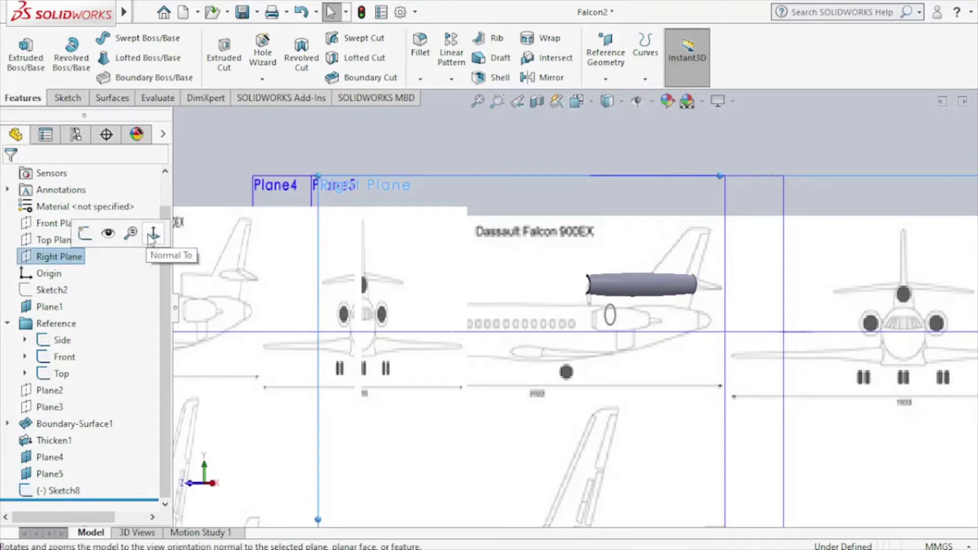
pyautogui.click(153, 240)
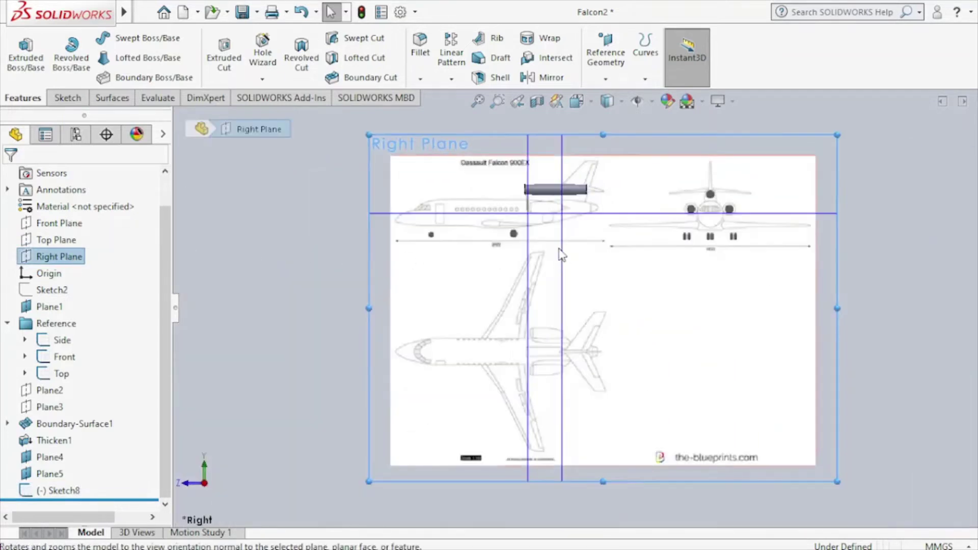
# Step: Sketch on Plane5 with the Sketch8 circle converted into it, then exit Sketch9
pyautogui.click(562, 251)
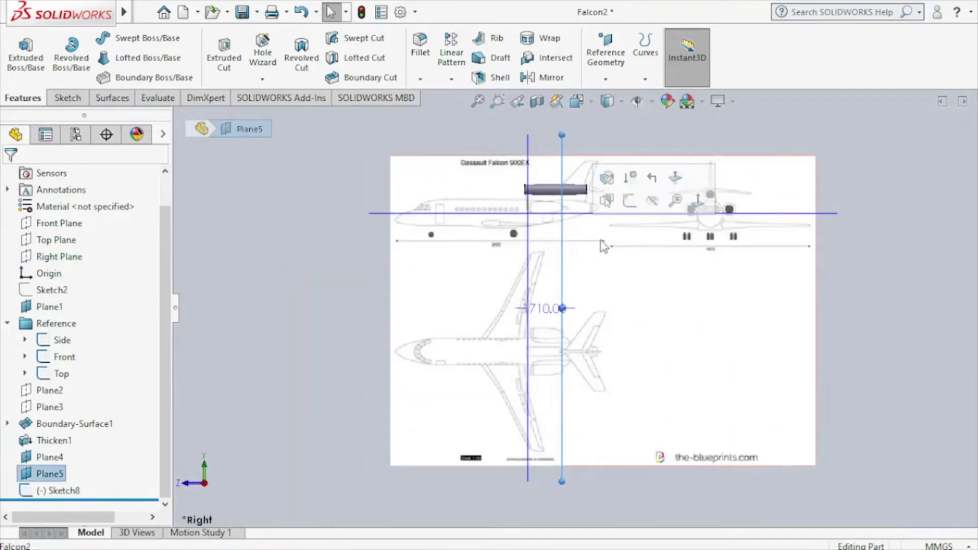
pyautogui.click(634, 202)
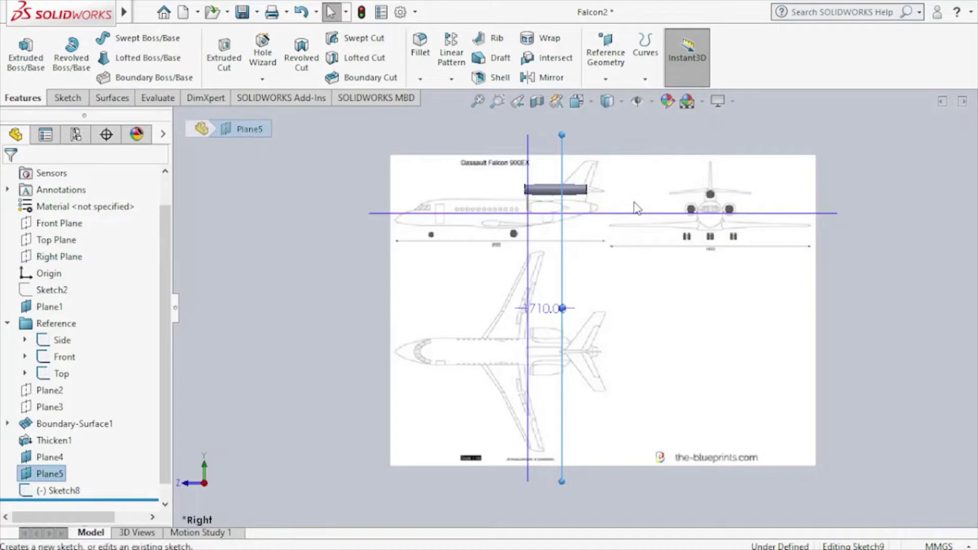
pyautogui.click(69, 491)
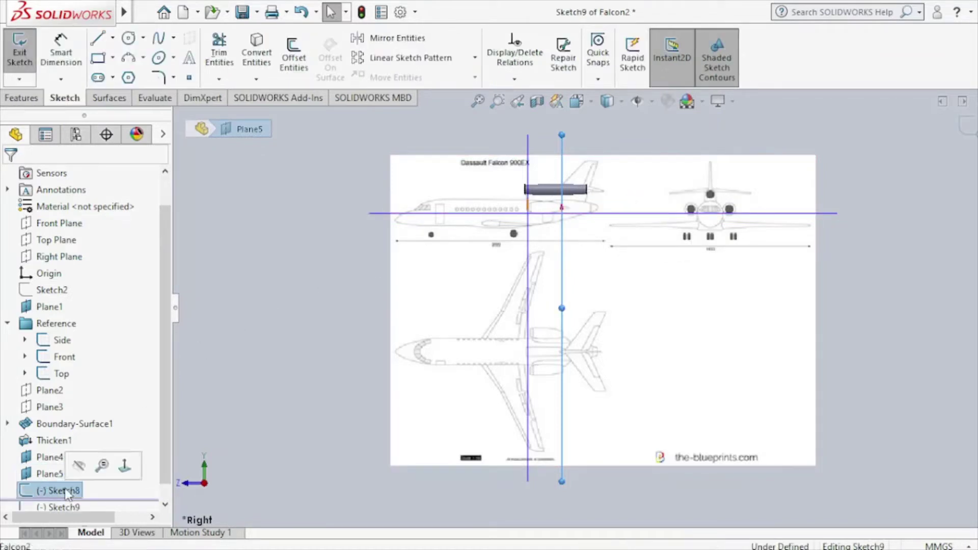
pyautogui.click(268, 67)
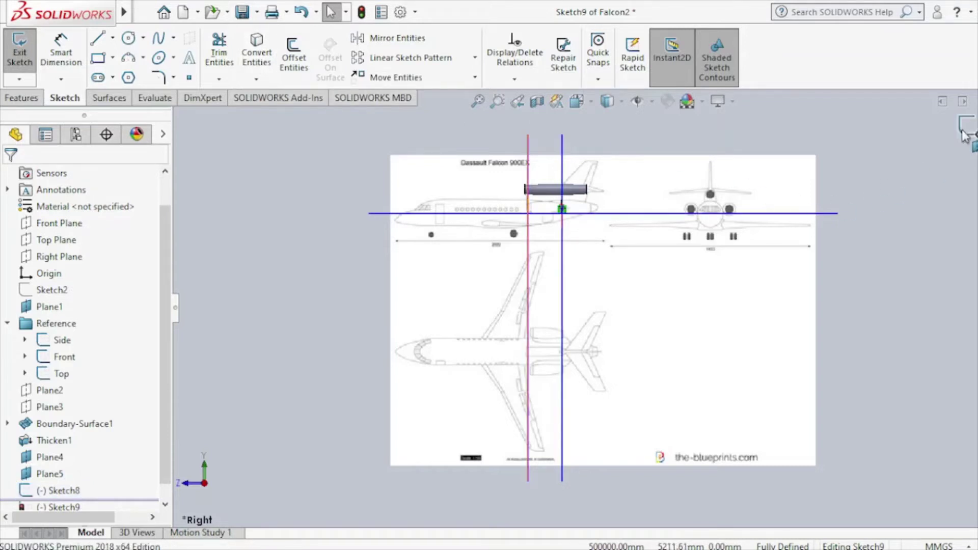
pyautogui.hotkey('ctrl', 'b')
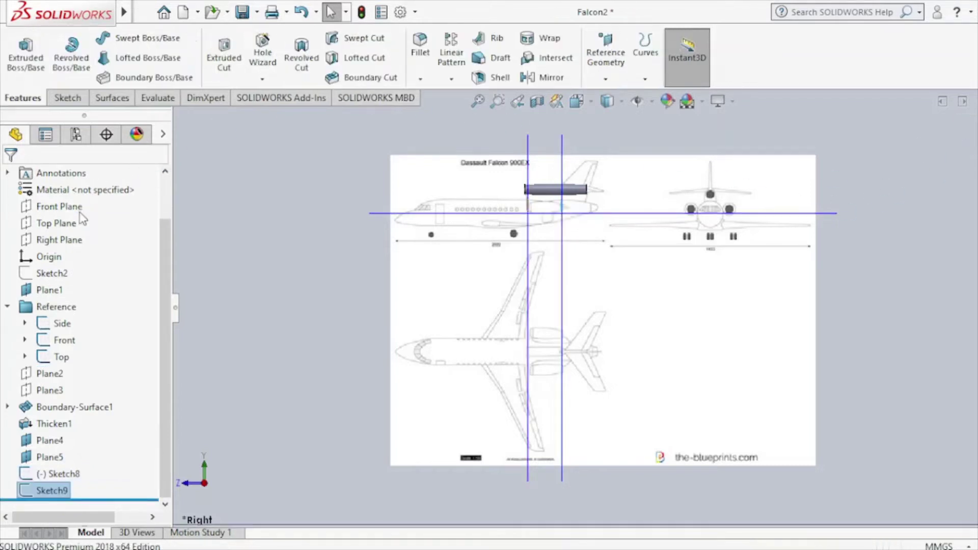
# Step: Start a 3D sketch and draw a spline across the nacelle top between its end points
pyautogui.click(63, 99)
pyautogui.click(19, 79)
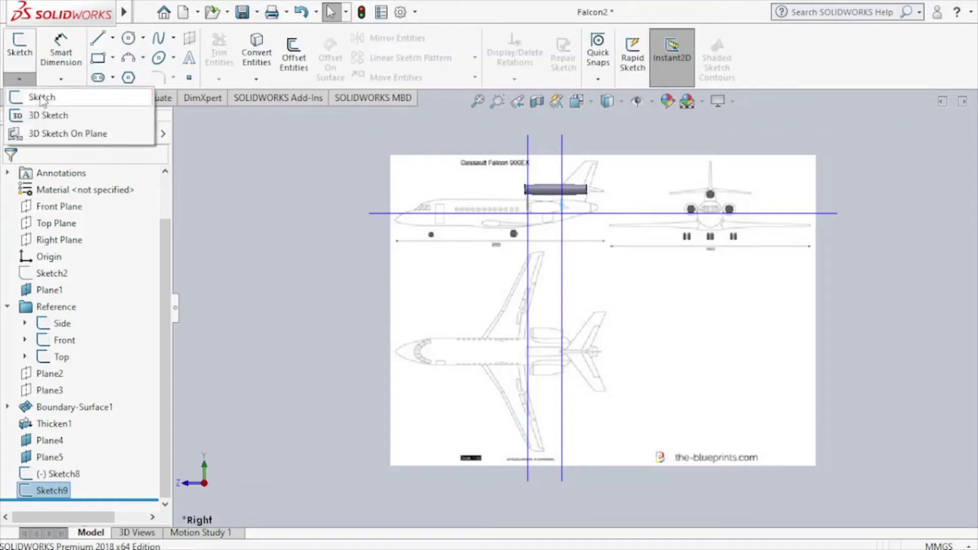
pyautogui.click(49, 116)
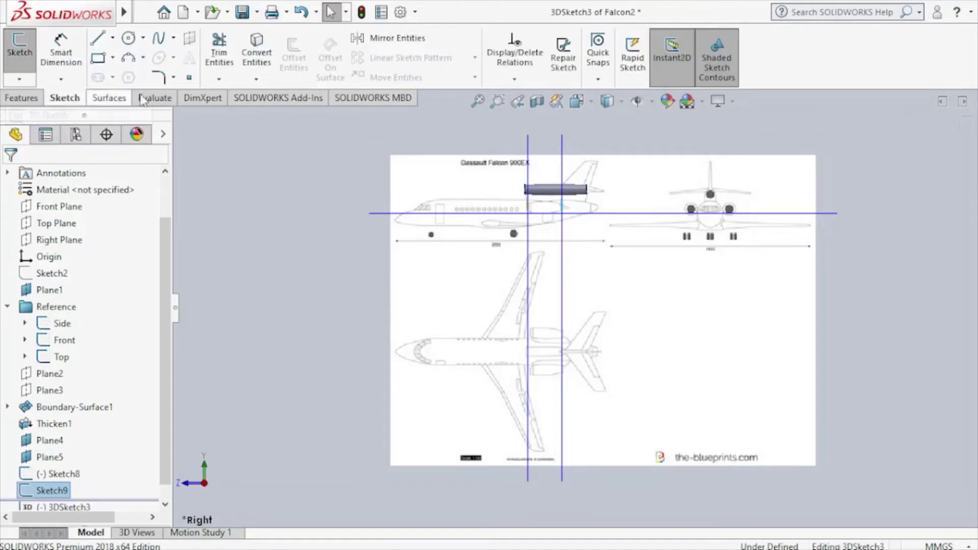
pyautogui.click(159, 38)
pyautogui.scroll(-4, 572, 219)
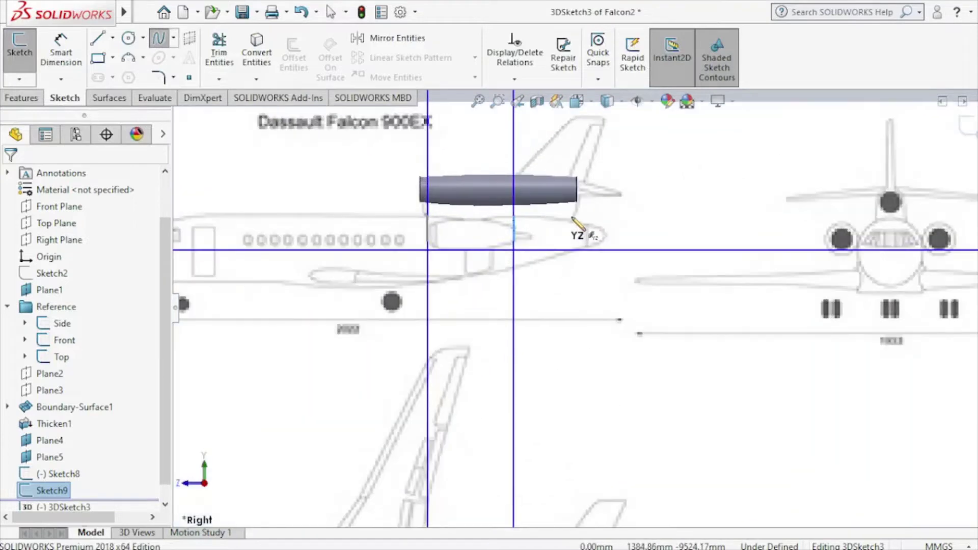
pyautogui.hotkey('ctrl', 'Right')
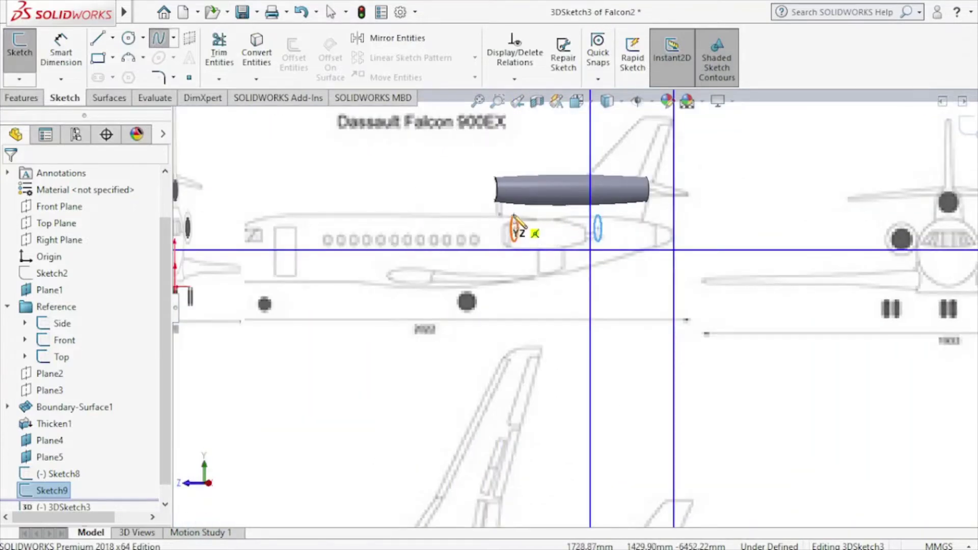
pyautogui.click(514, 216)
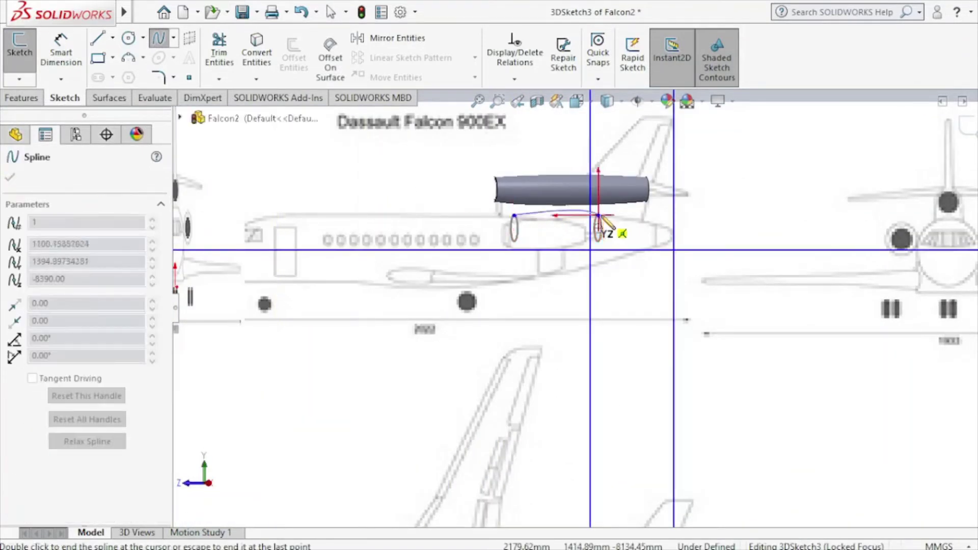
pyautogui.hotkey('ctrl', 'Left')
pyautogui.press('Escape')
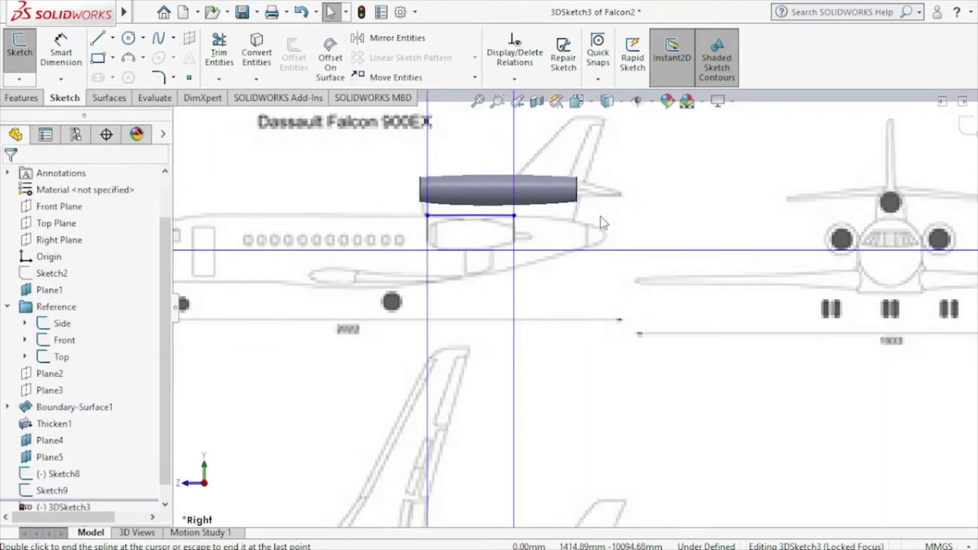
# Step: Bow the top spline upward to match the blueprint and exit 3DSketch3
pyautogui.scroll(-3, 509, 193)
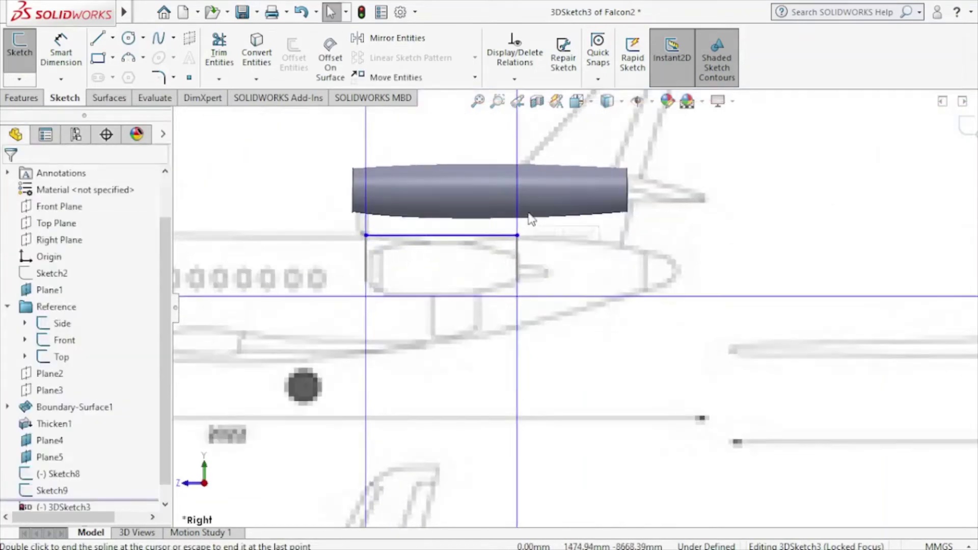
pyautogui.click(422, 237)
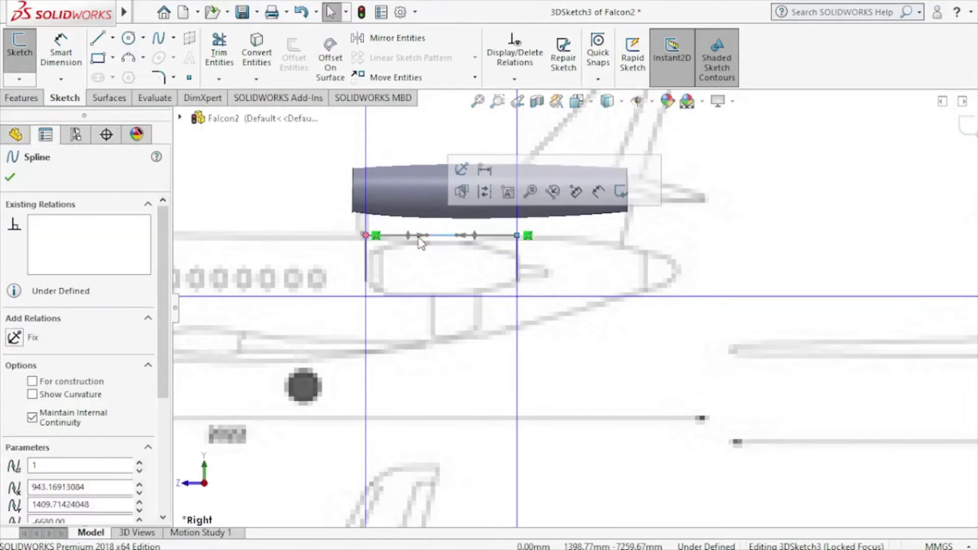
pyautogui.moveTo(427, 236); pyautogui.dragTo(419, 229)
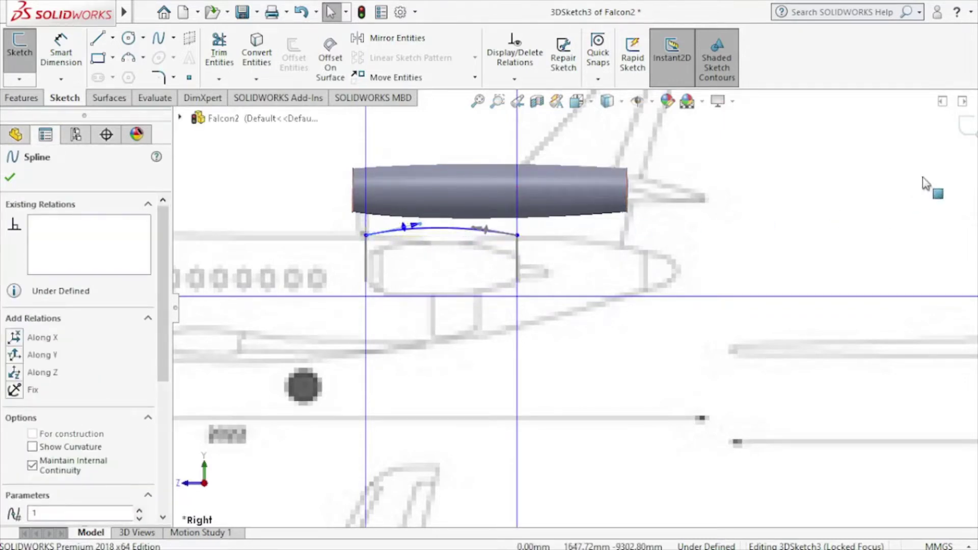
pyautogui.hotkey('ctrl', 'b')
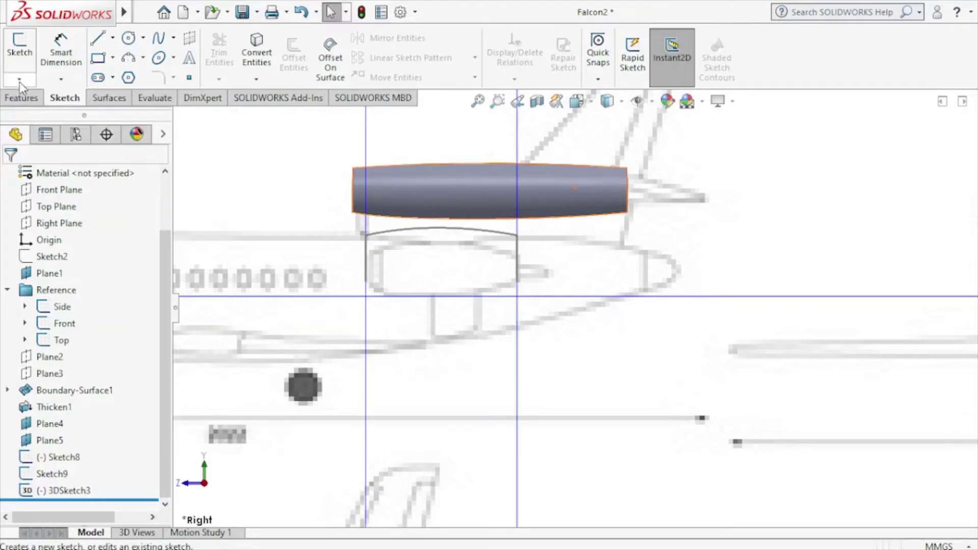
# Step: Start a new 3D sketch with a spline between the nacelle's lower left and right corners
pyautogui.click(25, 79)
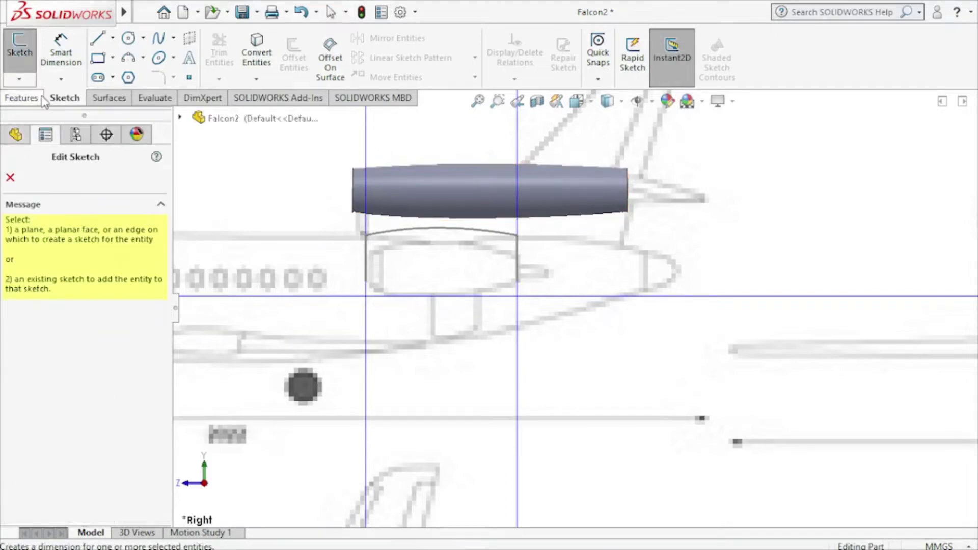
pyautogui.press('Escape')
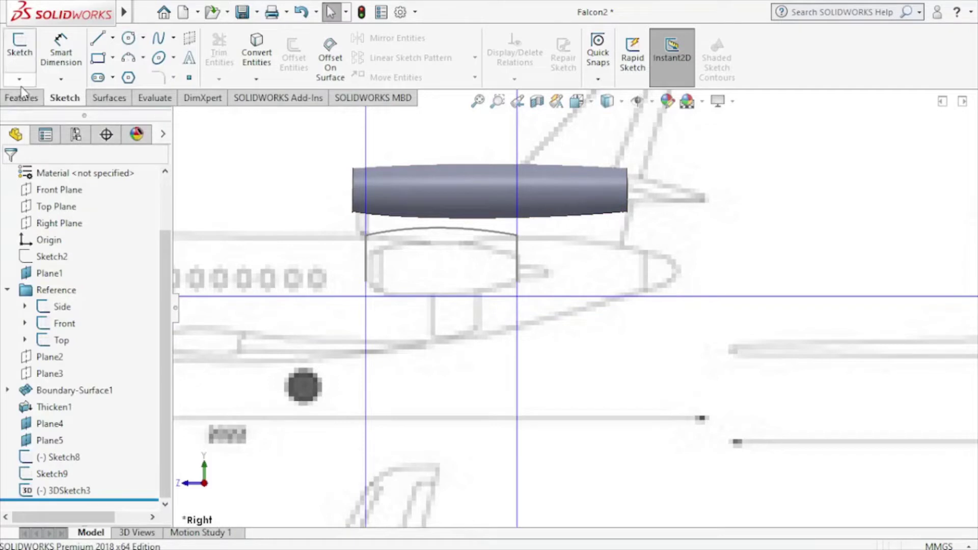
pyautogui.click(20, 80)
pyautogui.click(30, 111)
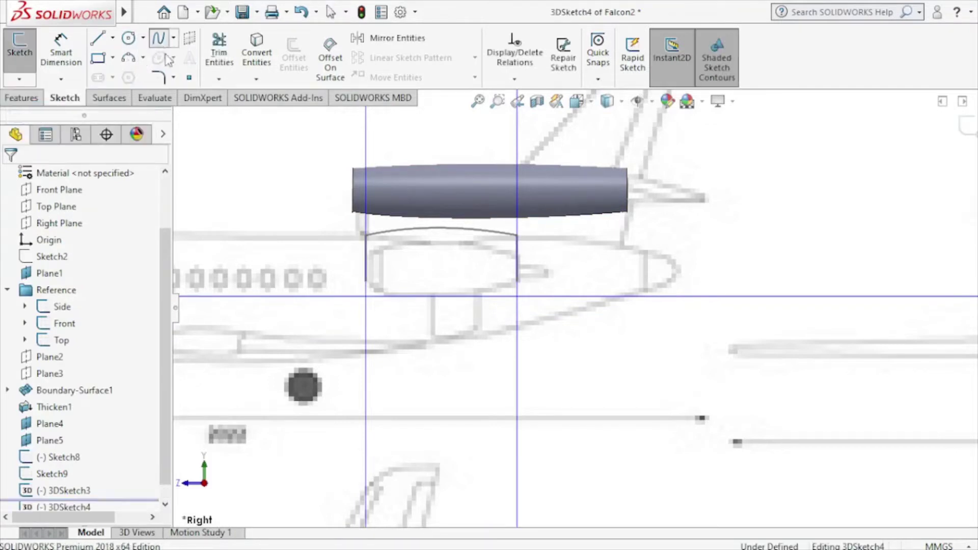
pyautogui.click(365, 282)
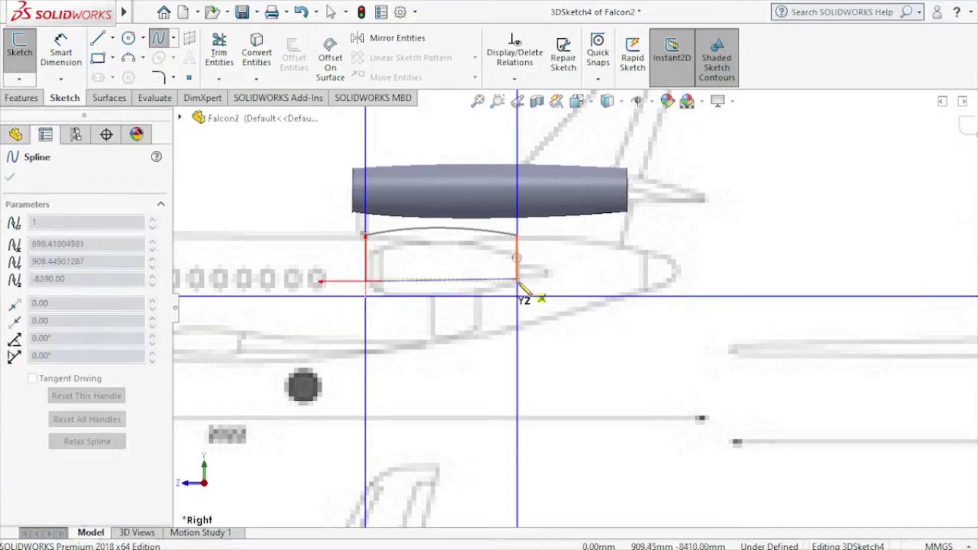
pyautogui.click(517, 281)
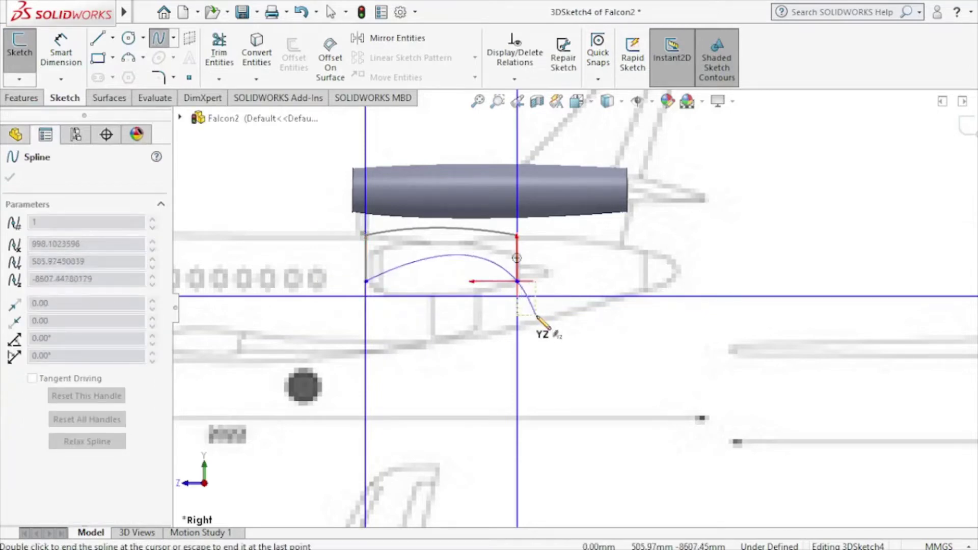
pyautogui.press('Escape')
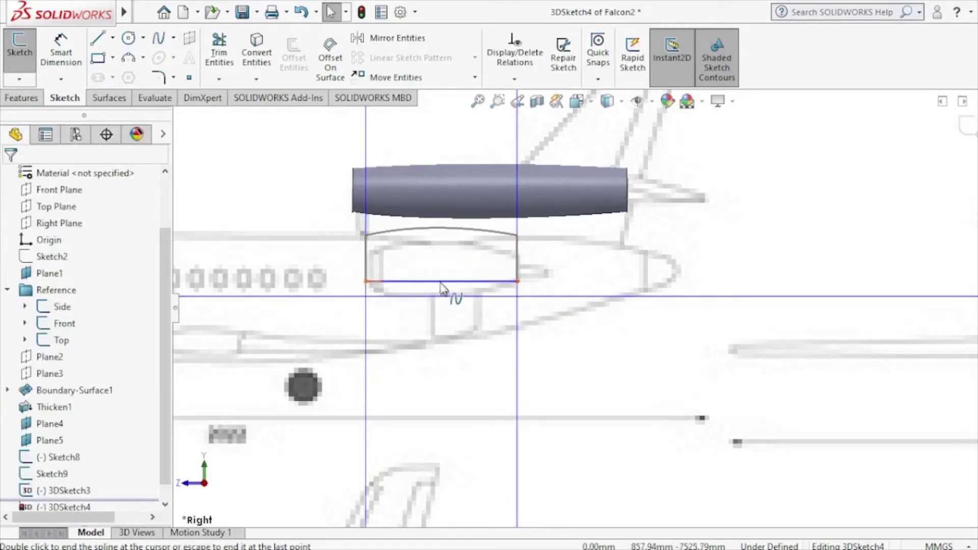
# Step: Sag the bottom spline downward along the nacelle belly, close 3DSketch4, and save Falcon2
pyautogui.click(441, 283)
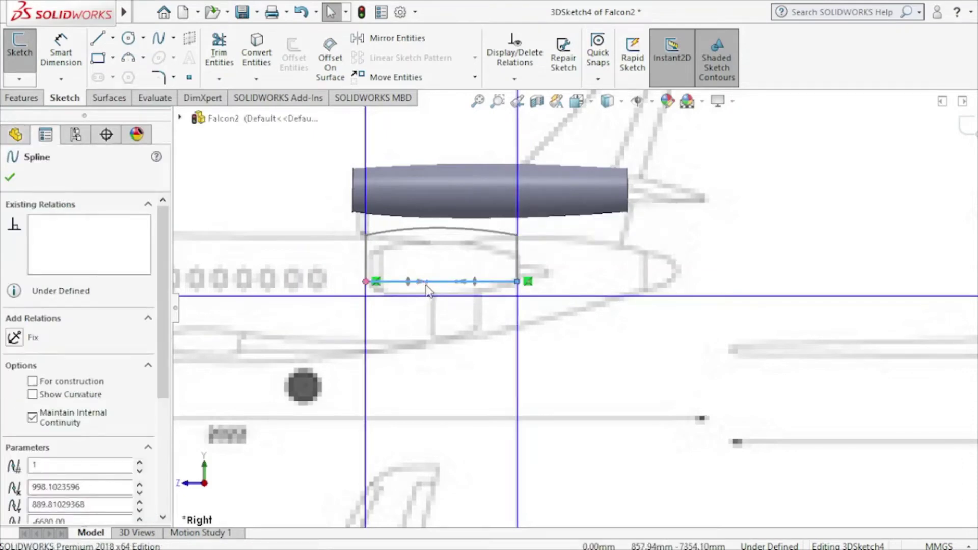
pyautogui.moveTo(434, 282)
pyautogui.mouseDown()
pyautogui.moveTo(422, 302)
pyautogui.moveTo(396, 312)
pyautogui.moveTo(406, 311)
pyautogui.mouseUp()
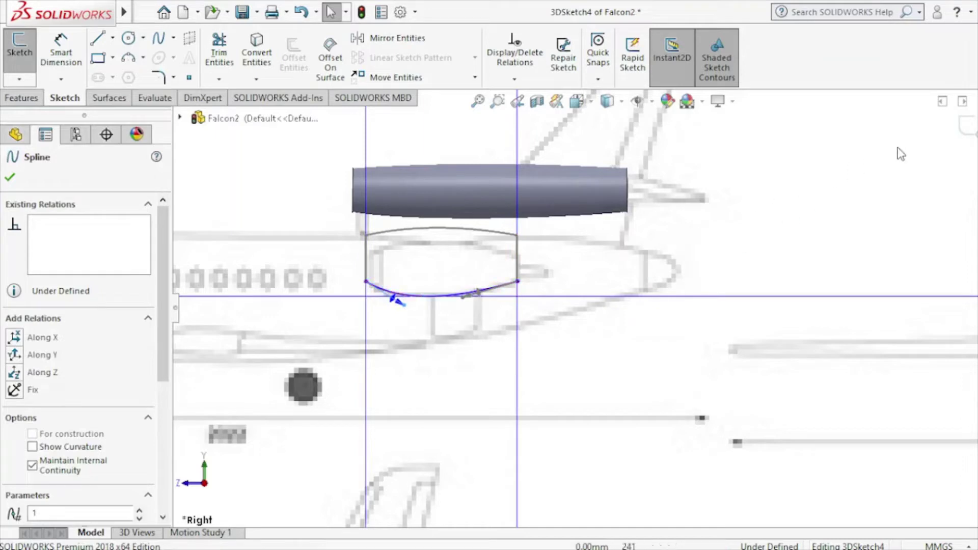
pyautogui.click(966, 128)
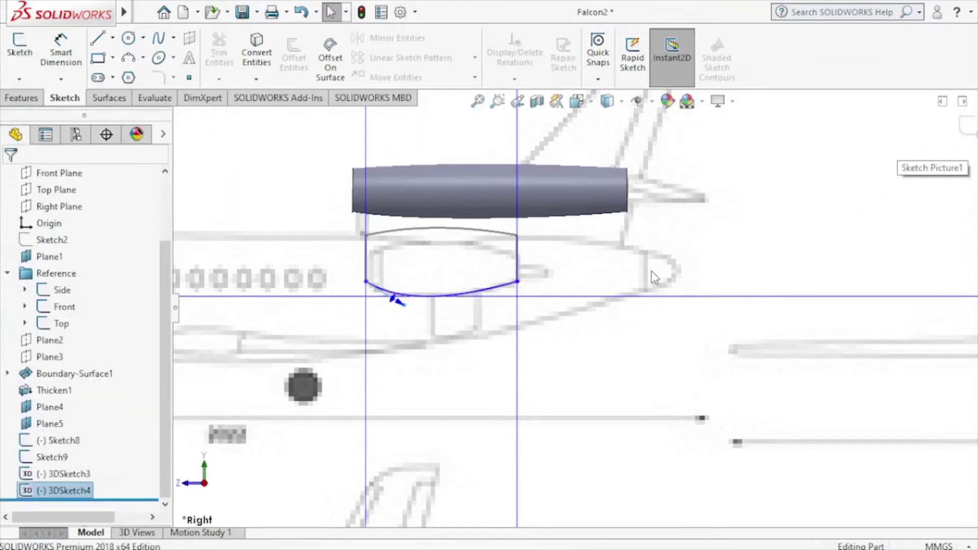
pyautogui.click(241, 23)
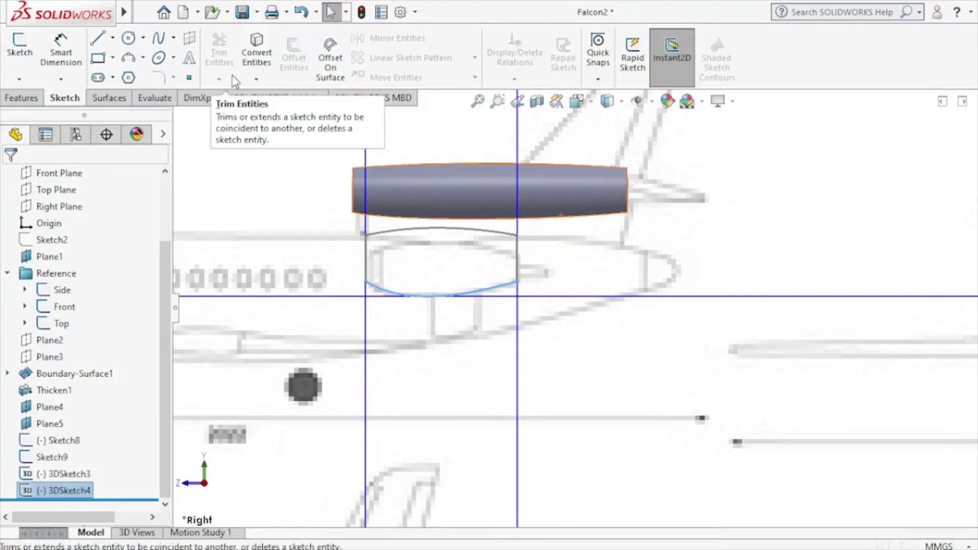
pyautogui.click(241, 13)
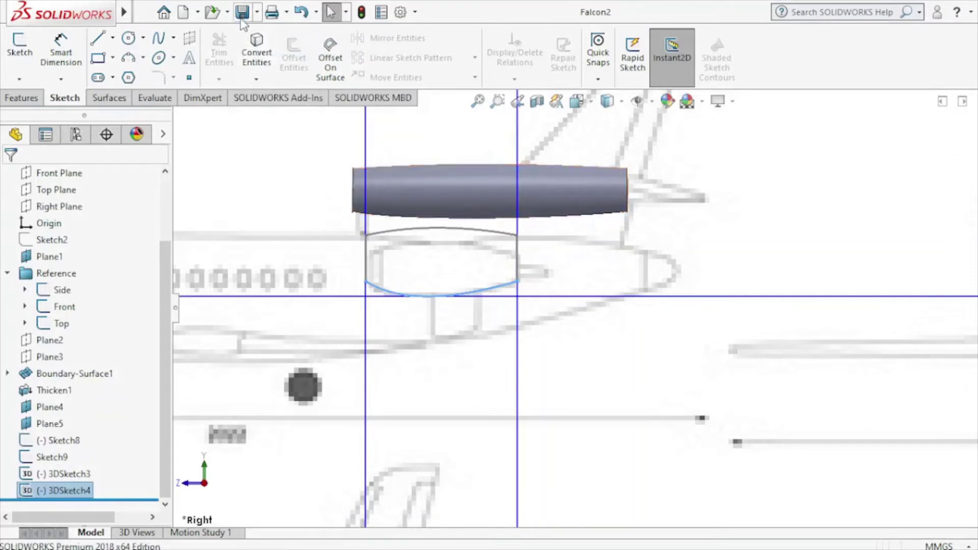
pyautogui.click(19, 79)
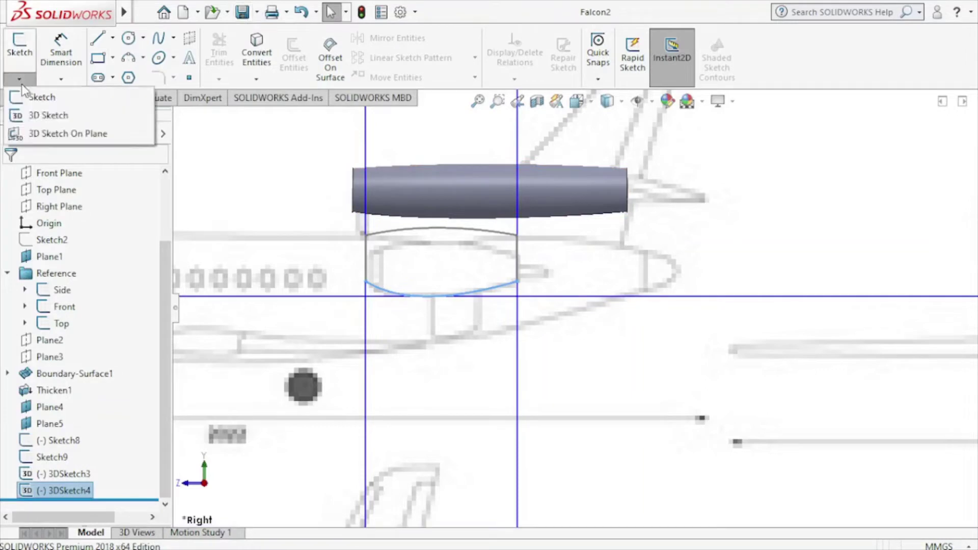
# Step: Reopen 3DSketch4 and draw a spline between the lower ends of the nacelle circles
pyautogui.click(41, 116)
pyautogui.click(157, 44)
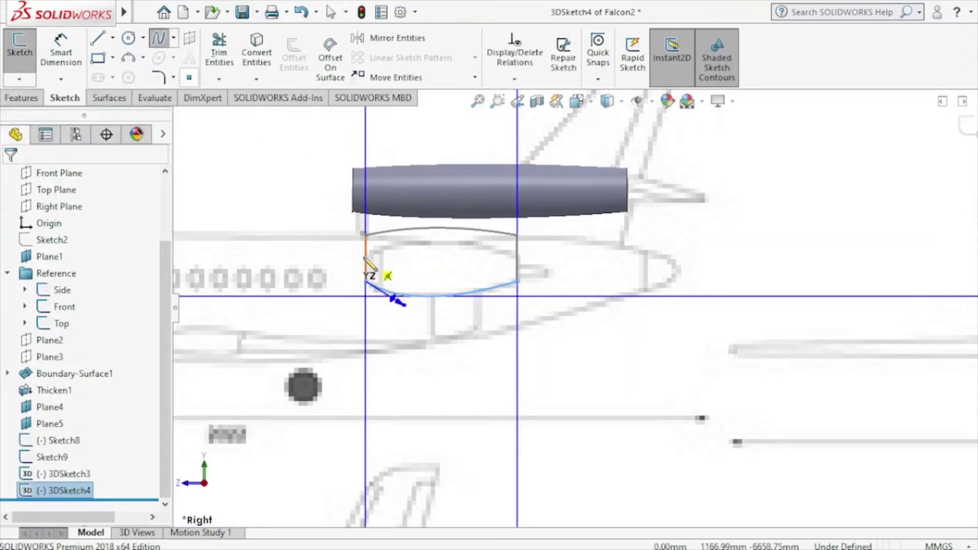
pyautogui.moveTo(416, 269); pyautogui.dragTo(525, 387, button='middle')
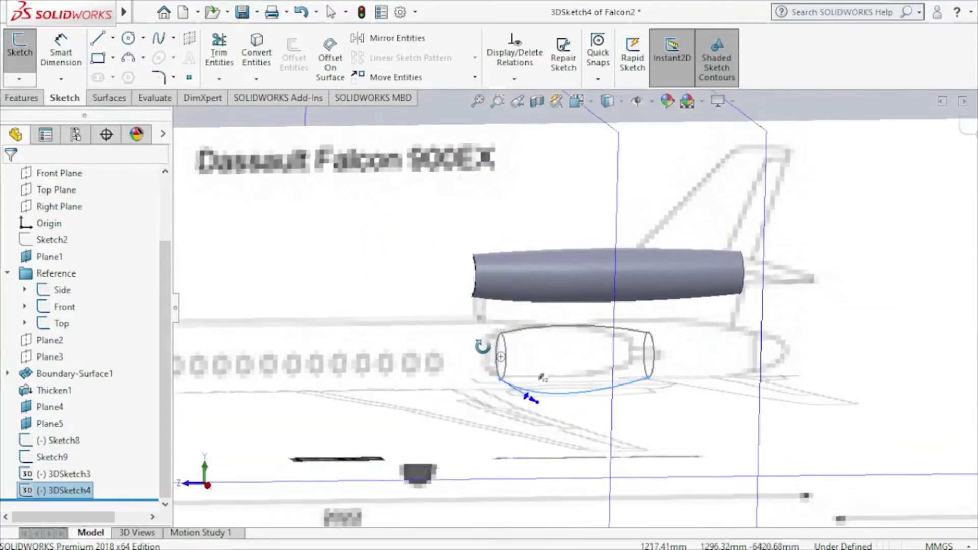
pyautogui.click(524, 378)
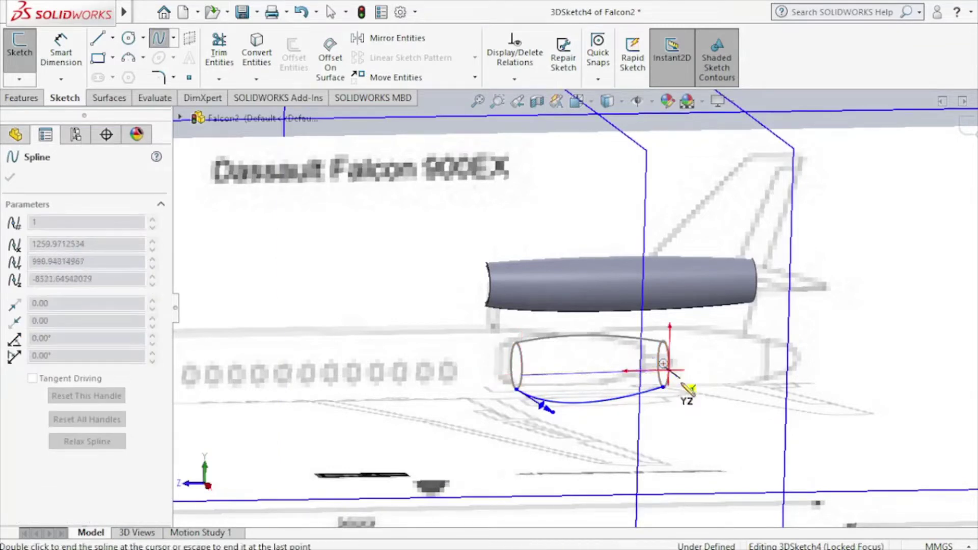
pyautogui.click(664, 387)
pyautogui.moveTo(685, 395); pyautogui.dragTo(558, 372, button='middle')
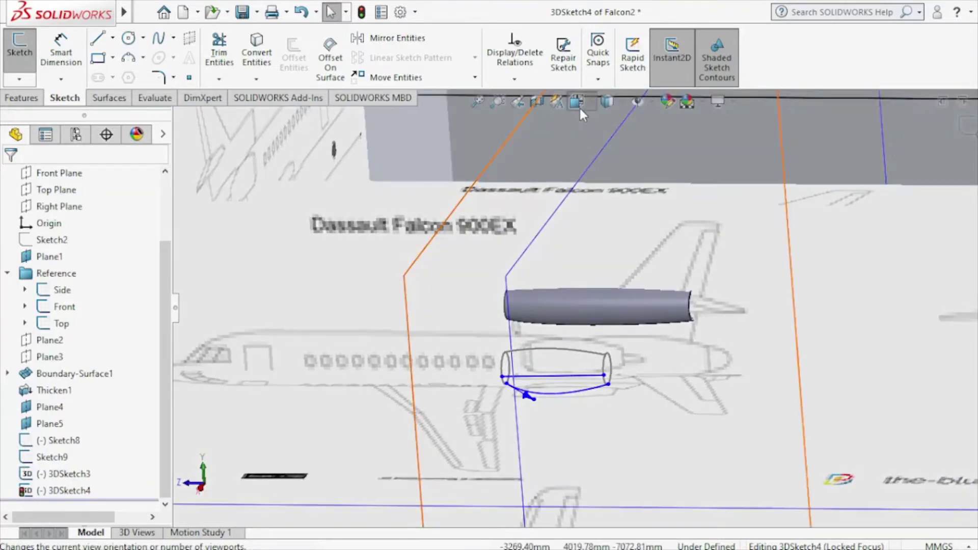
# Step: In Top view, bow the side spline outward to follow the blueprint, then close the sketch
pyautogui.click(579, 106)
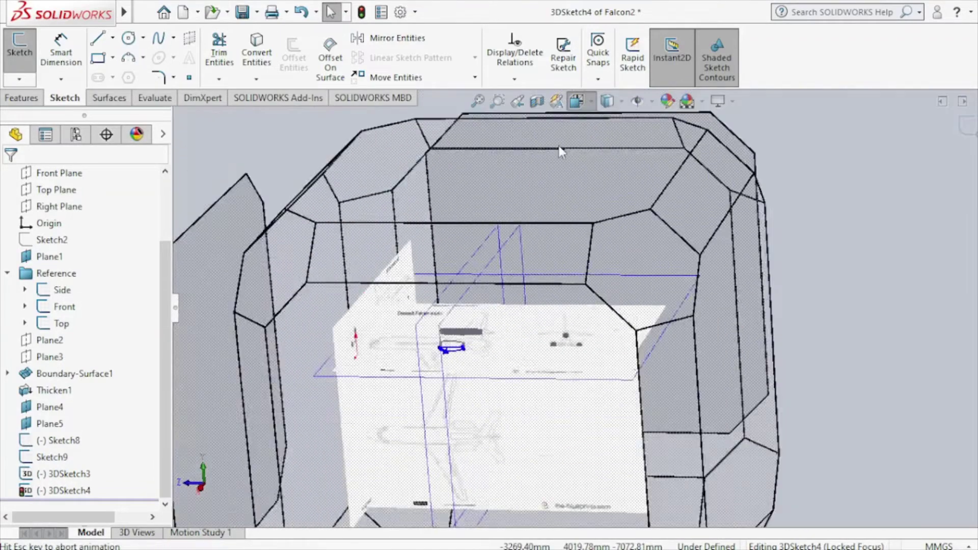
pyautogui.click(454, 259)
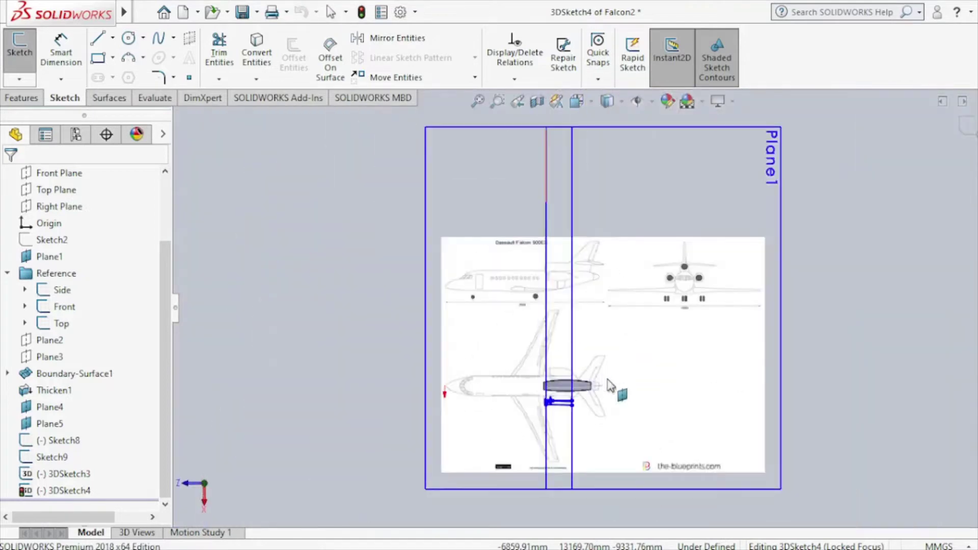
pyautogui.scroll(-2, 569, 390)
pyautogui.scroll(-3, 565, 402)
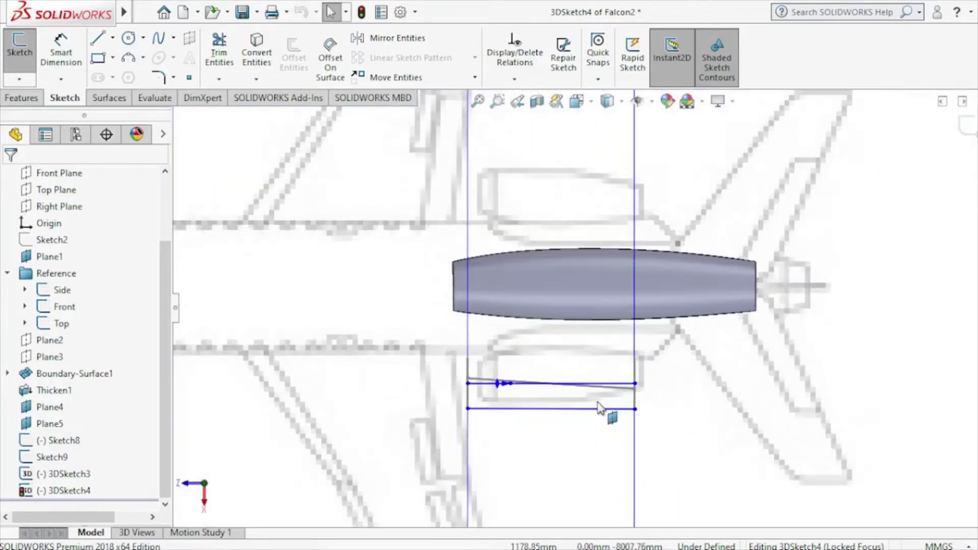
pyautogui.scroll(-3, 560, 415)
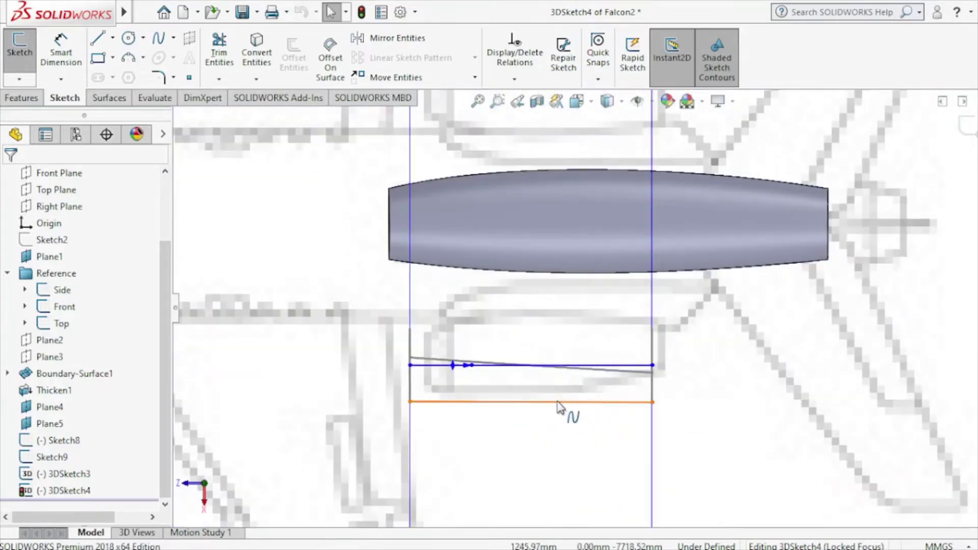
pyautogui.click(513, 406)
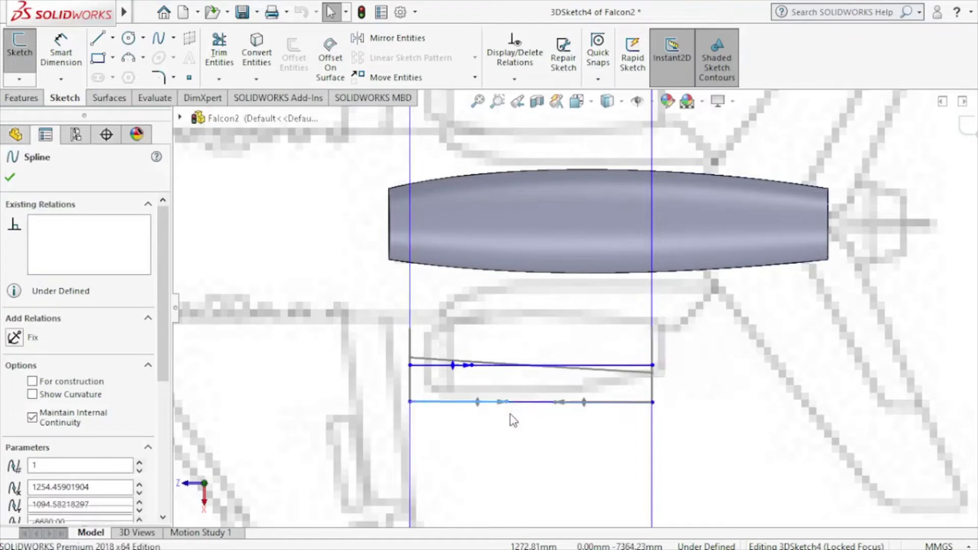
pyautogui.moveTo(507, 407); pyautogui.dragTo(506, 419)
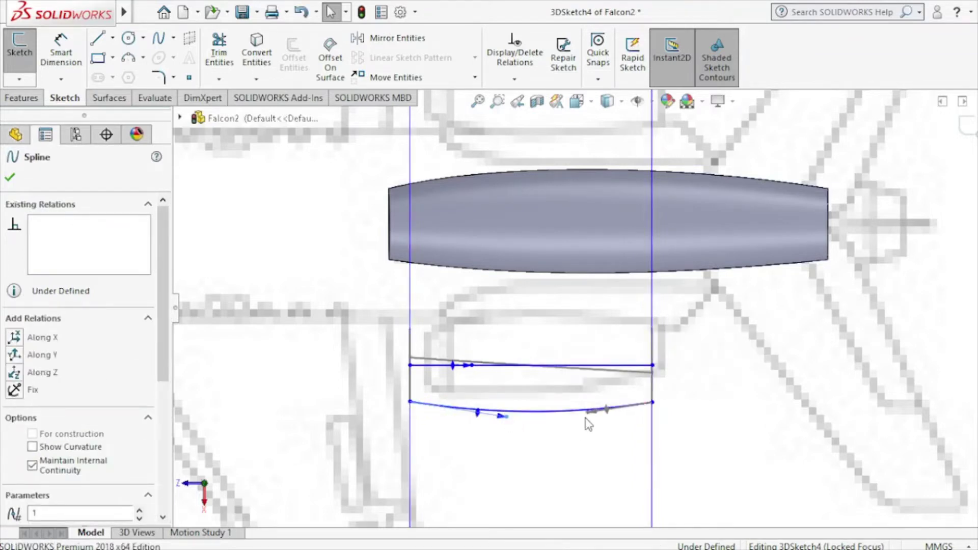
pyautogui.click(964, 127)
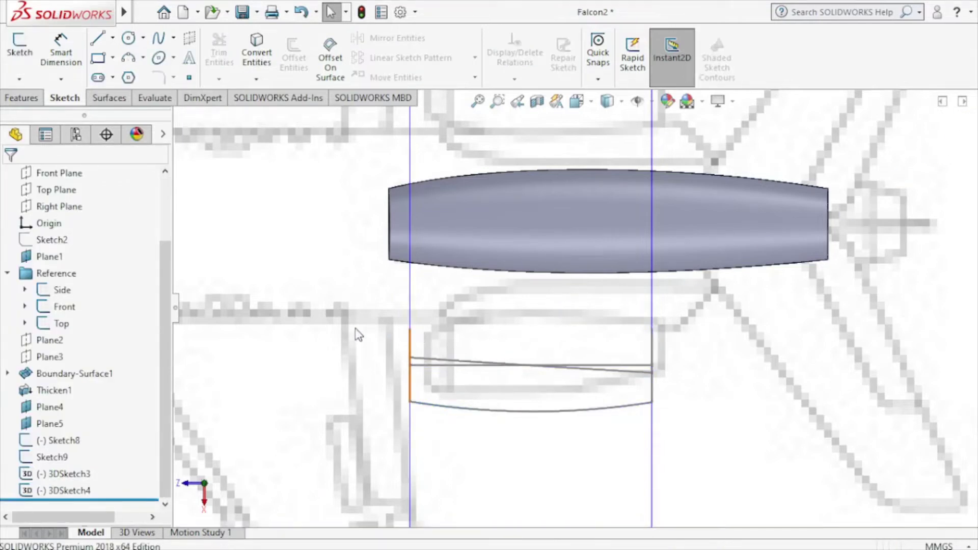
pyautogui.scroll(2, 568, 392)
pyautogui.moveTo(571, 391)
pyautogui.mouseDown(button='middle')
pyautogui.moveTo(568, 143)
pyautogui.moveTo(473, 158)
pyautogui.mouseUp(button='middle')
# Step: Start 3DSketch5 with a two-point spline linking the nacelle's two end circles
pyautogui.click(19, 79)
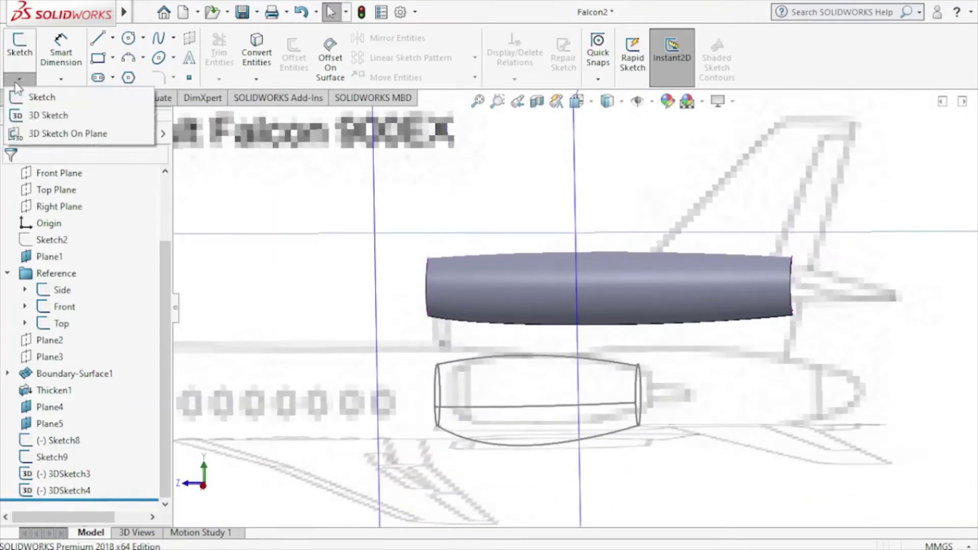
pyautogui.click(51, 115)
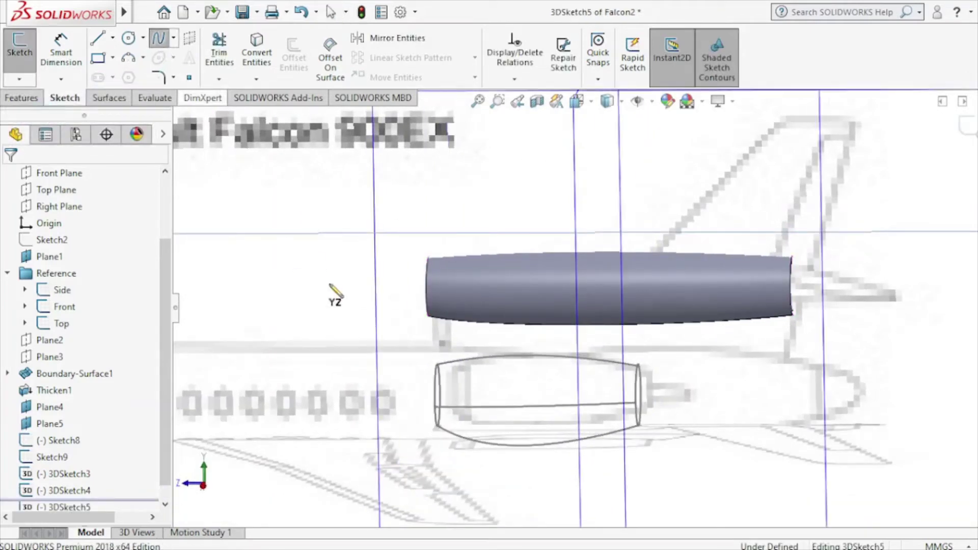
pyautogui.moveTo(360, 349); pyautogui.dragTo(824, 432, button='middle')
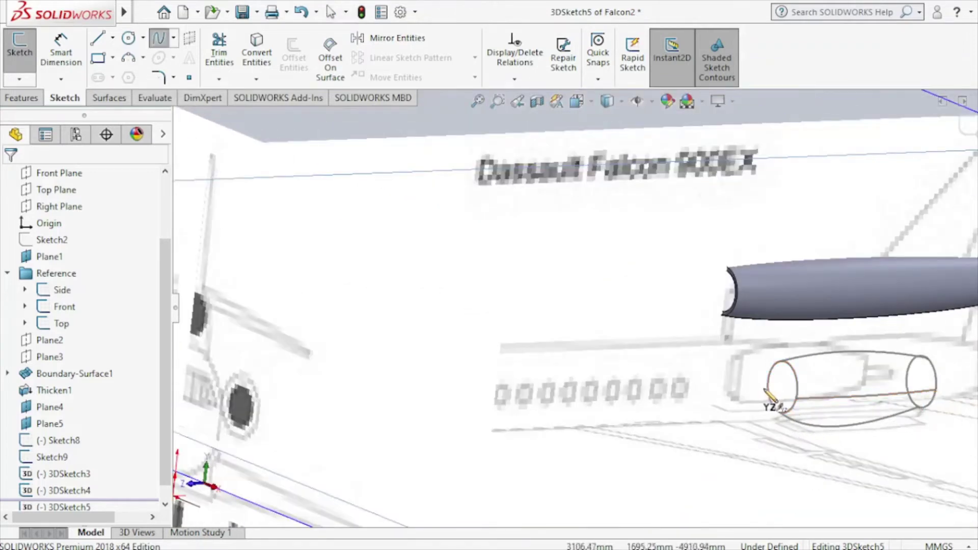
pyautogui.click(769, 383)
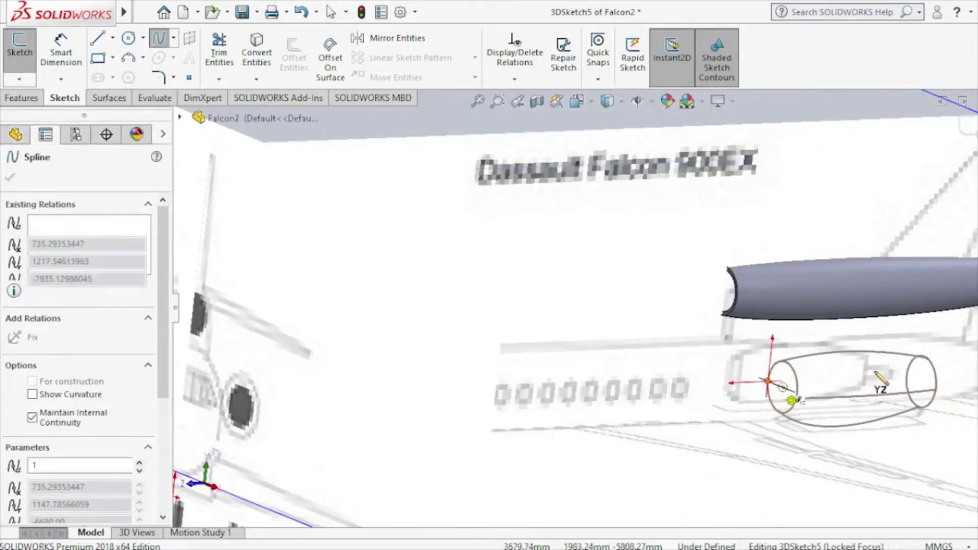
pyautogui.click(910, 377)
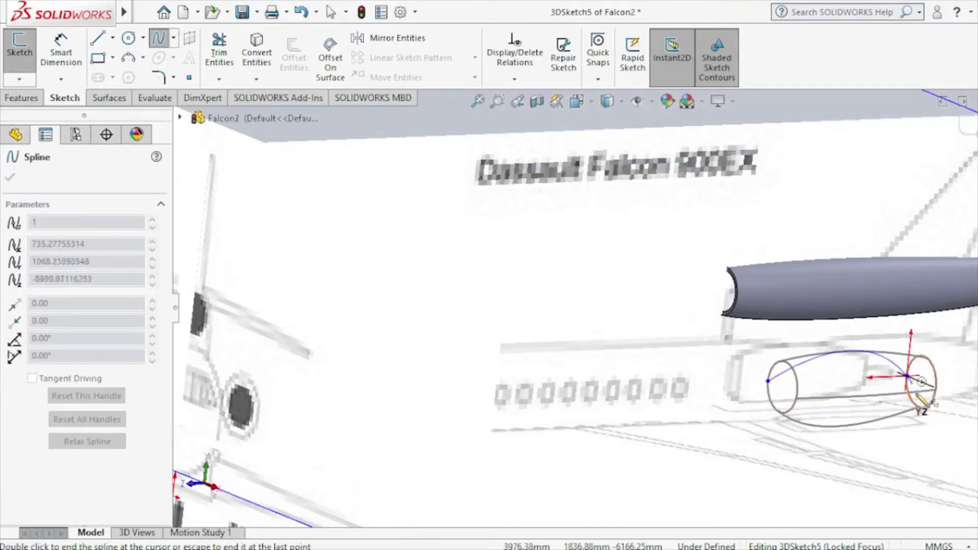
pyautogui.press('Escape')
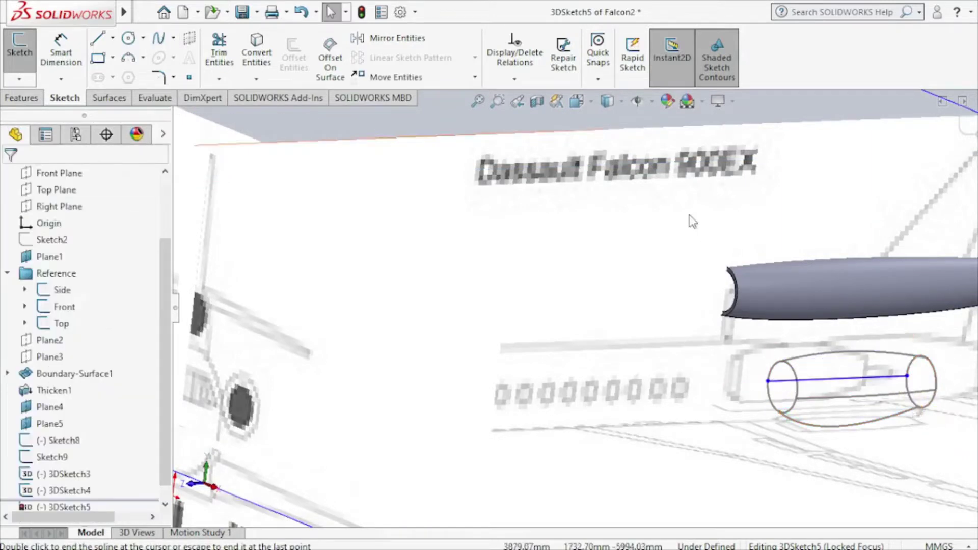
# Step: In Top view, bow the spline outward along the nacelle's inner side outline
pyautogui.click(589, 99)
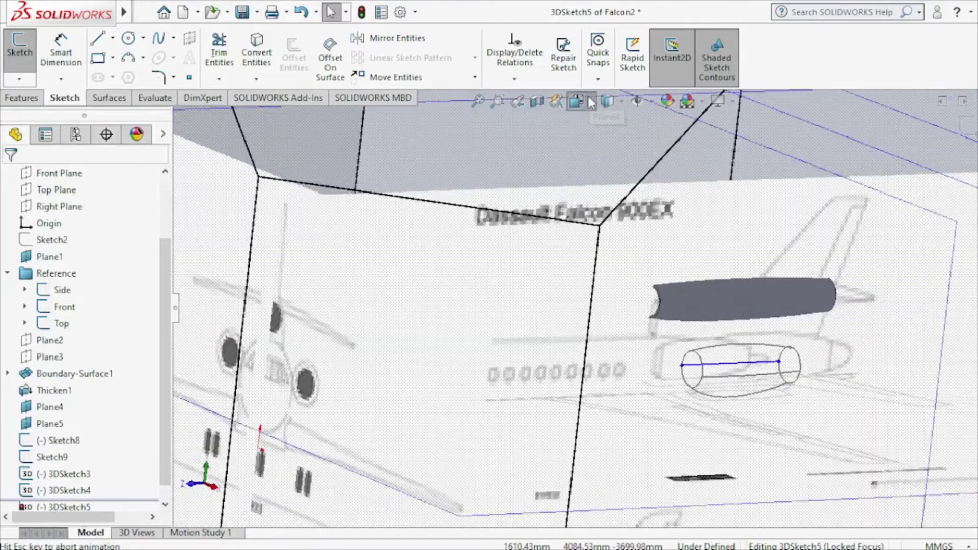
pyautogui.click(518, 255)
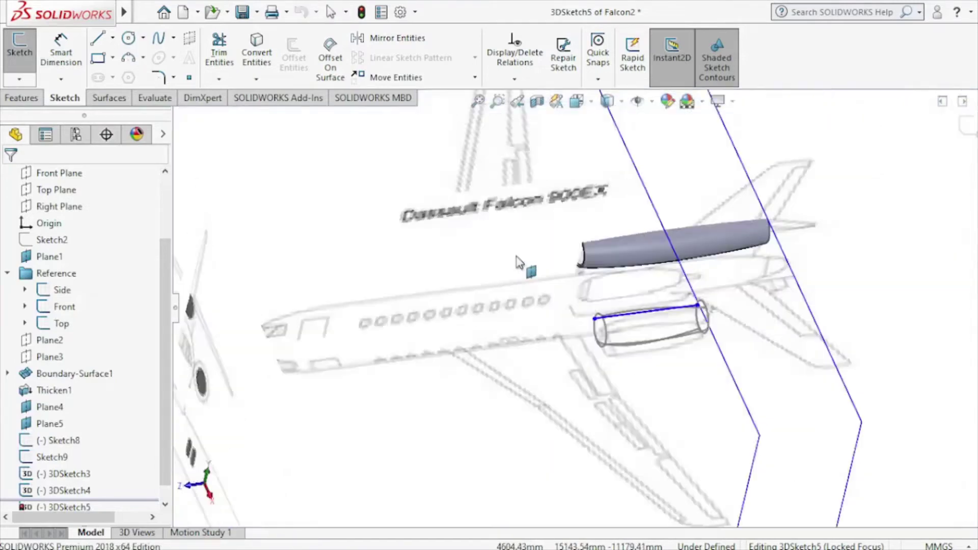
pyautogui.scroll(-3, 571, 391)
pyautogui.scroll(-3, 576, 392)
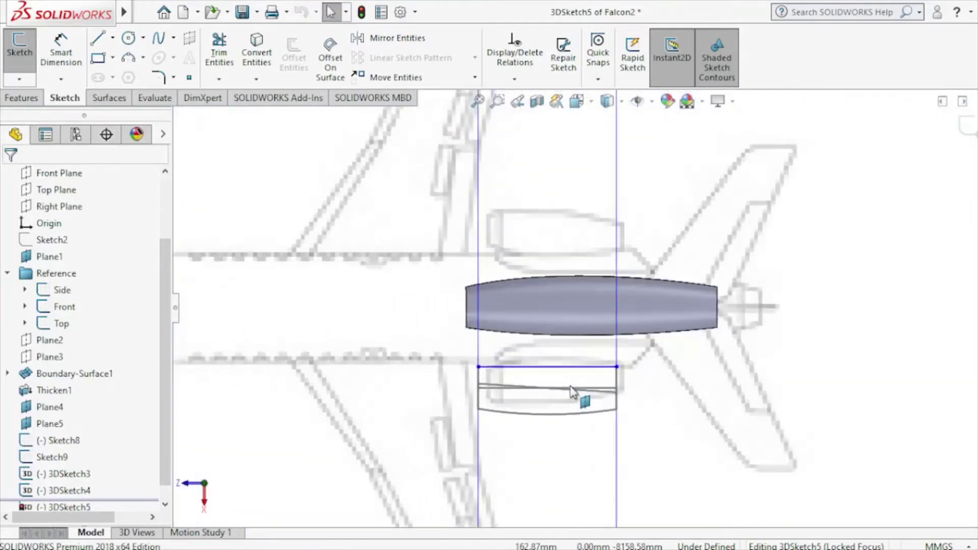
pyautogui.scroll(-2, 560, 387)
pyautogui.click(518, 362)
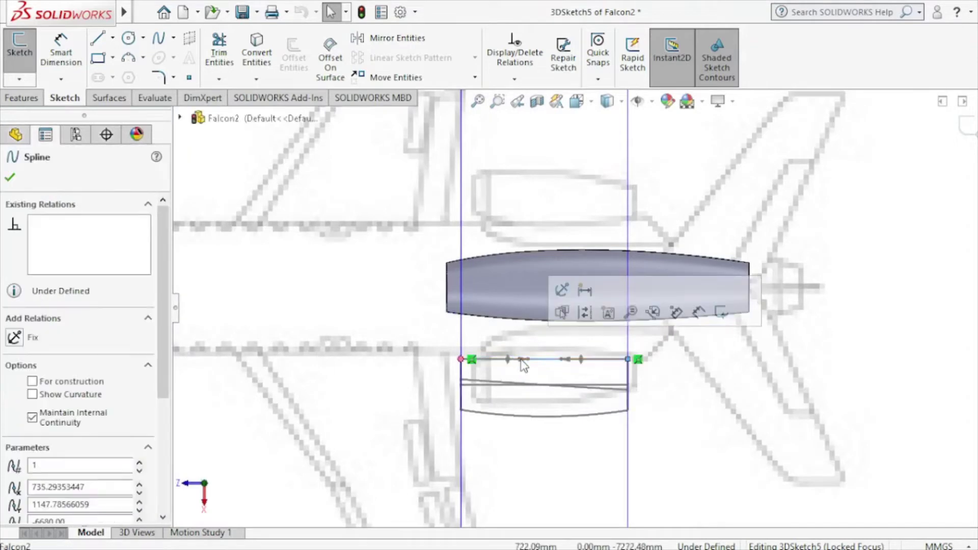
pyautogui.moveTo(532, 358)
pyautogui.mouseDown()
pyautogui.moveTo(526, 343)
pyautogui.moveTo(516, 346)
pyautogui.mouseUp()
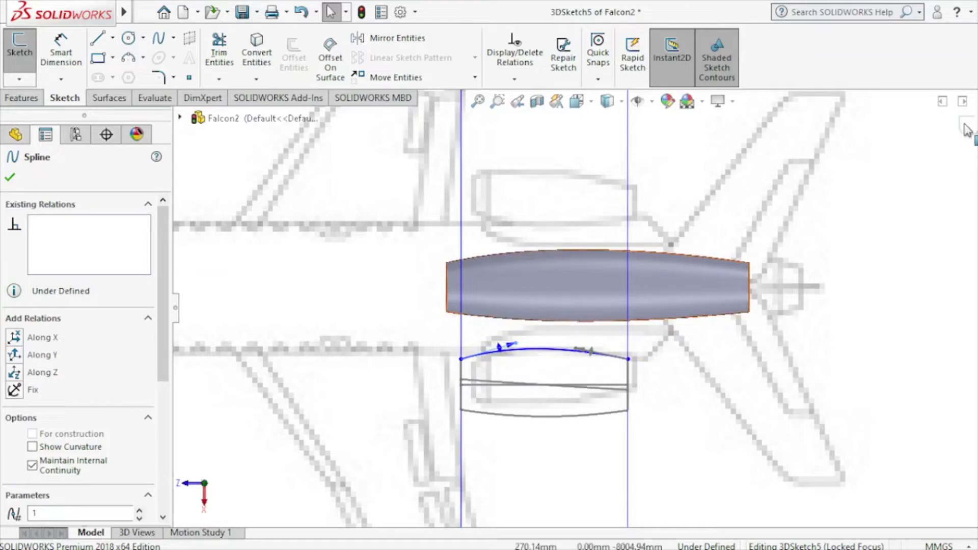
pyautogui.press('Escape')
# Step: Exit 3DSketch5 and show the aircraft from the Right view
pyautogui.hotkey('ctrl', 'b')
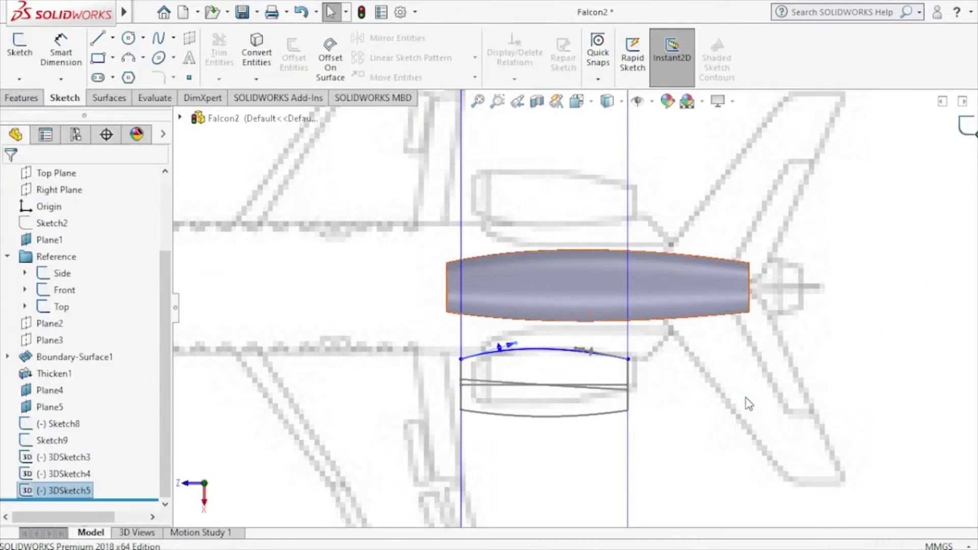
pyautogui.press('f')
pyautogui.moveTo(693, 452); pyautogui.dragTo(580, 110, button='middle')
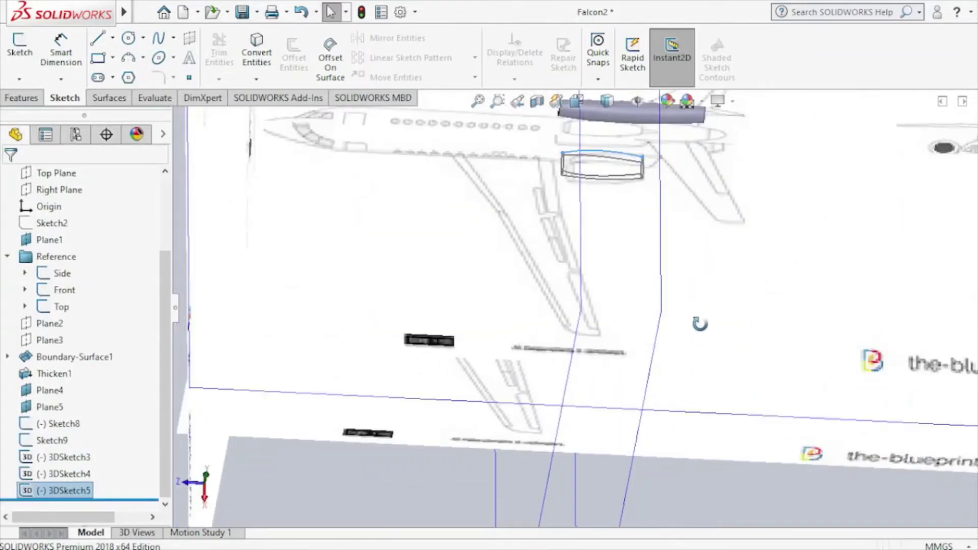
pyautogui.click(578, 104)
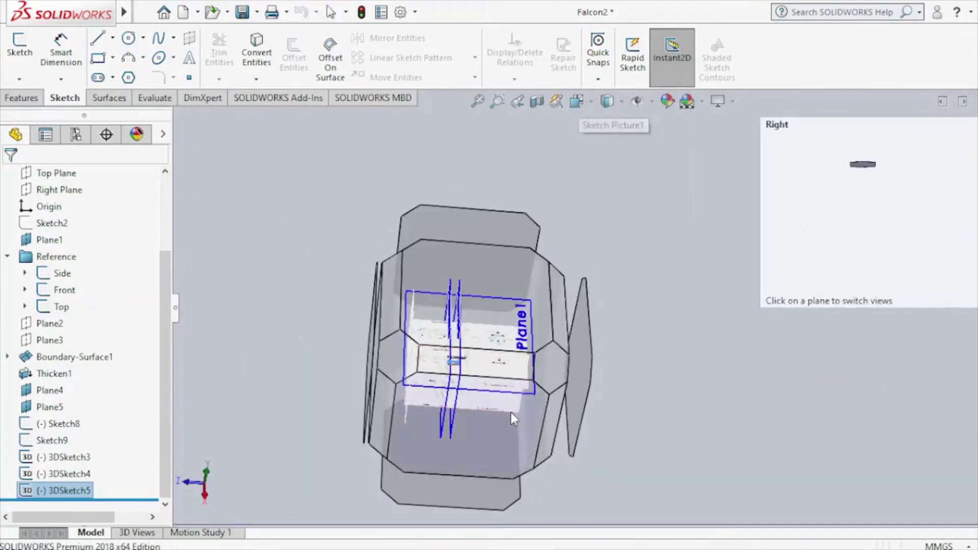
pyautogui.click(512, 411)
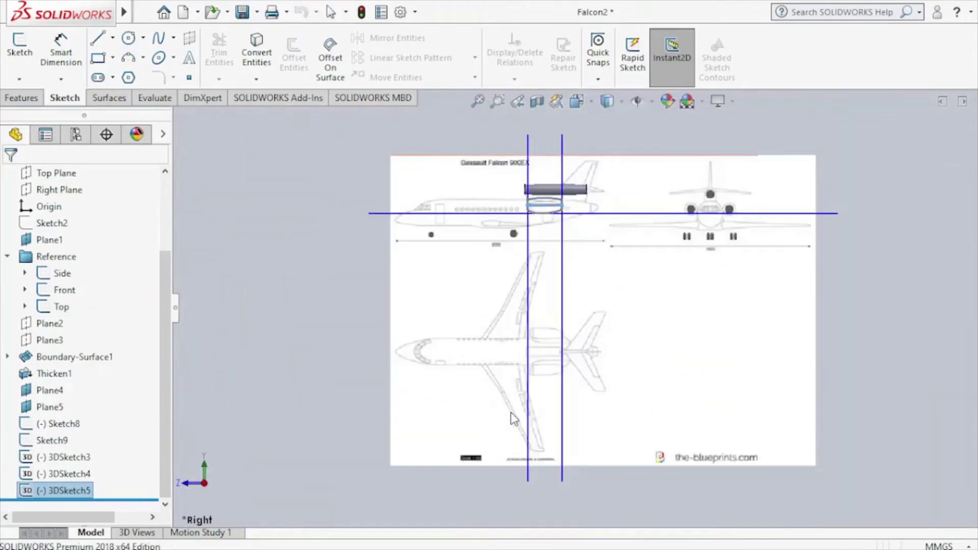
# Step: Suppress the Reference blueprint folder and orbit to a tilted 3D view of the nacelles
pyautogui.rightClick(51, 258)
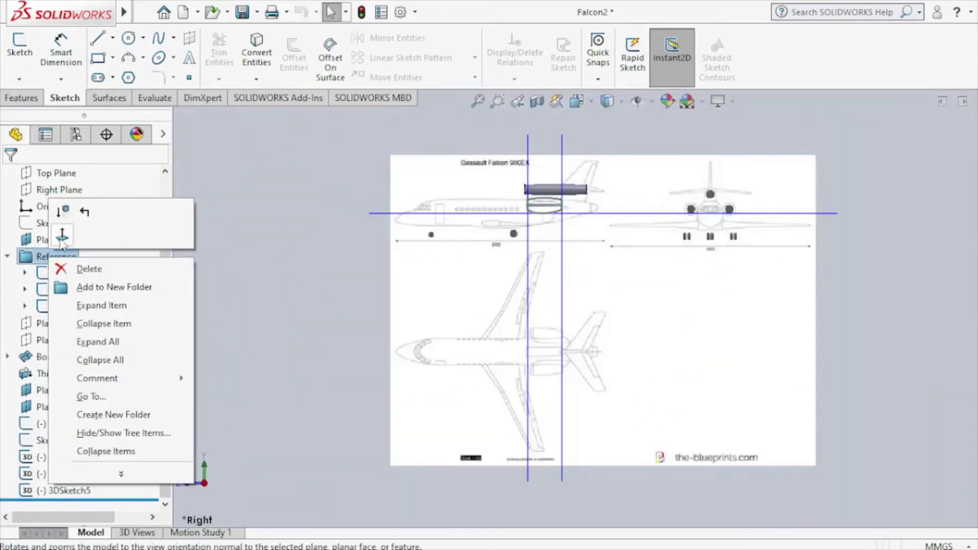
pyautogui.click(63, 210)
pyautogui.scroll(-2, 605, 197)
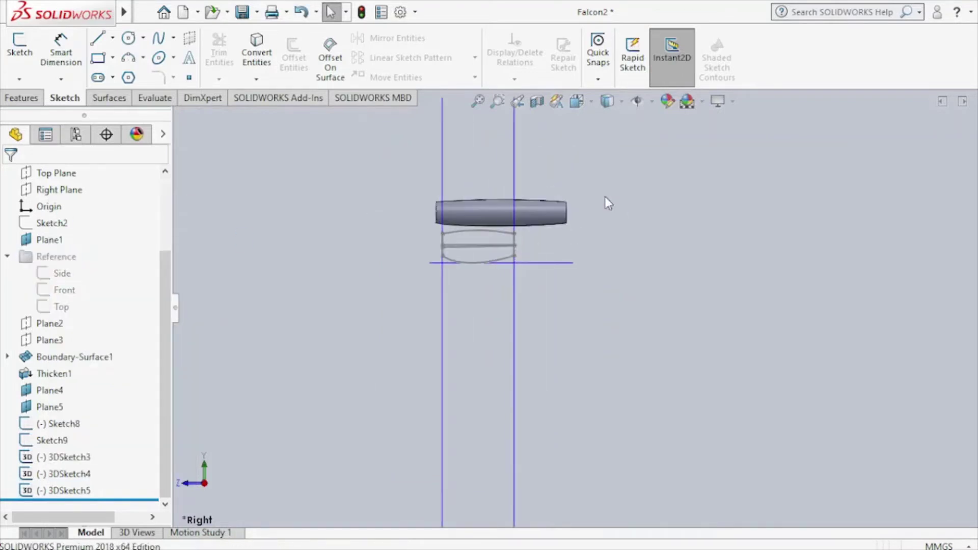
pyautogui.scroll(-3, 518, 292)
pyautogui.scroll(-1, 515, 305)
pyautogui.moveTo(514, 304); pyautogui.dragTo(532, 338, button='middle')
# Step: Start a boundary surface with the Sketch8 and Sketch9 circles as Direction 1 profiles
pyautogui.click(121, 100)
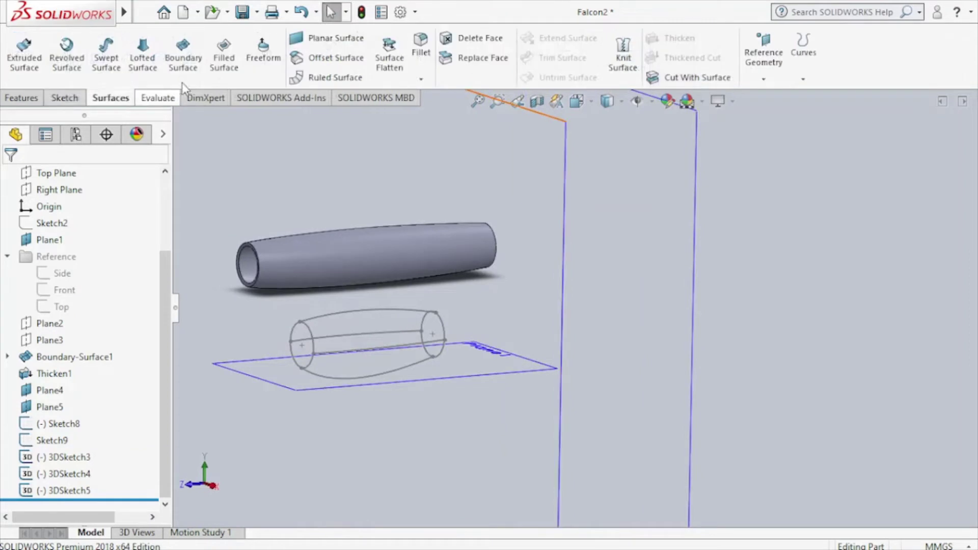
pyautogui.click(174, 72)
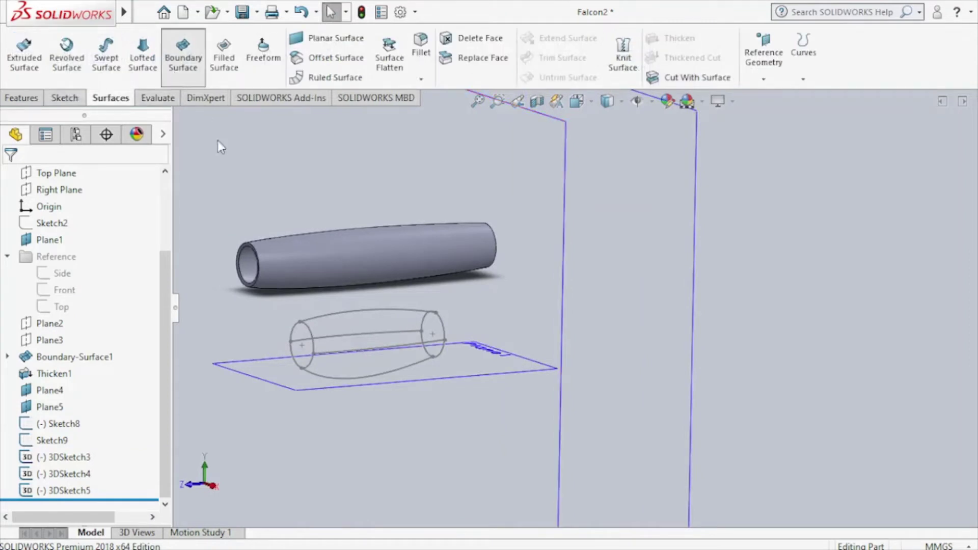
pyautogui.click(316, 351)
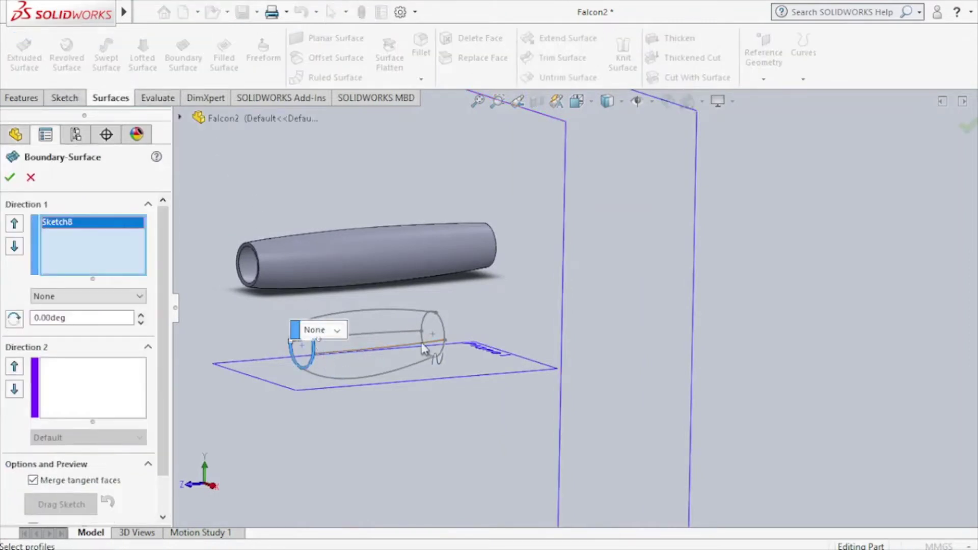
pyautogui.click(444, 327)
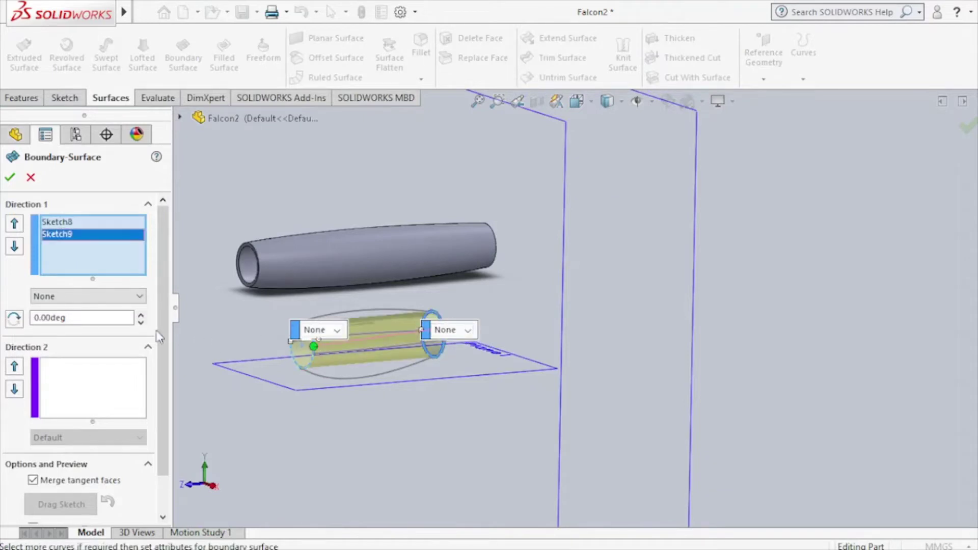
# Step: Add the 3DSketch3 arc and 3DSketch5 spline as Direction 2 guide curves
pyautogui.click(90, 377)
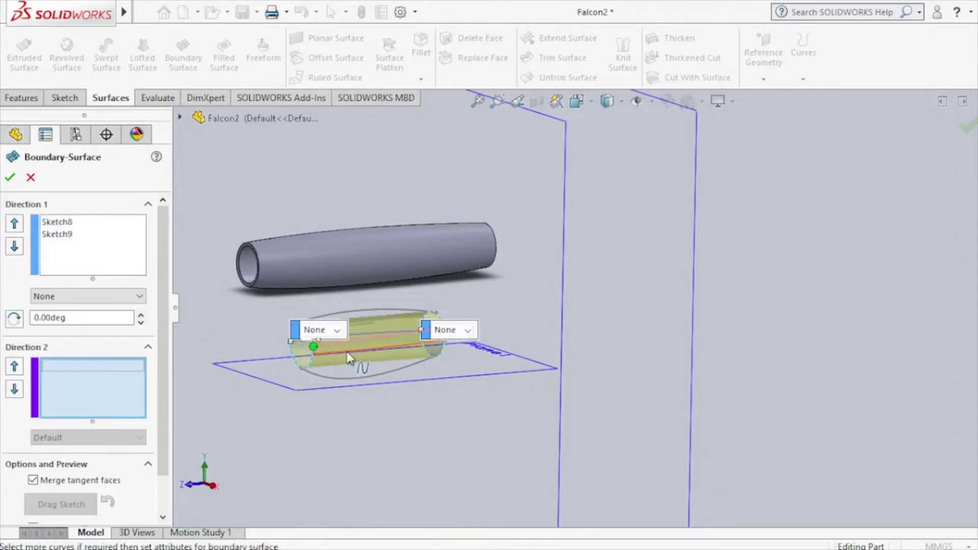
pyautogui.moveTo(349, 359)
pyautogui.mouseDown(button='middle')
pyautogui.moveTo(359, 368)
pyautogui.moveTo(358, 345)
pyautogui.mouseUp(button='middle')
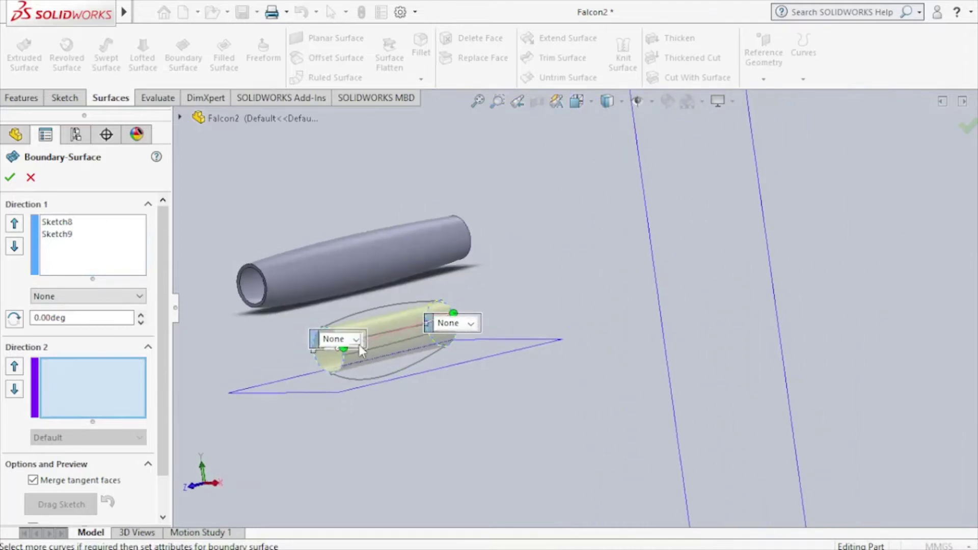
pyautogui.click(365, 310)
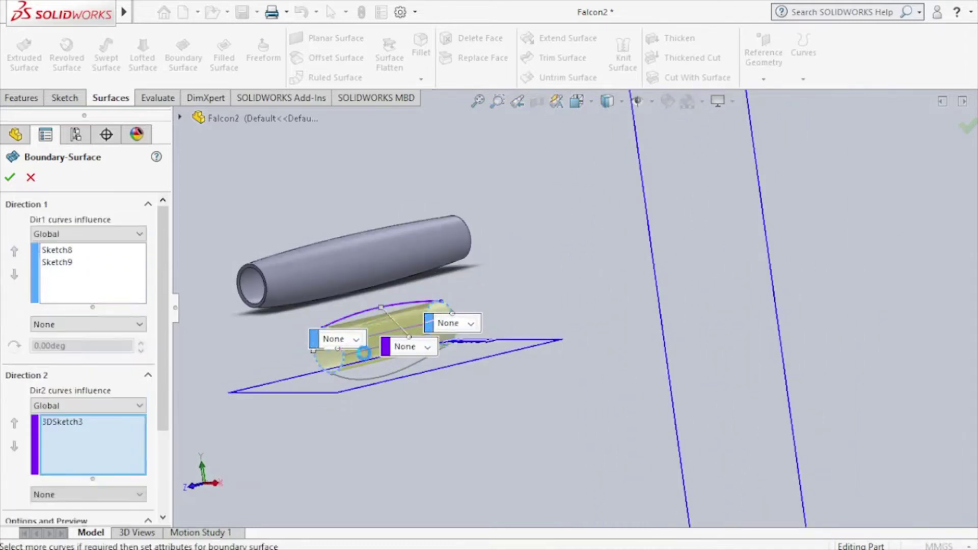
pyautogui.rightClick(376, 385)
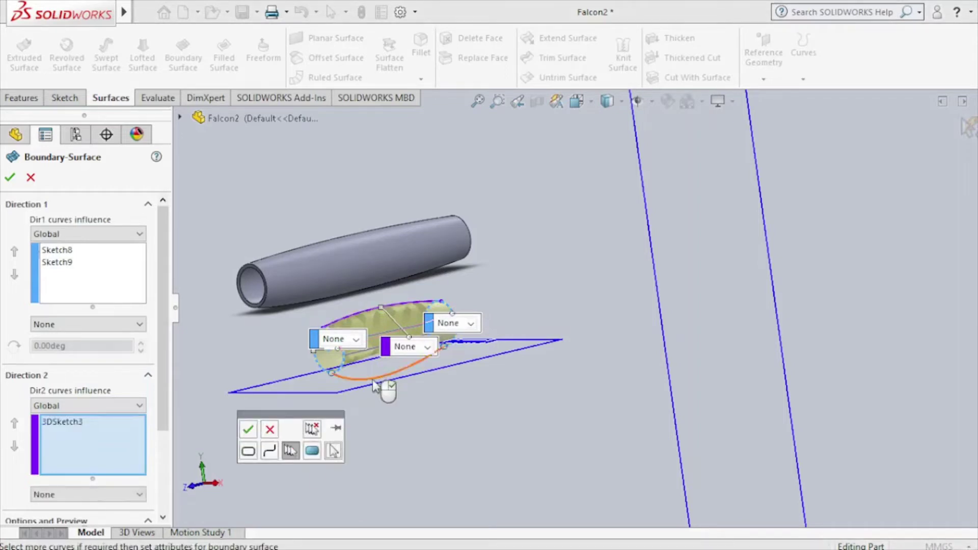
pyautogui.press('Escape')
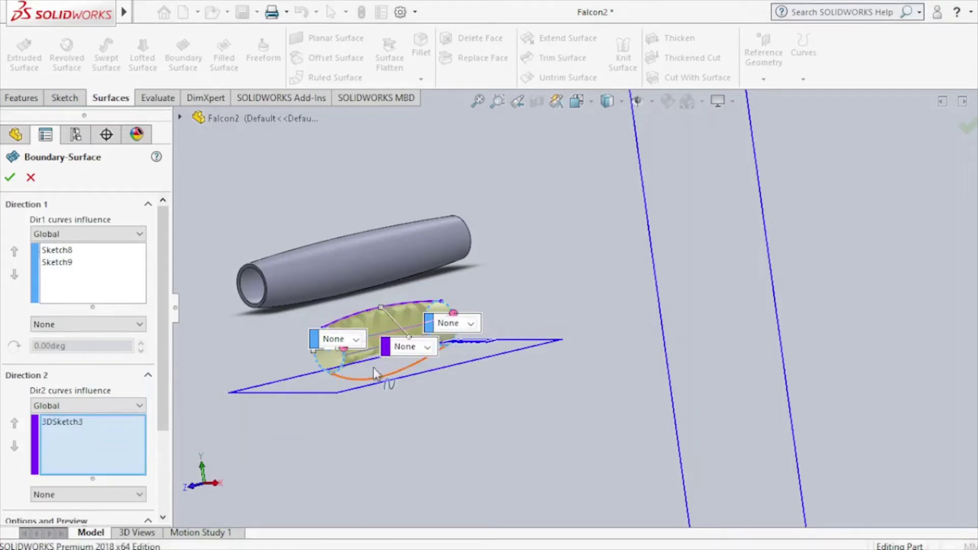
pyautogui.moveTo(385, 369)
pyautogui.mouseDown(button='middle')
pyautogui.moveTo(450, 343)
pyautogui.moveTo(417, 333)
pyautogui.mouseUp(button='middle')
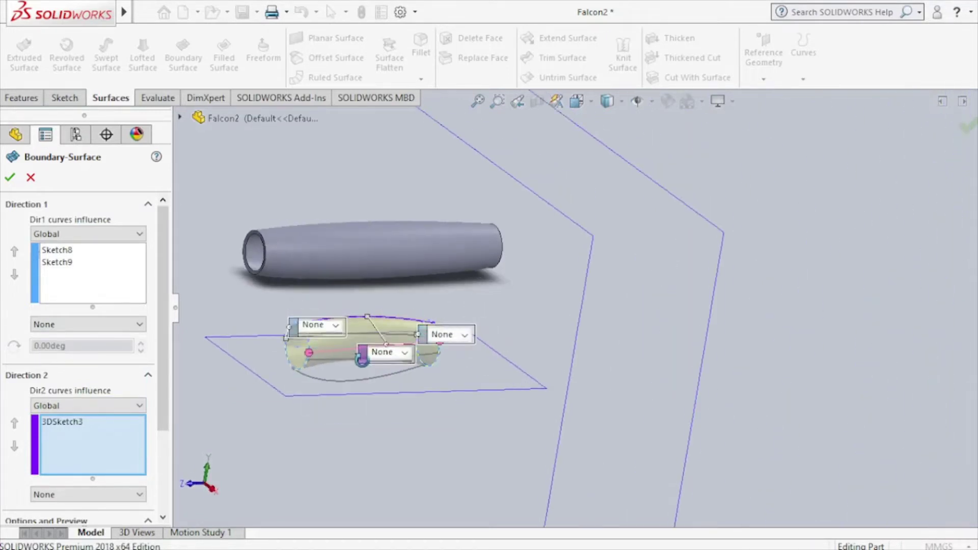
pyautogui.moveTo(348, 292)
pyautogui.mouseDown(button='middle')
pyautogui.moveTo(339, 246)
pyautogui.moveTo(387, 332)
pyautogui.moveTo(448, 362)
pyautogui.moveTo(437, 376)
pyautogui.mouseUp(button='middle')
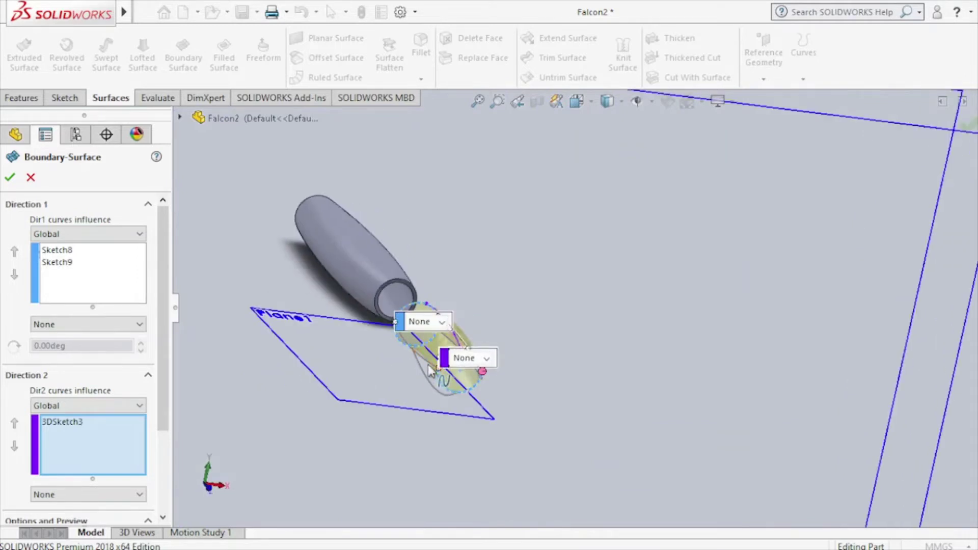
pyautogui.click(430, 371)
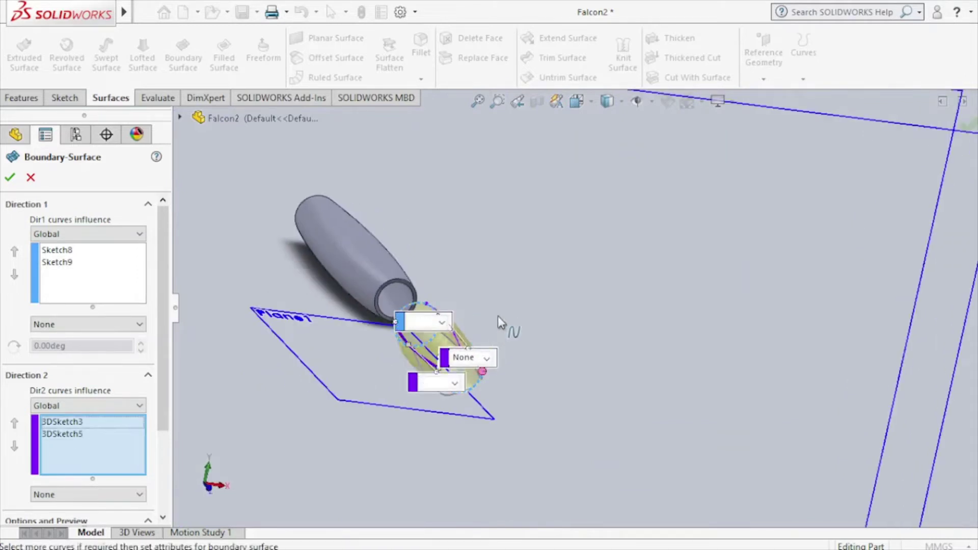
pyautogui.moveTo(499, 321)
pyautogui.mouseDown(button='middle')
pyautogui.moveTo(447, 255)
pyautogui.moveTo(382, 277)
pyautogui.moveTo(346, 360)
pyautogui.moveTo(312, 383)
pyautogui.mouseUp(button='middle')
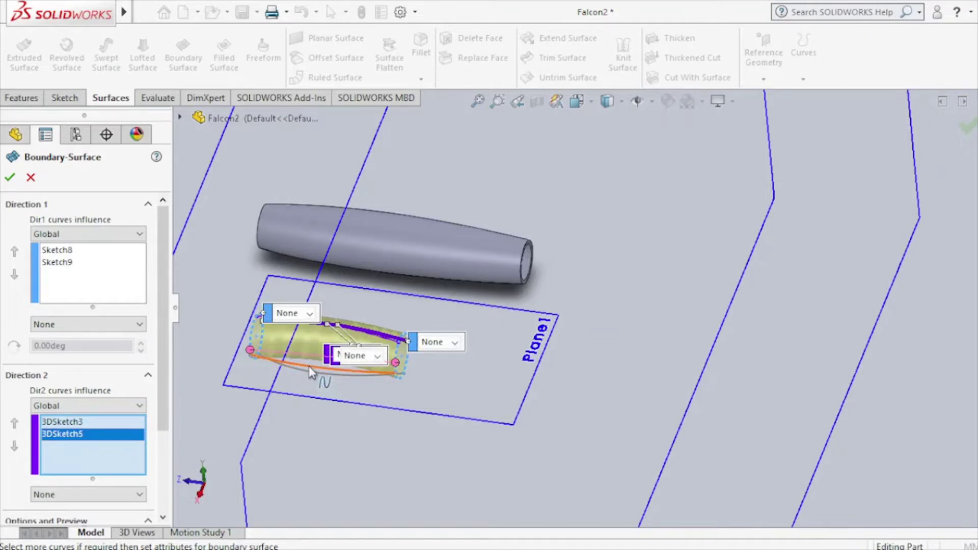
# Step: Clear the Direction 1 and Direction 2 selections and cancel the Boundary Surface
pyautogui.click(311, 372)
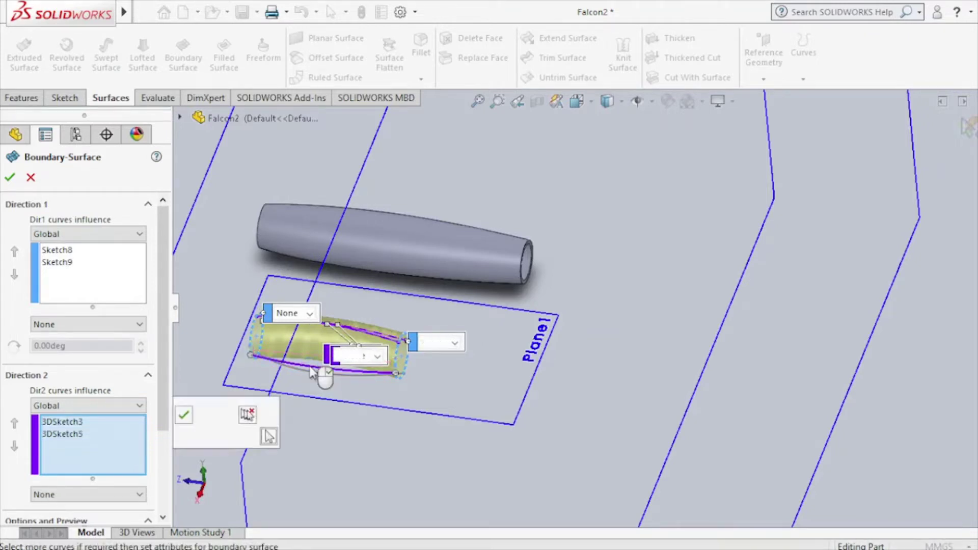
pyautogui.click(203, 415)
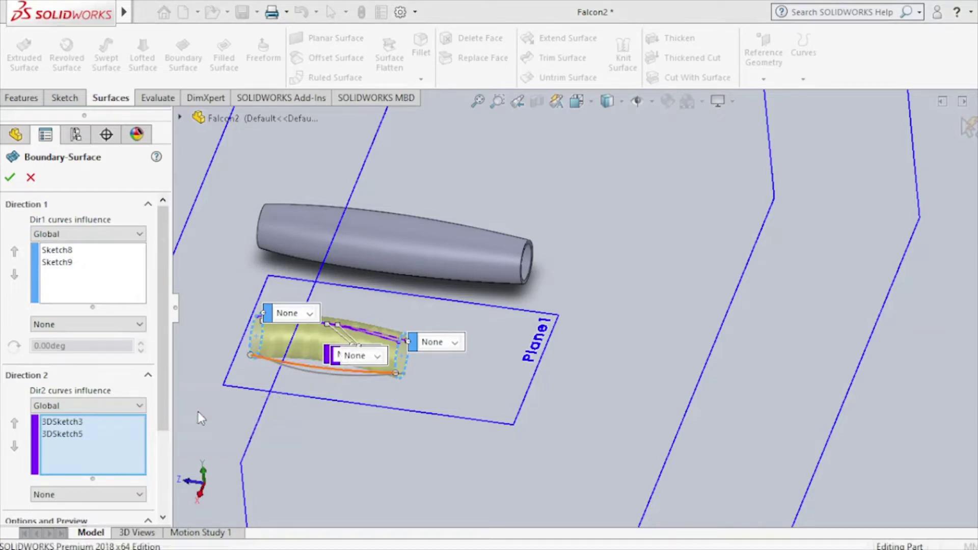
pyautogui.rightClick(107, 426)
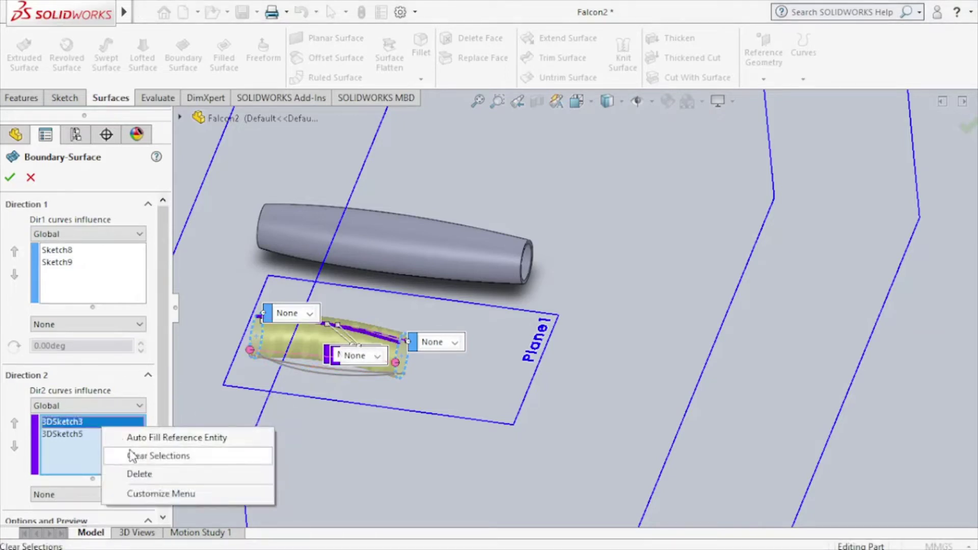
pyautogui.click(132, 455)
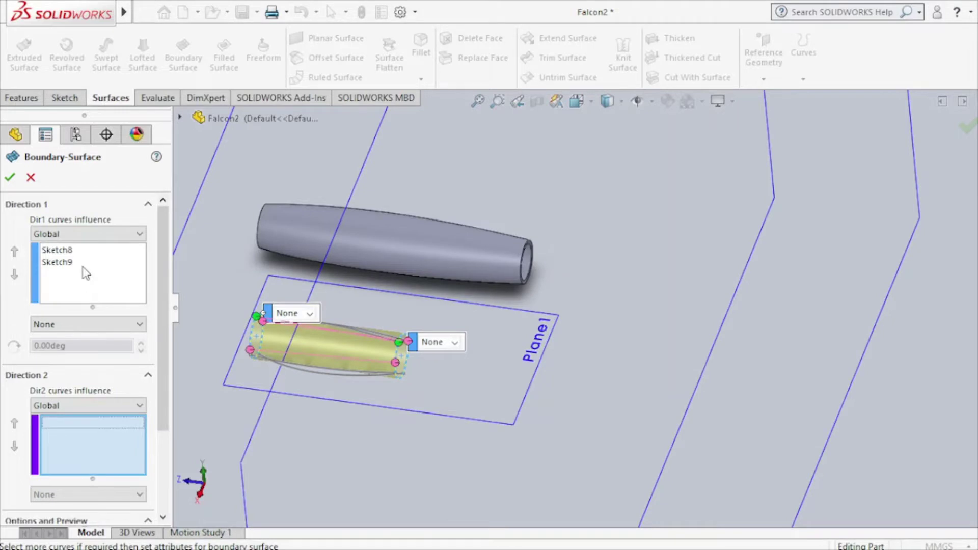
pyautogui.rightClick(104, 267)
pyautogui.click(108, 292)
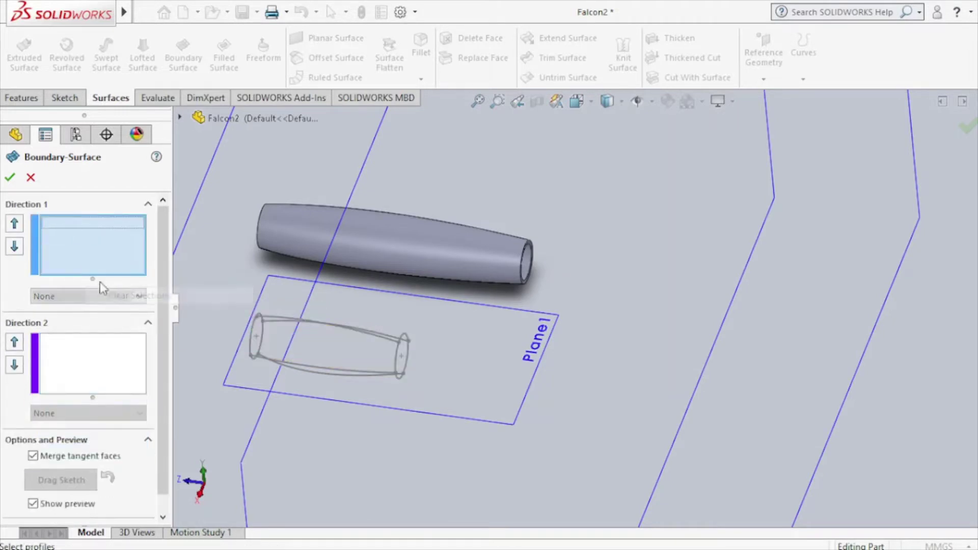
pyautogui.click(31, 178)
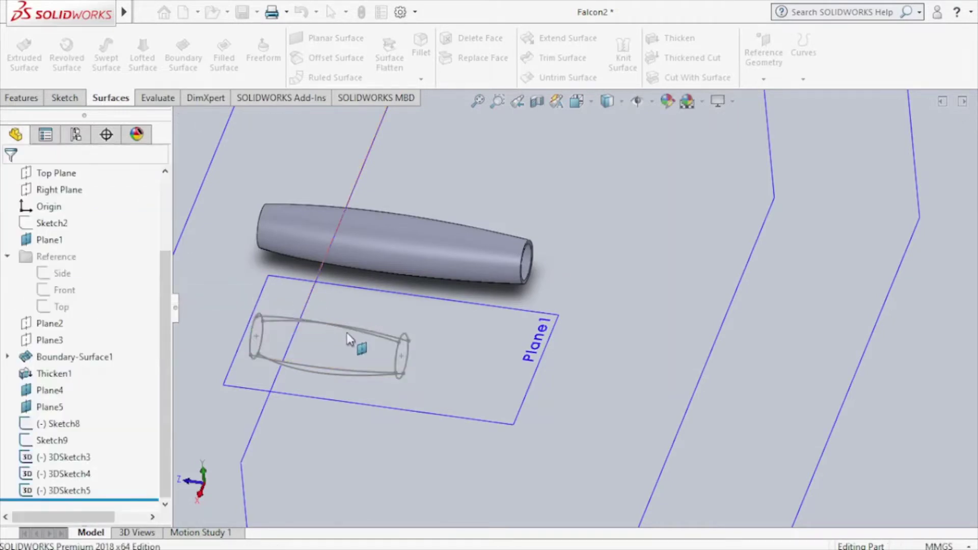
# Step: Pick both circle profiles and the lower guide curve again, then cancel without creating a surface
pyautogui.scroll(-2, 351, 341)
pyautogui.moveTo(353, 349)
pyautogui.mouseDown(button='middle')
pyautogui.moveTo(455, 277)
pyautogui.moveTo(484, 311)
pyautogui.moveTo(469, 291)
pyautogui.moveTo(461, 305)
pyautogui.mouseUp(button='middle')
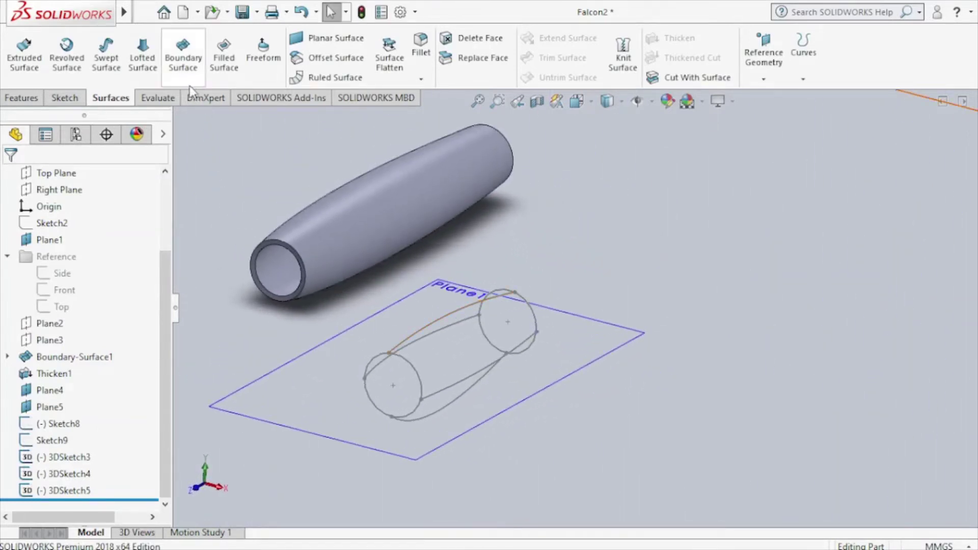
pyautogui.click(420, 382)
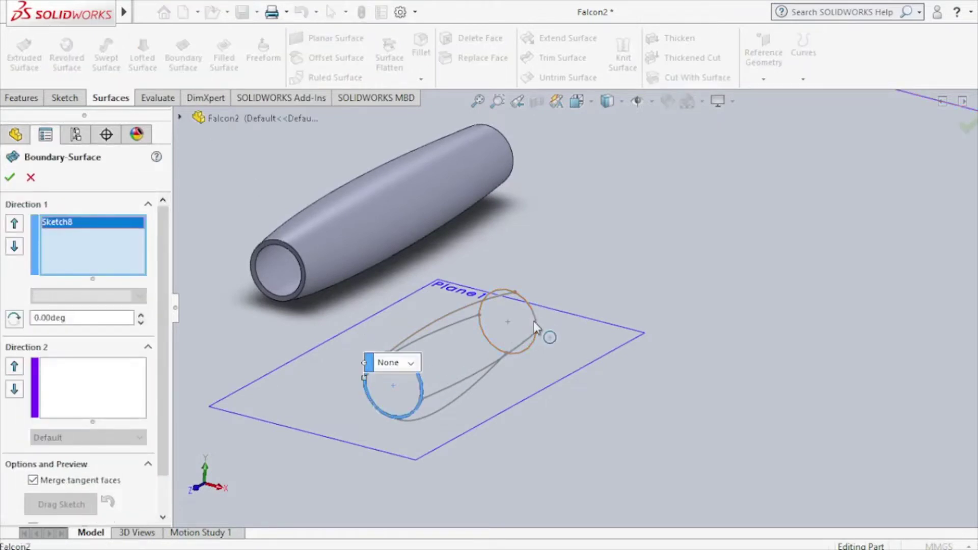
pyautogui.click(534, 317)
pyautogui.click(114, 405)
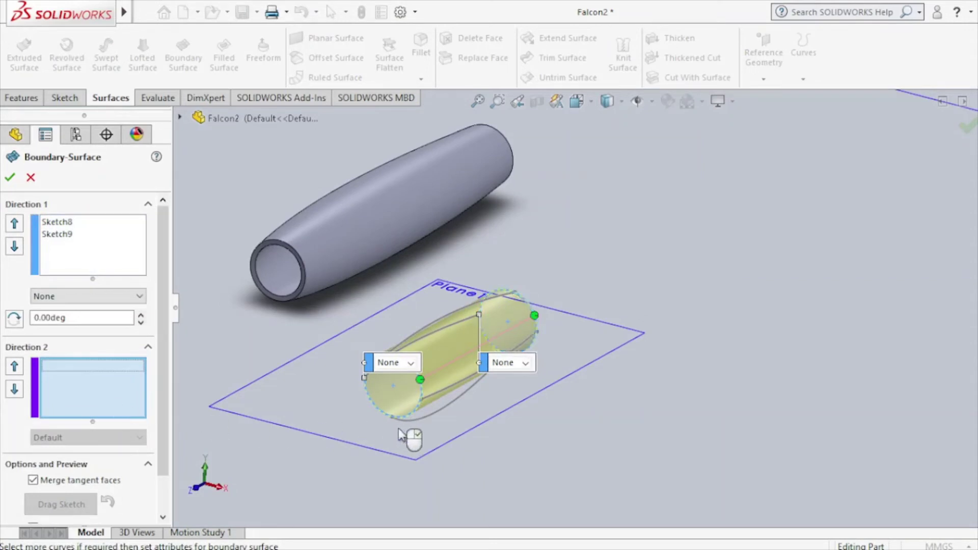
pyautogui.click(421, 428)
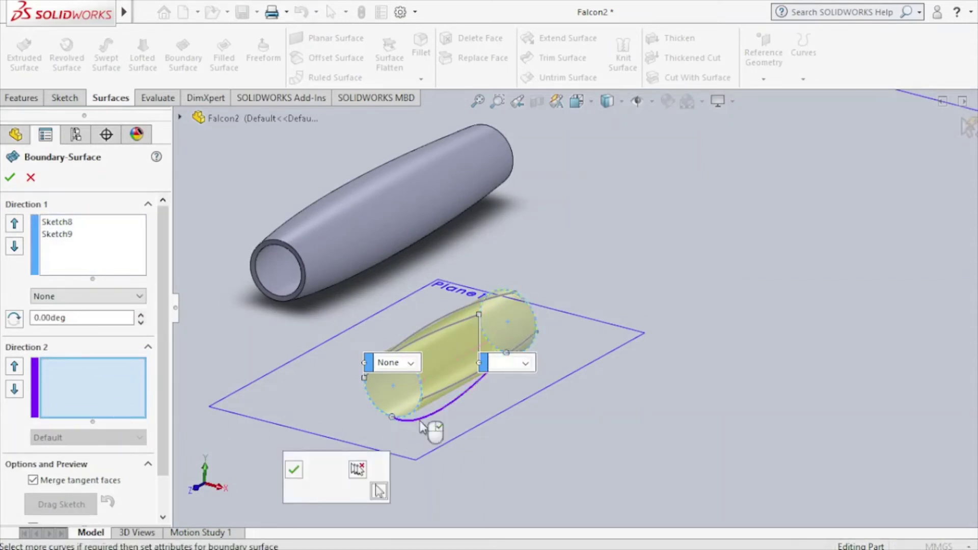
pyautogui.click(319, 471)
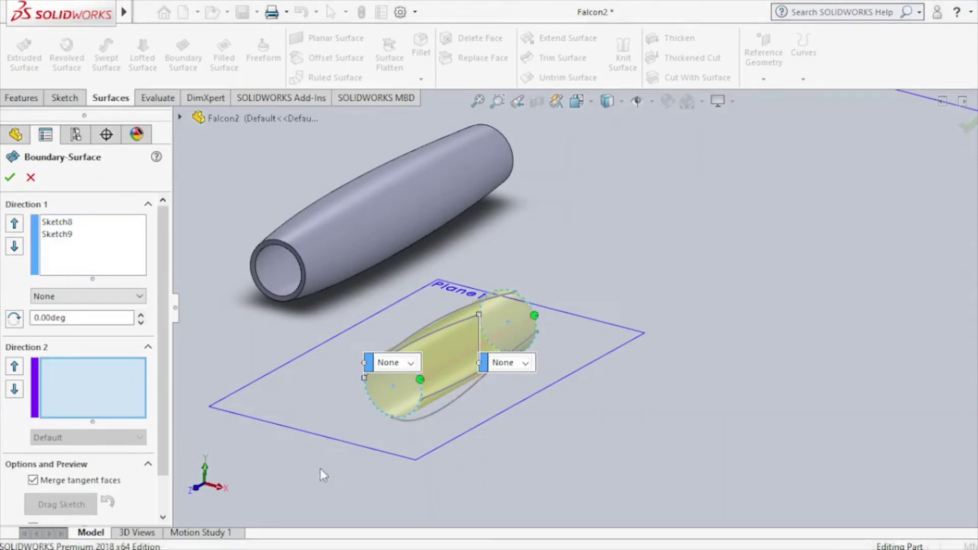
pyautogui.click(31, 178)
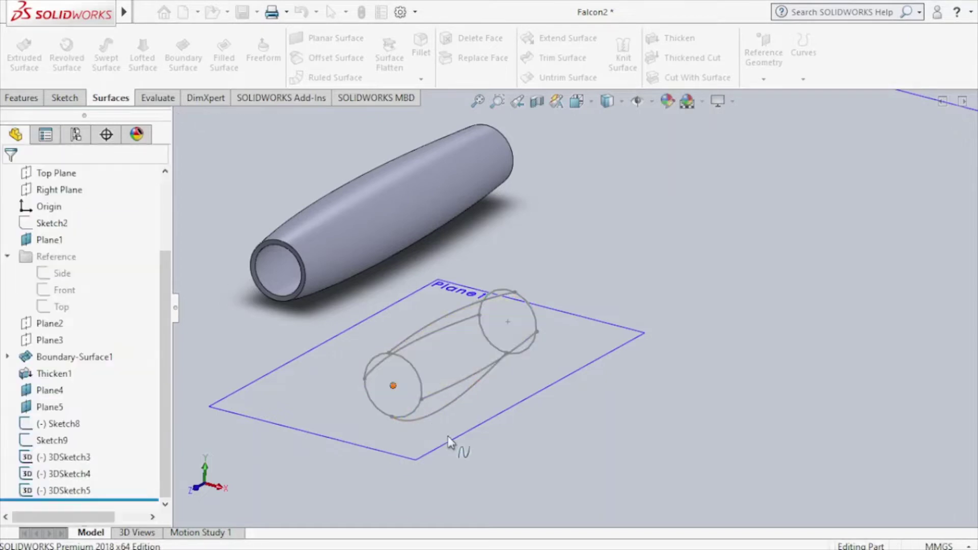
# Step: Delete 3DSketch4, the curved lower guide beneath the circles, and confirm the deletion
pyautogui.click(425, 420)
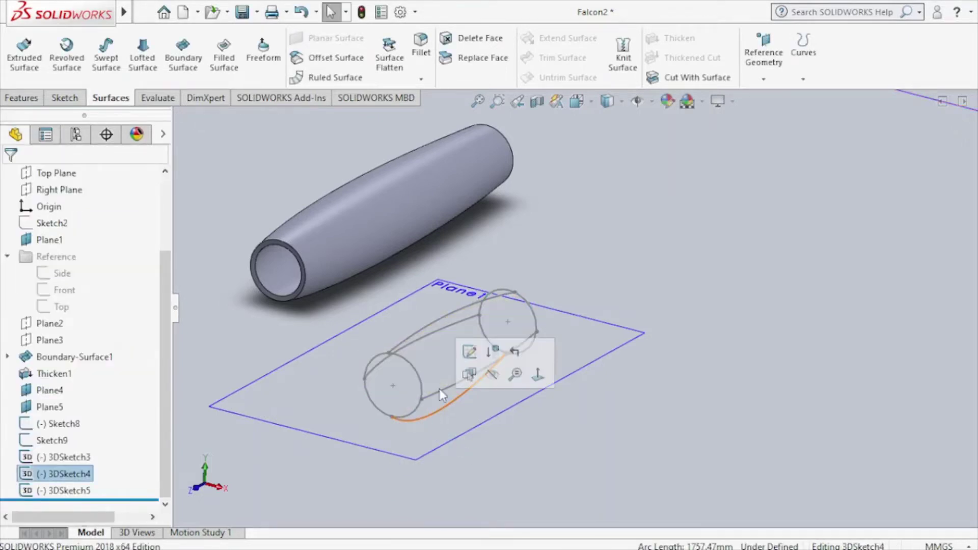
pyautogui.click(470, 351)
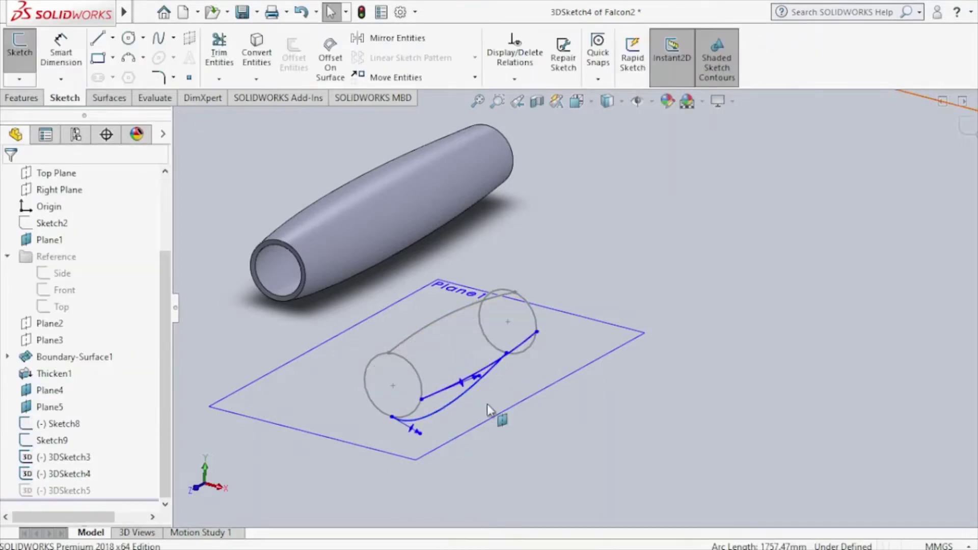
pyautogui.moveTo(487, 404)
pyautogui.mouseDown(button='middle')
pyautogui.moveTo(473, 334)
pyautogui.moveTo(411, 385)
pyautogui.moveTo(402, 343)
pyautogui.moveTo(428, 345)
pyautogui.moveTo(499, 396)
pyautogui.mouseUp(button='middle')
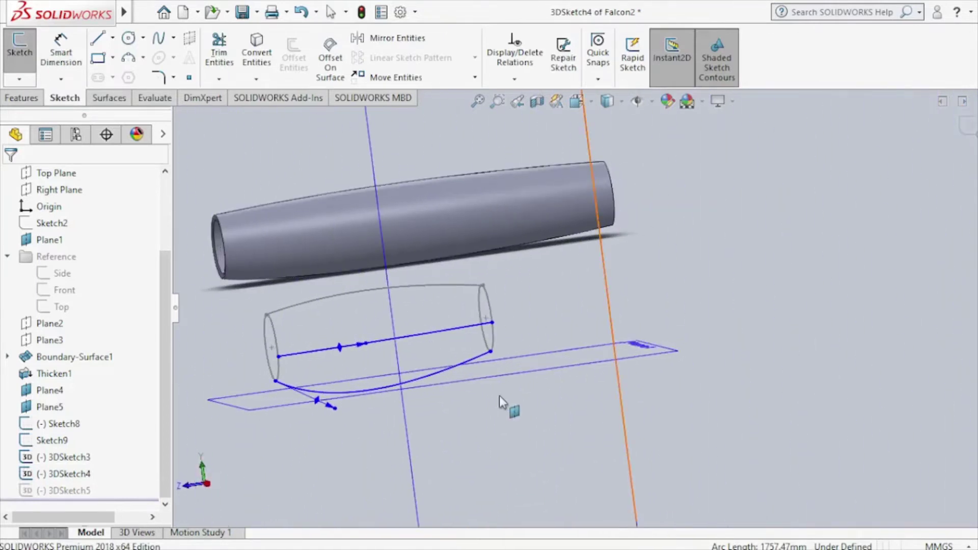
pyautogui.click(965, 128)
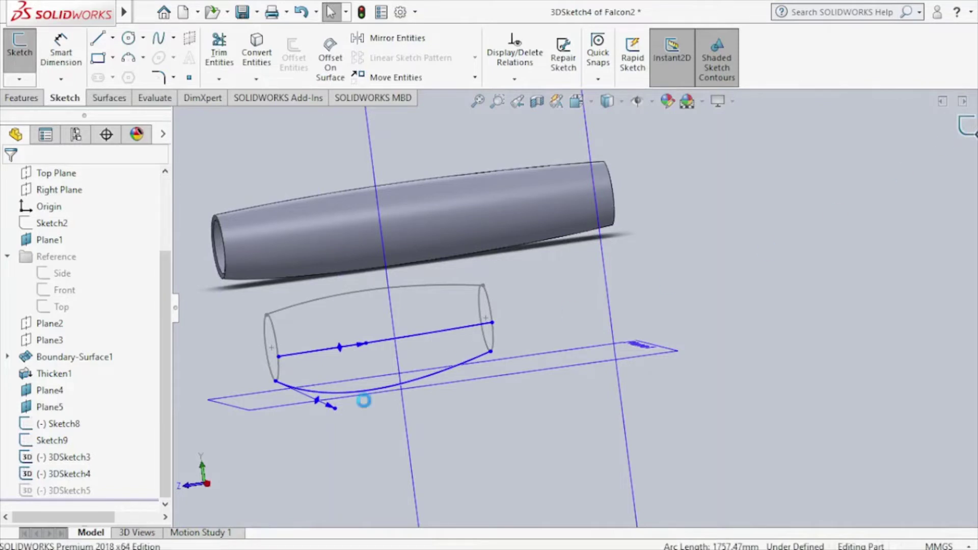
pyautogui.click(336, 392)
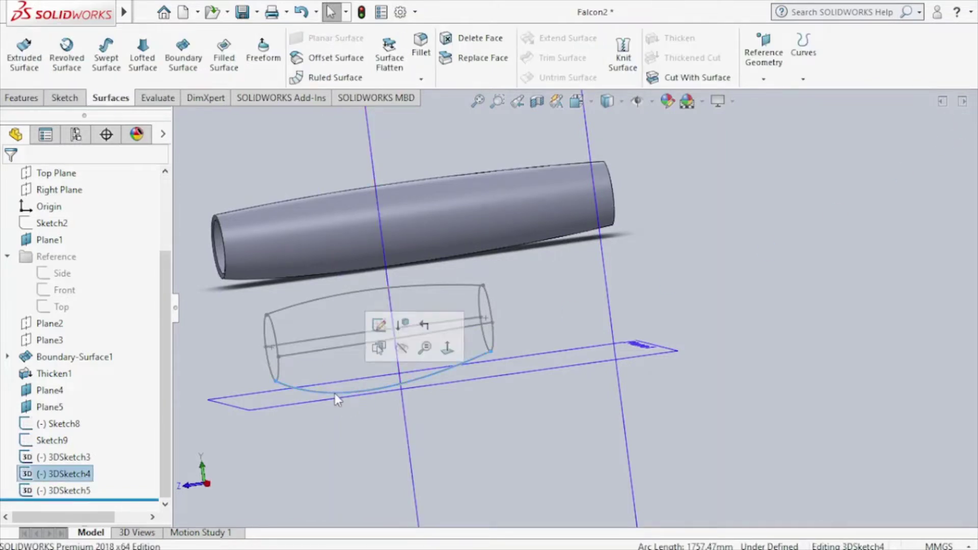
pyautogui.press('Delete')
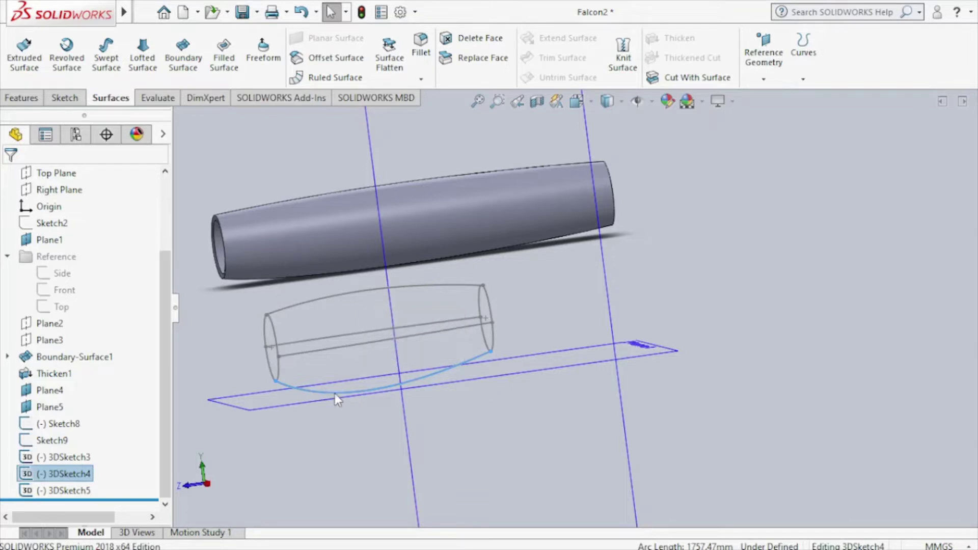
pyautogui.press('Return')
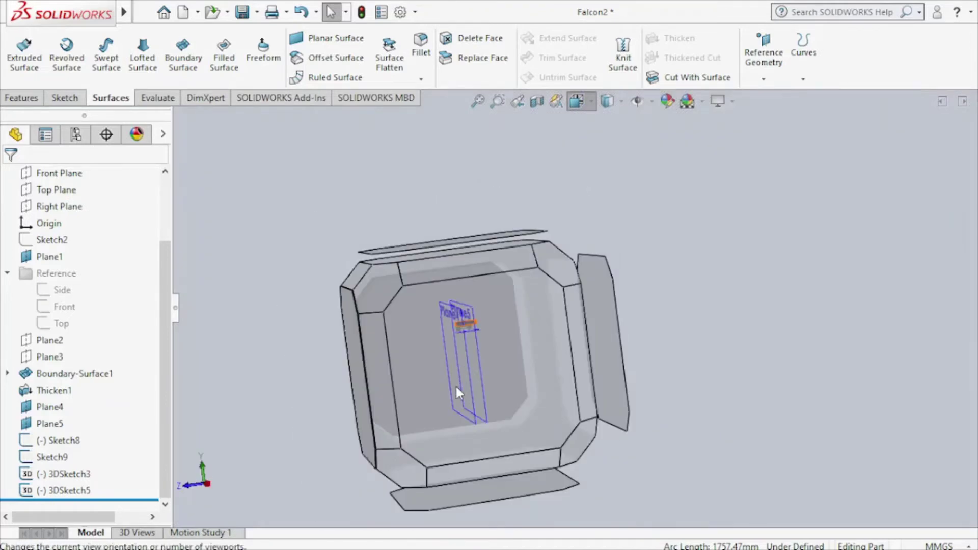
# Step: Start a new 3D sketch with a spline between the bottoms of the two ellipses
pyautogui.click(456, 384)
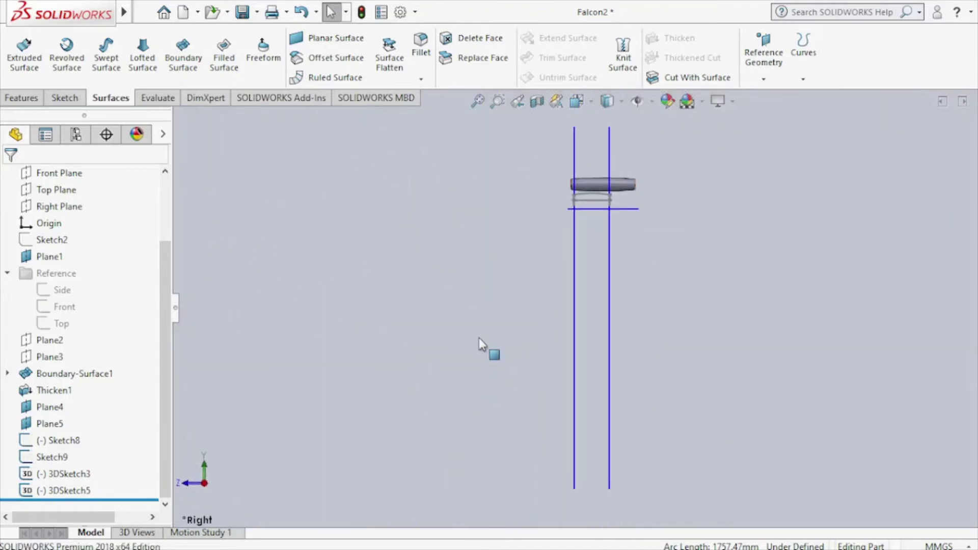
pyautogui.click(65, 98)
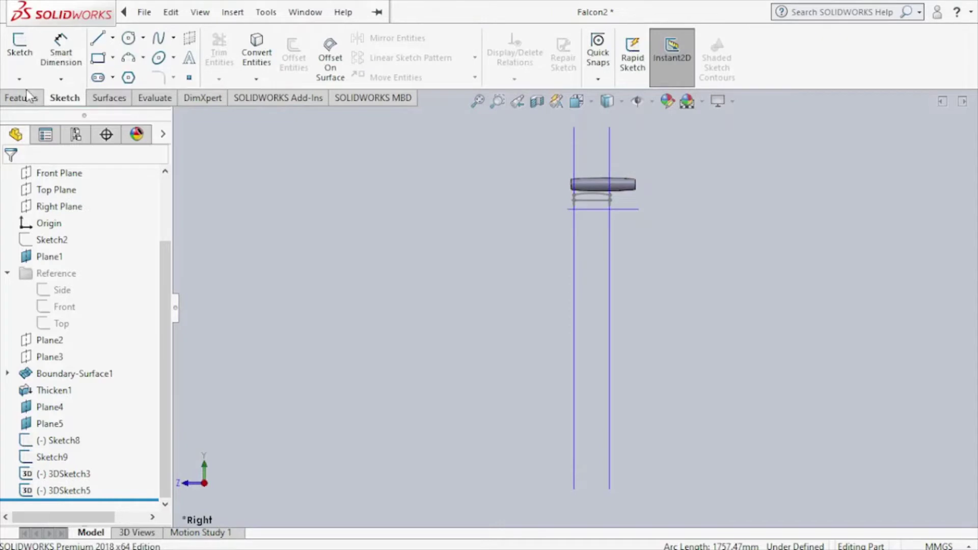
pyautogui.click(23, 80)
pyautogui.click(46, 113)
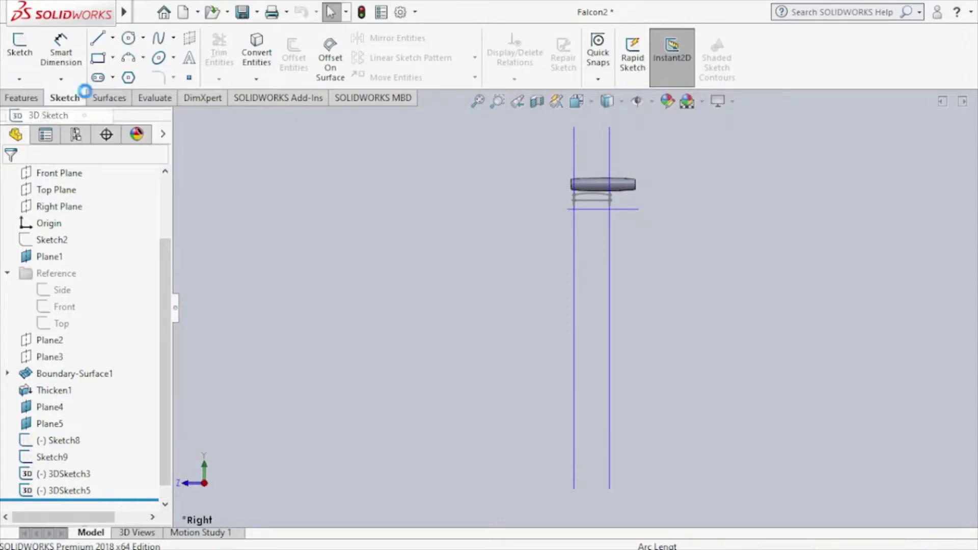
pyautogui.click(158, 39)
pyautogui.scroll(-2, 636, 214)
pyautogui.scroll(-2, 557, 279)
pyautogui.scroll(-2, 448, 316)
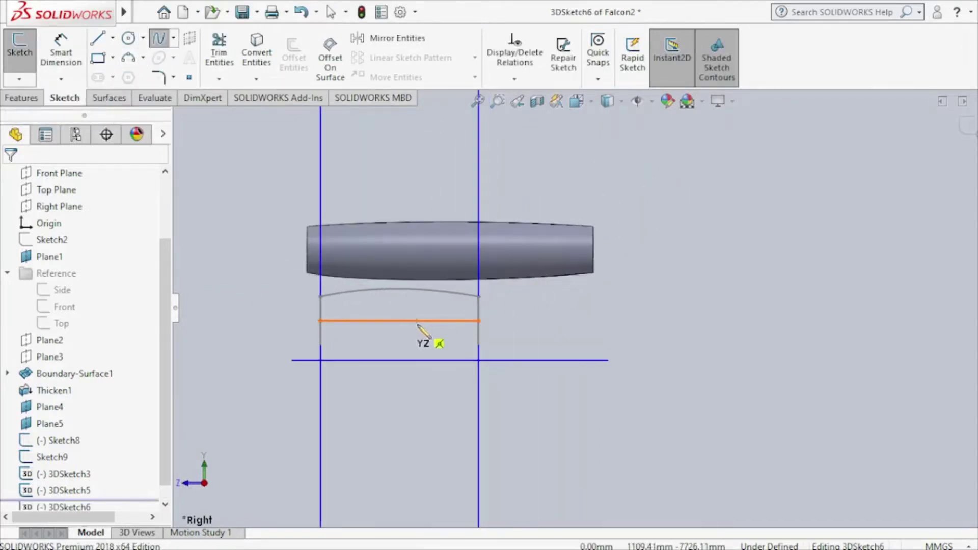
pyautogui.moveTo(349, 361); pyautogui.dragTo(356, 362, button='middle')
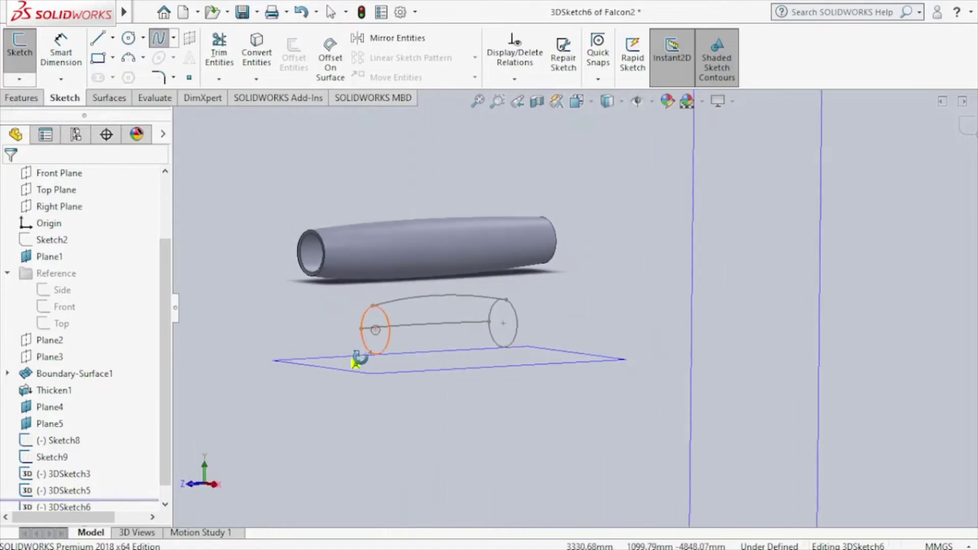
pyautogui.click(374, 354)
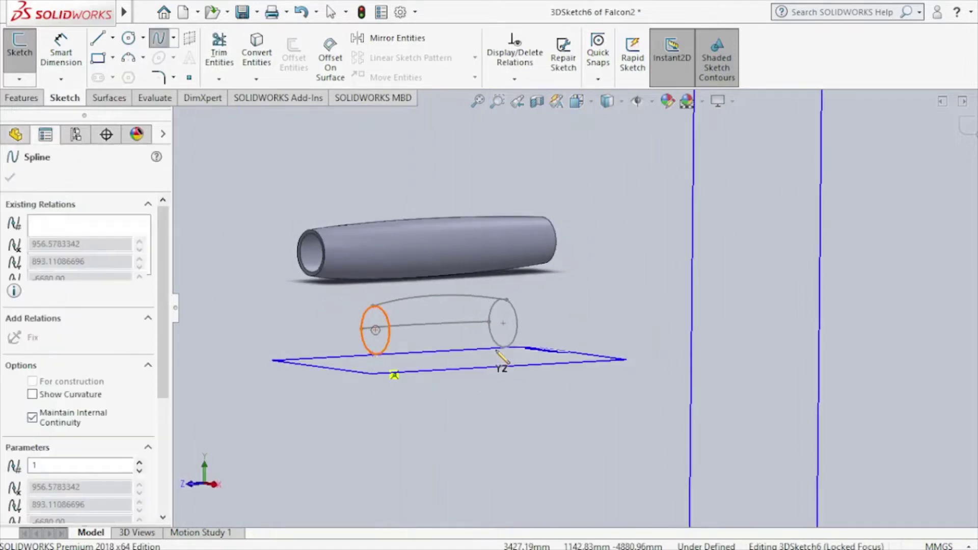
pyautogui.click(504, 347)
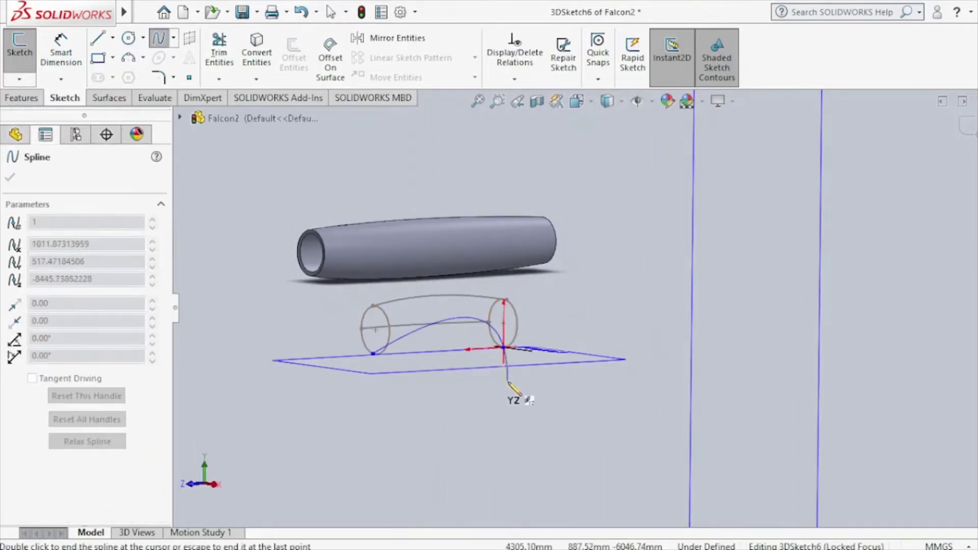
pyautogui.press('Escape')
# Step: From the Right view, bend the bottom spline downward into a curve and finish the sketch
pyautogui.moveTo(509, 383); pyautogui.dragTo(475, 317, button='middle')
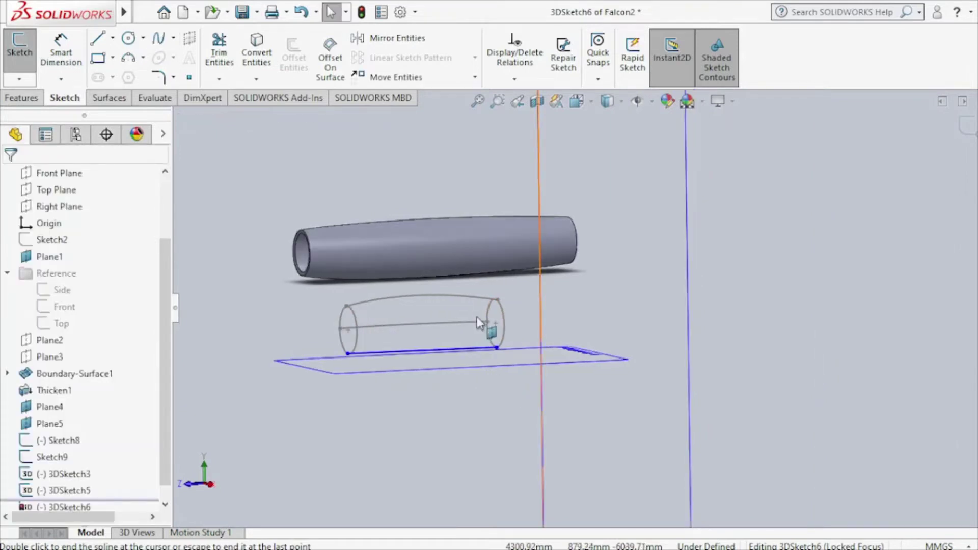
pyautogui.click(586, 105)
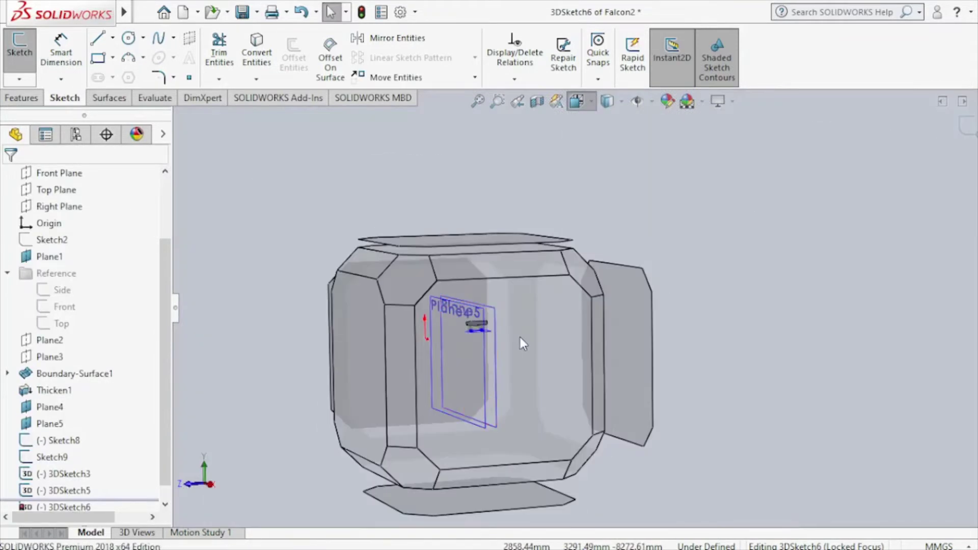
pyautogui.click(518, 337)
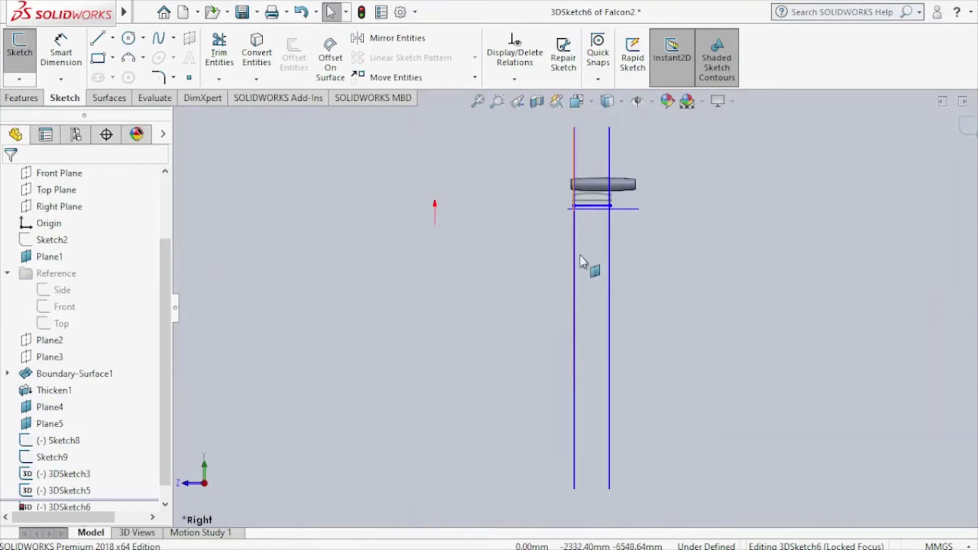
pyautogui.scroll(-5, 607, 218)
pyautogui.scroll(-6, 616, 222)
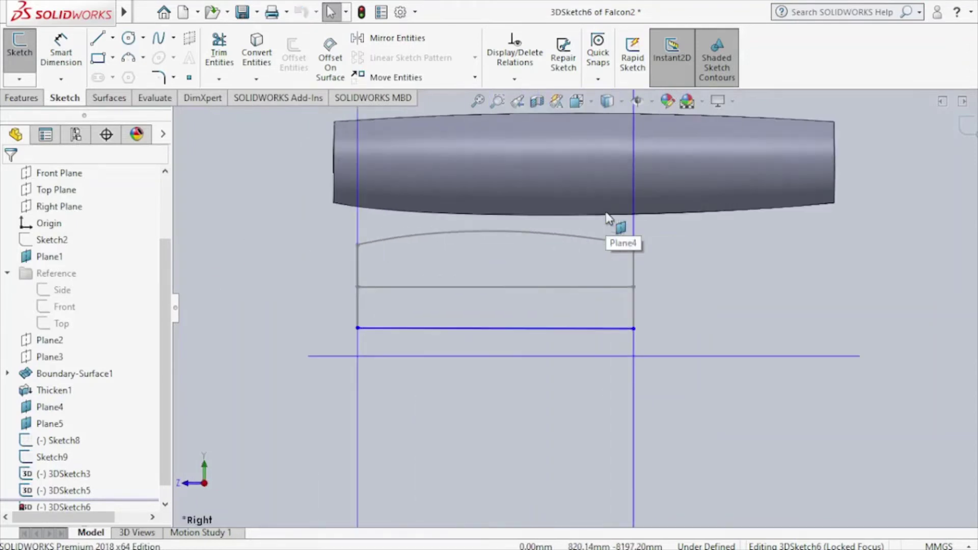
pyautogui.click(471, 330)
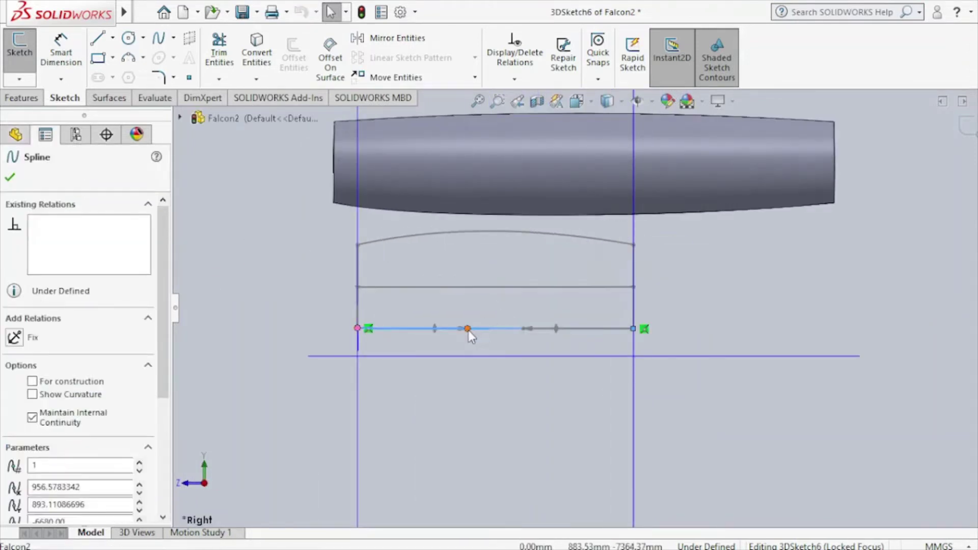
pyautogui.moveTo(469, 330); pyautogui.dragTo(457, 354)
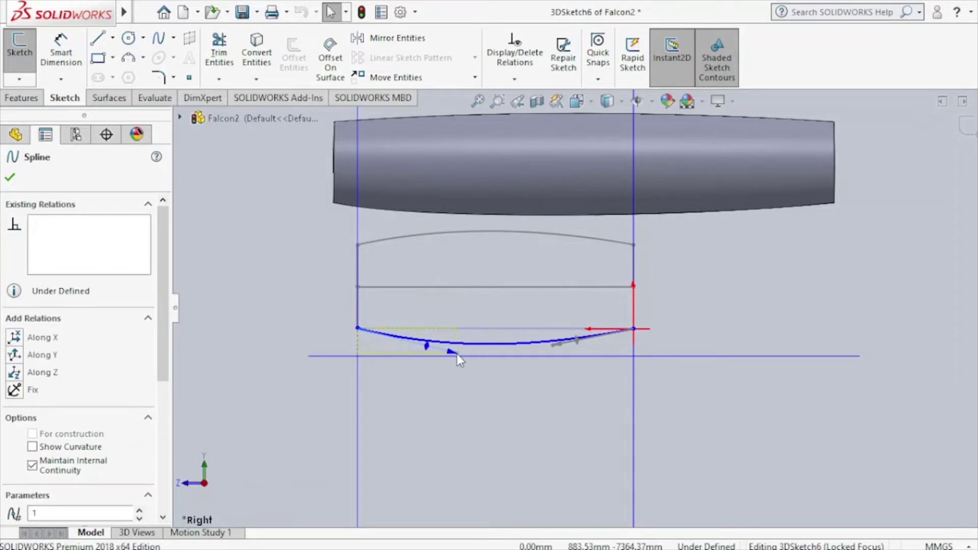
pyautogui.click(961, 136)
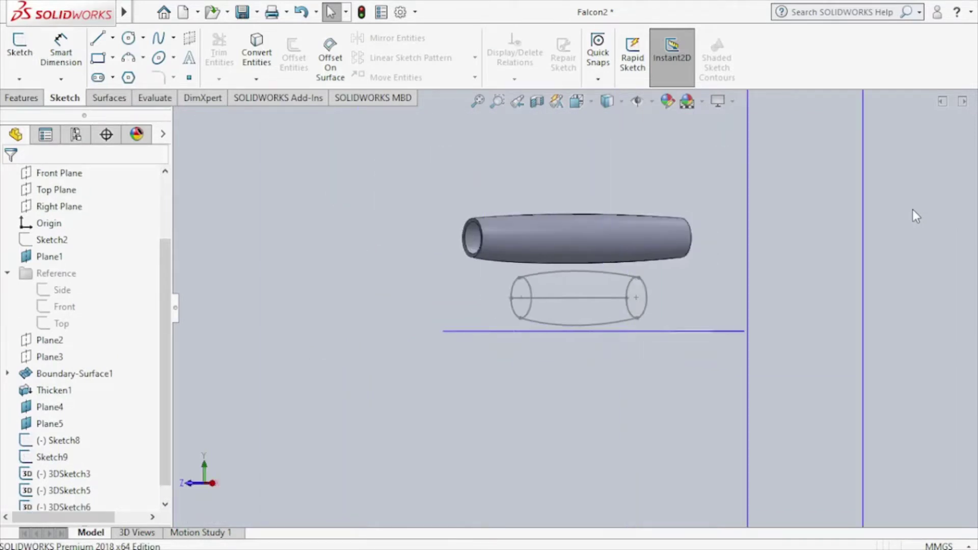
pyautogui.hotkey('ctrl', '7')
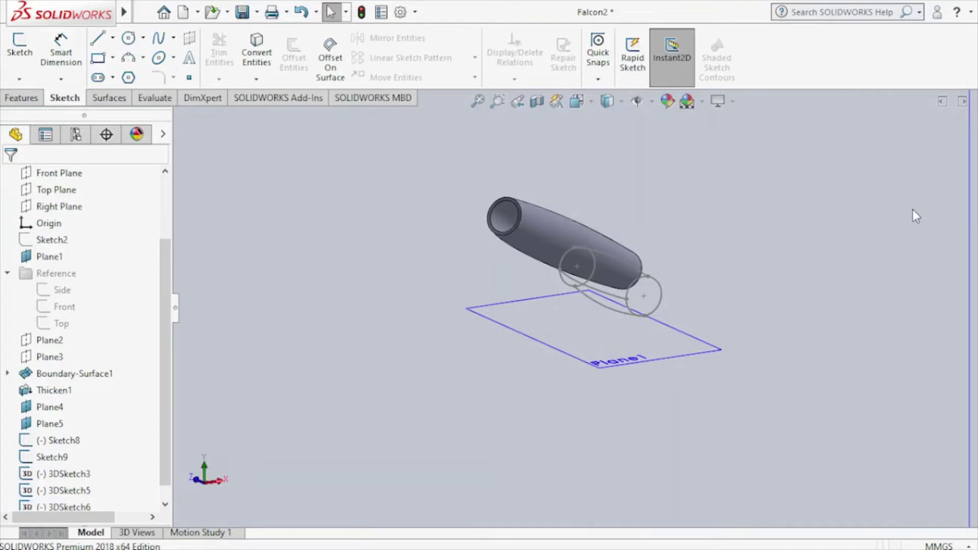
pyautogui.hotkey('ctrl', '7')
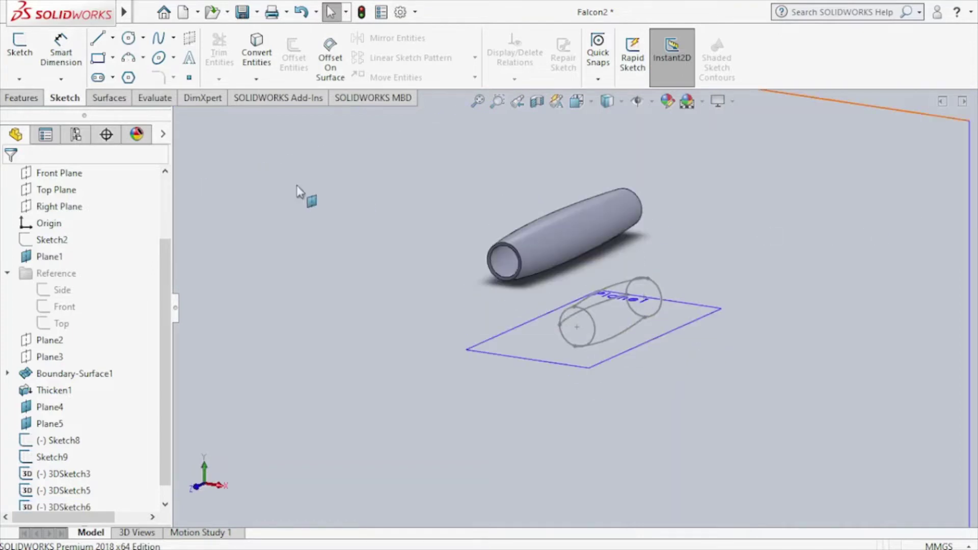
# Step: Start 3DSketch7 with a spline from the circle's edge to the sketch origin
pyautogui.click(21, 80)
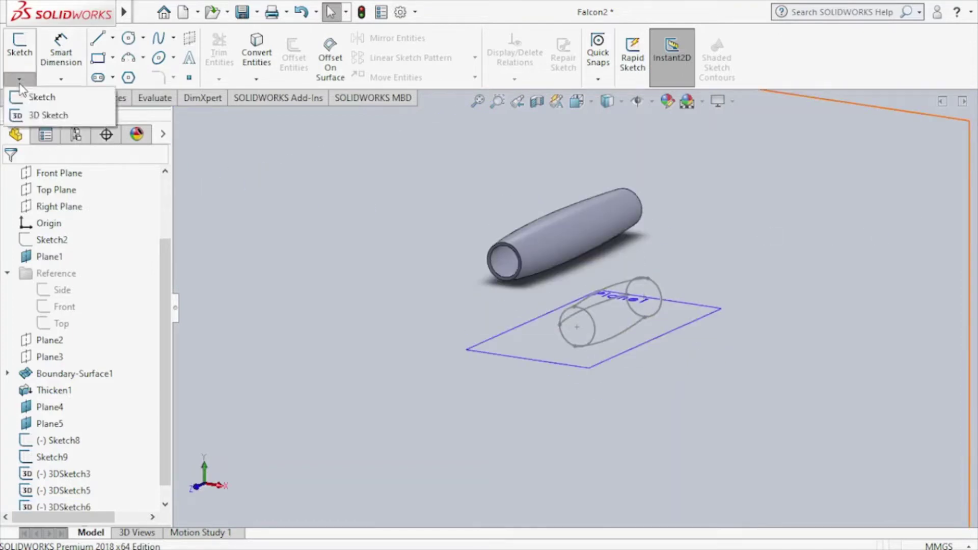
pyautogui.click(46, 114)
pyautogui.click(158, 39)
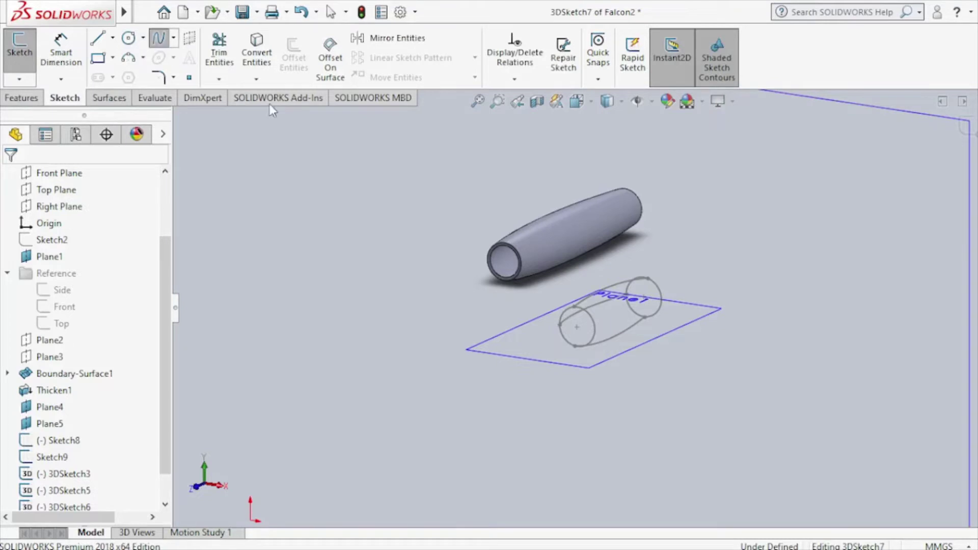
pyautogui.click(595, 332)
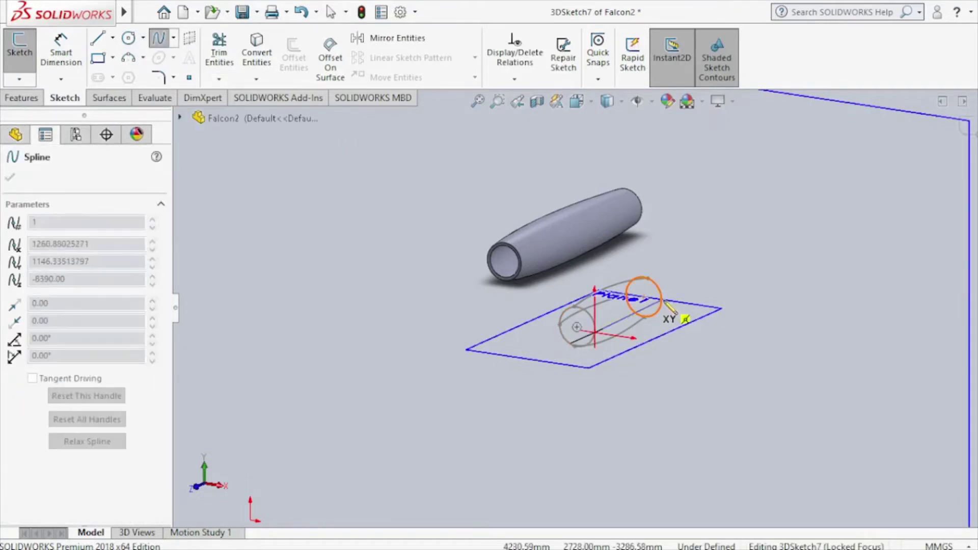
pyautogui.doubleClick(662, 301)
pyautogui.press('Escape')
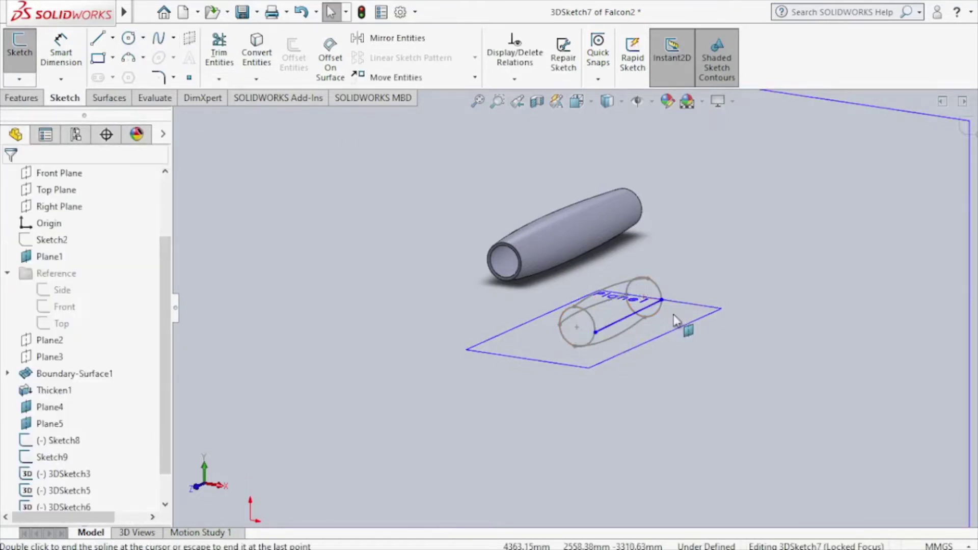
# Step: In Top view, bow the vertical spline outward to the right and exit the sketch
pyautogui.press('space')
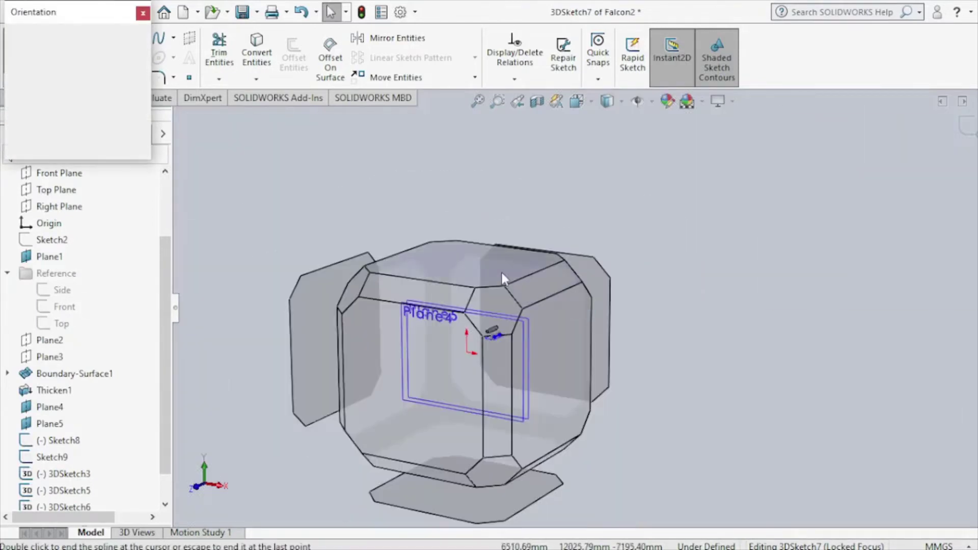
pyautogui.click(499, 271)
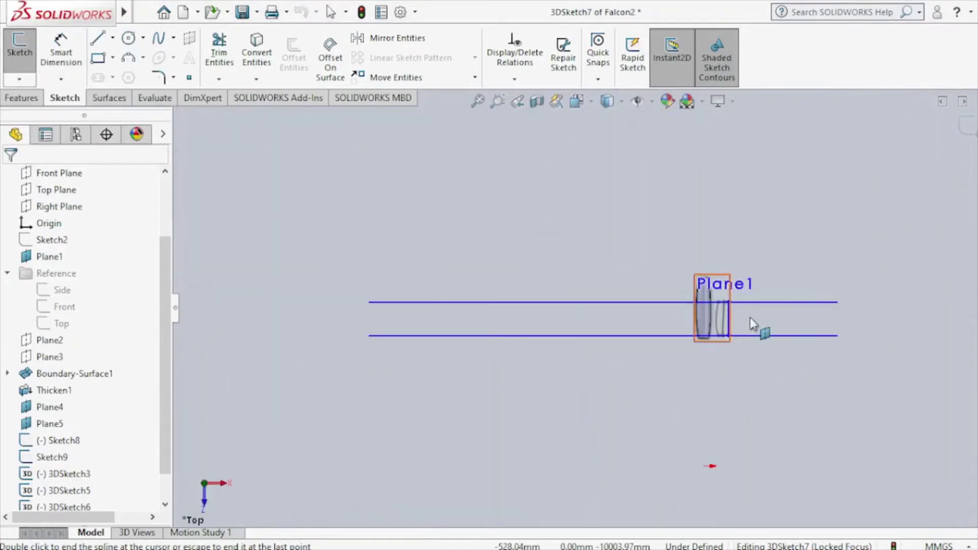
pyautogui.scroll(-5, 678, 318)
pyautogui.scroll(-2, 636, 305)
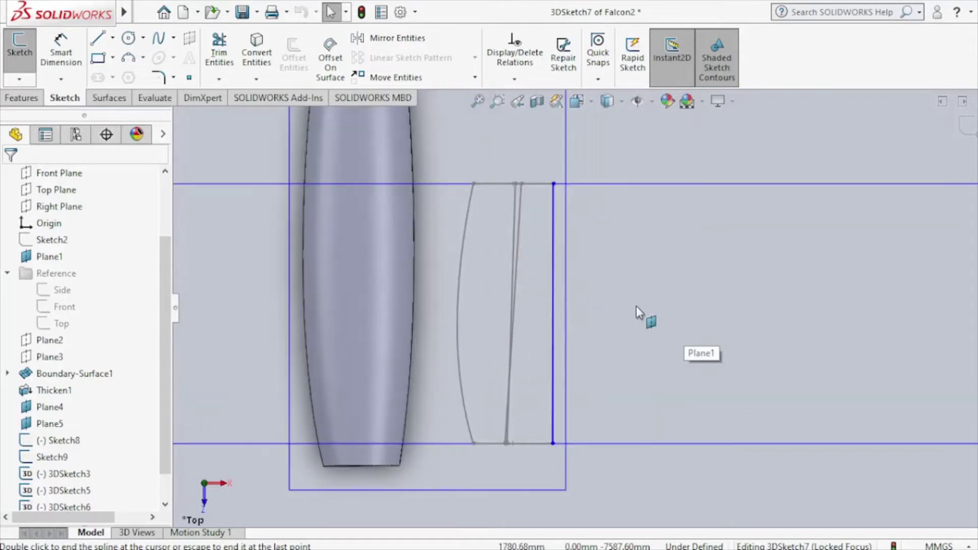
pyautogui.moveTo(565, 306); pyautogui.dragTo(572, 318, button='middle')
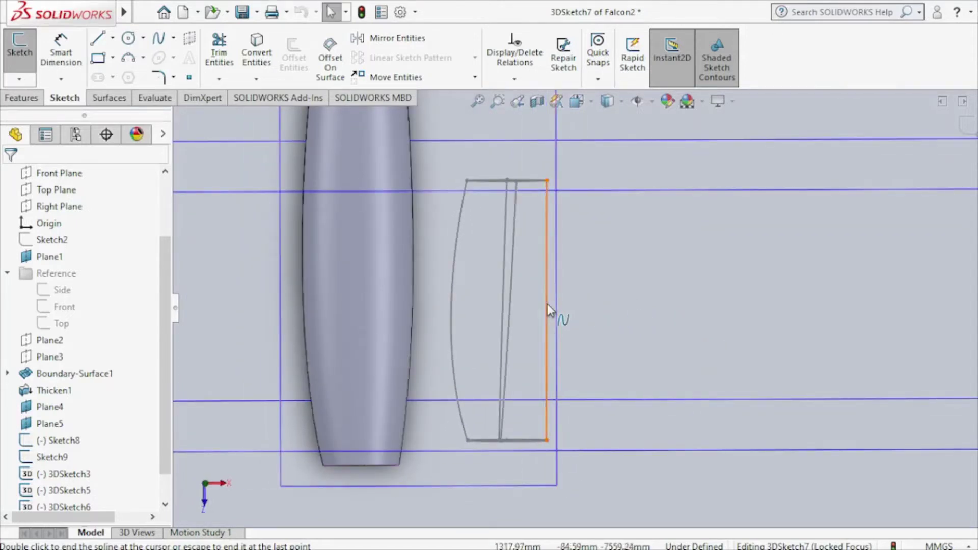
pyautogui.doubleClick(548, 305)
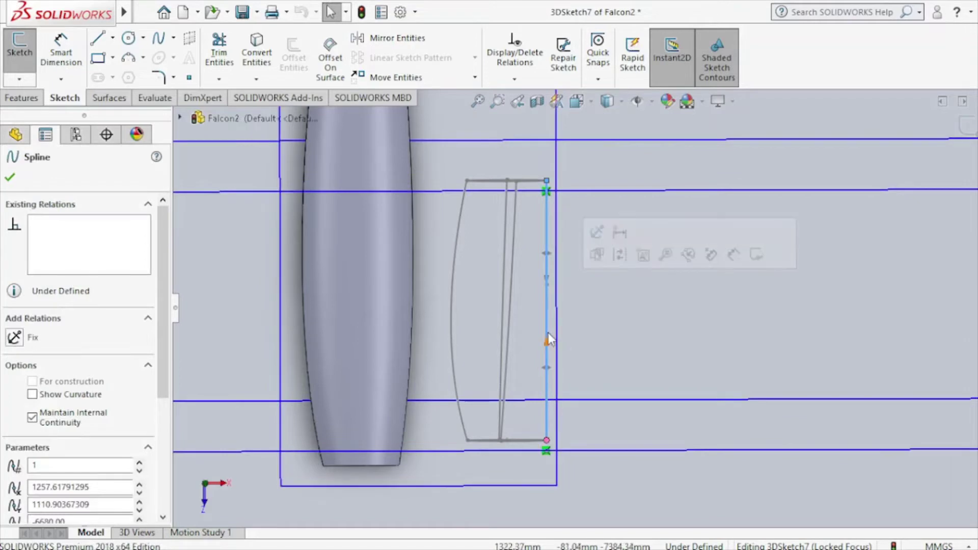
pyautogui.moveTo(548, 333); pyautogui.dragTo(570, 336)
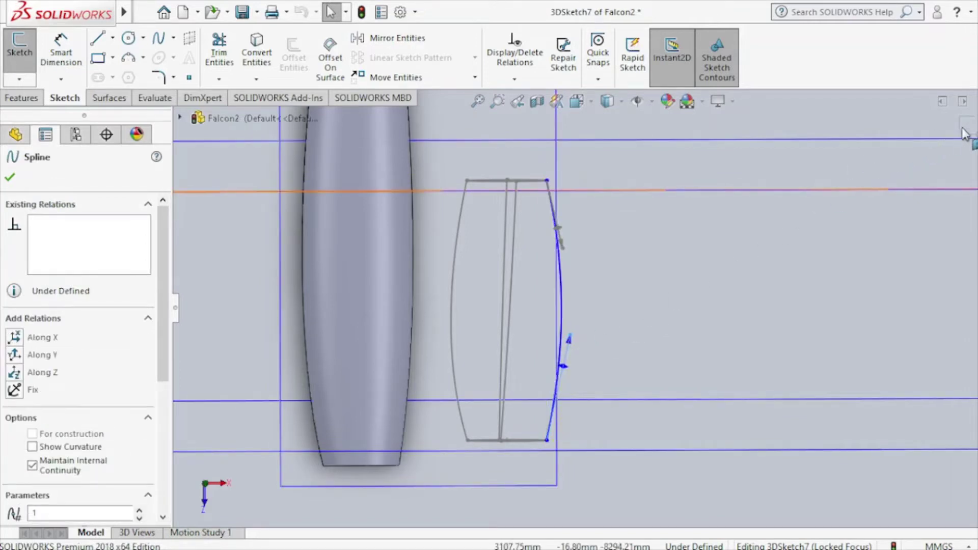
pyautogui.hotkey('ctrl', 'b')
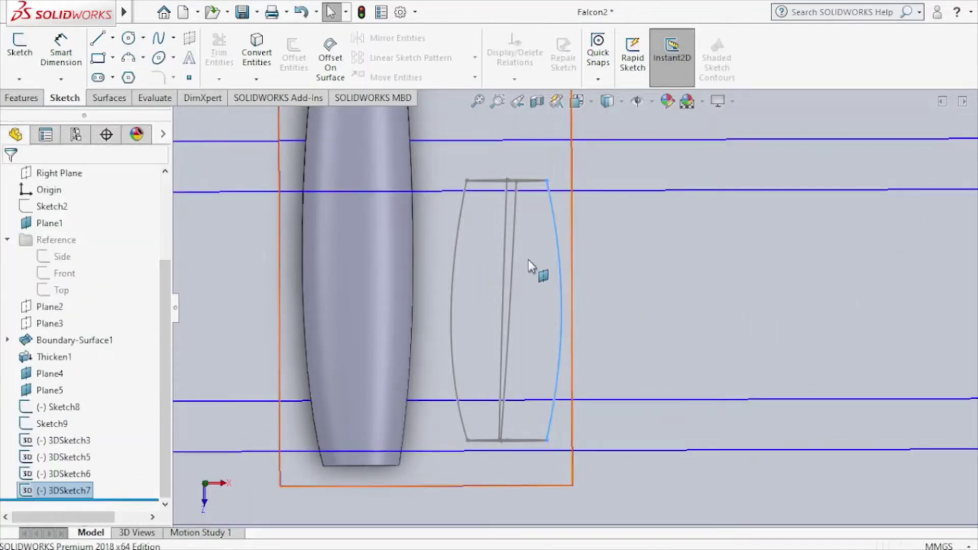
pyautogui.moveTo(543, 311)
pyautogui.mouseDown(button='middle')
pyautogui.moveTo(461, 191)
pyautogui.moveTo(328, 210)
pyautogui.moveTo(417, 258)
pyautogui.moveTo(419, 275)
pyautogui.mouseUp(button='middle')
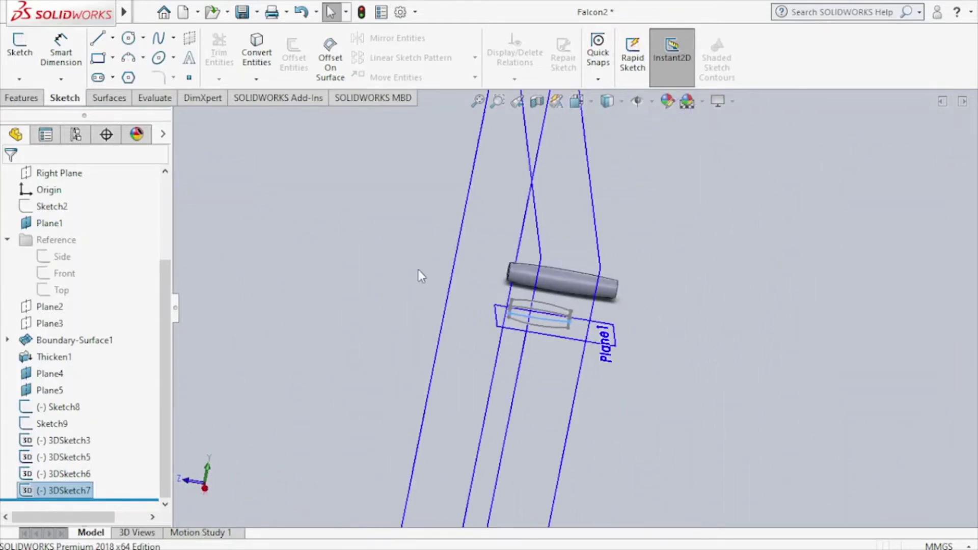
pyautogui.scroll(-3, 537, 336)
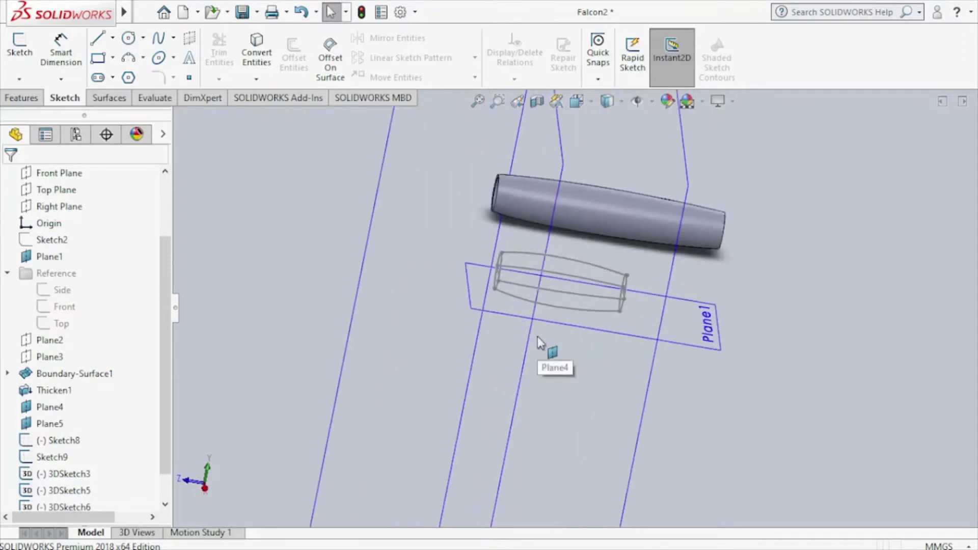
pyautogui.moveTo(537, 336)
pyautogui.mouseDown(button='middle')
pyautogui.moveTo(524, 272)
pyautogui.moveTo(557, 265)
pyautogui.moveTo(562, 285)
pyautogui.mouseUp(button='middle')
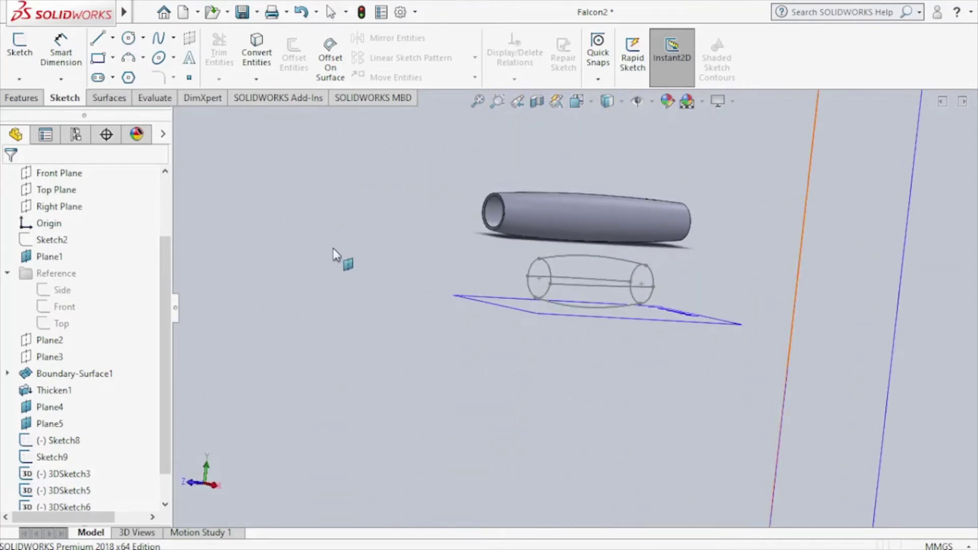
# Step: Create Plane6 parallel to the Right Plane through Point2@Sketch8
pyautogui.click(22, 98)
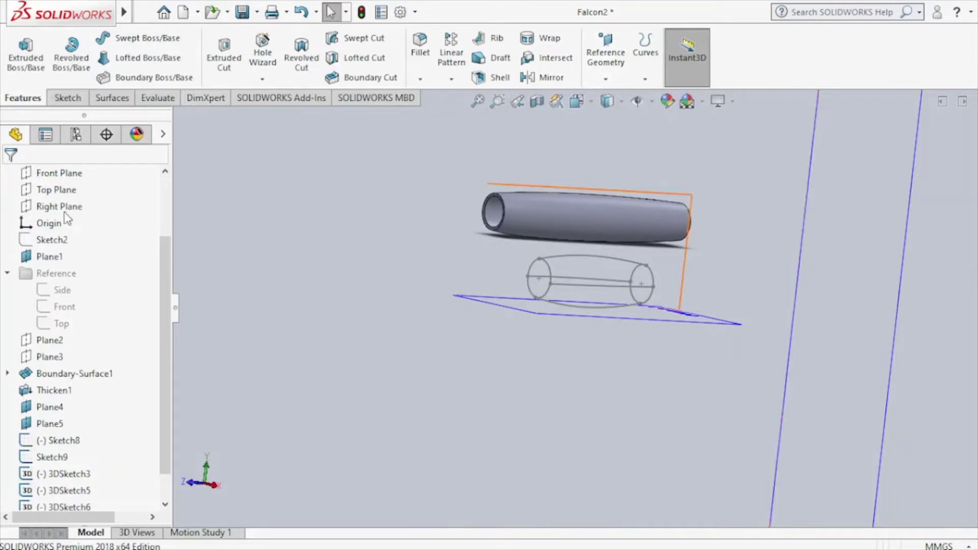
pyautogui.click(59, 209)
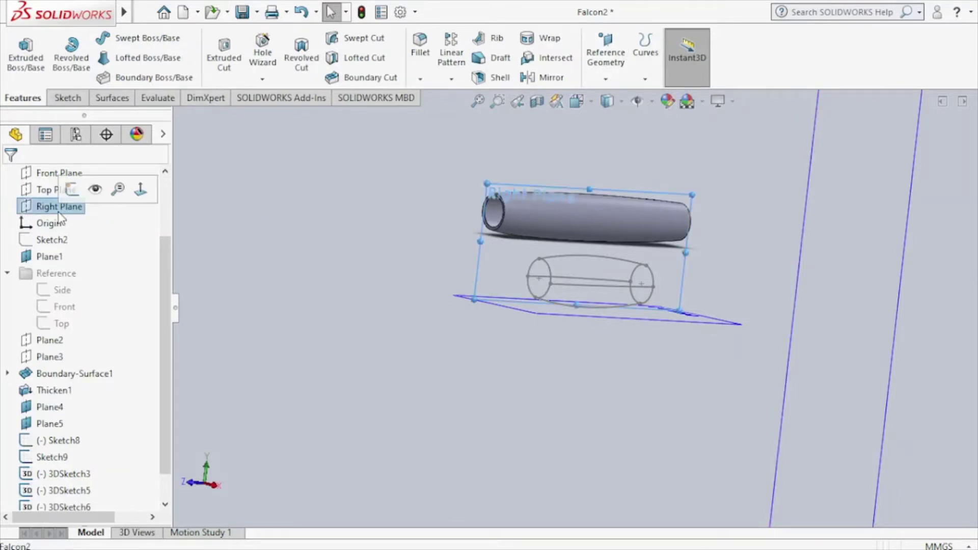
pyautogui.click(606, 79)
pyautogui.click(613, 98)
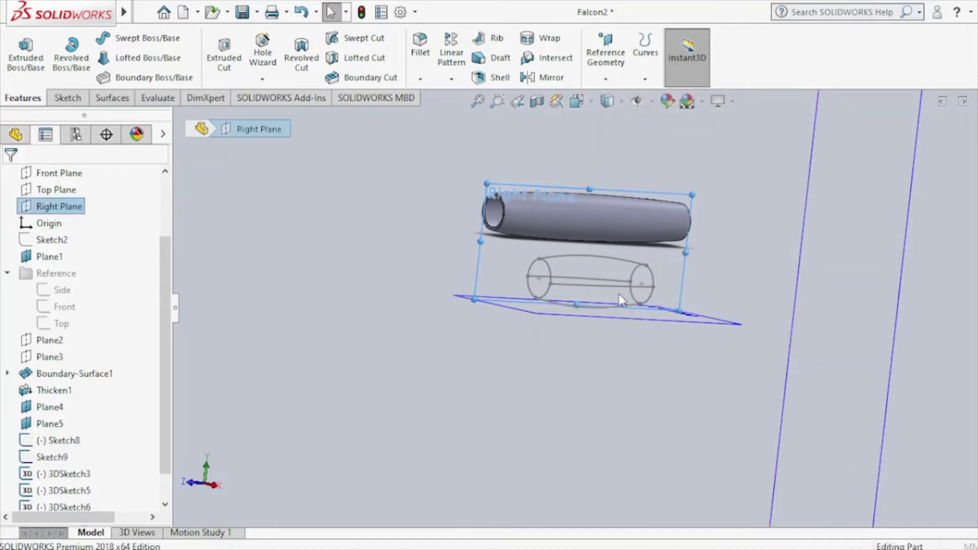
pyautogui.click(539, 279)
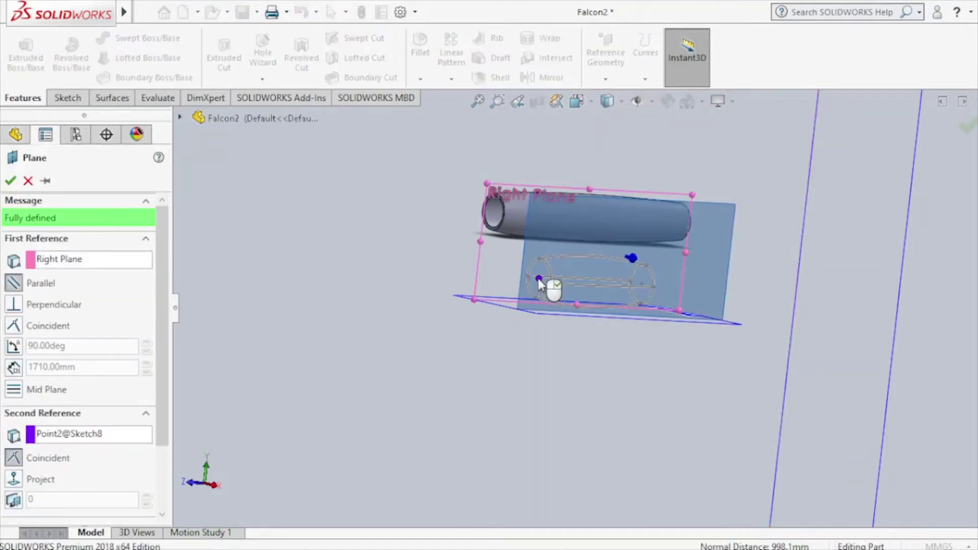
pyautogui.click(12, 181)
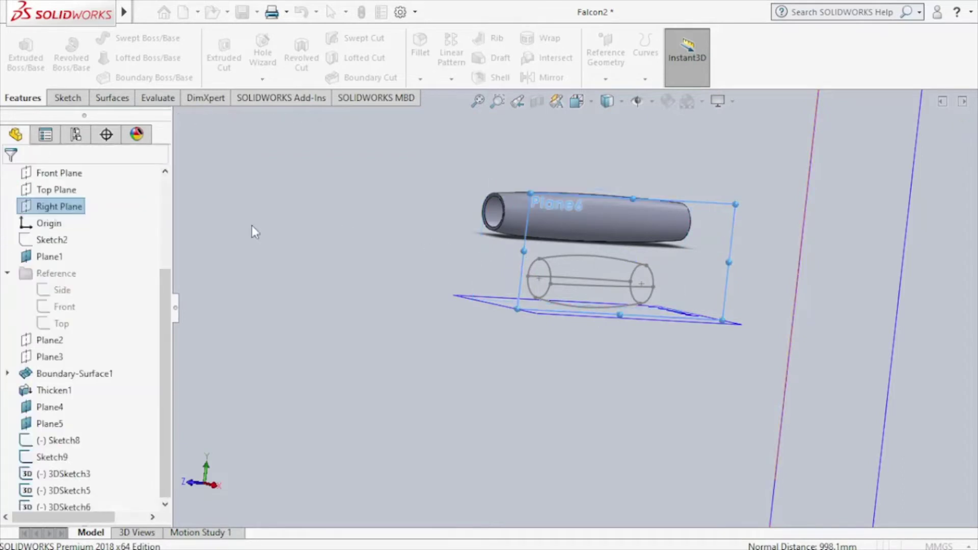
pyautogui.click(67, 97)
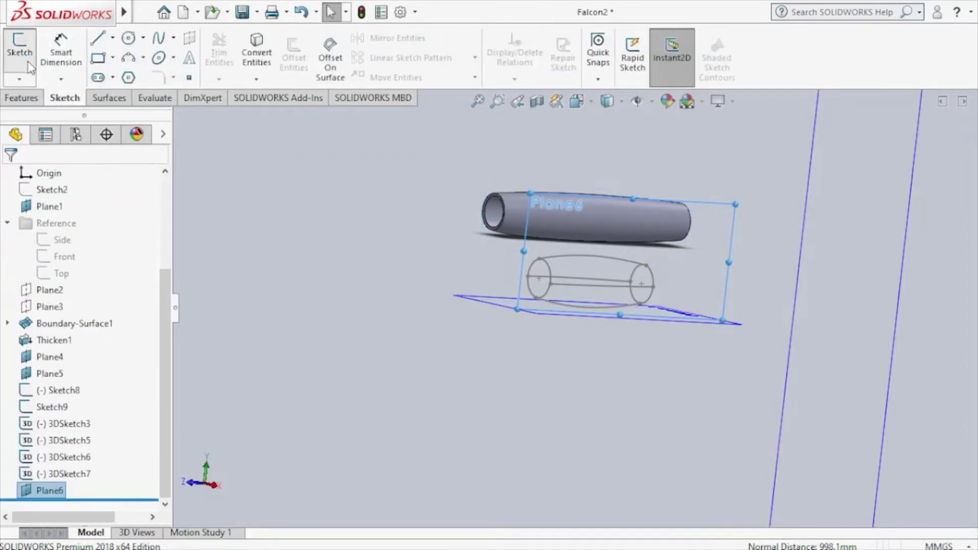
# Step: Convert the upper profile arc into a new sketch on Plane6
pyautogui.click(20, 51)
pyautogui.click(586, 256)
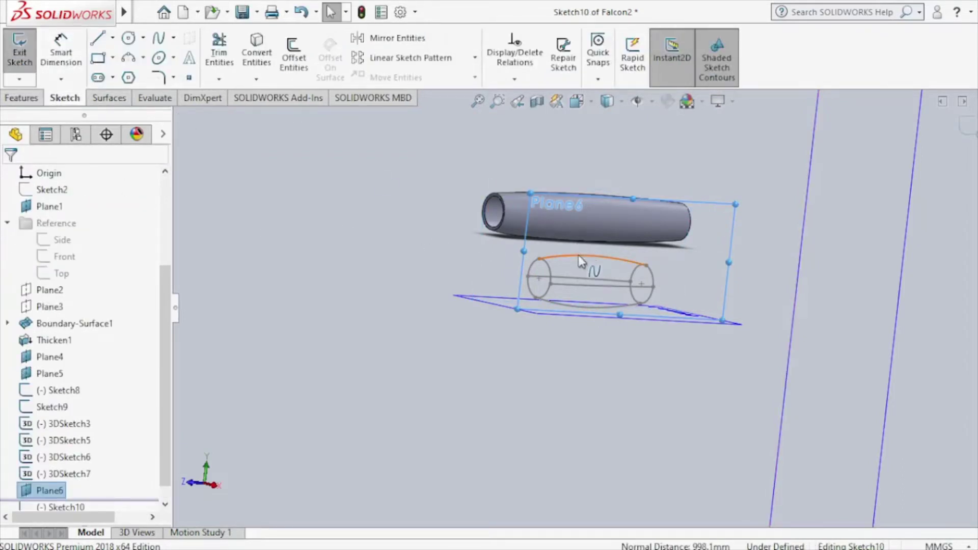
pyautogui.click(256, 56)
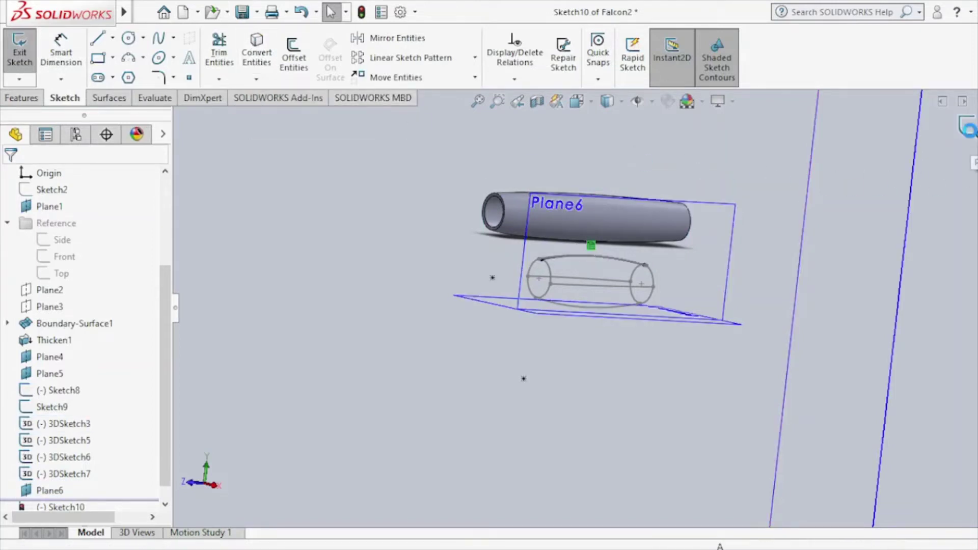
pyautogui.click(966, 126)
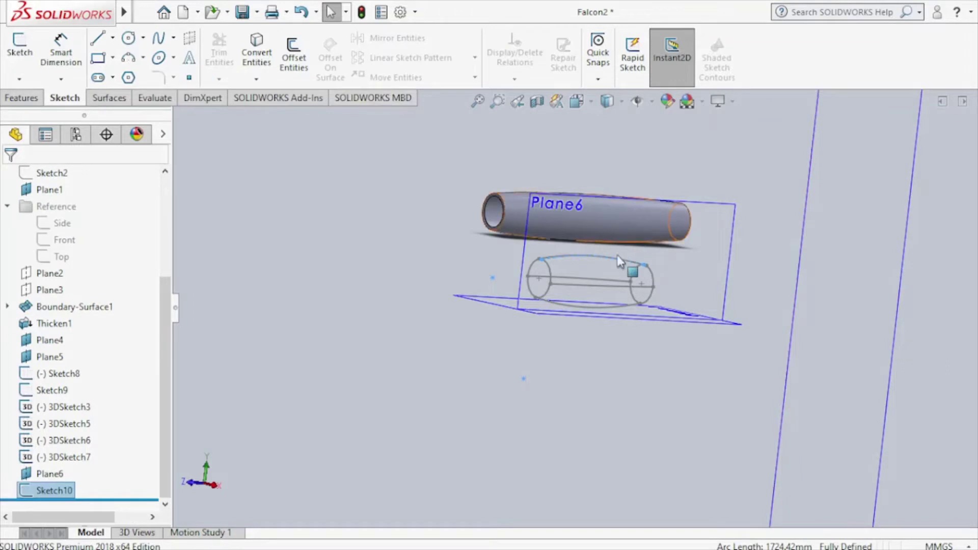
# Step: Create a second Plane6 sketch holding the converted lower curve of 3DSketch6, then close it
pyautogui.moveTo(627, 265); pyautogui.dragTo(610, 304, button='middle')
pyautogui.scroll(-5, 610, 304)
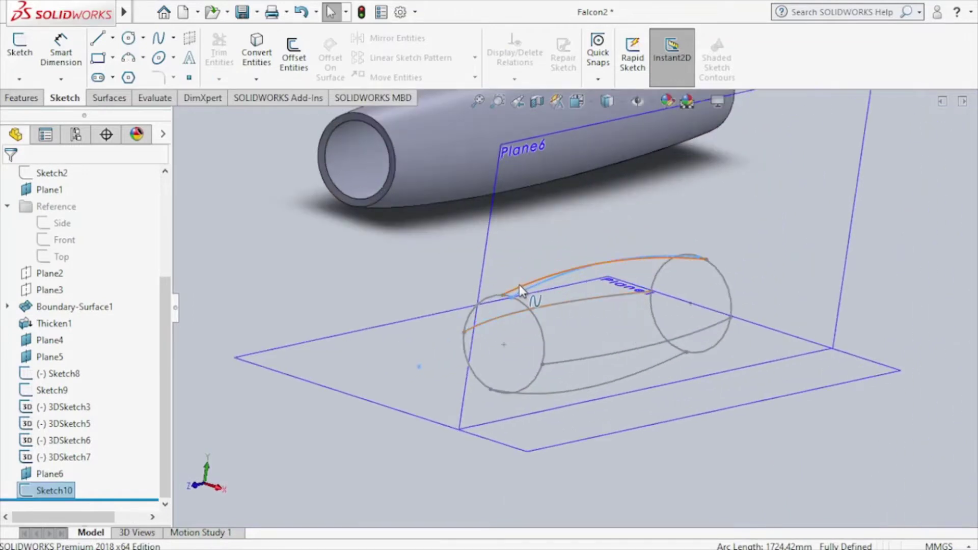
pyautogui.click(518, 285)
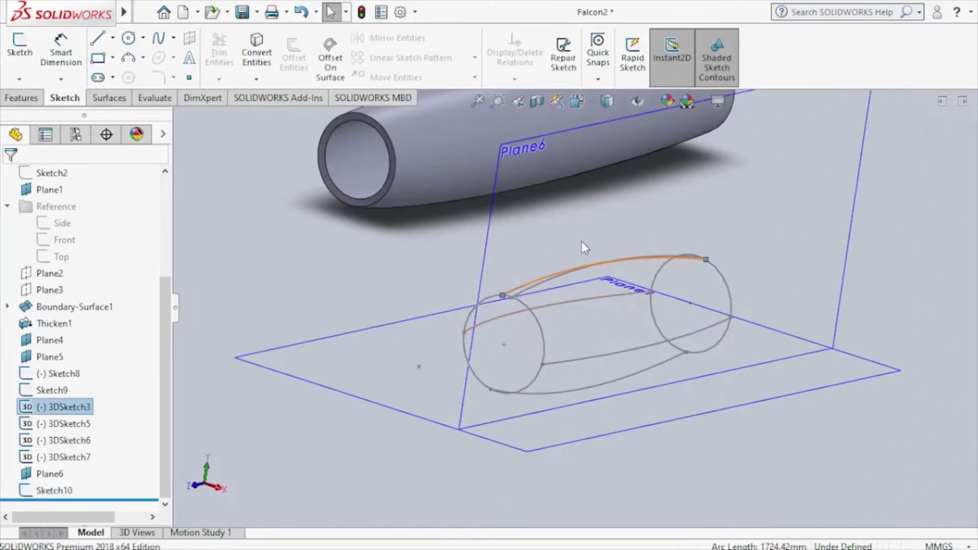
pyautogui.click(489, 242)
pyautogui.click(555, 191)
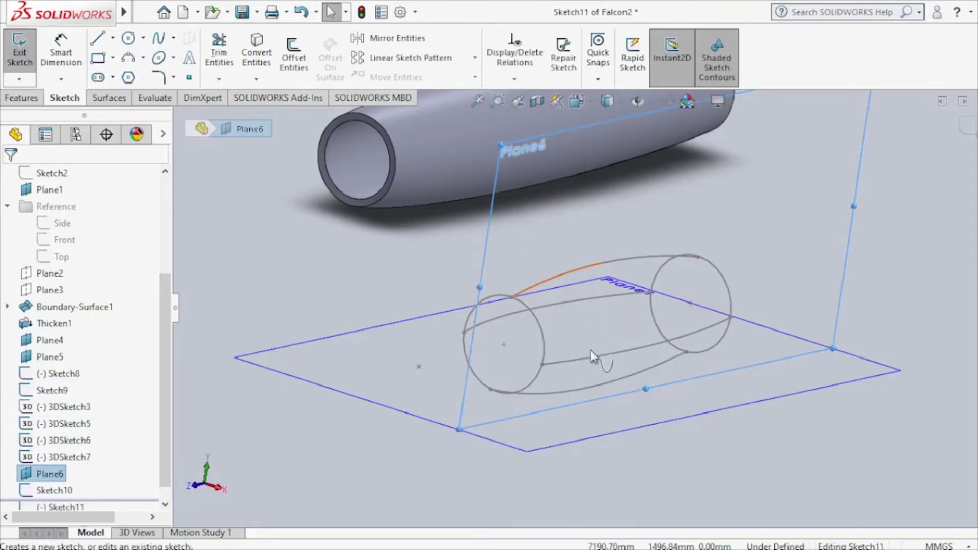
pyautogui.click(606, 385)
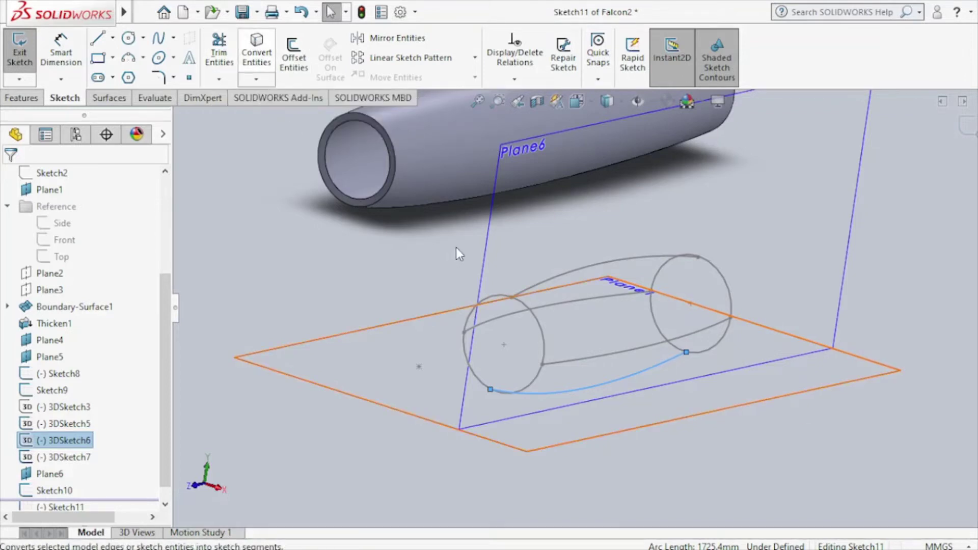
pyautogui.scroll(2, 596, 377)
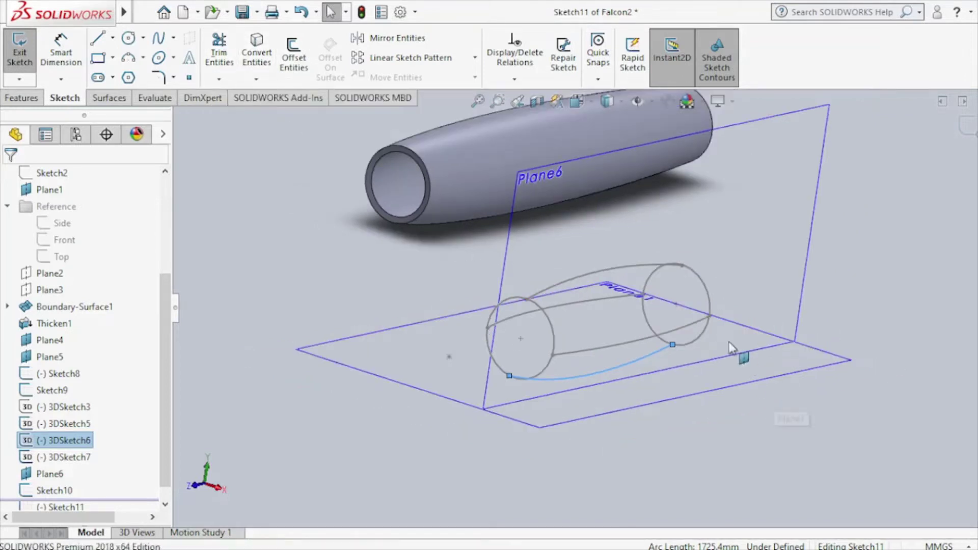
pyautogui.moveTo(653, 276)
pyautogui.mouseDown(button='middle')
pyautogui.moveTo(517, 301)
pyautogui.moveTo(541, 335)
pyautogui.mouseUp(button='middle')
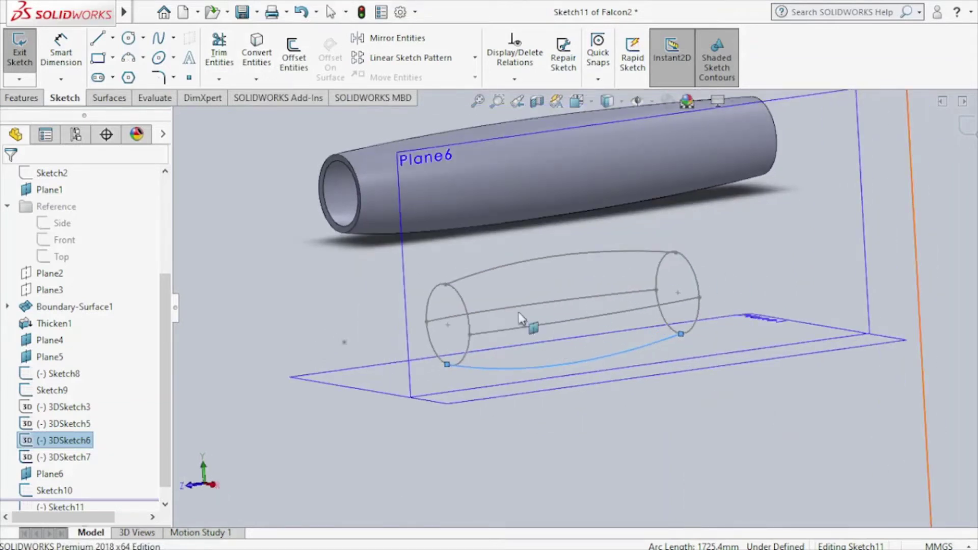
pyautogui.click(255, 58)
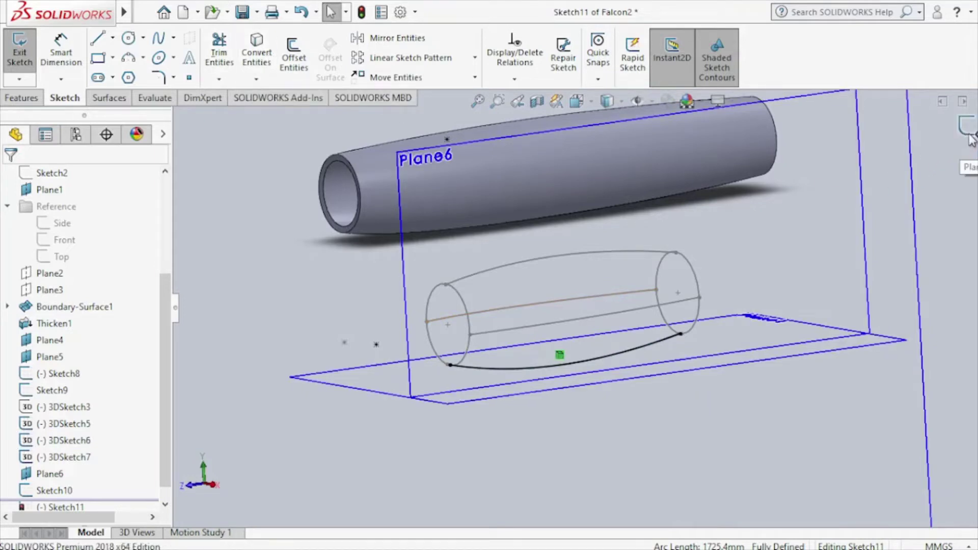
pyautogui.click(954, 154)
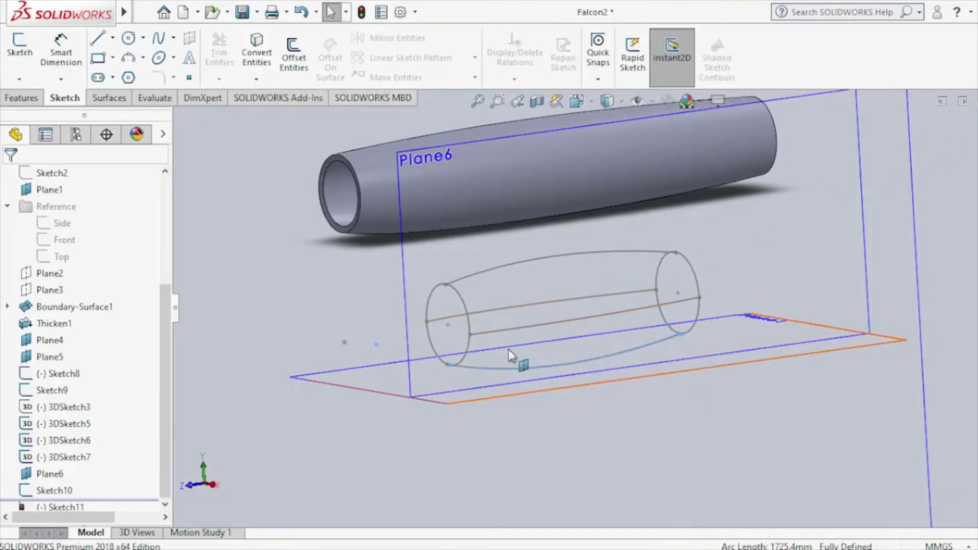
# Step: Edit Sketch10 and delete all existing relations on the upper parabola
pyautogui.scroll(-5, 508, 349)
pyautogui.moveTo(508, 349); pyautogui.dragTo(518, 350, button='middle')
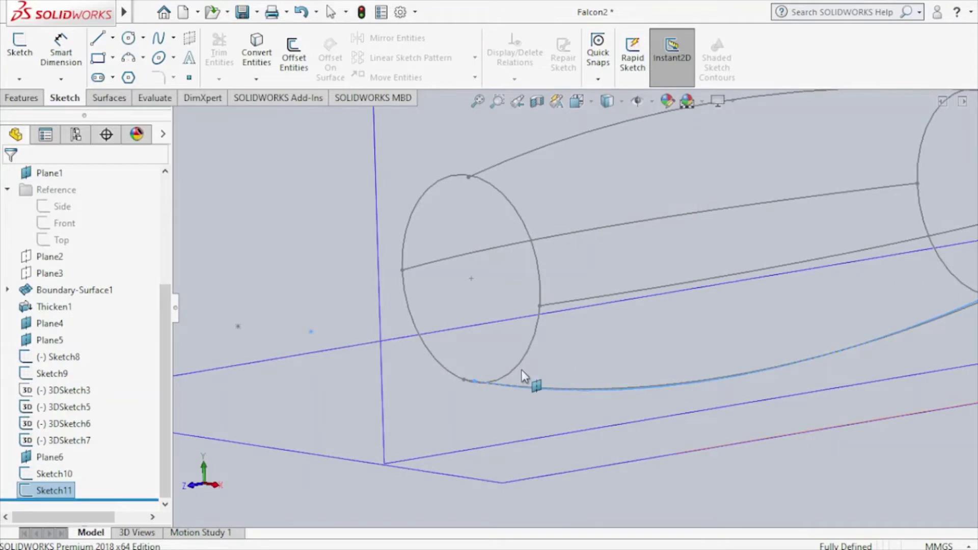
pyautogui.scroll(-2, 487, 370)
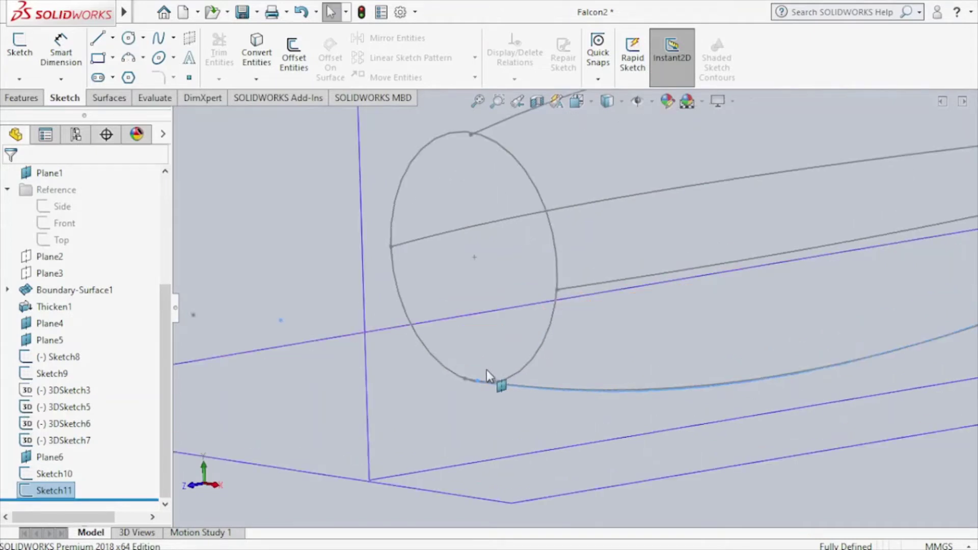
pyautogui.click(493, 133)
pyautogui.click(534, 81)
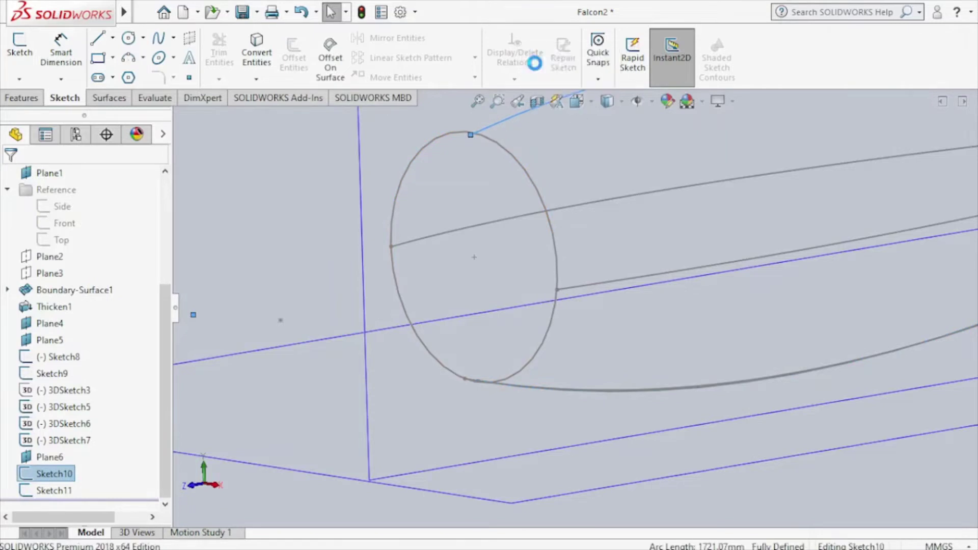
pyautogui.click(493, 133)
pyautogui.rightClick(62, 228)
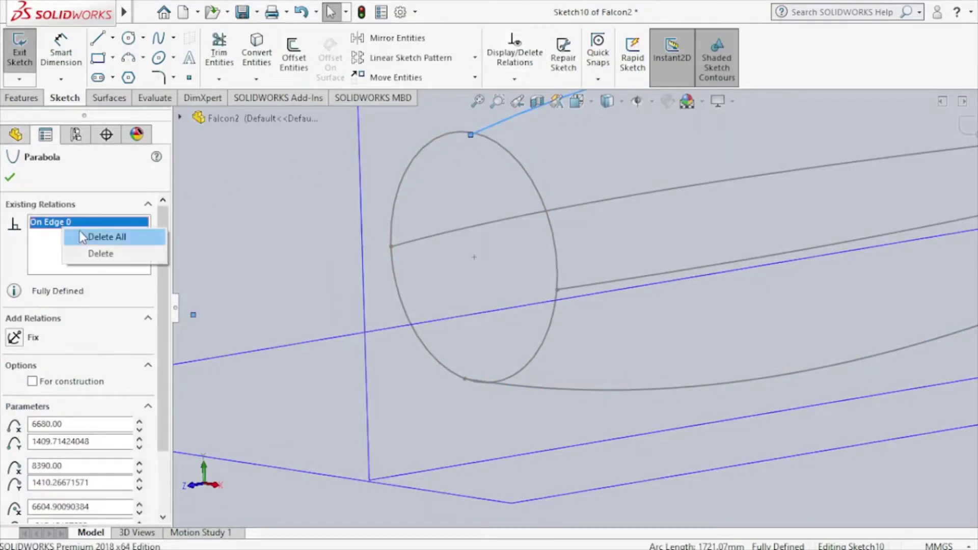
pyautogui.click(83, 238)
pyautogui.click(478, 162)
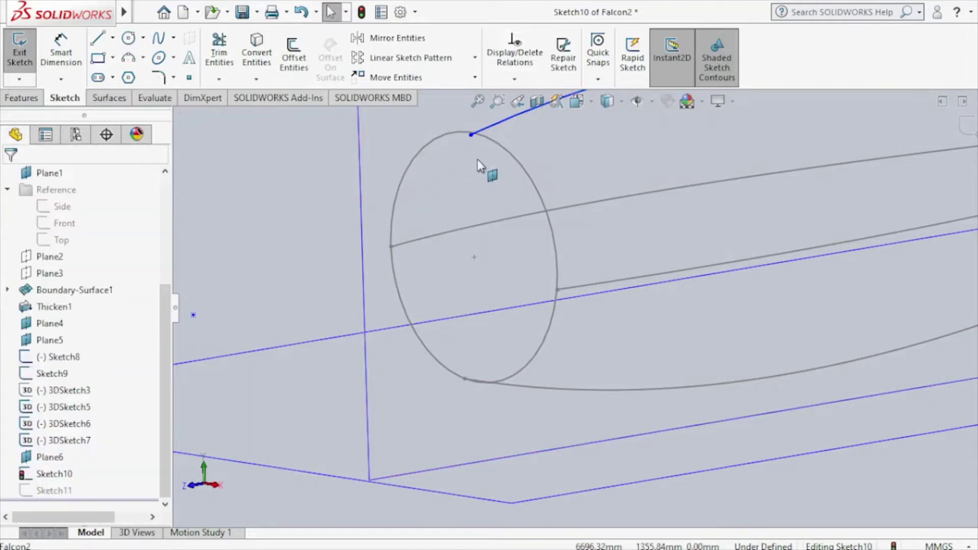
# Step: Pierce the parabola's front endpoint onto the front ellipse
pyautogui.click(479, 137)
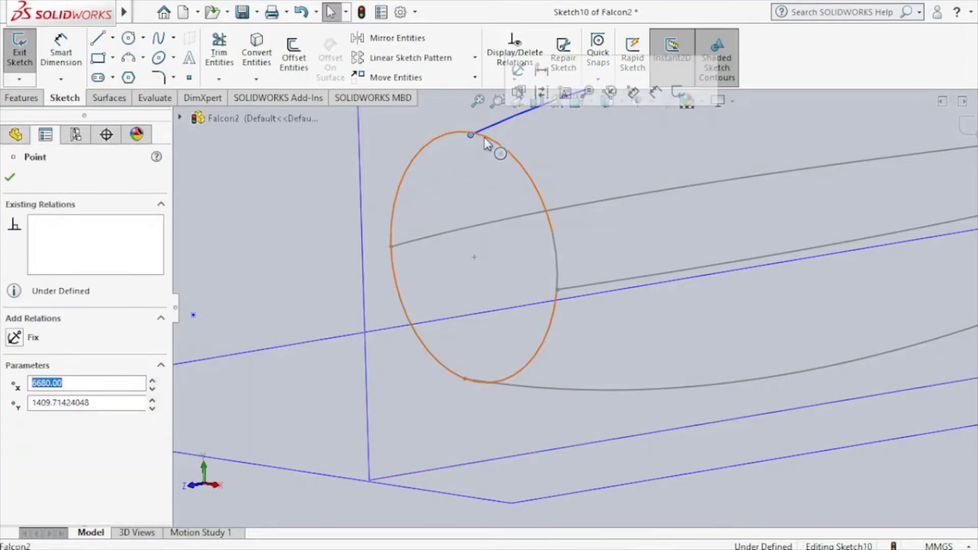
pyautogui.keyDown('ctrl'); pyautogui.click(485, 140); pyautogui.keyUp('ctrl')
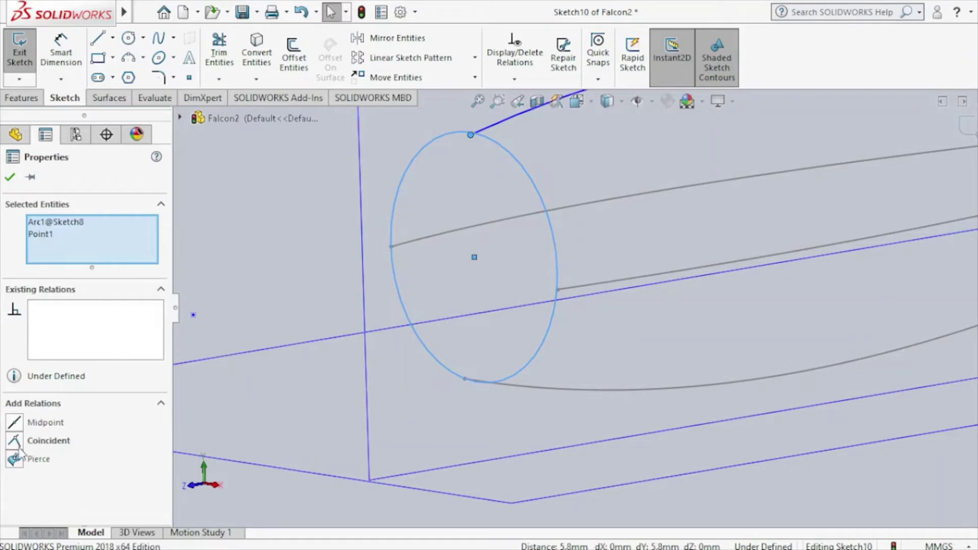
pyautogui.click(15, 459)
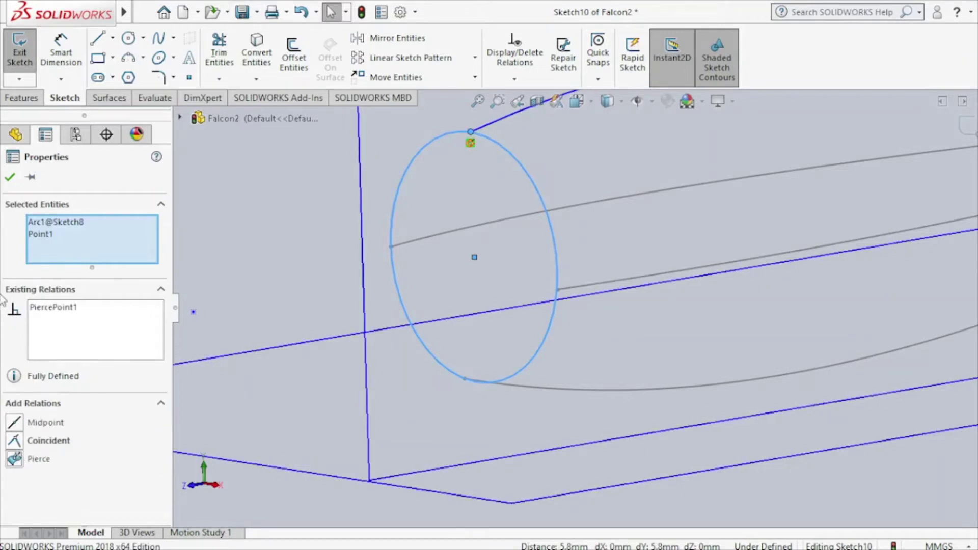
pyautogui.click(10, 176)
# Step: Pierce the parabola's rear endpoint onto the rear ellipse and close Sketch10
pyautogui.scroll(1, 593, 243)
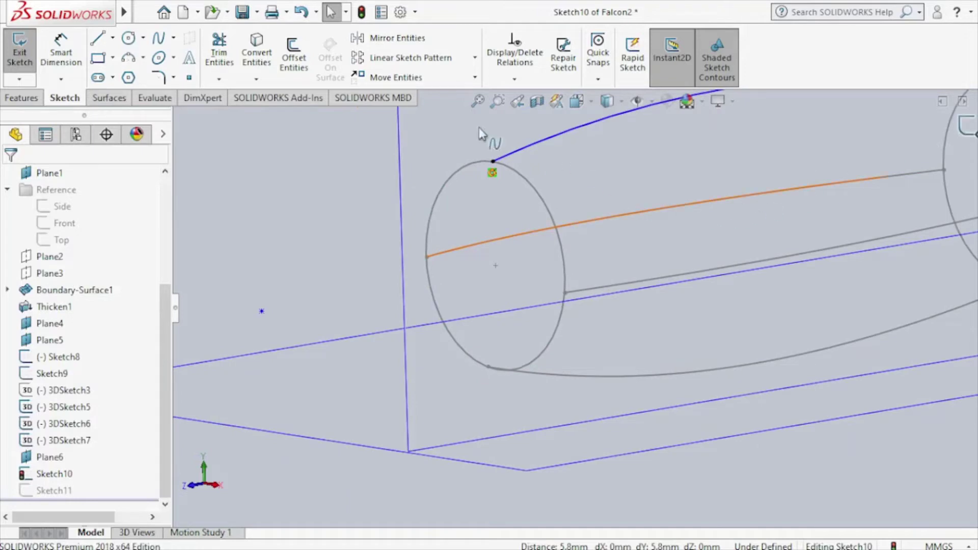
pyautogui.scroll(3, 764, 197)
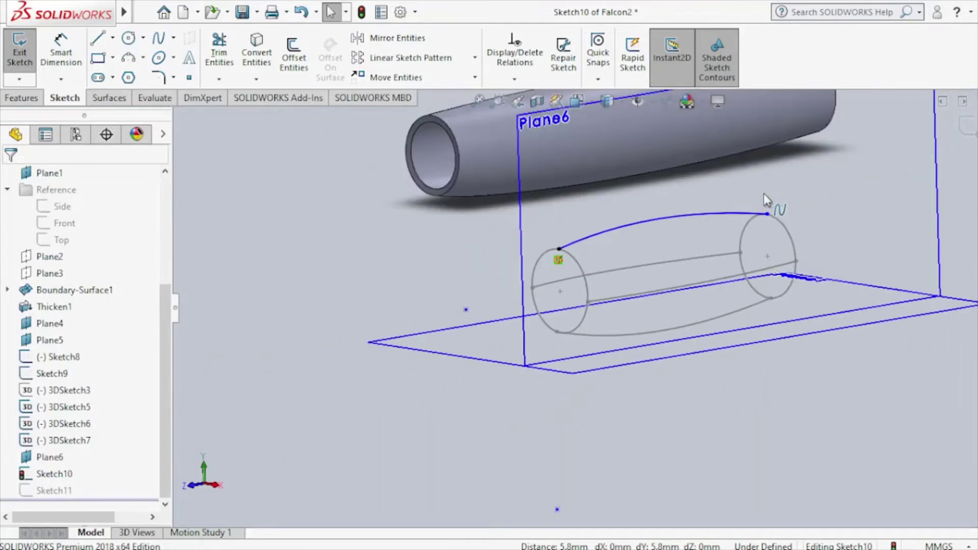
pyautogui.scroll(-2, 759, 204)
pyautogui.scroll(-3, 753, 219)
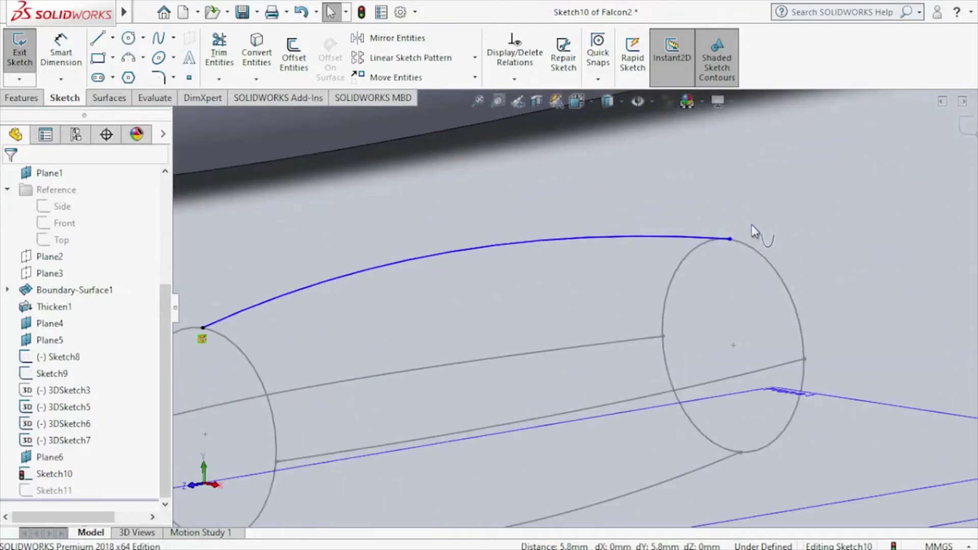
pyautogui.click(730, 239)
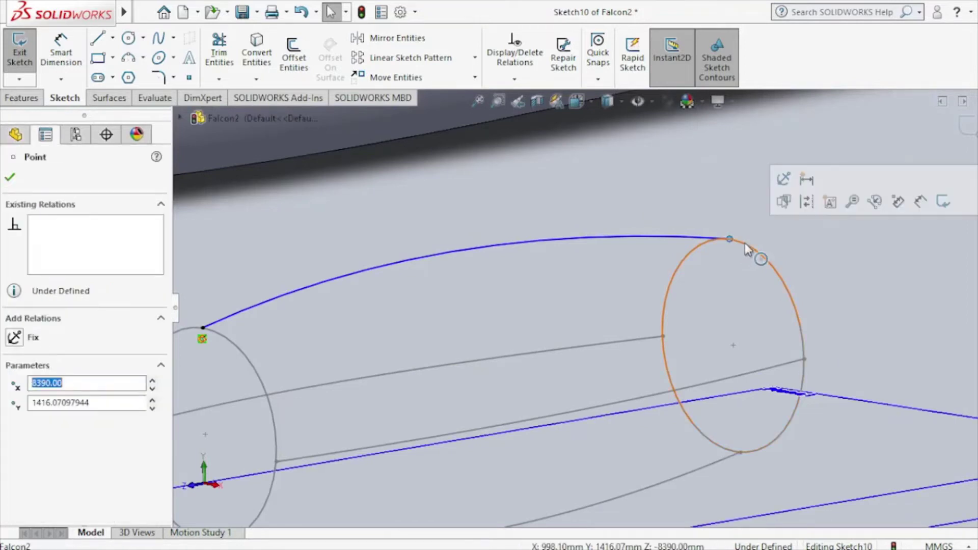
pyautogui.press('Escape')
pyautogui.keyDown('ctrl'); pyautogui.click(747, 250); pyautogui.keyUp('ctrl')
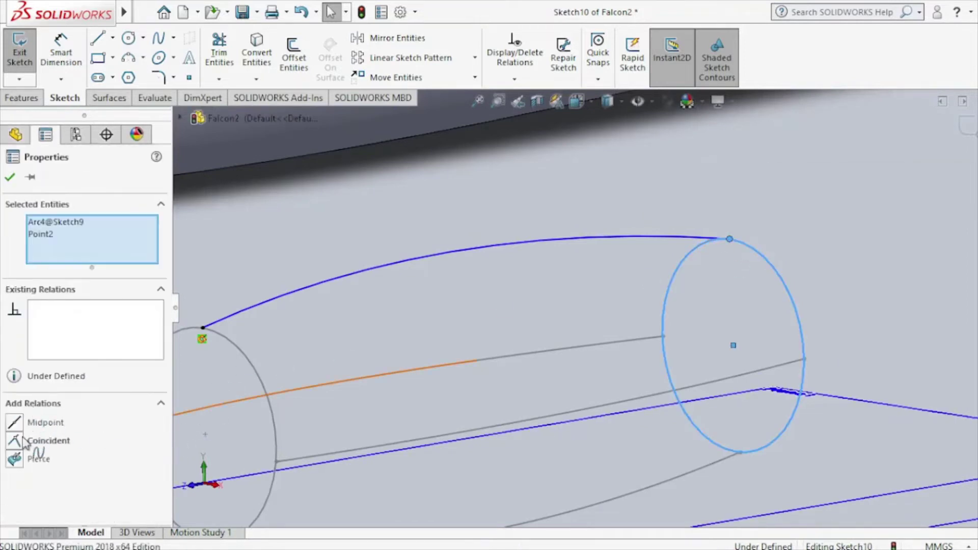
pyautogui.click(15, 460)
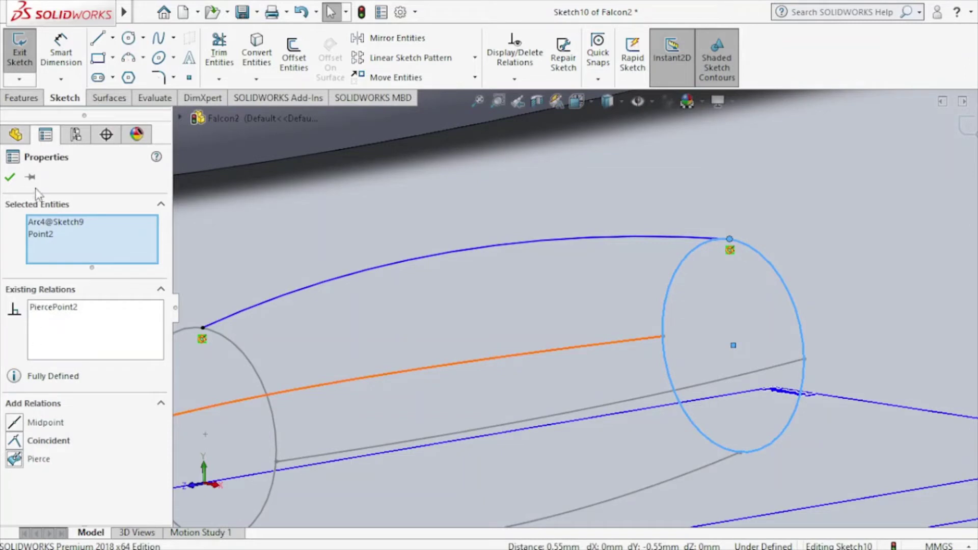
pyautogui.click(10, 176)
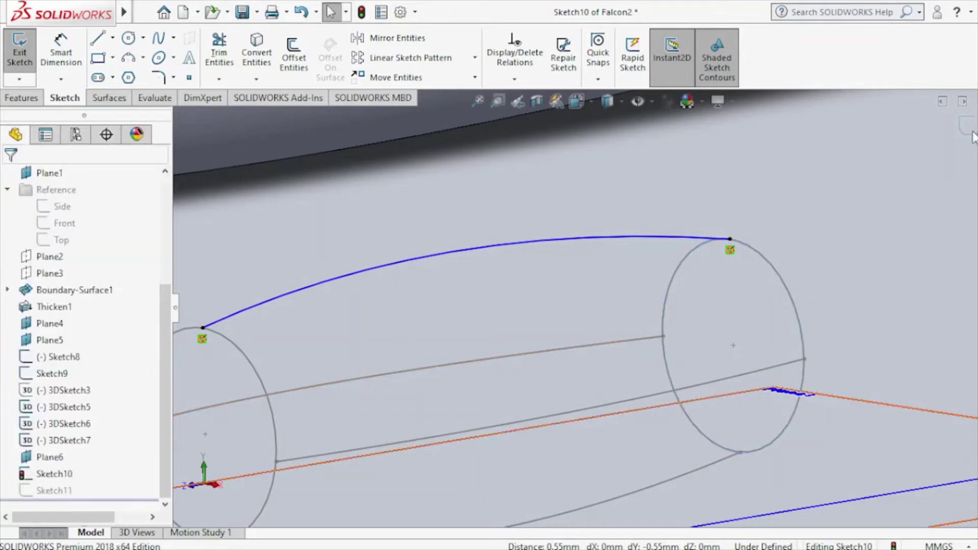
pyautogui.hotkey('ctrl', 'b')
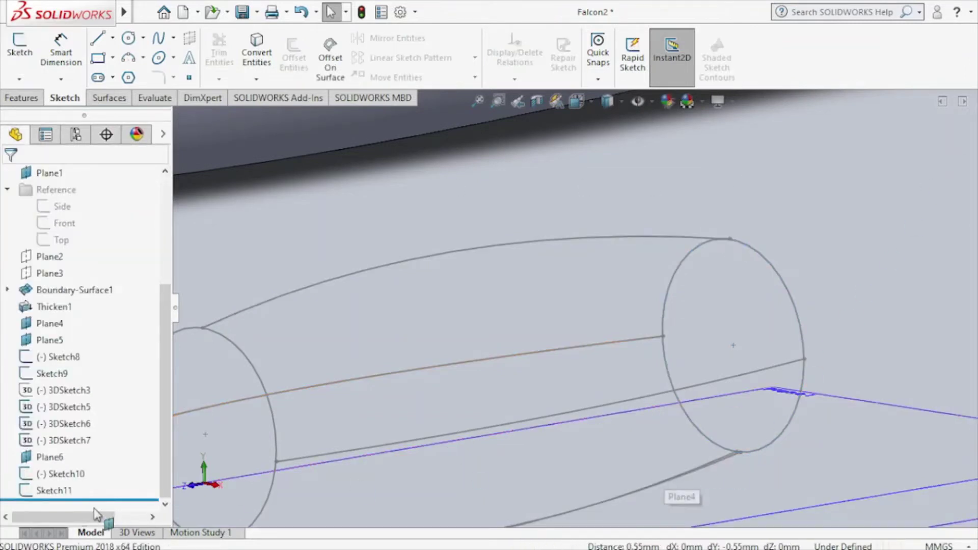
pyautogui.click(55, 491)
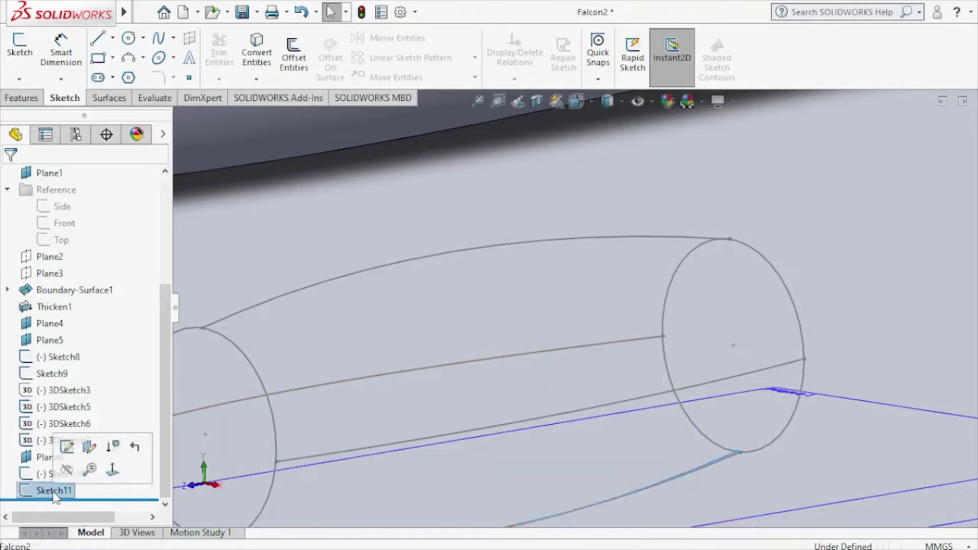
# Step: Edit Sketch11, remove the lower parabola's On Edge relation, and select its endpoint with the end circle
pyautogui.click(67, 447)
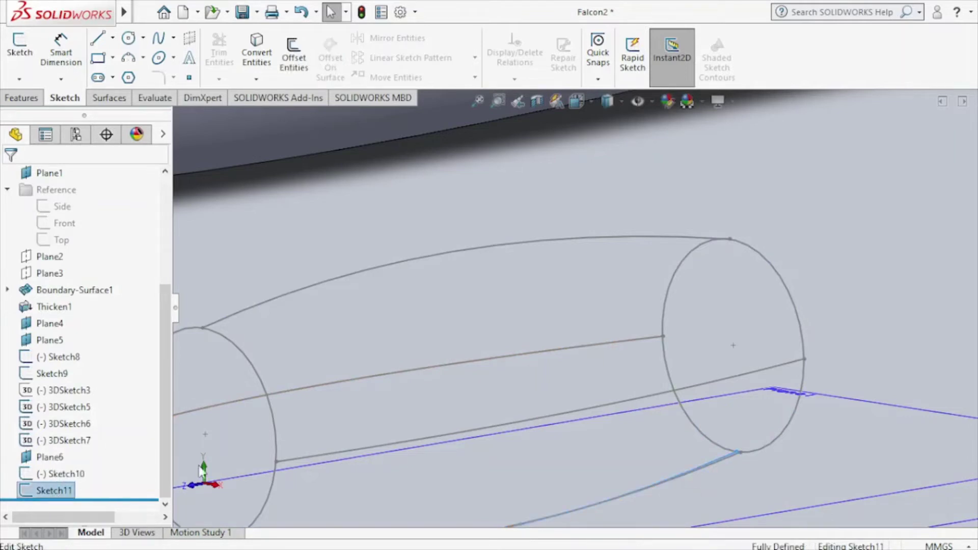
pyautogui.click(723, 460)
pyautogui.rightClick(70, 224)
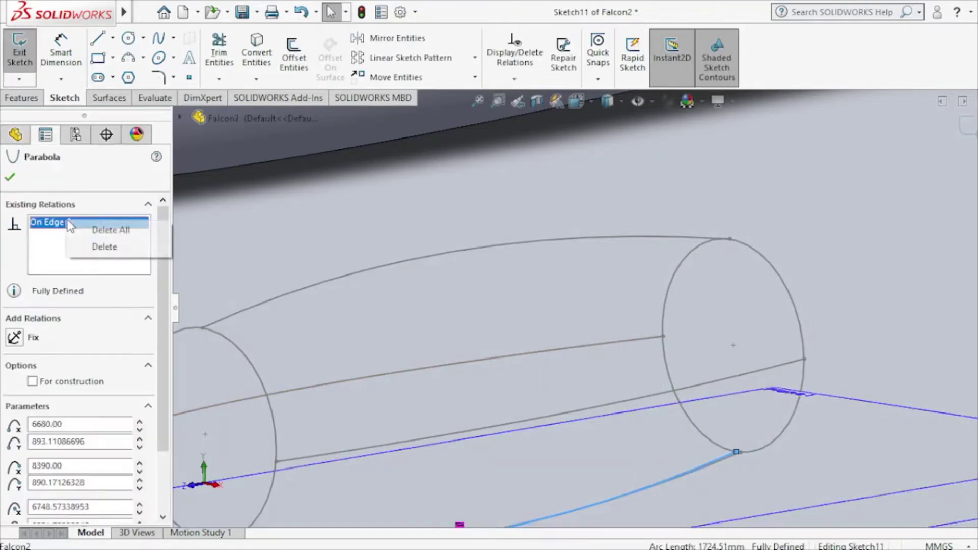
pyautogui.click(105, 246)
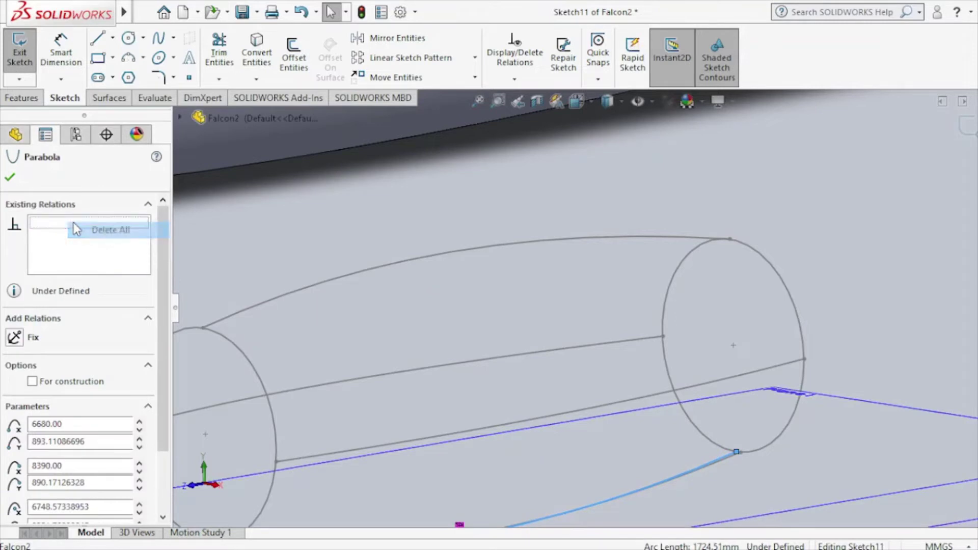
pyautogui.click(737, 452)
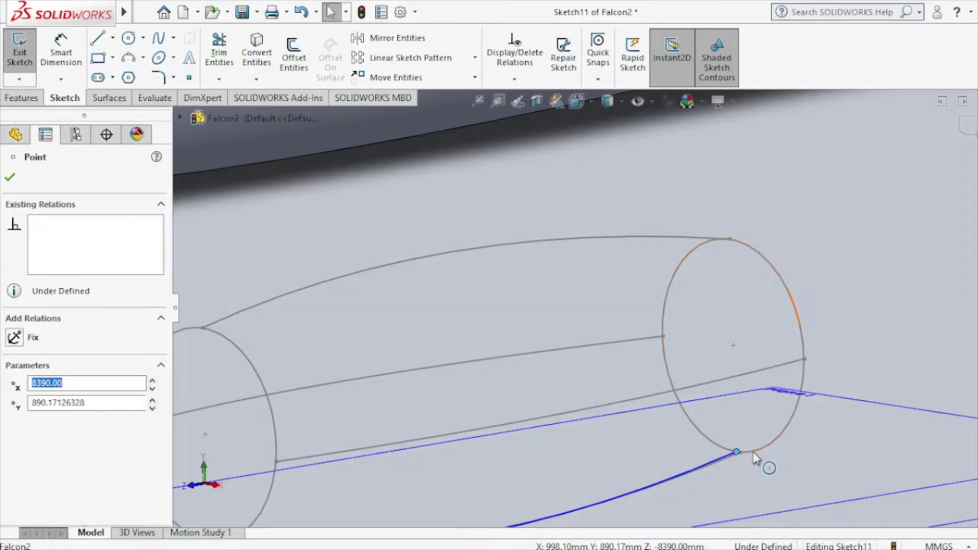
pyautogui.keyDown('ctrl'); pyautogui.click(754, 452); pyautogui.keyUp('ctrl')
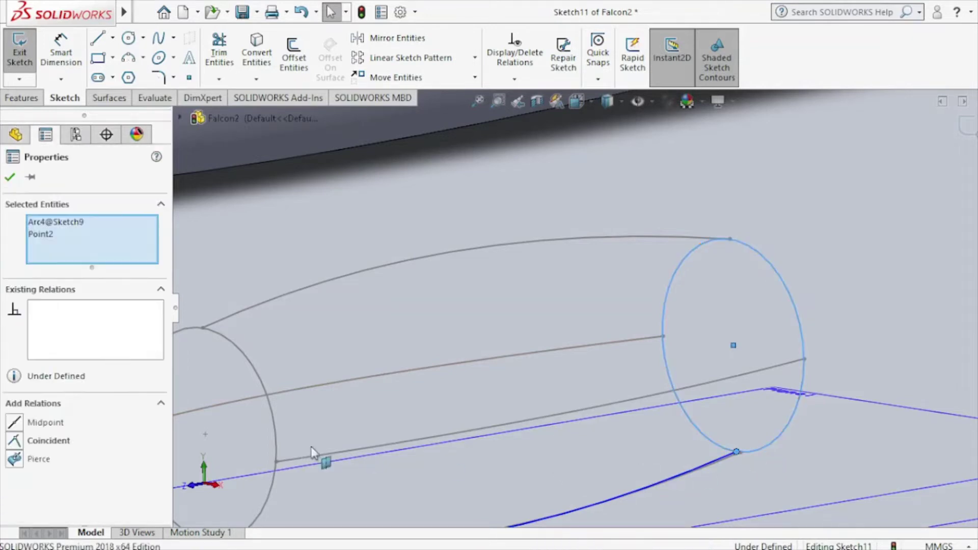
# Step: Pierce both lower spline endpoints onto their end circles, then exit Sketch11
pyautogui.click(14, 460)
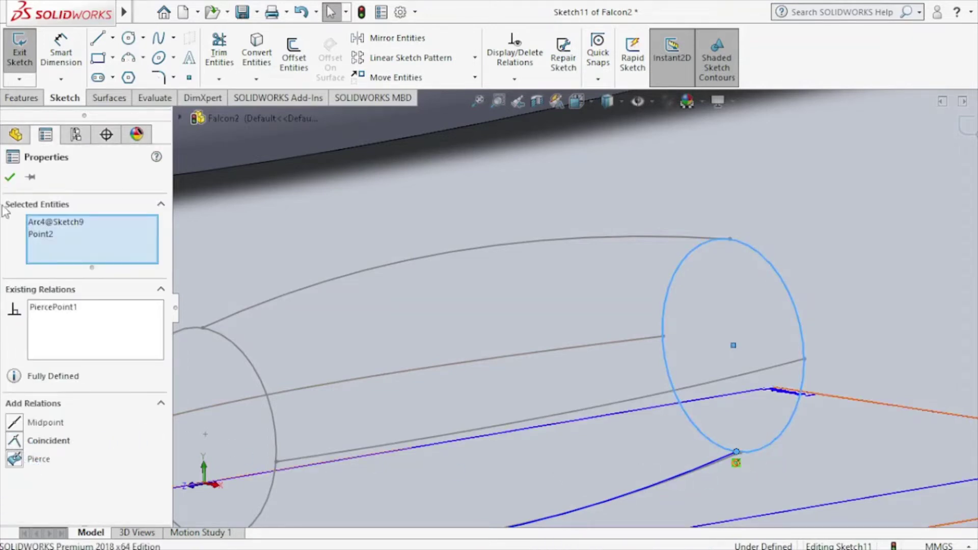
pyautogui.click(10, 177)
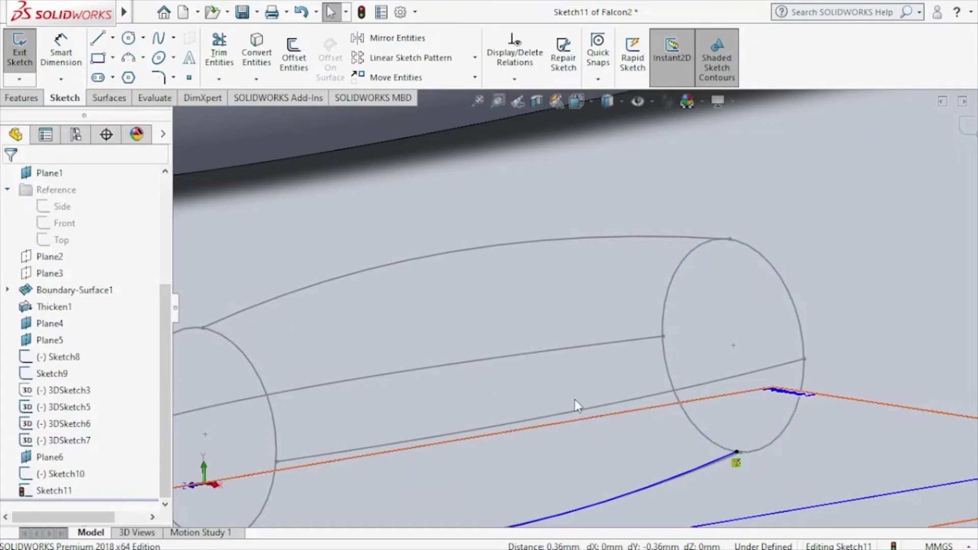
pyautogui.scroll(-3, 575, 399)
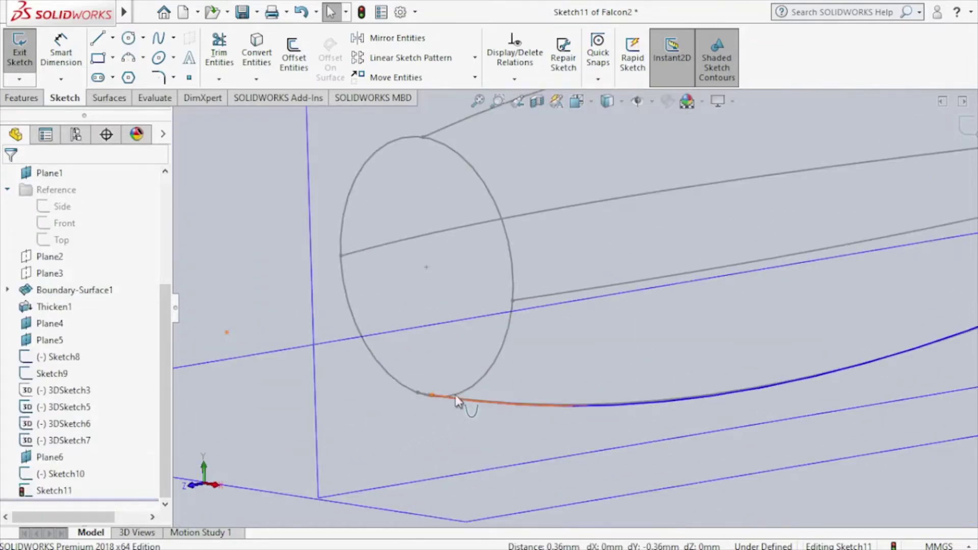
pyautogui.click(431, 396)
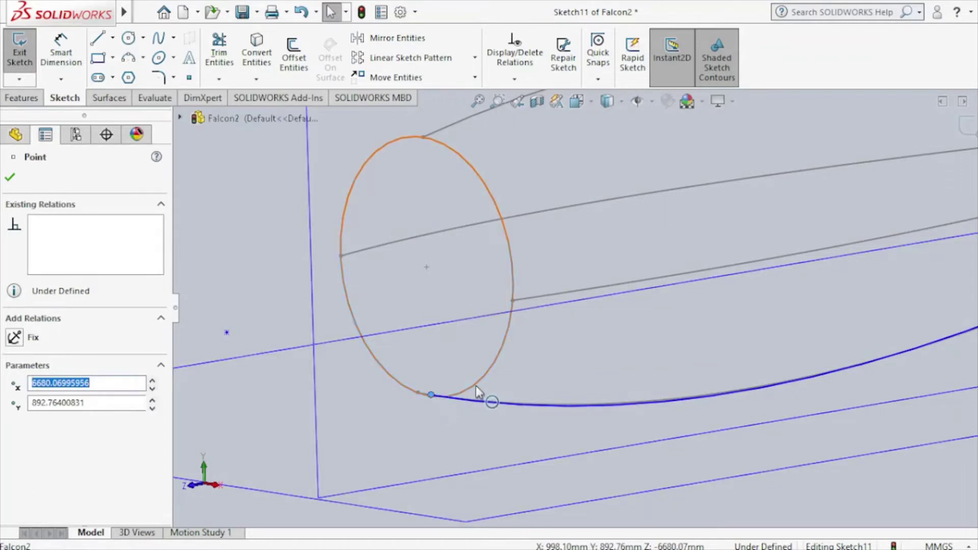
pyautogui.keyDown('ctrl'); pyautogui.click(475, 386); pyautogui.keyUp('ctrl')
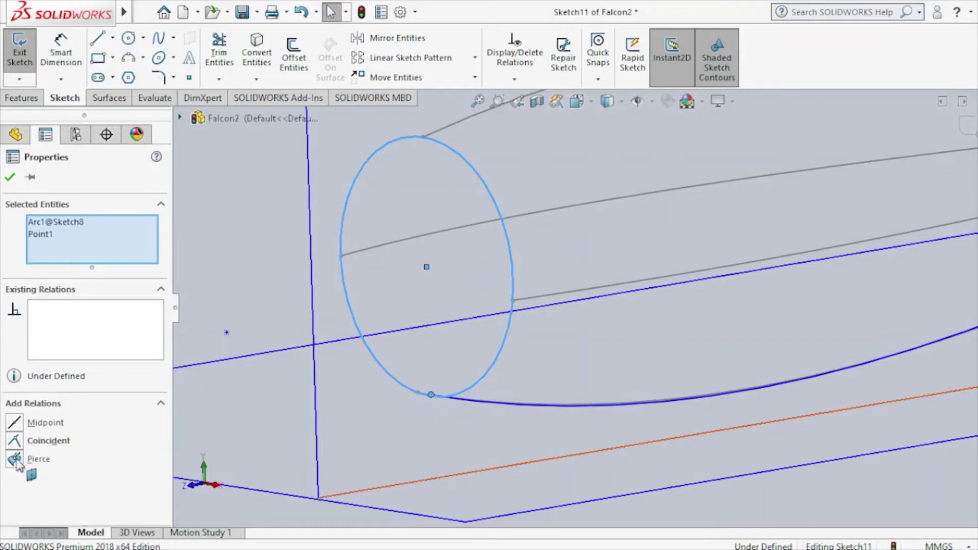
pyautogui.click(14, 459)
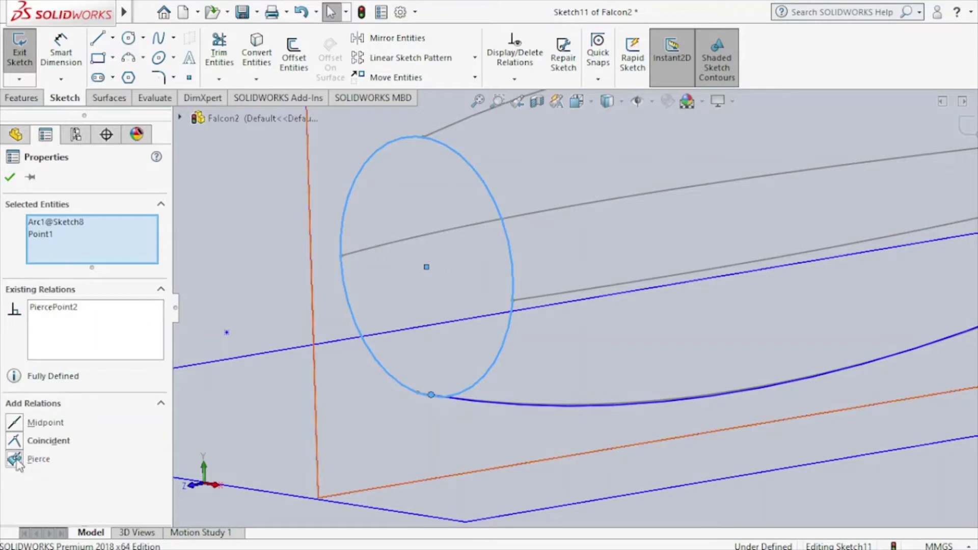
pyautogui.click(9, 178)
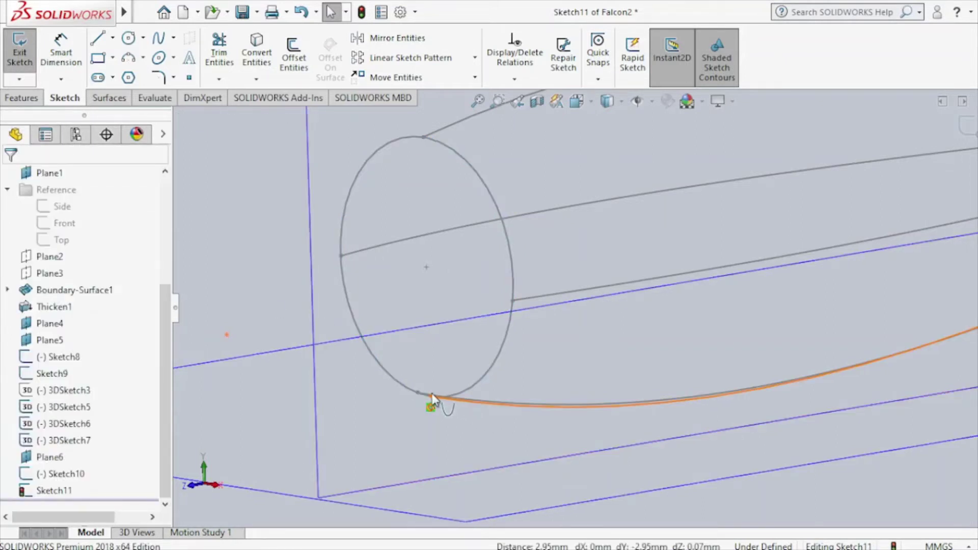
pyautogui.moveTo(469, 417); pyautogui.dragTo(556, 453, button='middle')
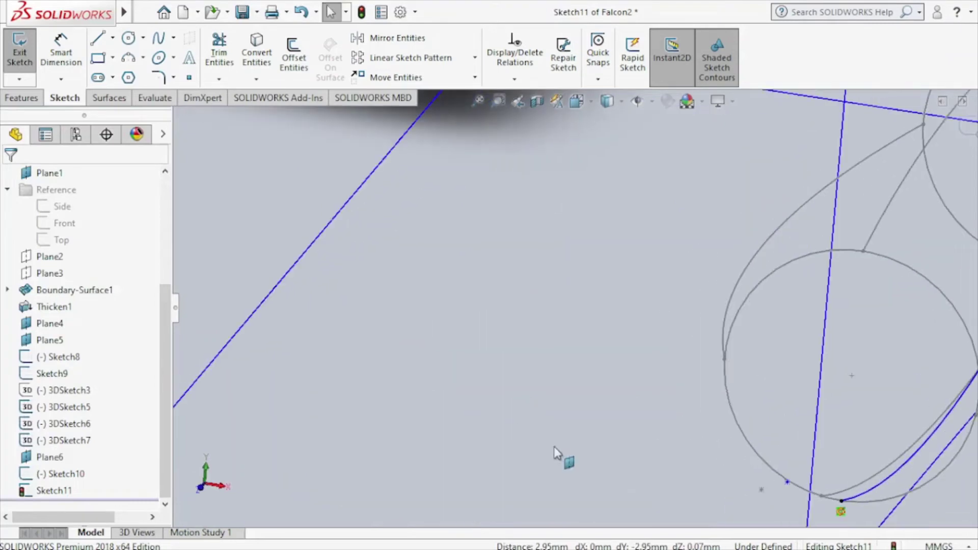
pyautogui.click(864, 488)
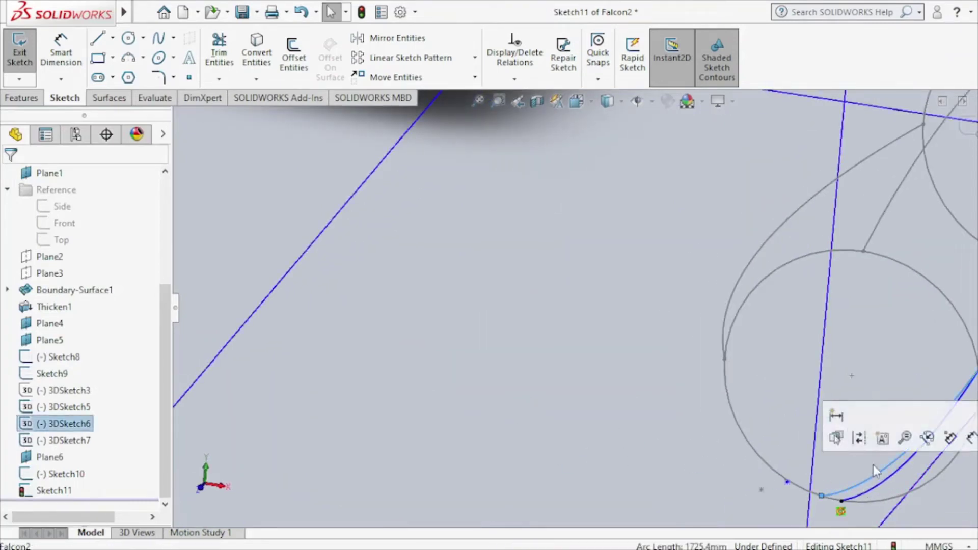
pyautogui.click(778, 430)
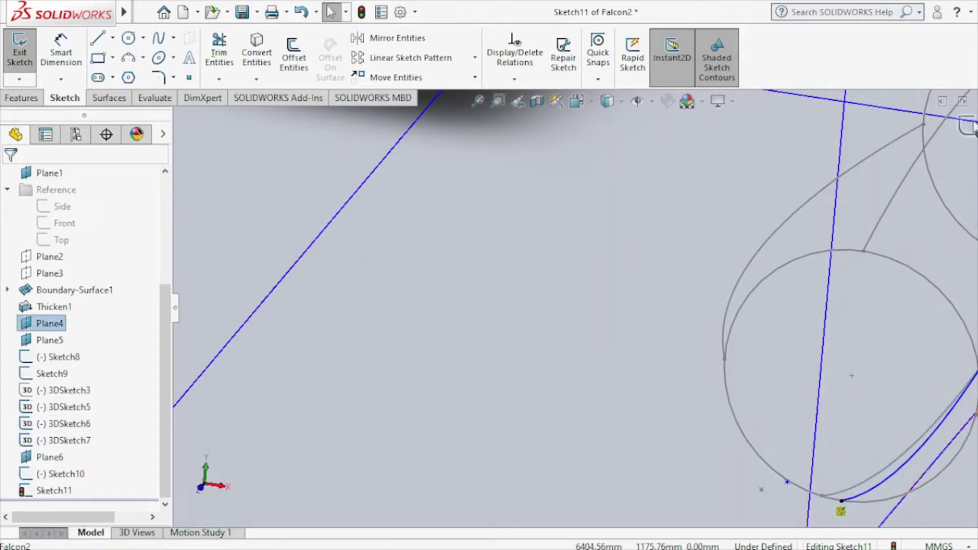
pyautogui.hotkey('ctrl', 'b')
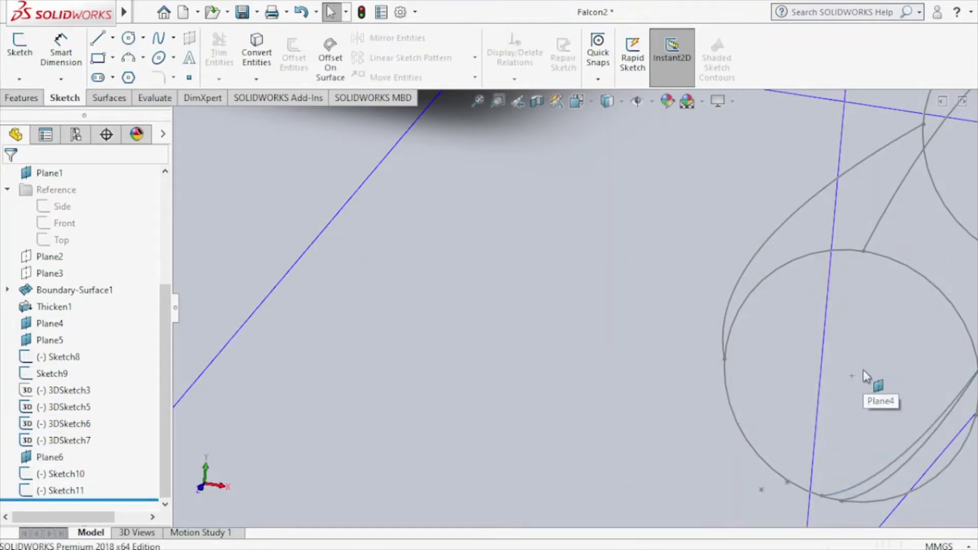
# Step: Deselect the lower spline, view the complete wireframe, and bring up the surface tools
pyautogui.click(875, 482)
pyautogui.click(946, 441)
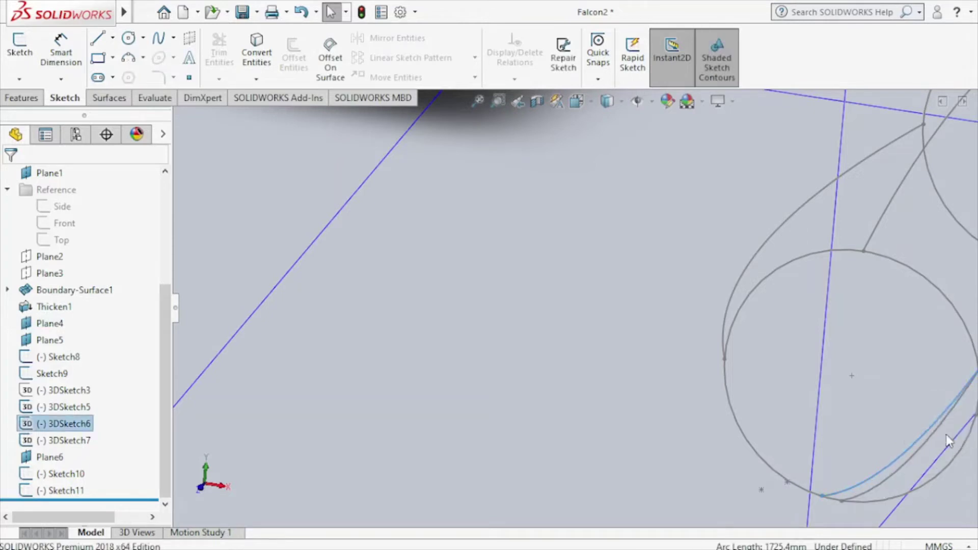
pyautogui.hotkey('ctrl', 'b')
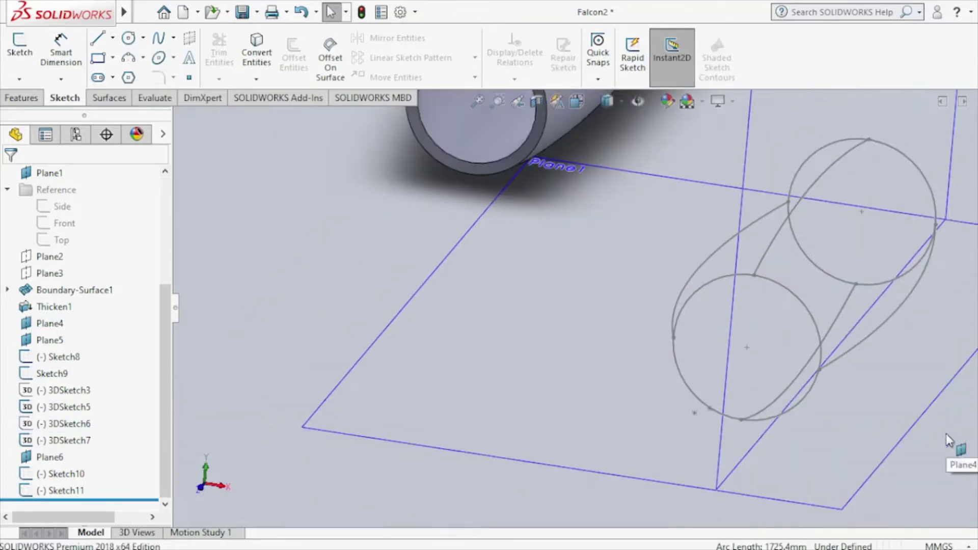
pyautogui.moveTo(817, 331)
pyautogui.mouseDown(button='middle')
pyautogui.moveTo(761, 324)
pyautogui.moveTo(747, 339)
pyautogui.mouseUp(button='middle')
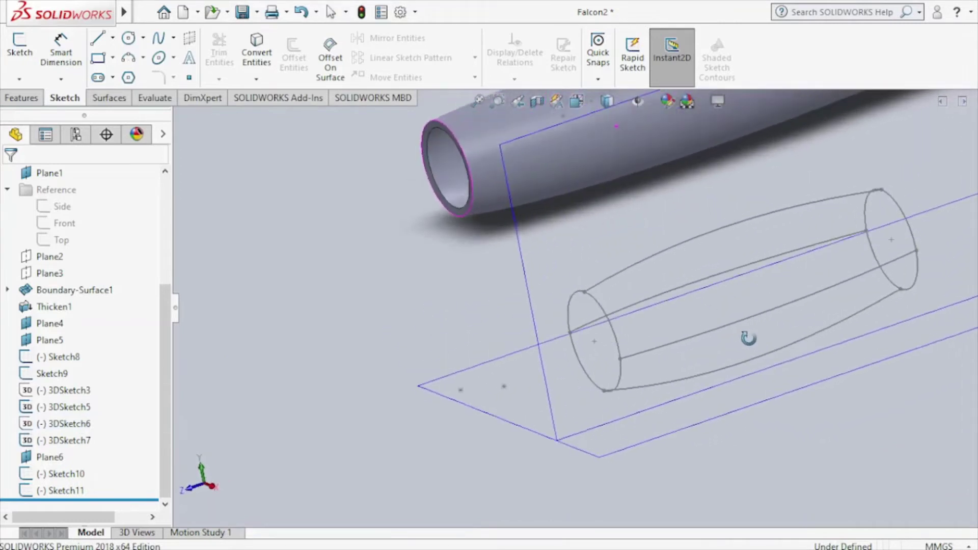
pyautogui.click(120, 99)
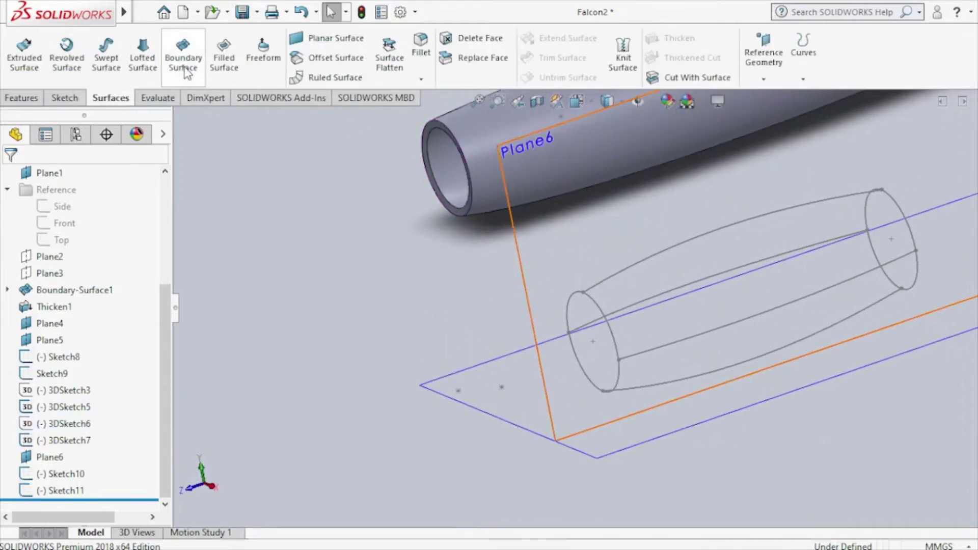
# Step: Build Boundary-Surface2 from the two end circles with the four lengthwise guide curves
pyautogui.click(608, 327)
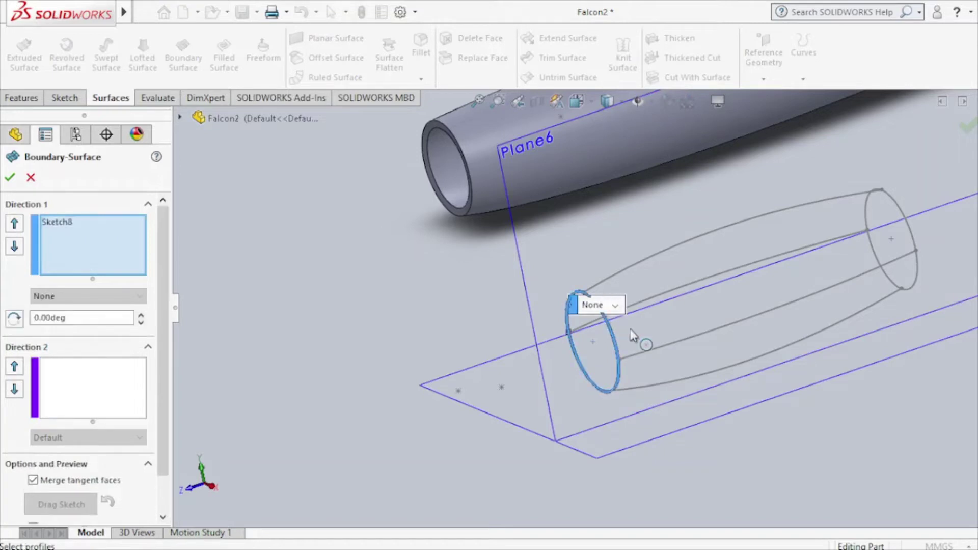
pyautogui.click(913, 239)
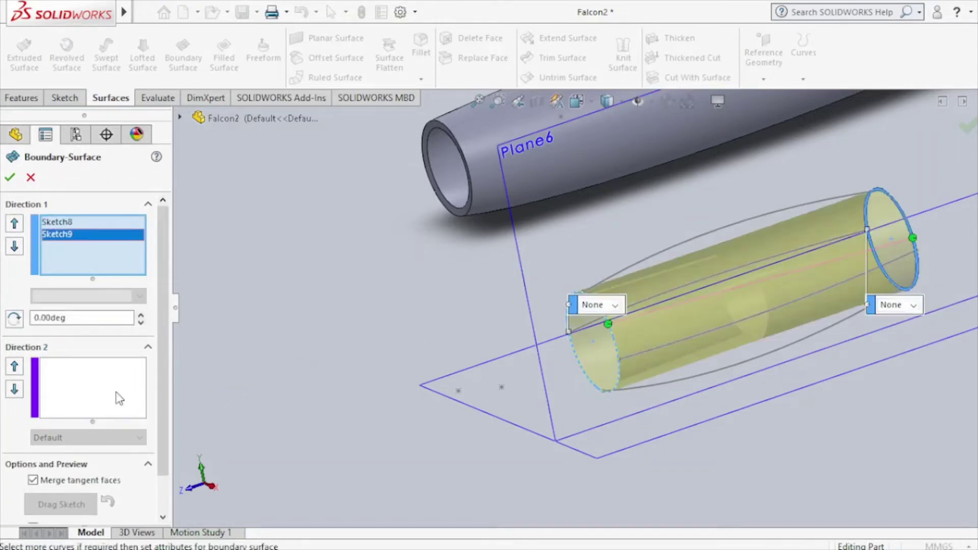
pyautogui.click(118, 393)
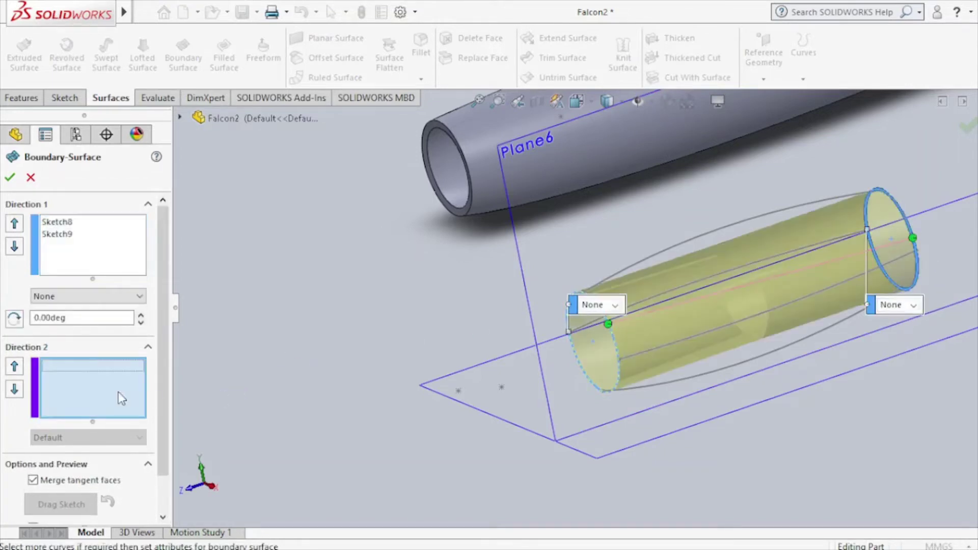
pyautogui.click(694, 337)
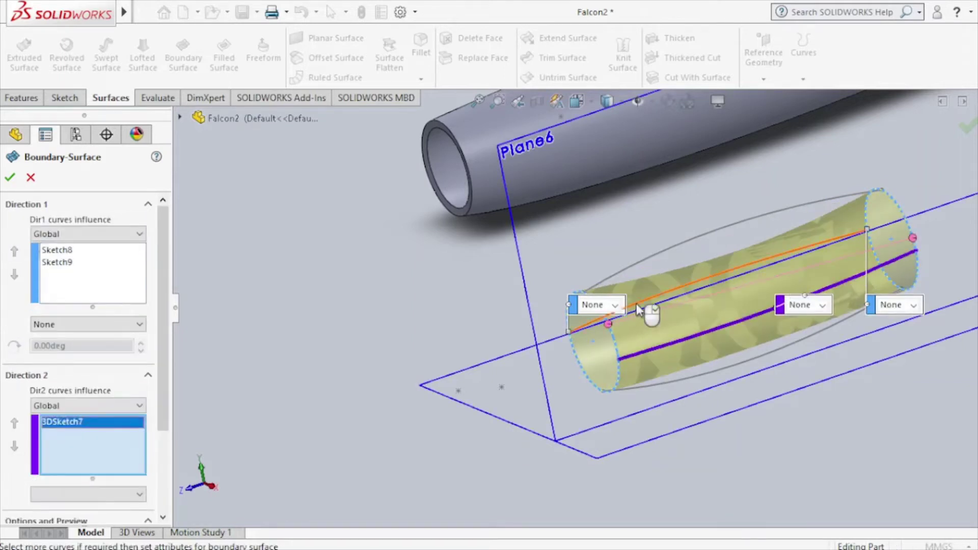
pyautogui.click(637, 307)
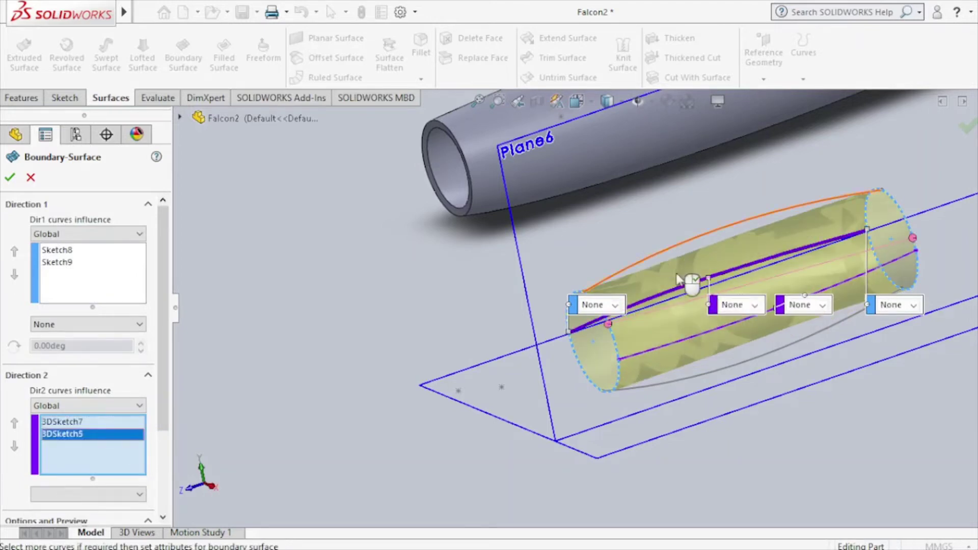
pyautogui.click(746, 367)
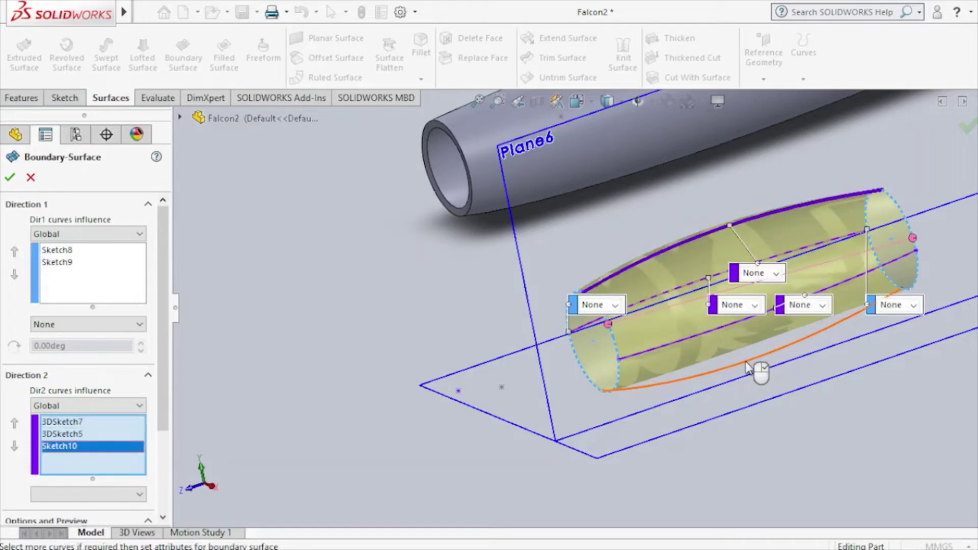
pyautogui.click(747, 367)
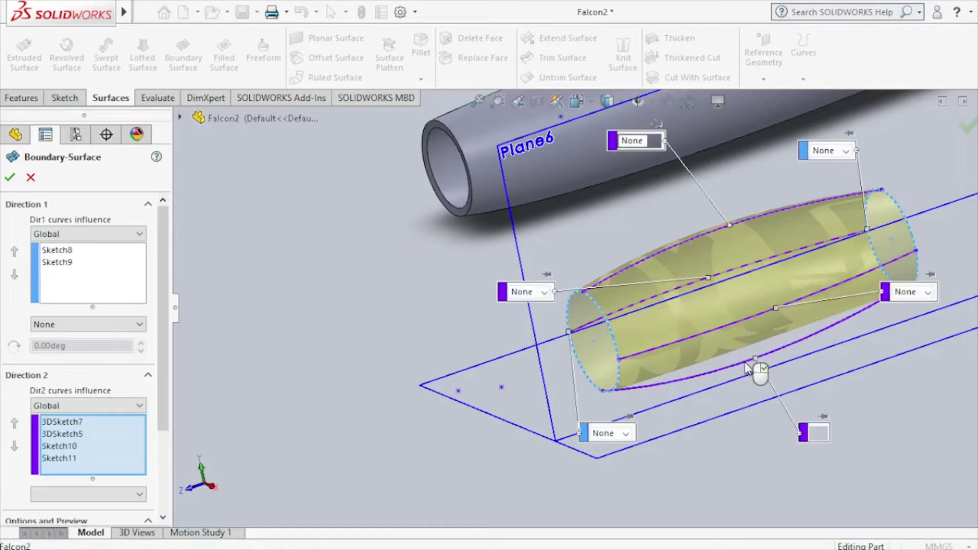
pyautogui.click(10, 178)
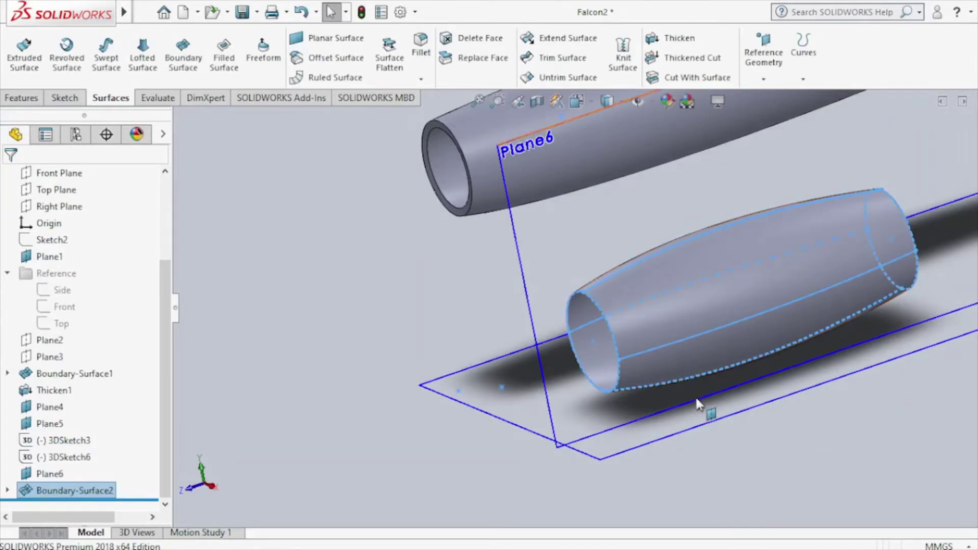
# Step: Hide Plane4, Plane6 and the other reference planes, leaving only the two tubes visible
pyautogui.click(699, 398)
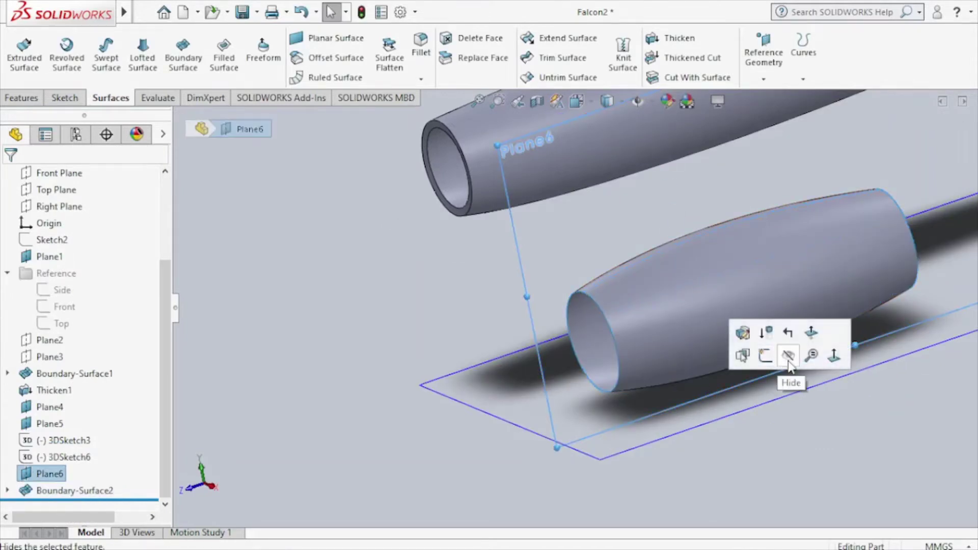
pyautogui.click(788, 355)
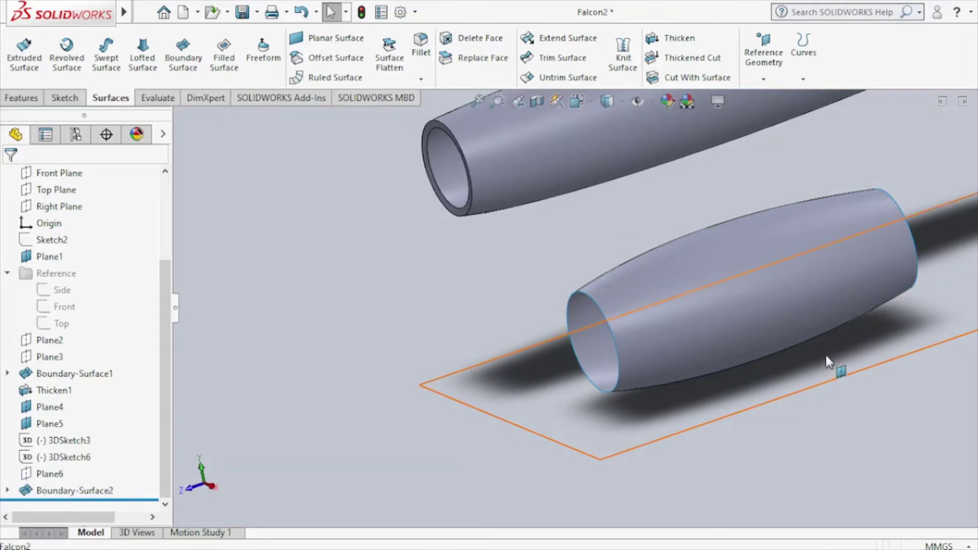
pyautogui.click(829, 380)
pyautogui.click(875, 351)
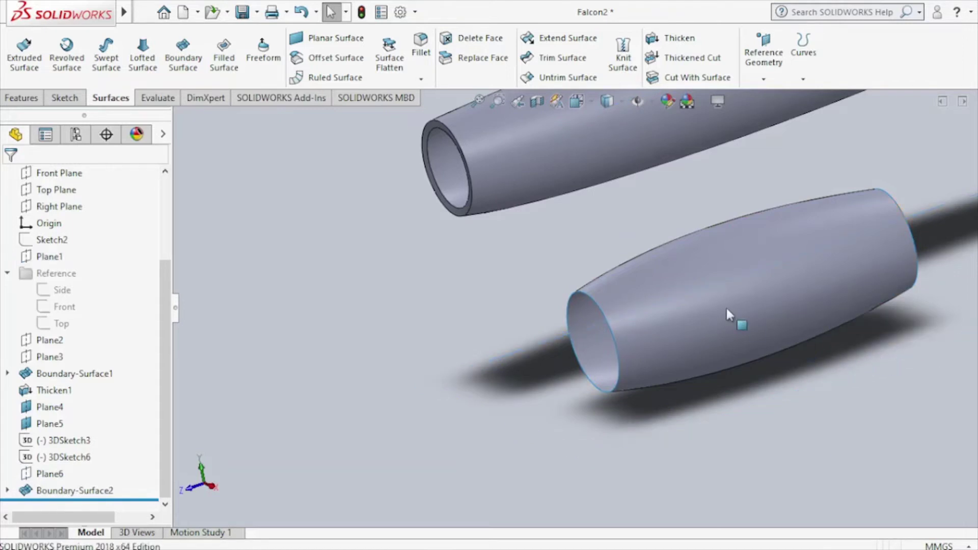
pyautogui.moveTo(726, 307); pyautogui.dragTo(669, 291, button='middle')
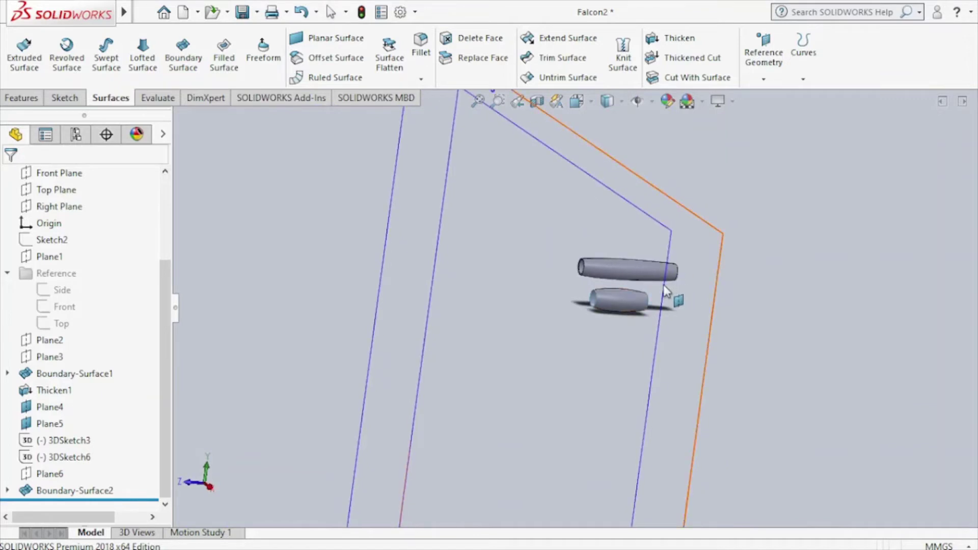
pyautogui.click(707, 259)
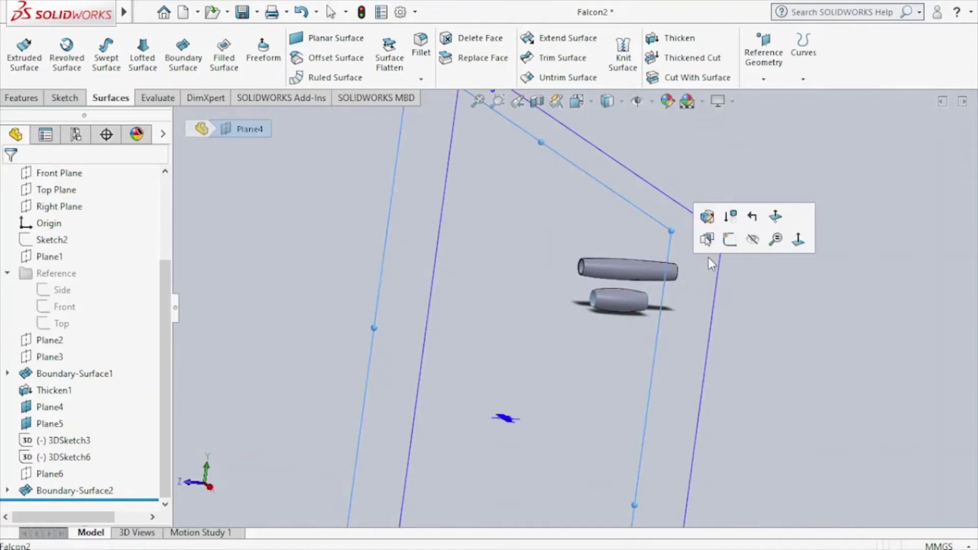
pyautogui.click(748, 243)
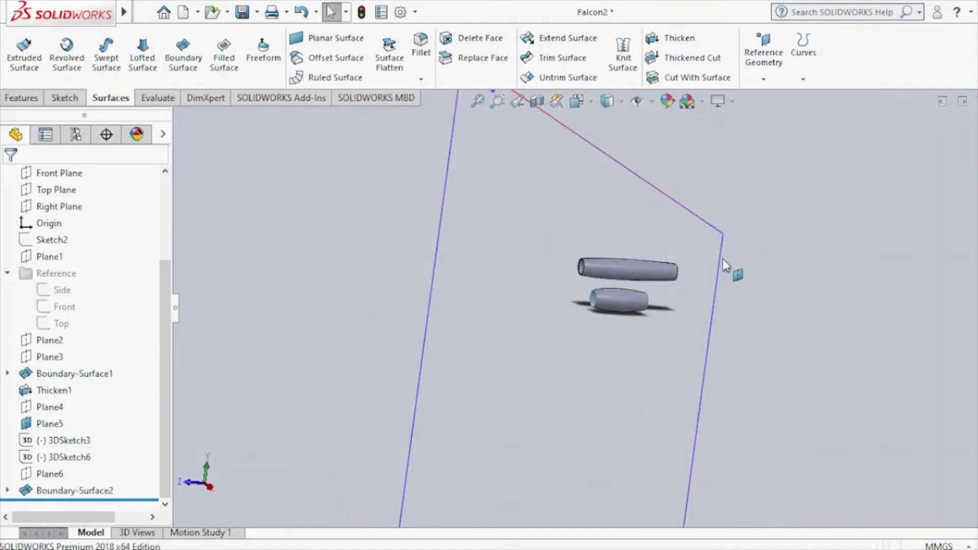
pyautogui.click(721, 265)
pyautogui.click(805, 219)
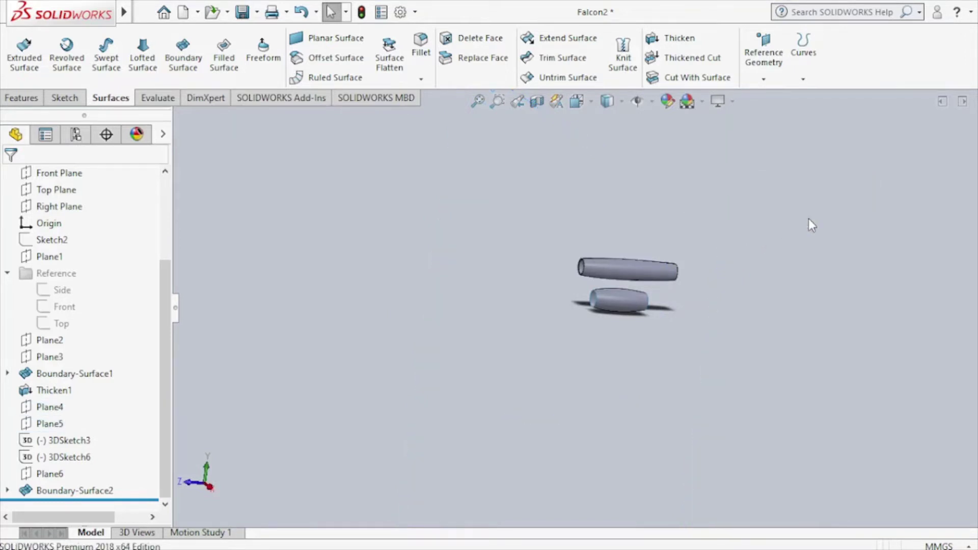
pyautogui.moveTo(652, 285); pyautogui.dragTo(547, 137, button='middle')
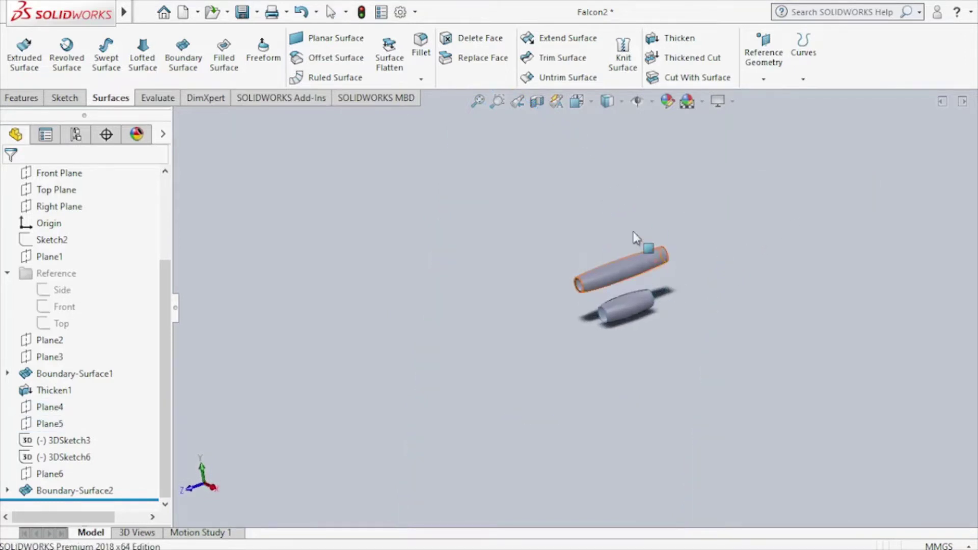
# Step: Thicken the lower tube surface by 40.00mm, creating Thicken2
pyautogui.click(677, 39)
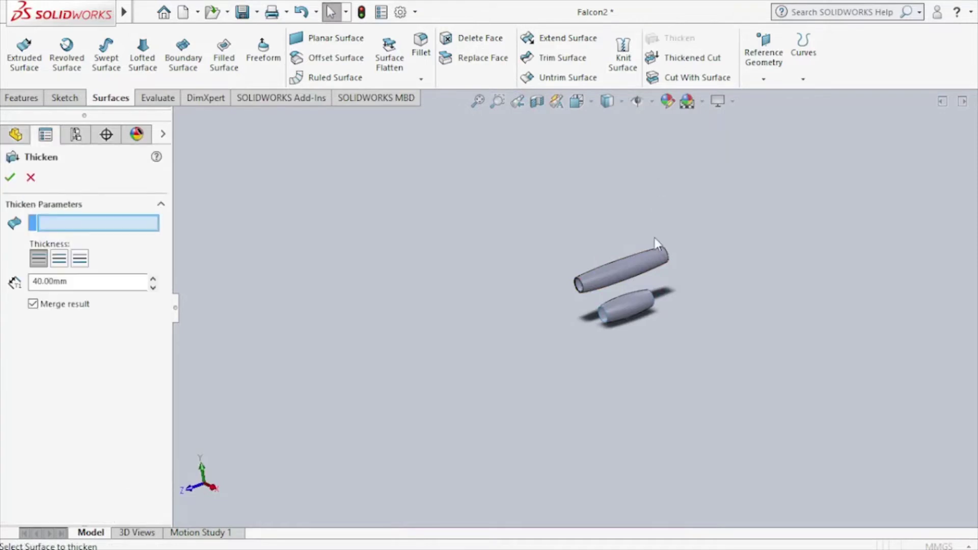
pyautogui.click(647, 301)
pyautogui.scroll(-2, 645, 302)
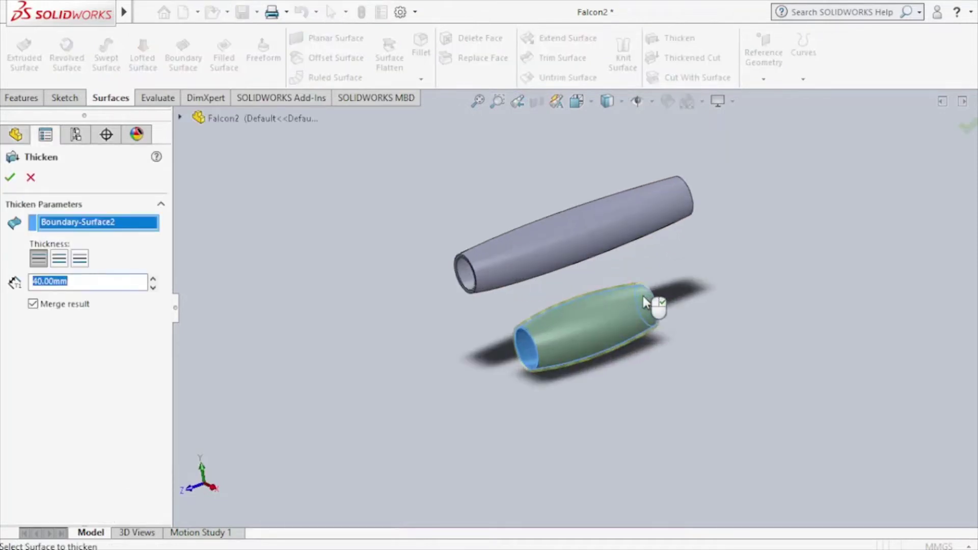
pyautogui.scroll(-5, 652, 305)
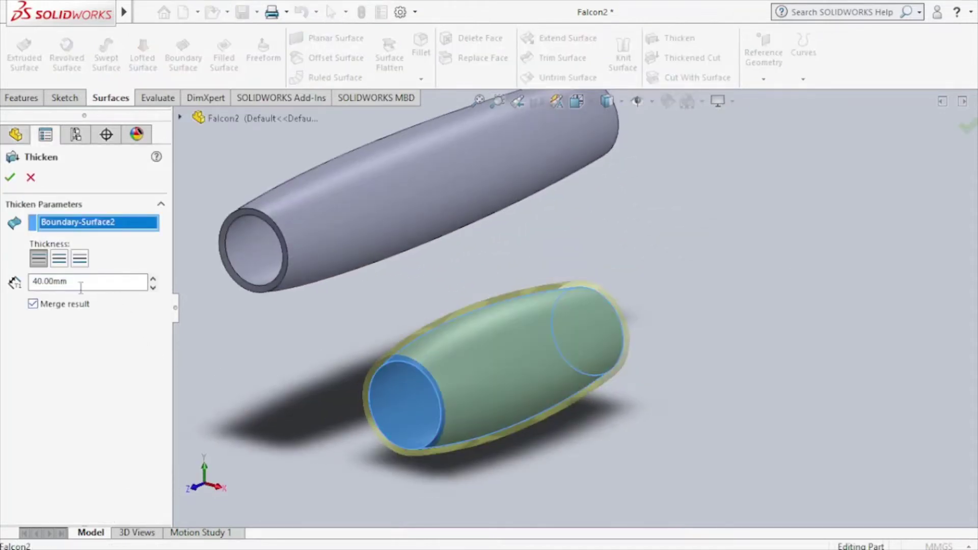
pyautogui.click(10, 178)
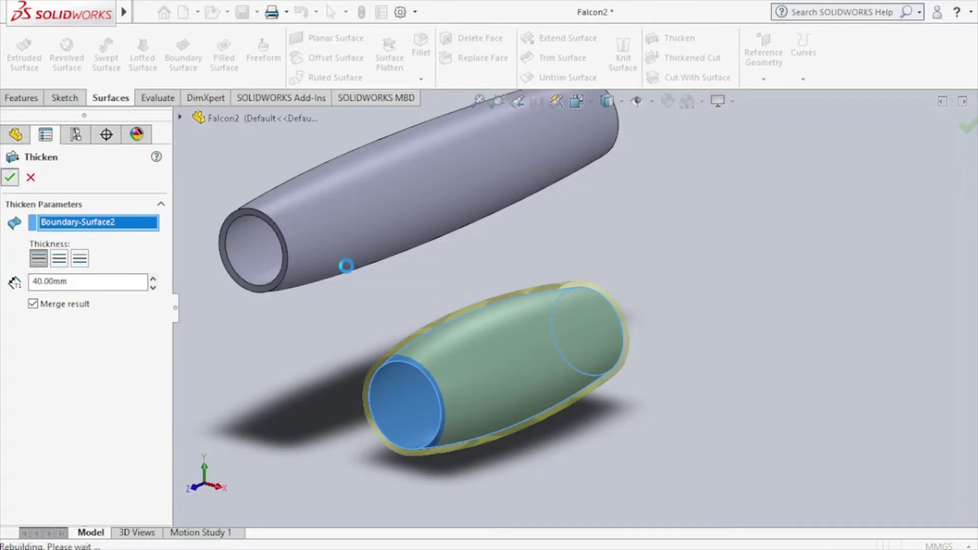
pyautogui.click(616, 100)
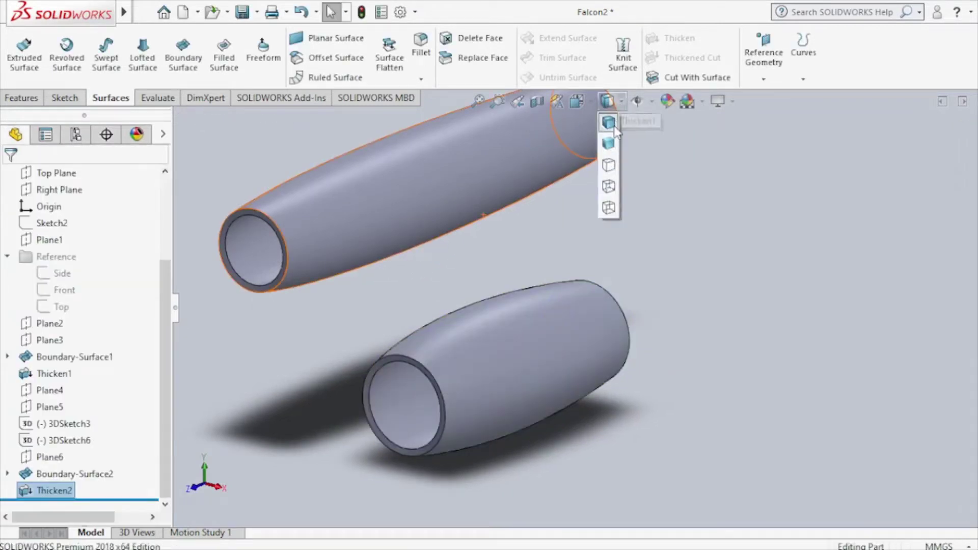
# Step: Shade the model without edges, view both rings from the Front, and select Right Plane
pyautogui.click(609, 143)
pyautogui.scroll(5, 612, 216)
pyautogui.moveTo(611, 216)
pyautogui.mouseDown(button='middle')
pyautogui.moveTo(609, 229)
pyautogui.moveTo(605, 212)
pyautogui.mouseUp(button='middle')
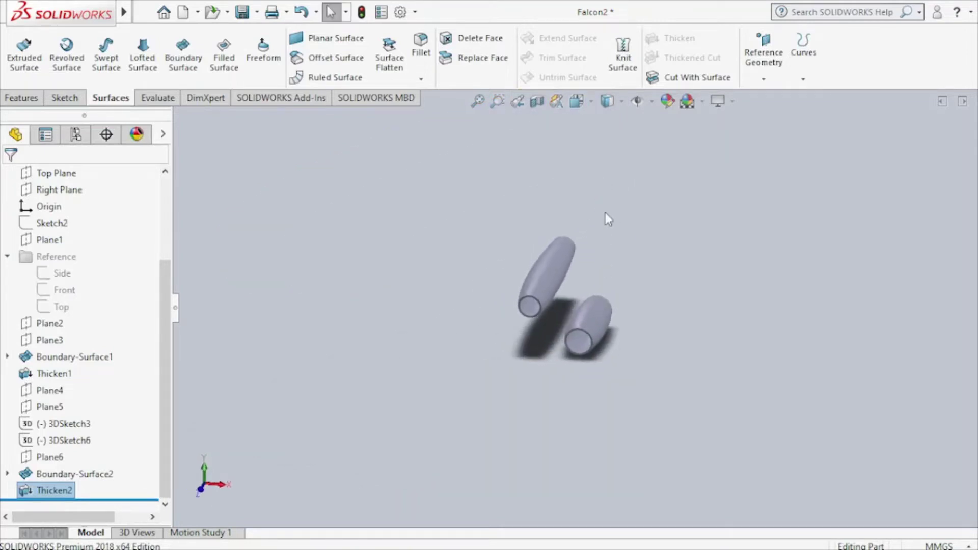
pyautogui.click(575, 102)
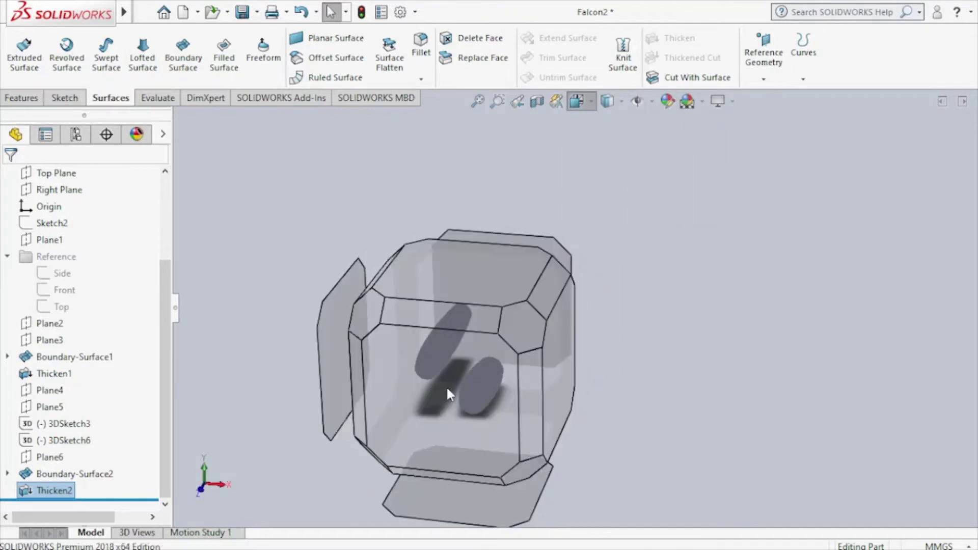
pyautogui.click(446, 386)
pyautogui.scroll(3, 625, 276)
pyautogui.scroll(1, 625, 276)
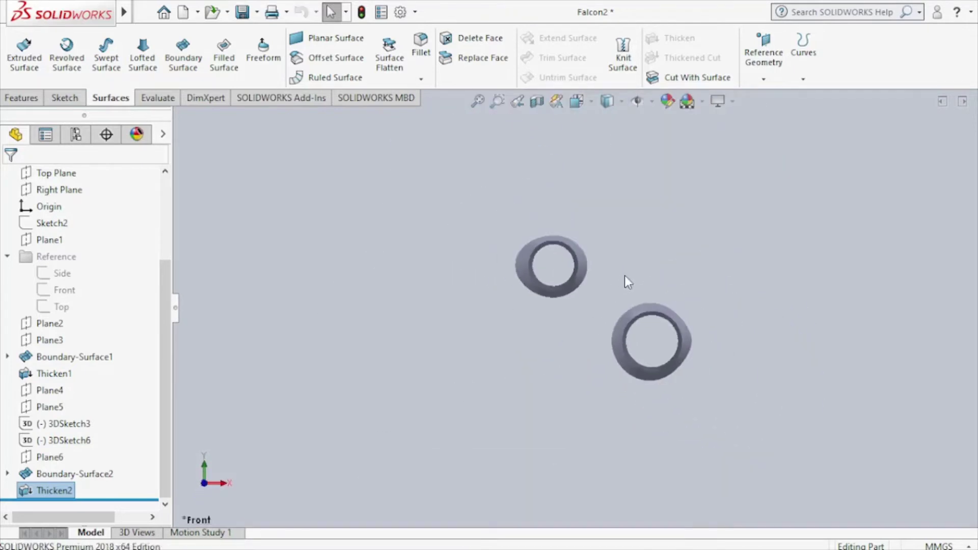
pyautogui.scroll(2, 625, 276)
pyautogui.scroll(1, 625, 276)
pyautogui.scroll(3, 54, 249)
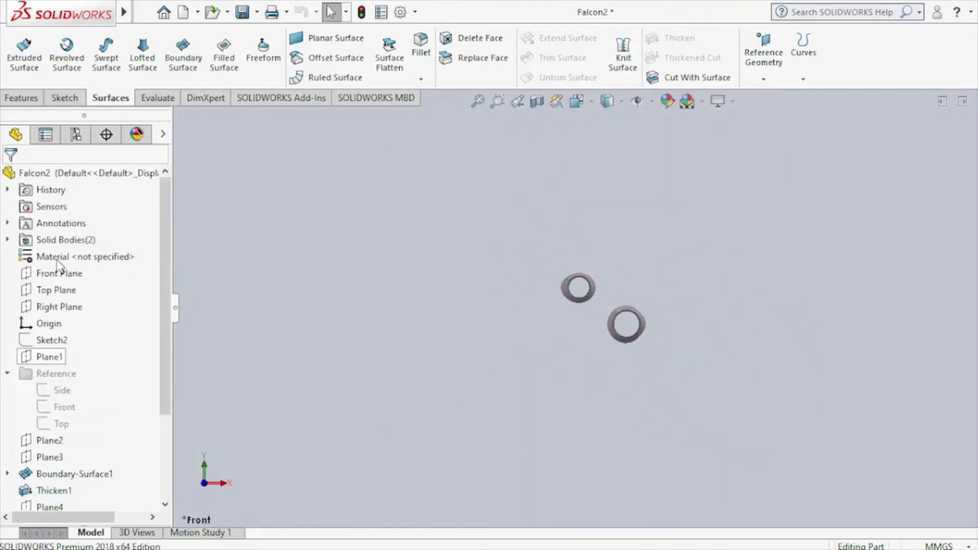
pyautogui.click(69, 309)
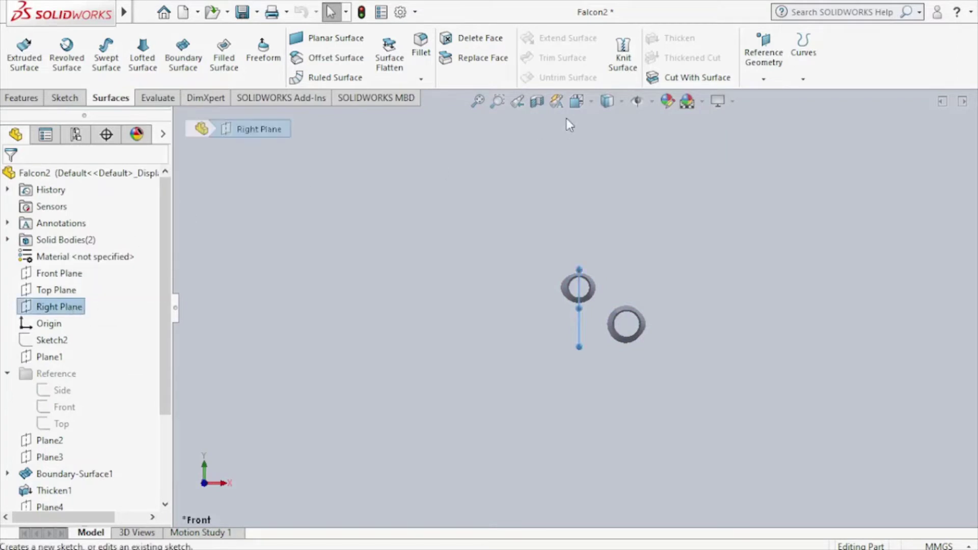
# Step: Mirror the Thicken2 body across Right Plane, creating Mirror1
pyautogui.click(23, 97)
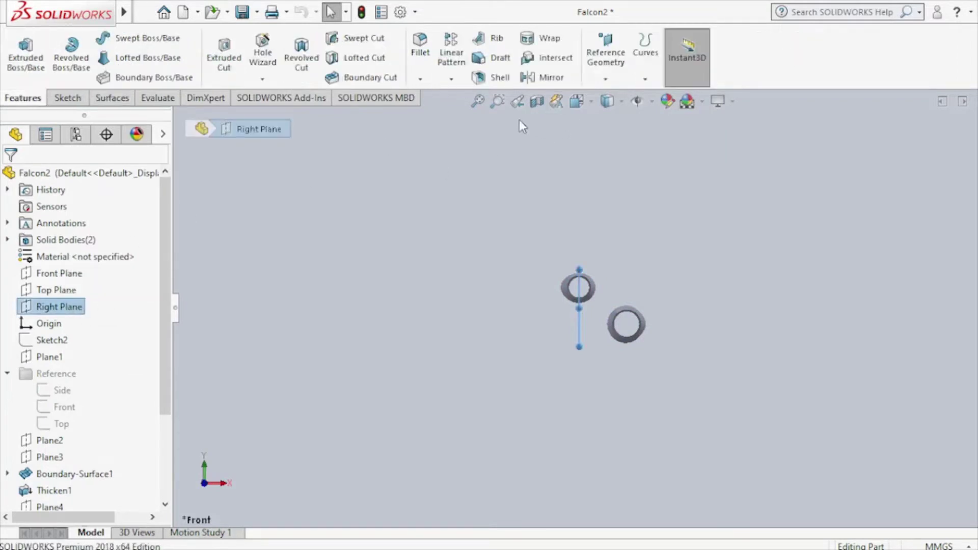
pyautogui.click(545, 77)
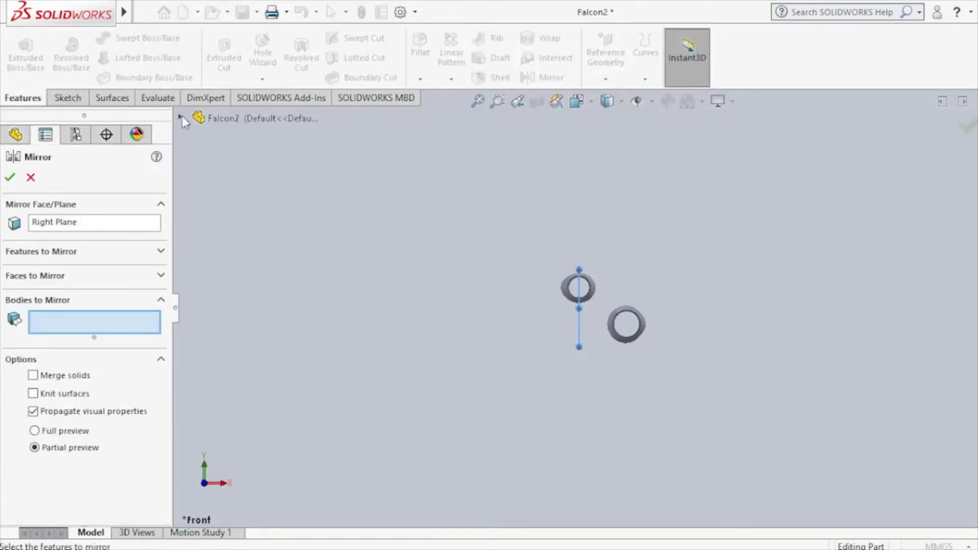
pyautogui.click(180, 117)
pyautogui.click(210, 185)
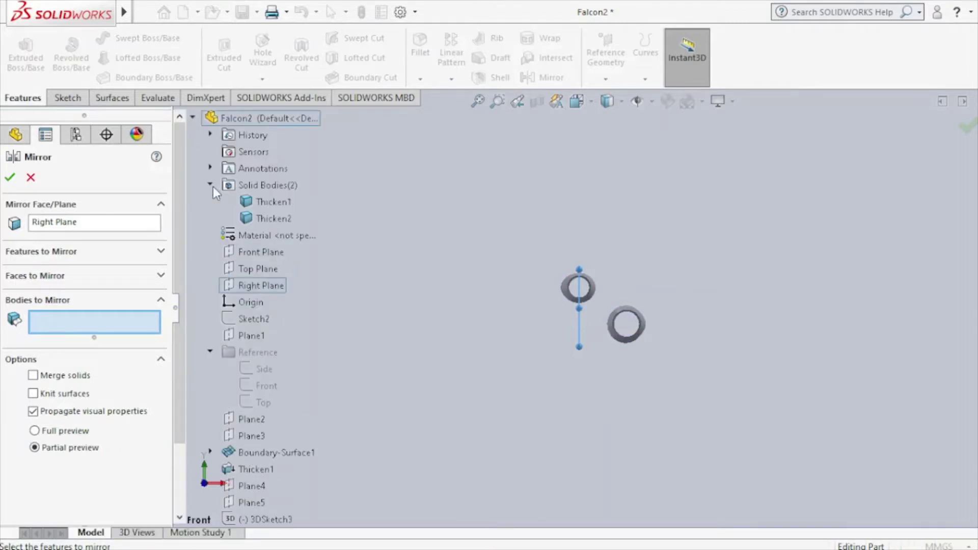
pyautogui.click(270, 218)
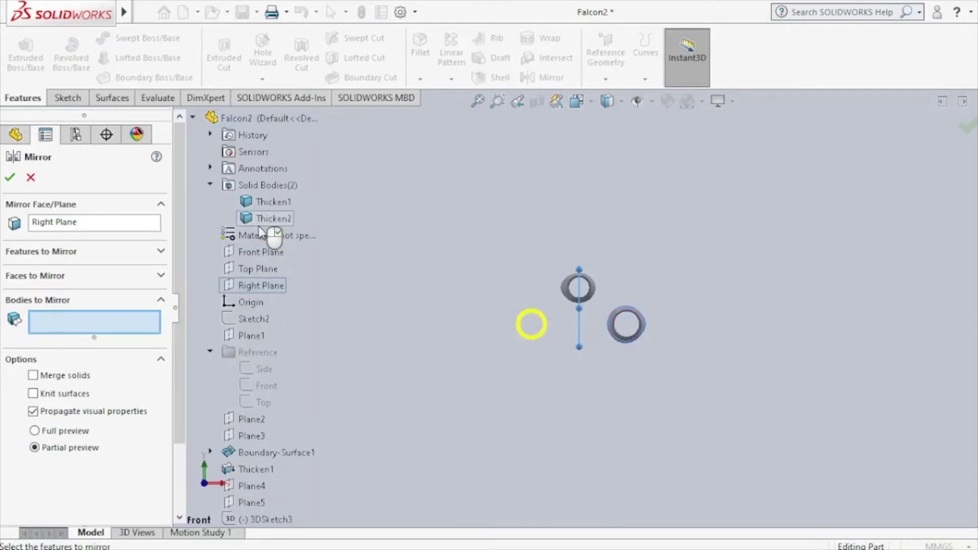
pyautogui.click(10, 177)
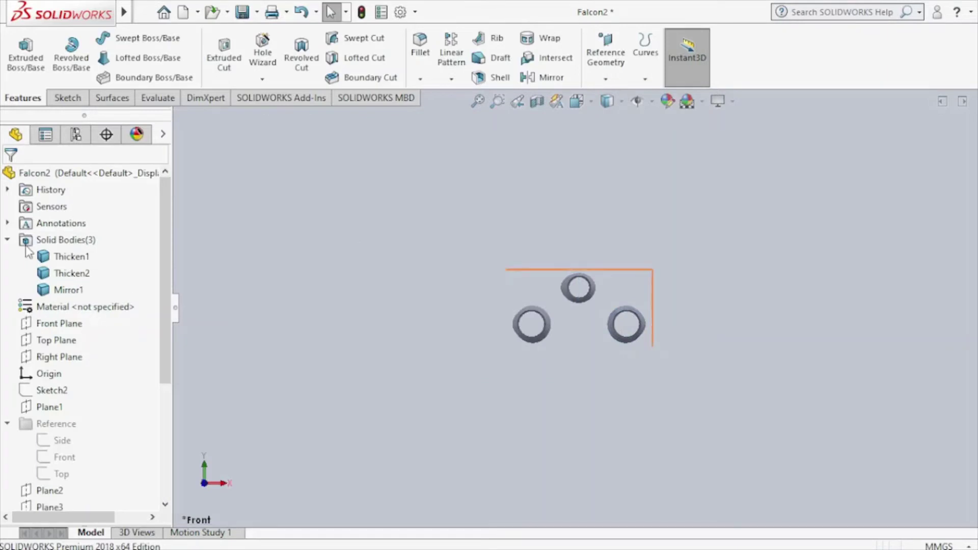
pyautogui.click(7, 240)
pyautogui.rightClick(51, 373)
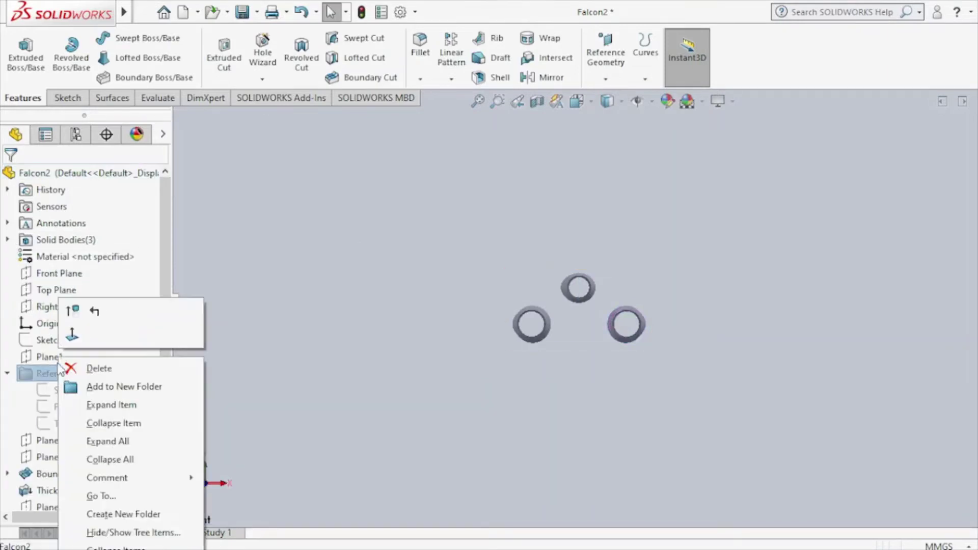
pyautogui.click(72, 312)
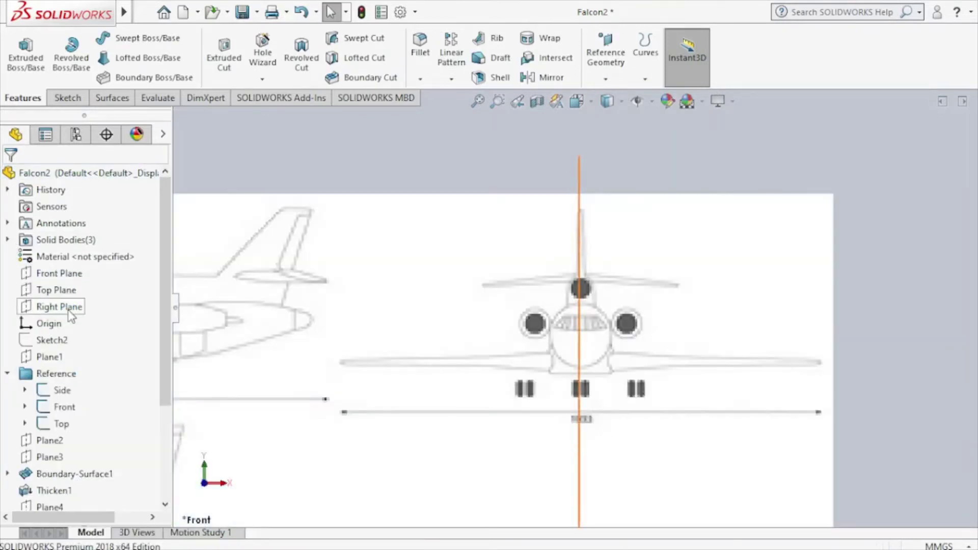
pyautogui.rightClick(72, 311)
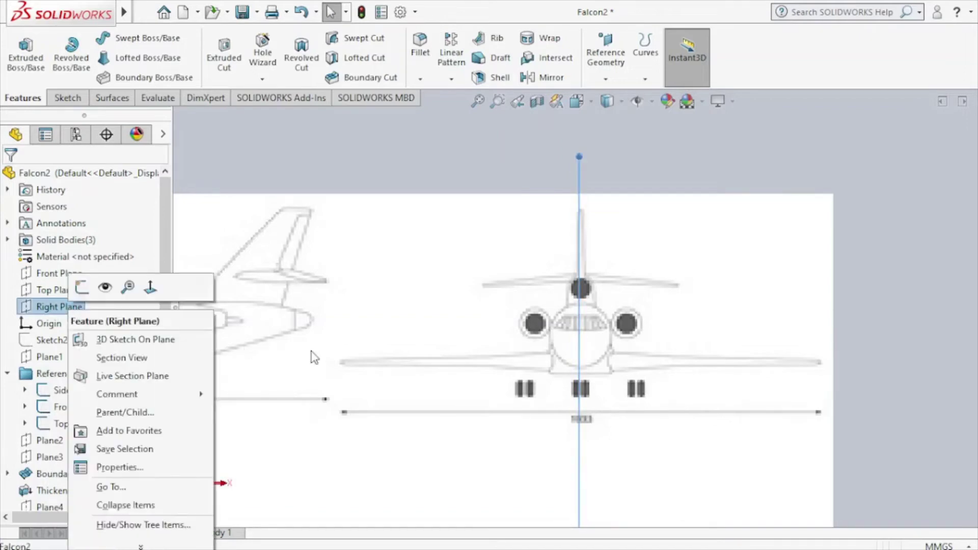
pyautogui.click(351, 341)
pyautogui.rightClick(43, 378)
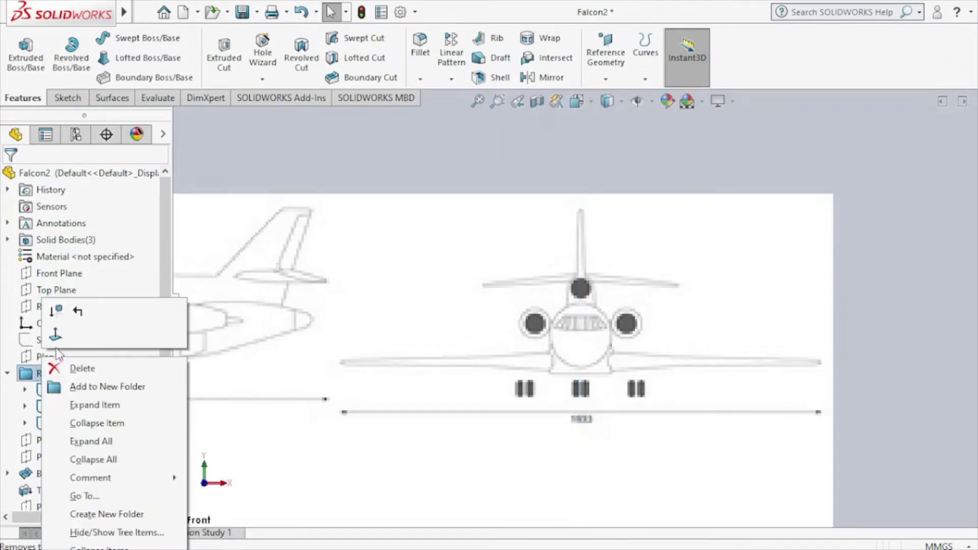
pyautogui.click(55, 312)
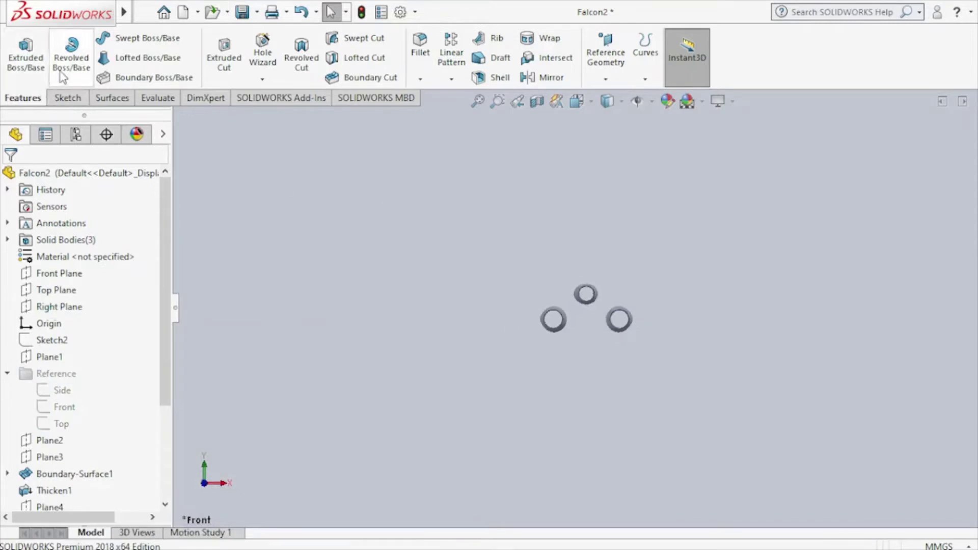
pyautogui.click(200, 12)
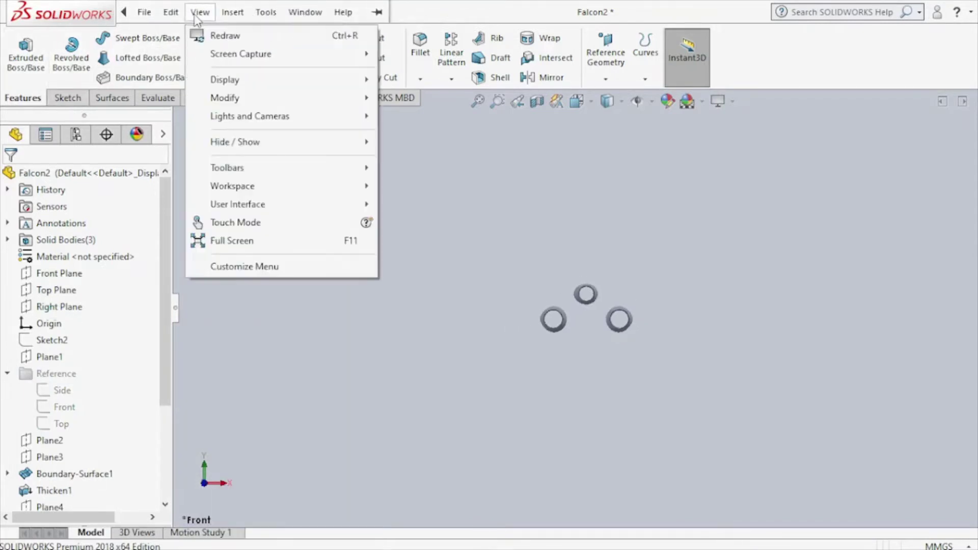
pyautogui.click(484, 236)
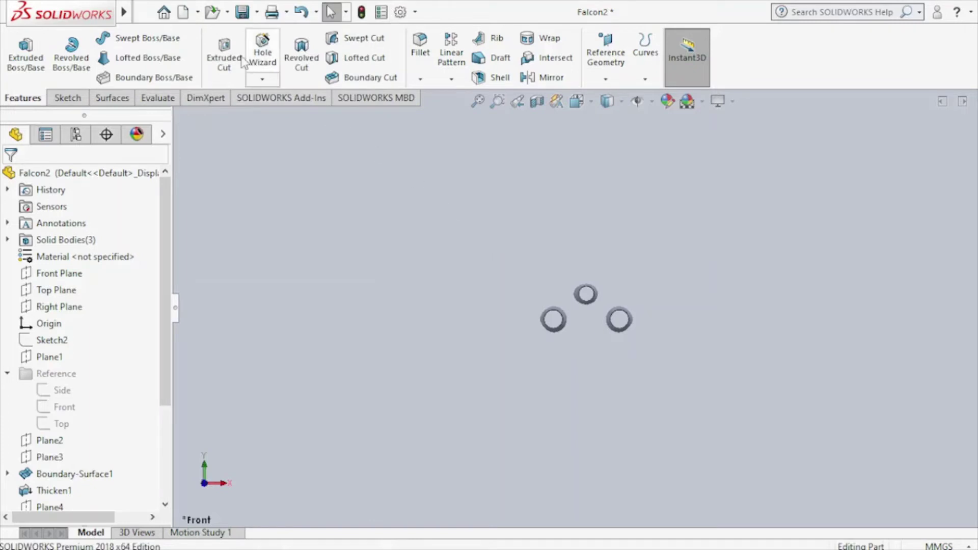
pyautogui.click(197, 13)
pyautogui.click(209, 30)
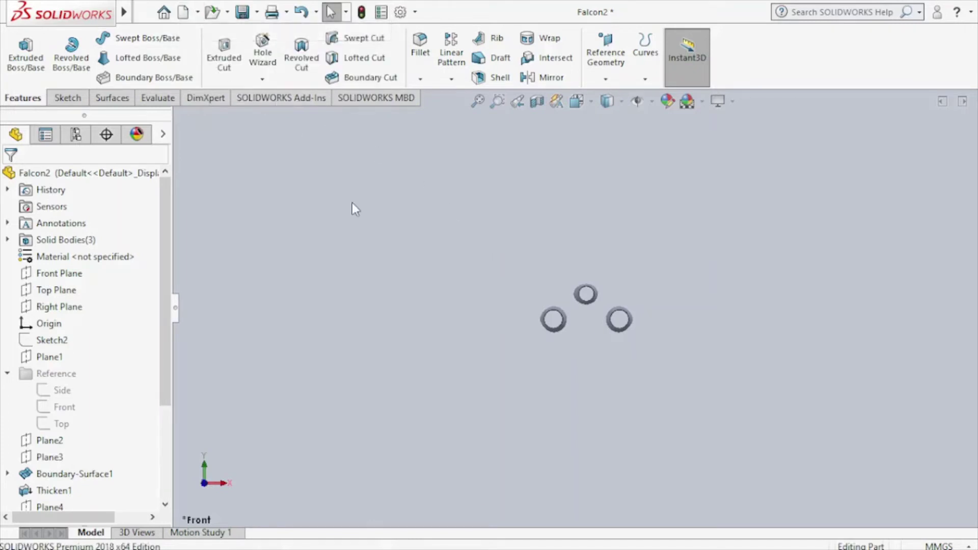
# Step: Create a new assembly with Falcon1 as its first component and hide the sketch pictures
pyautogui.click(549, 280)
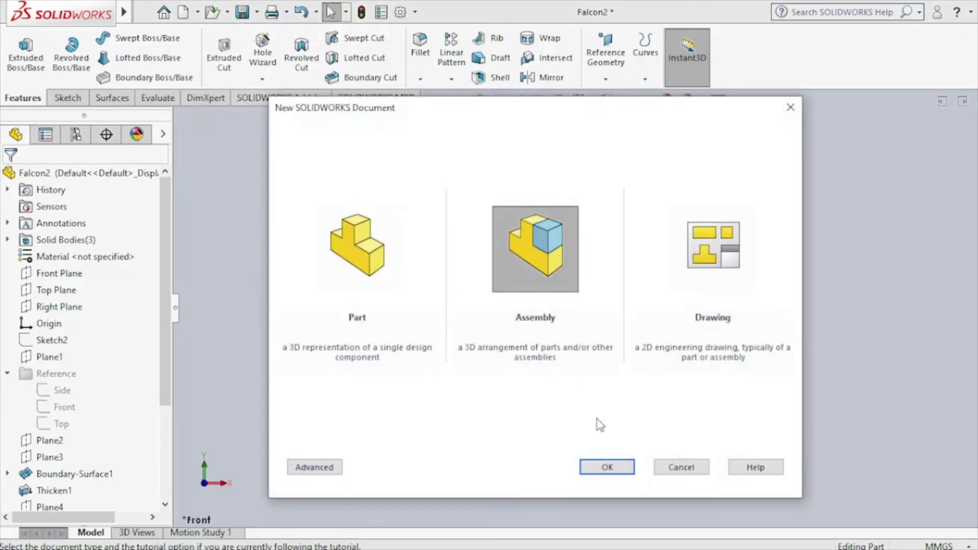
pyautogui.click(607, 466)
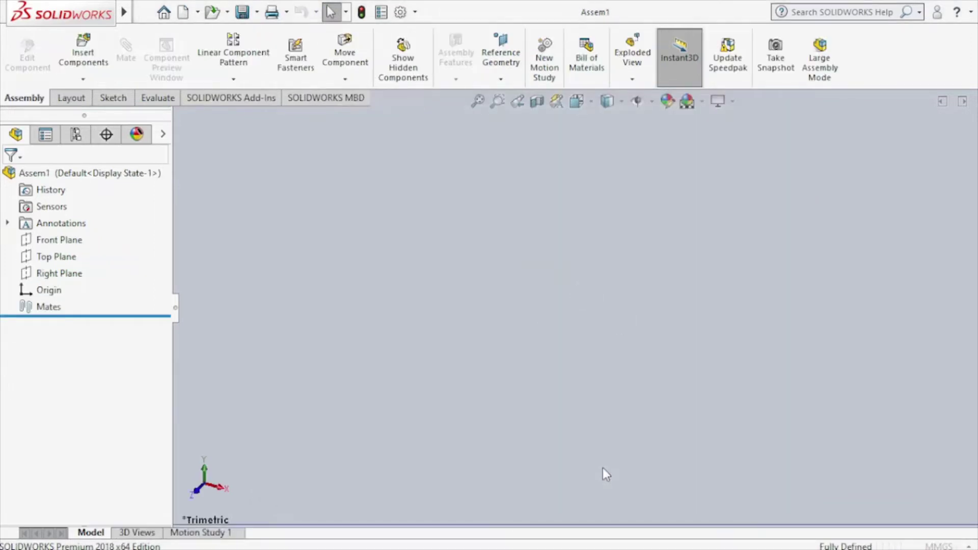
pyautogui.click(42, 360)
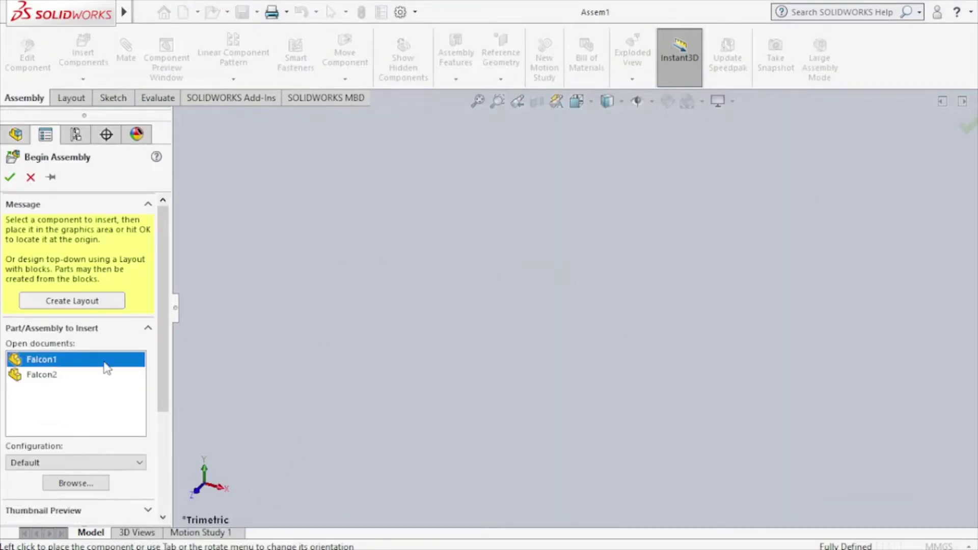
pyautogui.click(527, 330)
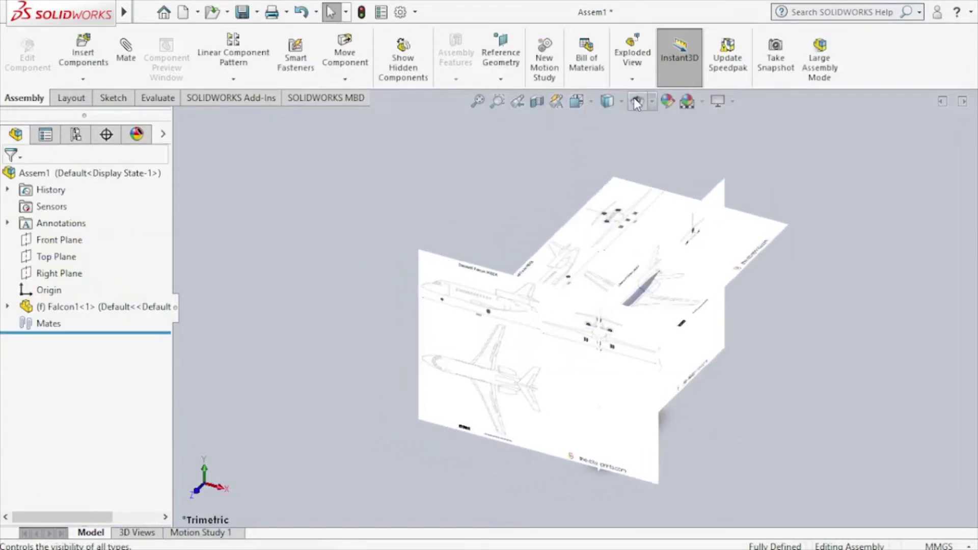
pyautogui.click(633, 98)
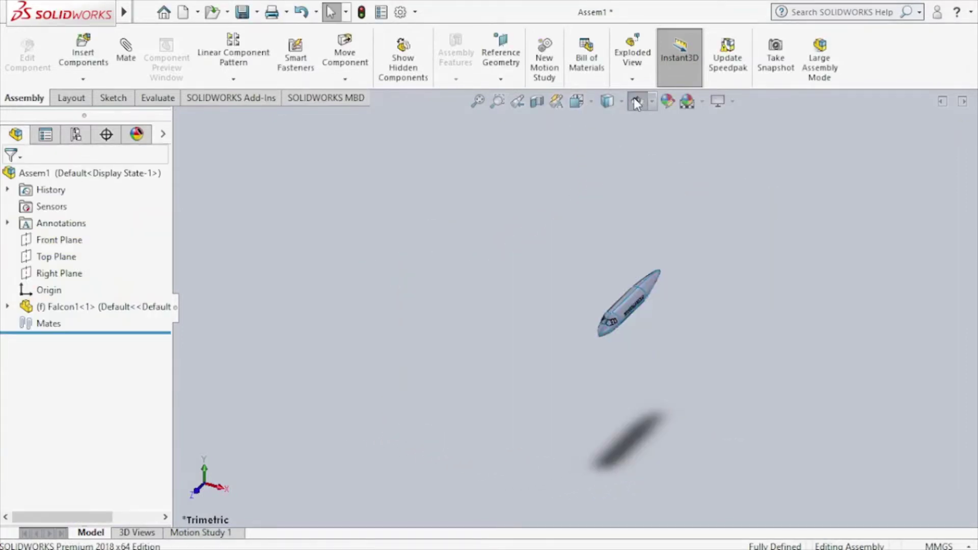
# Step: Insert and place the Falcon2 part in the assembly, then save
pyautogui.click(97, 61)
pyautogui.click(62, 360)
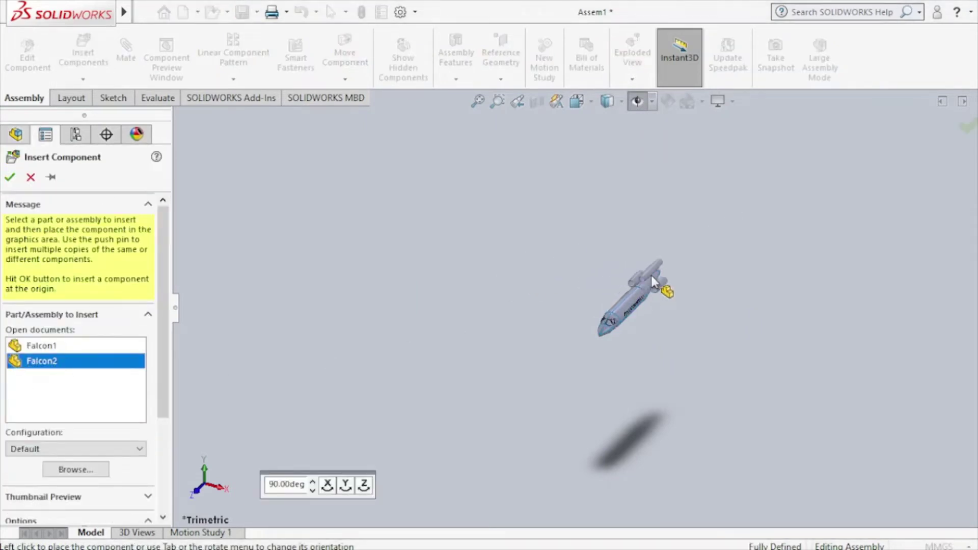
pyautogui.click(651, 275)
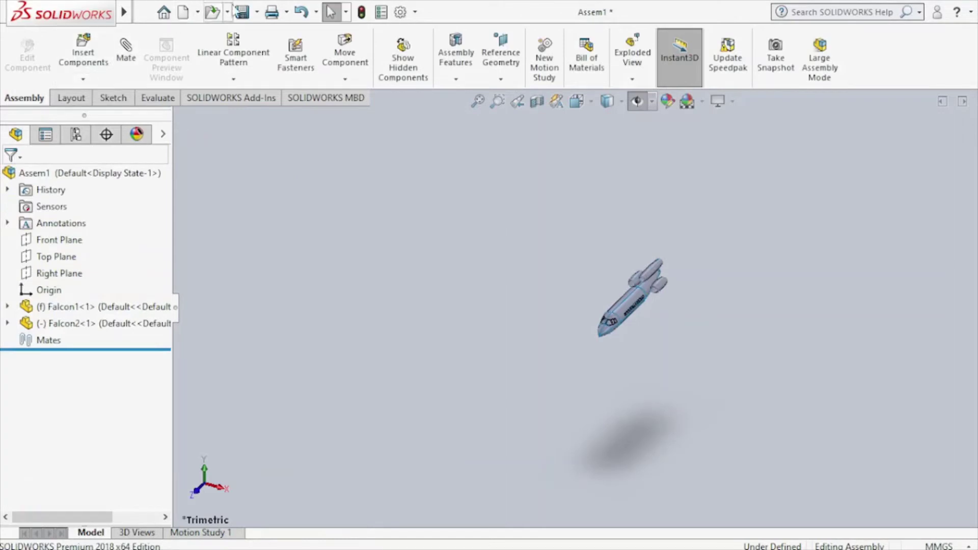
pyautogui.click(242, 11)
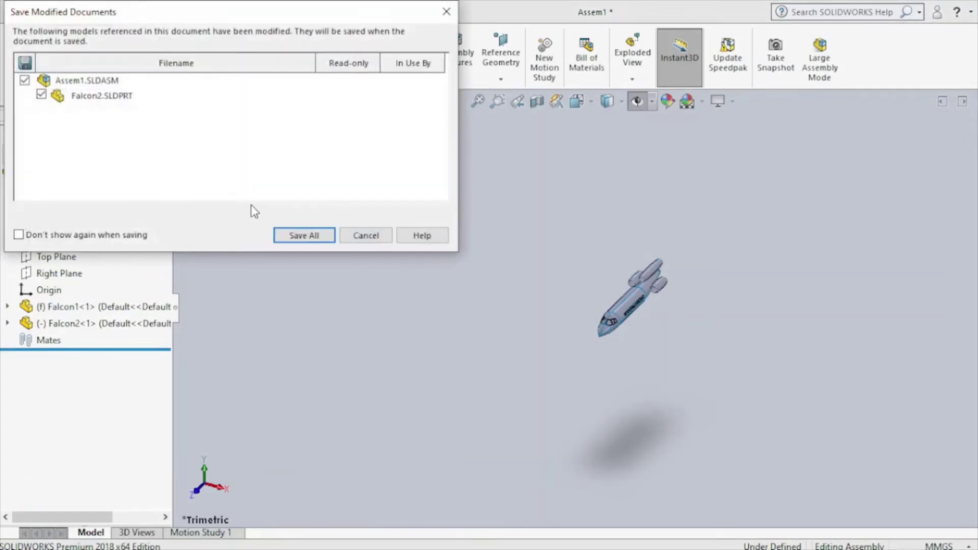
# Step: Save all modified documents, naming the assembly 'Falcon jet'
pyautogui.click(281, 236)
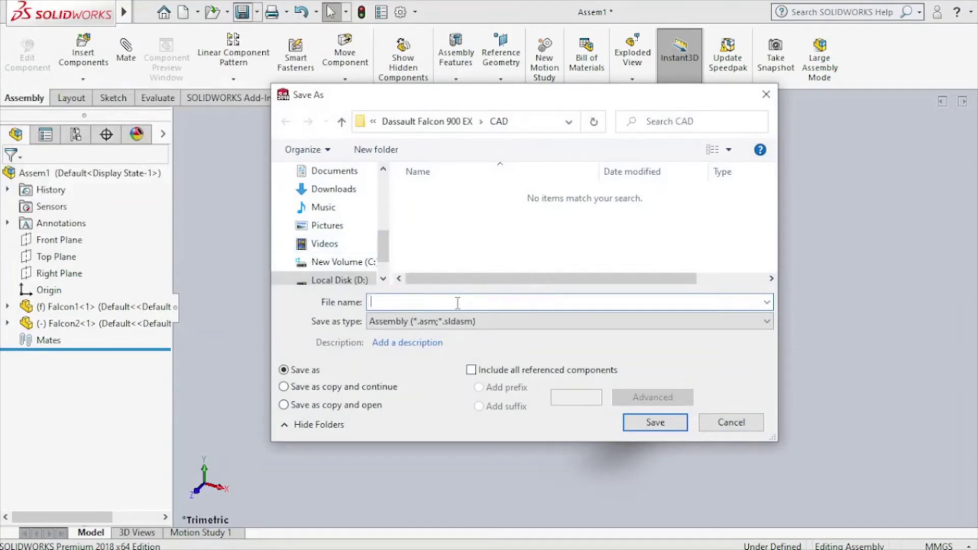
pyautogui.write('Fla')
pyautogui.press('BackSpace')
pyautogui.press('BackSpace')
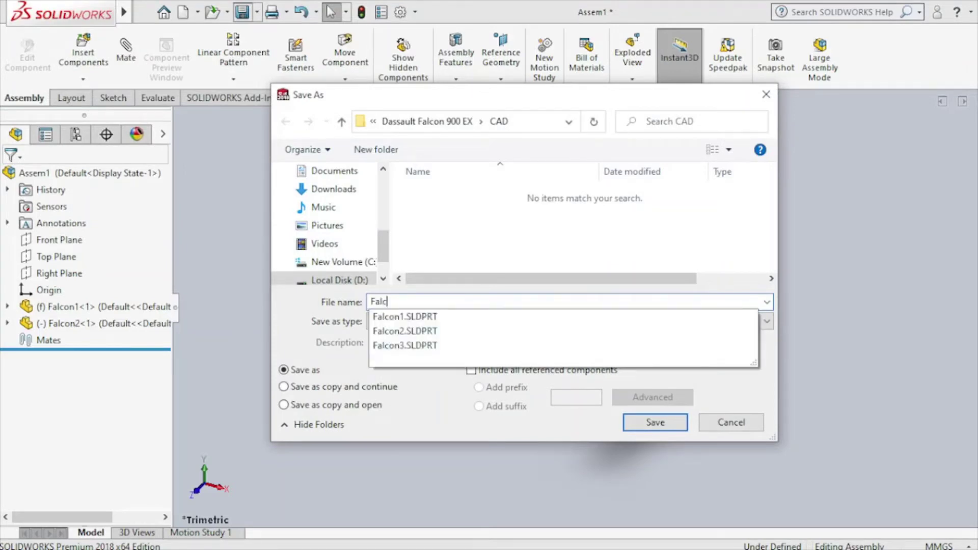
pyautogui.write('n jet')
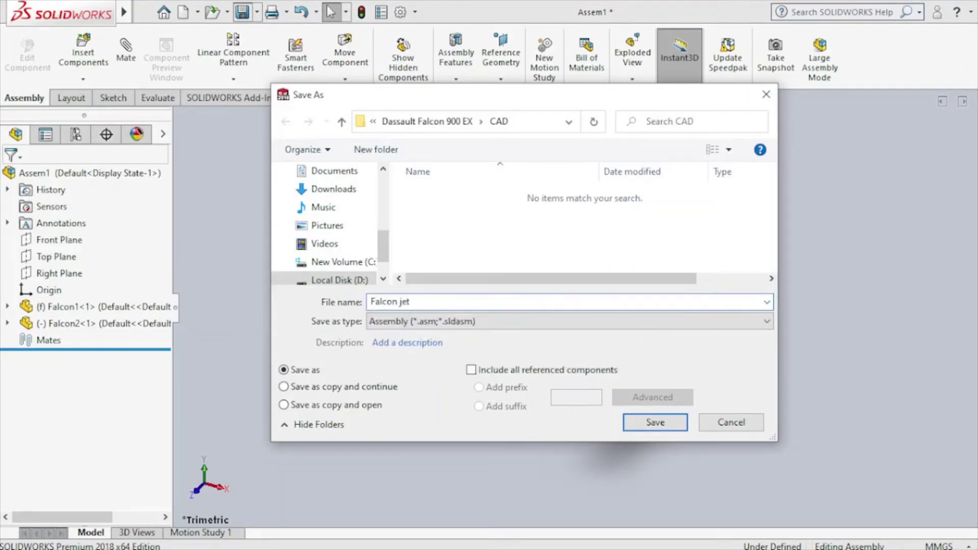
pyautogui.press('Return')
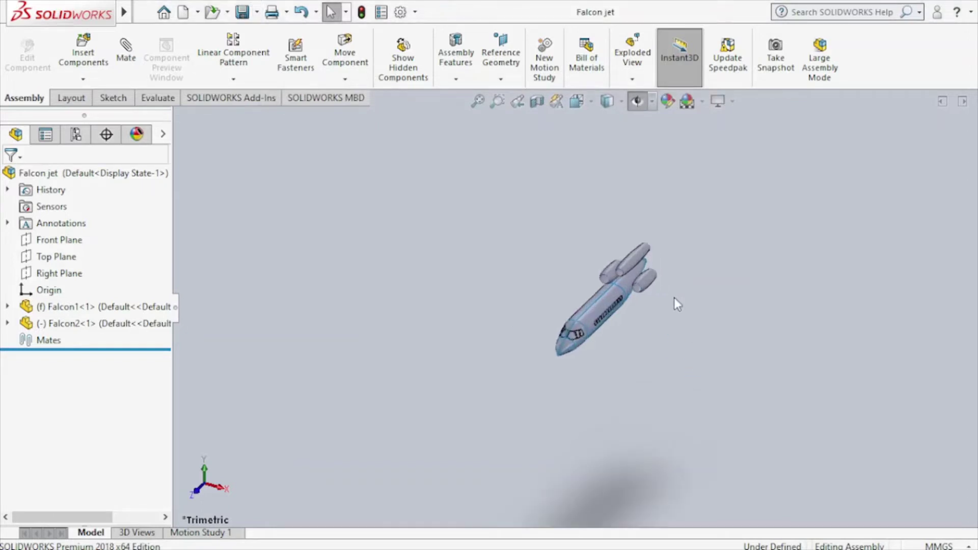
# Step: In the Front view, move Falcon2 so its engine rings are centred on the fuselage
pyautogui.moveTo(674, 298); pyautogui.dragTo(647, 235, button='middle')
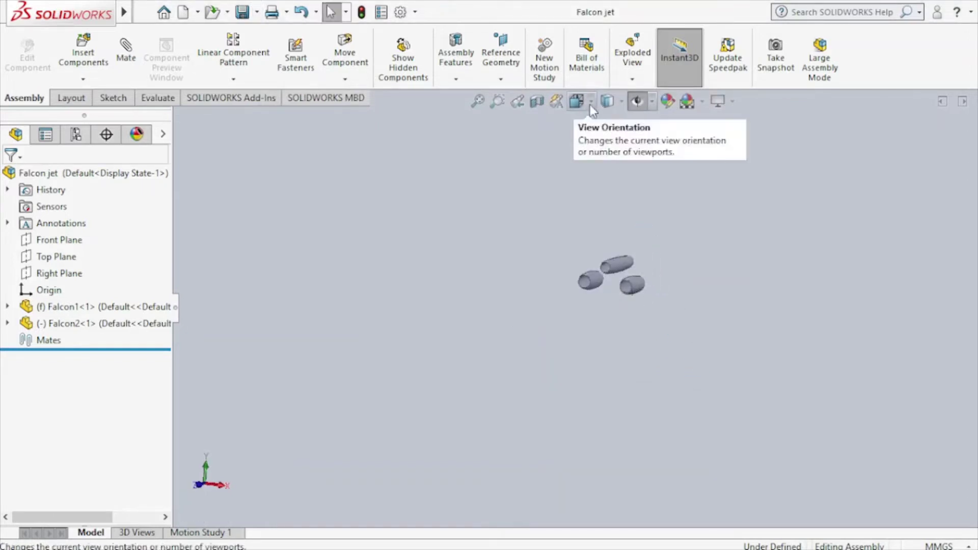
pyautogui.click(576, 101)
pyautogui.click(479, 332)
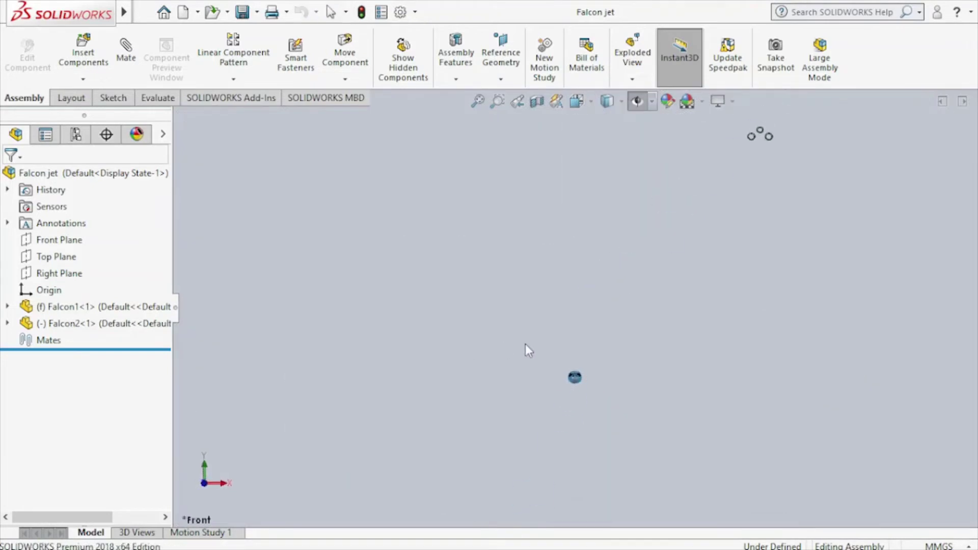
pyautogui.click(751, 135)
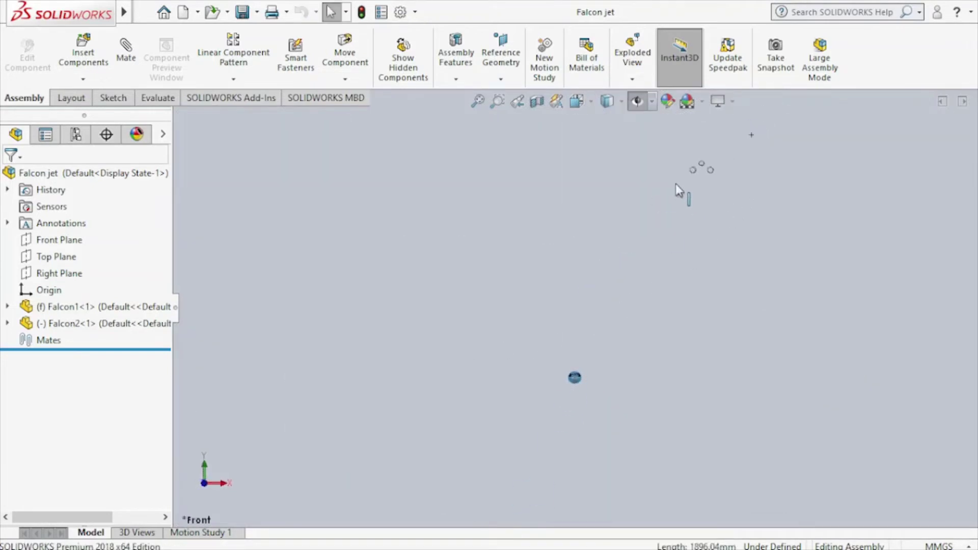
pyautogui.moveTo(572, 363); pyautogui.dragTo(568, 372)
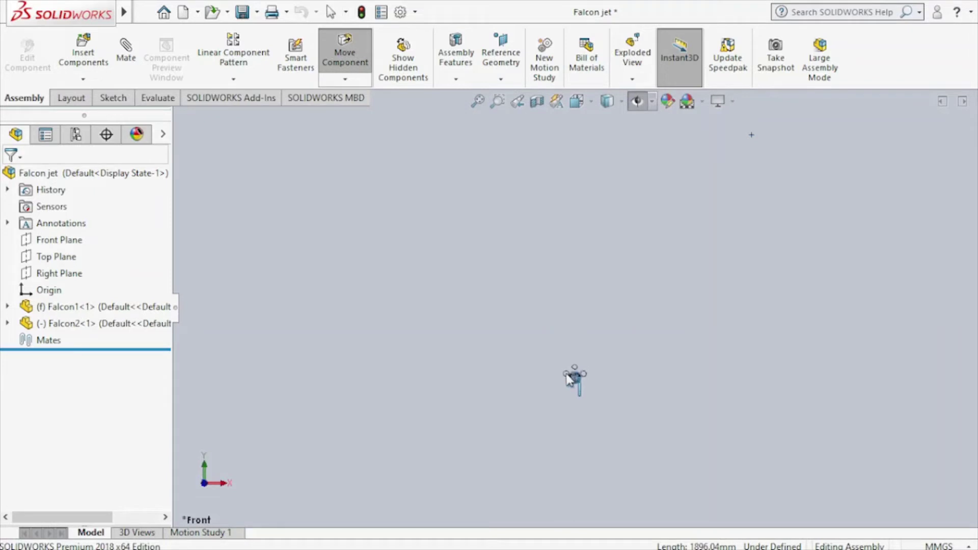
pyautogui.scroll(-3, 576, 377)
pyautogui.scroll(-3, 614, 365)
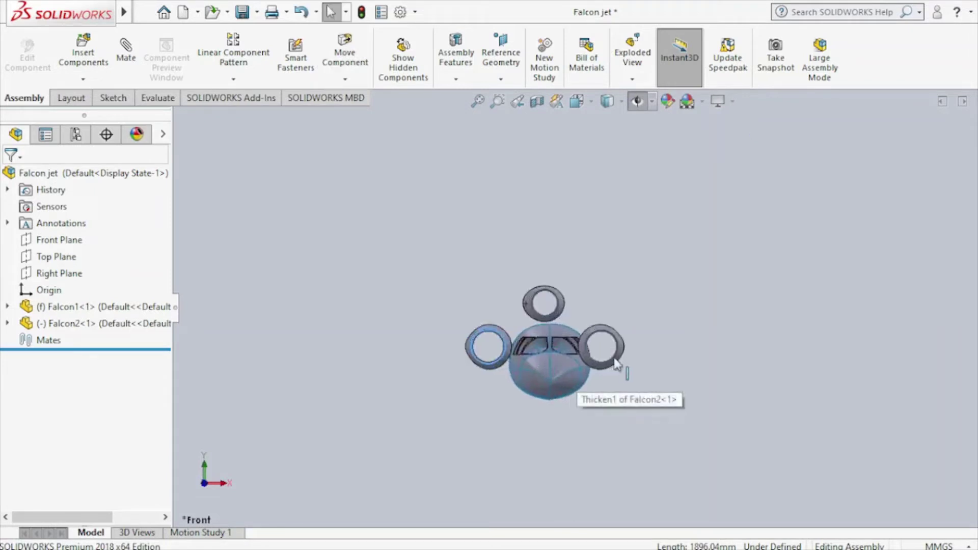
pyautogui.scroll(-3, 611, 336)
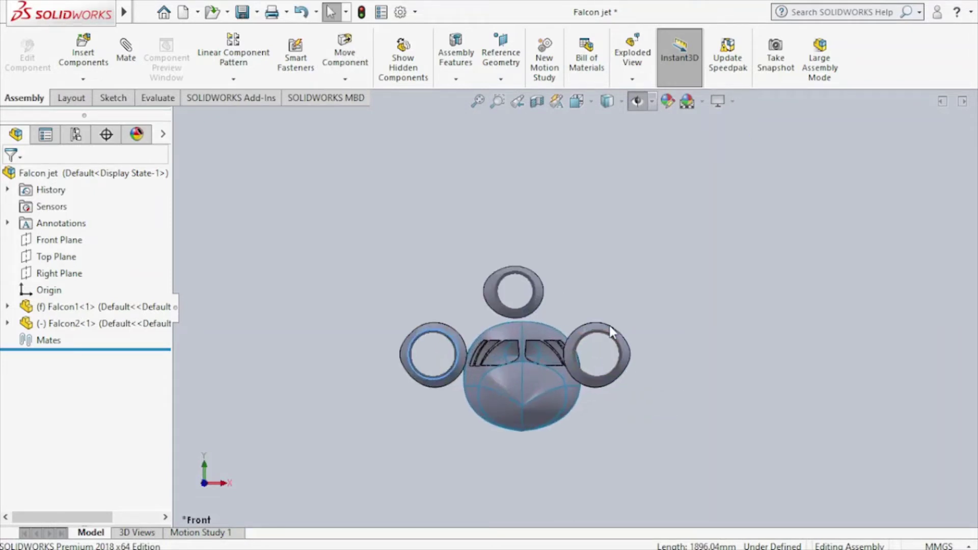
pyautogui.click(541, 305)
pyautogui.moveTo(541, 305); pyautogui.dragTo(541, 306)
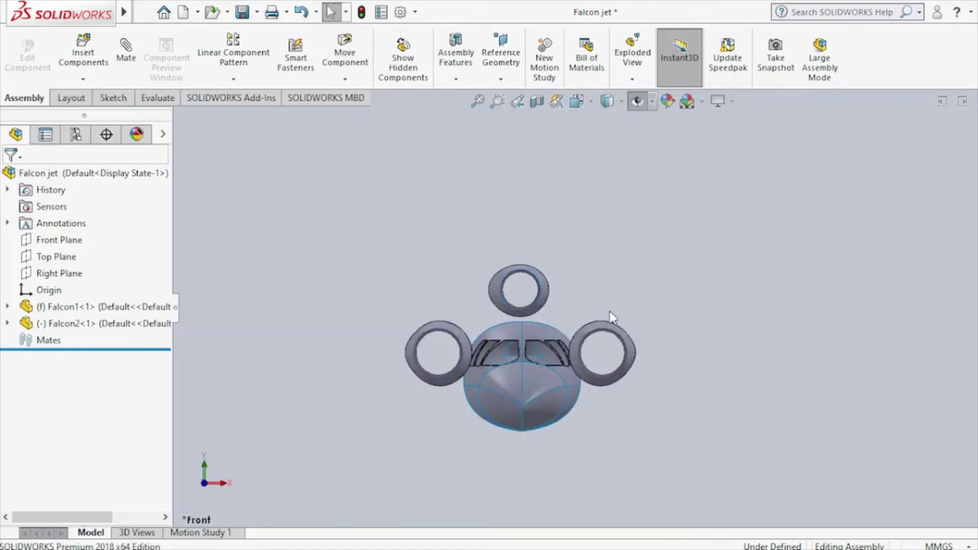
# Step: In the Right view, slide the engines back over the fuselage tail and finish moving
pyautogui.moveTo(610, 311); pyautogui.dragTo(513, 327, button='middle')
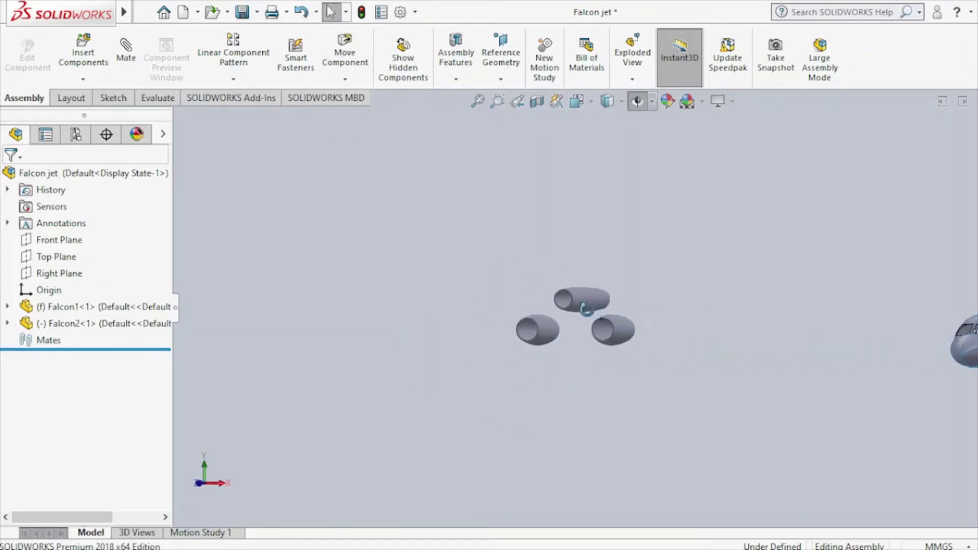
pyautogui.click(587, 103)
pyautogui.click(488, 330)
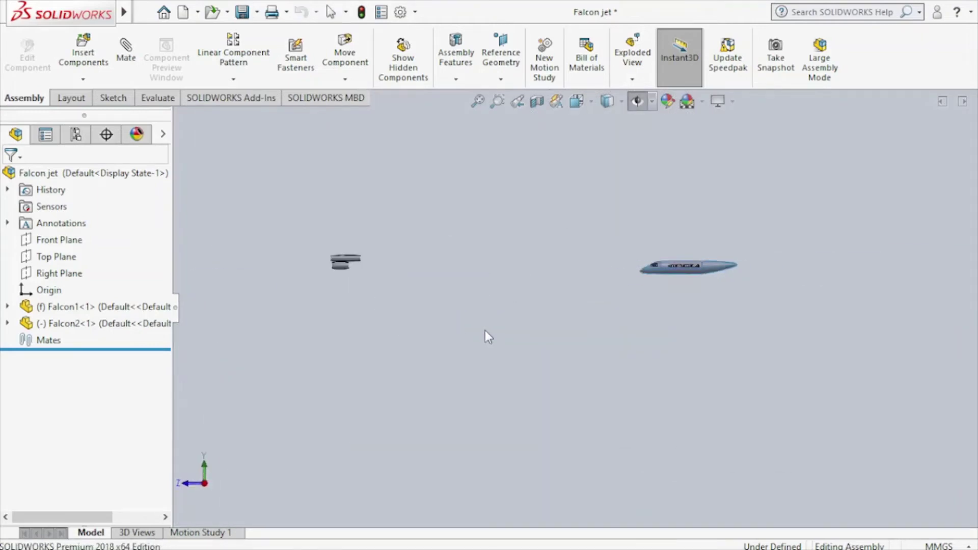
pyautogui.moveTo(383, 262); pyautogui.dragTo(563, 250)
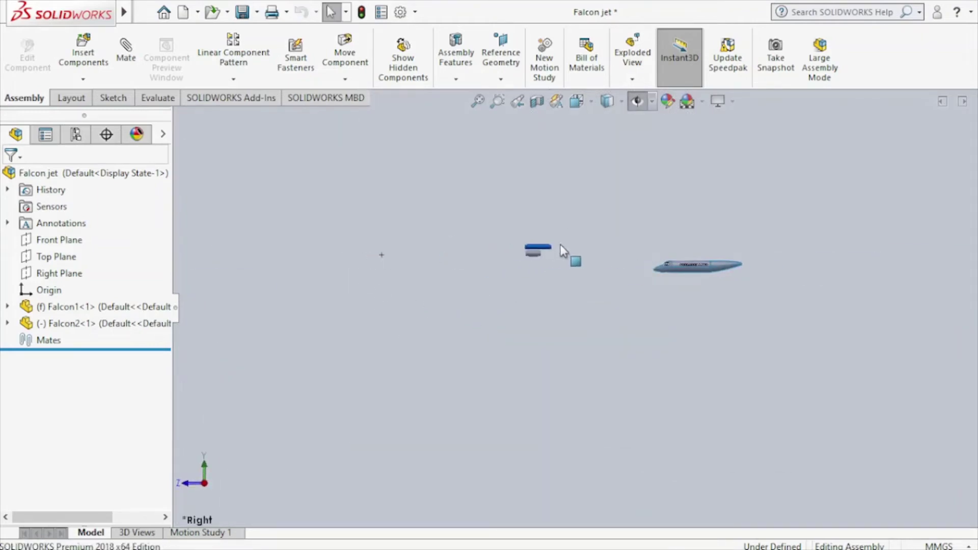
pyautogui.moveTo(700, 258); pyautogui.dragTo(721, 263)
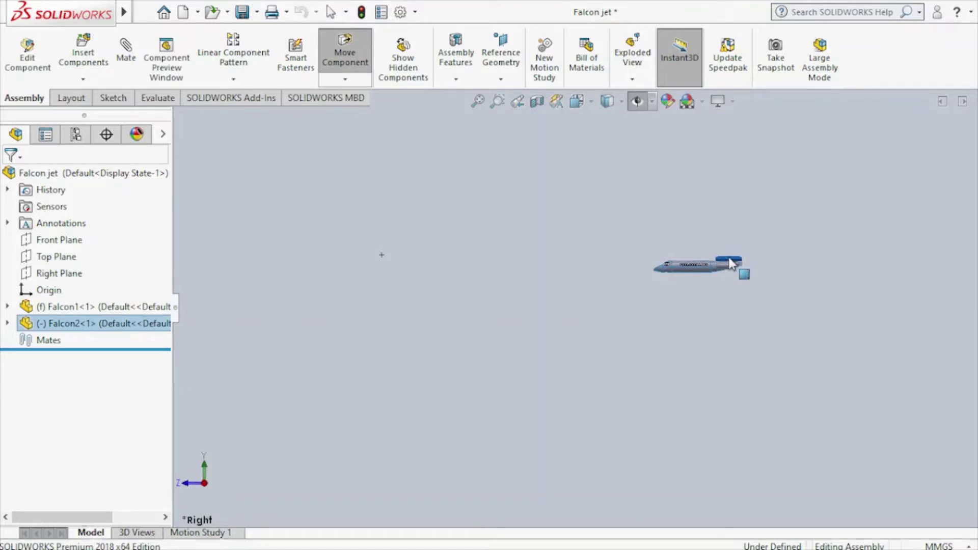
pyautogui.press('Escape')
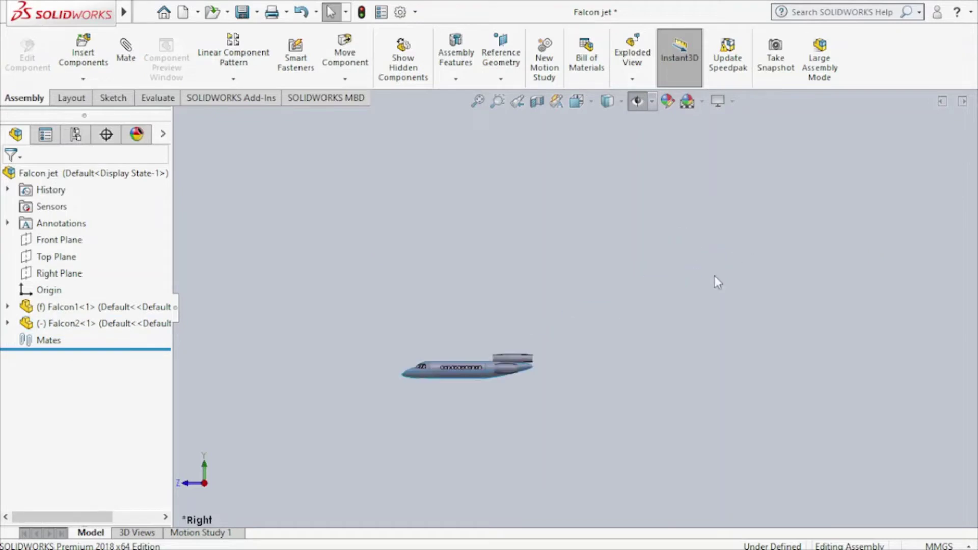
pyautogui.moveTo(531, 360)
pyautogui.mouseDown(button='middle')
pyautogui.moveTo(627, 426)
pyautogui.moveTo(570, 345)
pyautogui.moveTo(463, 337)
pyautogui.moveTo(547, 220)
pyautogui.mouseUp(button='middle')
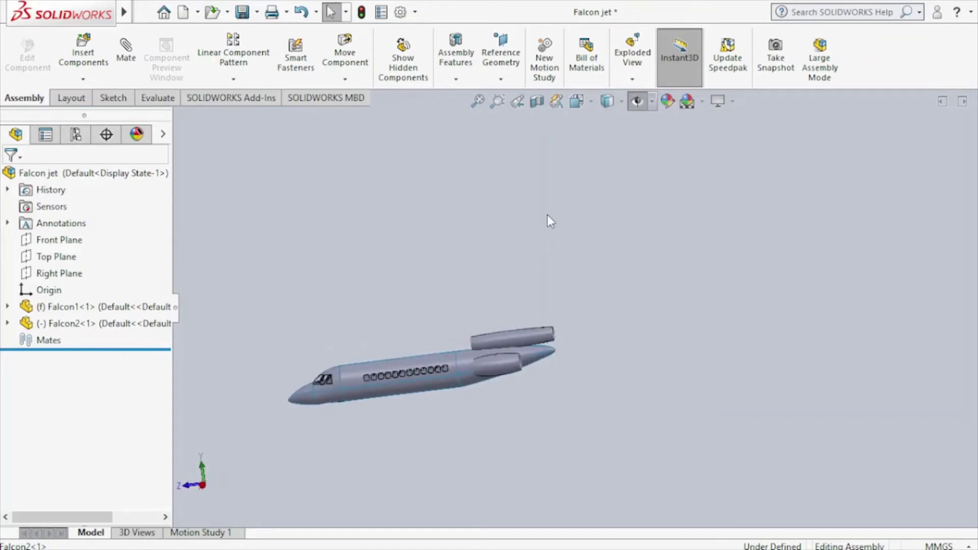
pyautogui.click(584, 101)
pyautogui.click(488, 332)
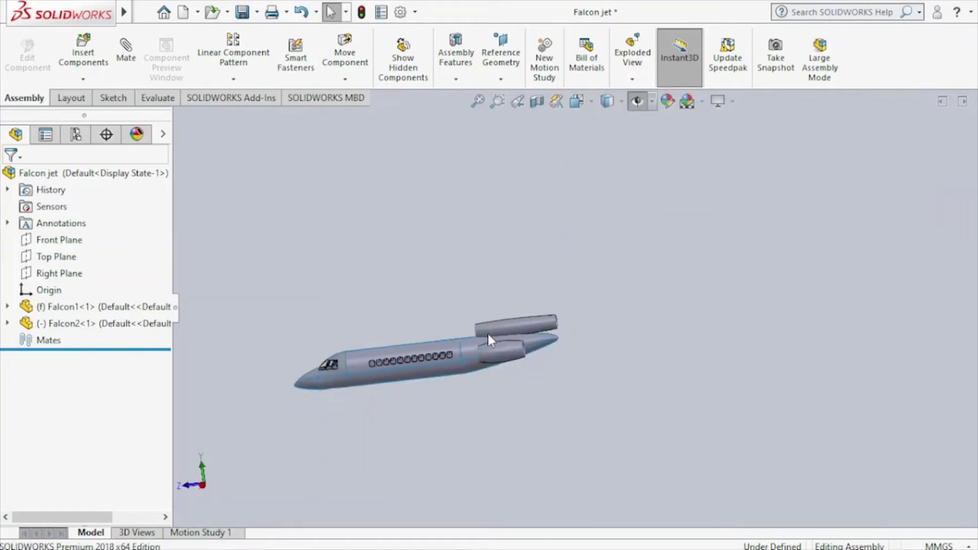
pyautogui.scroll(-2, 586, 209)
pyautogui.scroll(-2, 583, 204)
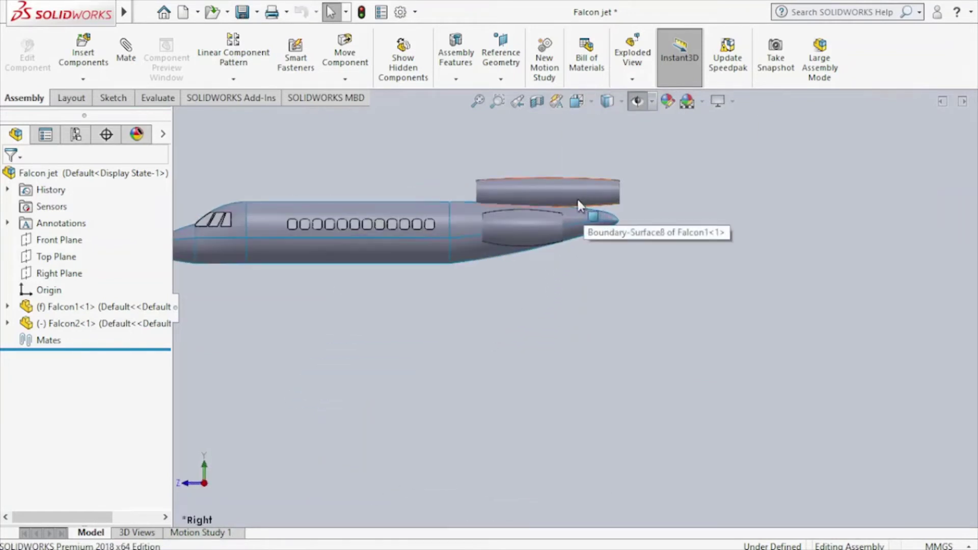
# Step: Expand Falcon2's boundary surfaces and start editing Sketch7 of Boundary-Surface1
pyautogui.click(10, 323)
pyautogui.scroll(-3, 57, 392)
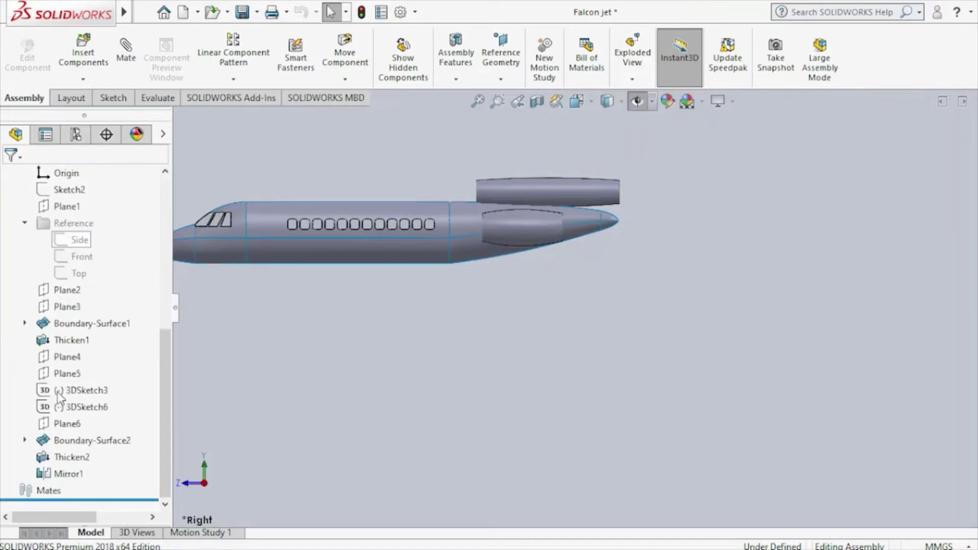
pyautogui.click(31, 442)
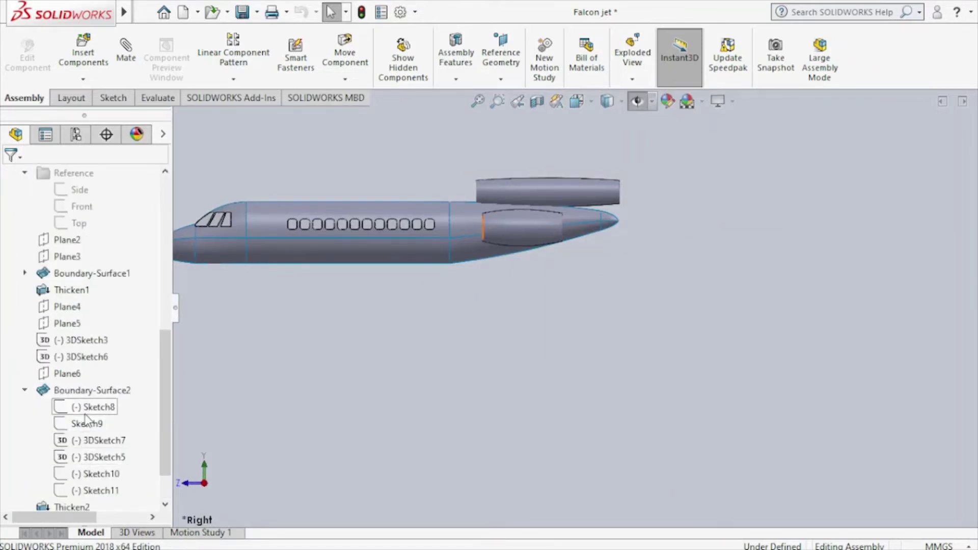
pyautogui.click(25, 273)
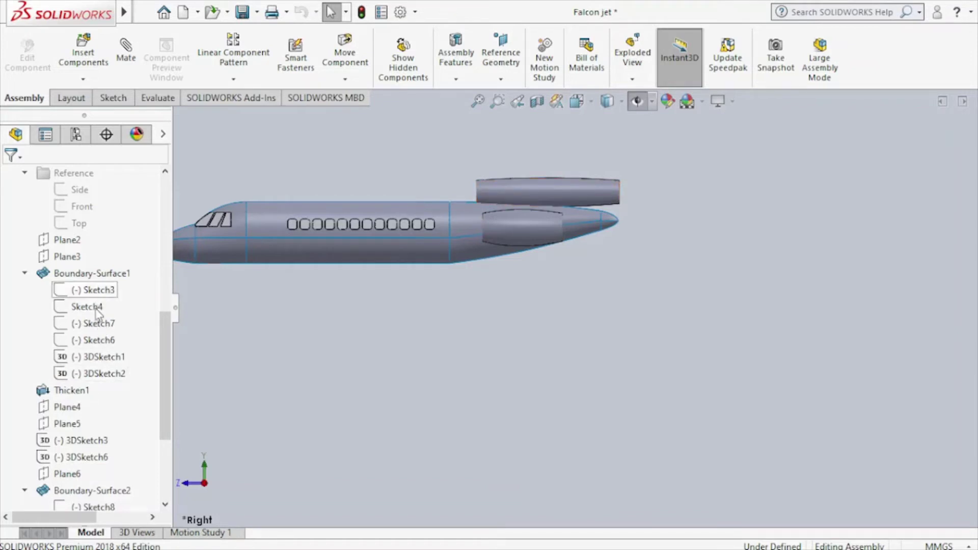
pyautogui.click(96, 328)
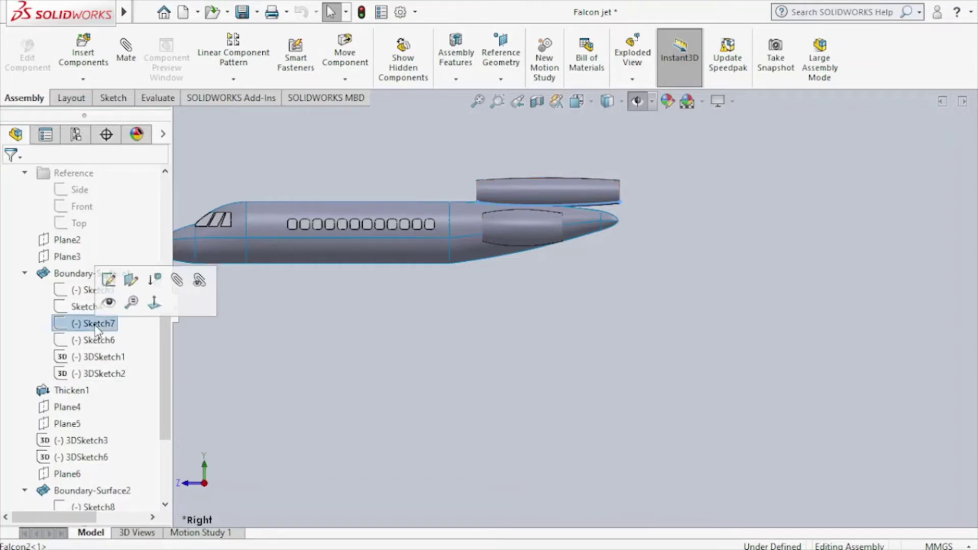
pyautogui.click(109, 295)
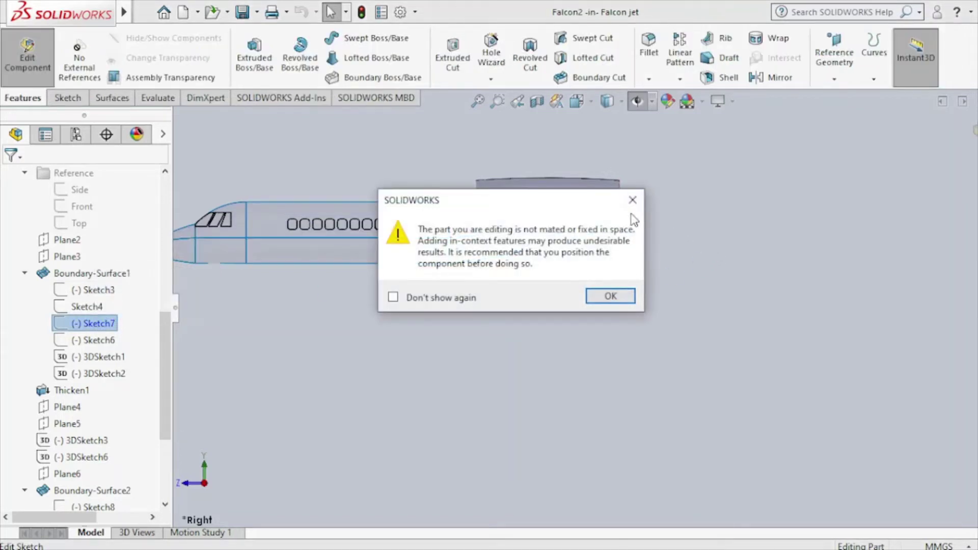
# Step: Dismiss the warning, exit part editing, and open the Falcon1 fuselage part separately
pyautogui.click(632, 200)
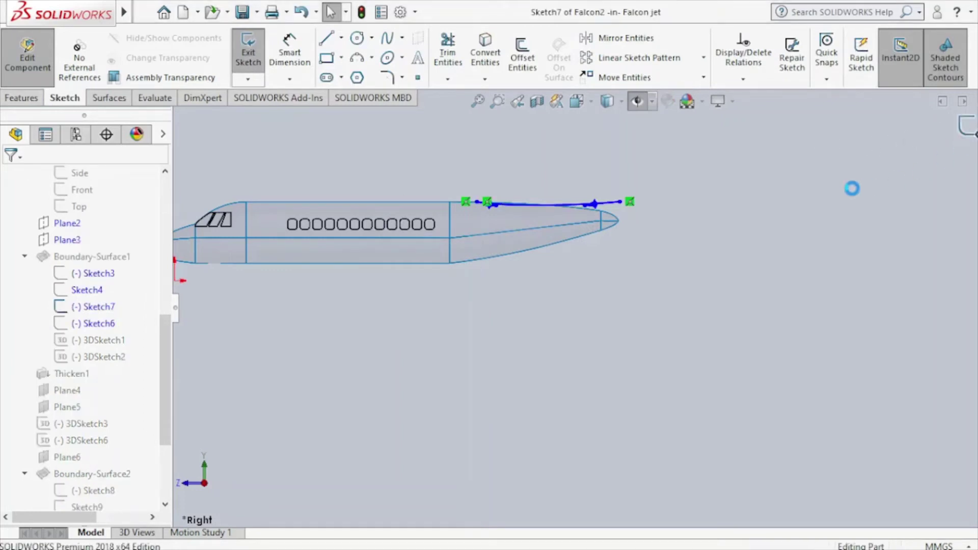
pyautogui.click(972, 134)
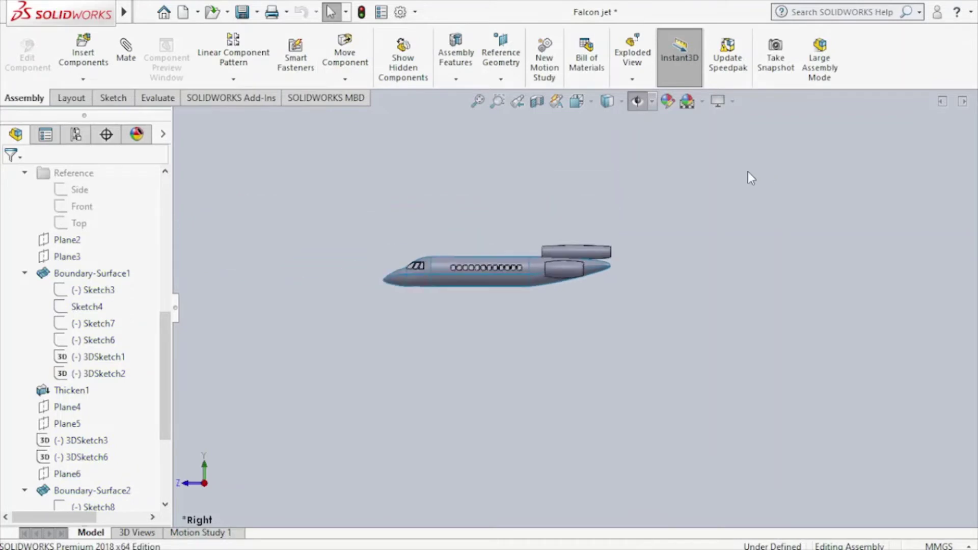
pyautogui.moveTo(570, 232)
pyautogui.mouseDown(button='middle')
pyautogui.moveTo(572, 276)
pyautogui.moveTo(609, 315)
pyautogui.mouseUp(button='middle')
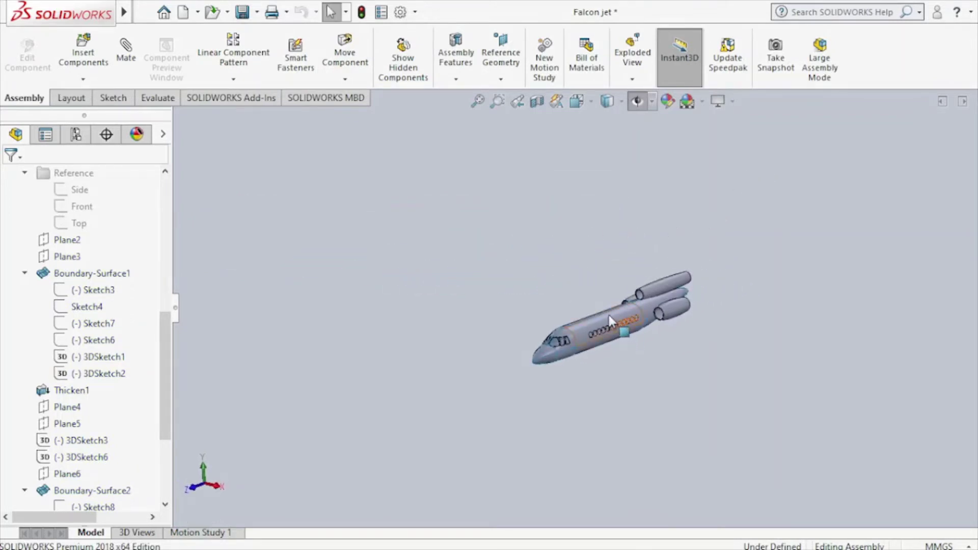
pyautogui.click(610, 315)
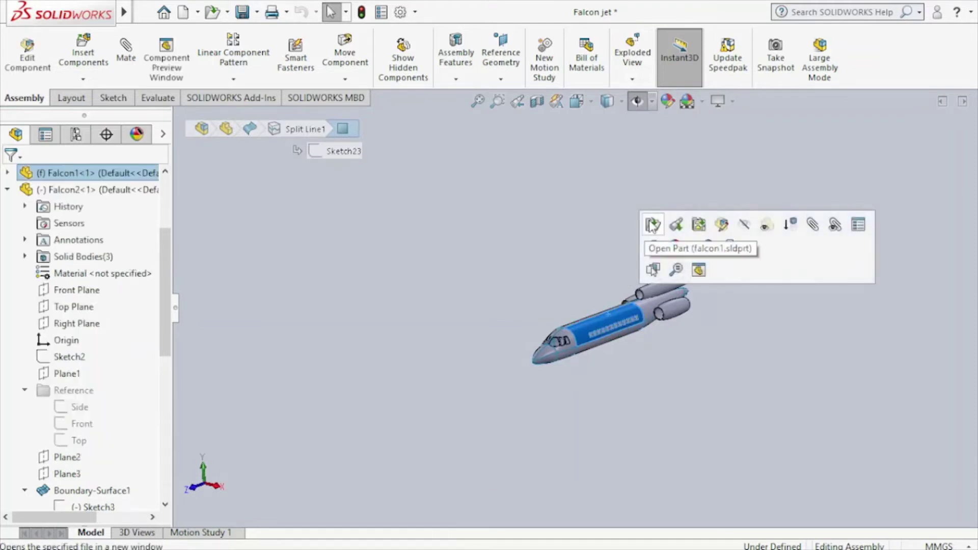
pyautogui.click(649, 220)
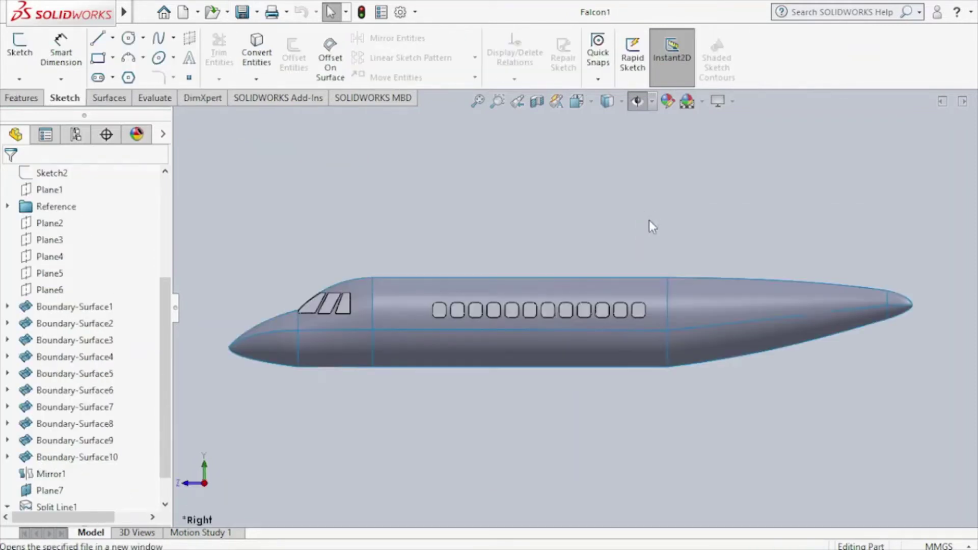
# Step: Show the Falcon 900EX reference picture behind the fuselage and zoom out to see Plane7
pyautogui.click(638, 100)
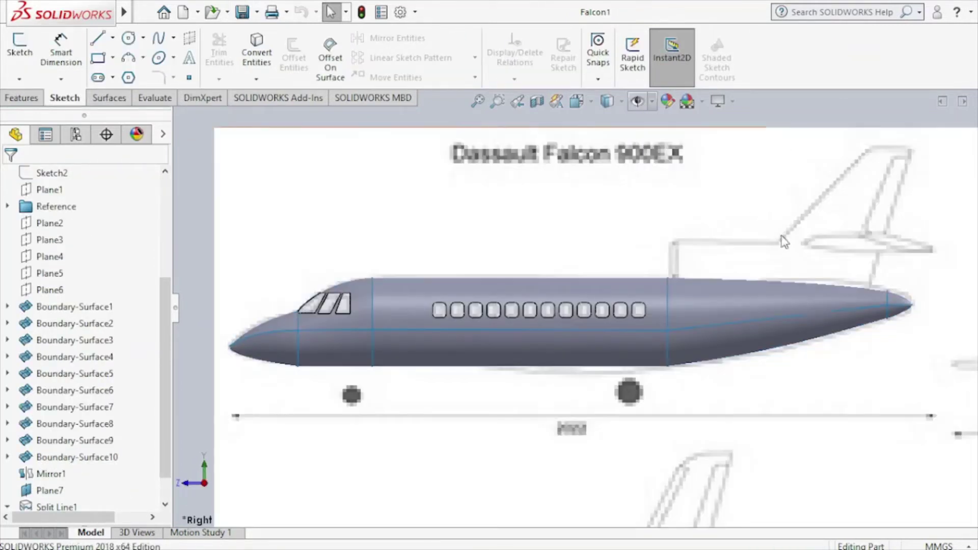
pyautogui.scroll(3, 786, 252)
pyautogui.scroll(2, 787, 251)
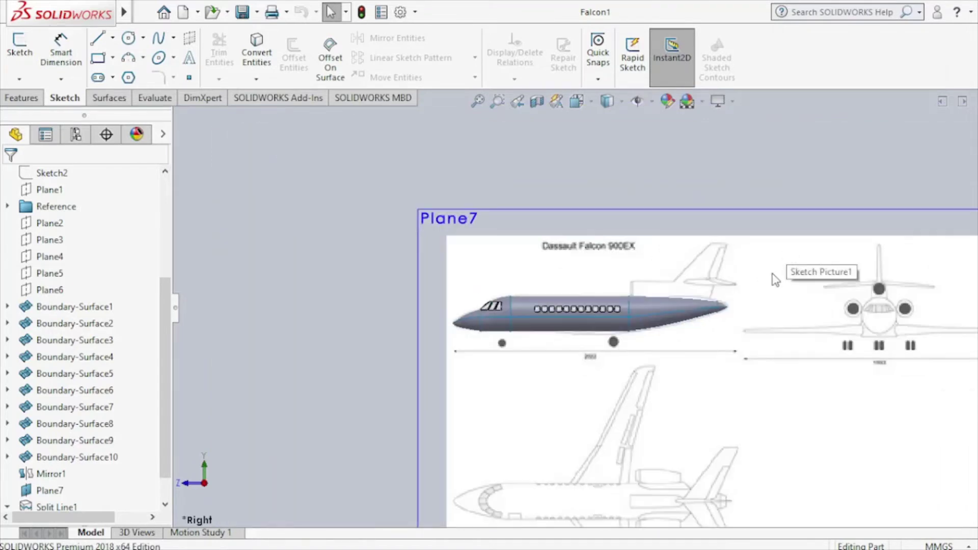
pyautogui.scroll(1, 736, 288)
pyautogui.scroll(-2, 728, 292)
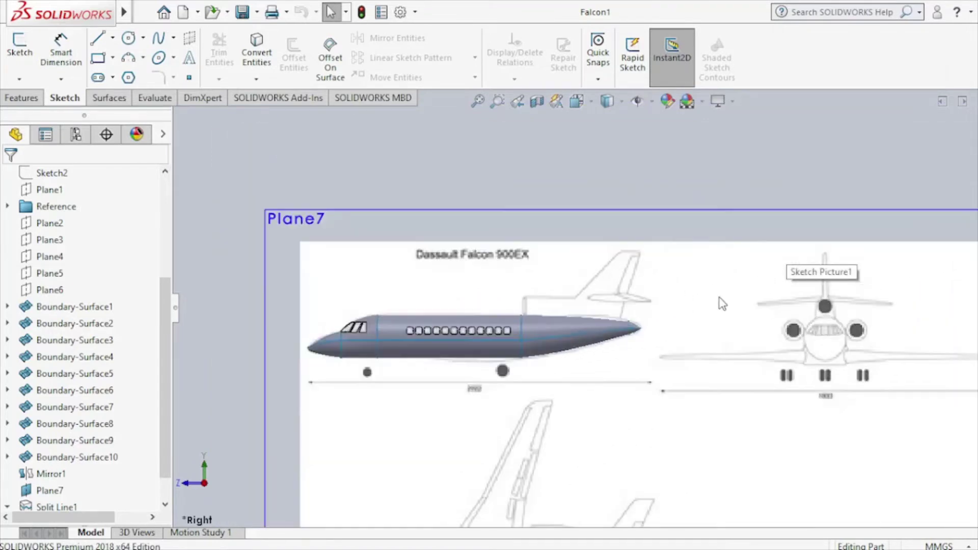
pyautogui.moveTo(158, 273)
pyautogui.mouseDown()
pyautogui.moveTo(75, 228)
pyautogui.moveTo(56, 363)
pyautogui.mouseUp()
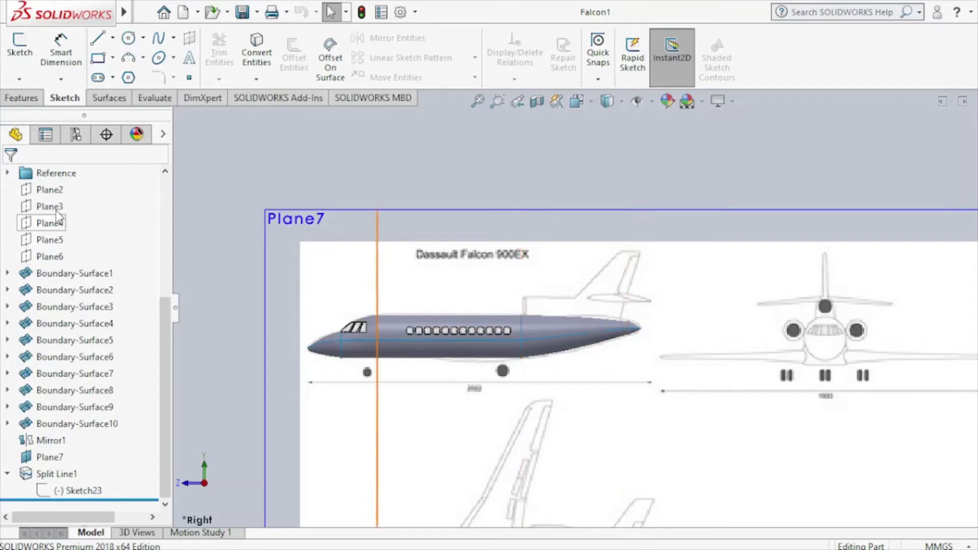
# Step: Start a new reference plane from Plane4 with the offset flipped toward the tail
pyautogui.click(51, 223)
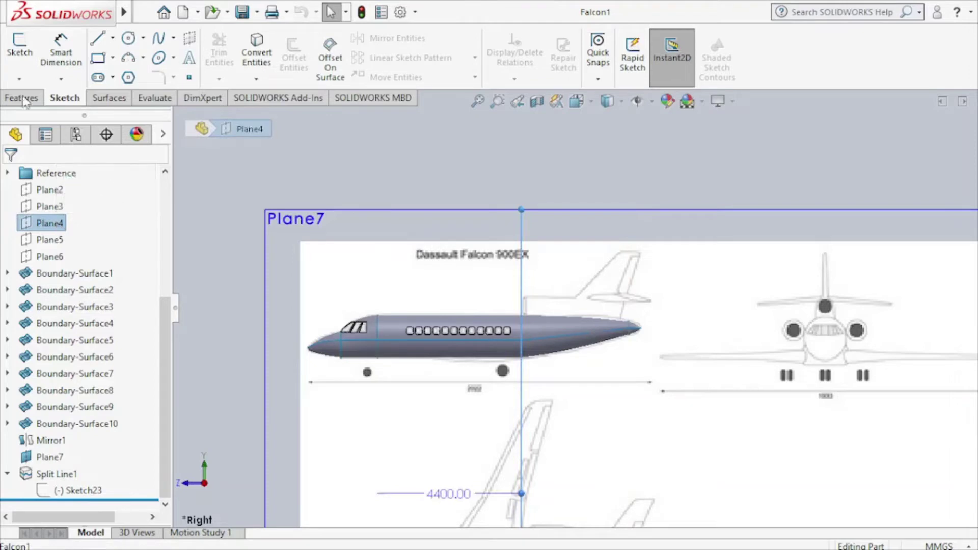
pyautogui.click(20, 99)
pyautogui.click(605, 79)
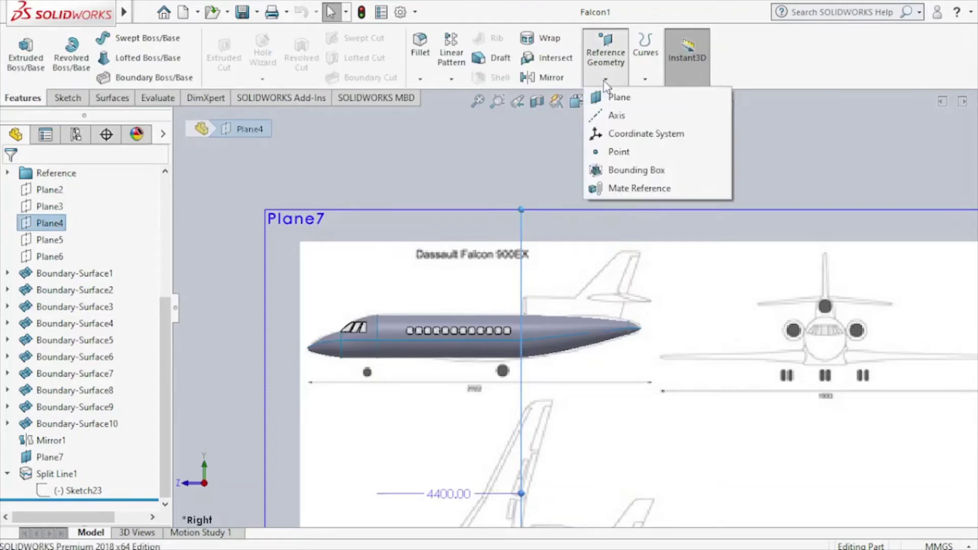
pyautogui.click(616, 97)
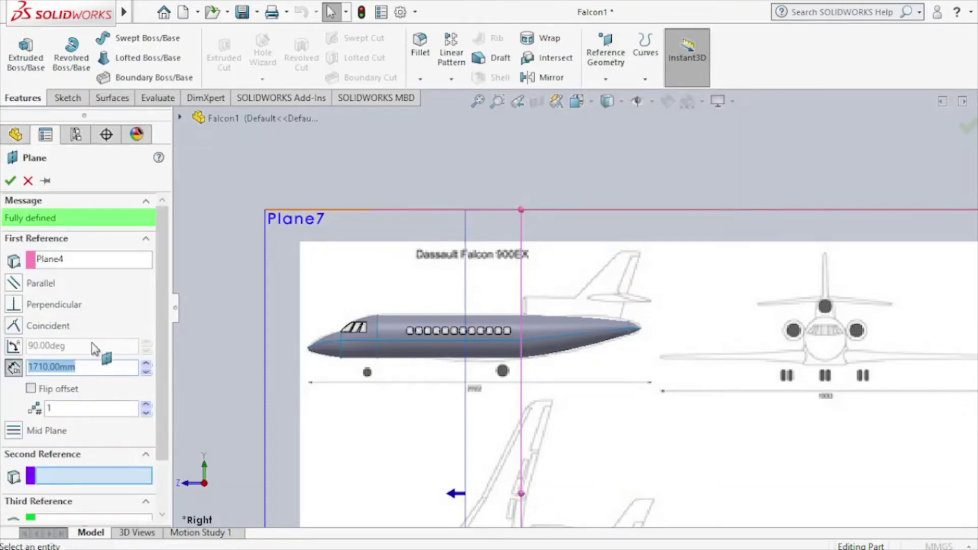
pyautogui.click(31, 390)
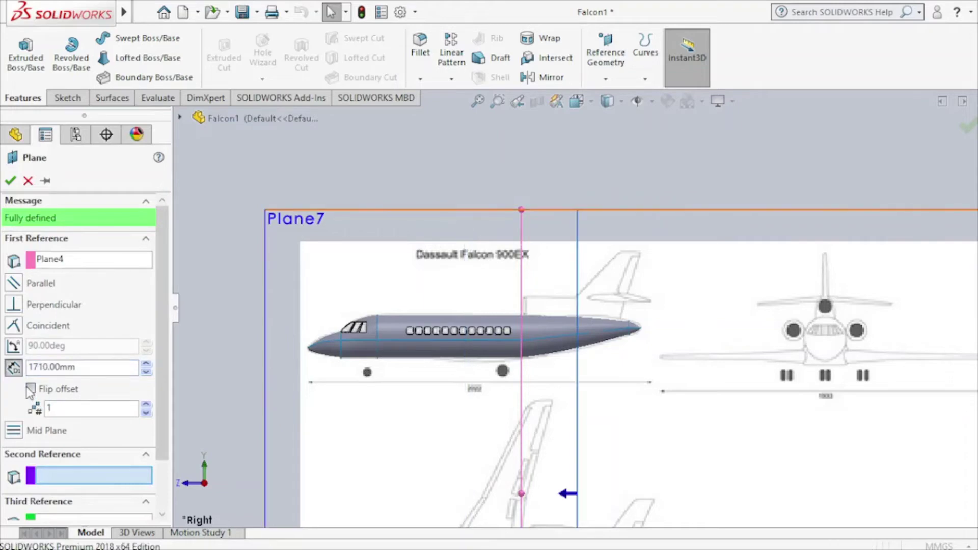
# Step: Lower the plane offset step by step to 1370 mm and create Plane8
pyautogui.click(146, 376)
pyautogui.click(146, 376)
pyautogui.click(146, 376)
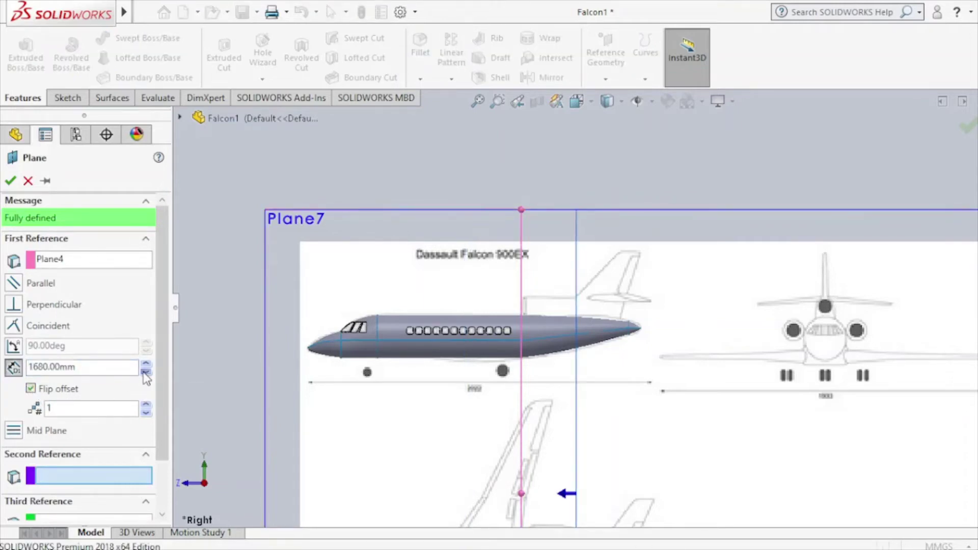
pyautogui.click(146, 376)
pyautogui.click(147, 375)
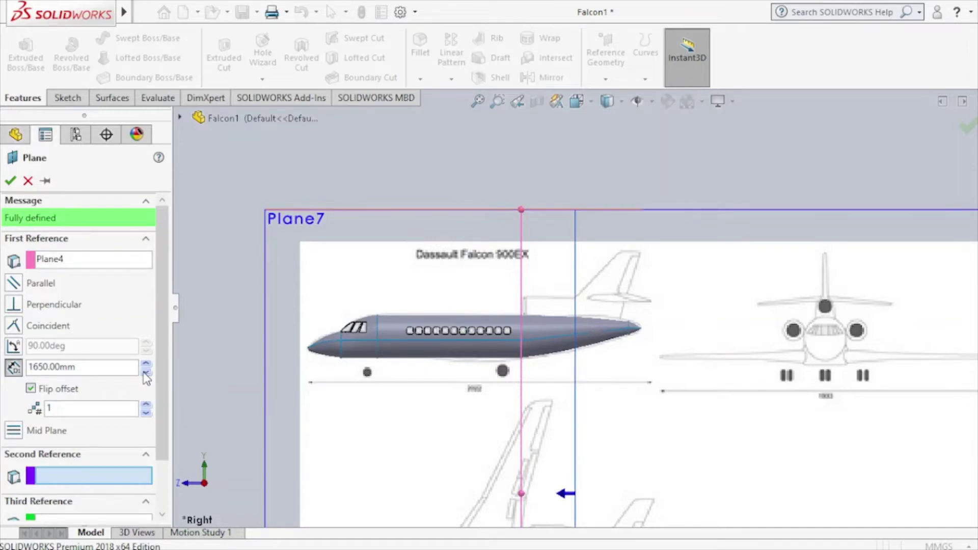
pyautogui.click(146, 375)
pyautogui.click(146, 375)
pyautogui.click(147, 376)
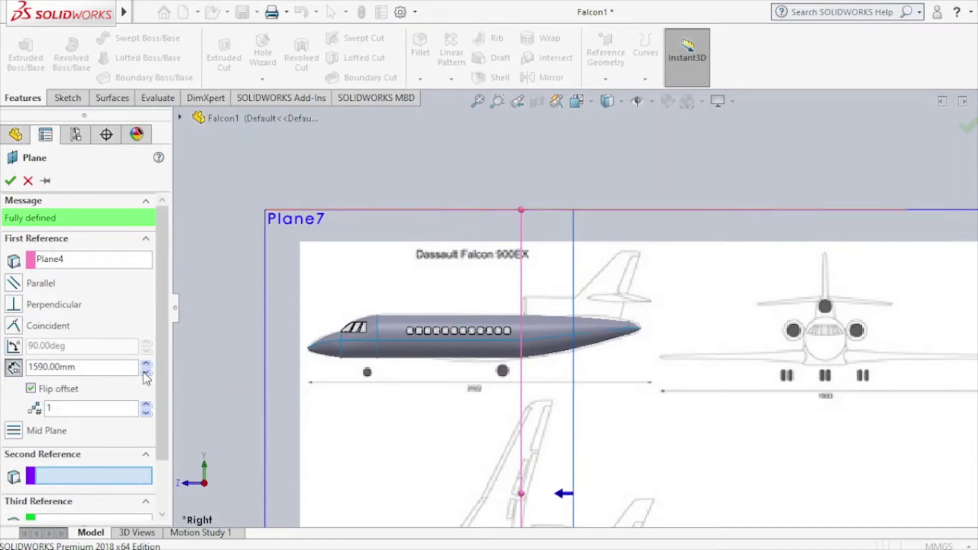
pyautogui.click(146, 375)
pyautogui.click(146, 375)
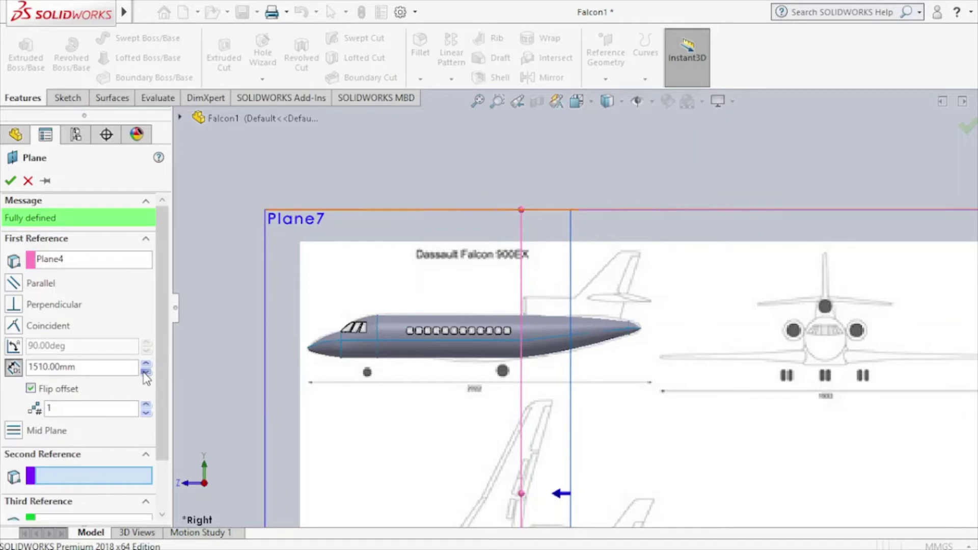
pyautogui.click(147, 376)
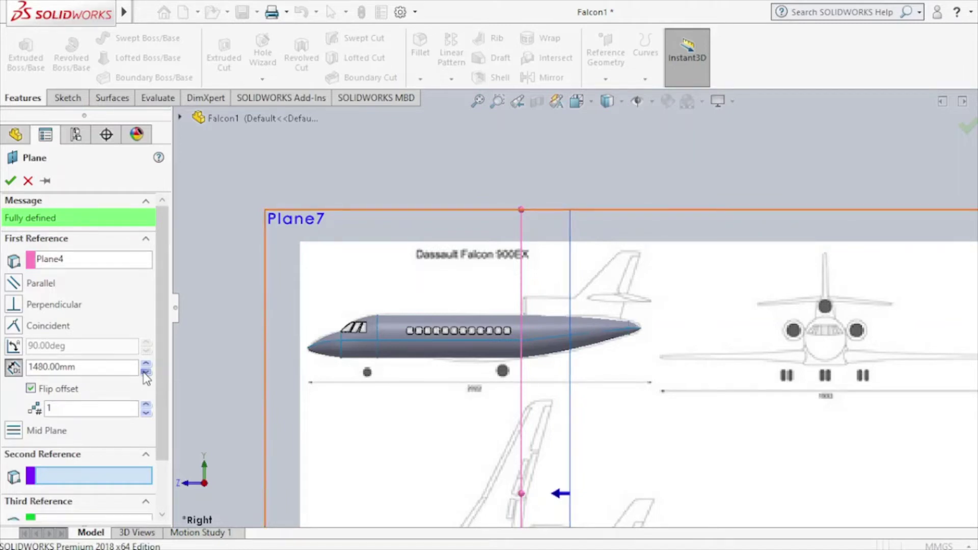
pyautogui.click(146, 375)
pyautogui.click(147, 376)
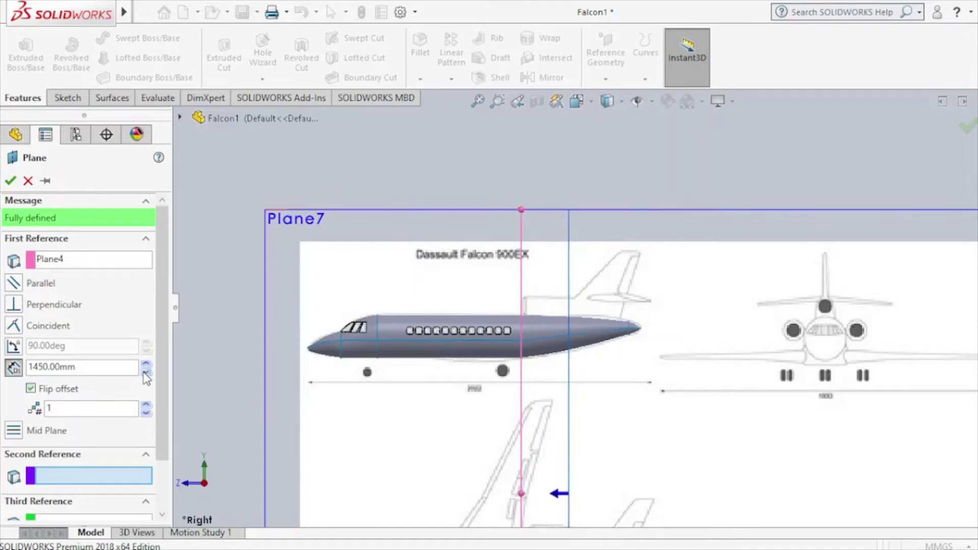
pyautogui.click(147, 375)
pyautogui.click(146, 376)
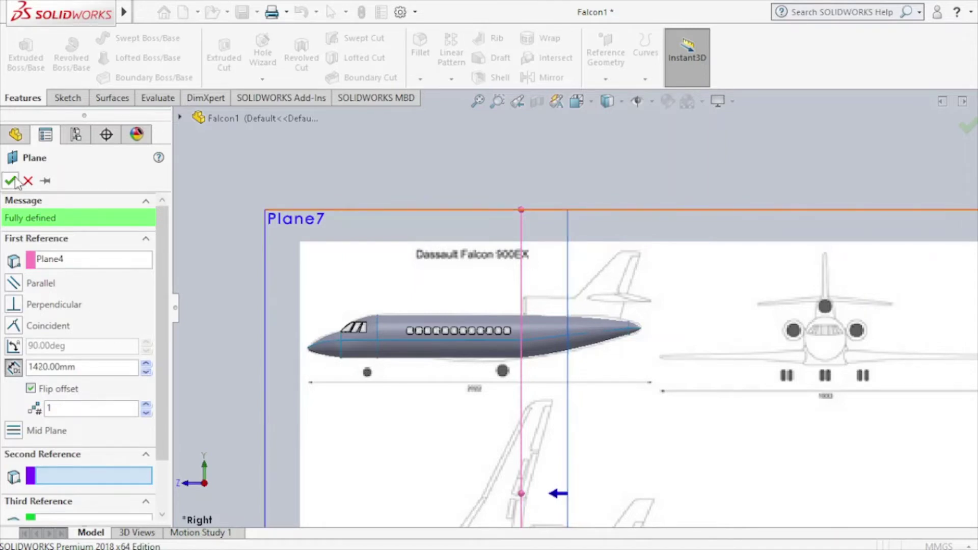
pyautogui.click(146, 372)
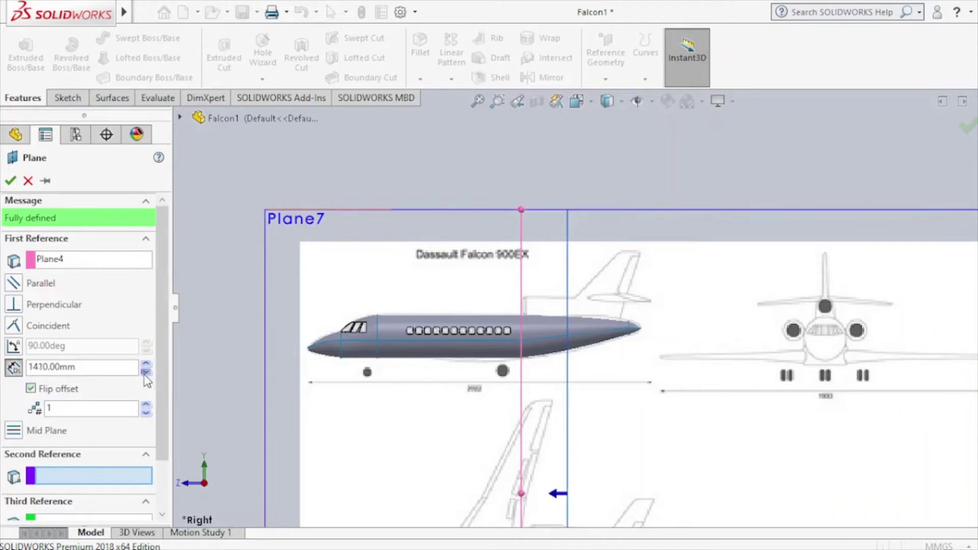
pyautogui.click(146, 372)
pyautogui.click(146, 372)
pyautogui.click(146, 373)
pyautogui.click(146, 372)
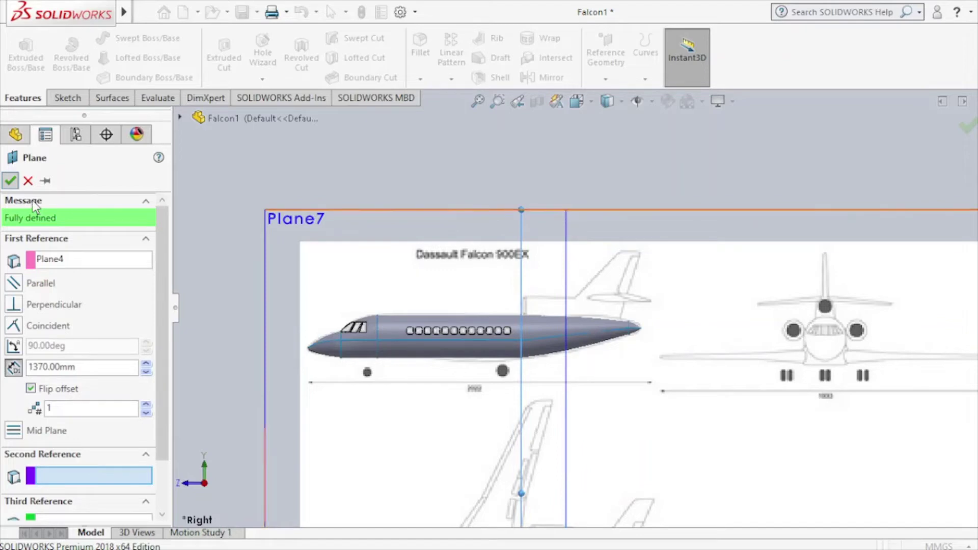
pyautogui.press('Return')
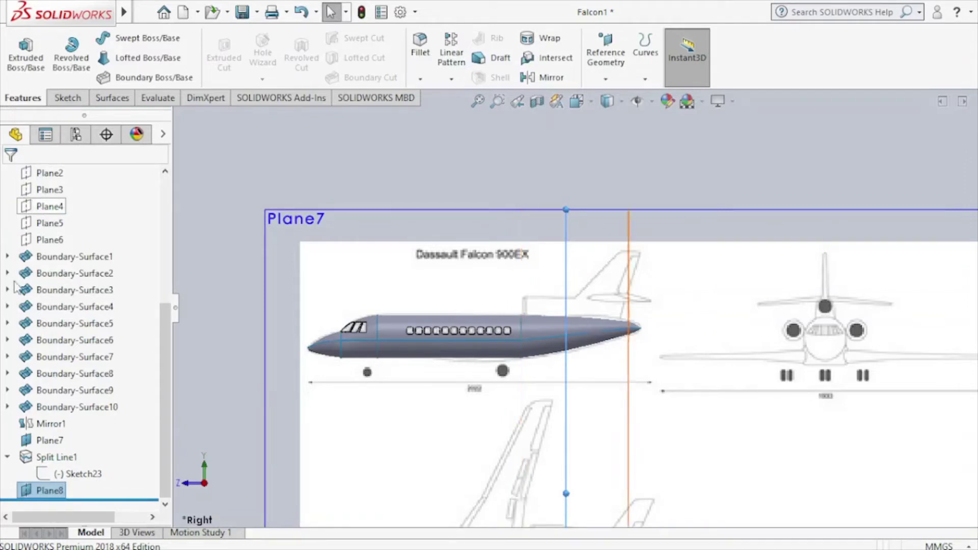
# Step: Check the positions of Plane5 and Plane6, then start a new sketch on Right Plane
pyautogui.click(45, 227)
pyautogui.click(55, 242)
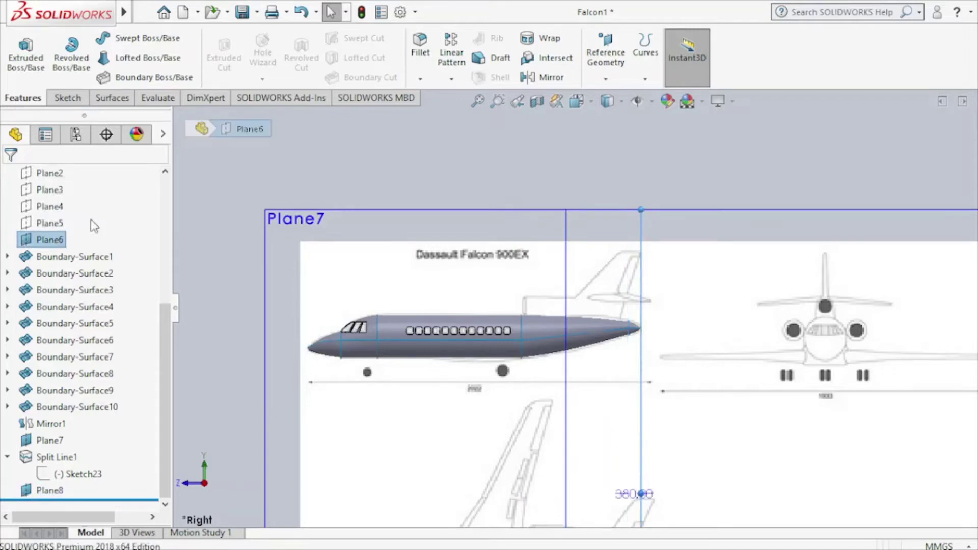
pyautogui.scroll(5, 43, 219)
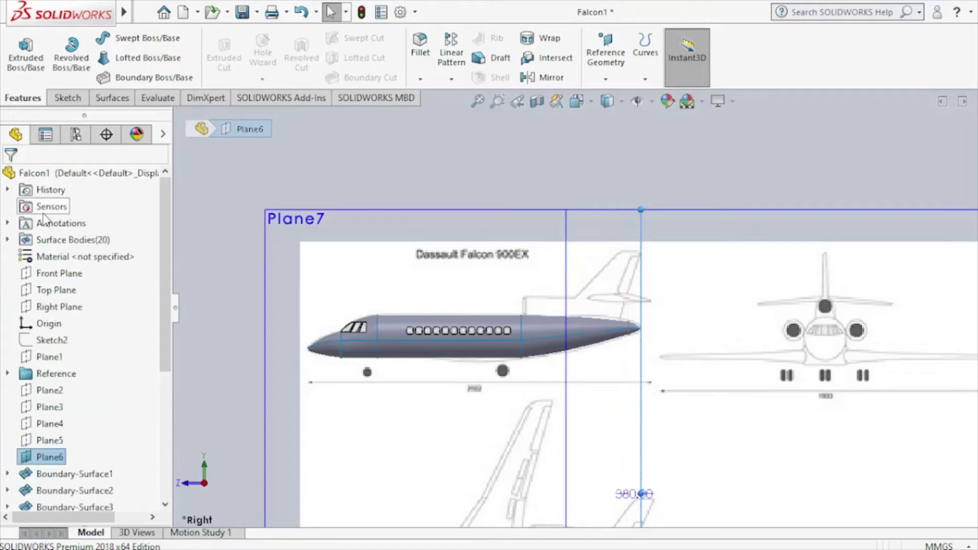
pyautogui.click(60, 308)
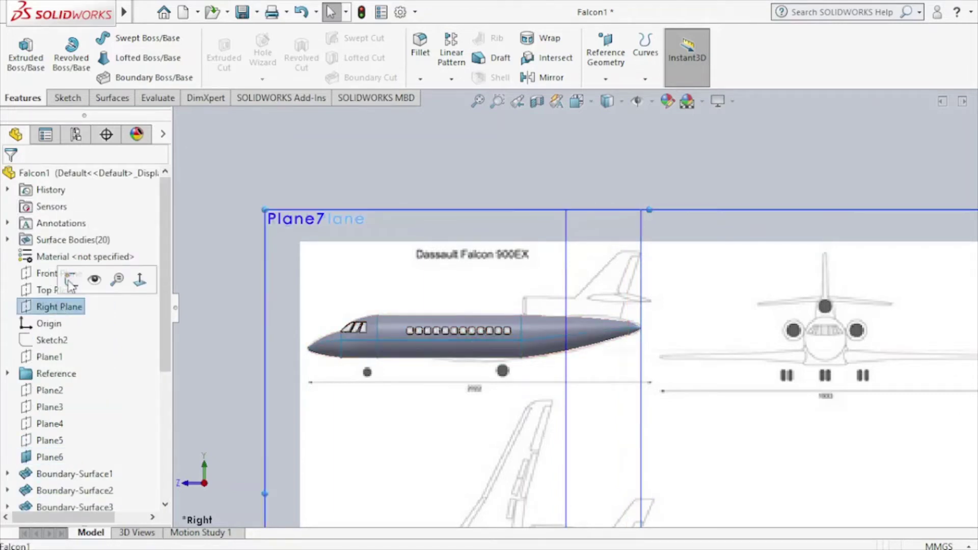
pyautogui.click(71, 281)
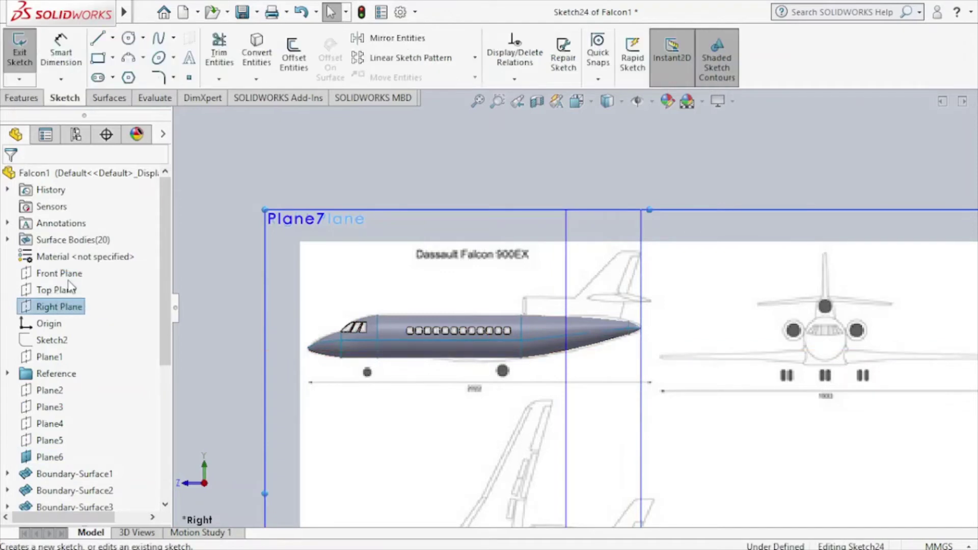
# Step: Draw a spline from the fuselage's rear up to the tail fin tip
pyautogui.click(159, 45)
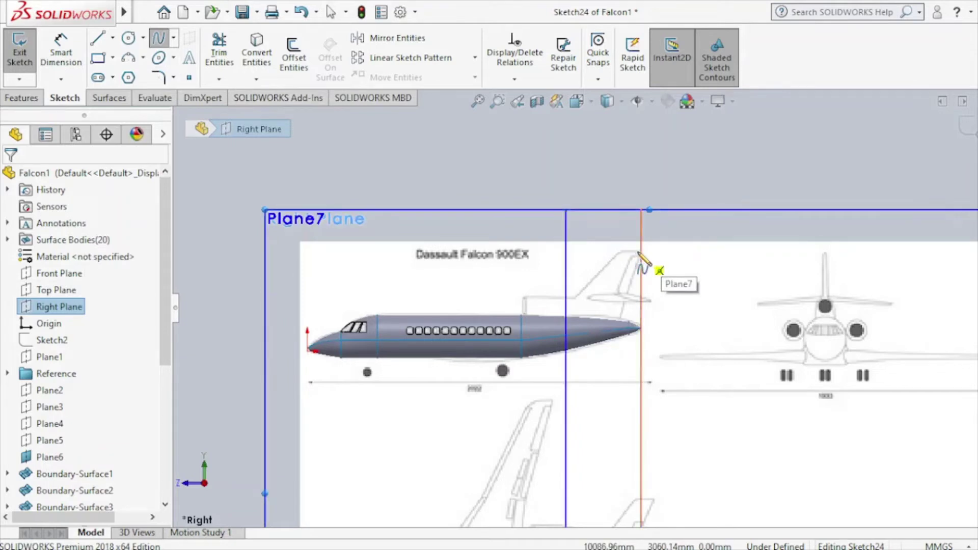
pyautogui.click(641, 253)
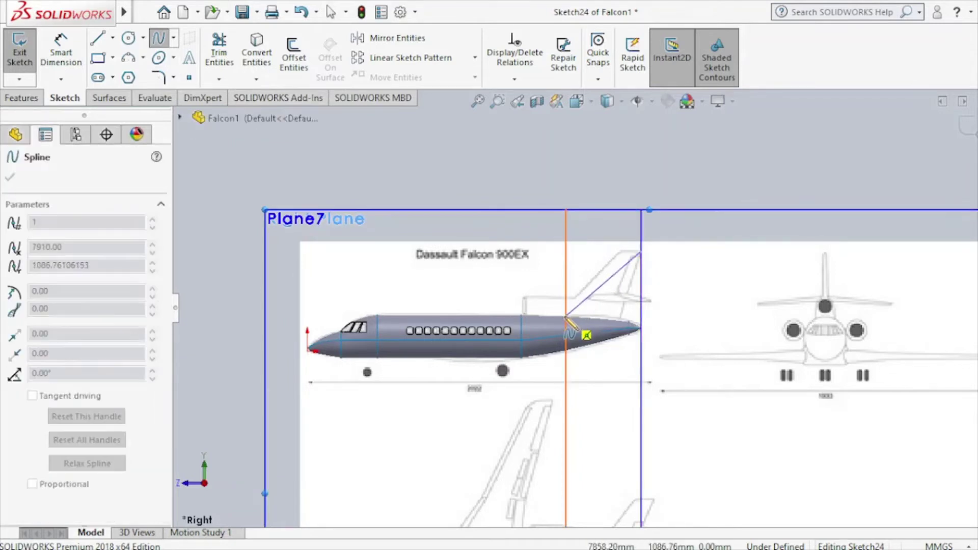
pyautogui.doubleClick(566, 319)
pyautogui.press('Escape')
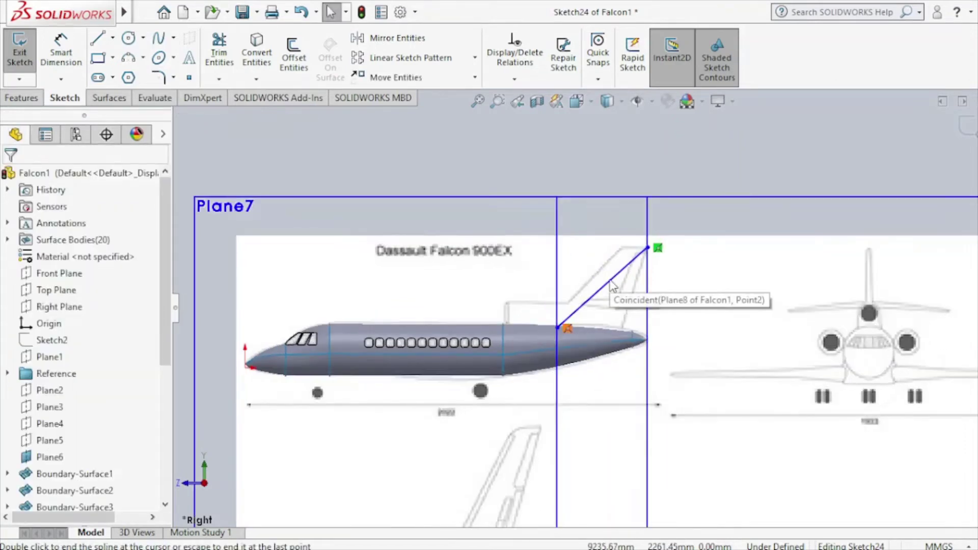
pyautogui.scroll(-1, 565, 322)
pyautogui.scroll(-3, 618, 295)
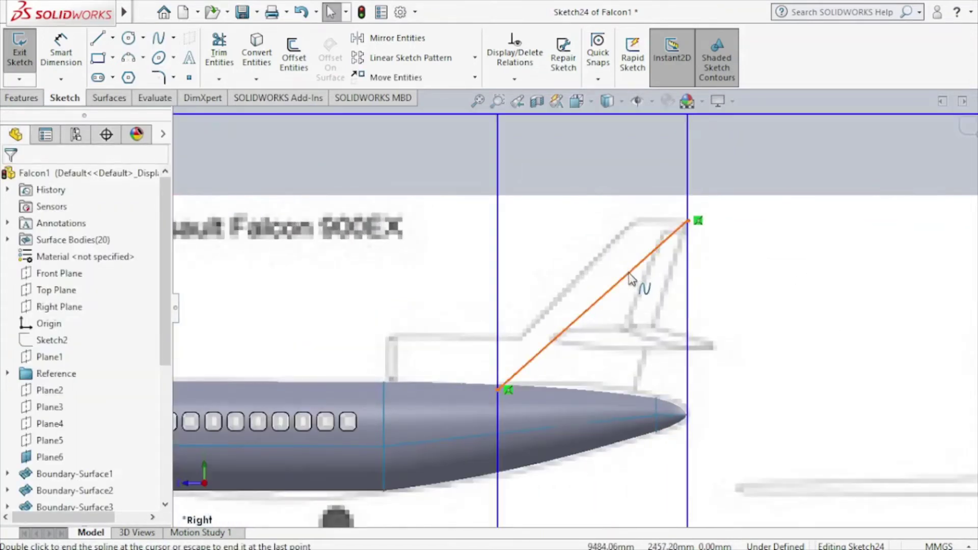
# Step: Drag the spline's tangent handle so the leading edge bulges upward toward the tip
pyautogui.click(646, 274)
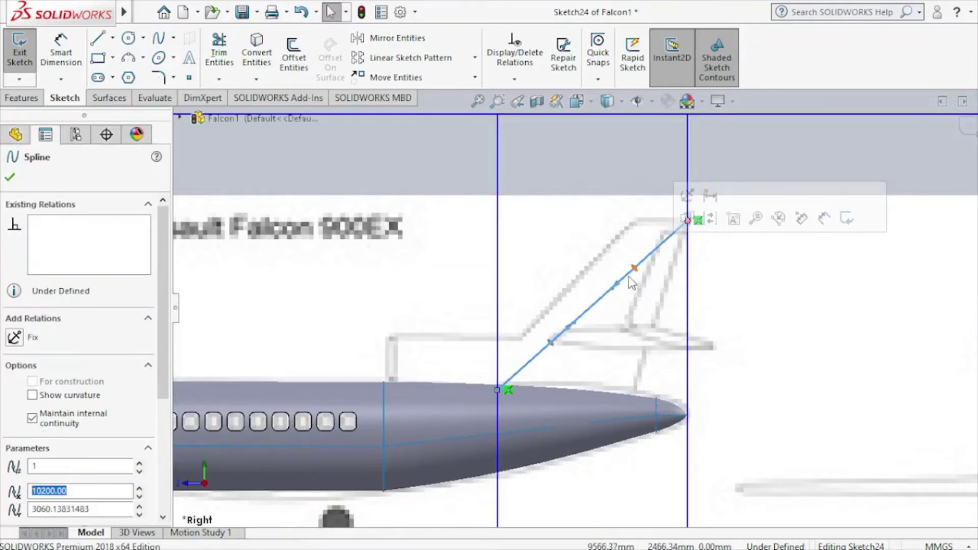
pyautogui.moveTo(611, 291)
pyautogui.mouseDown()
pyautogui.moveTo(633, 195)
pyautogui.moveTo(624, 204)
pyautogui.mouseUp()
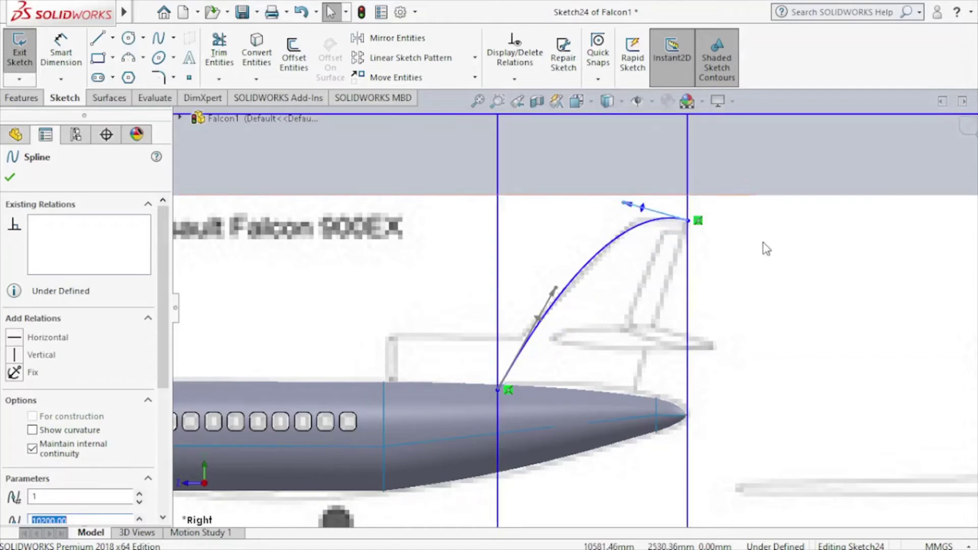
pyautogui.scroll(3, 703, 247)
pyautogui.scroll(-3, 644, 265)
pyautogui.scroll(-3, 622, 305)
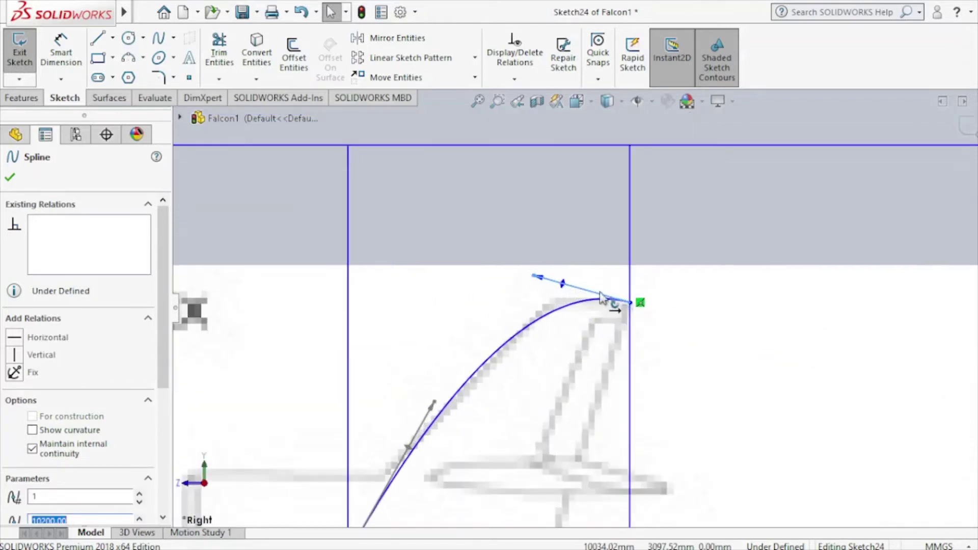
# Step: Draw the fin's flat top edge and a line connecting it to the curved edge
pyautogui.click(99, 44)
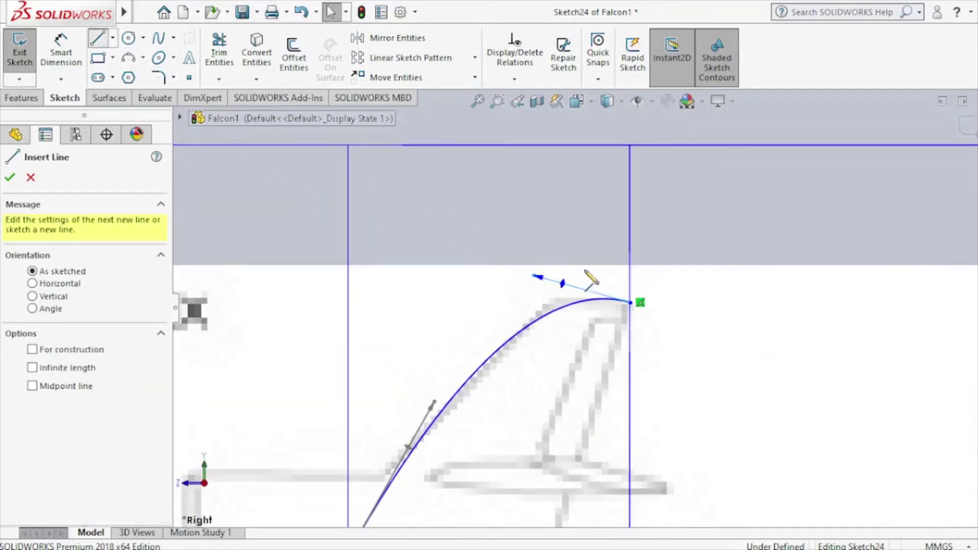
pyautogui.click(632, 303)
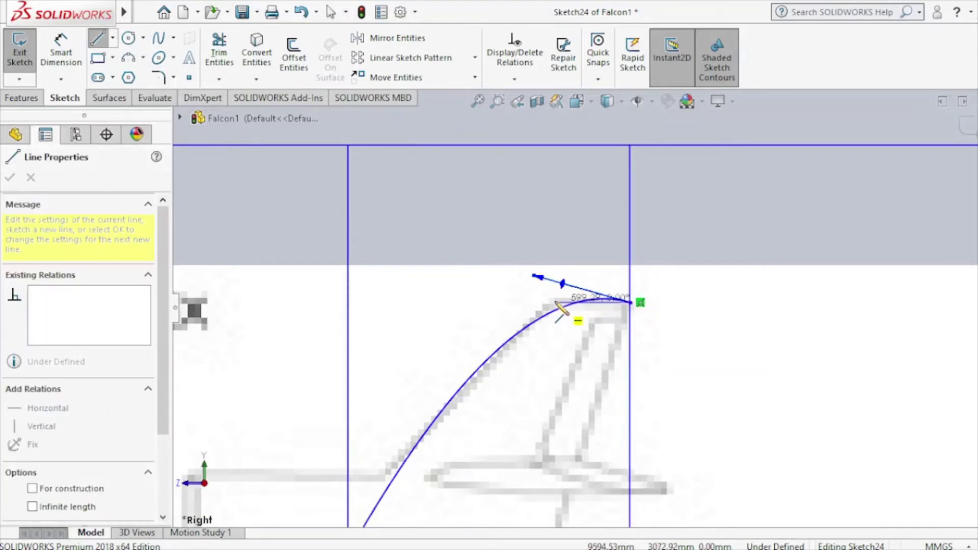
pyautogui.scroll(-3, 552, 298)
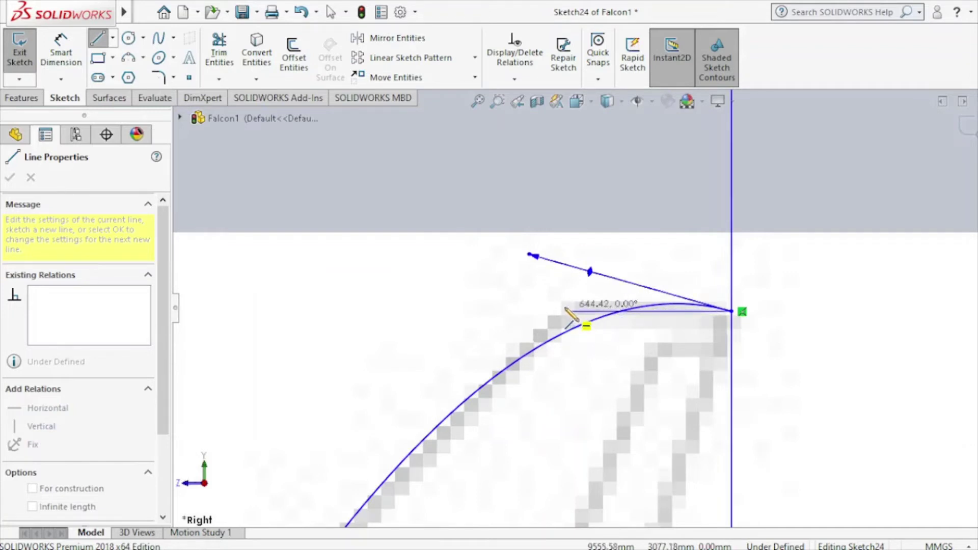
pyautogui.click(565, 307)
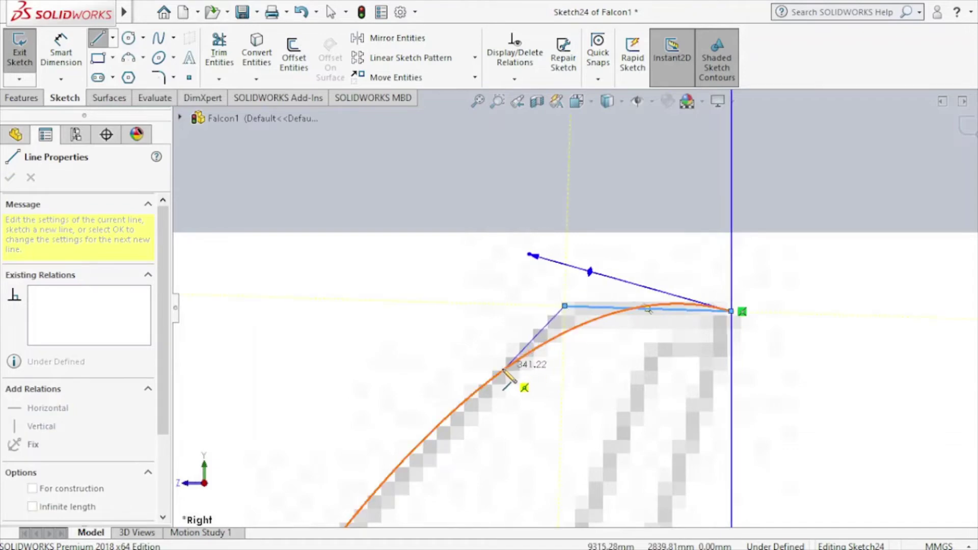
pyautogui.click(504, 370)
pyautogui.press('Escape')
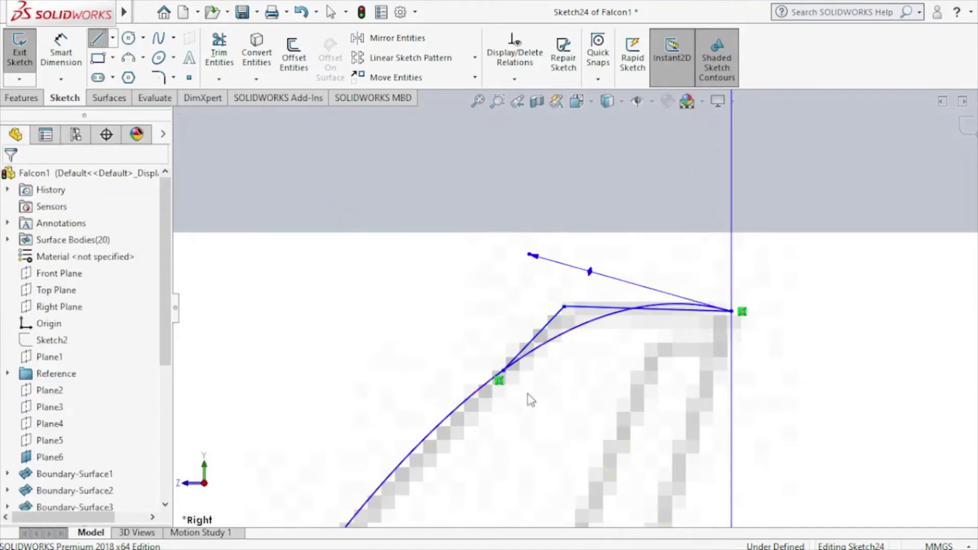
# Step: Trim the excess spline, including the leftover arc above the top edge
pyautogui.click(219, 53)
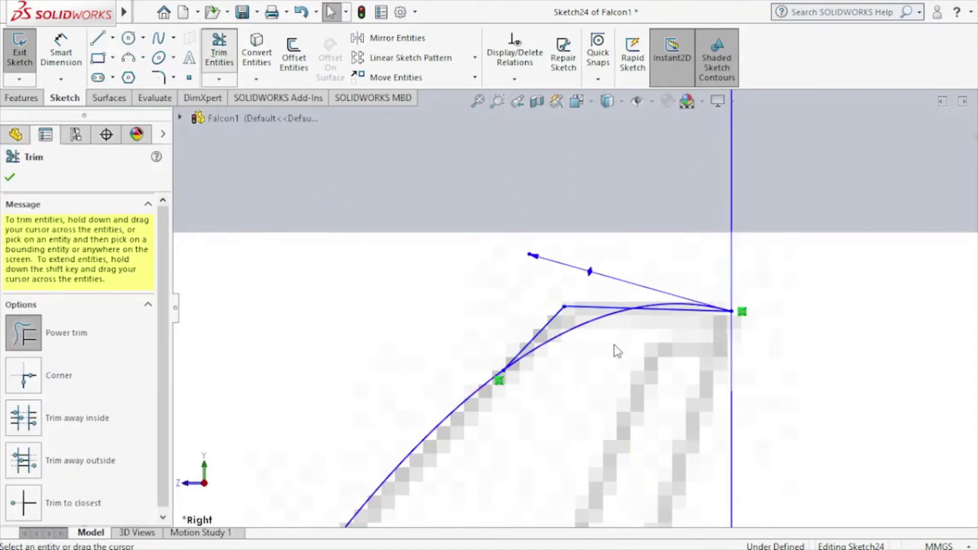
pyautogui.click(595, 332)
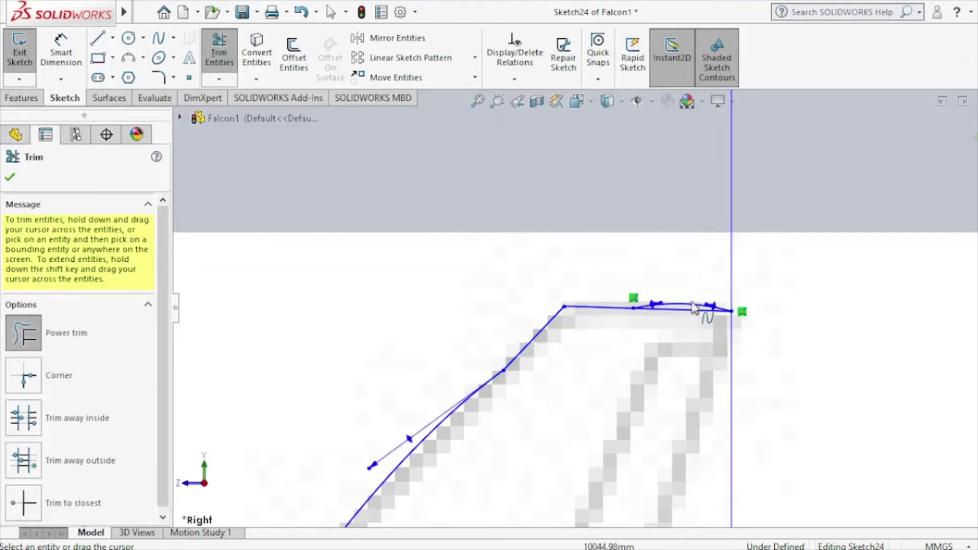
pyautogui.scroll(-3, 708, 301)
pyautogui.click(668, 308)
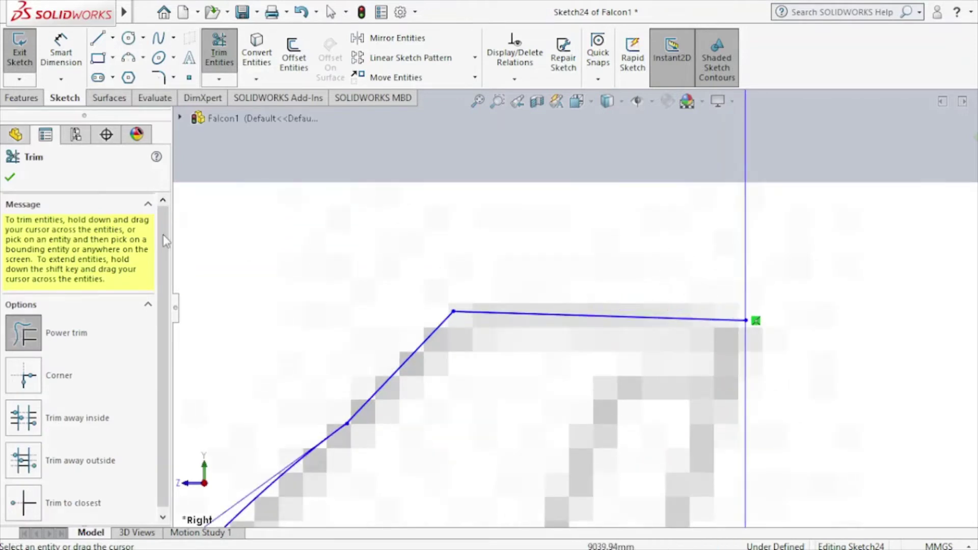
pyautogui.click(11, 177)
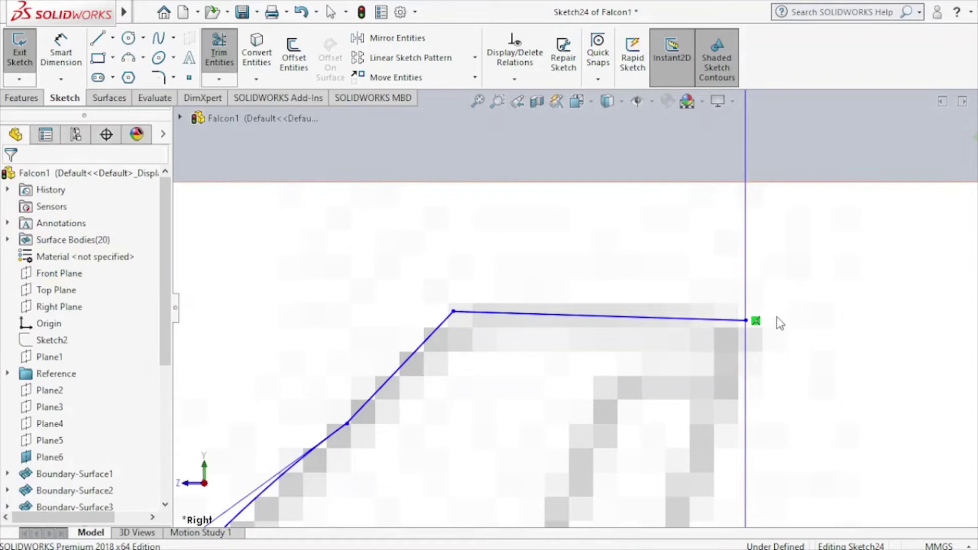
# Step: Delete the fin tip endpoint's coincident relation and raise the tip along the vertical line
pyautogui.click(745, 320)
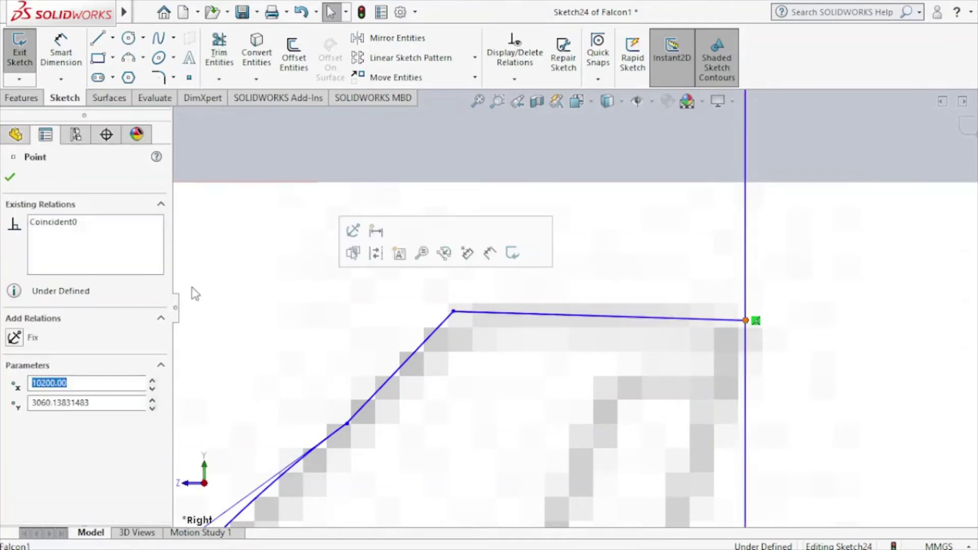
pyautogui.rightClick(41, 224)
pyautogui.click(87, 234)
pyautogui.click(9, 176)
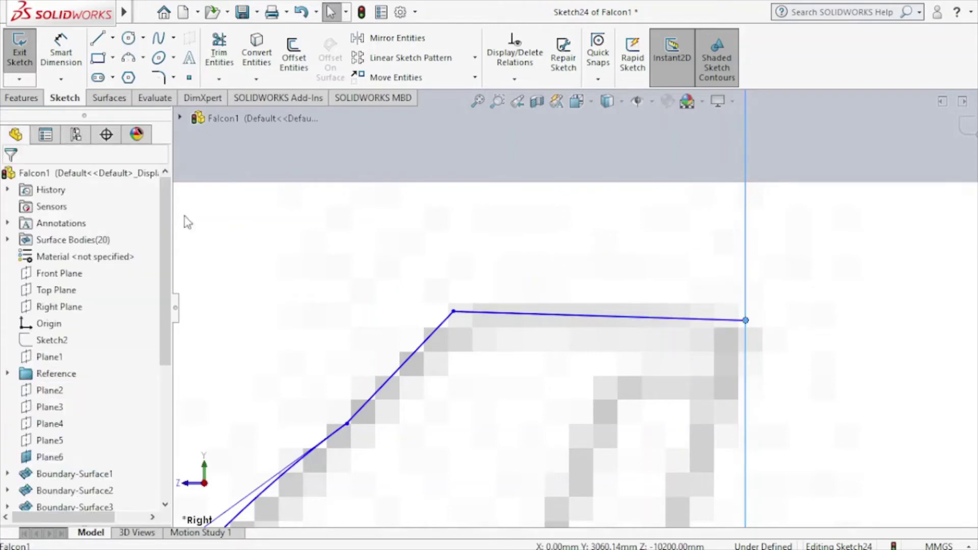
pyautogui.moveTo(746, 321); pyautogui.dragTo(747, 305)
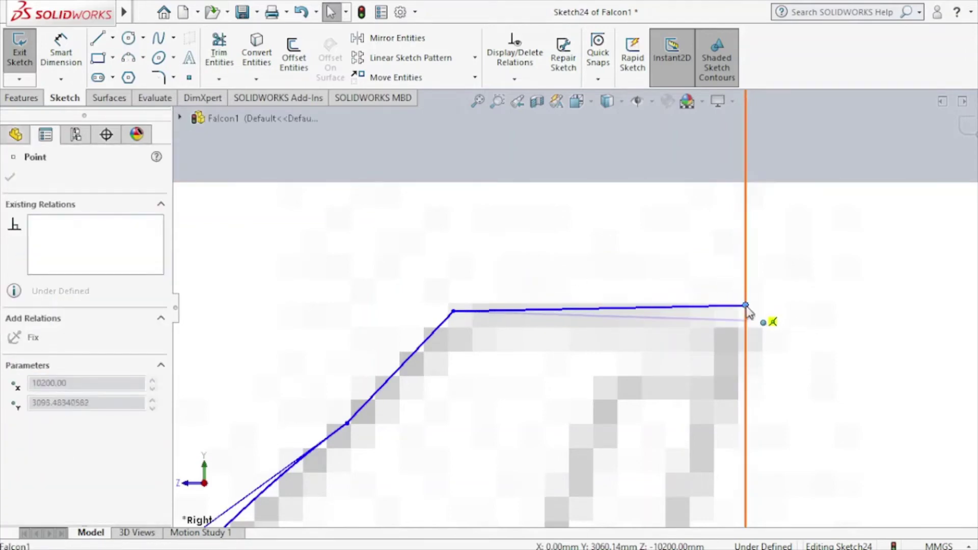
pyautogui.scroll(1, 717, 310)
pyautogui.scroll(1, 719, 312)
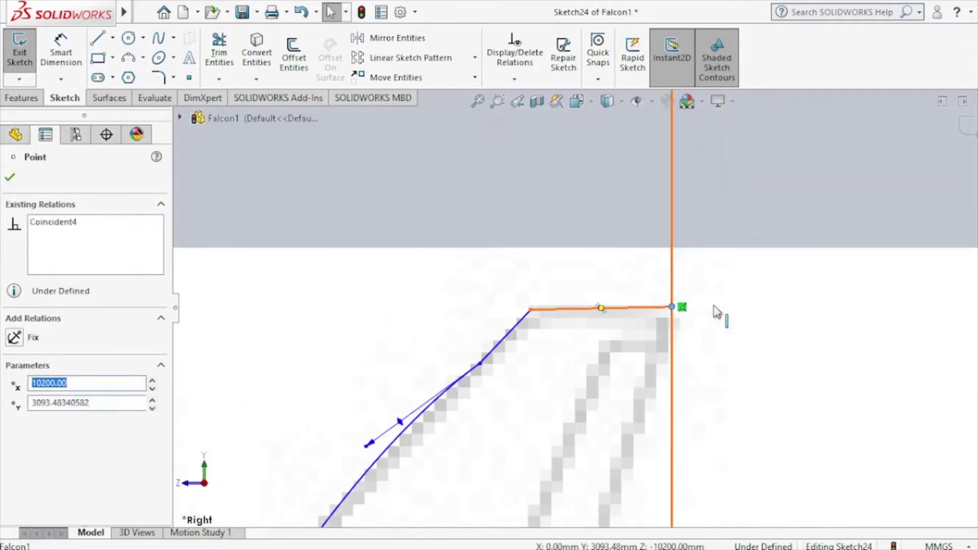
pyautogui.scroll(2, 719, 312)
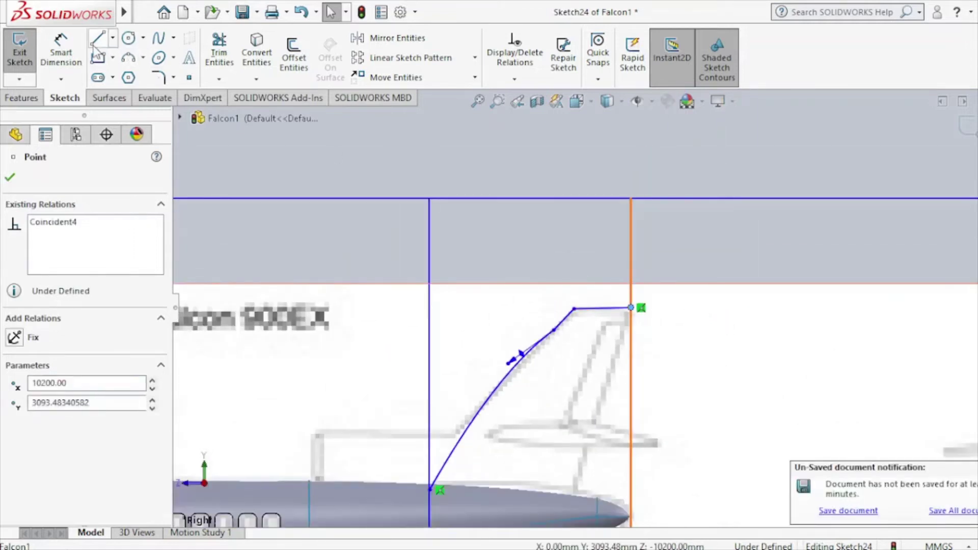
# Step: Draw the slanted trailing edge line from the fuselage up to the fin tip
pyautogui.click(95, 43)
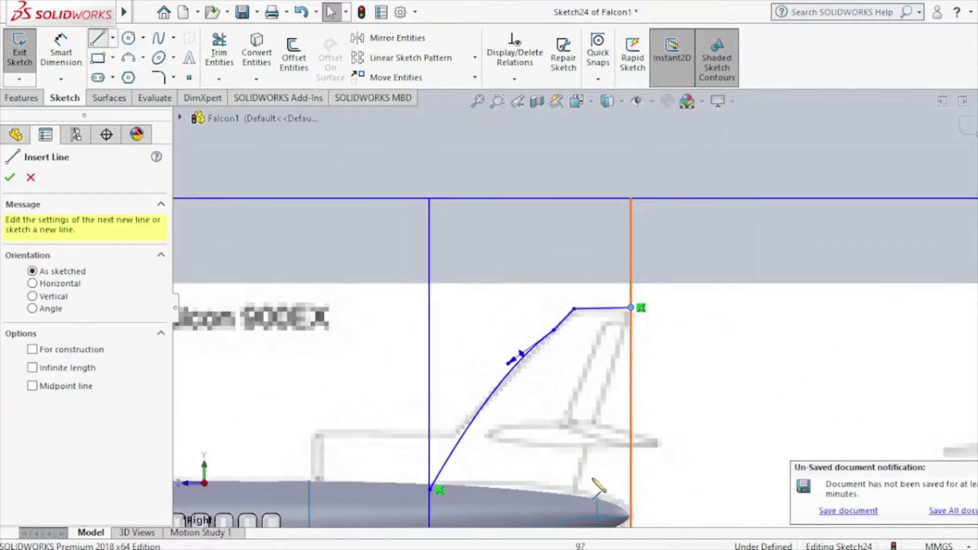
pyautogui.click(573, 502)
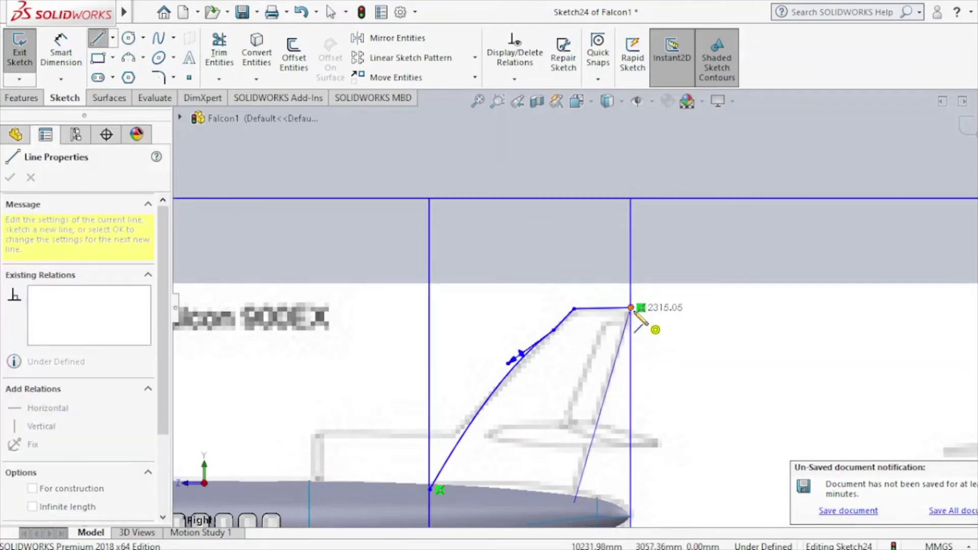
pyautogui.doubleClick(631, 308)
pyautogui.press('Escape')
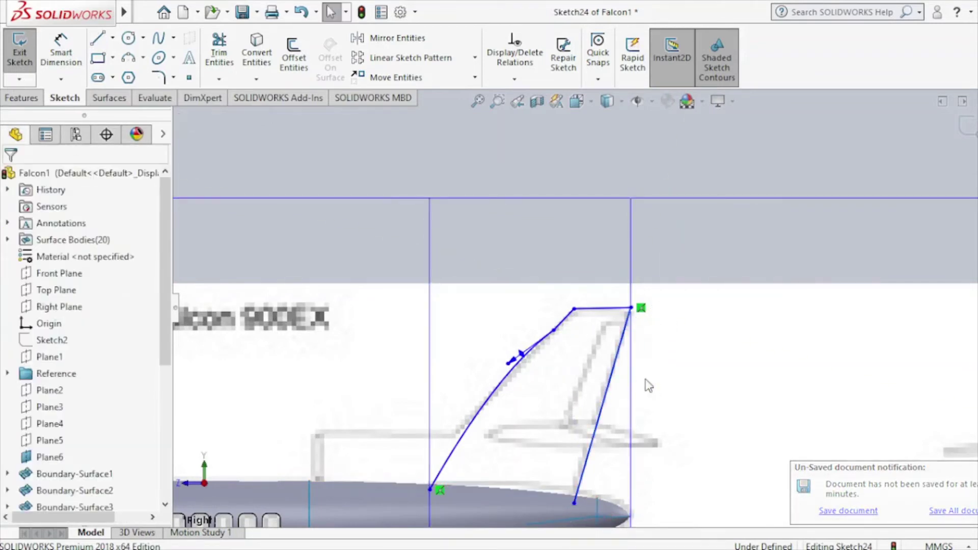
# Step: Add a base spline starting at the fin's front root
pyautogui.click(158, 38)
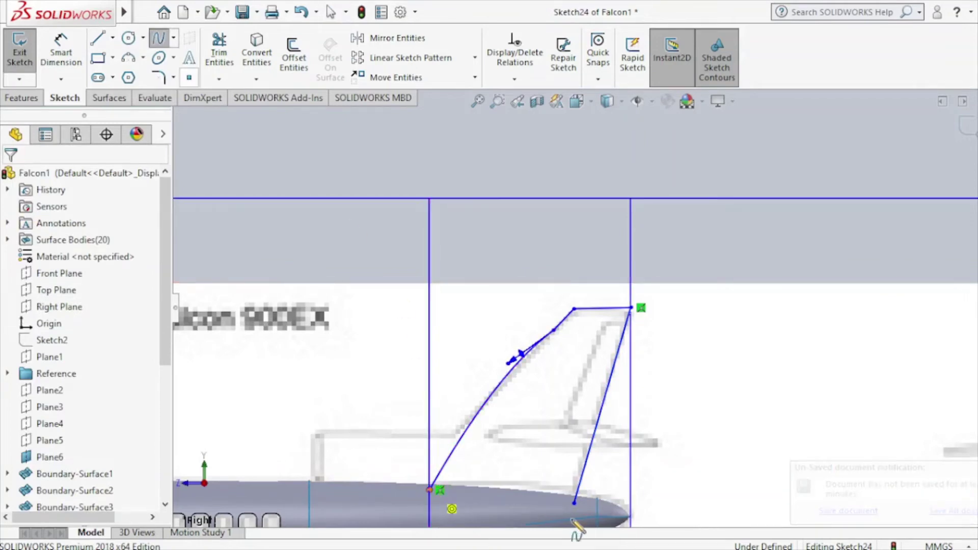
pyautogui.click(432, 490)
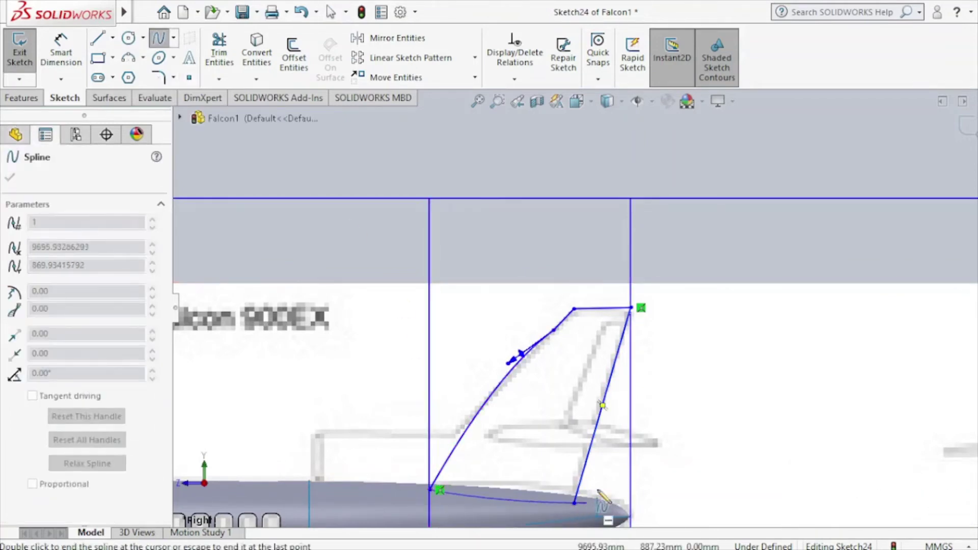
pyautogui.press('Escape')
pyautogui.scroll(3, 604, 487)
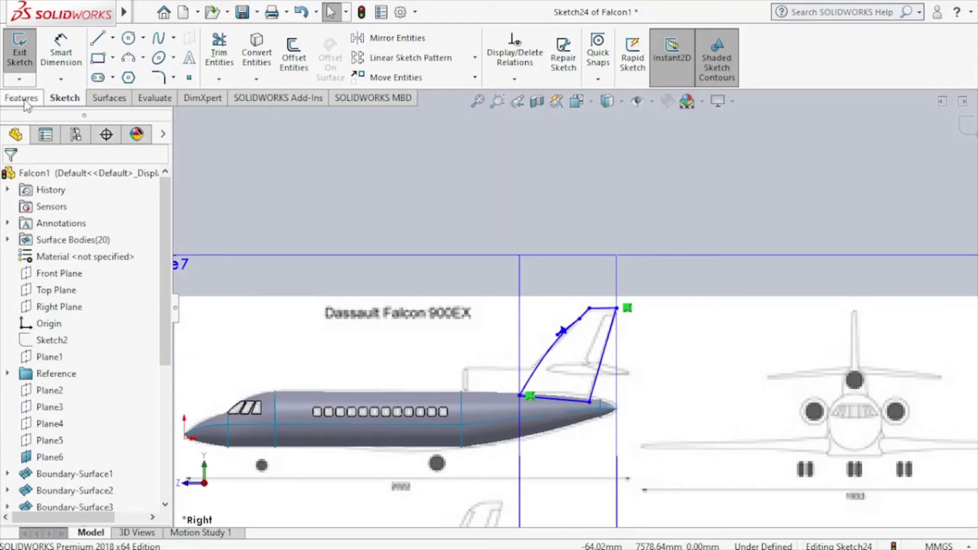
# Step: Boss-extrude Sketch24 with Mid Plane to 110 mm, hiding planes and blueprints to inspect
pyautogui.click(31, 96)
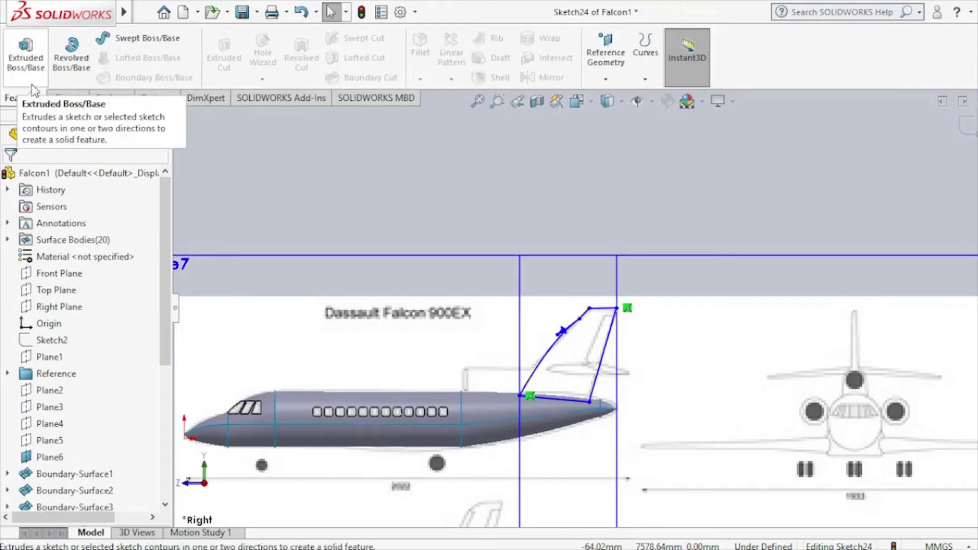
pyautogui.click(31, 84)
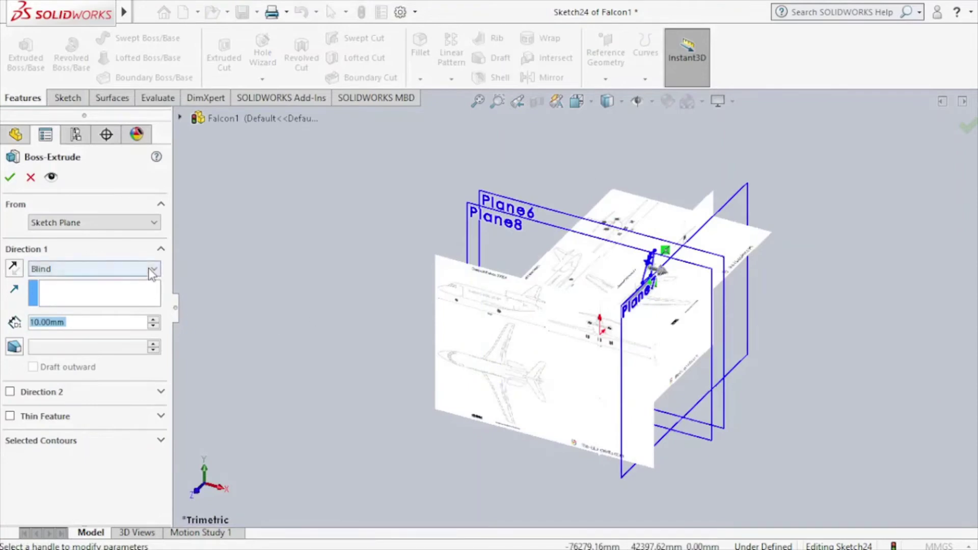
pyautogui.click(147, 269)
pyautogui.click(150, 331)
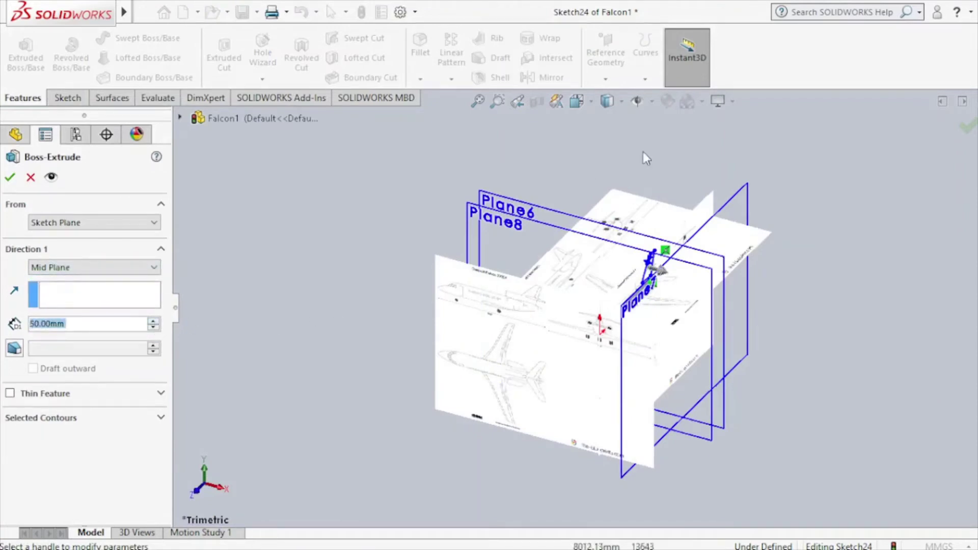
pyautogui.click(633, 106)
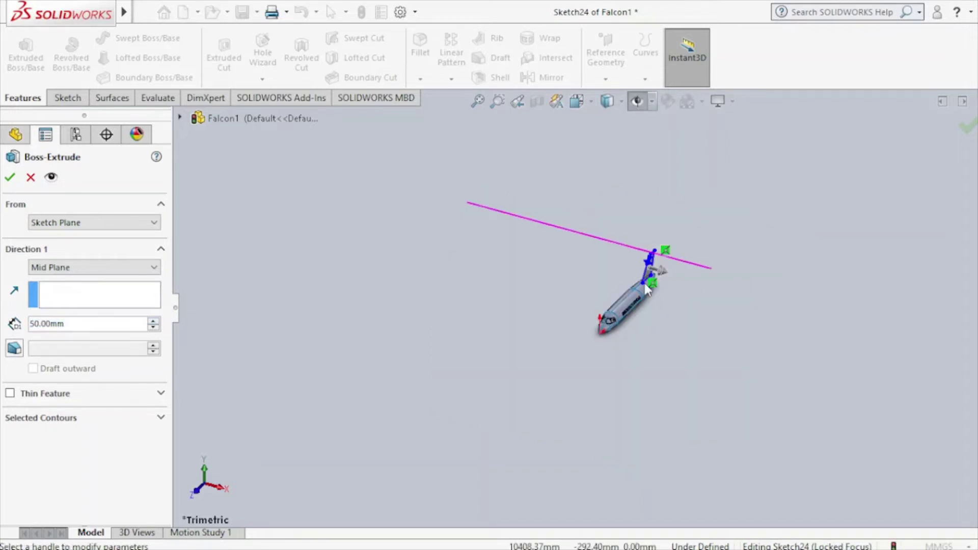
pyautogui.scroll(-5, 671, 253)
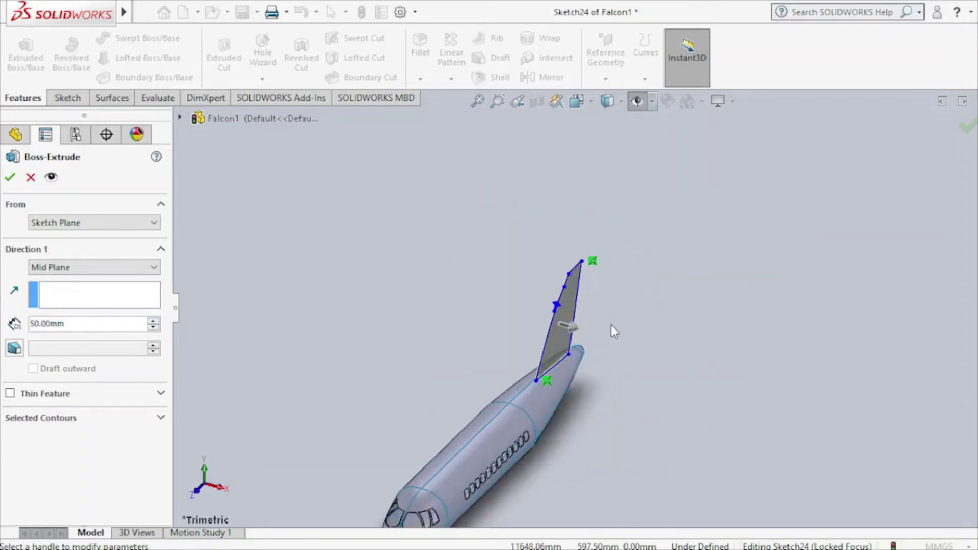
pyautogui.moveTo(611, 326)
pyautogui.mouseDown(button='middle')
pyautogui.moveTo(602, 323)
pyautogui.moveTo(617, 253)
pyautogui.moveTo(640, 253)
pyautogui.moveTo(640, 264)
pyautogui.moveTo(577, 283)
pyautogui.mouseUp(button='middle')
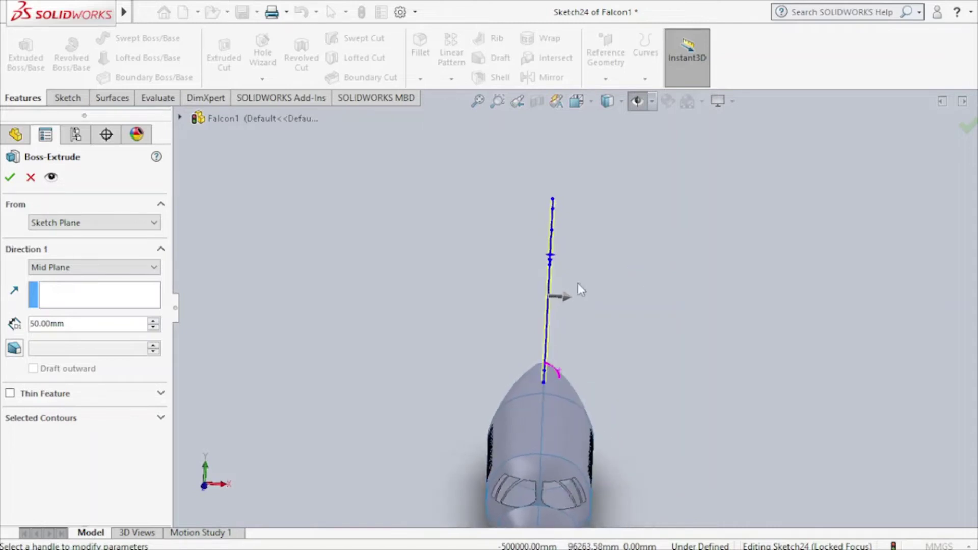
pyautogui.click(152, 321)
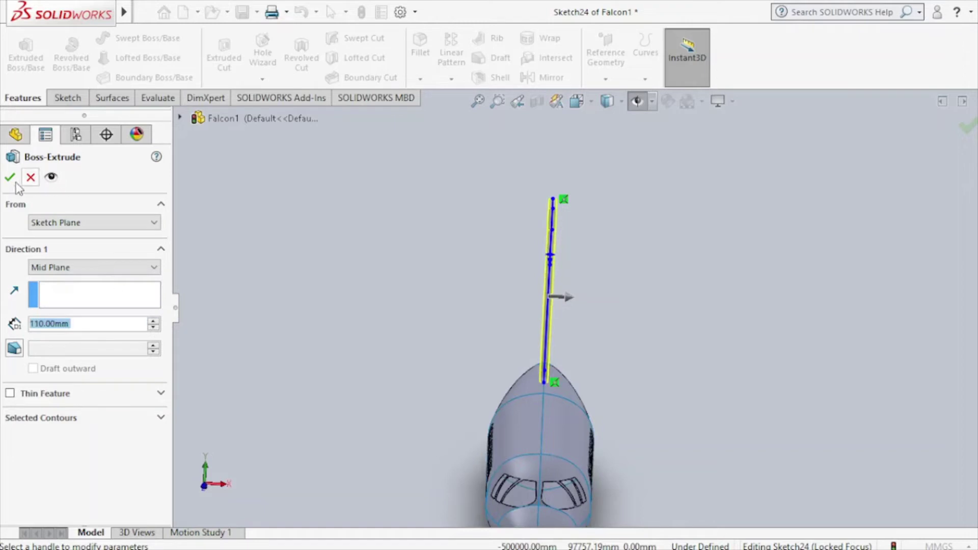
pyautogui.click(14, 182)
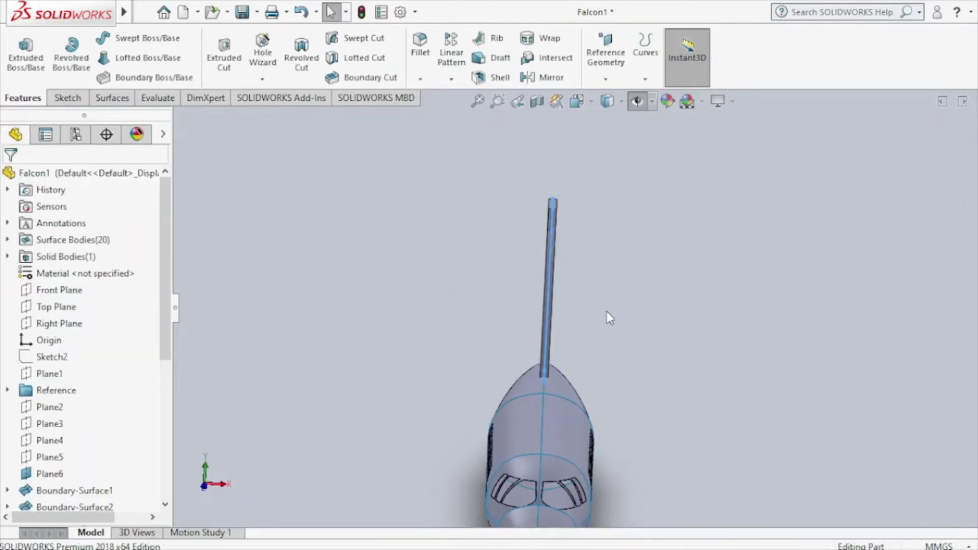
# Step: Edit Boss-Extrude1 to reduce the fin's mid-plane depth from 110 mm to 100 mm
pyautogui.scroll(3, 610, 318)
pyautogui.scroll(3, 610, 318)
pyautogui.moveTo(609, 318)
pyautogui.mouseDown(button='middle')
pyautogui.moveTo(526, 294)
pyautogui.moveTo(410, 279)
pyautogui.moveTo(512, 290)
pyautogui.mouseUp(button='middle')
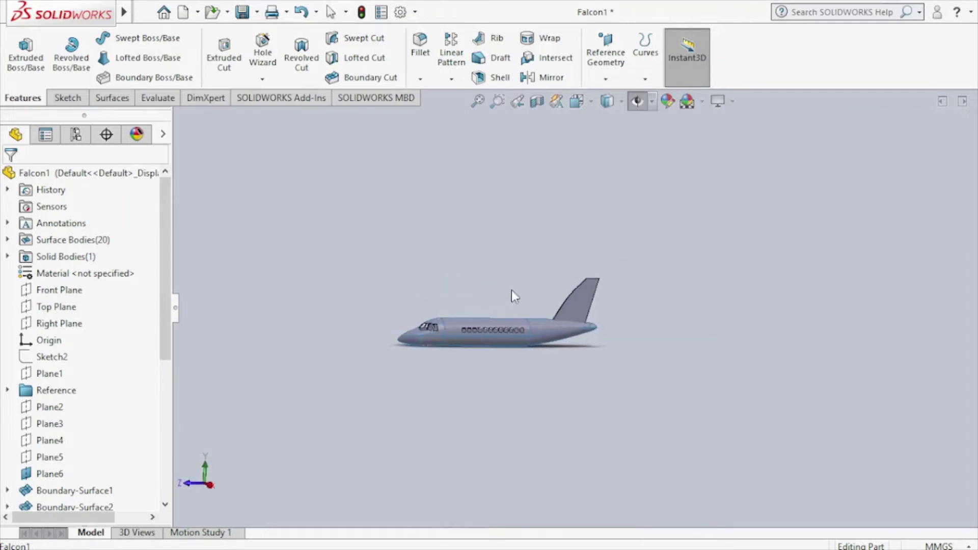
pyautogui.scroll(-5, 149, 454)
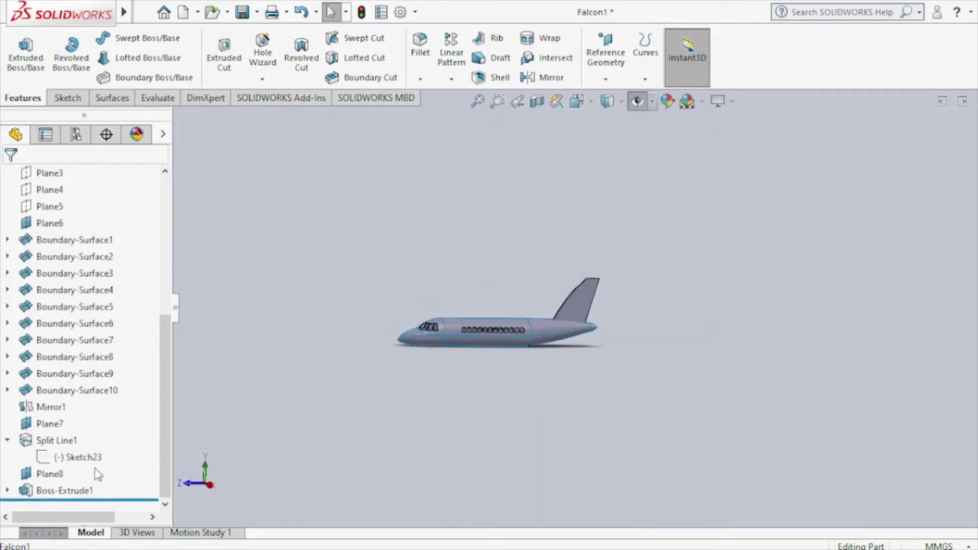
pyautogui.rightClick(65, 490)
pyautogui.click(79, 236)
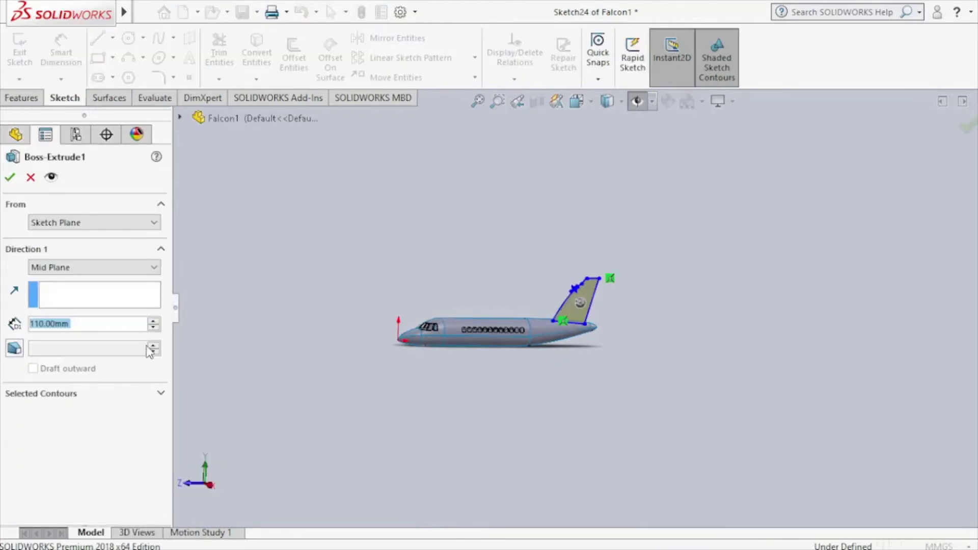
pyautogui.click(152, 328)
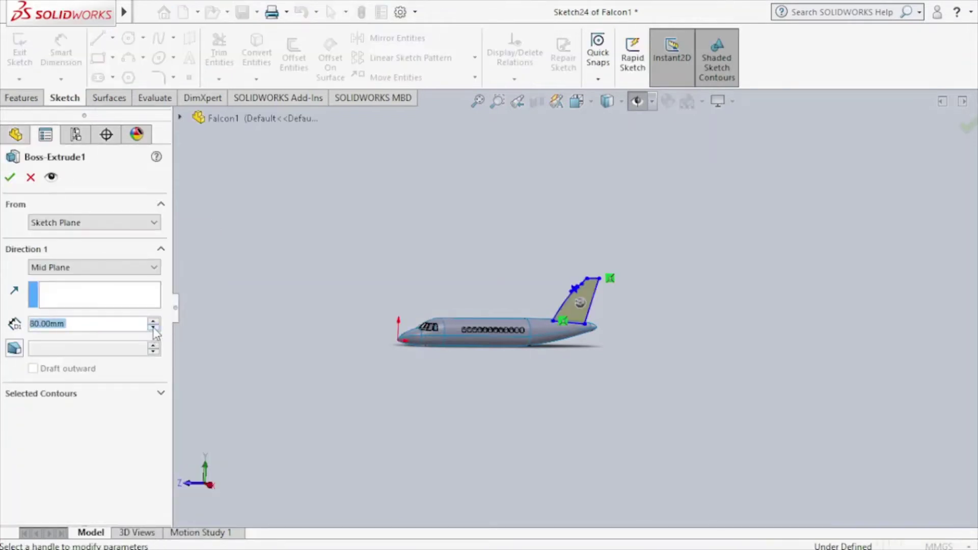
pyautogui.click(9, 177)
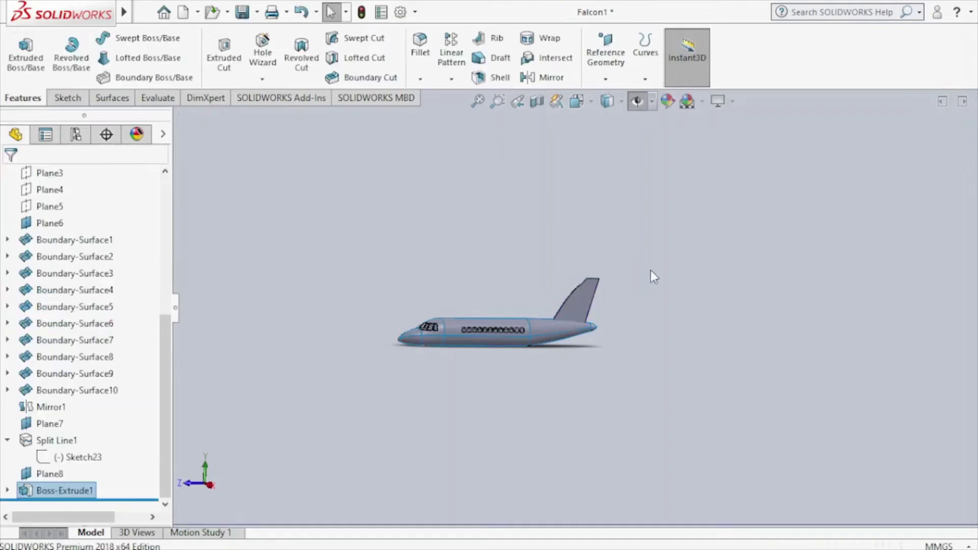
pyautogui.moveTo(623, 299)
pyautogui.mouseDown(button='middle')
pyautogui.moveTo(515, 260)
pyautogui.moveTo(509, 286)
pyautogui.moveTo(595, 297)
pyautogui.mouseUp(button='middle')
pyautogui.scroll(-3, 609, 293)
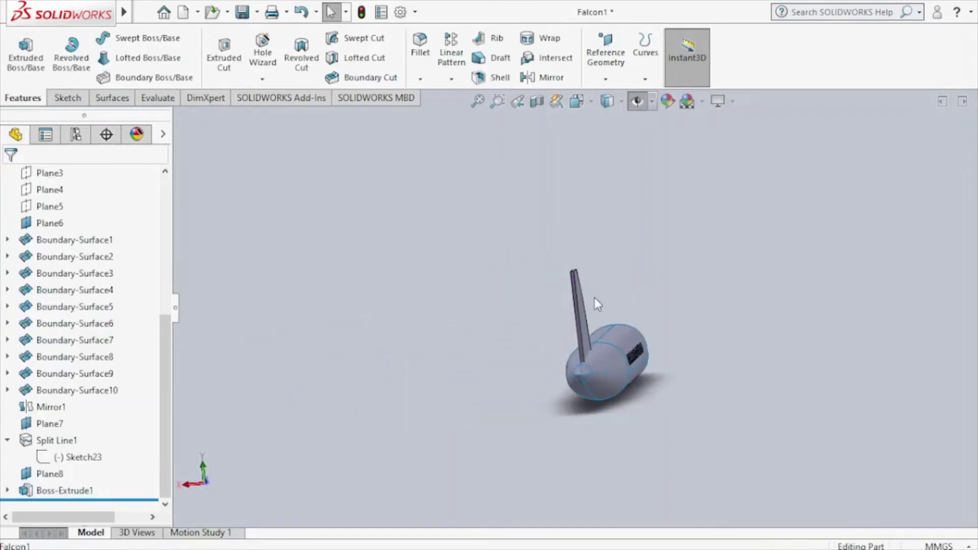
pyautogui.hotkey('ctrl', '4')
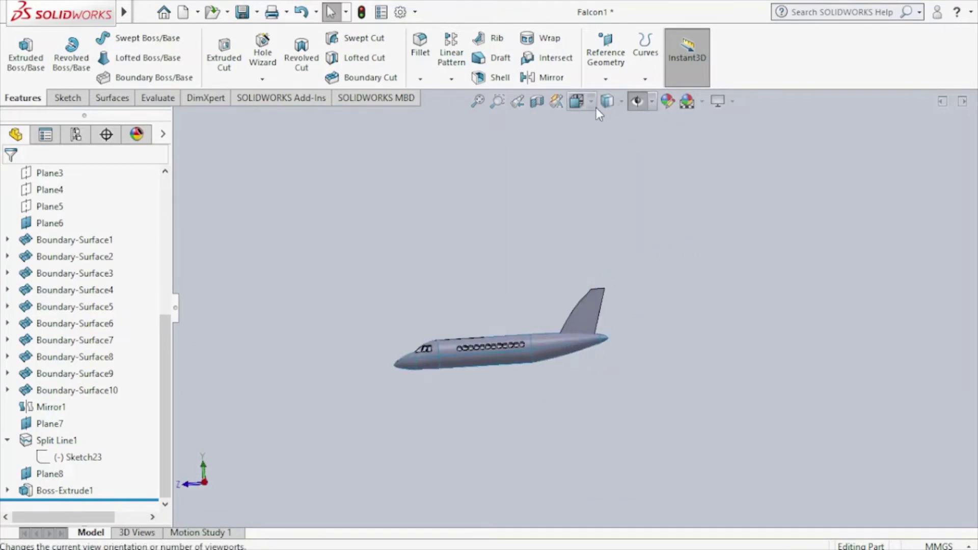
# Step: Switch to the Right view and show Plane7 with its blueprint image
pyautogui.click(593, 108)
pyautogui.click(511, 347)
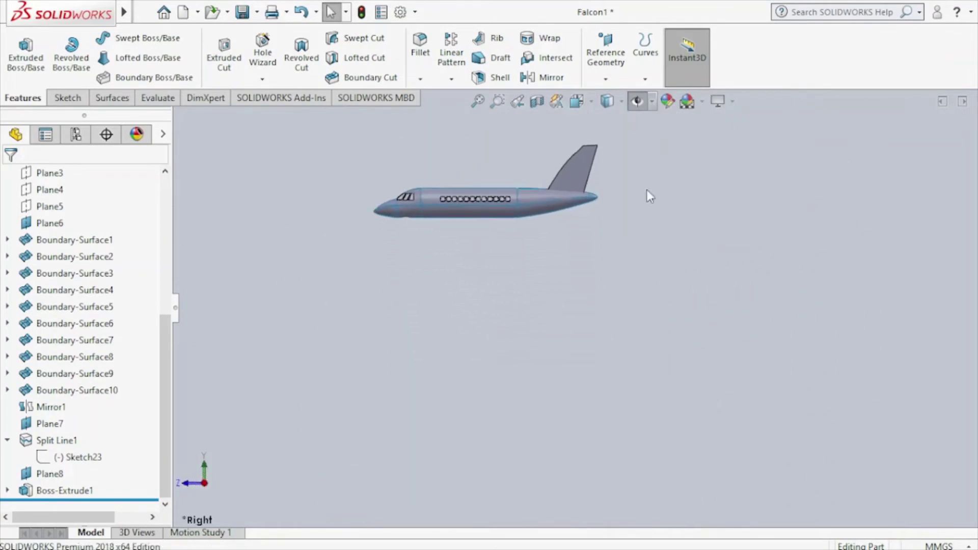
pyautogui.click(638, 102)
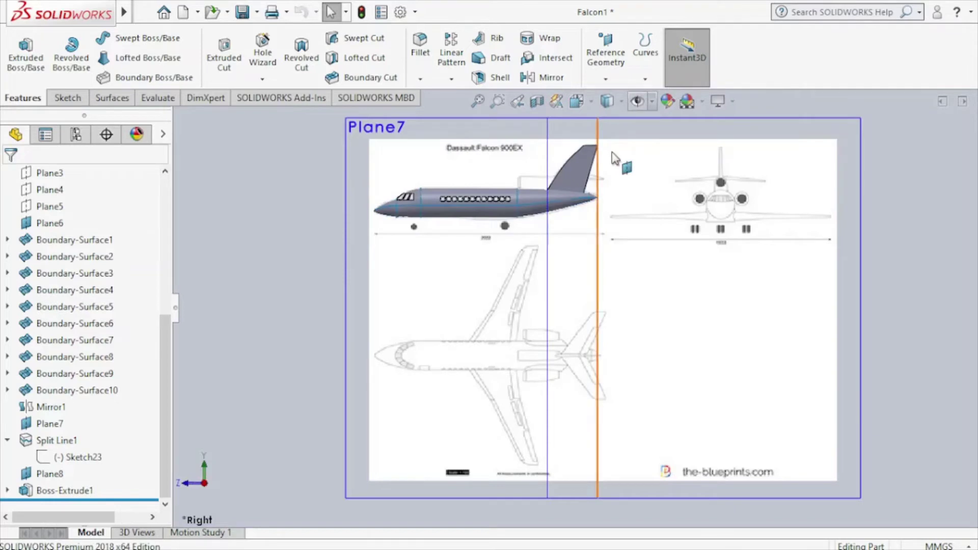
pyautogui.press('f')
pyautogui.scroll(-3, 612, 152)
pyautogui.scroll(-2, 610, 152)
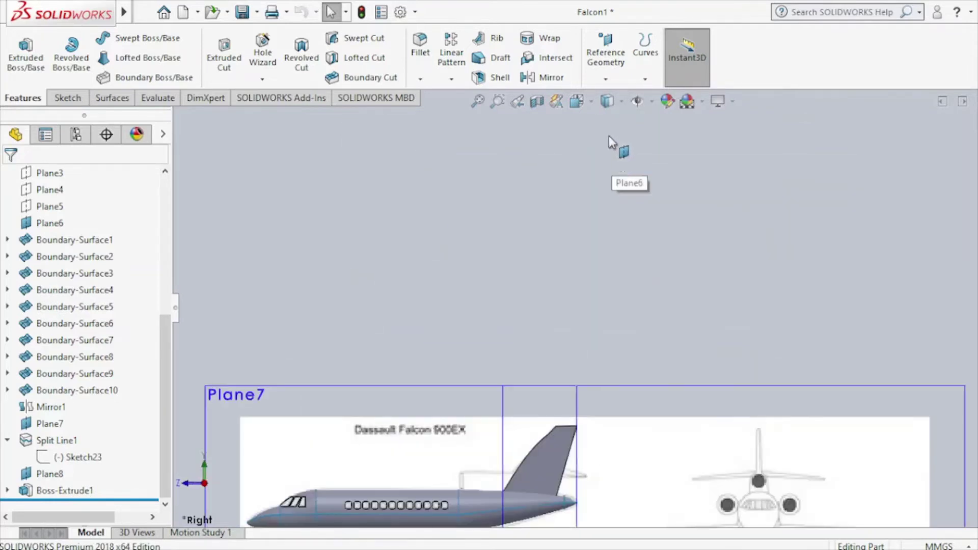
# Step: Set the display style to edges-only wireframe so the Falcon 900EX drawing shows through
pyautogui.click(619, 105)
pyautogui.click(614, 202)
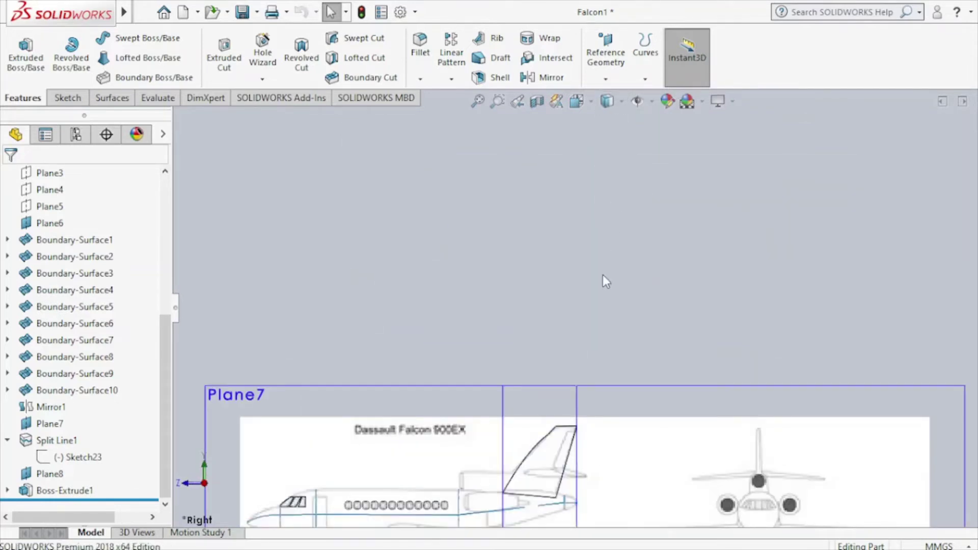
pyautogui.scroll(2, 603, 274)
pyautogui.click(614, 101)
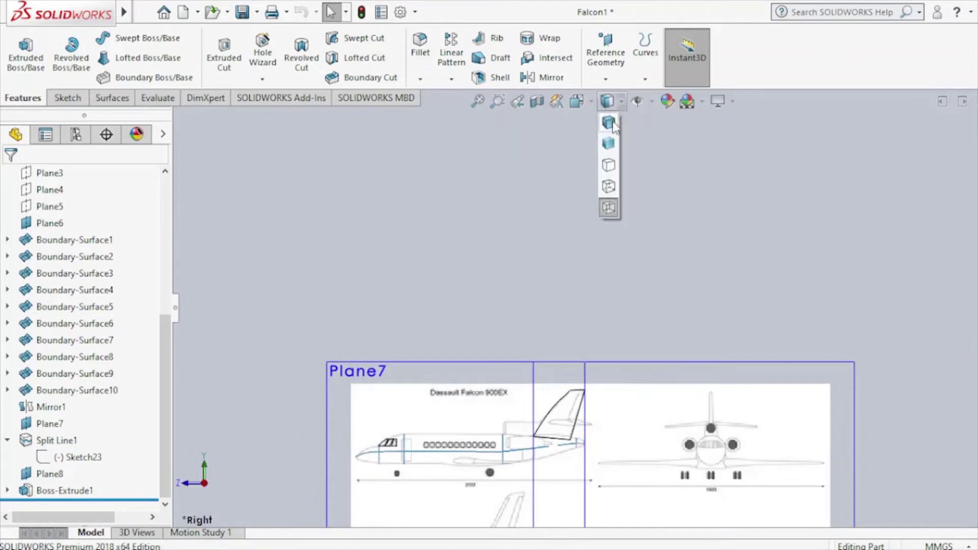
pyautogui.click(657, 175)
pyautogui.scroll(5, 83, 213)
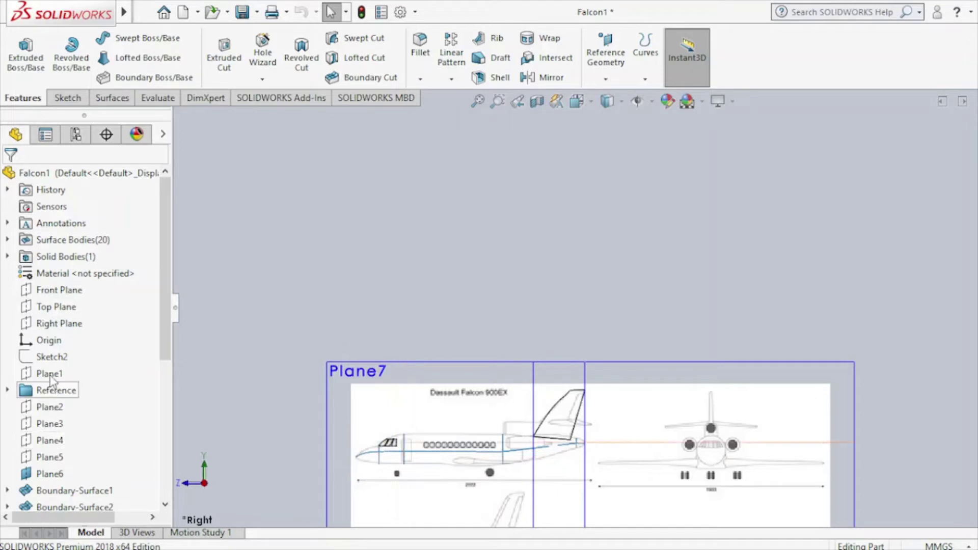
# Step: Start a new reference plane offset from Plane1
pyautogui.click(50, 375)
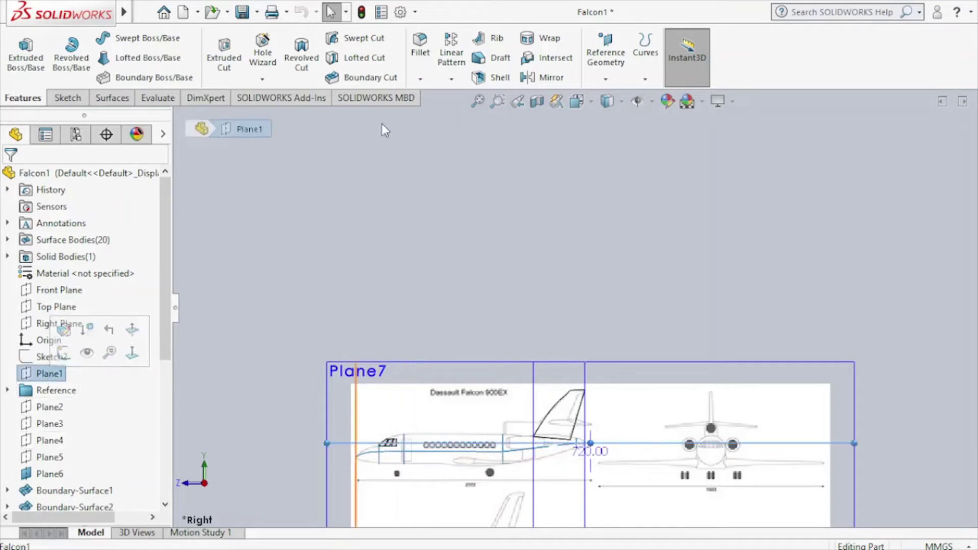
pyautogui.click(612, 81)
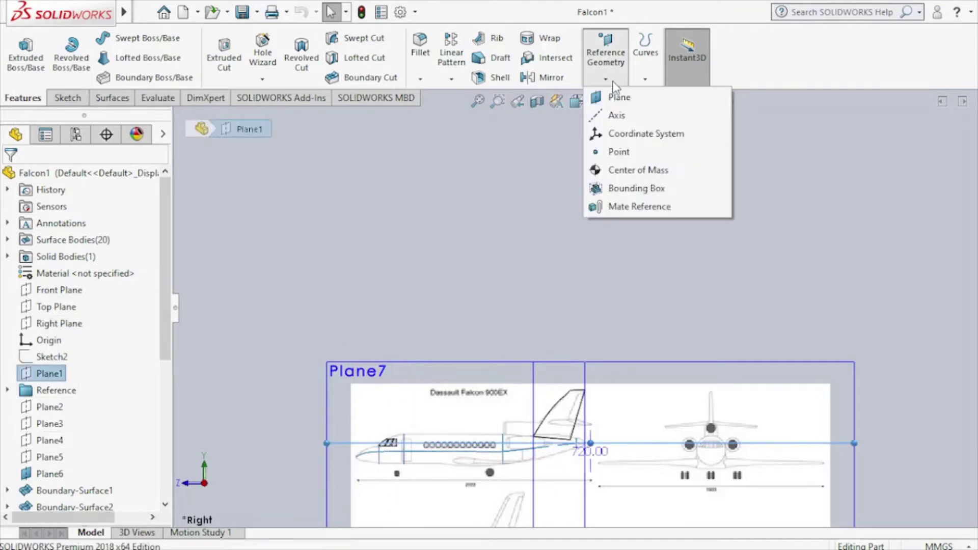
pyautogui.click(618, 97)
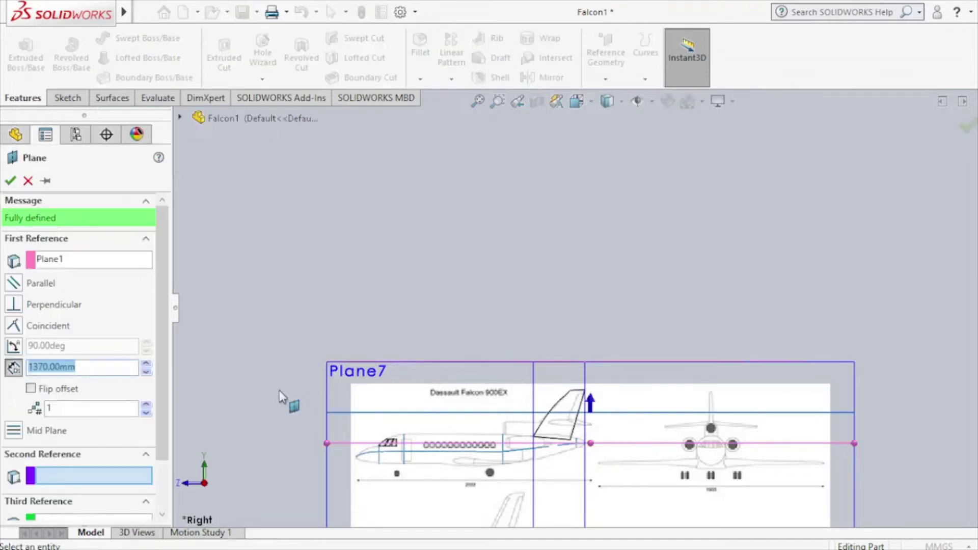
# Step: Lower the offset distance from 1370 mm to 1250 mm and begin retyping it
pyautogui.click(146, 374)
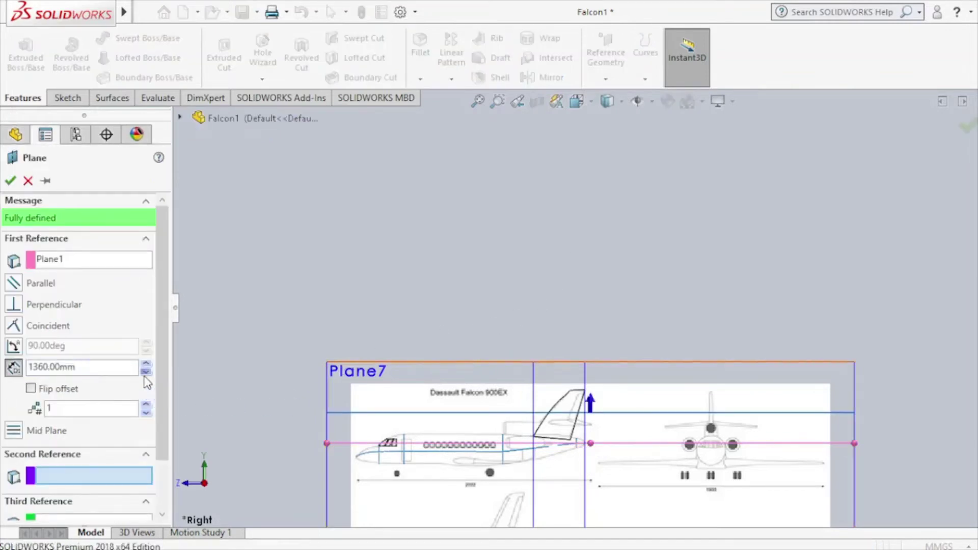
pyautogui.click(145, 374)
pyautogui.click(145, 372)
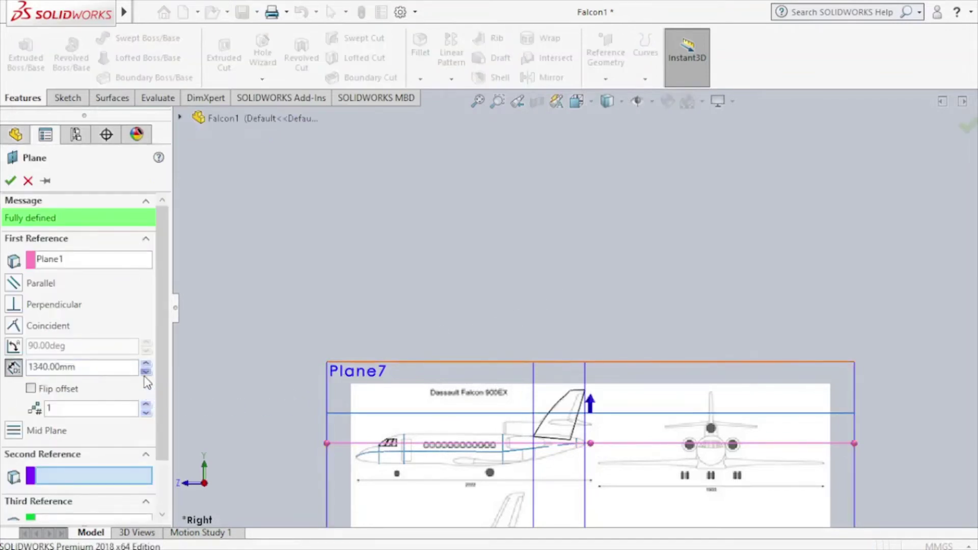
pyautogui.click(146, 371)
pyautogui.click(144, 377)
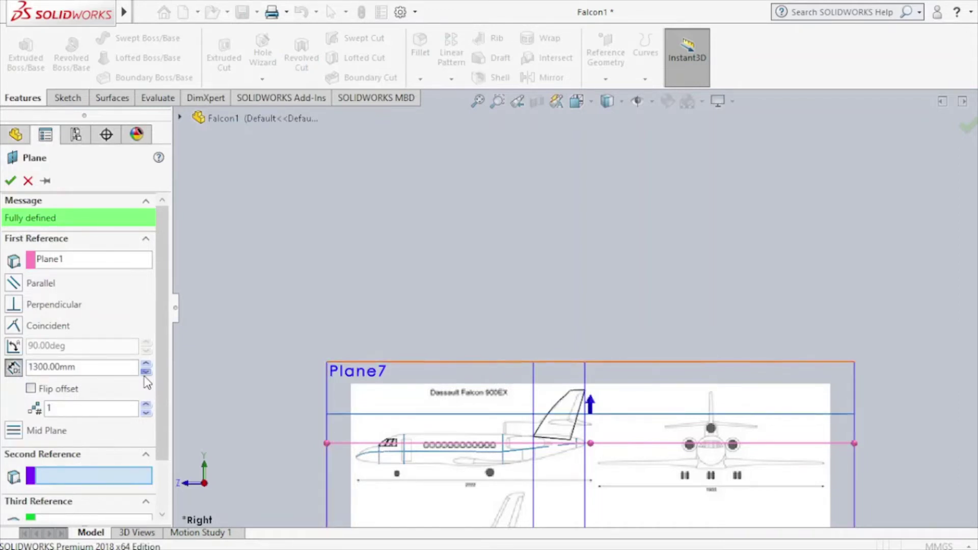
pyautogui.click(144, 376)
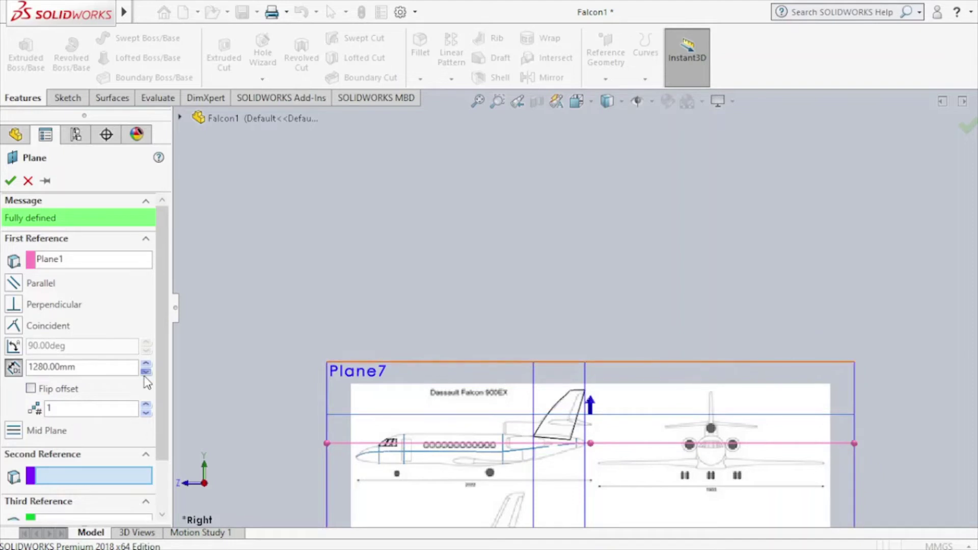
pyautogui.click(145, 377)
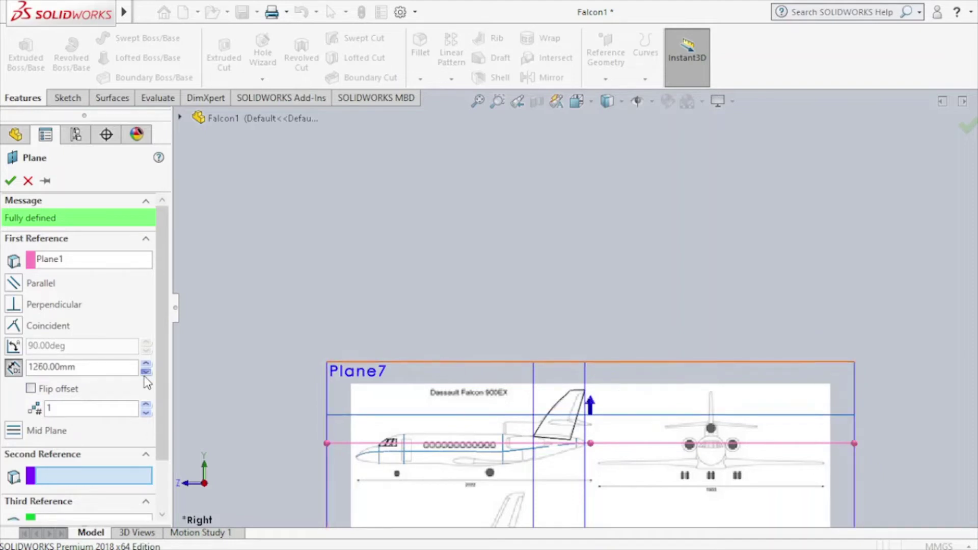
pyautogui.click(145, 377)
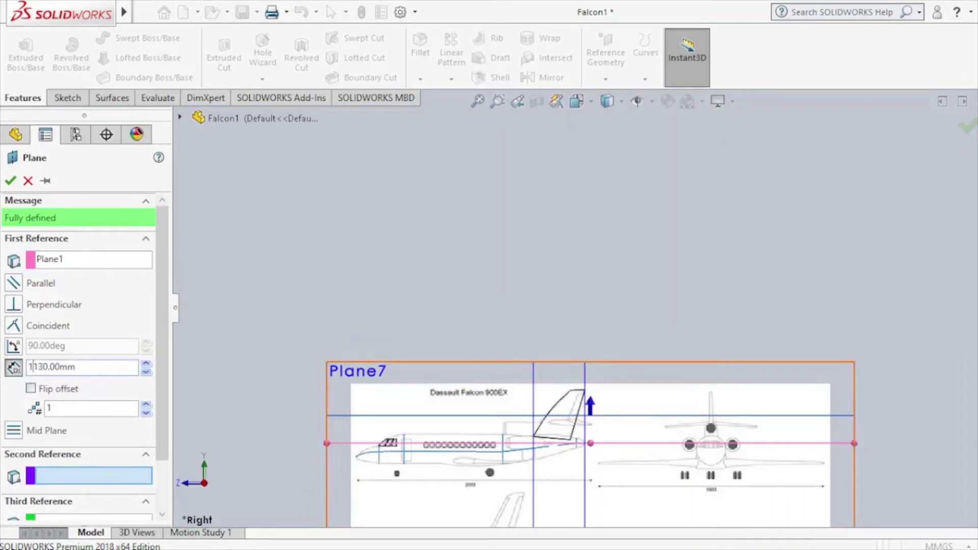
pyautogui.write('1')
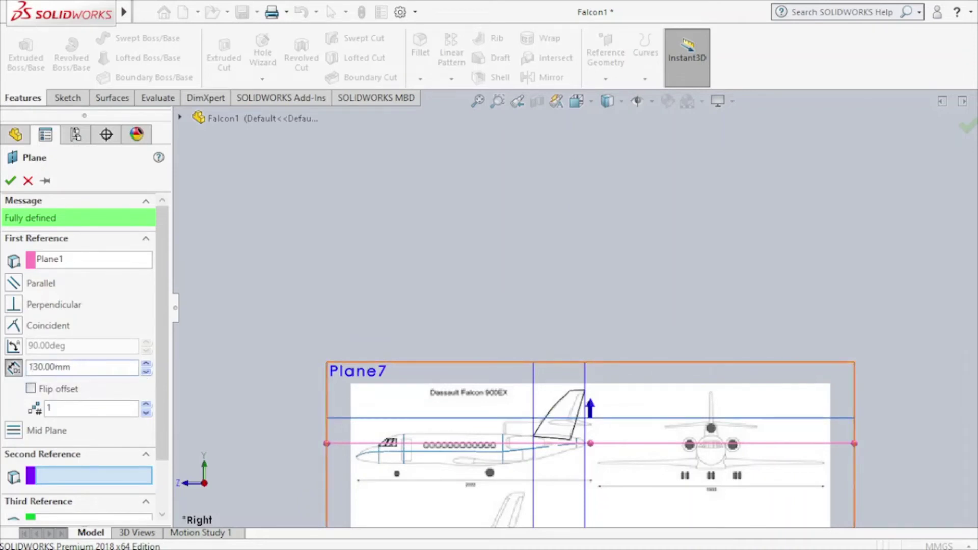
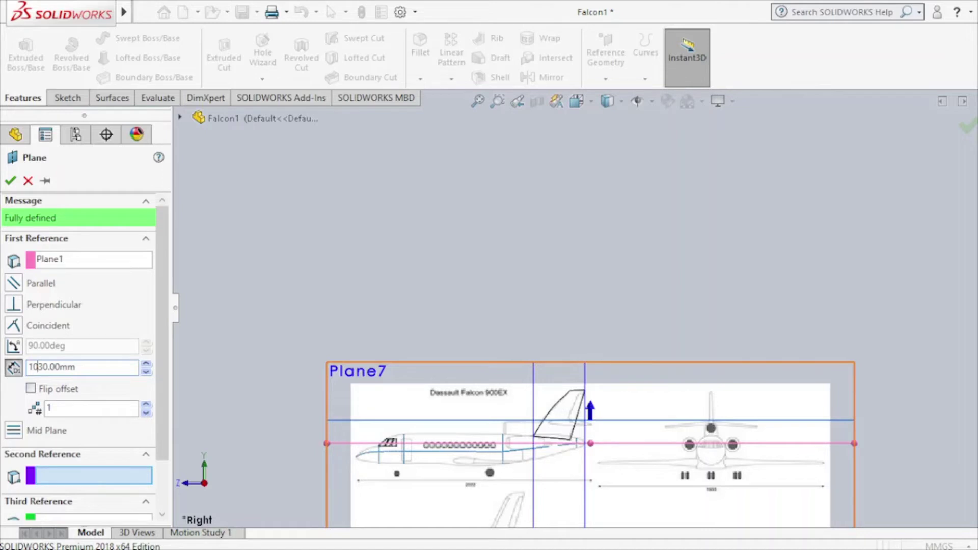
# Step: Accept Plane9 at 1030 mm offset and sketch on it, viewed normal and zoomed onto the tail
pyautogui.click(17, 184)
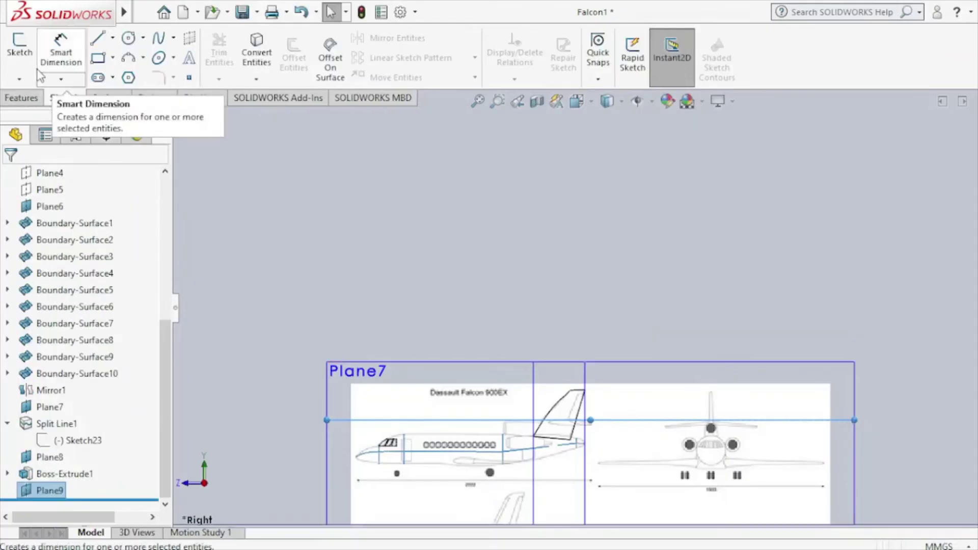
pyautogui.click(25, 62)
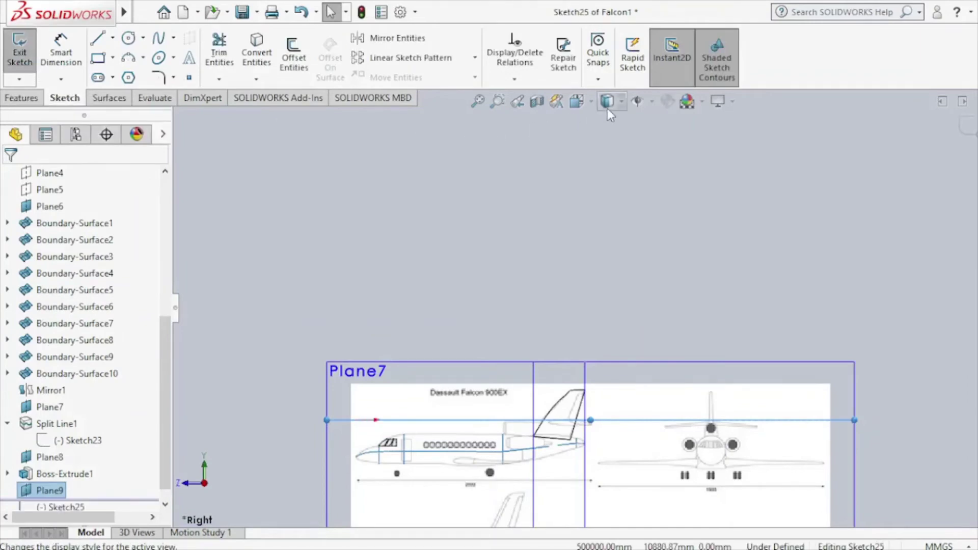
pyautogui.click(594, 106)
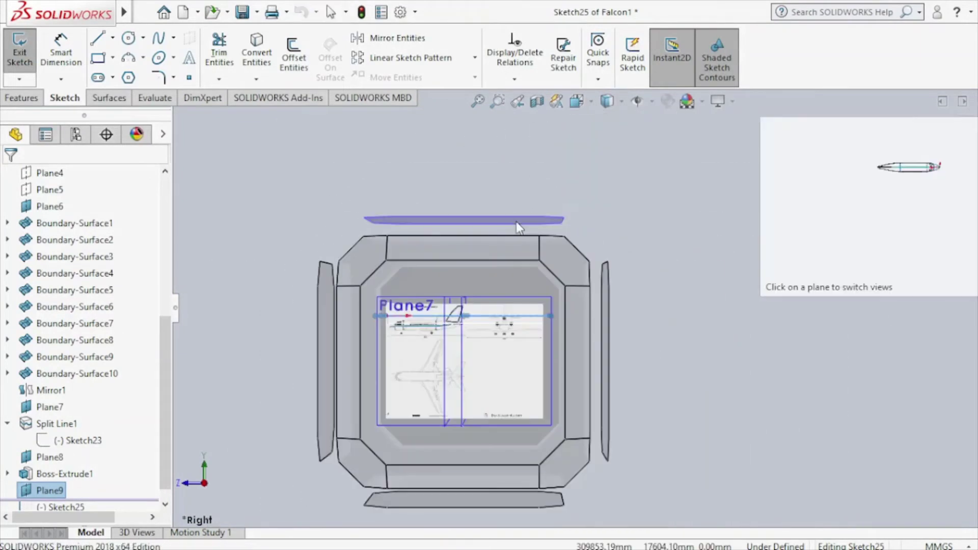
pyautogui.moveTo(524, 195); pyautogui.dragTo(516, 226, button='middle')
pyautogui.hotkey('ctrl', '8')
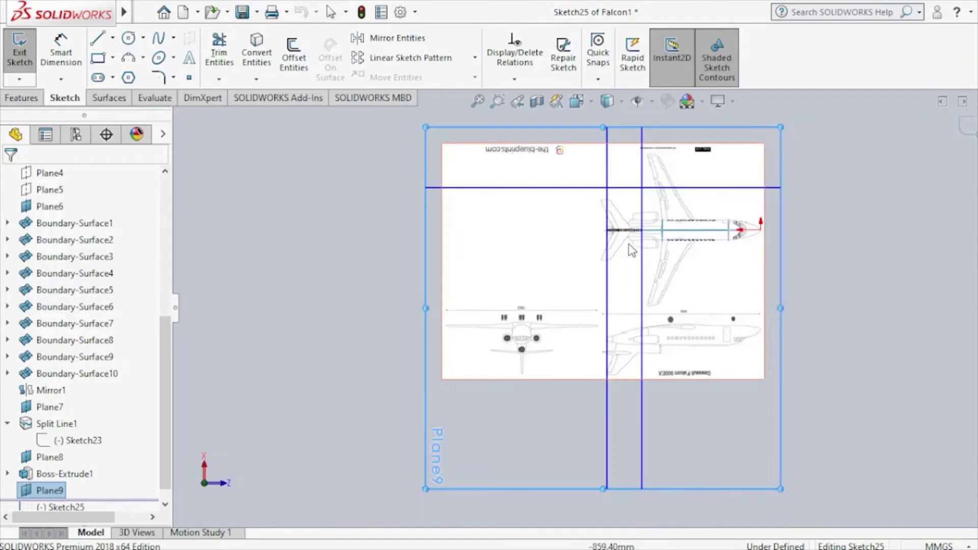
pyautogui.scroll(-2, 657, 235)
pyautogui.scroll(-2, 657, 236)
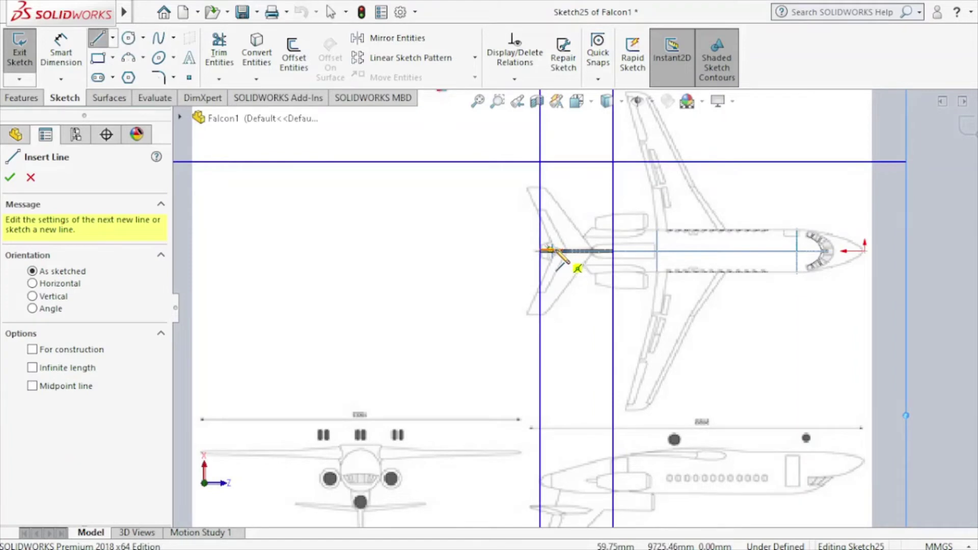
# Step: Draw the stabilizer's leading and trailing edge lines over the blueprint tail
pyautogui.click(550, 250)
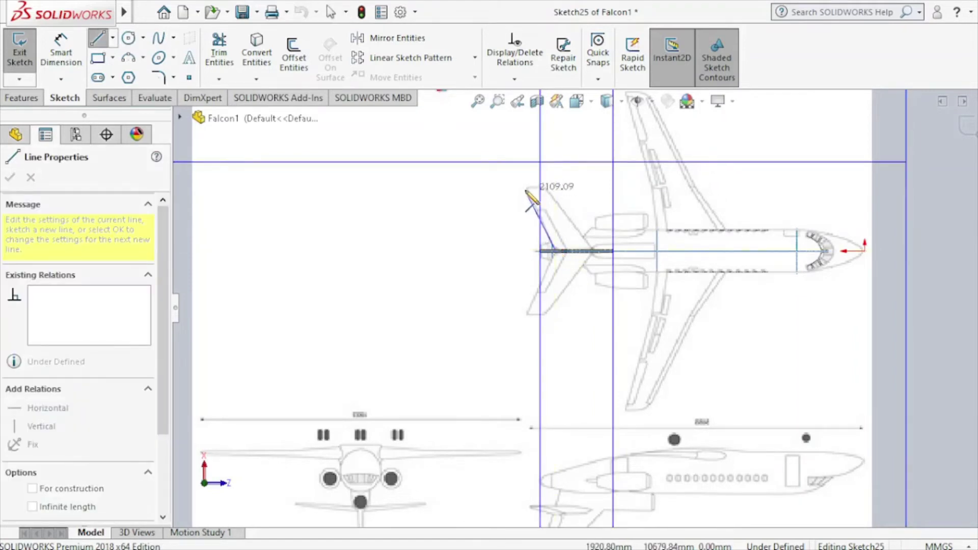
pyautogui.click(526, 189)
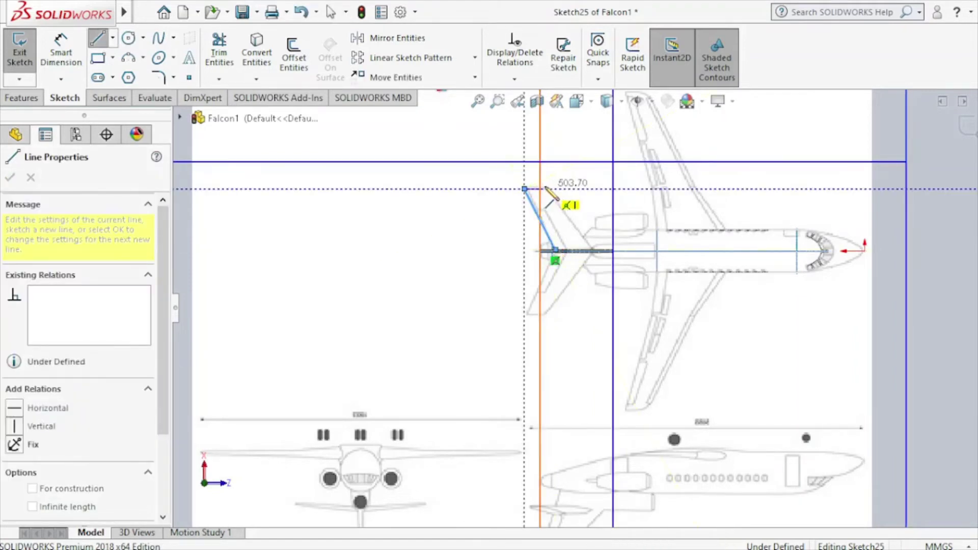
pyautogui.click(591, 252)
pyautogui.press('Escape')
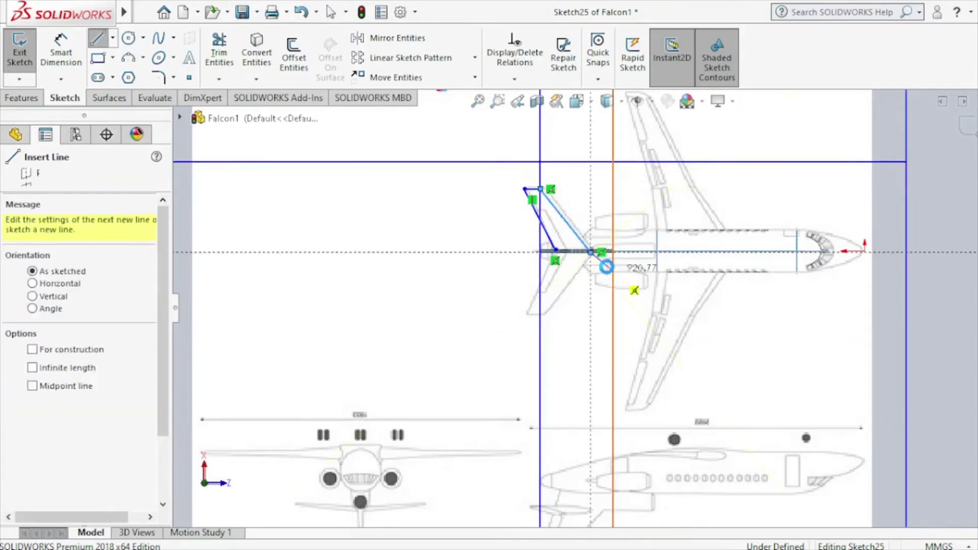
pyautogui.press('Escape')
pyautogui.scroll(-5, 598, 248)
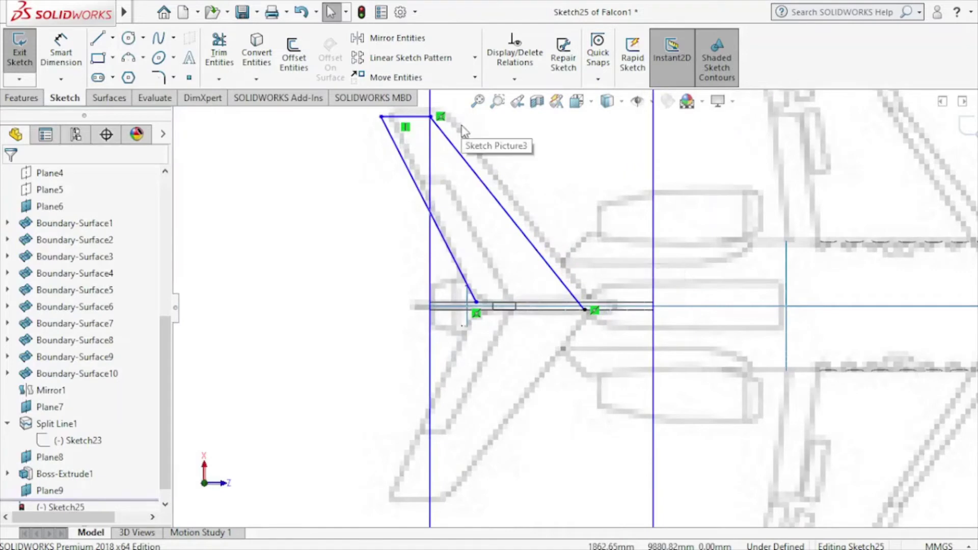
pyautogui.scroll(2, 459, 142)
pyautogui.scroll(-4, 532, 189)
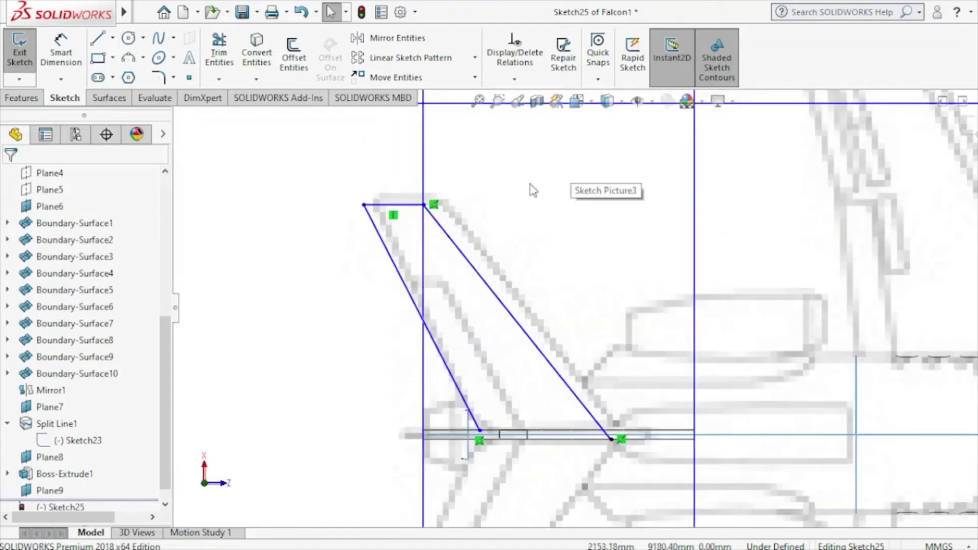
# Step: Delete the tip's rear corner Coincident relation and drag the corner onto the blueprint
pyautogui.click(425, 209)
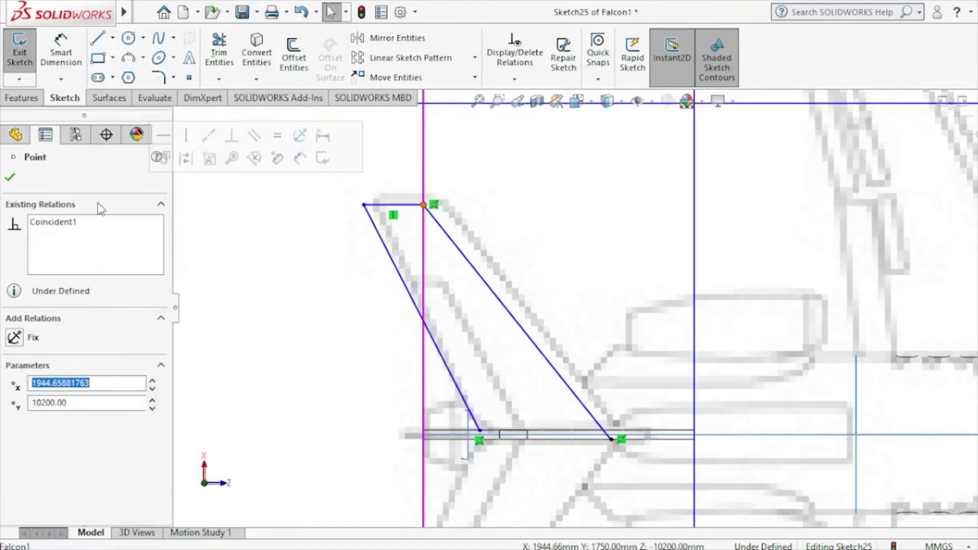
pyautogui.rightClick(75, 223)
pyautogui.click(100, 237)
pyautogui.click(10, 177)
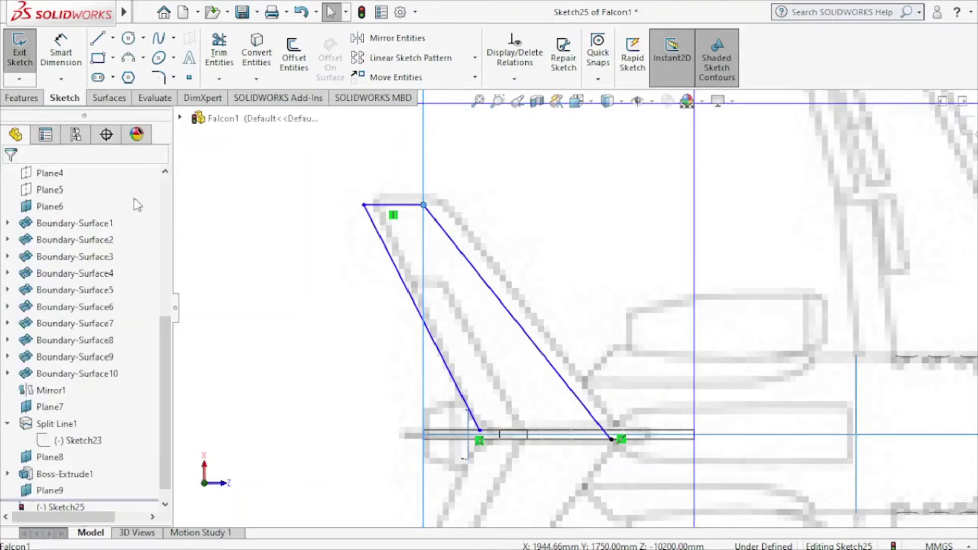
pyautogui.moveTo(436, 204); pyautogui.dragTo(465, 217)
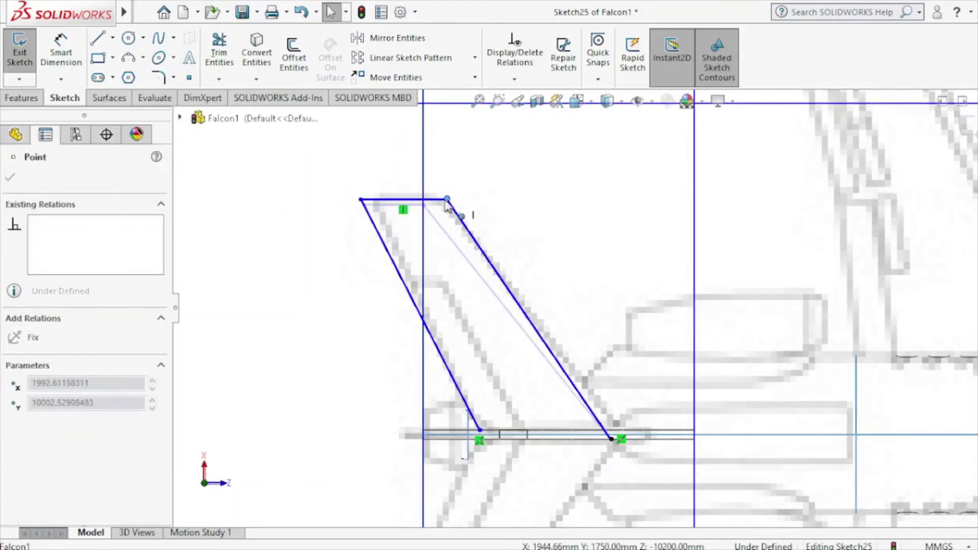
# Step: Delete the trailing-edge root's Midpoint2 relation and slide it along the fuselage line
pyautogui.click(611, 439)
pyautogui.rightClick(611, 440)
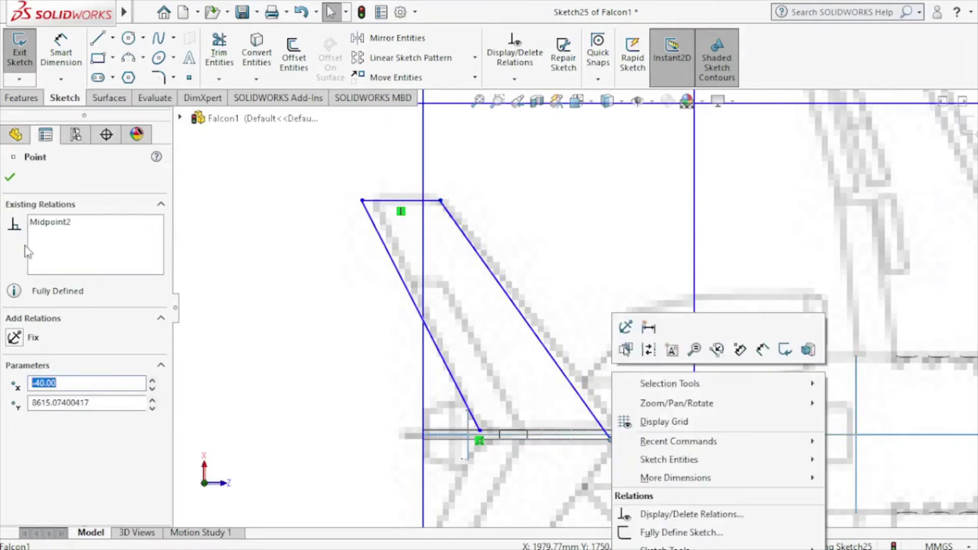
pyautogui.rightClick(48, 223)
pyautogui.click(77, 232)
pyautogui.click(9, 177)
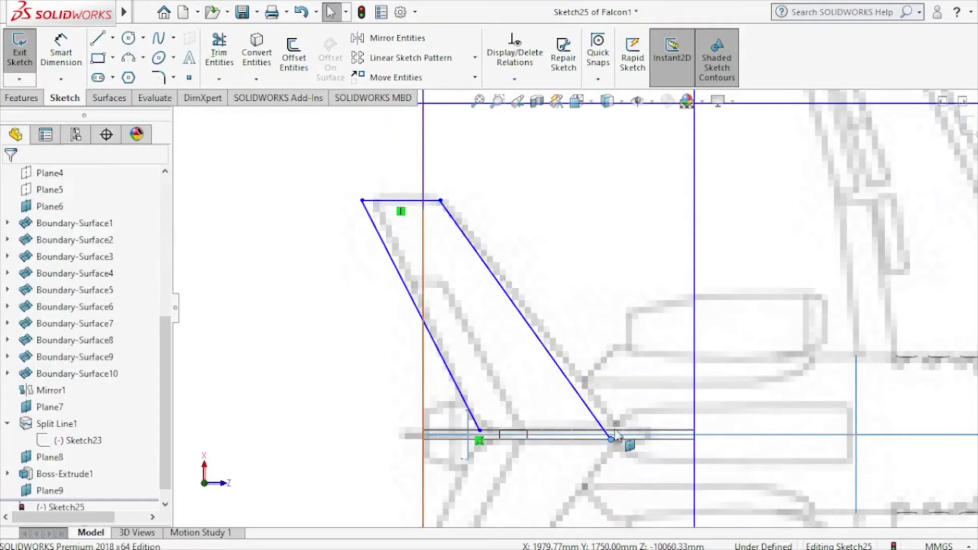
pyautogui.moveTo(612, 439); pyautogui.dragTo(626, 435)
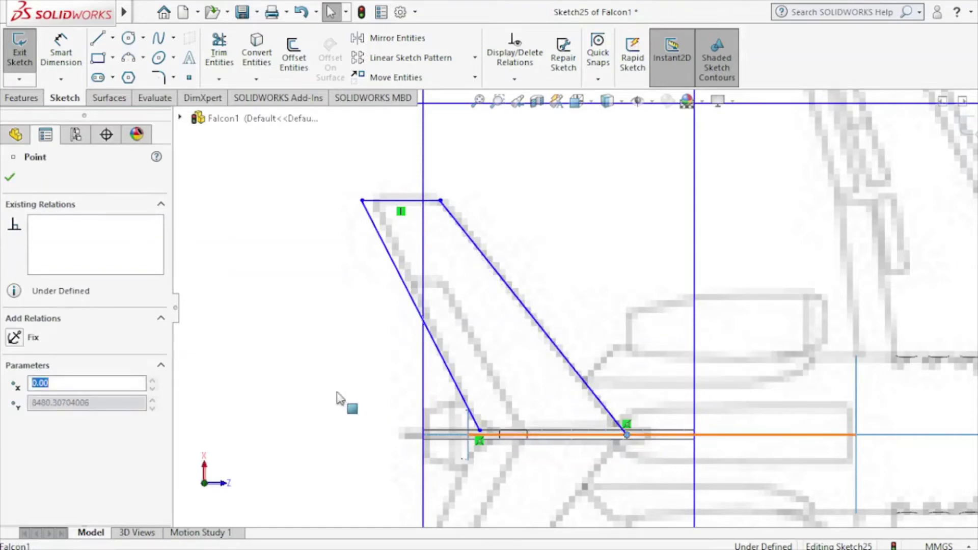
# Step: Round the stabilizer's outer tip corner with a 160 mm sketch fillet
pyautogui.click(10, 177)
pyautogui.click(163, 75)
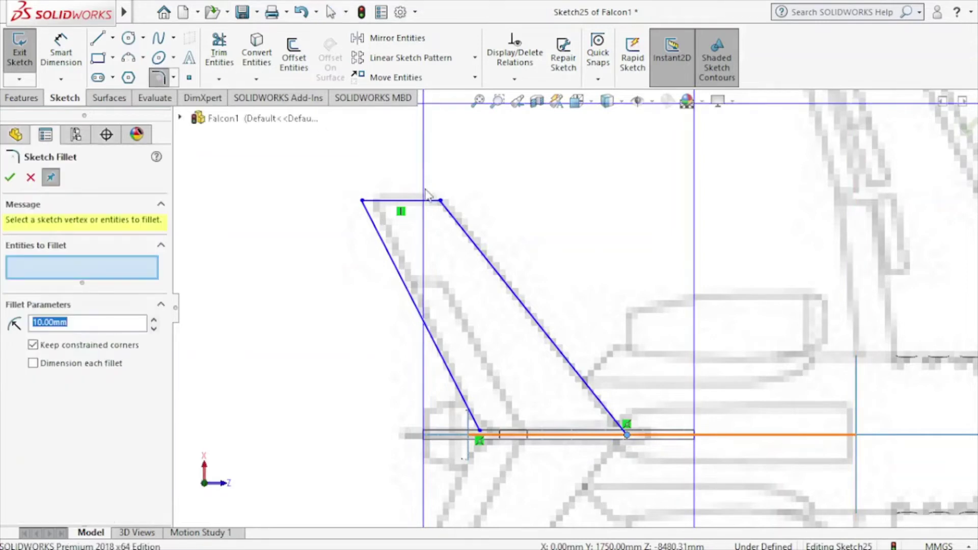
pyautogui.click(441, 201)
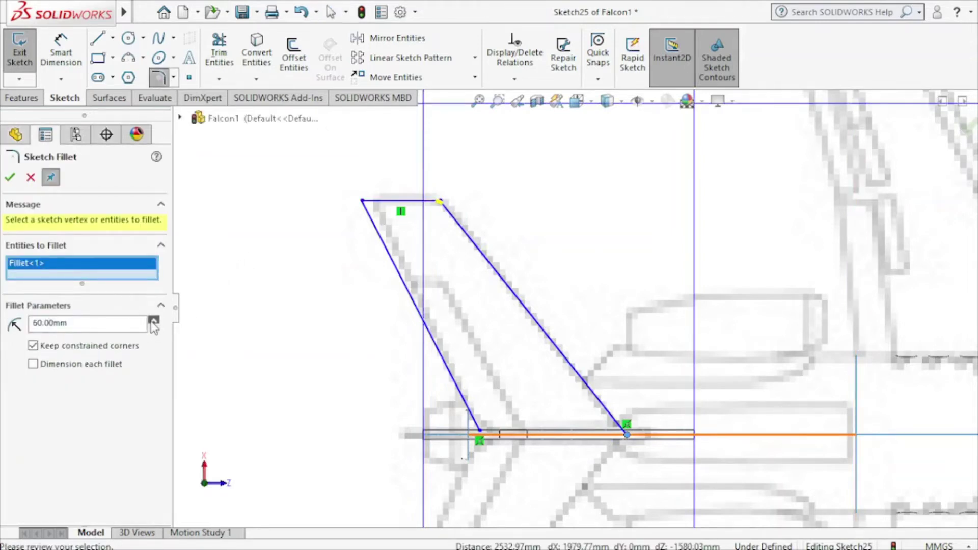
pyautogui.click(10, 178)
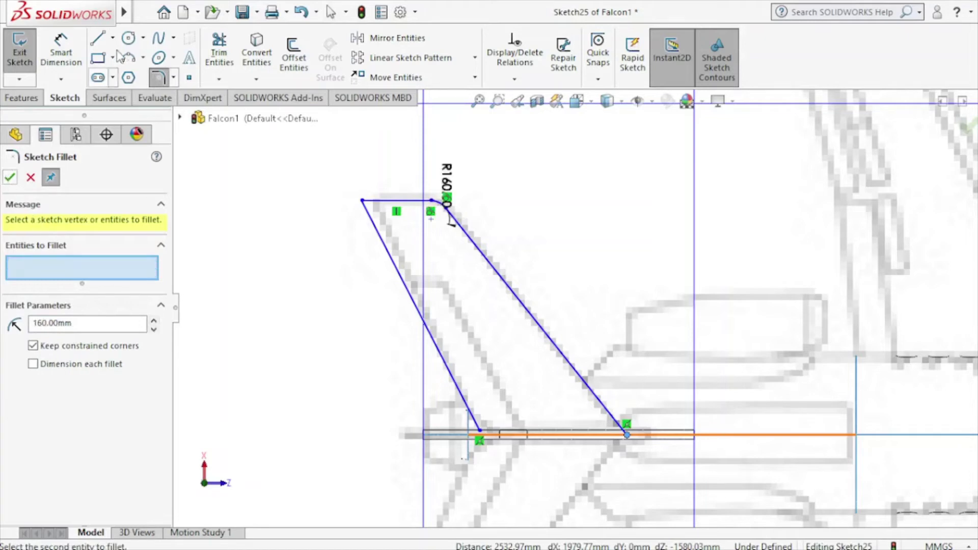
# Step: Draw the root line joining both edge bases to close the stabilizer profile
pyautogui.click(102, 41)
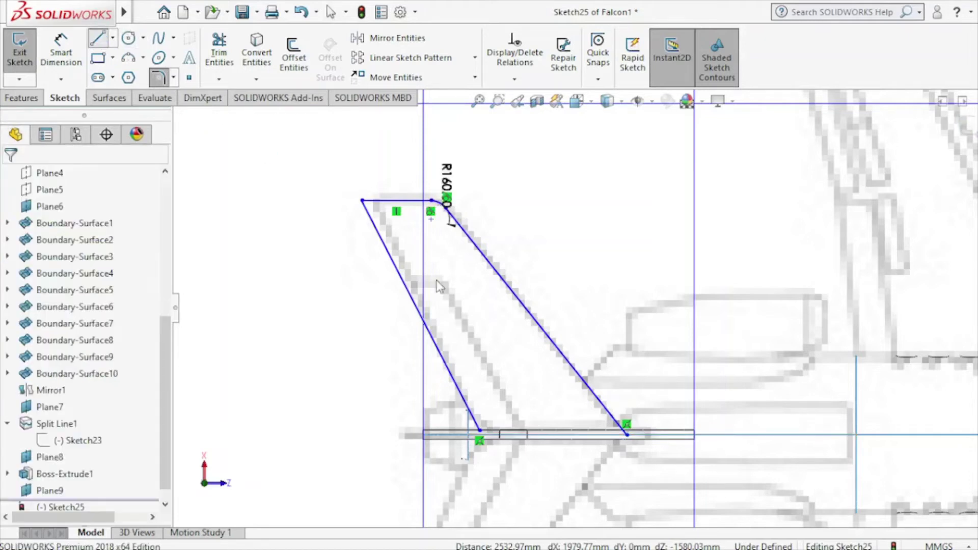
pyautogui.click(481, 431)
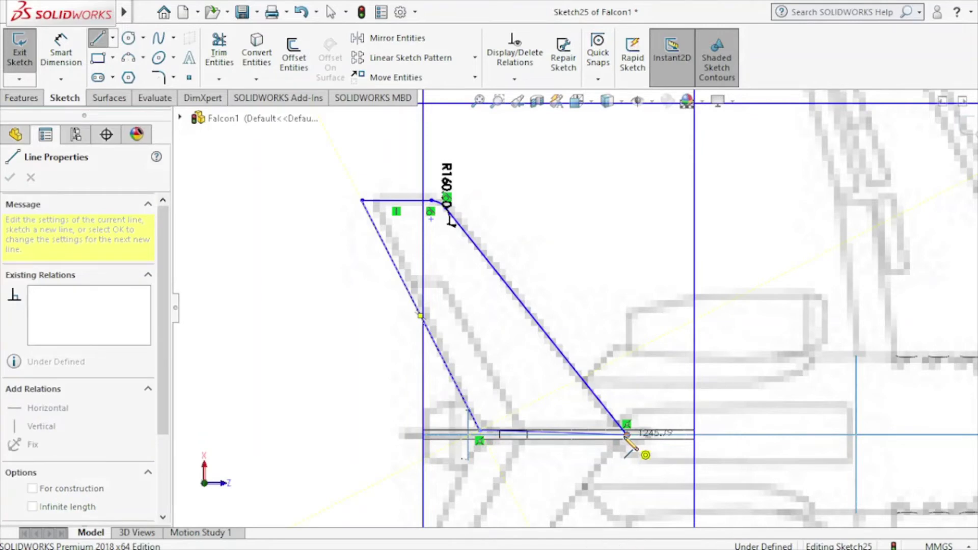
pyautogui.click(627, 435)
pyautogui.rightClick(311, 342)
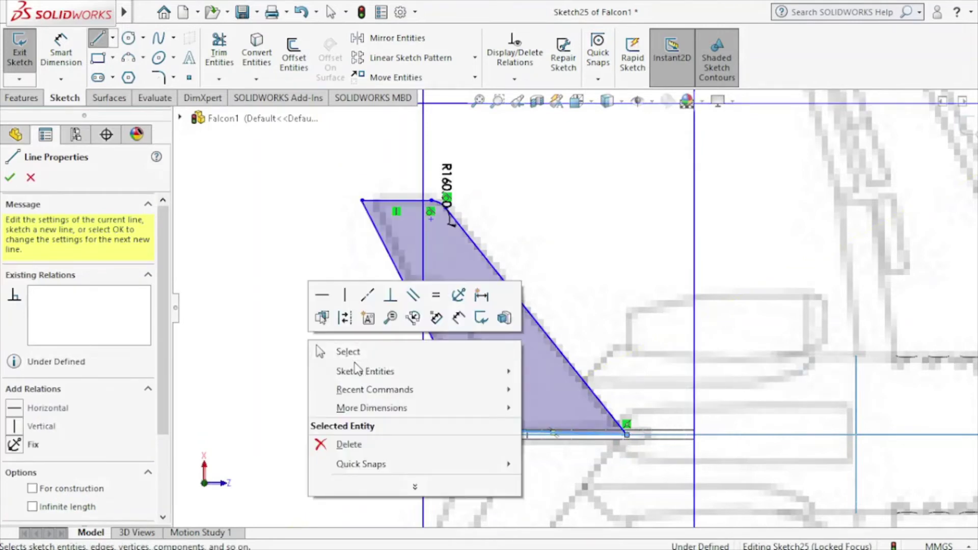
pyautogui.click(353, 353)
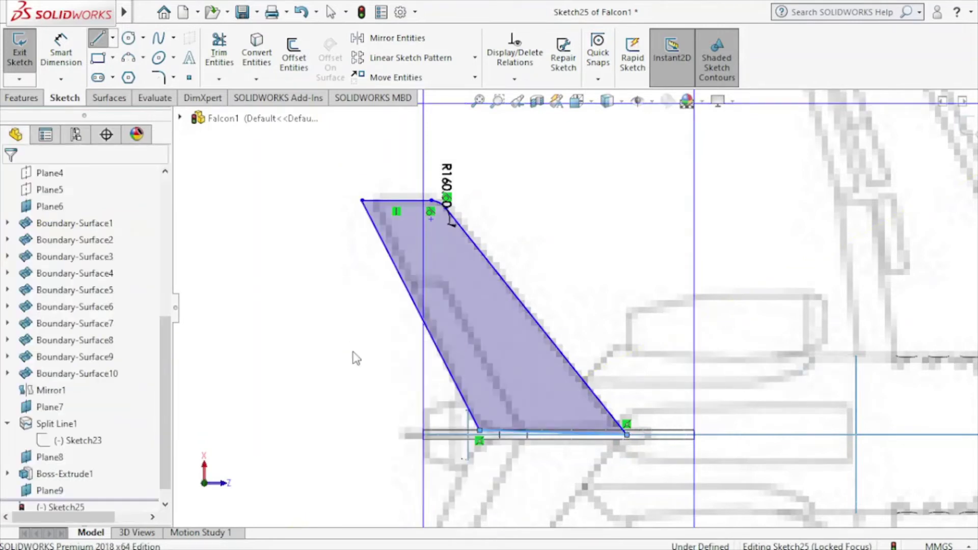
# Step: Draw a horizontal centreline along the fuselage axis at the stabilizer root
pyautogui.click(112, 38)
pyautogui.click(169, 75)
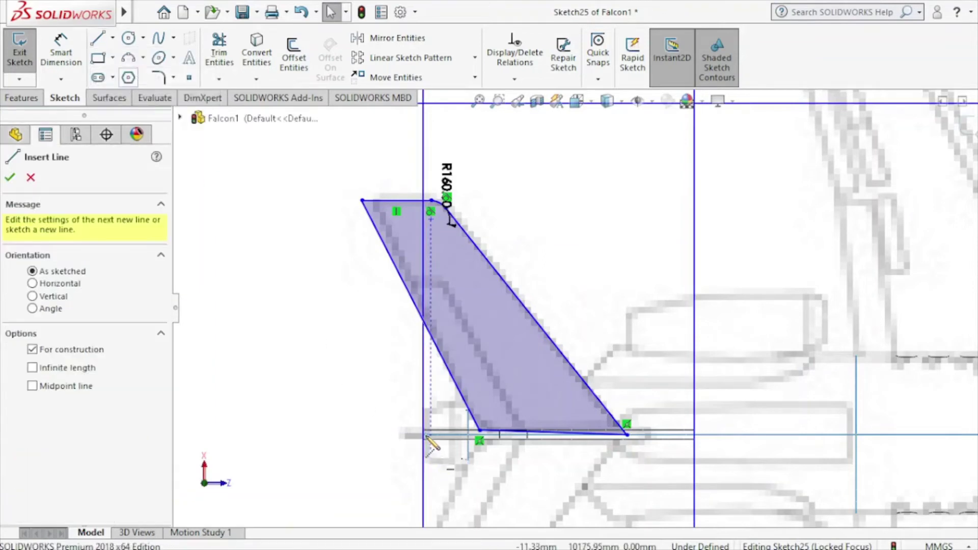
pyautogui.click(696, 437)
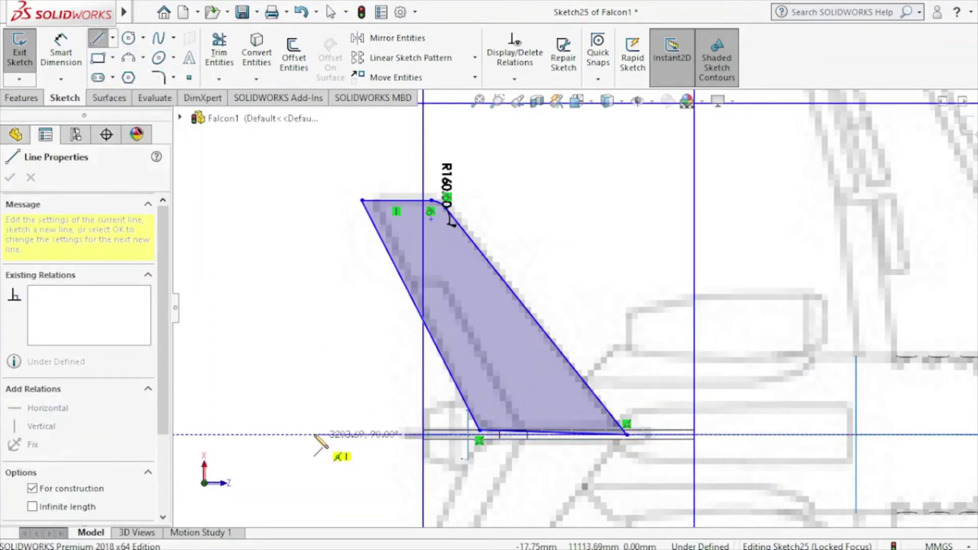
pyautogui.click(314, 434)
pyautogui.rightClick(322, 357)
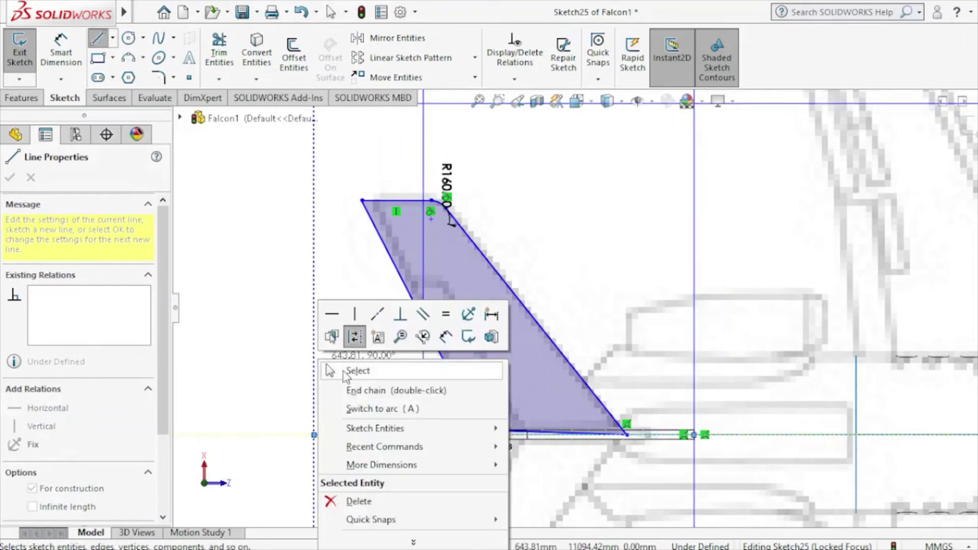
pyautogui.click(346, 373)
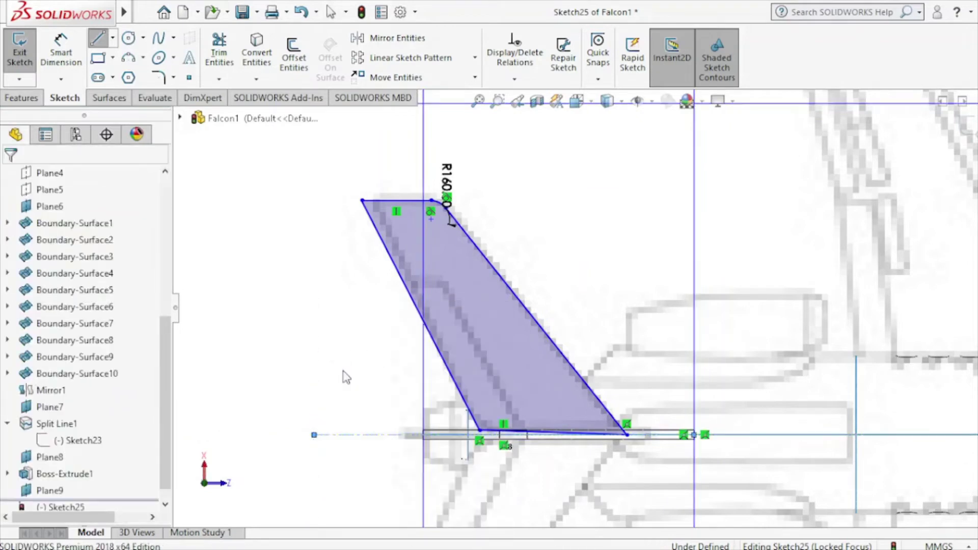
# Step: Mirror the box-selected stabilizer lines about the centreline, with Arc1 removed from the list
pyautogui.click(400, 38)
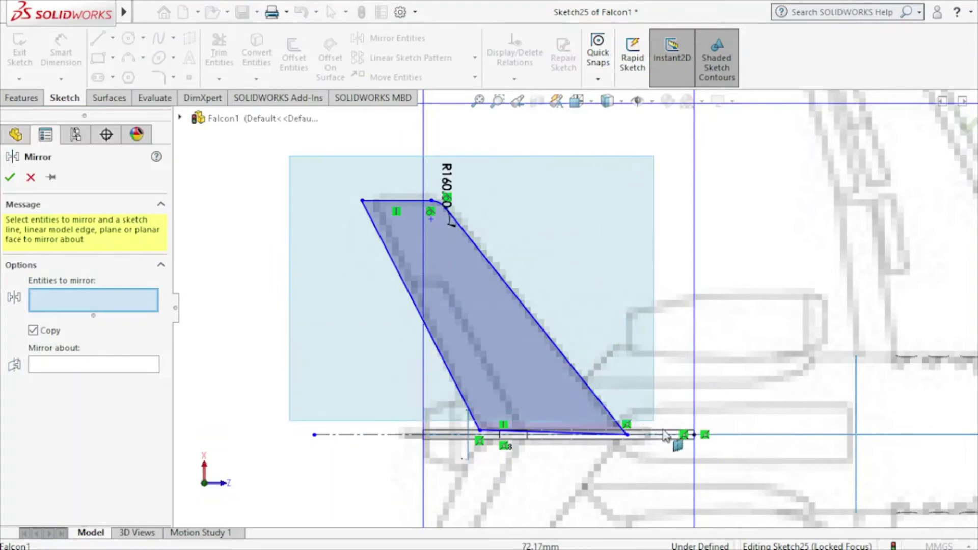
pyautogui.moveTo(575, 363); pyautogui.dragTo(670, 446)
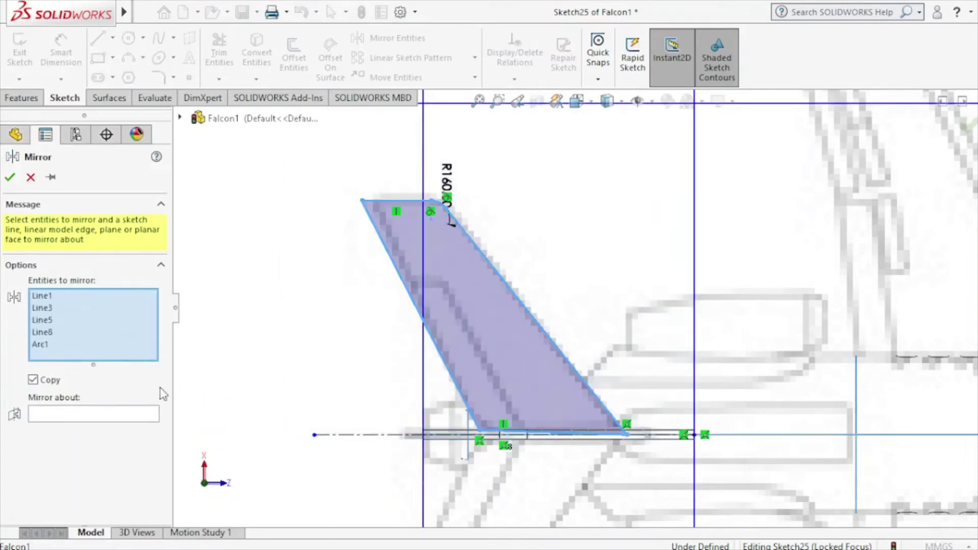
pyautogui.click(108, 417)
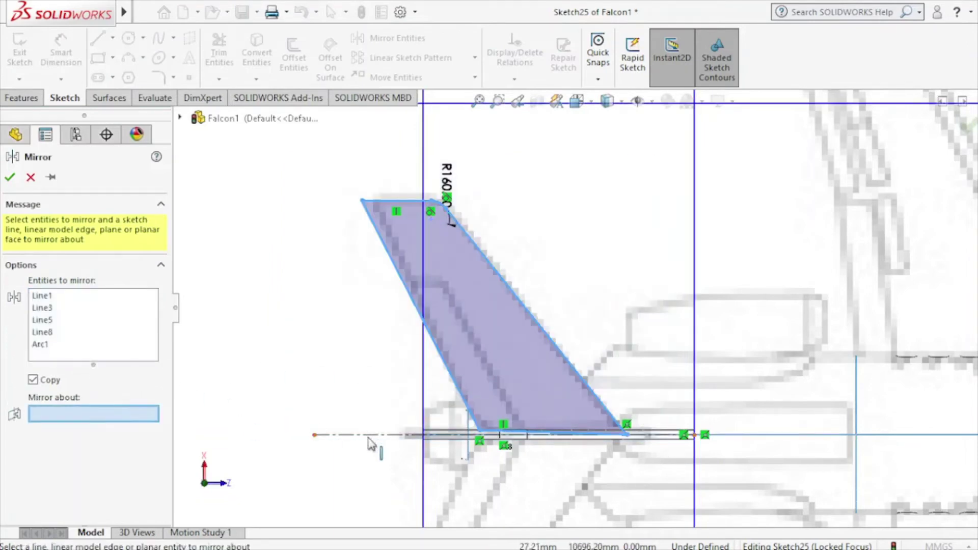
pyautogui.click(371, 441)
pyautogui.click(47, 347)
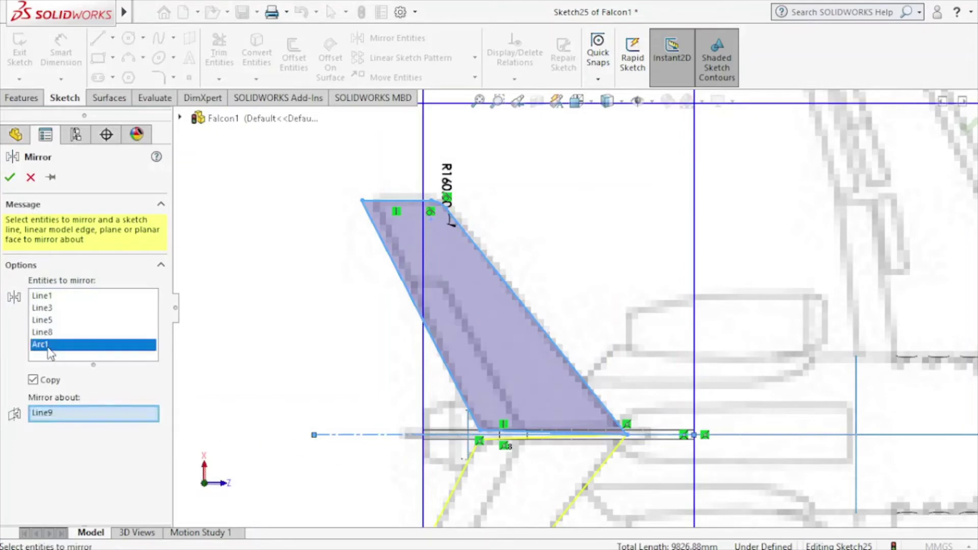
pyautogui.rightClick(47, 347)
pyautogui.click(99, 378)
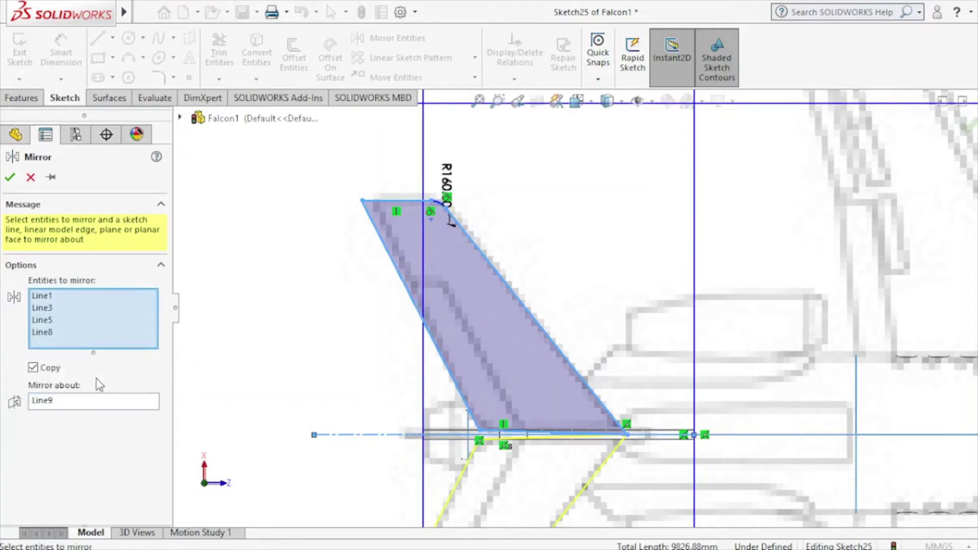
pyautogui.click(15, 182)
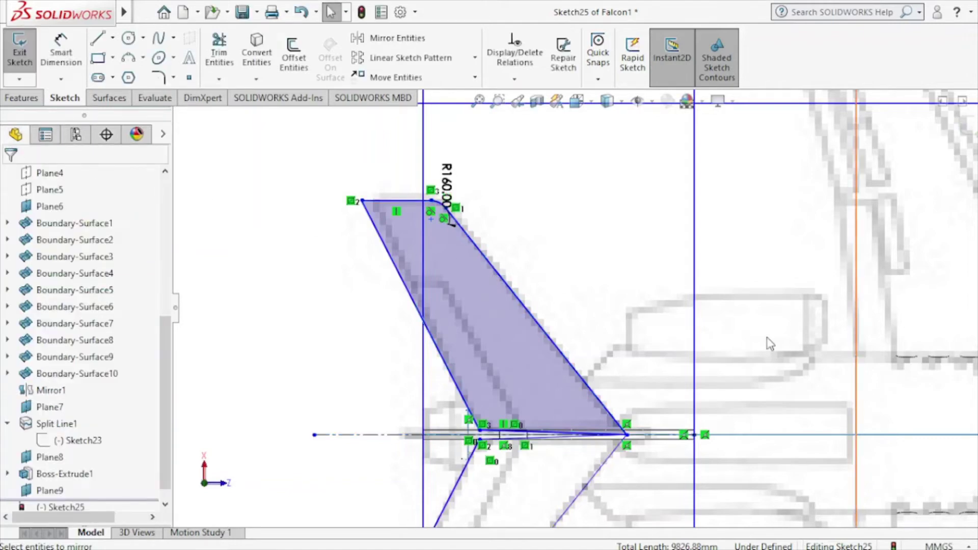
pyautogui.scroll(-3, 770, 344)
pyautogui.scroll(1, 774, 351)
pyautogui.scroll(1, 774, 351)
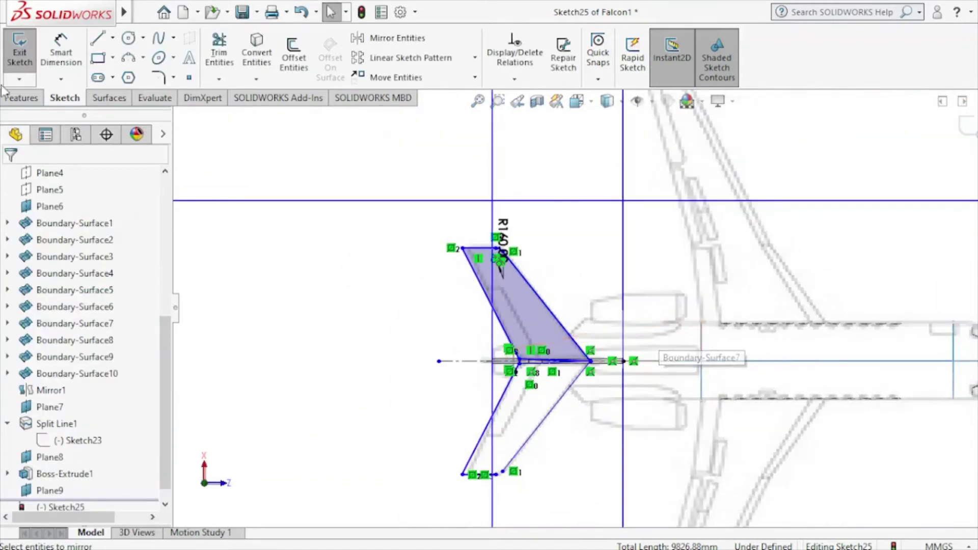
pyautogui.click(20, 98)
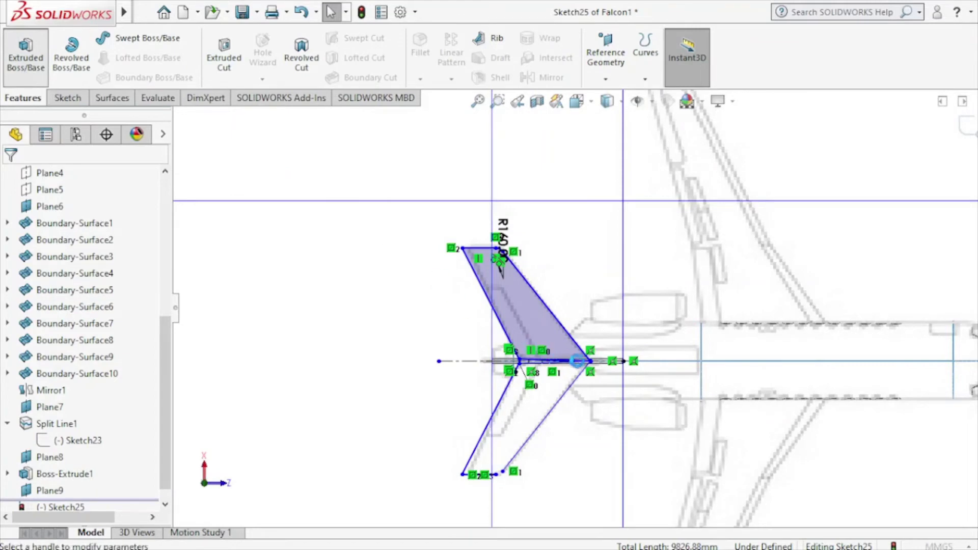
pyautogui.press('e')
pyautogui.scroll(3, 589, 360)
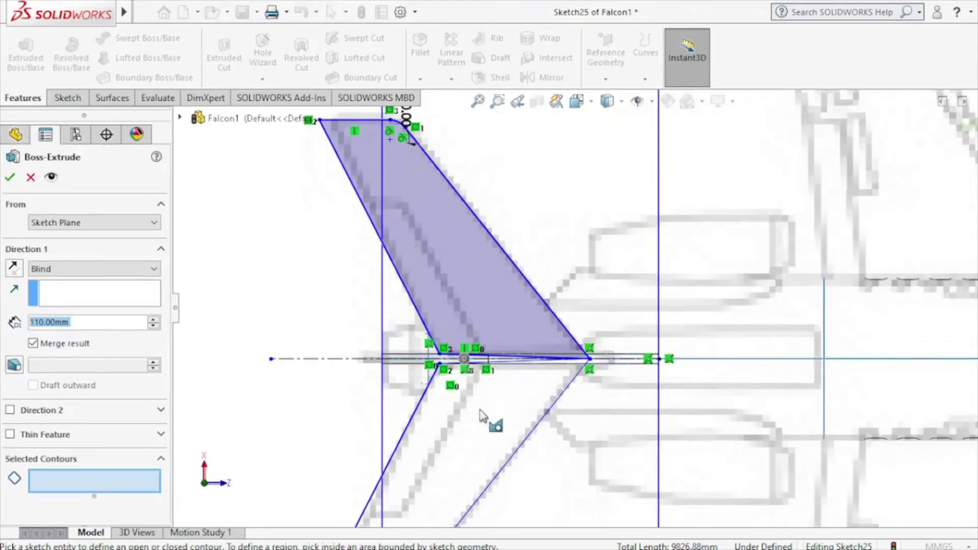
pyautogui.scroll(3, 513, 401)
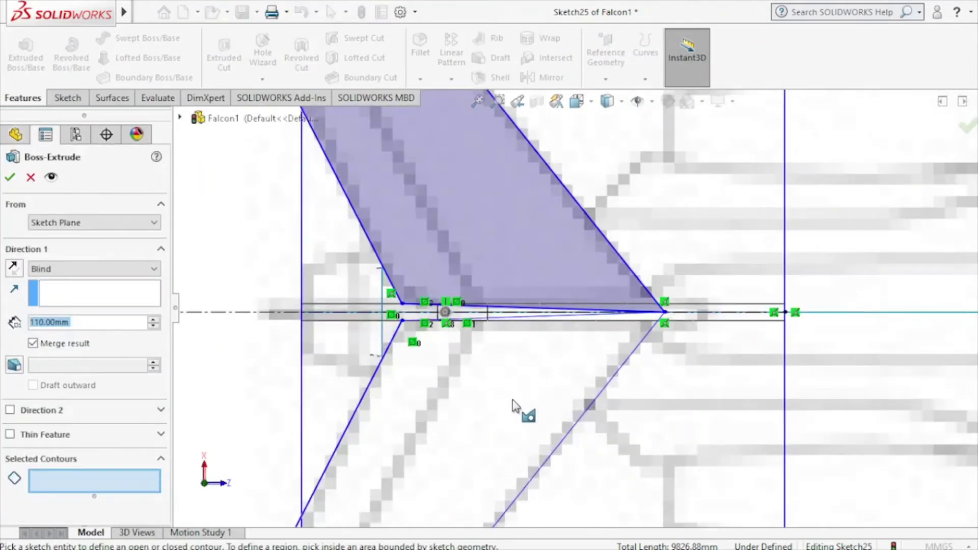
pyautogui.scroll(1, 513, 402)
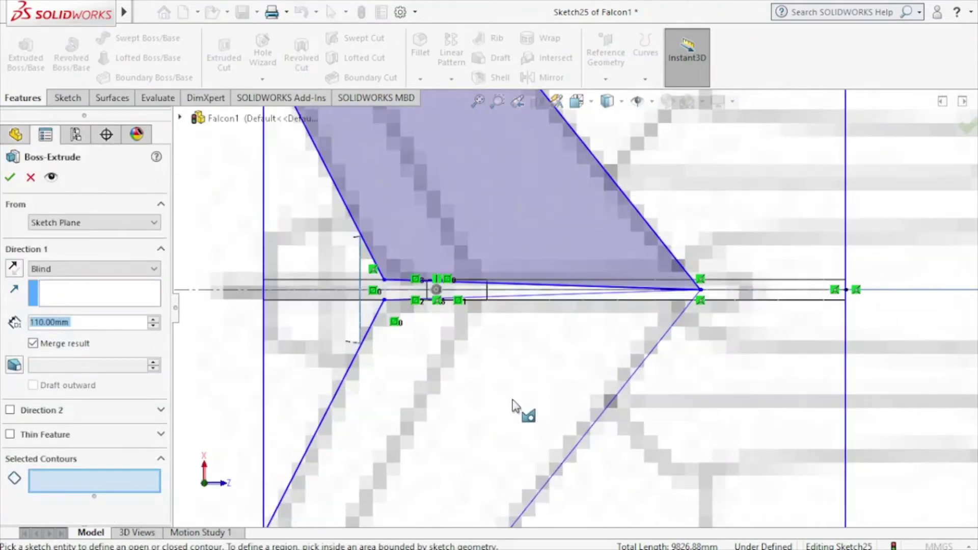
pyautogui.click(30, 178)
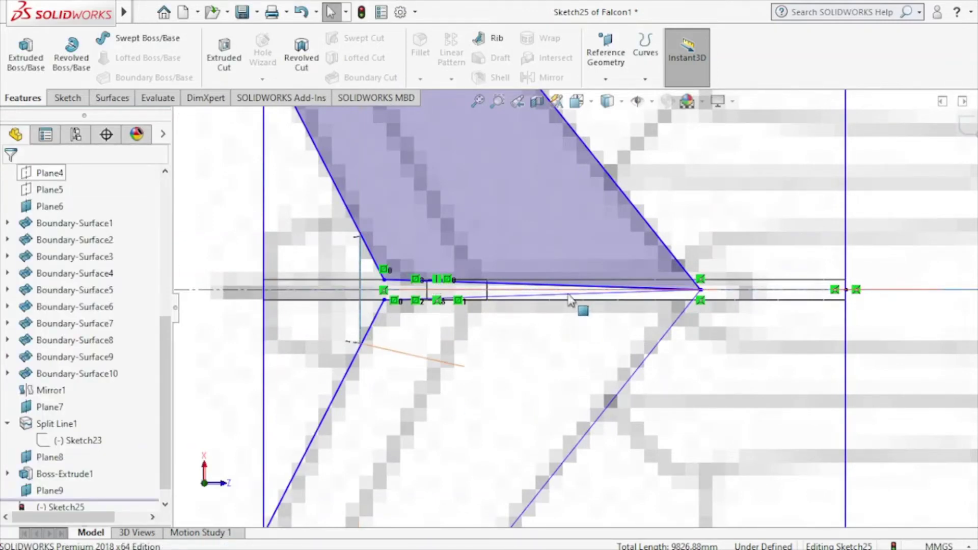
pyautogui.scroll(1, 570, 298)
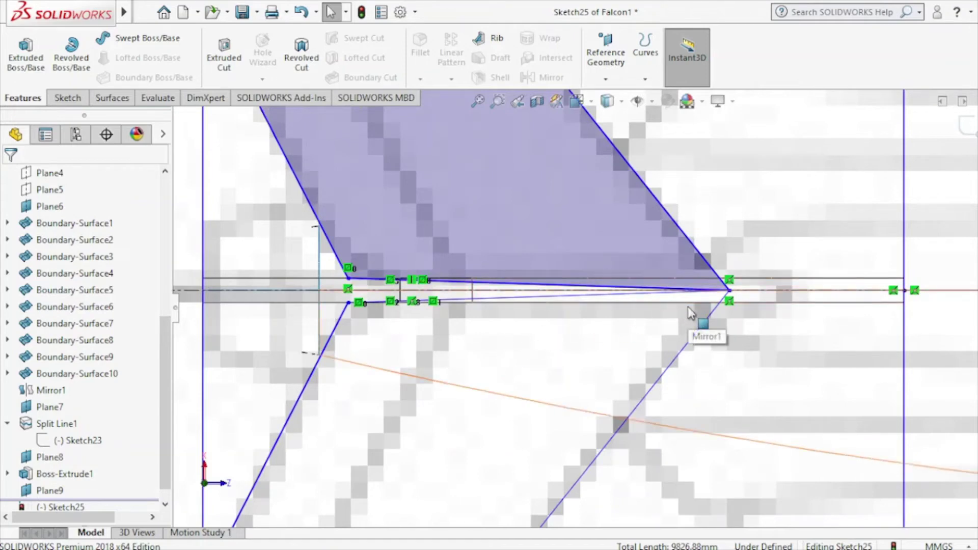
# Step: Undo the mirror, delete the rear corner's Coincident3 relation, and drag the corner level
pyautogui.click(78, 100)
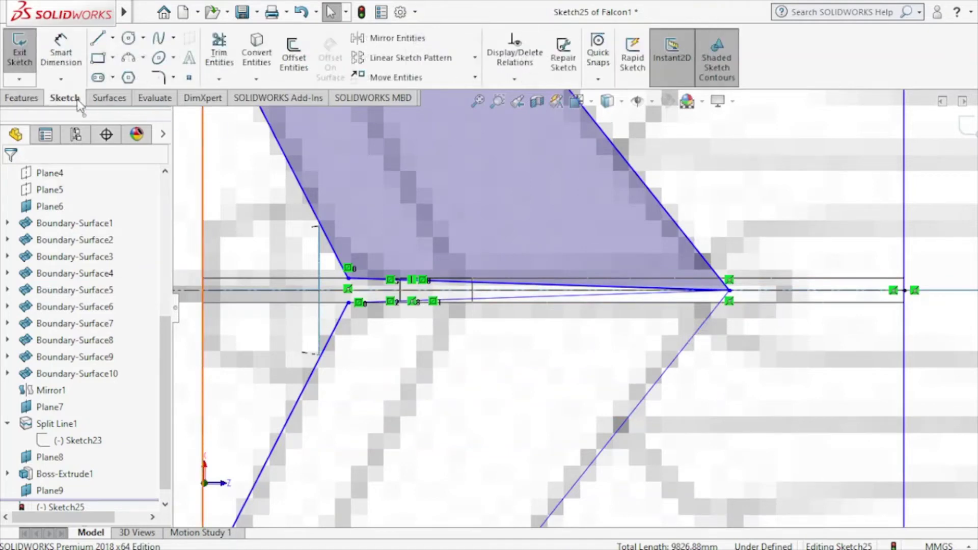
pyautogui.click(301, 13)
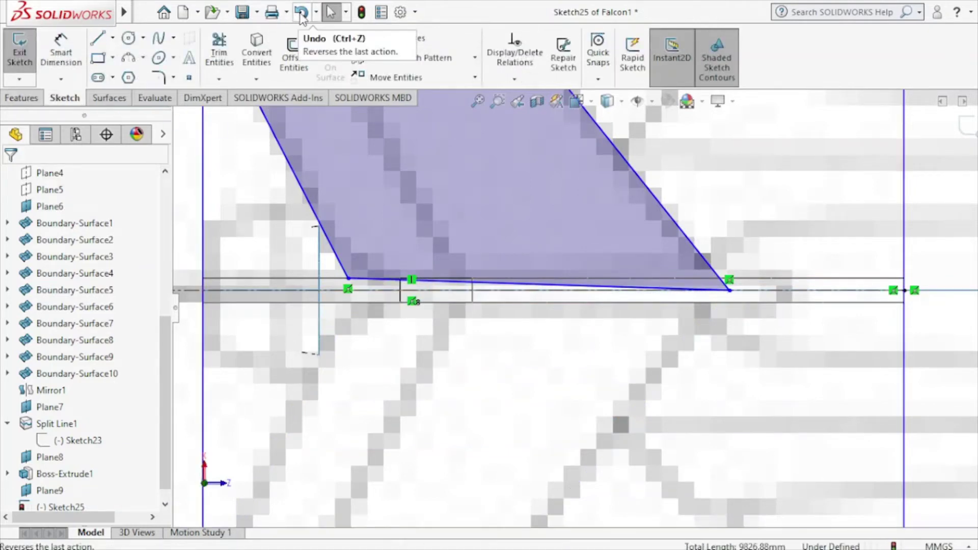
pyautogui.click(729, 290)
pyautogui.rightClick(83, 222)
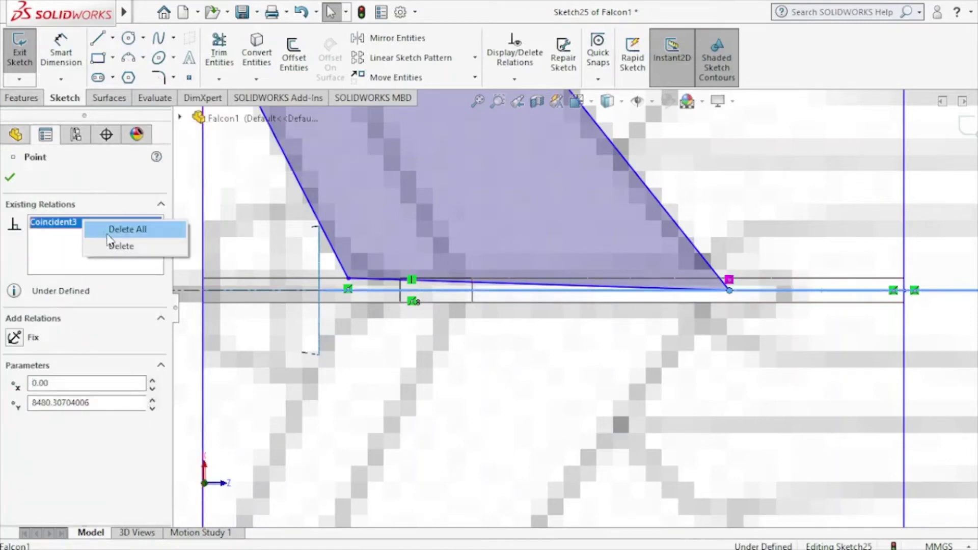
pyautogui.press('Return')
pyautogui.click(10, 178)
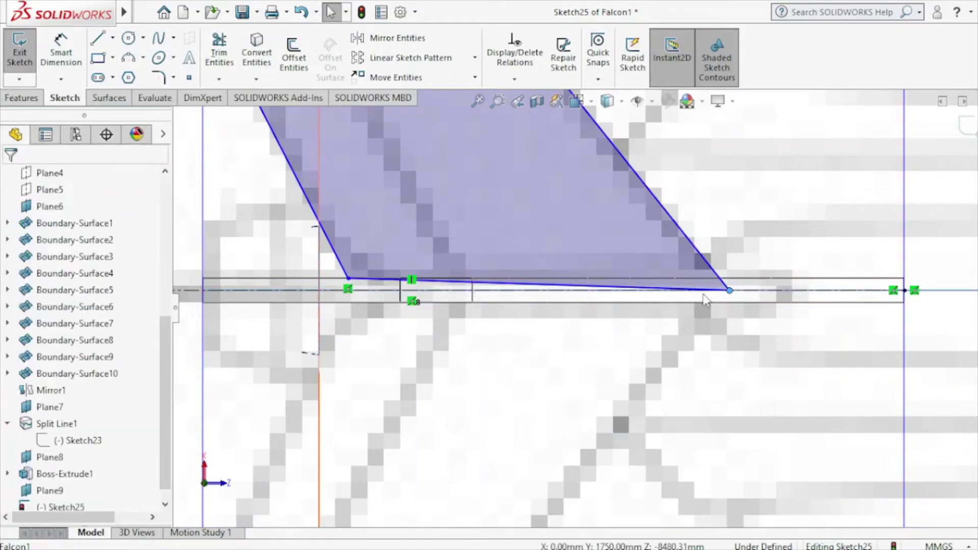
pyautogui.moveTo(730, 290); pyautogui.dragTo(731, 279)
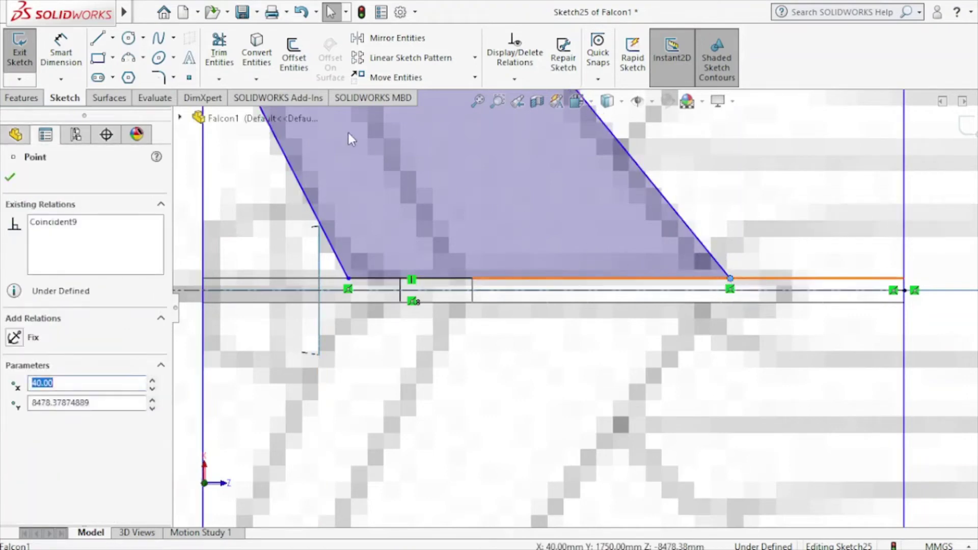
# Step: Start Mirror Entities and clear the wrongly selected items from the list
pyautogui.click(392, 38)
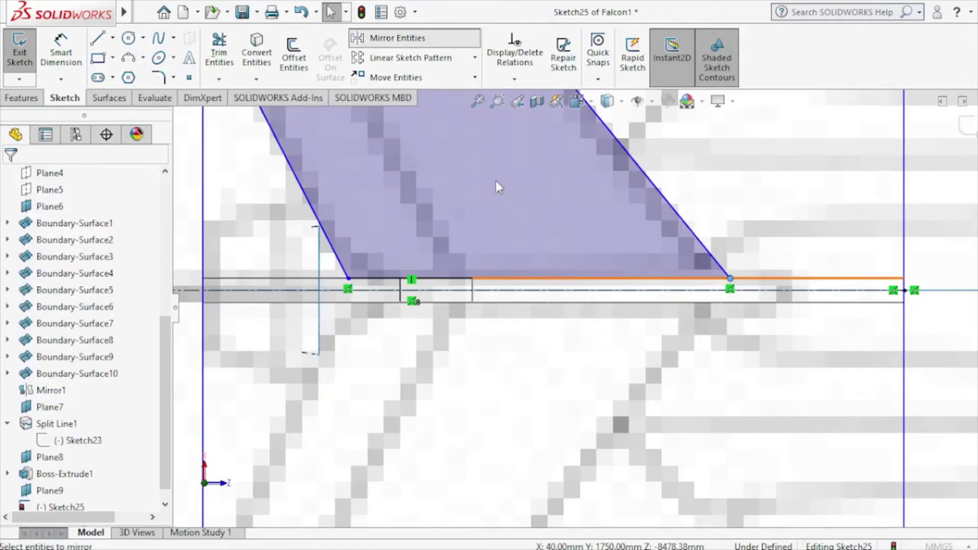
pyautogui.scroll(2, 525, 208)
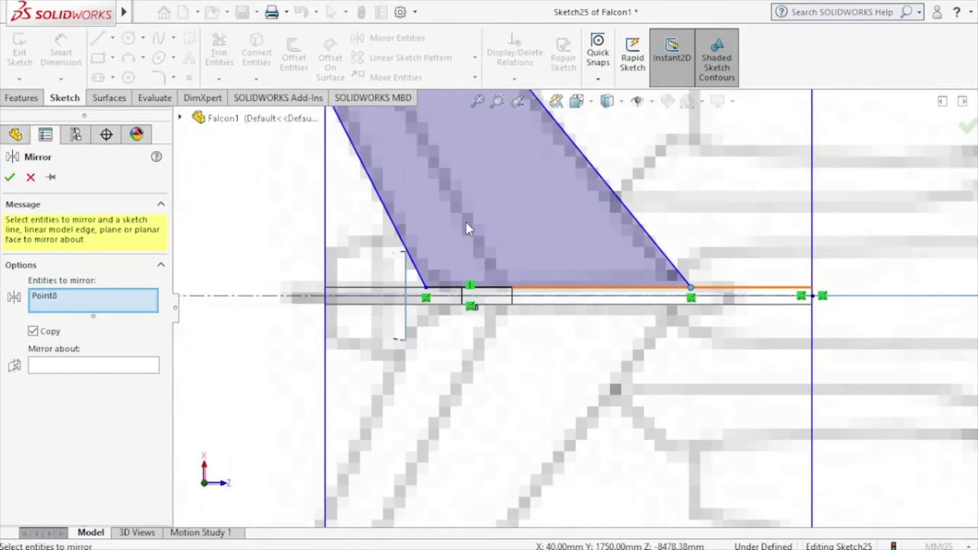
pyautogui.rightClick(57, 298)
pyautogui.click(76, 304)
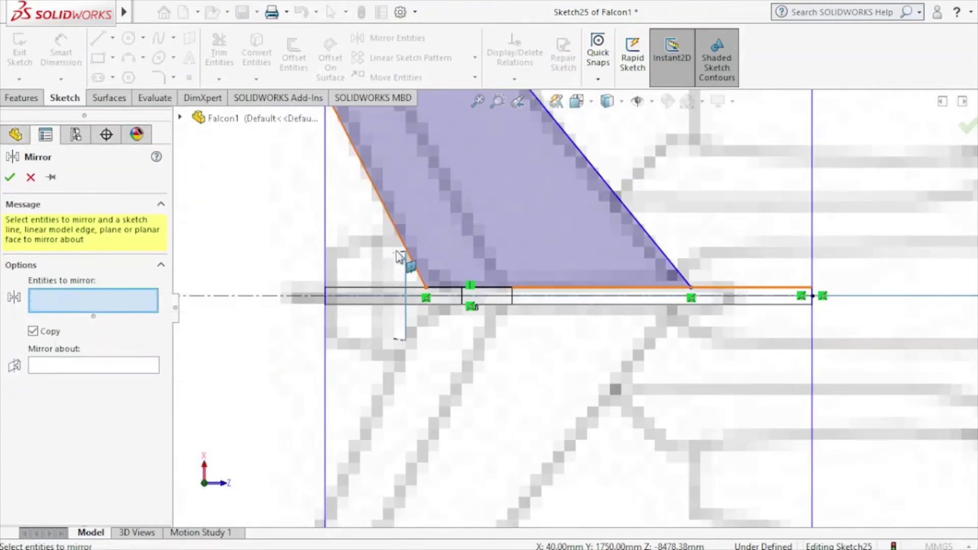
pyautogui.scroll(2, 400, 257)
pyautogui.scroll(1, 427, 247)
pyautogui.moveTo(407, 118); pyautogui.dragTo(656, 300)
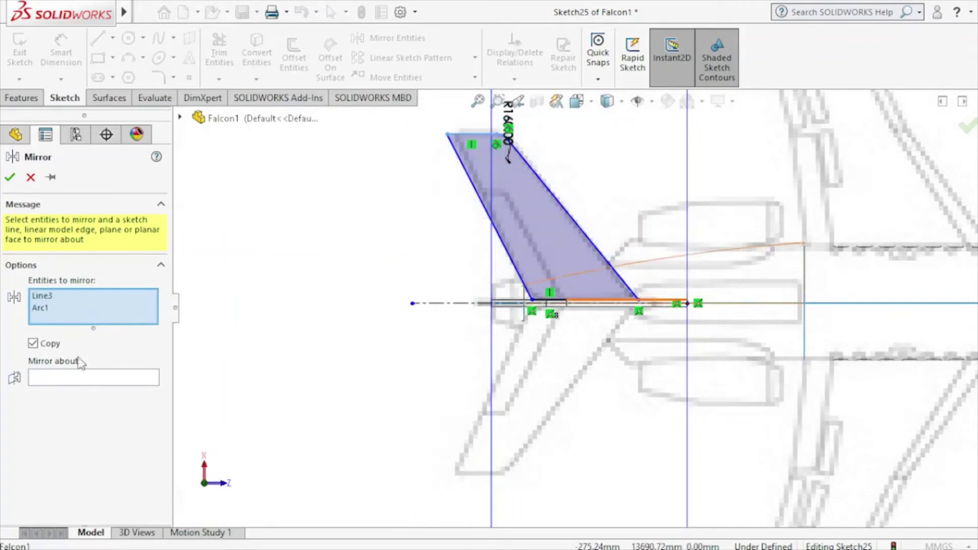
pyautogui.rightClick(82, 308)
pyautogui.click(148, 312)
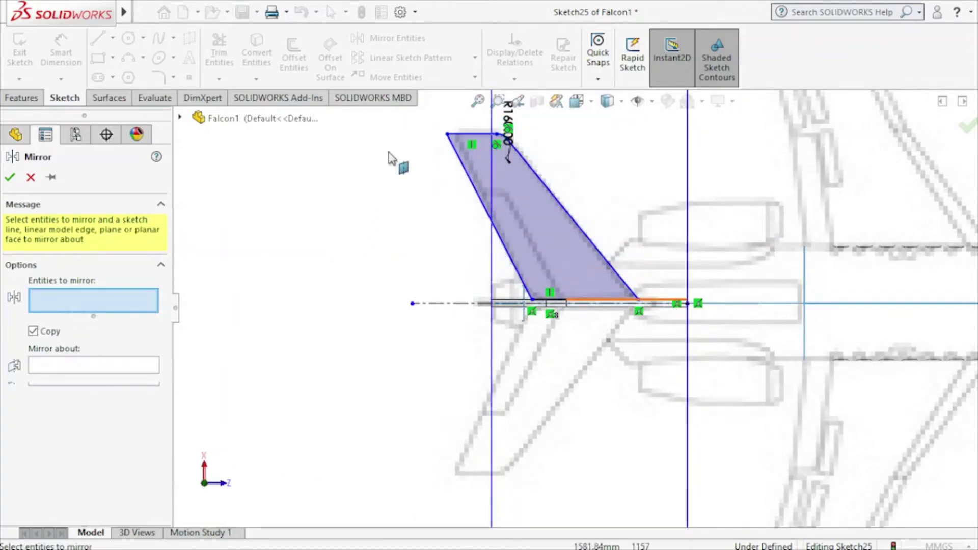
# Step: Mirror Line3, Line1, Line5, Line8 and tip Arc1 about the centreline
pyautogui.click(473, 135)
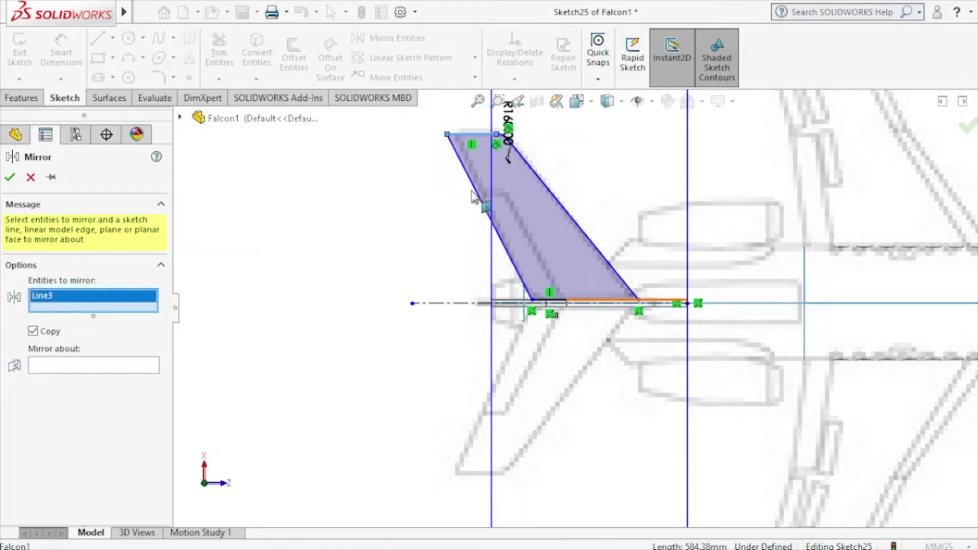
pyautogui.click(479, 196)
pyautogui.click(489, 197)
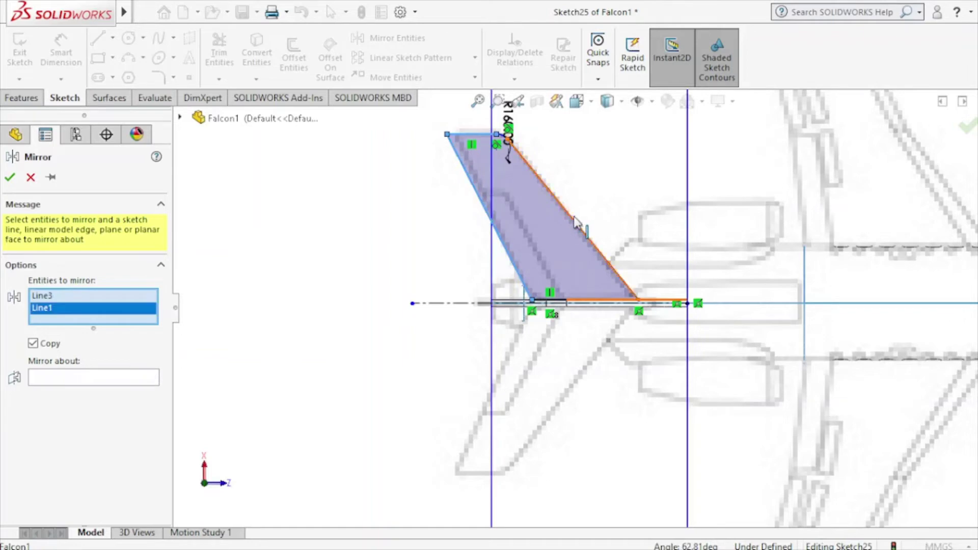
pyautogui.click(579, 304)
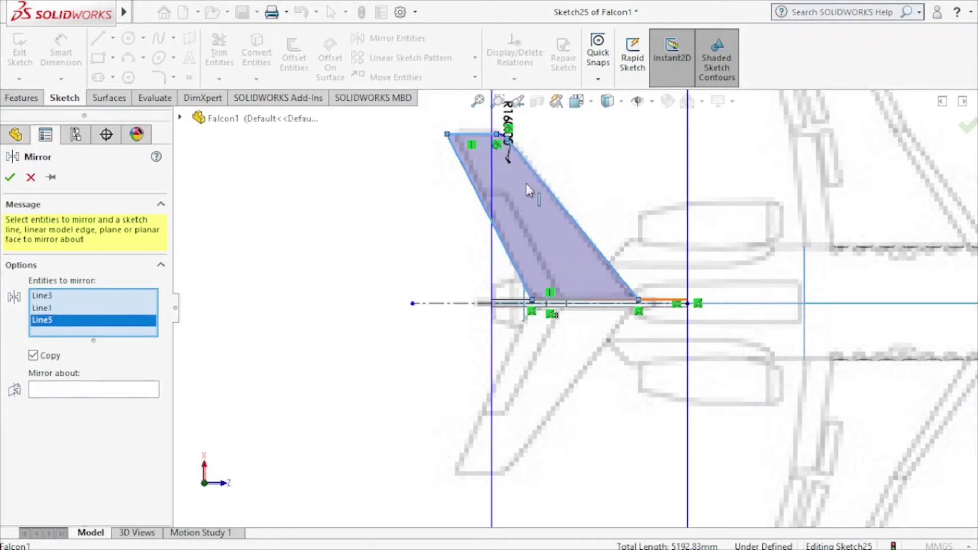
pyautogui.click(535, 186)
pyautogui.click(512, 150)
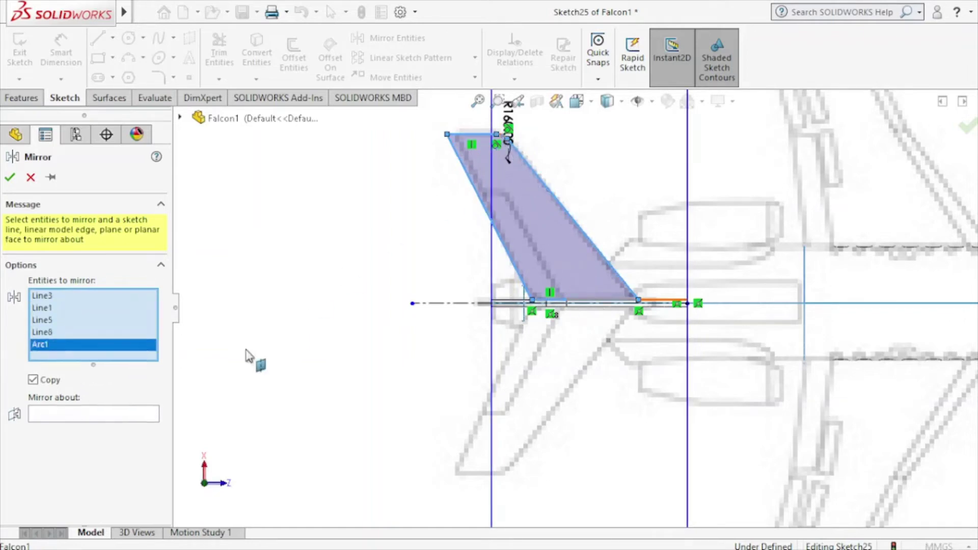
pyautogui.click(120, 420)
pyautogui.click(431, 305)
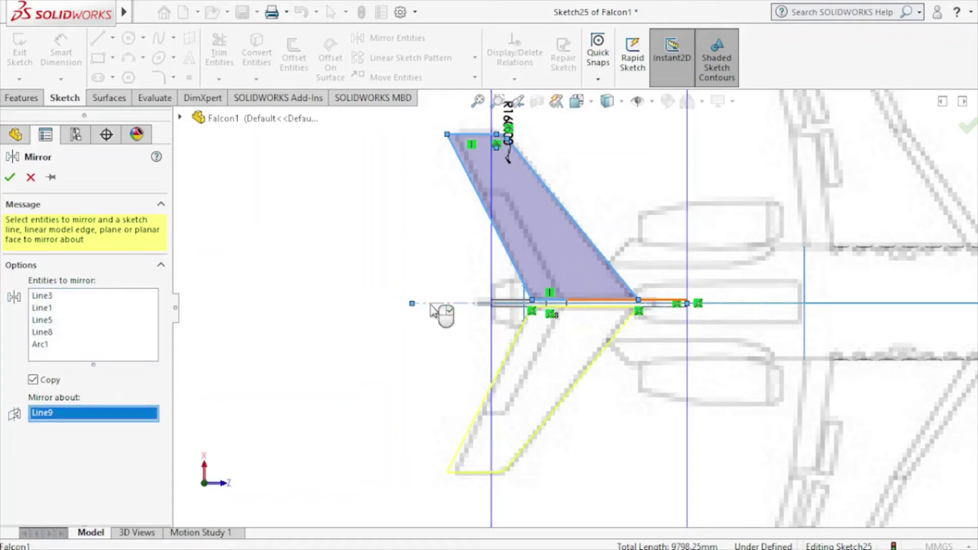
pyautogui.click(9, 177)
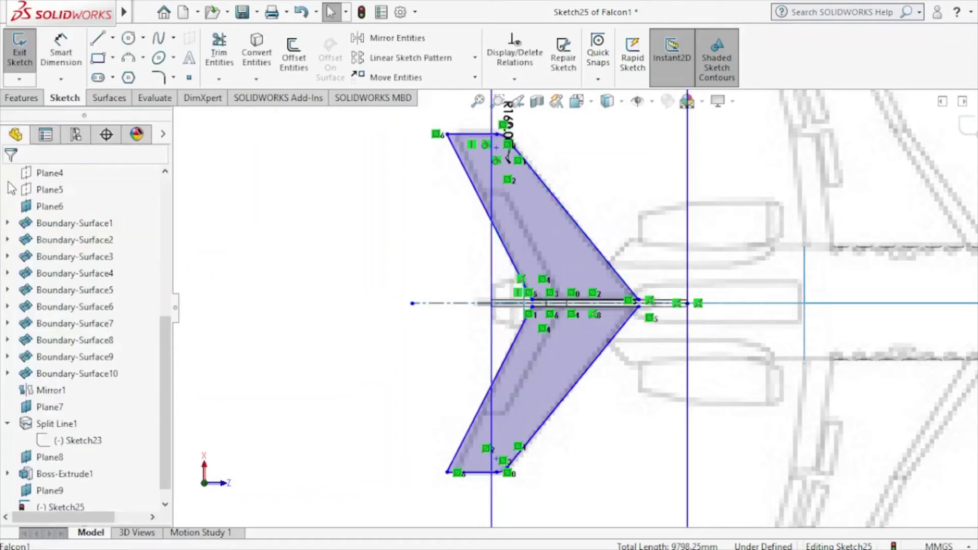
# Step: Bring up the Features tools and view the tailplane sketch from the front, zoomed in
pyautogui.click(21, 97)
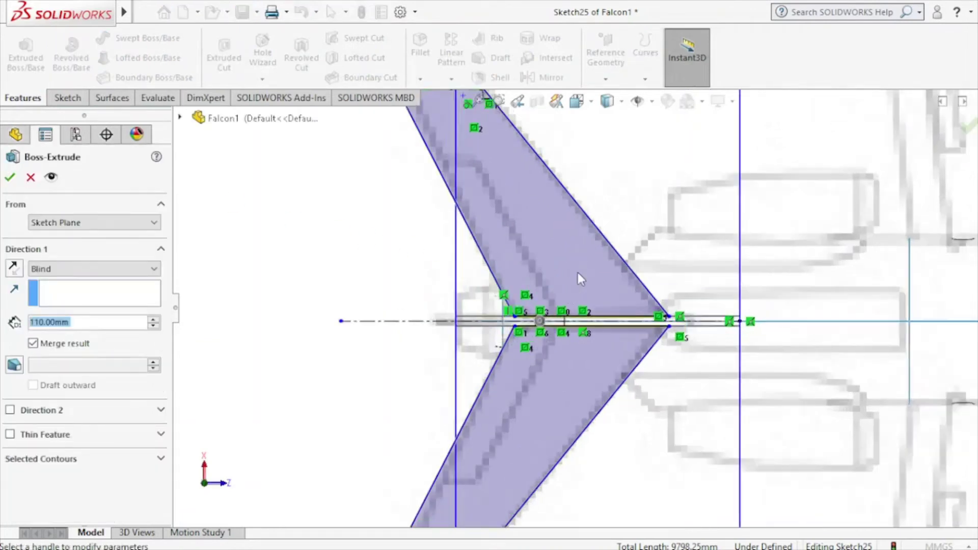
pyautogui.moveTo(561, 261); pyautogui.dragTo(579, 122, button='middle')
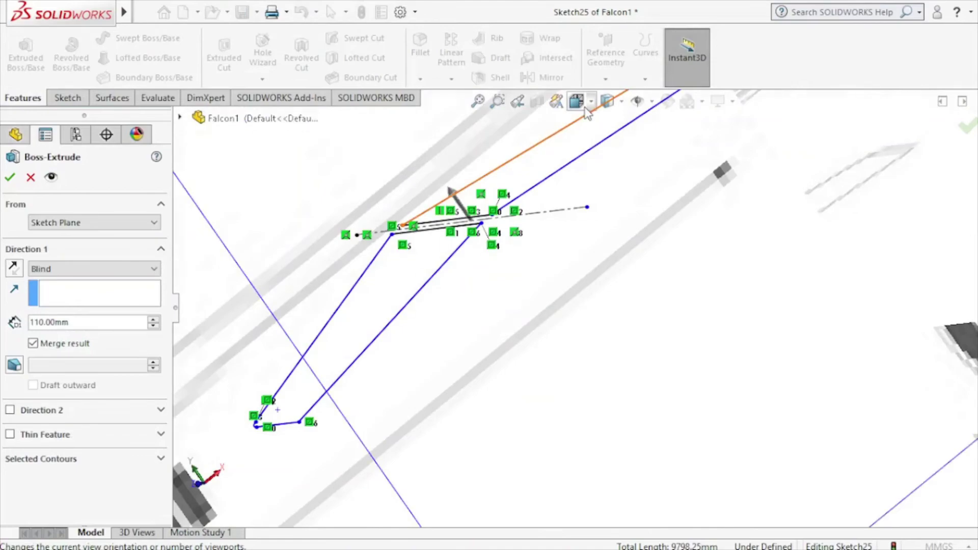
pyautogui.press('f')
pyautogui.hotkey('ctrl', '1')
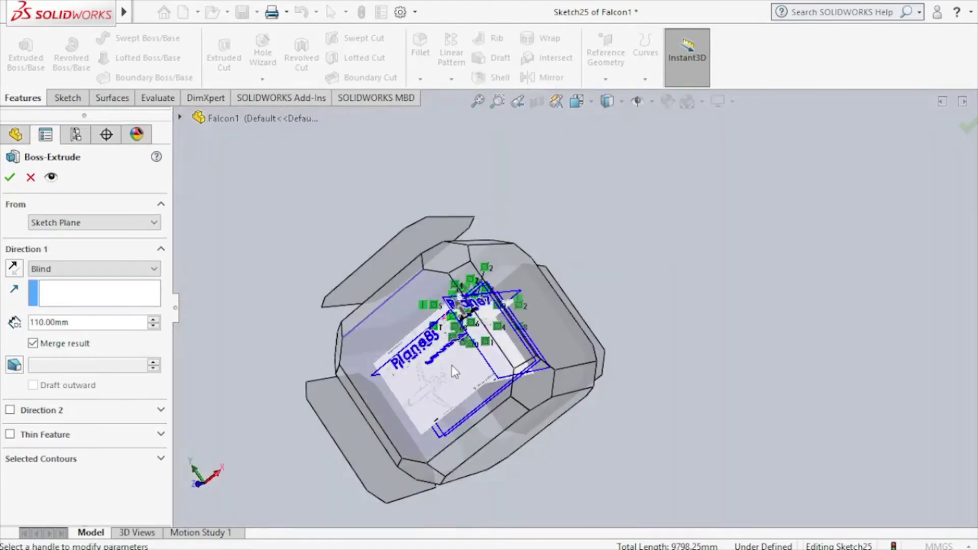
pyautogui.scroll(-3, 737, 231)
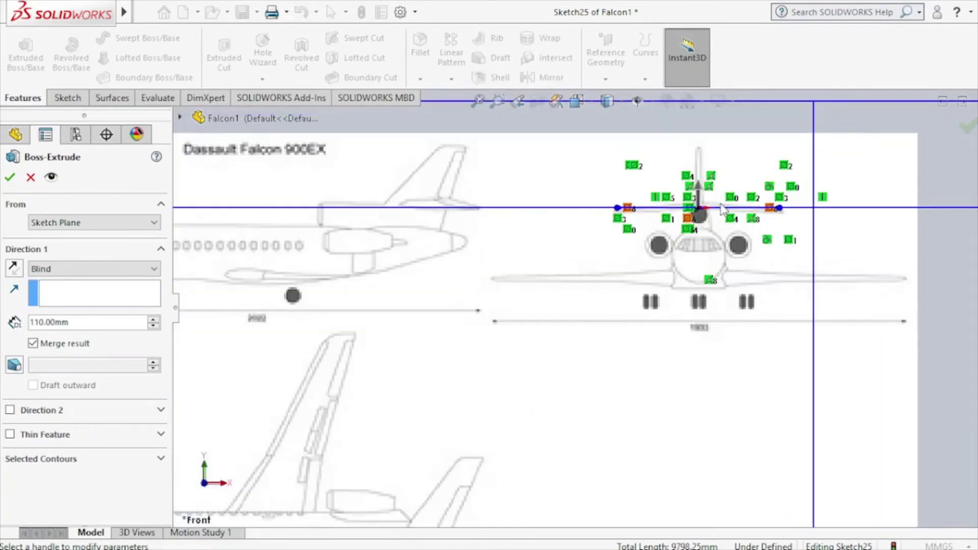
pyautogui.scroll(-2, 737, 231)
pyautogui.scroll(-2, 738, 231)
pyautogui.scroll(-2, 737, 232)
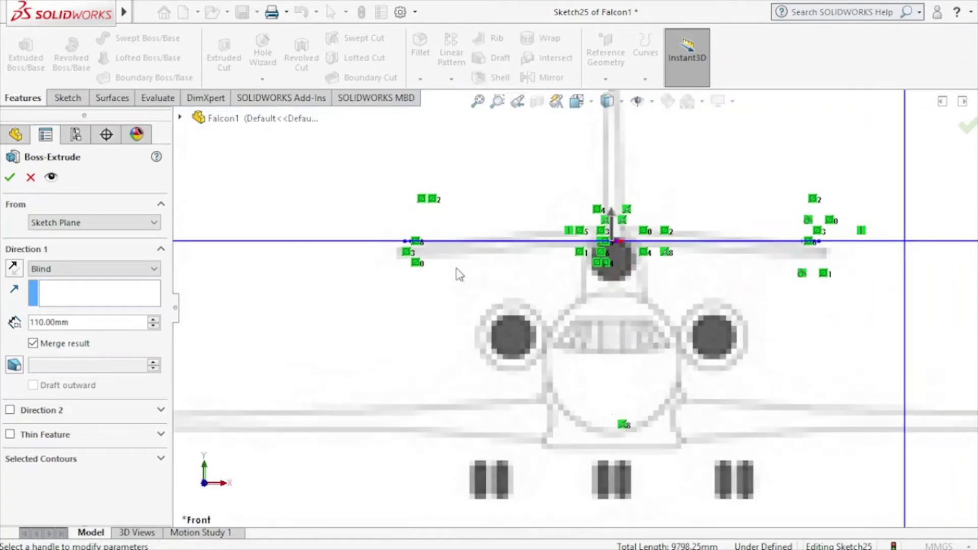
# Step: Set the extrusion to Mid Plane and drag its depth roughly to the stabilizer span
pyautogui.click(102, 269)
pyautogui.click(77, 341)
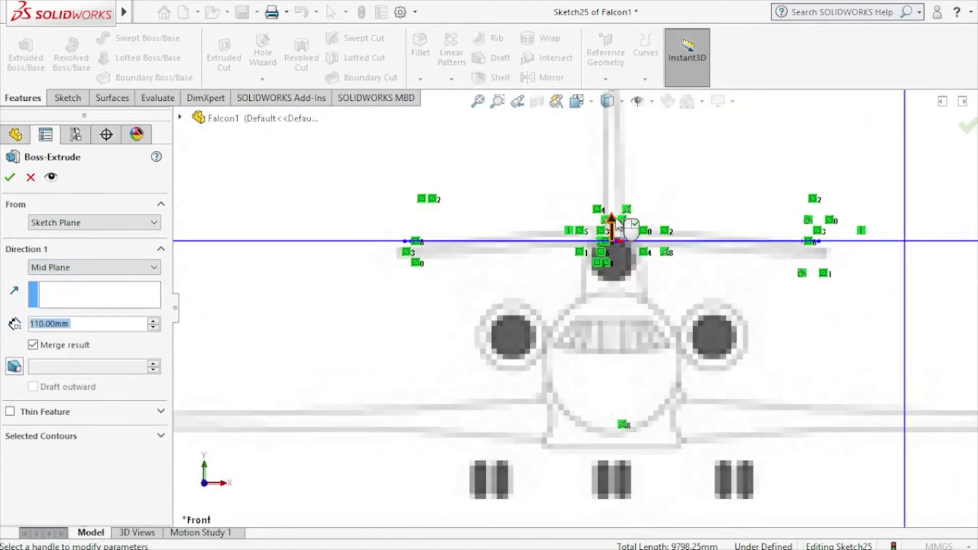
pyautogui.moveTo(617, 221); pyautogui.dragTo(654, 202)
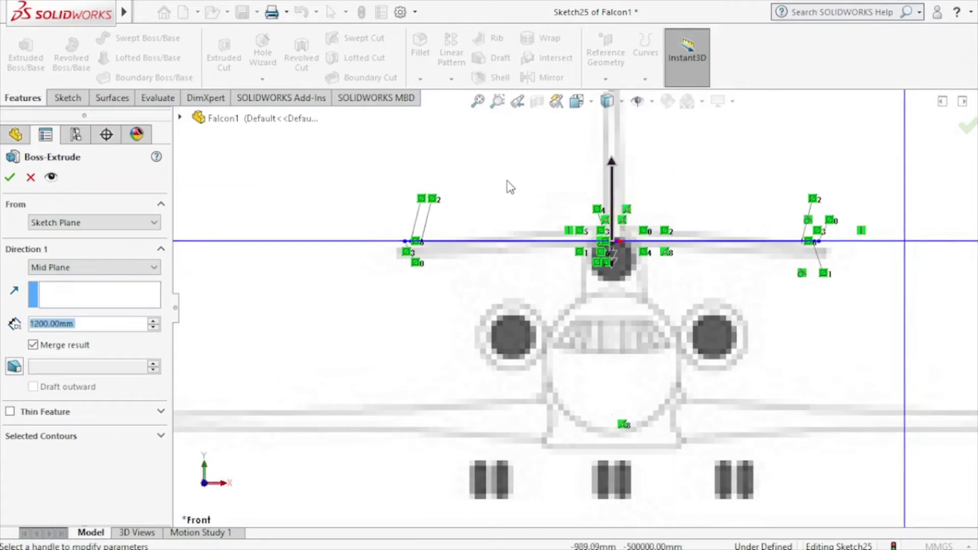
pyautogui.click(634, 109)
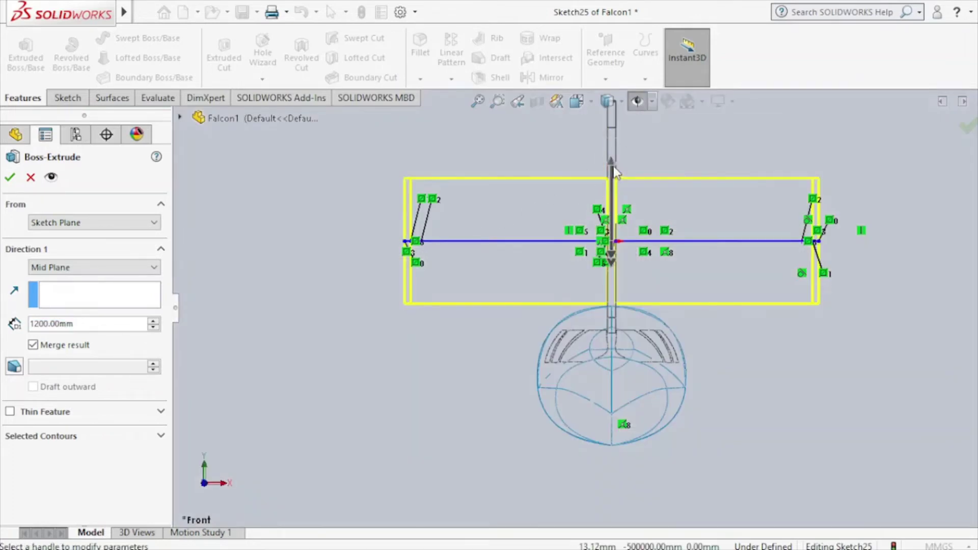
pyautogui.moveTo(614, 168); pyautogui.dragTo(621, 227)
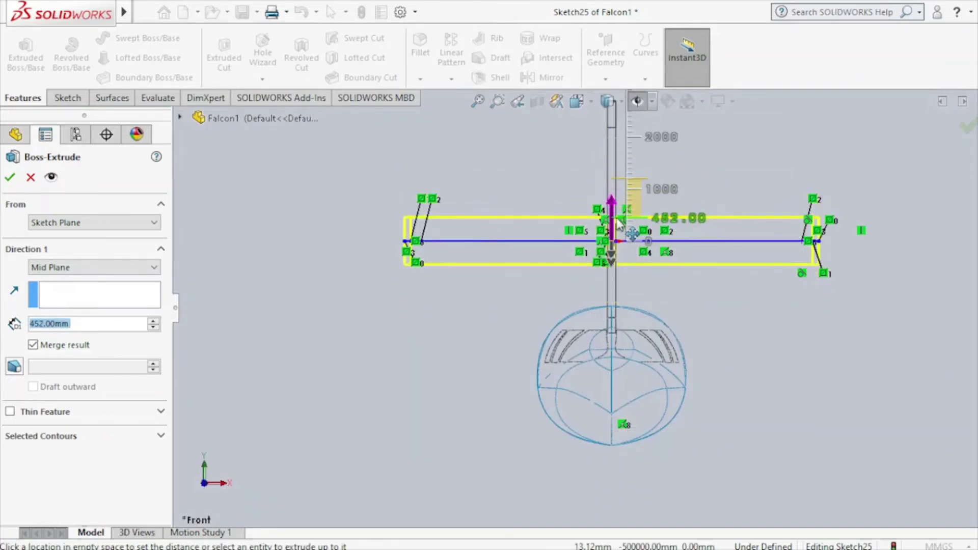
# Step: Fine-tune the Mid Plane depth to 492 mm, toggling the blueprint picture to check
pyautogui.click(633, 104)
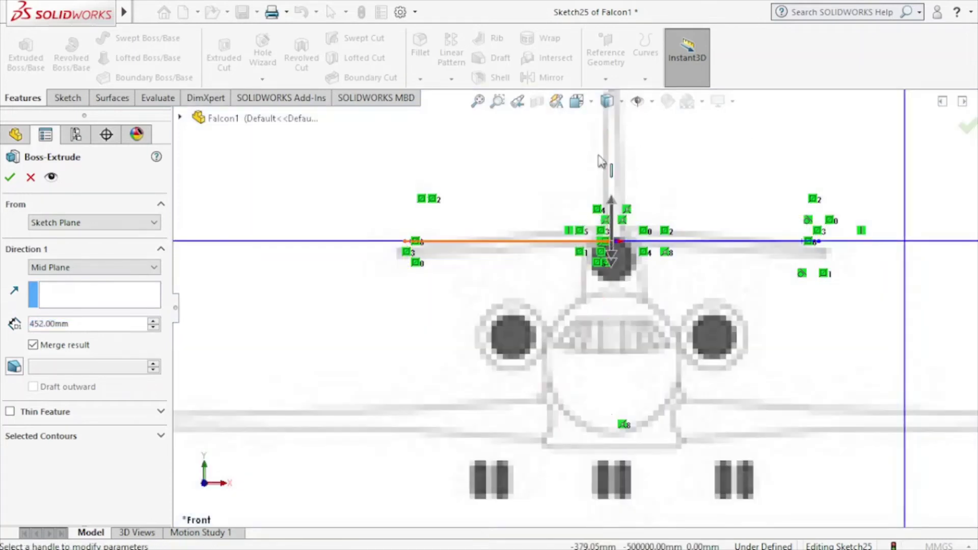
pyautogui.click(637, 103)
pyautogui.click(637, 103)
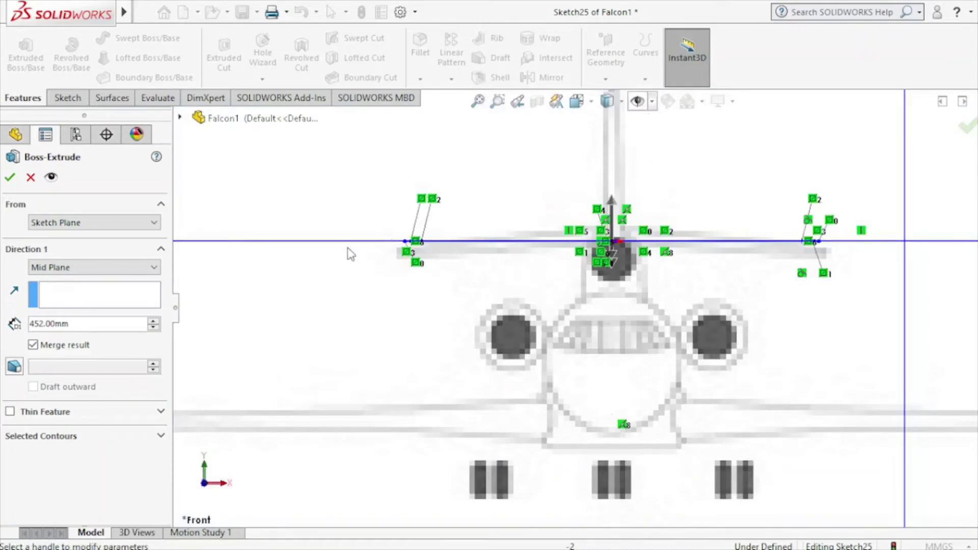
pyautogui.click(153, 322)
pyautogui.click(153, 322)
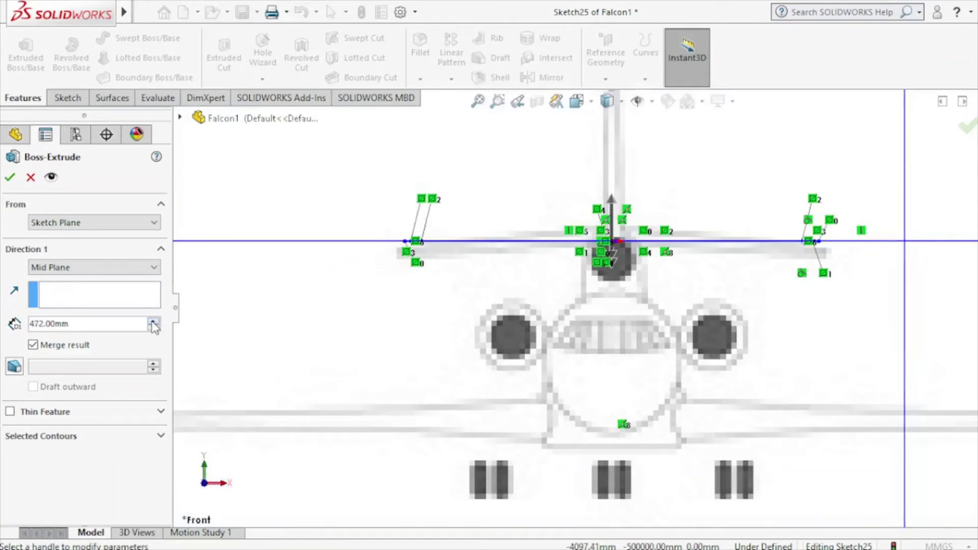
pyautogui.click(635, 103)
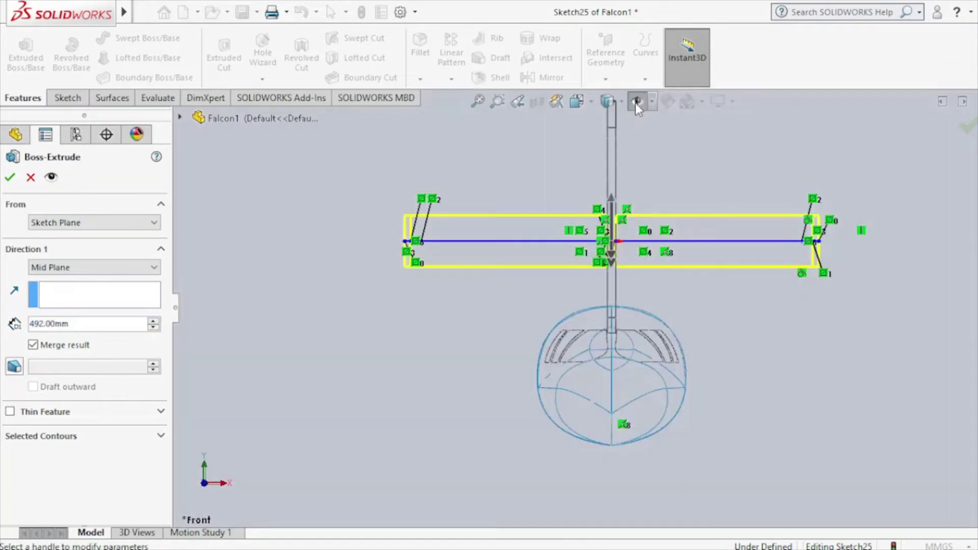
pyautogui.click(636, 103)
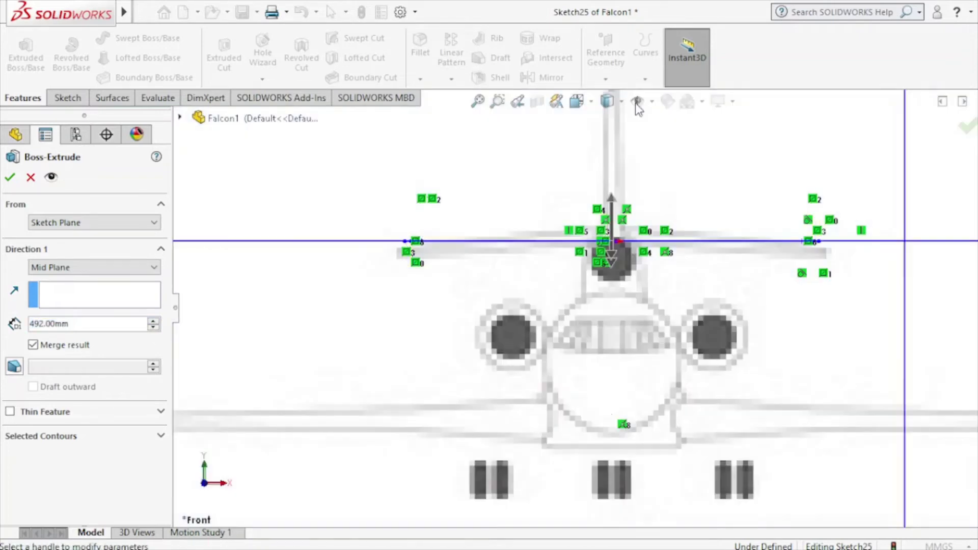
# Step: Confirm the Boss-Extrude and start a new sketch on the Front Plane
pyautogui.click(10, 177)
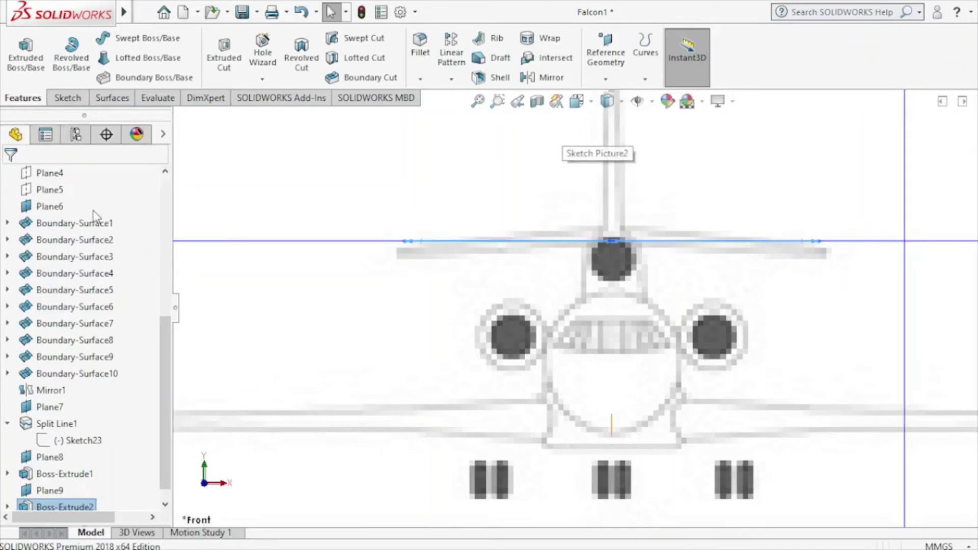
pyautogui.scroll(4, 97, 214)
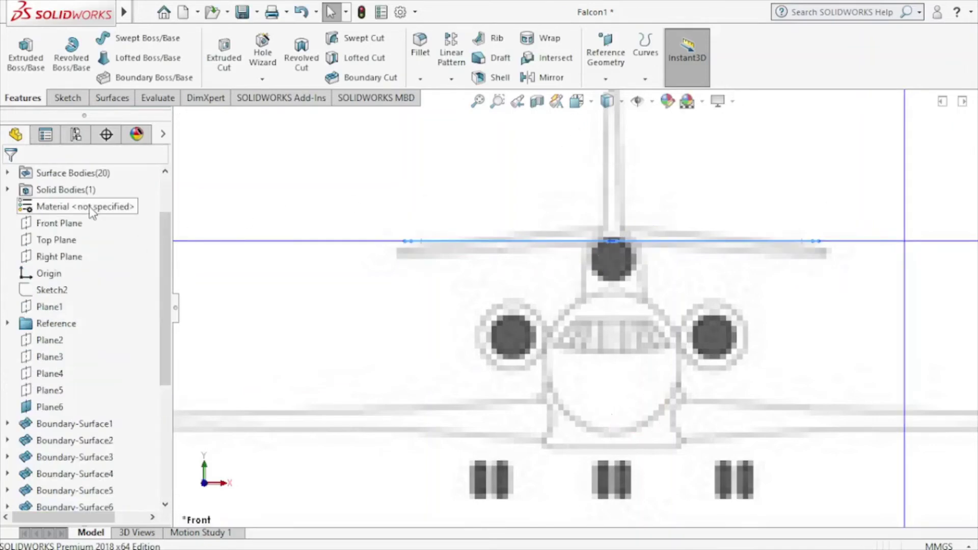
pyautogui.click(58, 224)
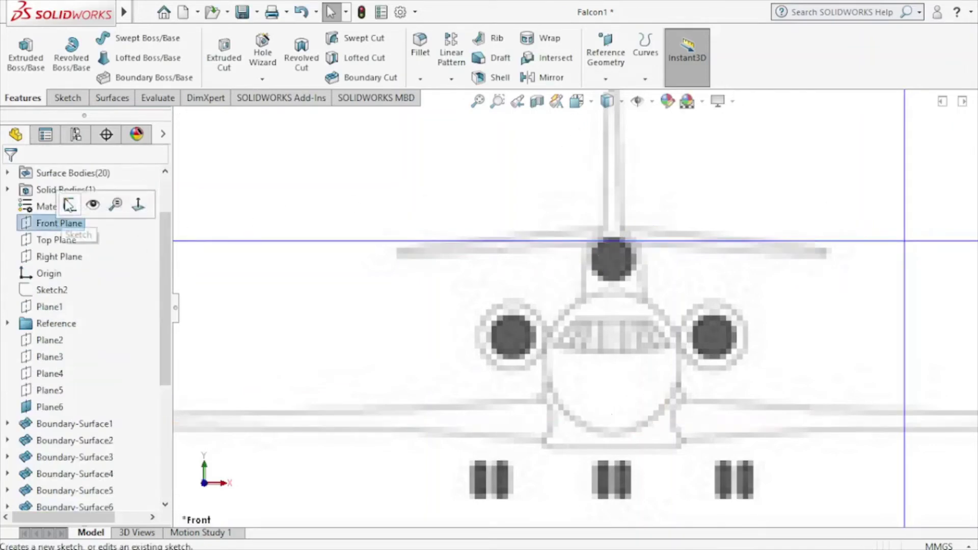
pyautogui.click(73, 202)
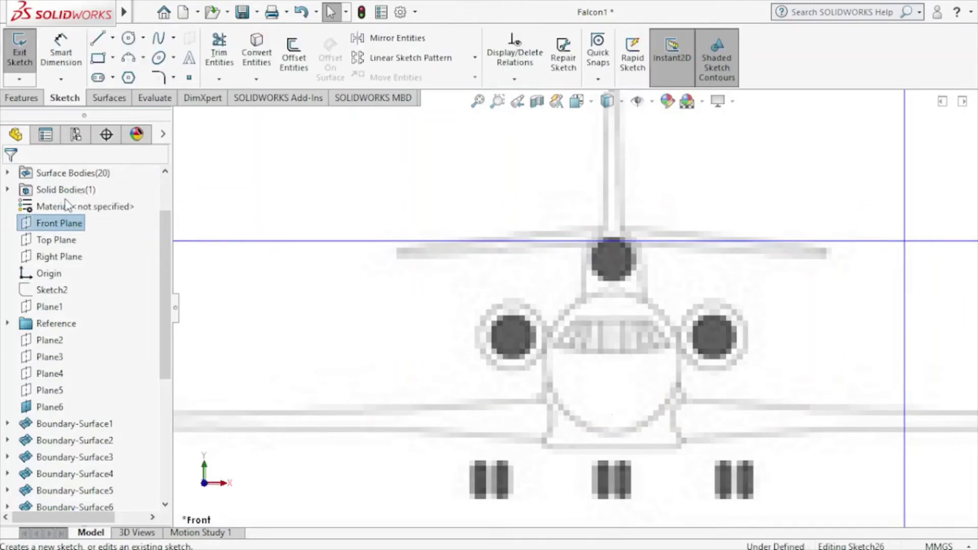
# Step: Draw a spline from the right stabilizer tip to the fuselage top
pyautogui.click(158, 39)
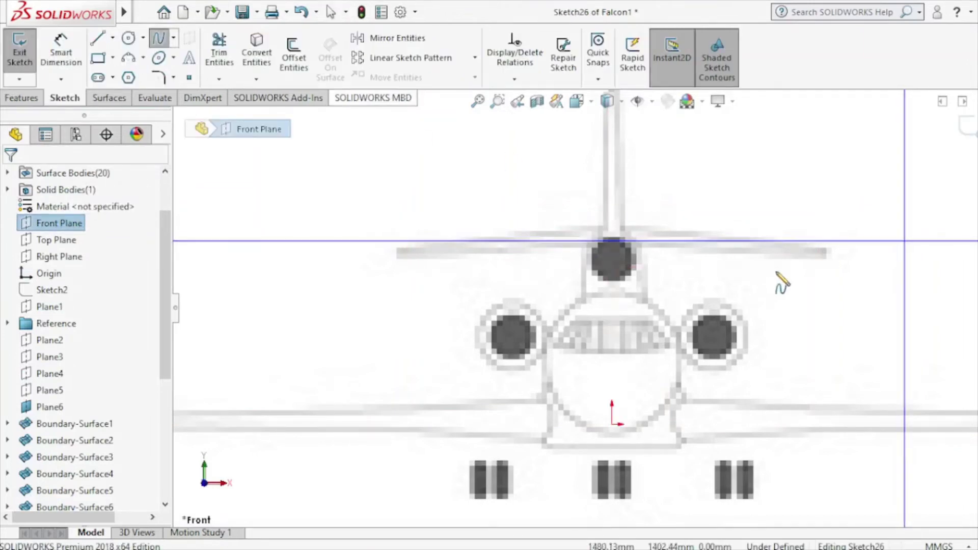
pyautogui.click(829, 260)
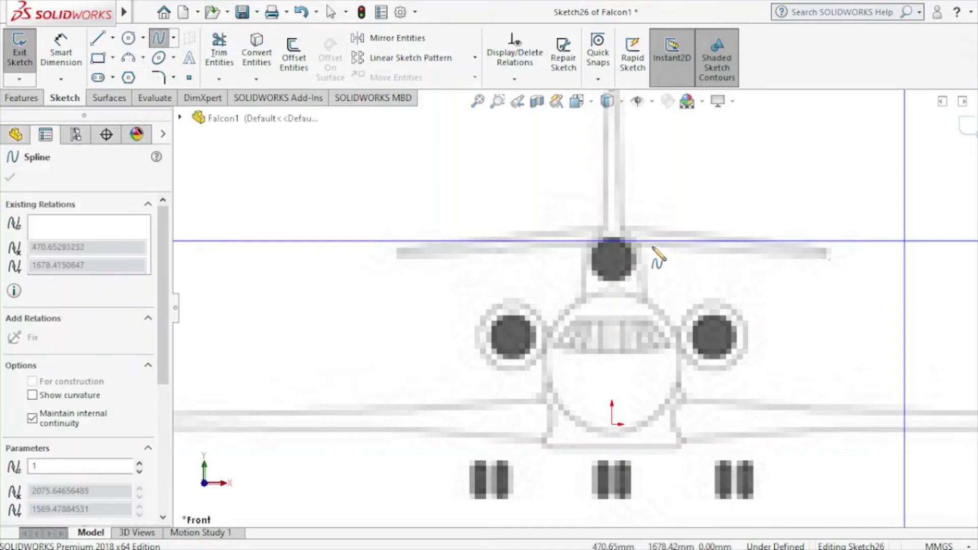
pyautogui.click(626, 239)
pyautogui.press('Escape')
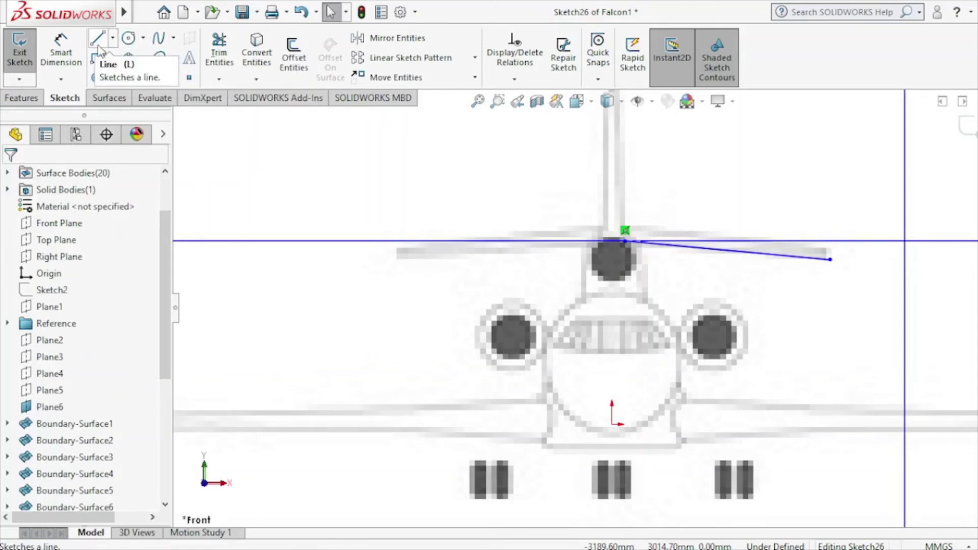
# Step: Draw a centreline from the spline's end out past the stabilizer tip
pyautogui.click(112, 37)
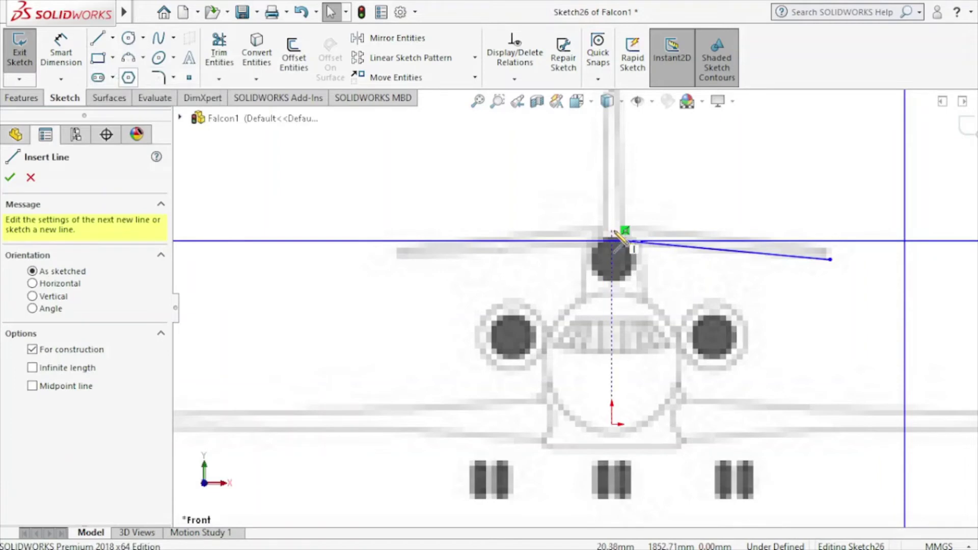
pyautogui.click(623, 232)
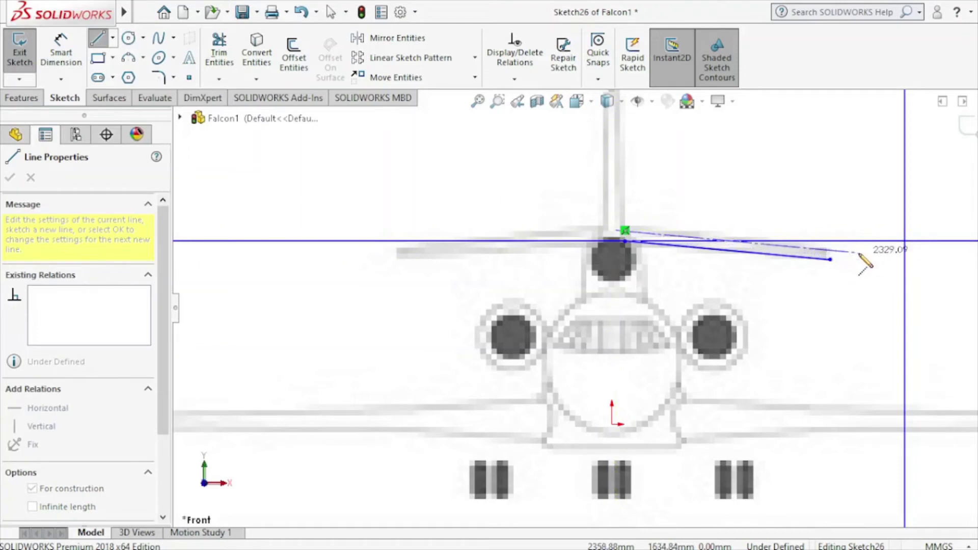
pyautogui.click(858, 252)
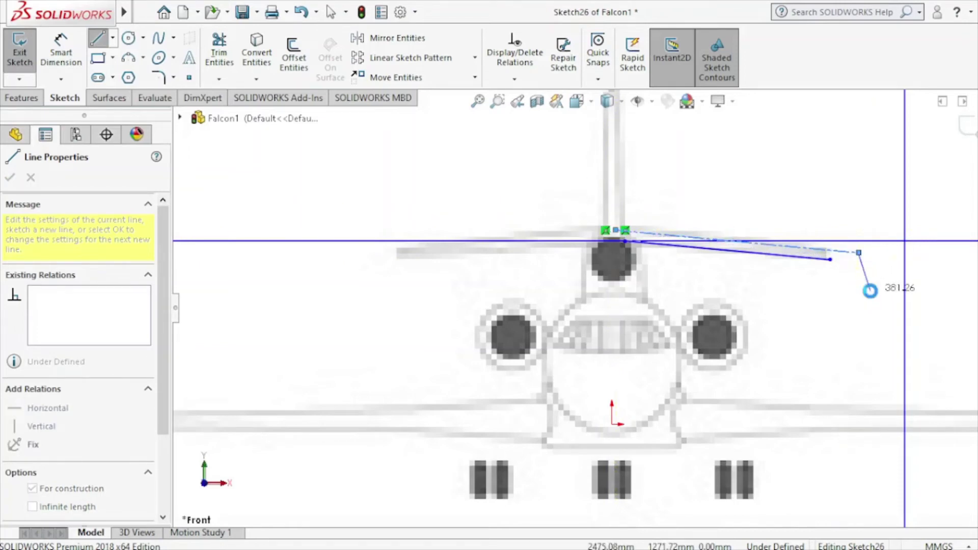
pyautogui.press('Escape')
# Step: Mirror Spline1 about the construction line Line2
pyautogui.click(397, 38)
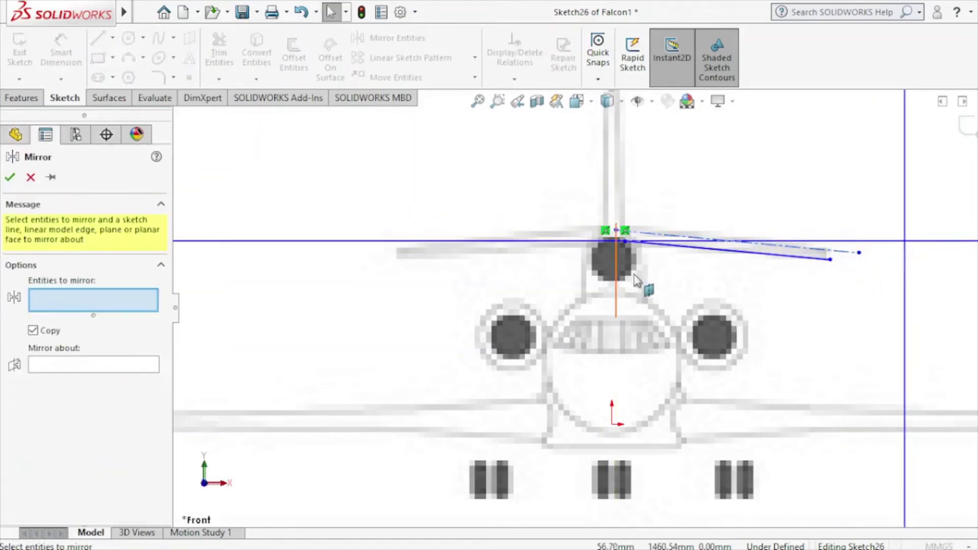
pyautogui.click(94, 366)
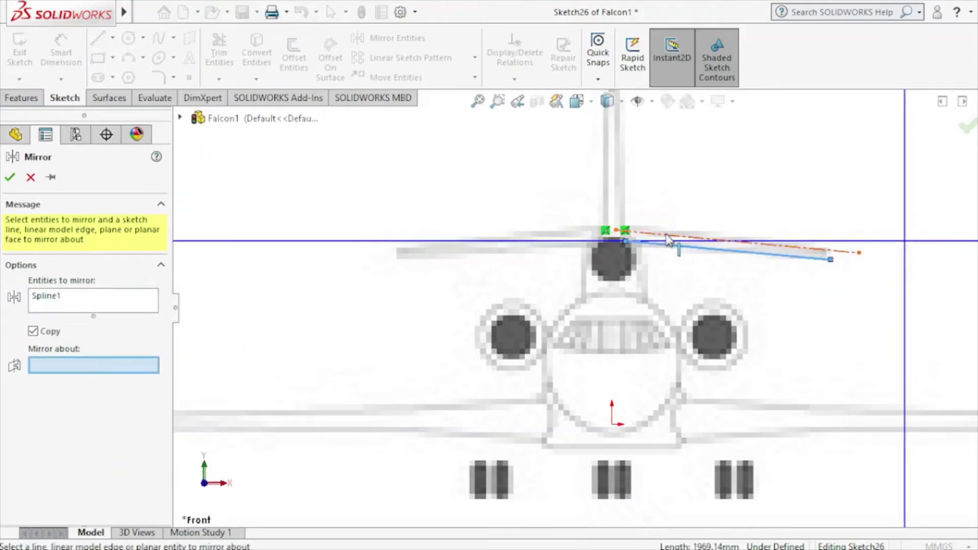
pyautogui.click(667, 236)
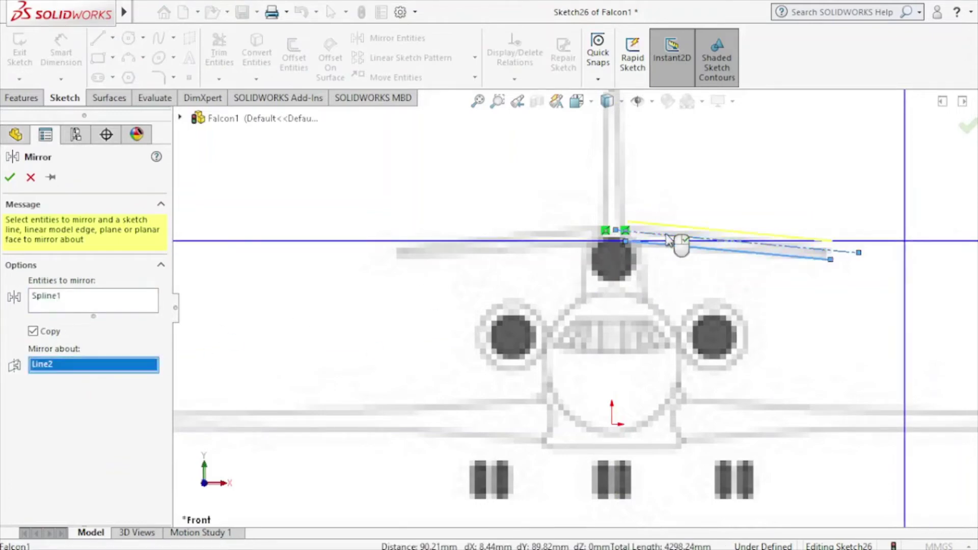
pyautogui.click(10, 178)
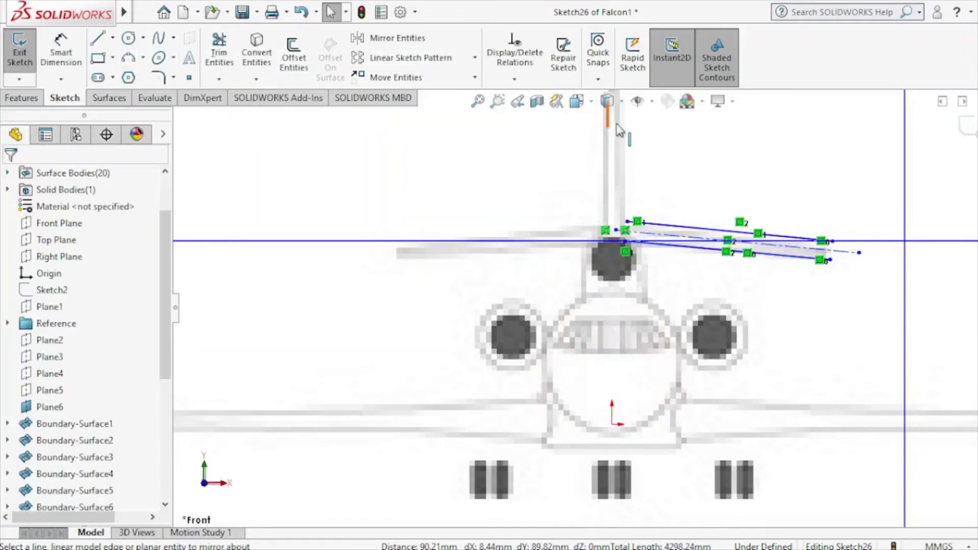
# Step: Delete the shared endpoint's Coincident0 relation, undoing trial drags of that endpoint
pyautogui.click(637, 102)
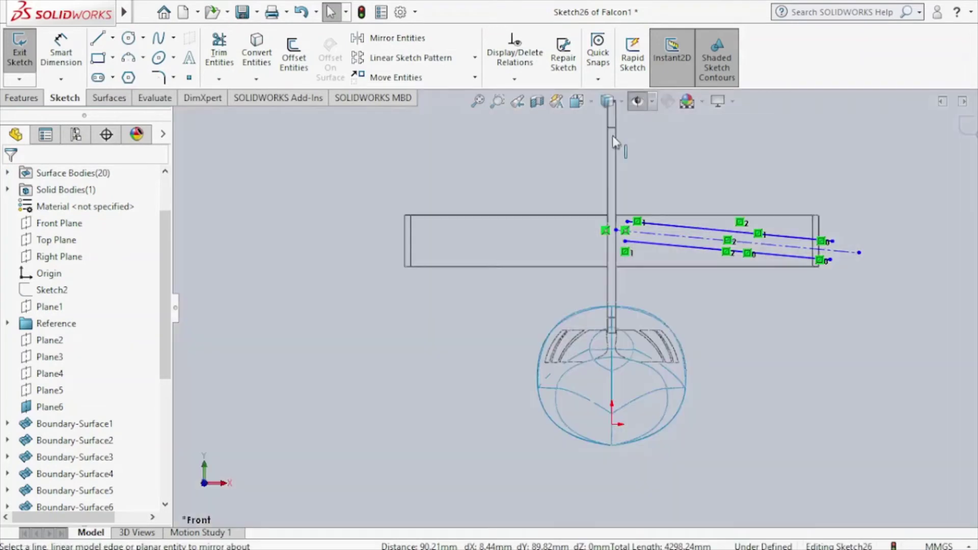
pyautogui.moveTo(626, 247); pyautogui.dragTo(615, 242)
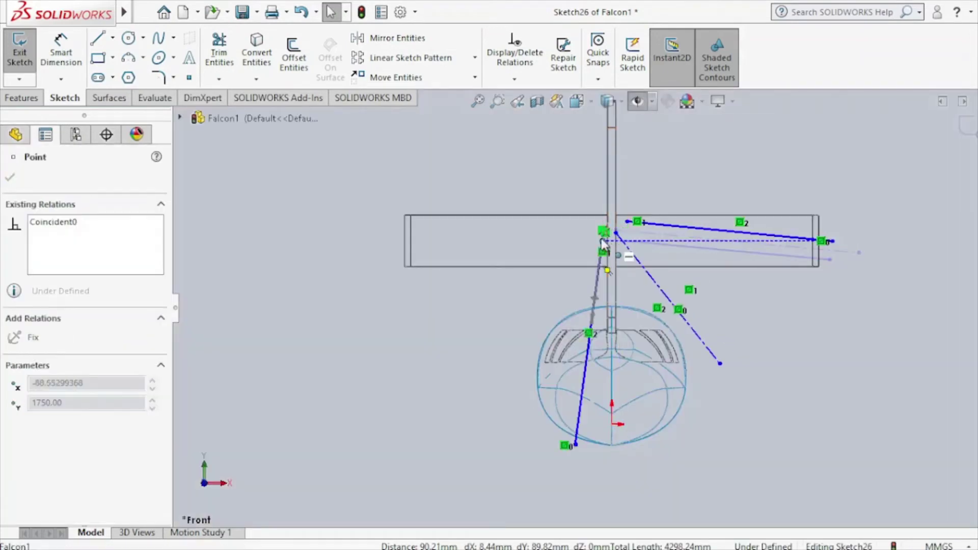
pyautogui.click(301, 20)
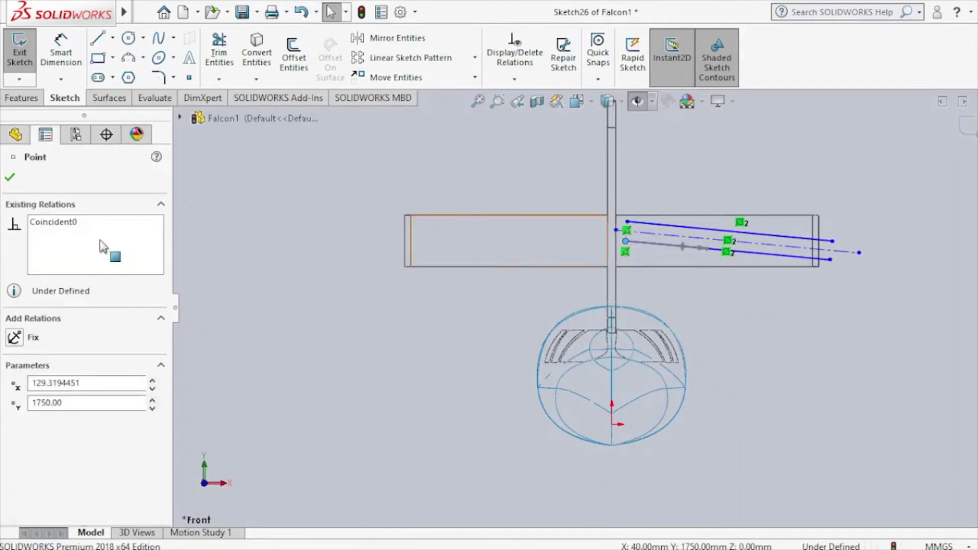
pyautogui.rightClick(86, 226)
pyautogui.click(153, 227)
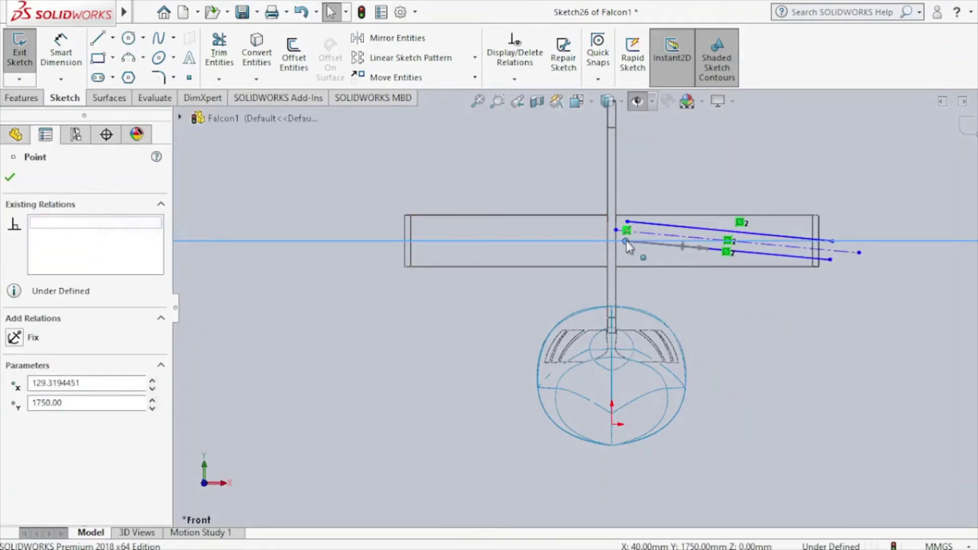
pyautogui.moveTo(625, 240); pyautogui.dragTo(607, 241)
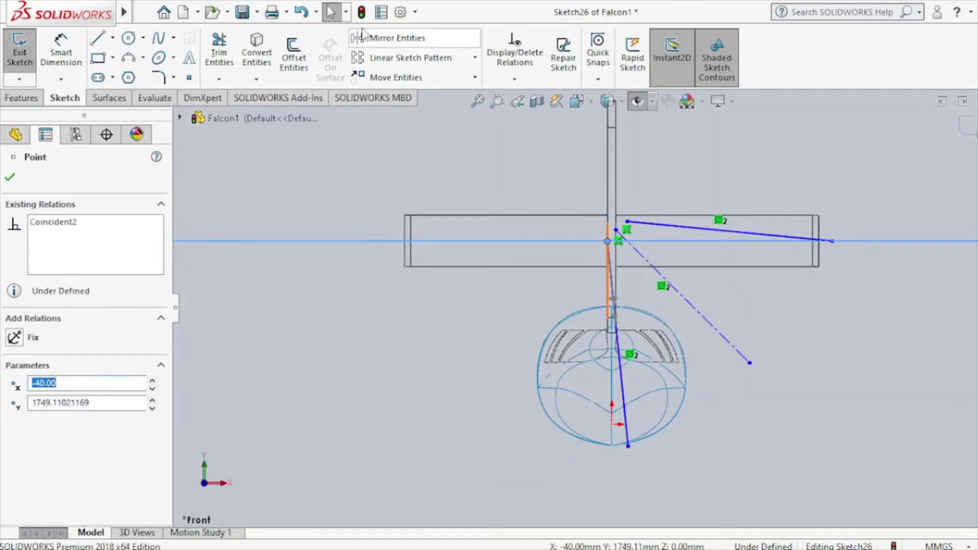
pyautogui.click(301, 12)
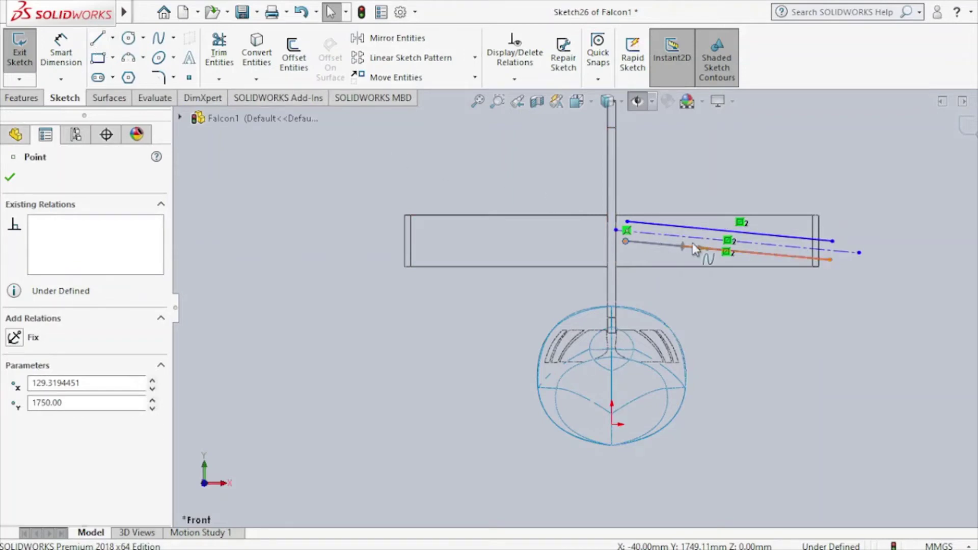
# Step: Remove the fuselage-side point's relation, trial-move the lower line's left end, then begin a line from it
pyautogui.scroll(-1, 695, 250)
pyautogui.scroll(-4, 695, 249)
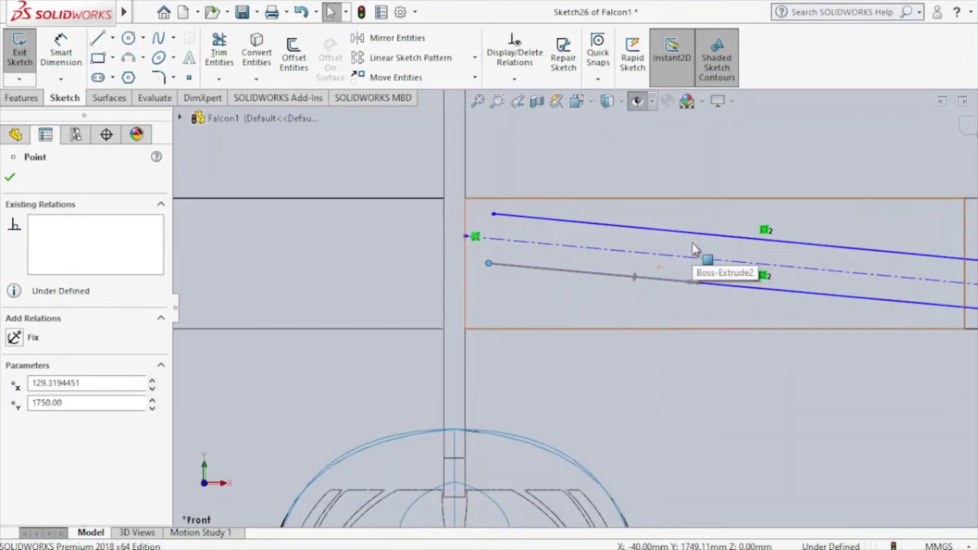
pyautogui.rightClick(475, 236)
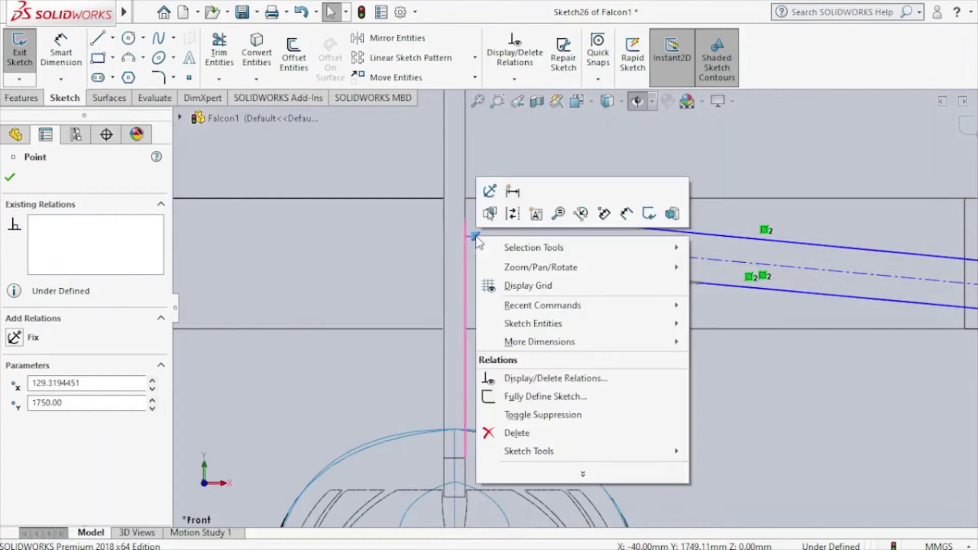
pyautogui.click(538, 432)
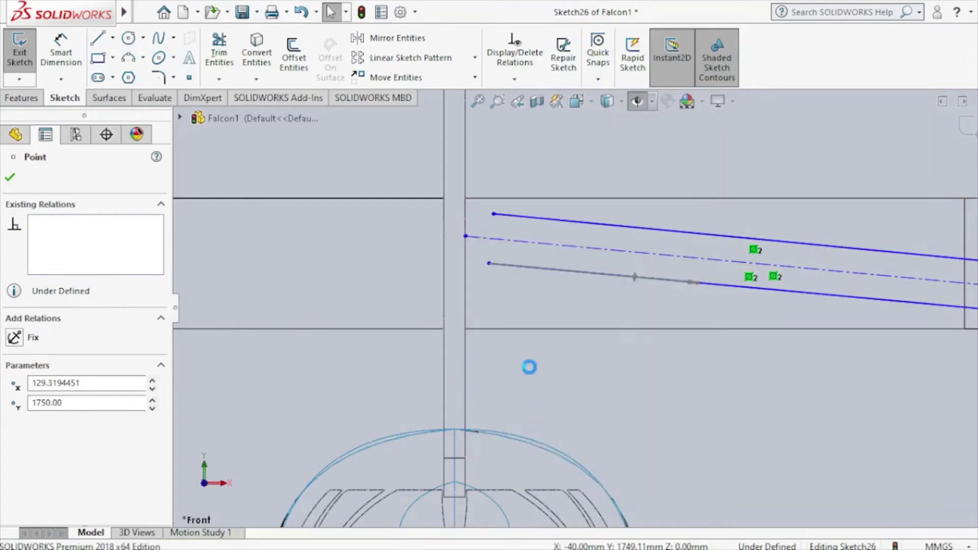
pyautogui.click(489, 264)
pyautogui.moveTo(489, 264); pyautogui.dragTo(465, 254)
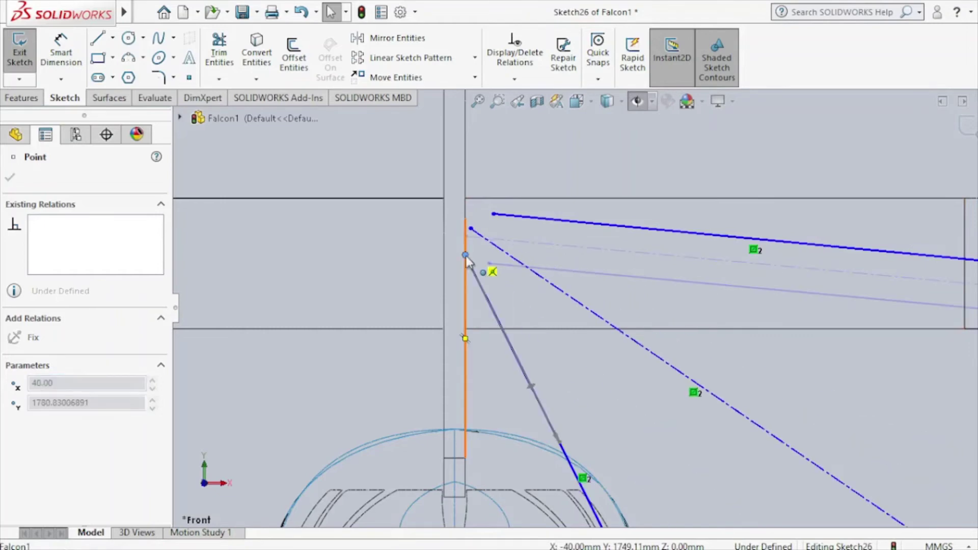
pyautogui.click(301, 13)
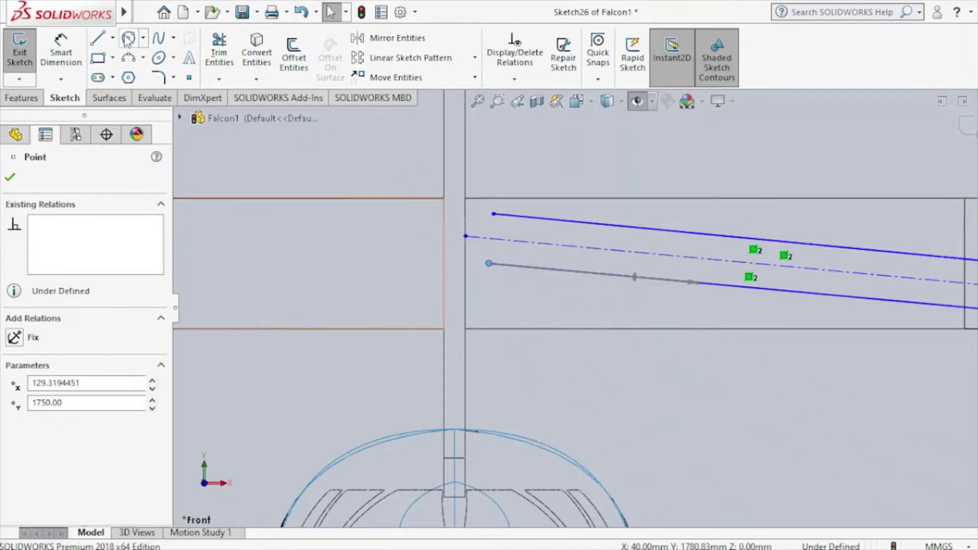
pyautogui.click(489, 263)
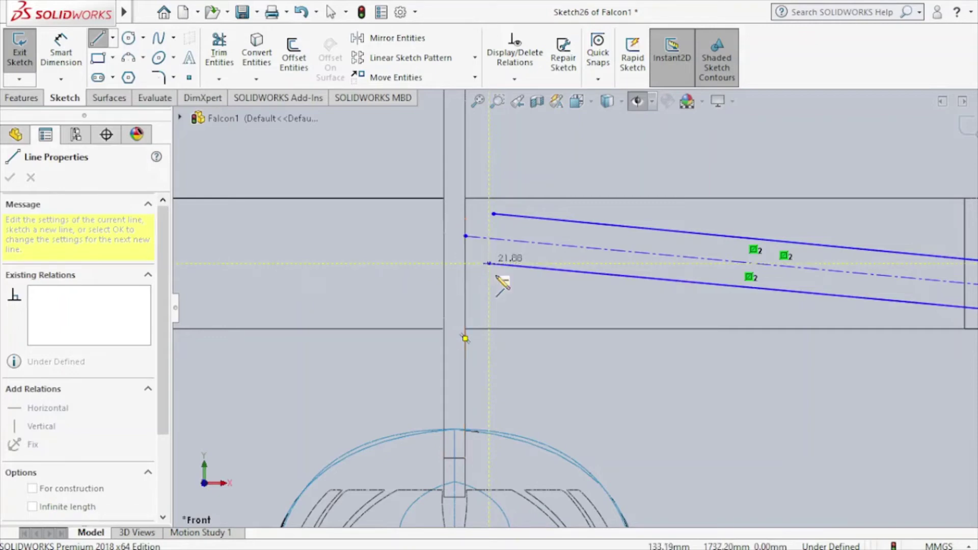
# Step: Close the lower stabilizer profile with a vertical tip edge, a bottom edge and a fuselage edge
pyautogui.press('Escape')
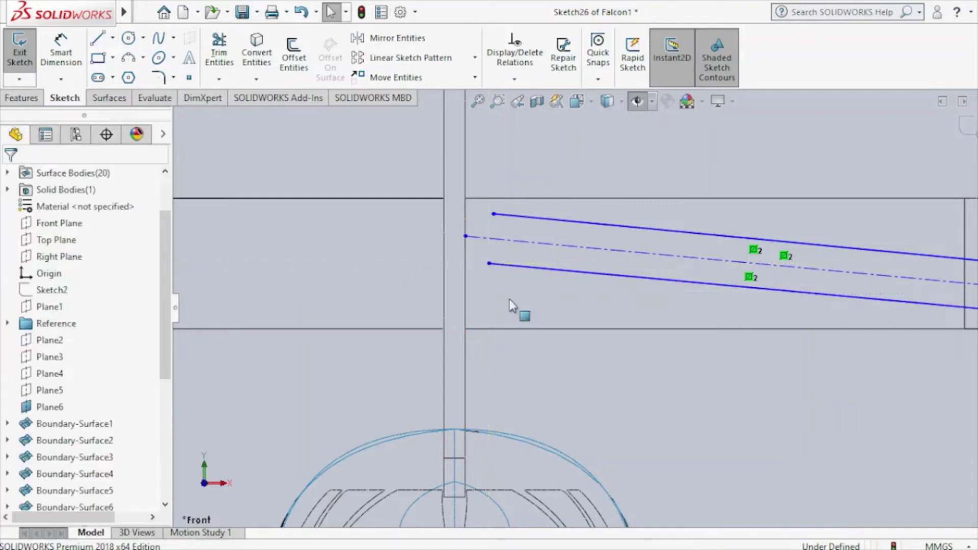
pyautogui.scroll(3, 520, 308)
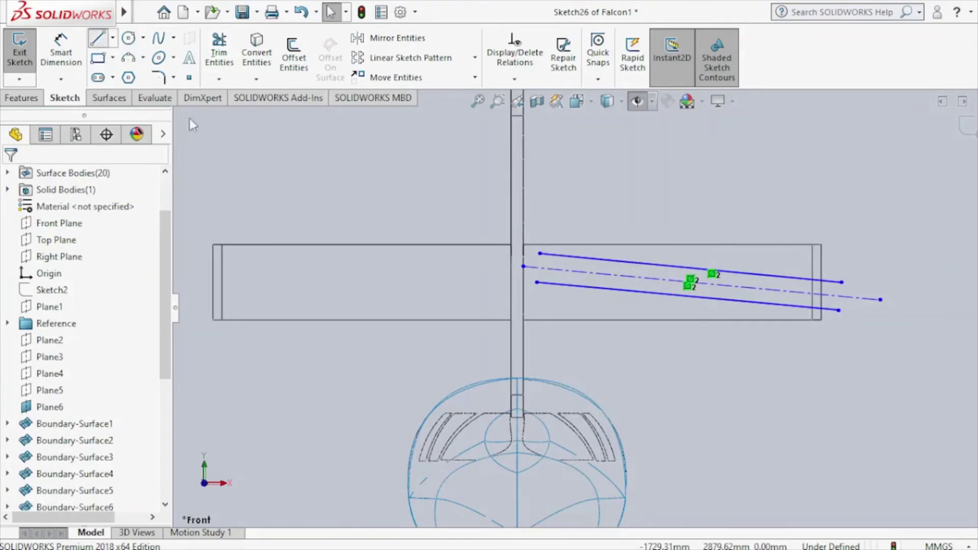
pyautogui.click(839, 310)
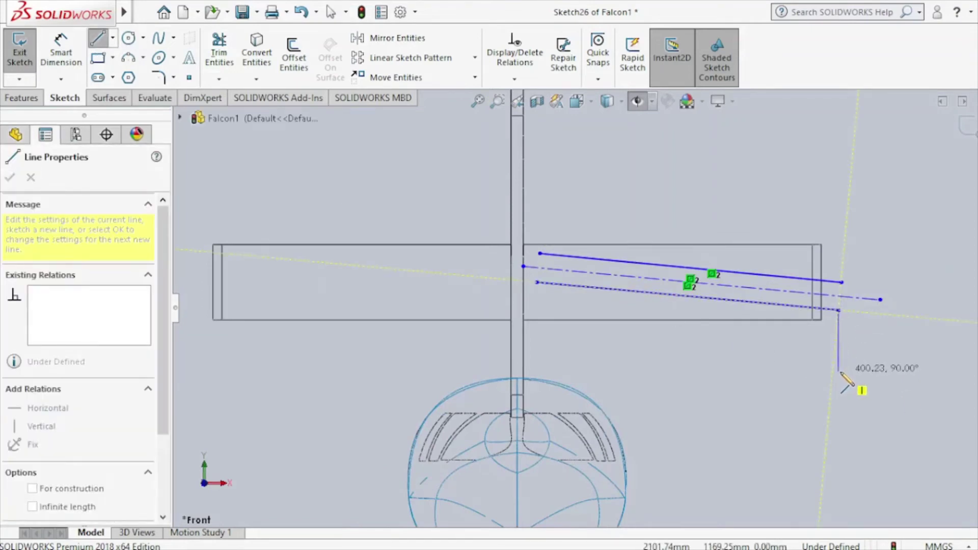
pyautogui.click(838, 371)
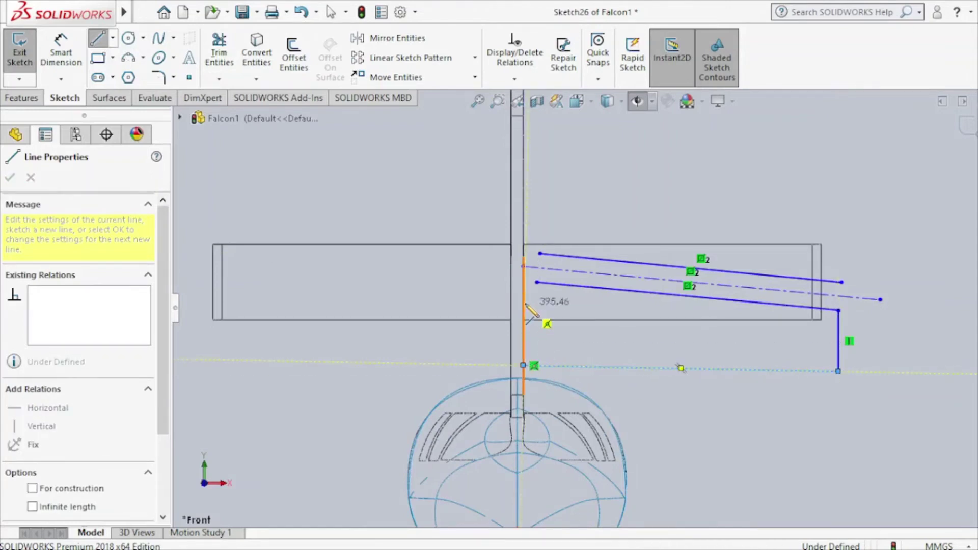
pyautogui.click(523, 364)
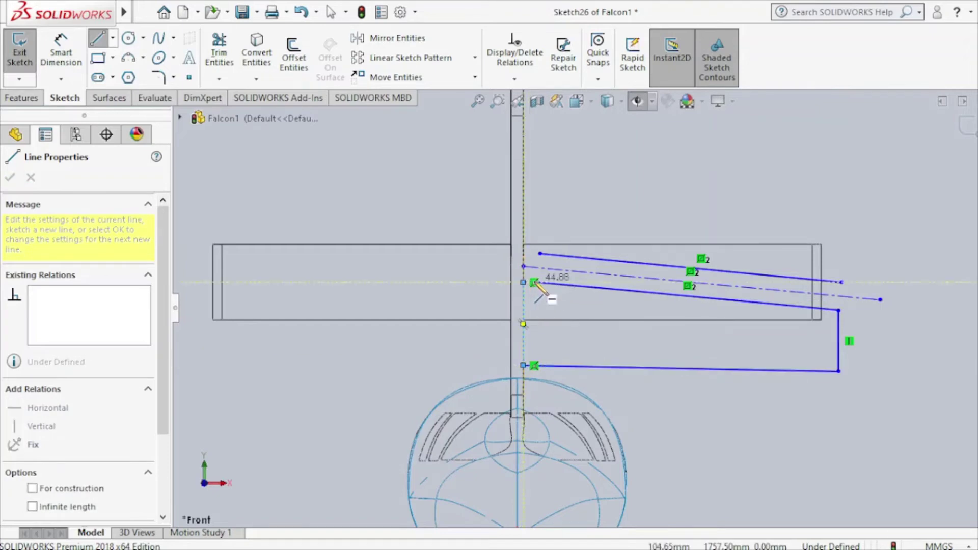
pyautogui.click(524, 283)
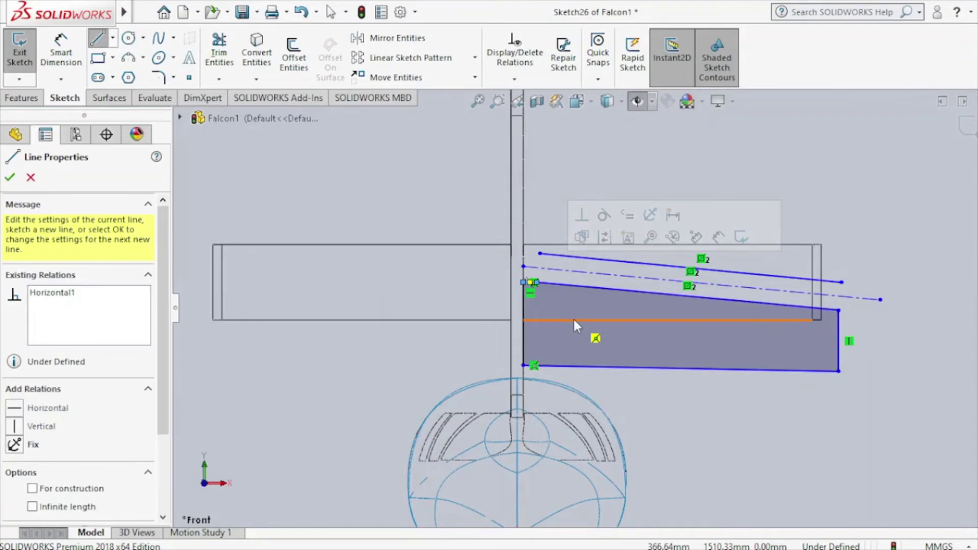
# Step: Close a four-sided upper profile from the fuselage side out to the upper line's tip, then return to Select
pyautogui.click(540, 253)
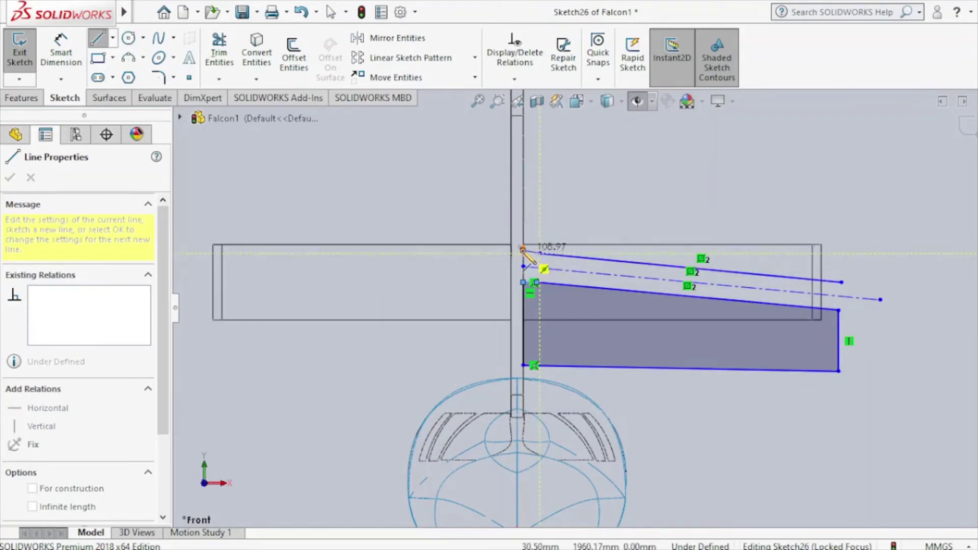
pyautogui.click(523, 249)
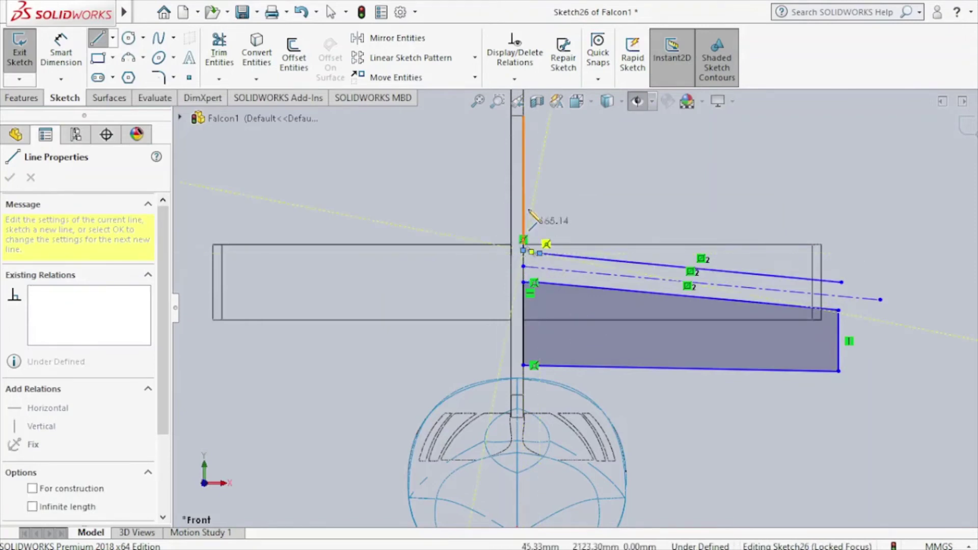
pyautogui.click(531, 178)
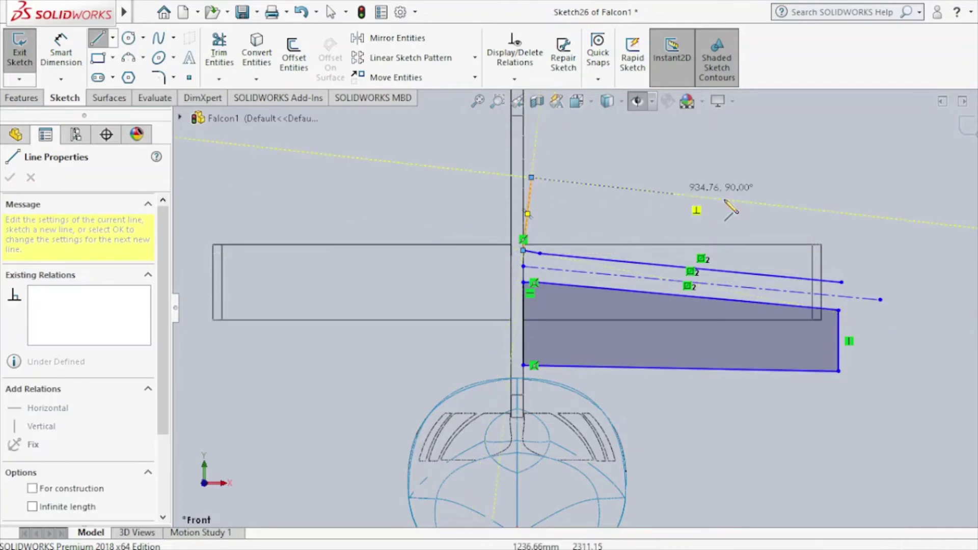
pyautogui.click(851, 213)
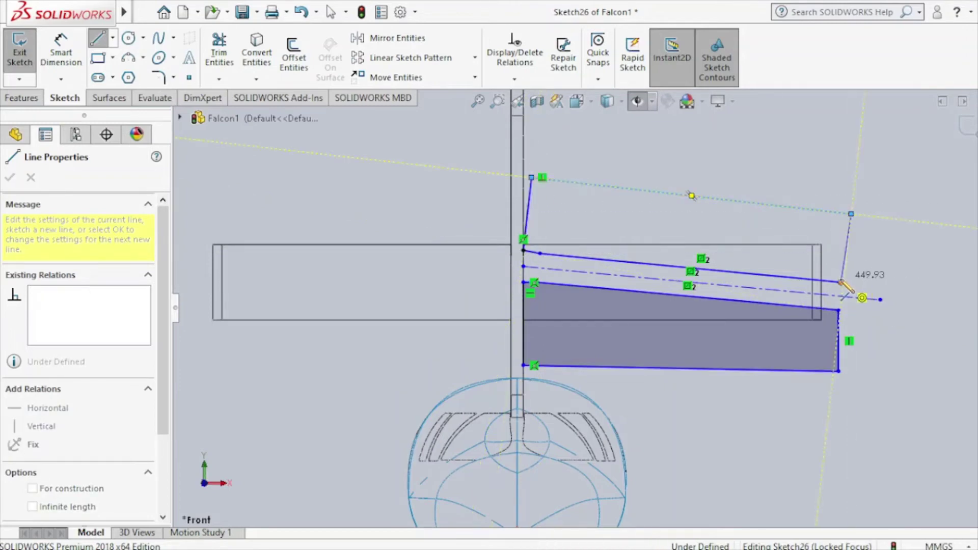
pyautogui.click(841, 281)
pyautogui.rightClick(910, 359)
pyautogui.click(909, 376)
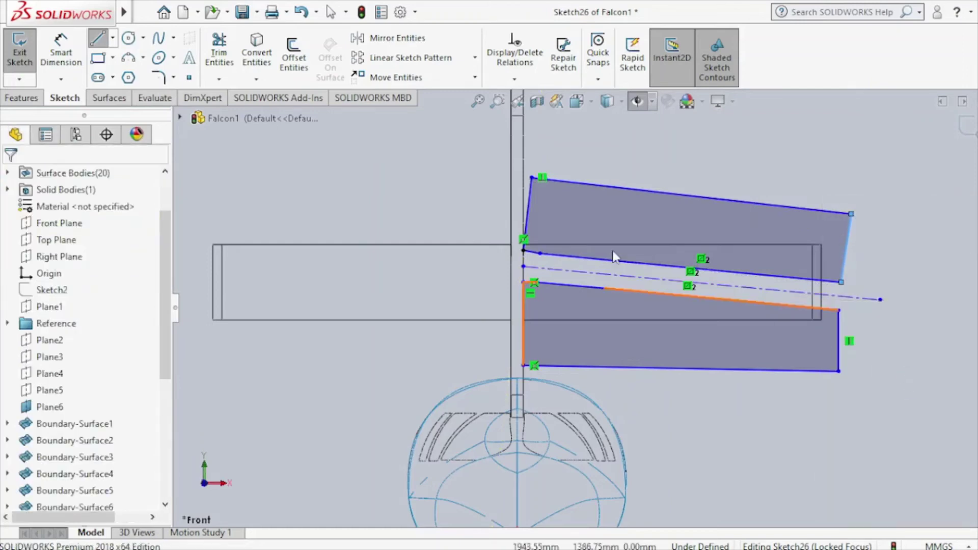
# Step: Draw a construction centerline along the fuselage edge as the mirror axis
pyautogui.click(112, 37)
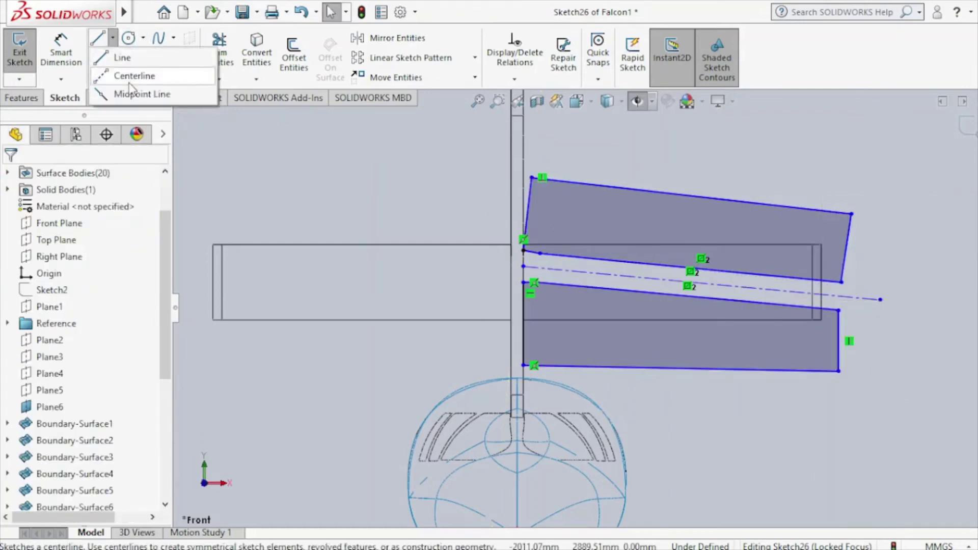
pyautogui.click(131, 76)
pyautogui.click(516, 360)
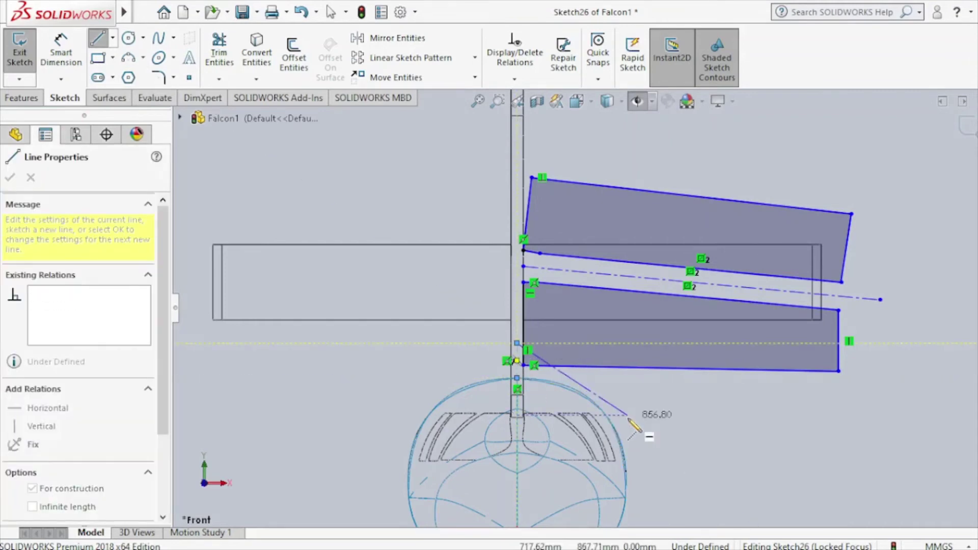
pyautogui.rightClick(632, 423)
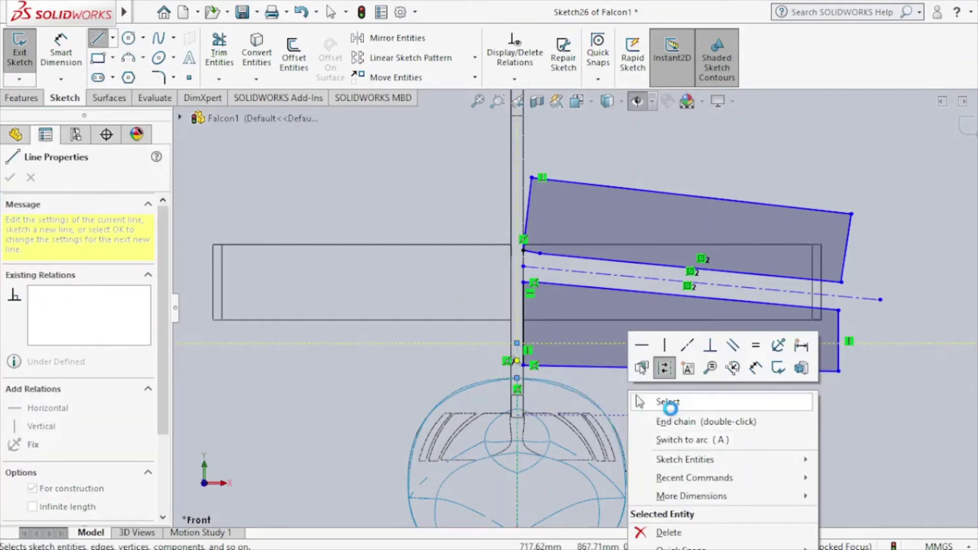
pyautogui.click(669, 407)
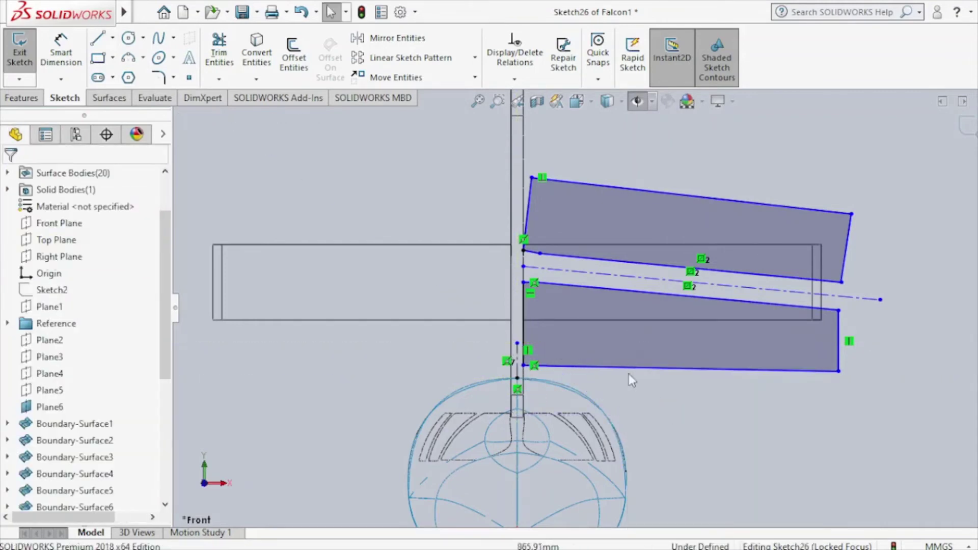
# Step: Mirror the upper and lower stabilizer profiles about centerline Line14 onto the left side
pyautogui.click(416, 42)
pyautogui.click(575, 208)
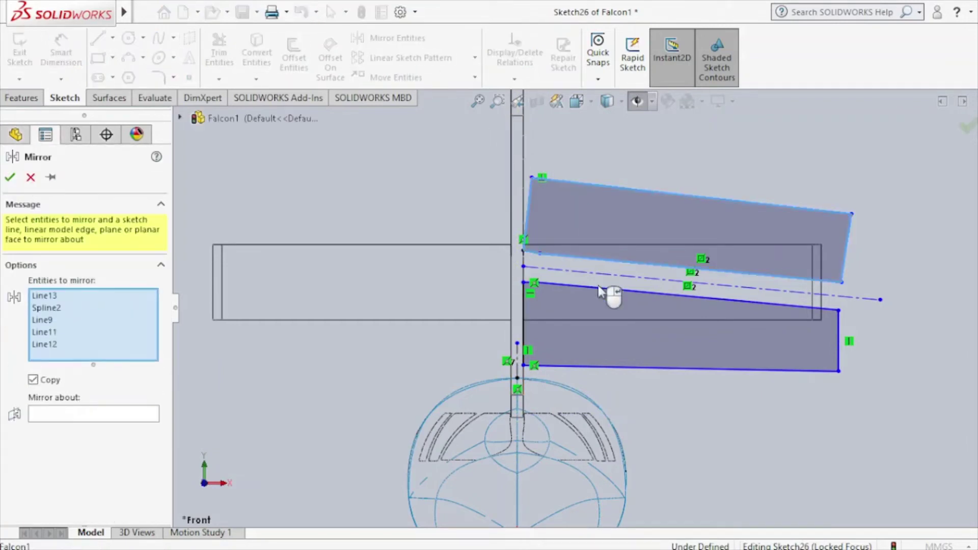
pyautogui.click(604, 333)
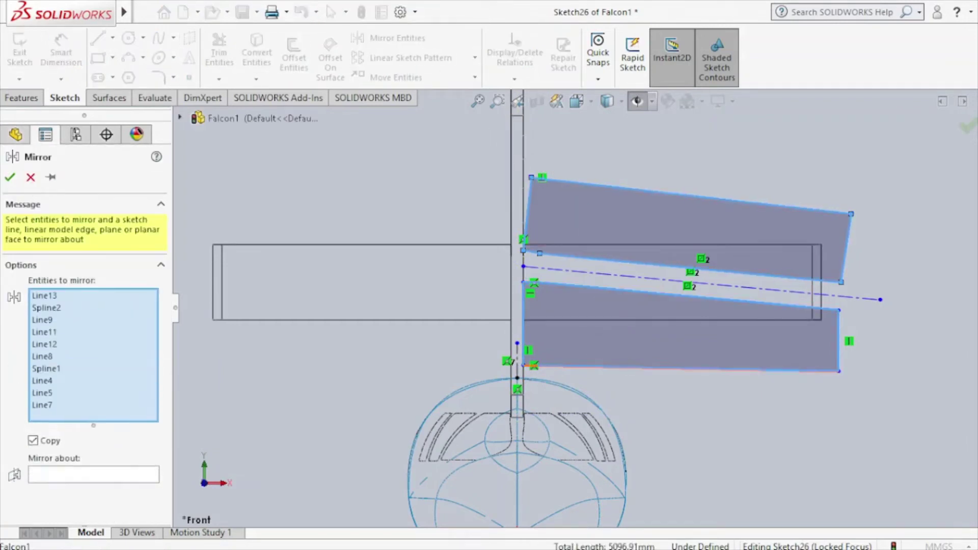
pyautogui.click(86, 478)
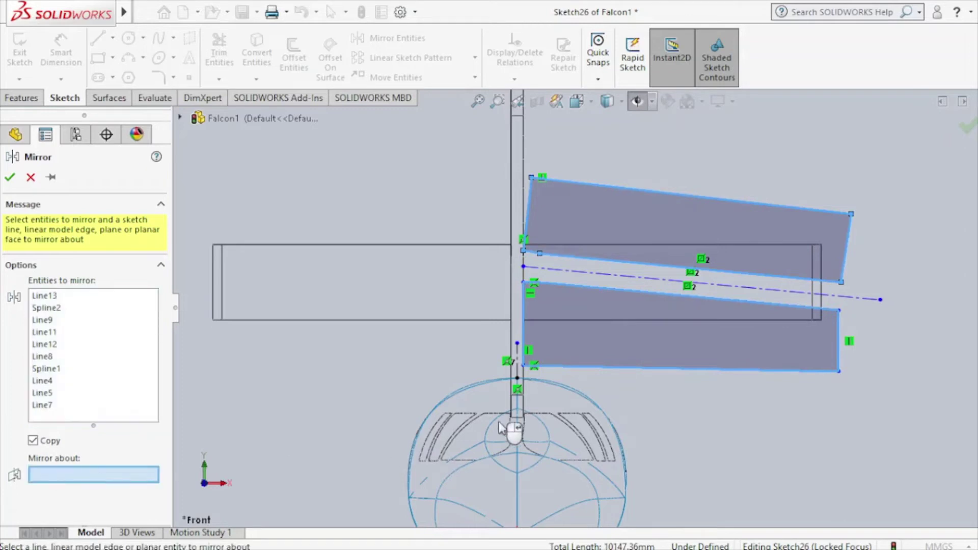
pyautogui.click(517, 363)
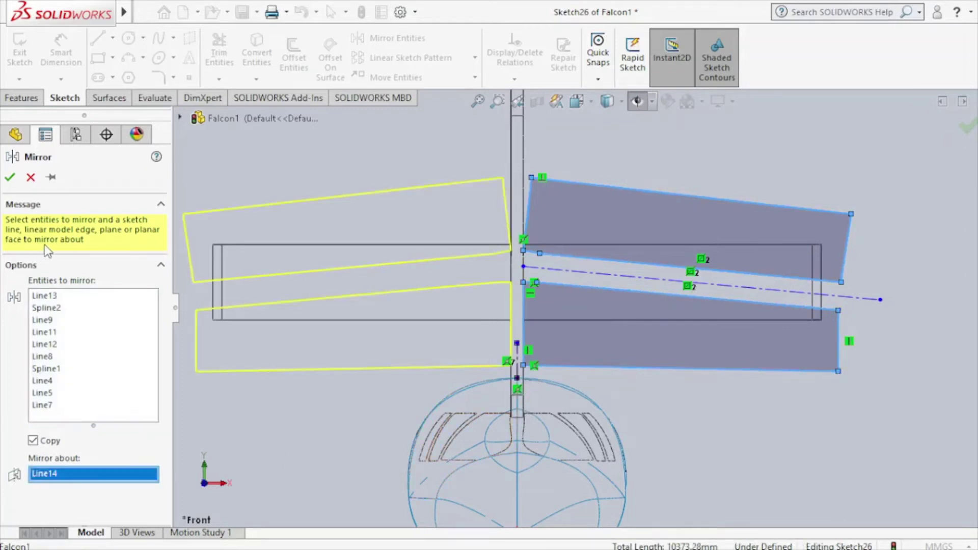
pyautogui.click(10, 177)
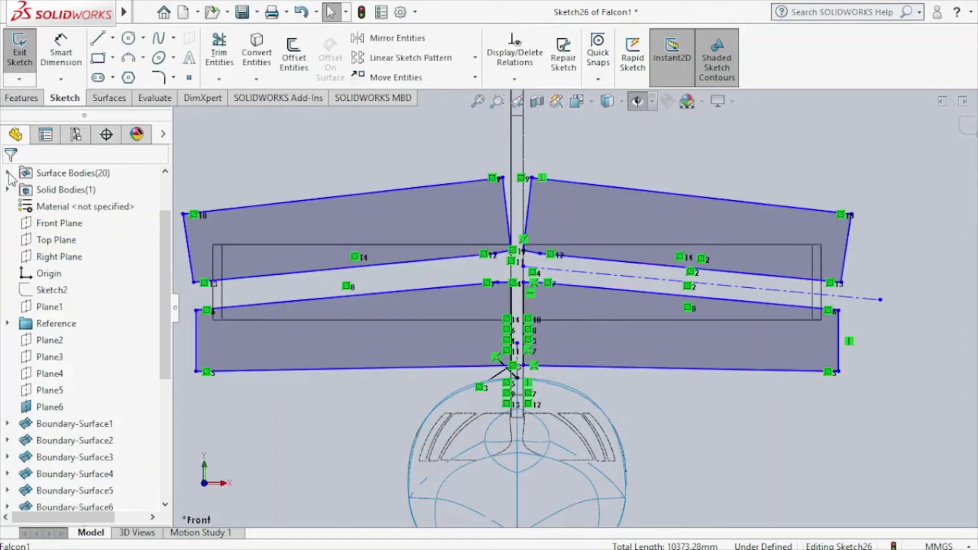
pyautogui.click(21, 97)
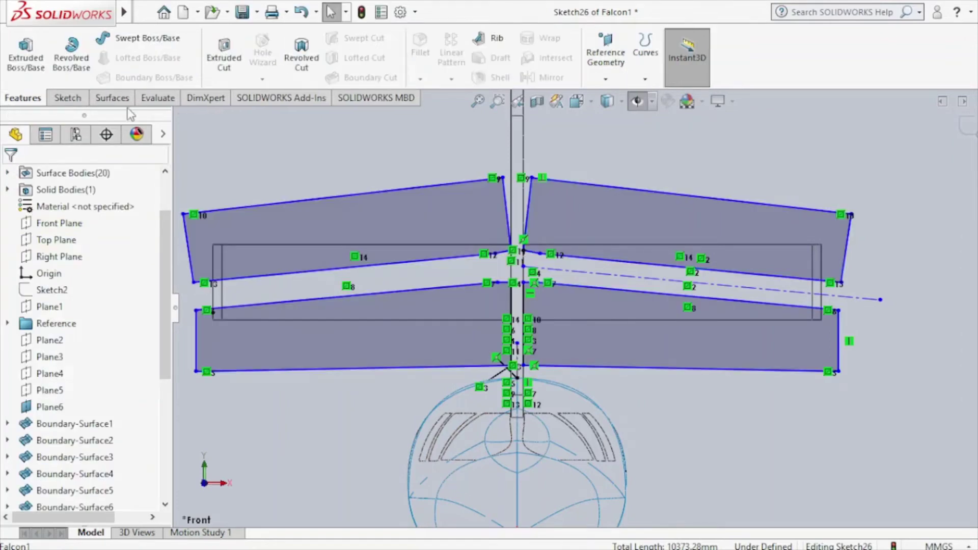
pyautogui.click(211, 72)
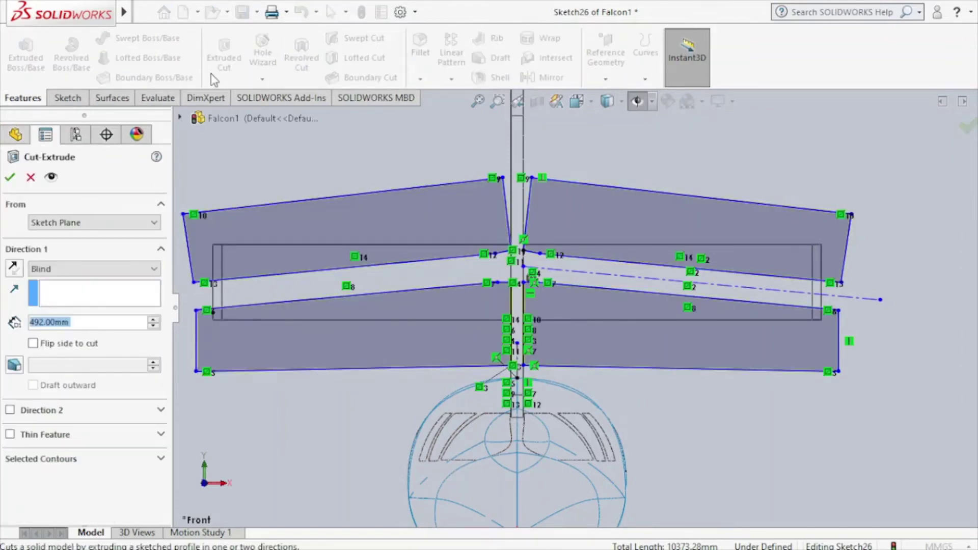
pyautogui.click(148, 268)
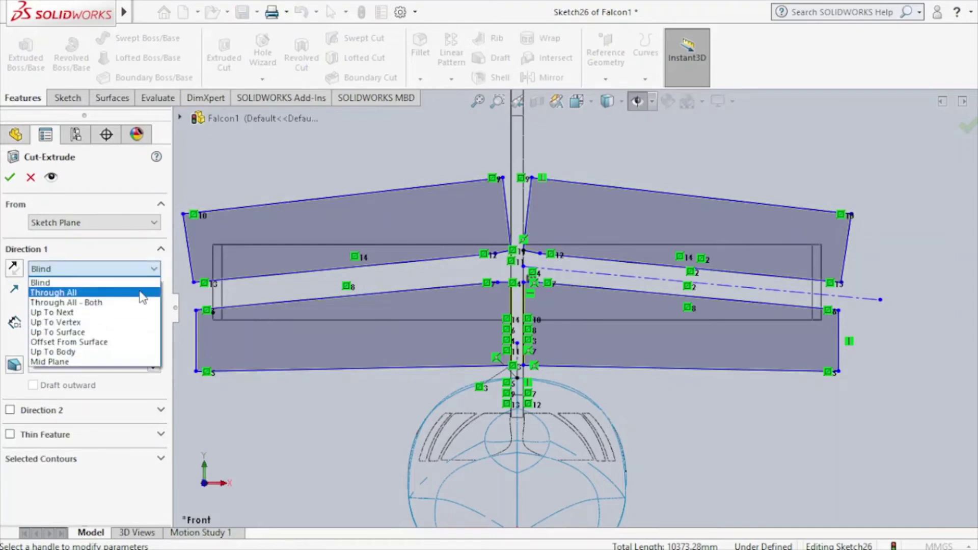
pyautogui.click(139, 291)
pyautogui.scroll(3, 745, 203)
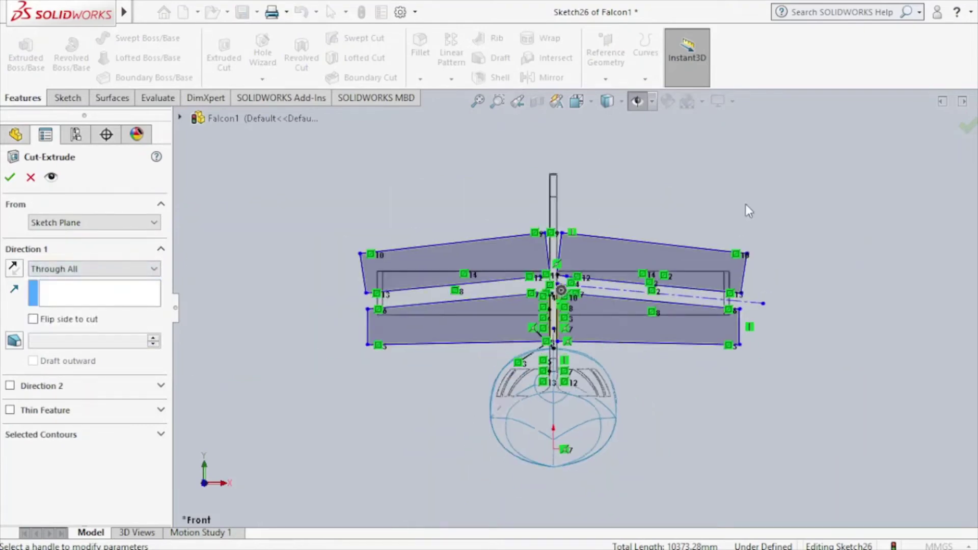
pyautogui.scroll(3, 745, 204)
pyautogui.moveTo(653, 236)
pyautogui.mouseDown(button='middle')
pyautogui.moveTo(594, 269)
pyautogui.moveTo(485, 304)
pyautogui.mouseUp(button='middle')
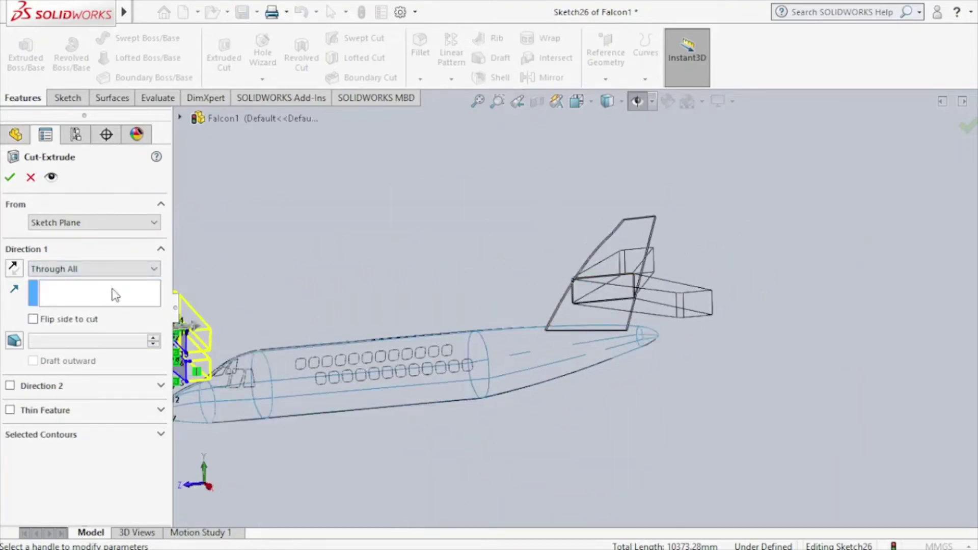
pyautogui.keyDown('ctrl'); pyautogui.moveTo(400, 309); pyautogui.dragTo(589, 309, button='middle'); pyautogui.keyUp('ctrl')
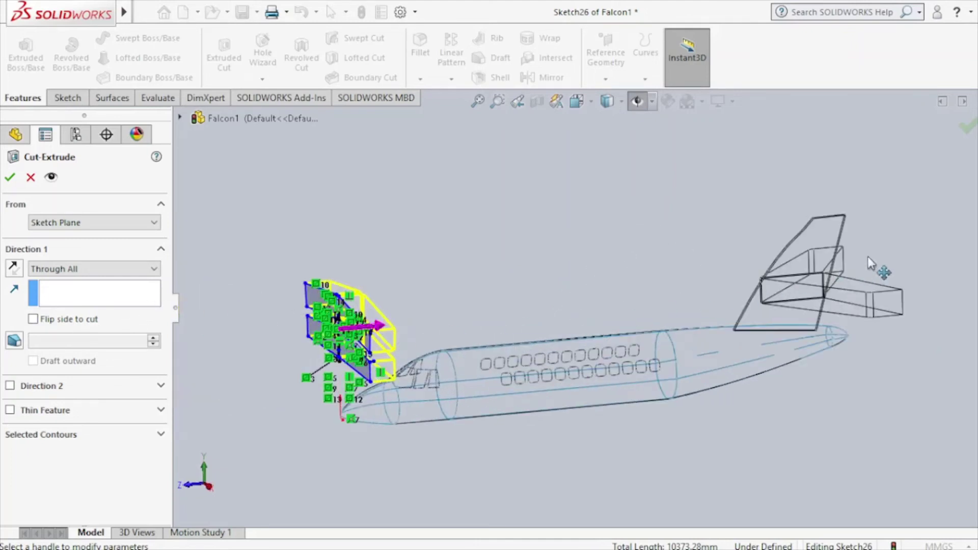
pyautogui.scroll(3, 601, 285)
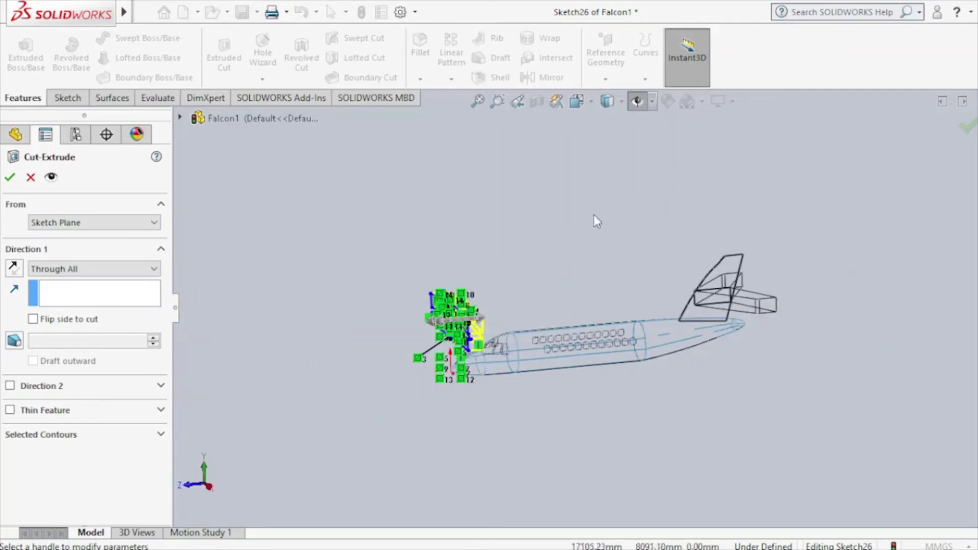
pyautogui.click(606, 101)
pyautogui.click(508, 336)
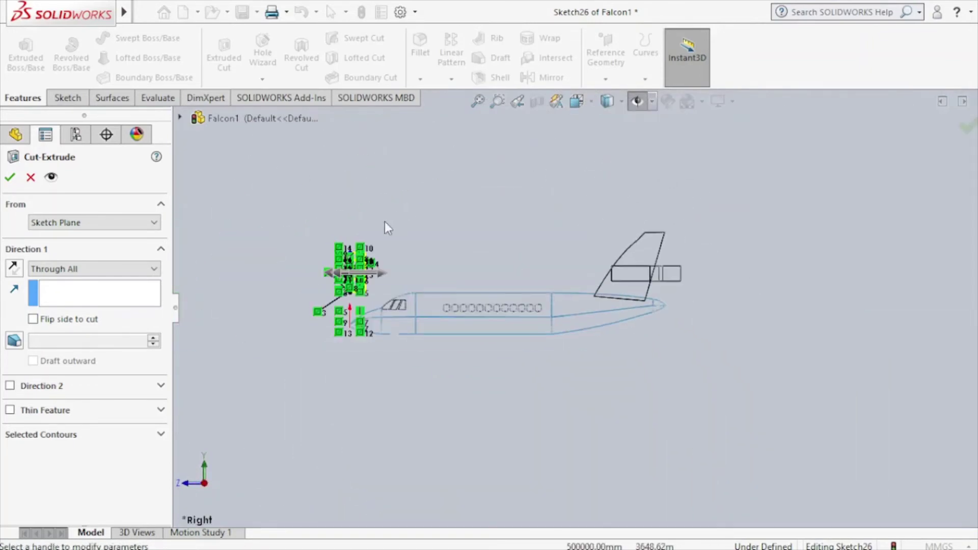
pyautogui.click(154, 270)
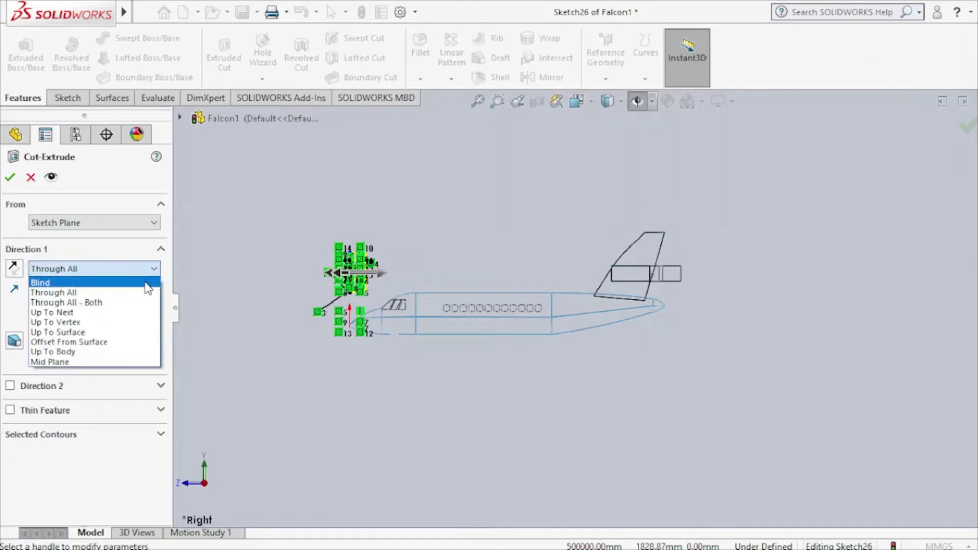
pyautogui.click(148, 283)
pyautogui.click(382, 274)
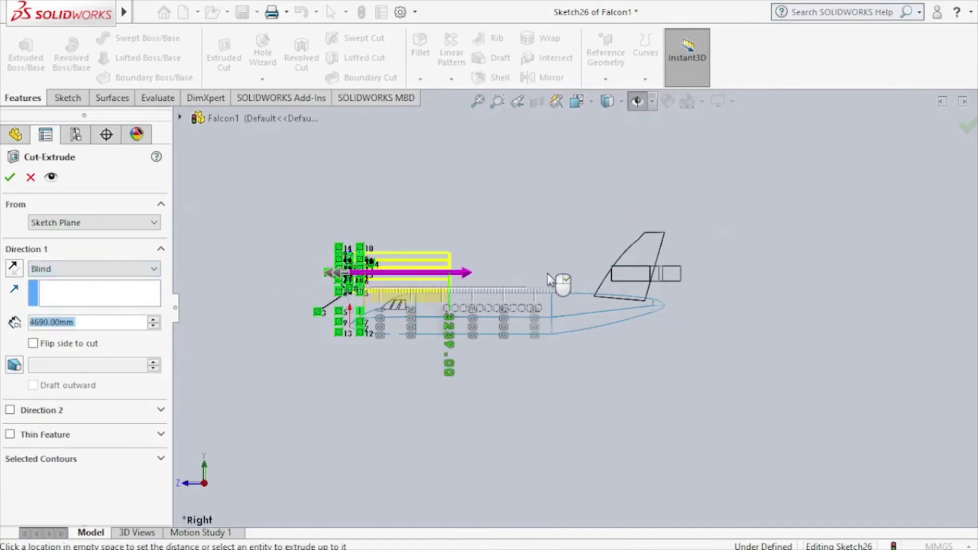
pyautogui.click(784, 290)
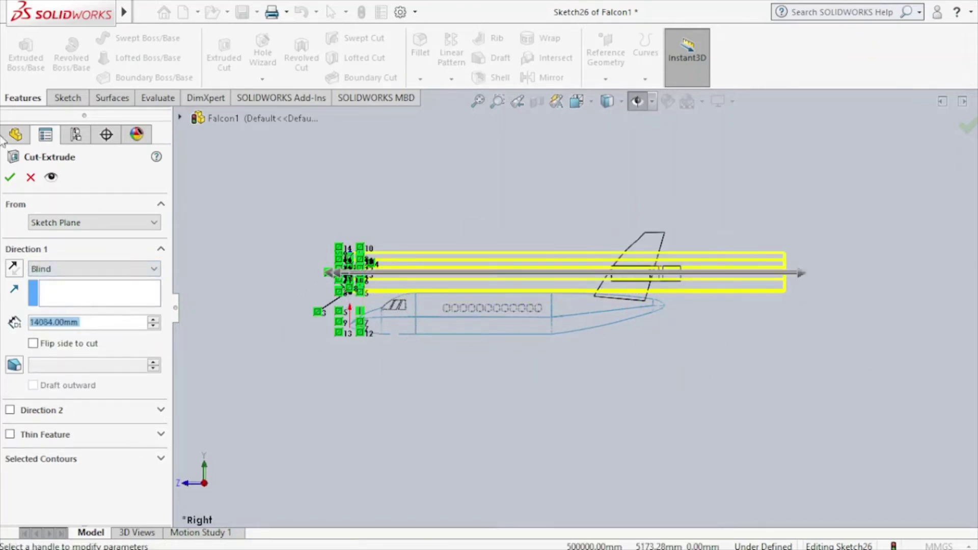
pyautogui.click(12, 177)
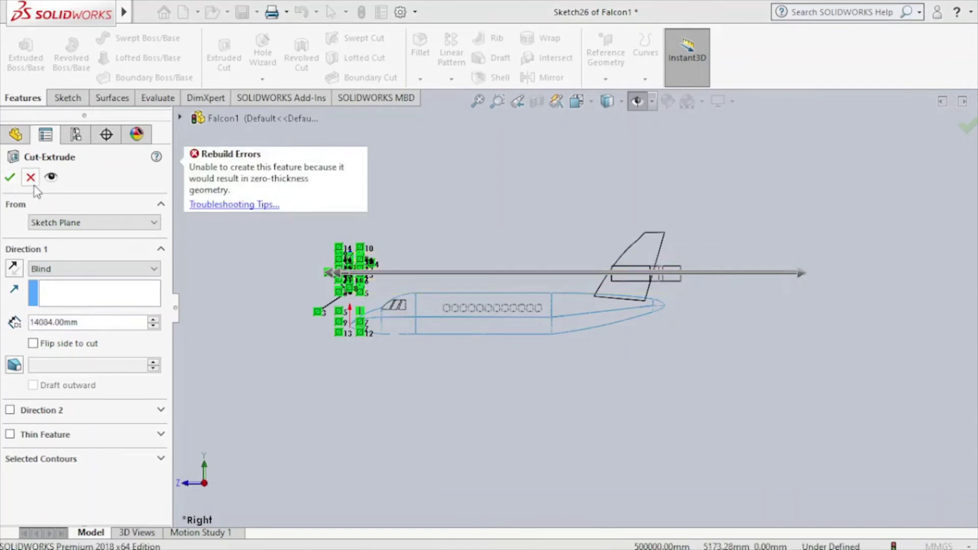
pyautogui.click(31, 180)
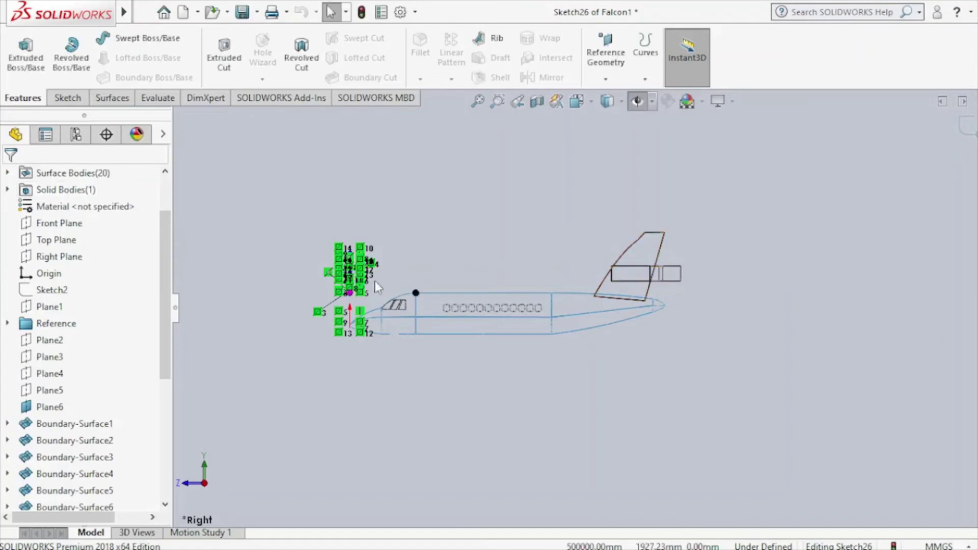
# Step: Switch to a front view of the sketch and delete all the left-side stabilizer lines
pyautogui.scroll(-2, 425, 273)
pyautogui.moveTo(425, 273); pyautogui.dragTo(355, 274, button='middle')
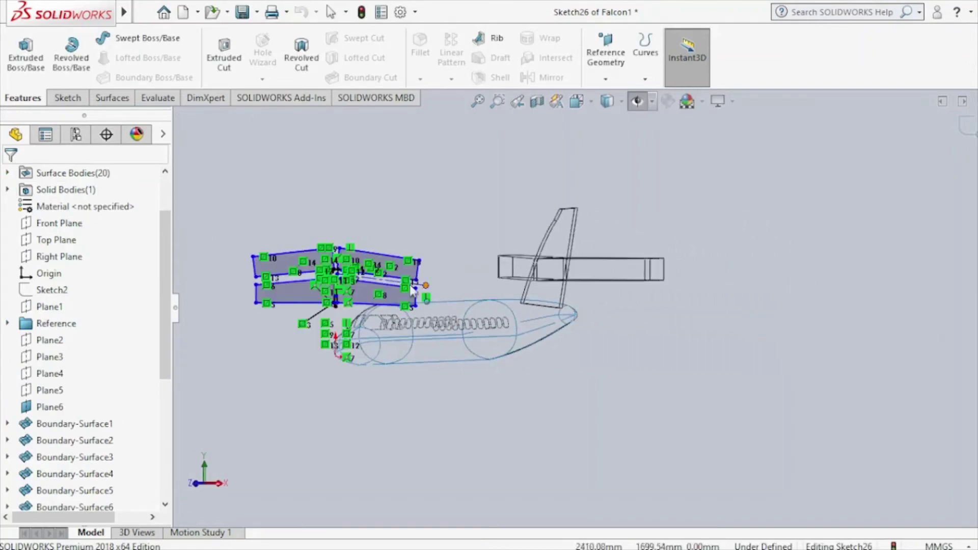
pyautogui.hotkey('ctrl', '8')
pyautogui.scroll(-3, 411, 283)
pyautogui.scroll(-2, 462, 304)
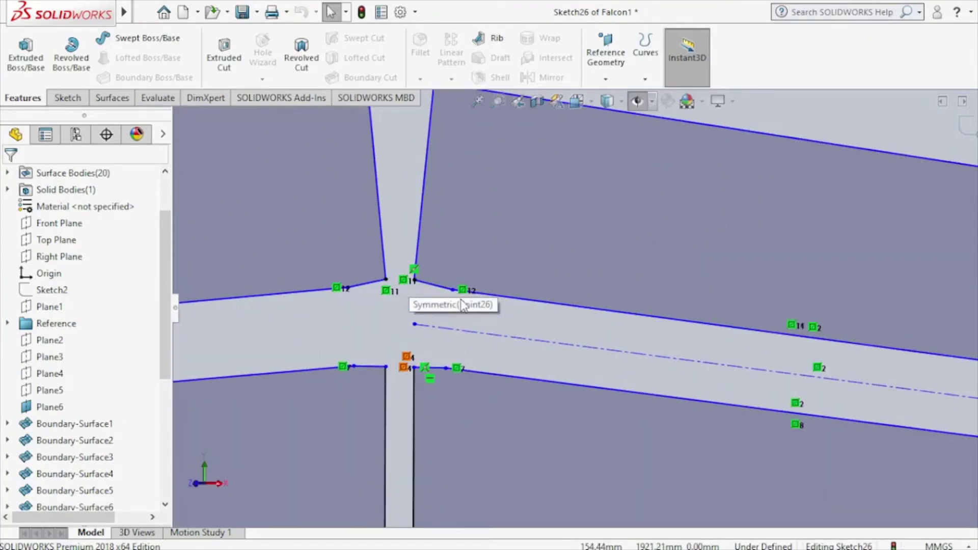
pyautogui.scroll(-3, 423, 356)
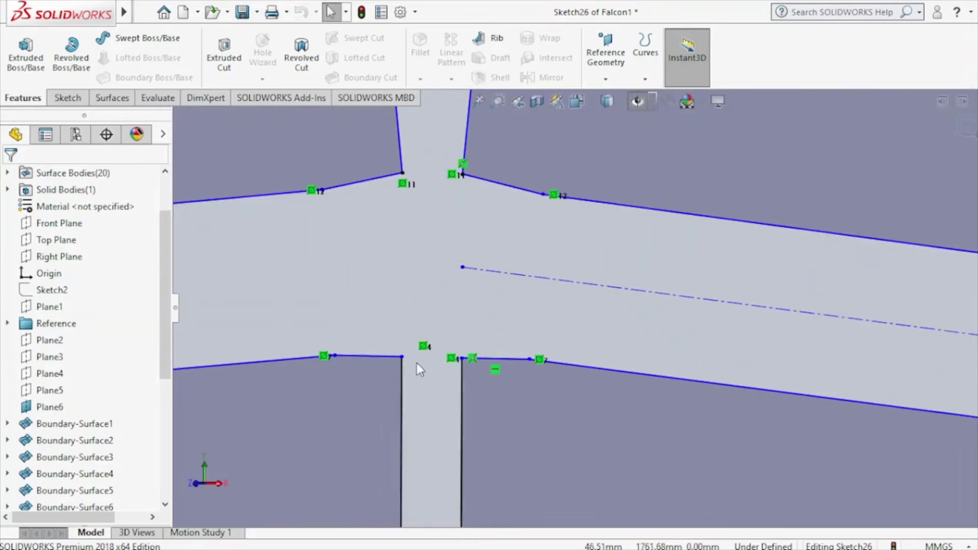
pyautogui.scroll(-2, 416, 363)
pyautogui.scroll(-1, 408, 361)
pyautogui.scroll(-2, 702, 300)
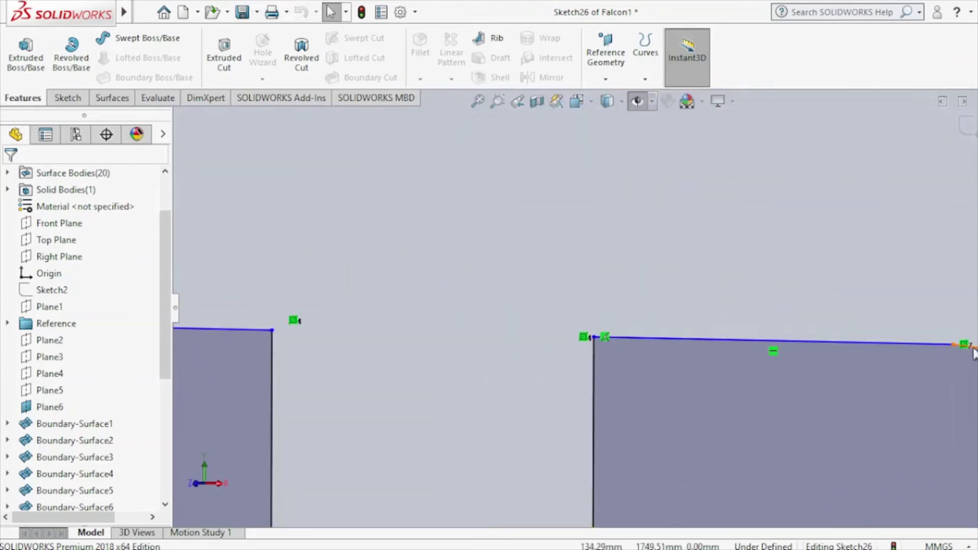
pyautogui.click(577, 101)
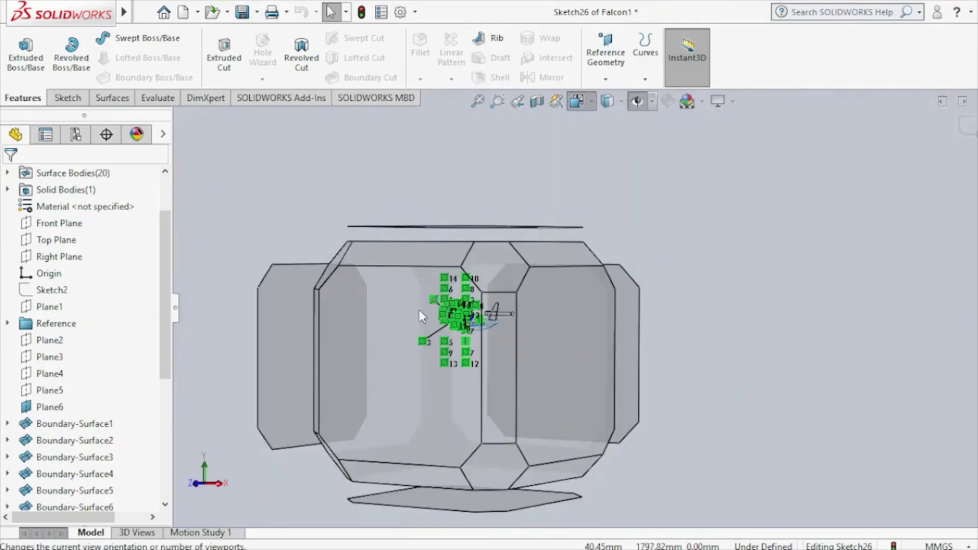
pyautogui.click(363, 359)
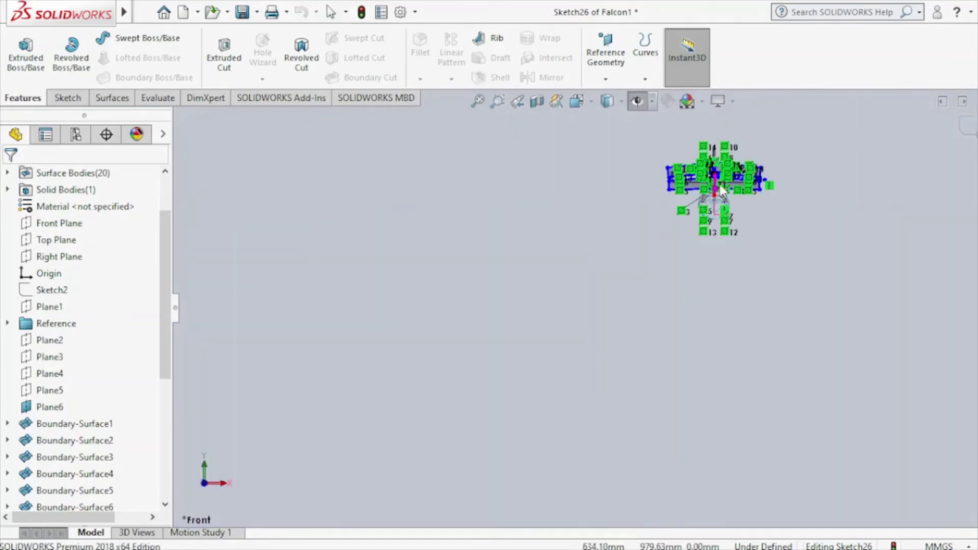
pyautogui.scroll(-2, 722, 192)
pyautogui.scroll(-3, 688, 219)
pyautogui.scroll(-3, 663, 239)
pyautogui.scroll(-2, 660, 243)
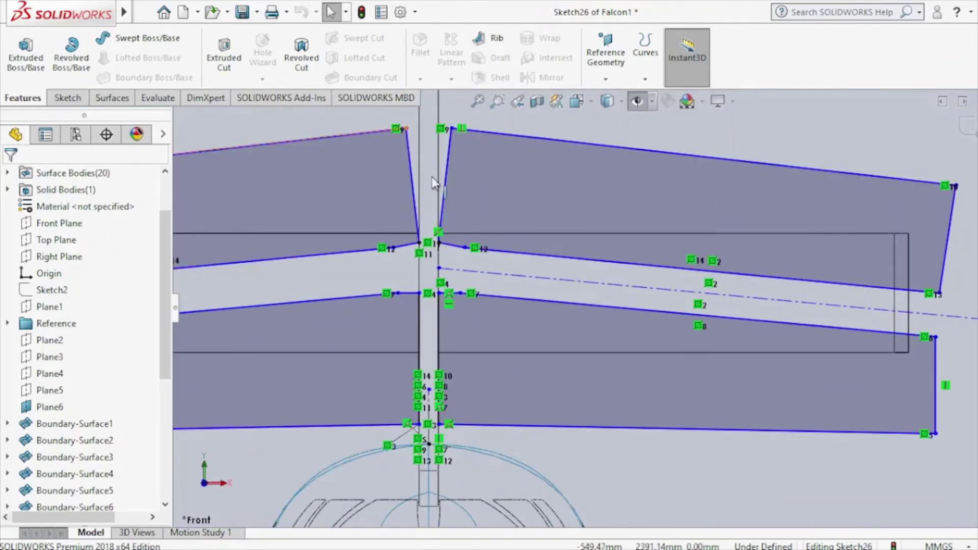
pyautogui.press('z')
pyautogui.press('z')
pyautogui.moveTo(325, 208); pyautogui.dragTo(545, 396)
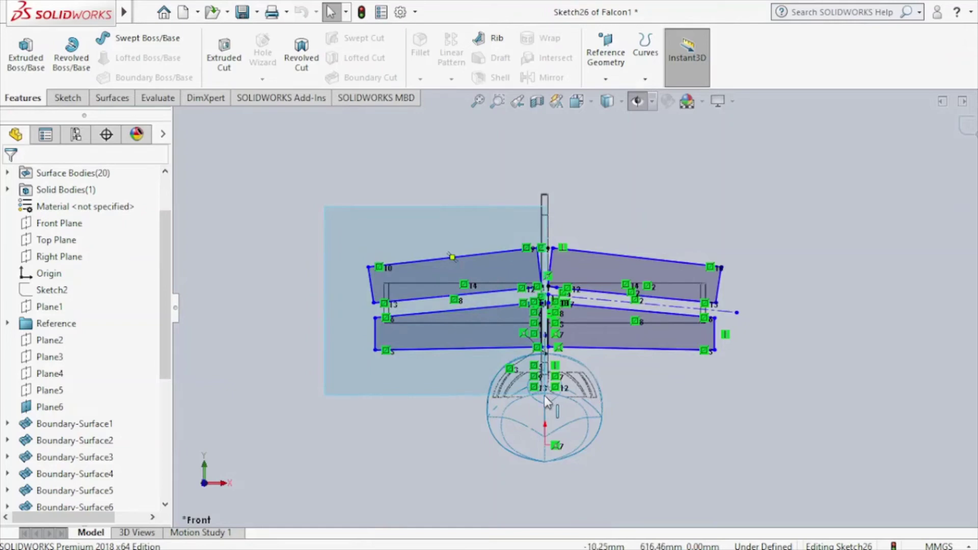
pyautogui.moveTo(544, 395); pyautogui.dragTo(544, 395)
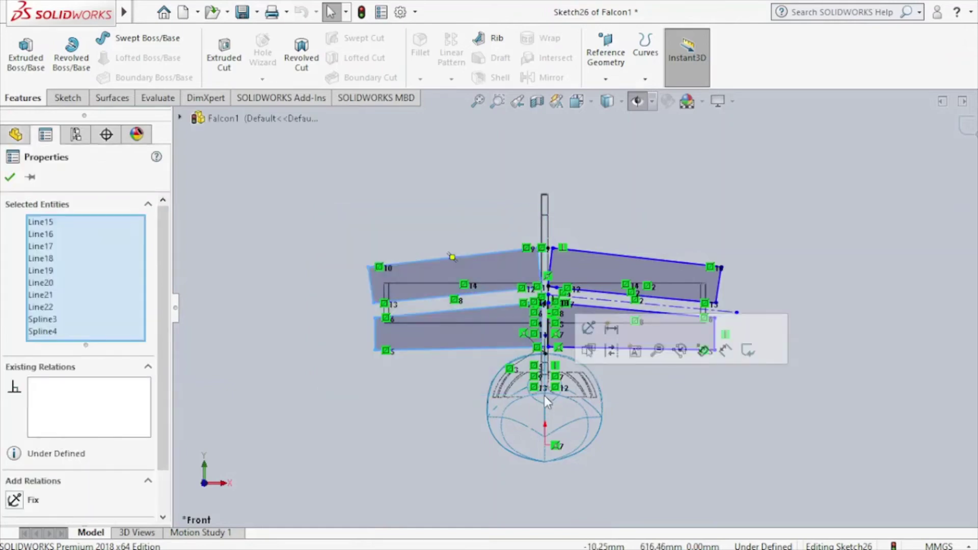
pyautogui.press('Delete')
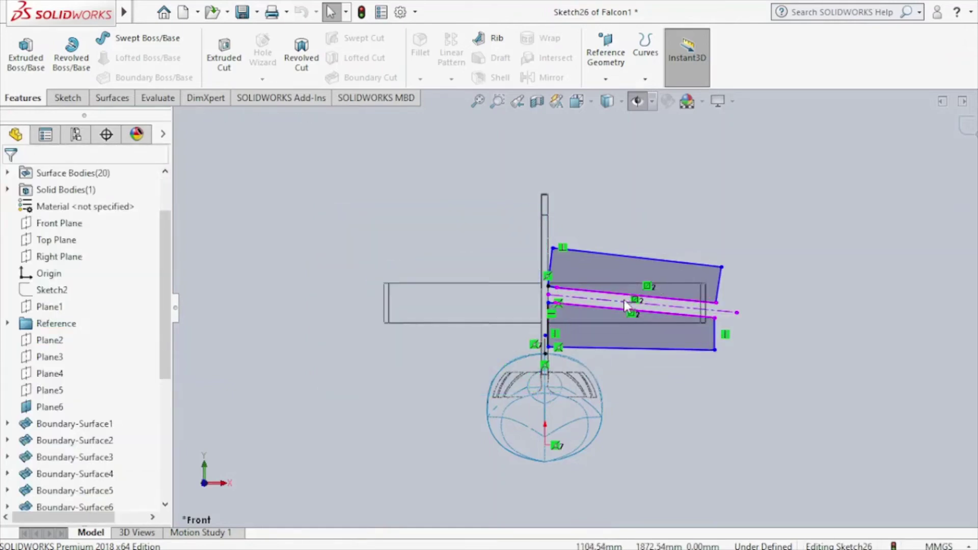
# Step: Remove the coincident relations, including Coincident2, from the root and bottom spline endpoints
pyautogui.scroll(-5, 567, 328)
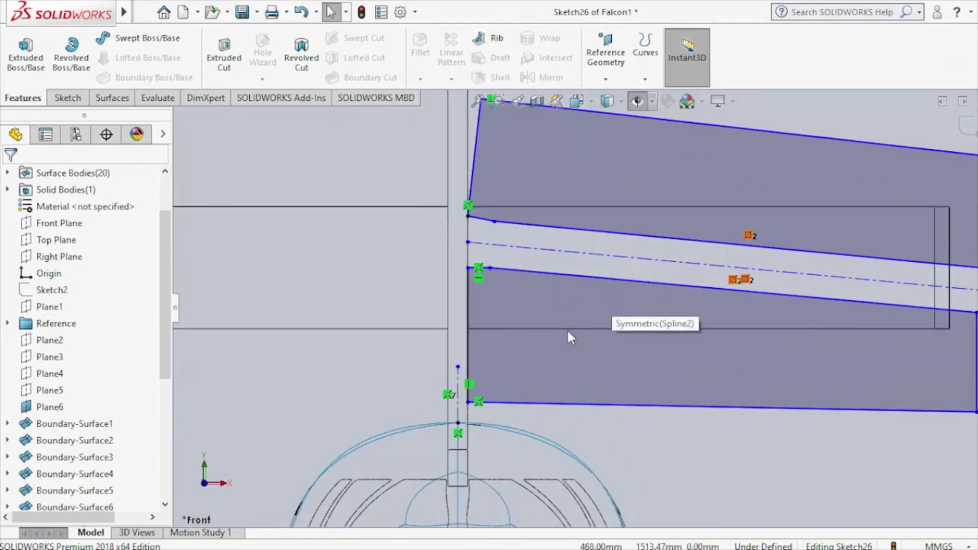
pyautogui.click(467, 269)
pyautogui.rightClick(45, 225)
pyautogui.click(89, 235)
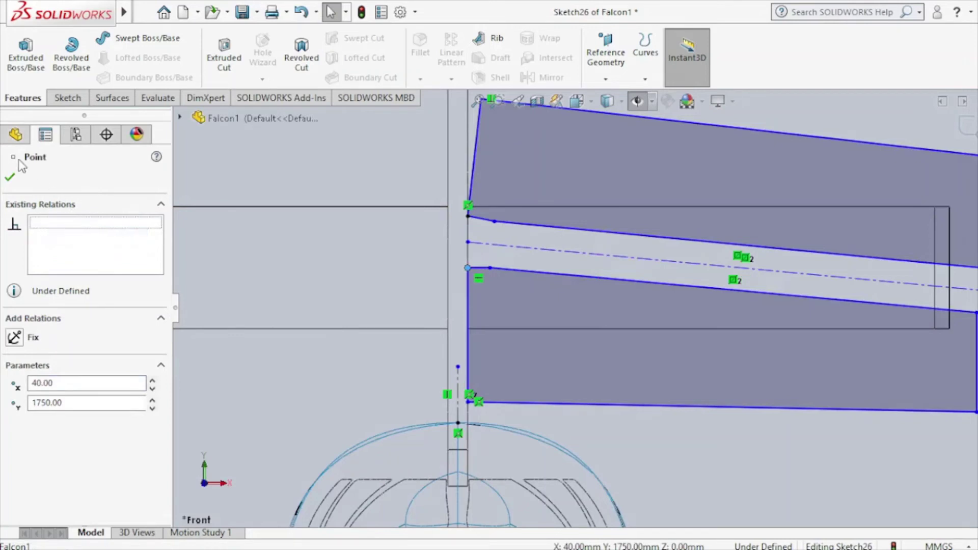
pyautogui.click(9, 178)
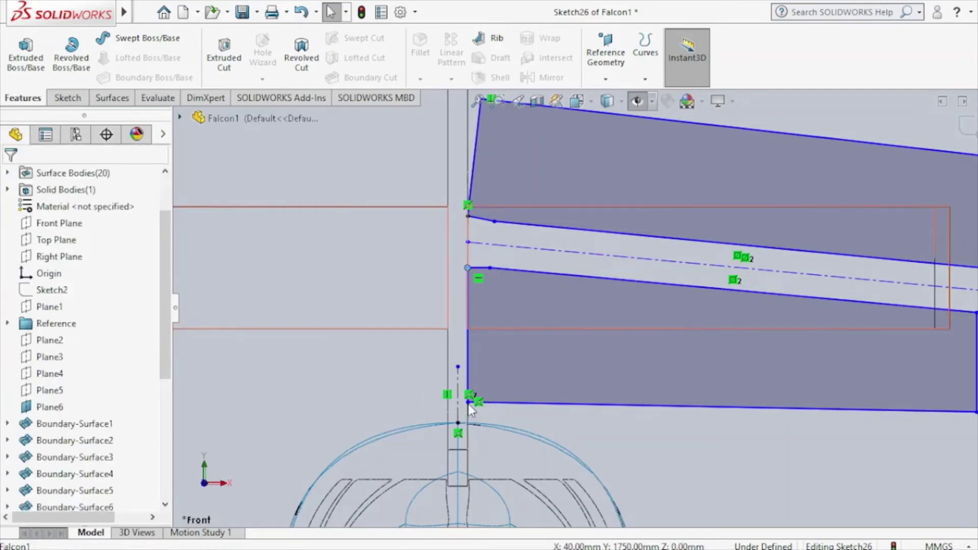
pyautogui.click(467, 403)
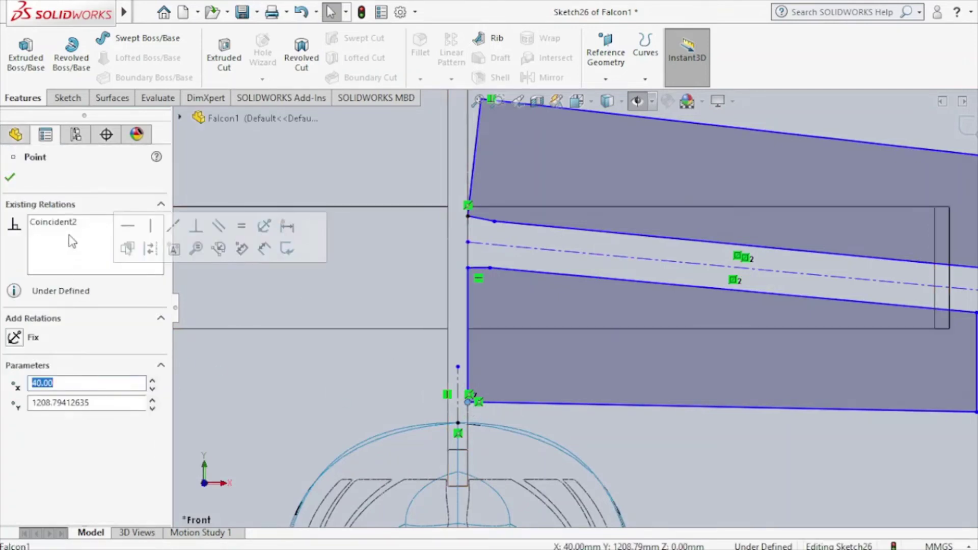
pyautogui.rightClick(72, 241)
pyautogui.click(94, 239)
pyautogui.click(11, 177)
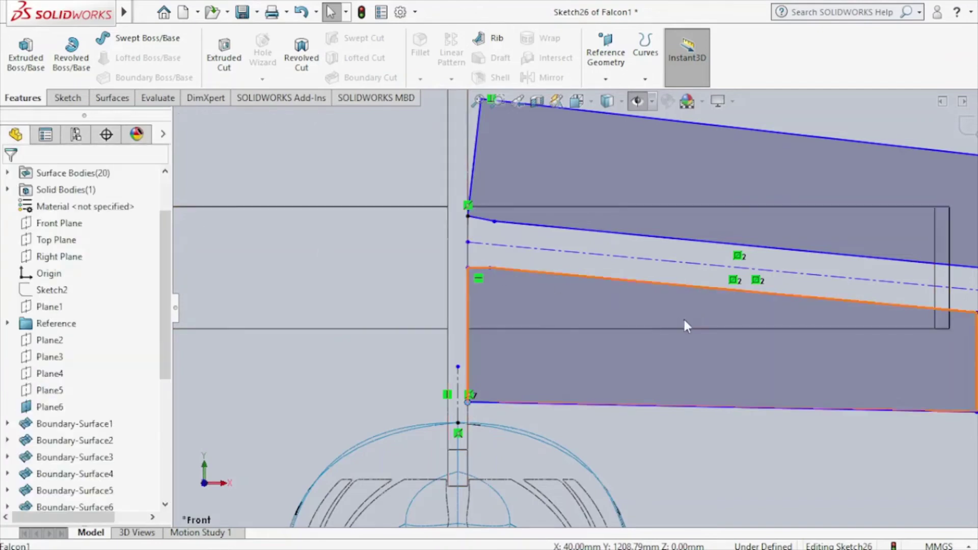
# Step: Drag the sketch point onto the upper outline's inner corner and delete its Midpoint4 relation
pyautogui.click(468, 402)
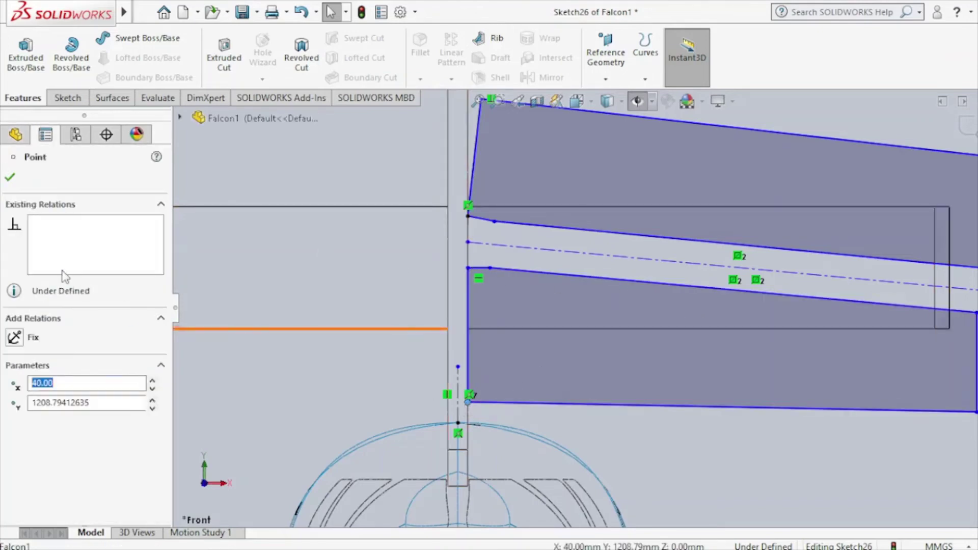
pyautogui.rightClick(470, 401)
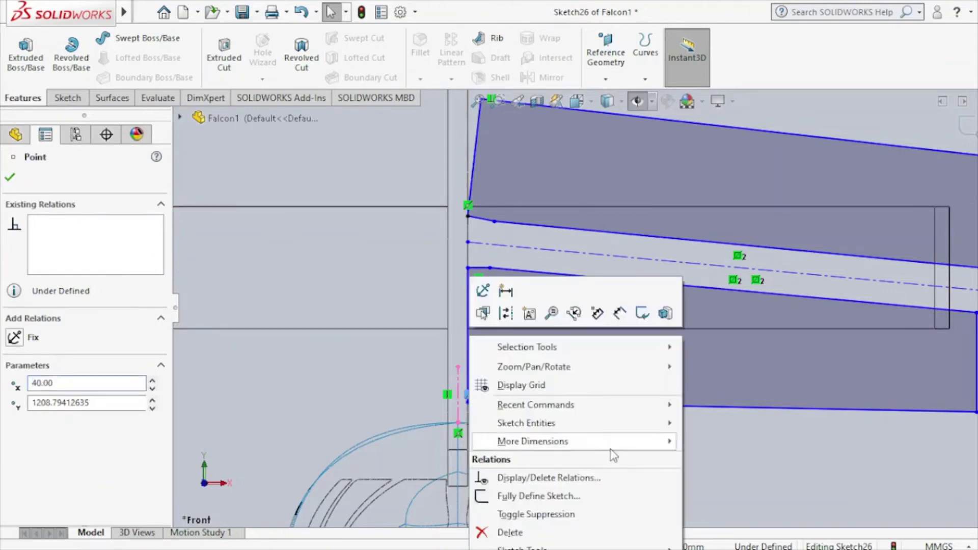
pyautogui.click(557, 525)
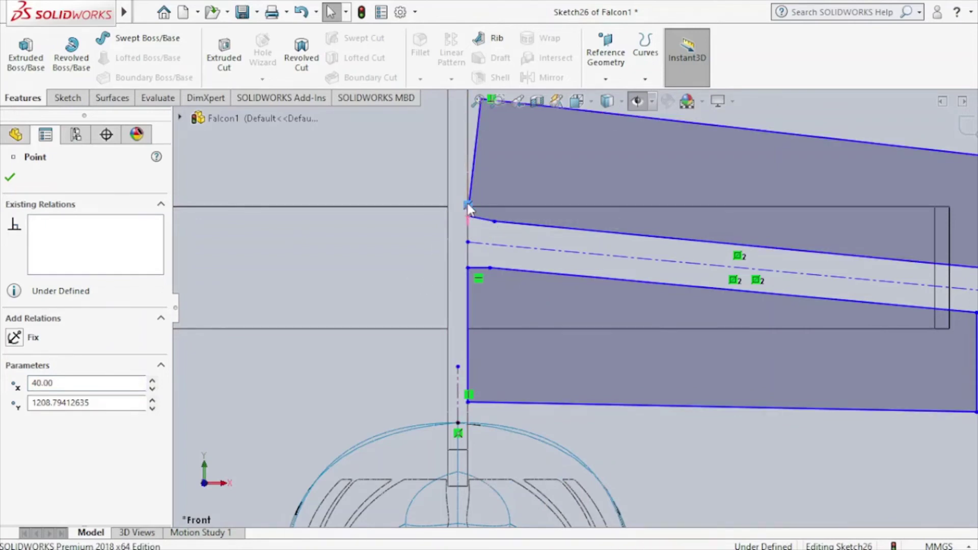
pyautogui.scroll(2, 519, 157)
pyautogui.scroll(-4, 521, 159)
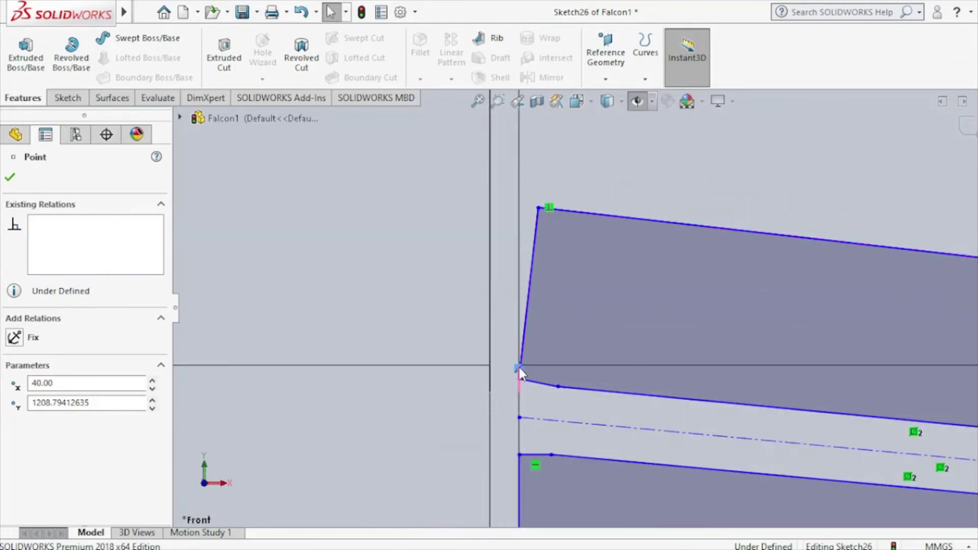
pyautogui.scroll(-3, 545, 374)
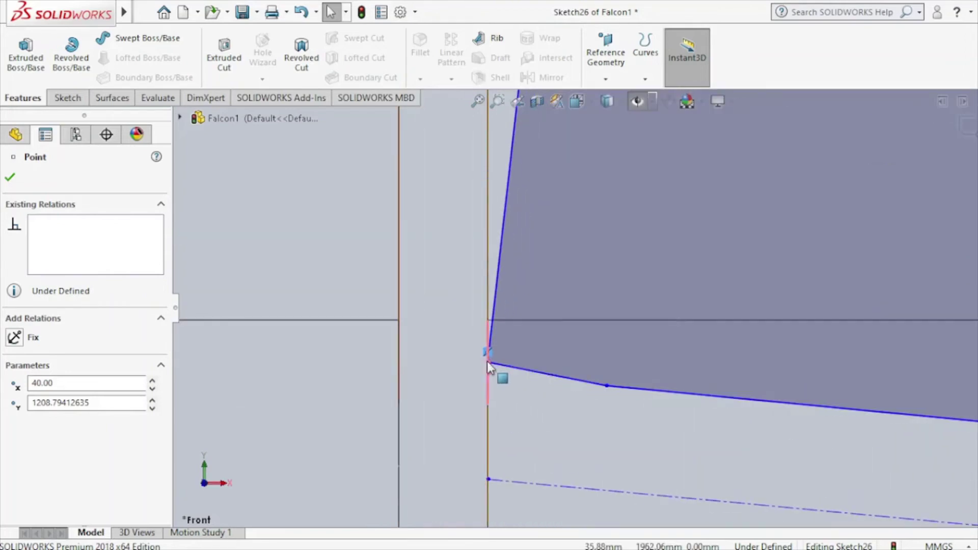
pyautogui.moveTo(487, 361); pyautogui.dragTo(487, 361)
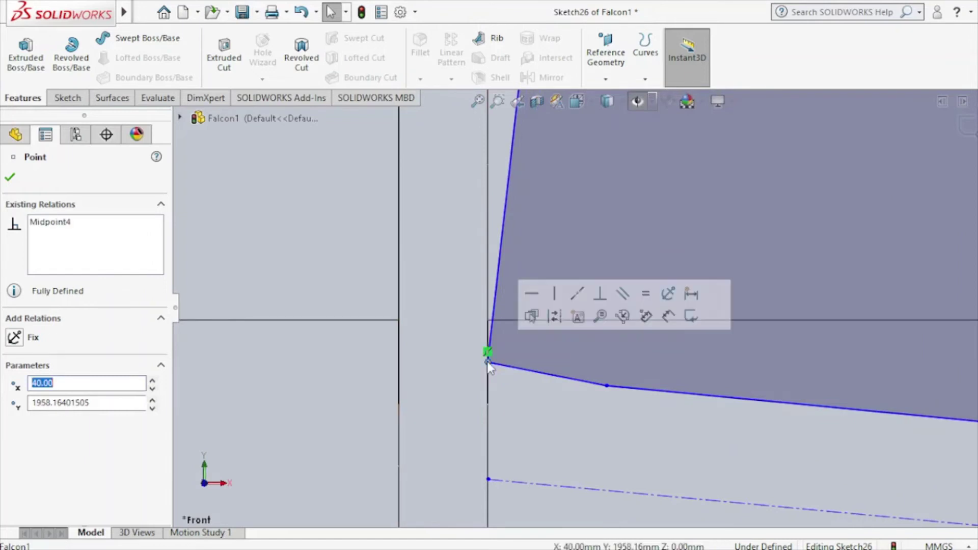
pyautogui.rightClick(97, 227)
pyautogui.click(133, 236)
pyautogui.click(10, 177)
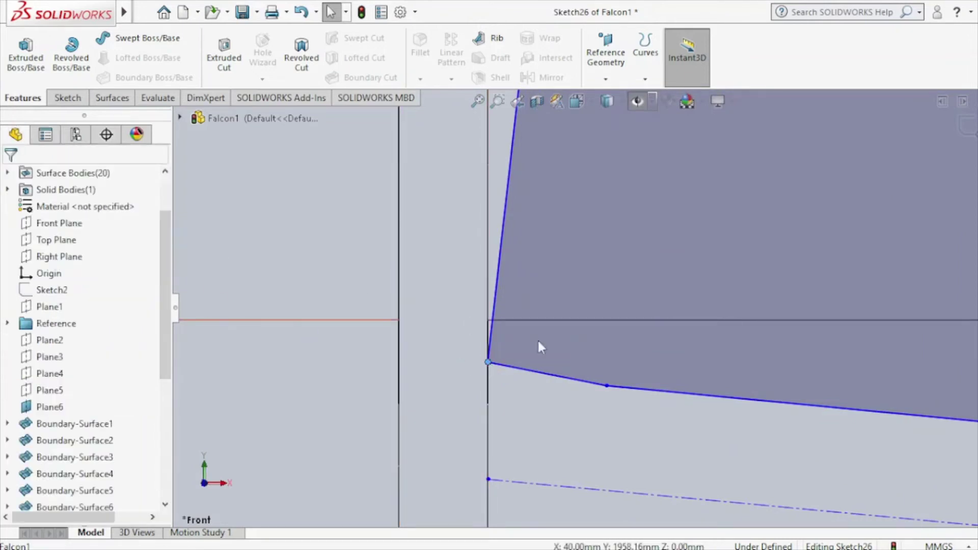
pyautogui.scroll(2, 650, 370)
pyautogui.scroll(3, 575, 408)
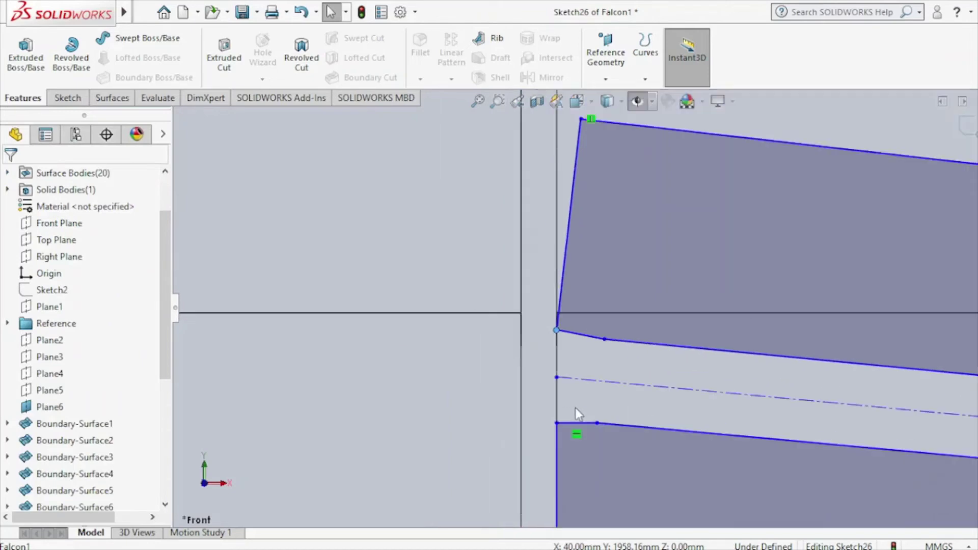
pyautogui.scroll(3, 576, 407)
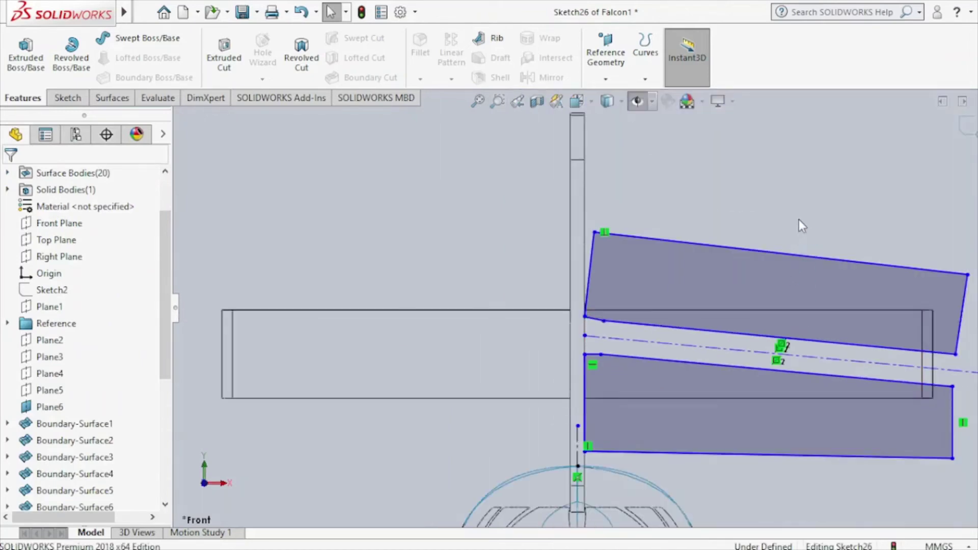
pyautogui.scroll(1, 799, 219)
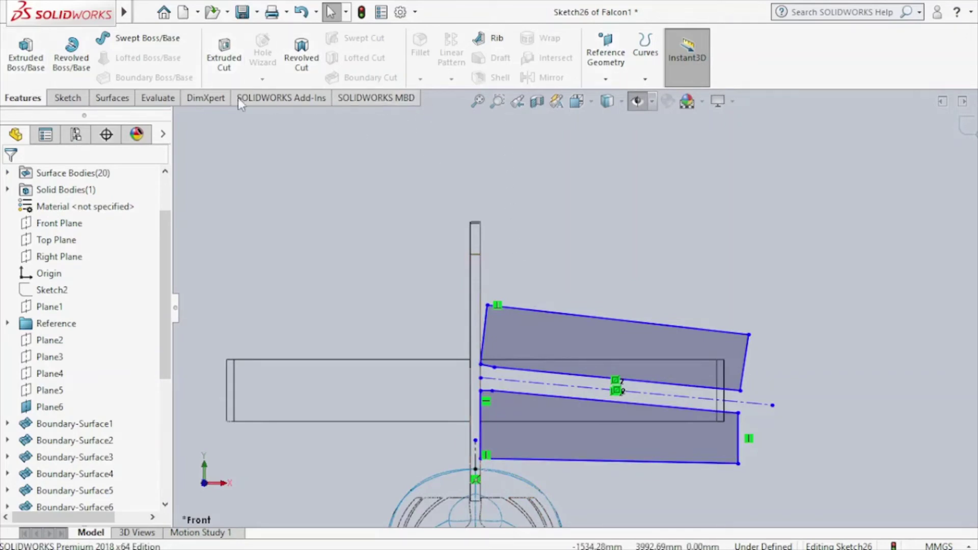
# Step: Mirror the upper and lower stabilizer outlines about the vertical fin centreline Line14
pyautogui.click(68, 98)
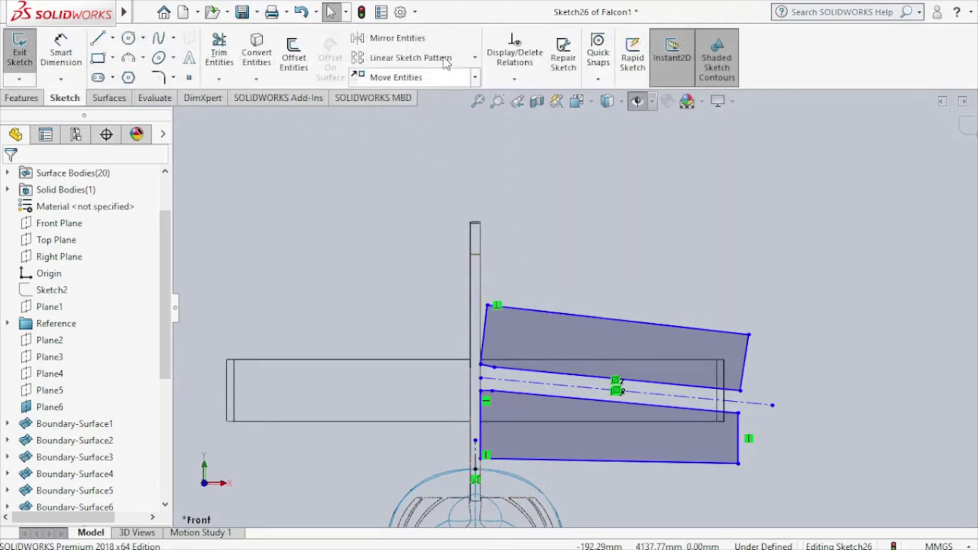
pyautogui.click(390, 40)
pyautogui.click(514, 332)
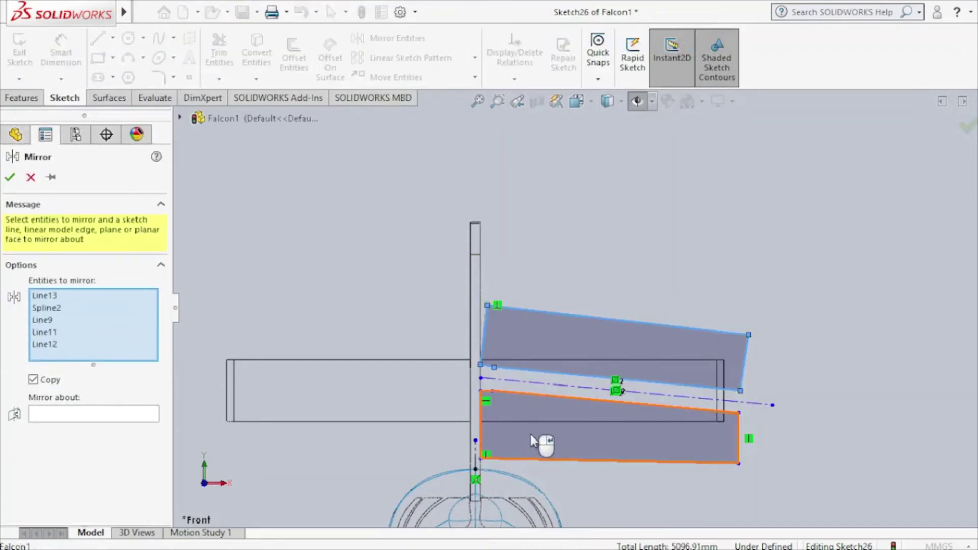
pyautogui.click(530, 434)
pyautogui.click(121, 479)
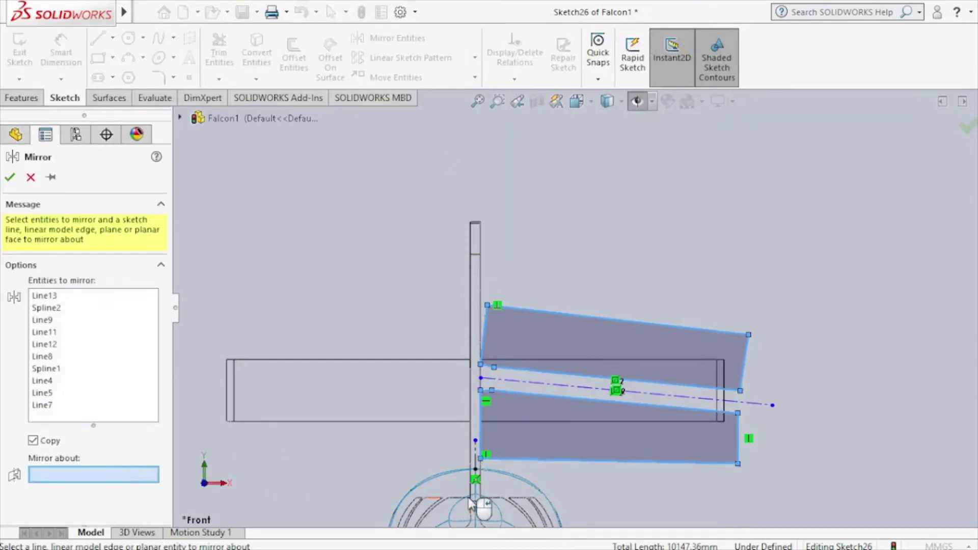
pyautogui.click(474, 458)
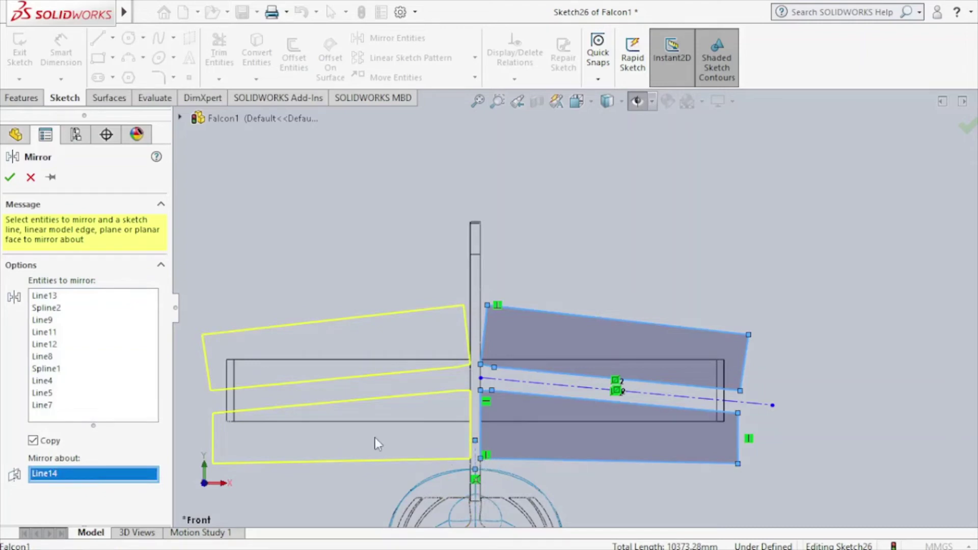
pyautogui.click(10, 177)
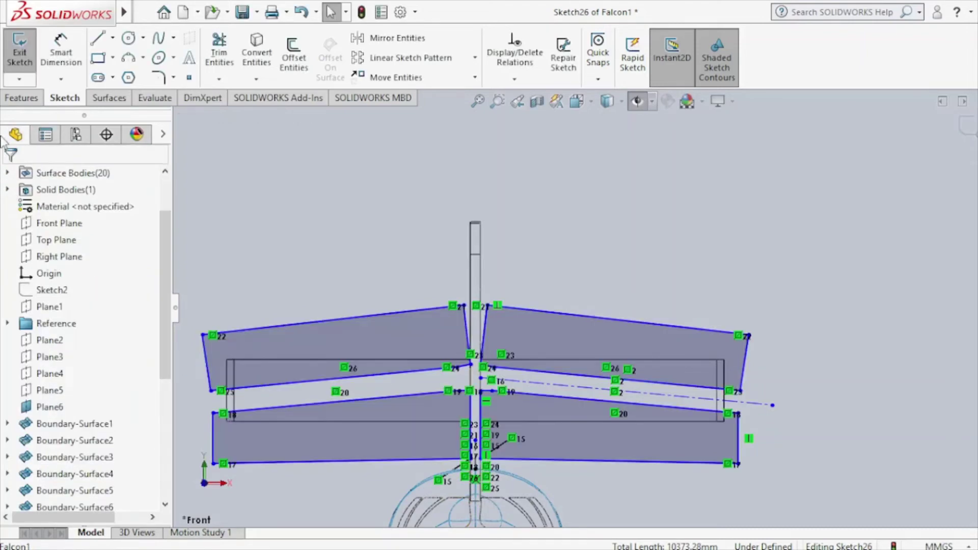
# Step: Try an Extruded Cut set to Through All - Both, then cancel it after the failure
pyautogui.click(18, 102)
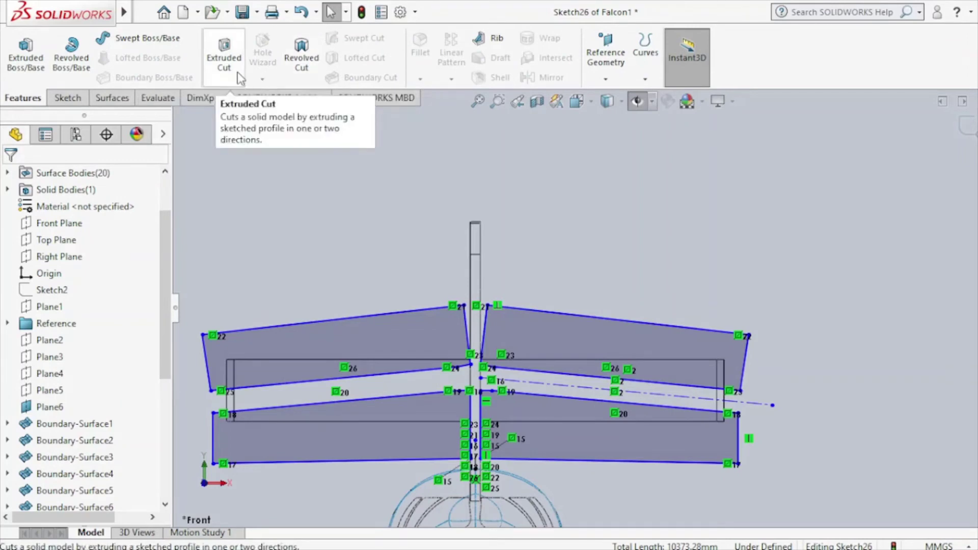
pyautogui.click(224, 56)
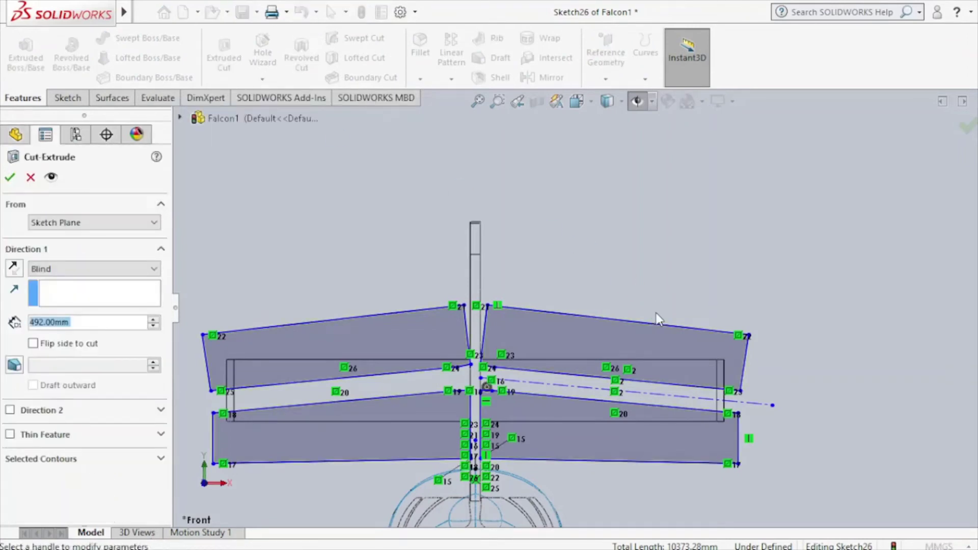
pyautogui.moveTo(657, 318); pyautogui.dragTo(411, 364, button='middle')
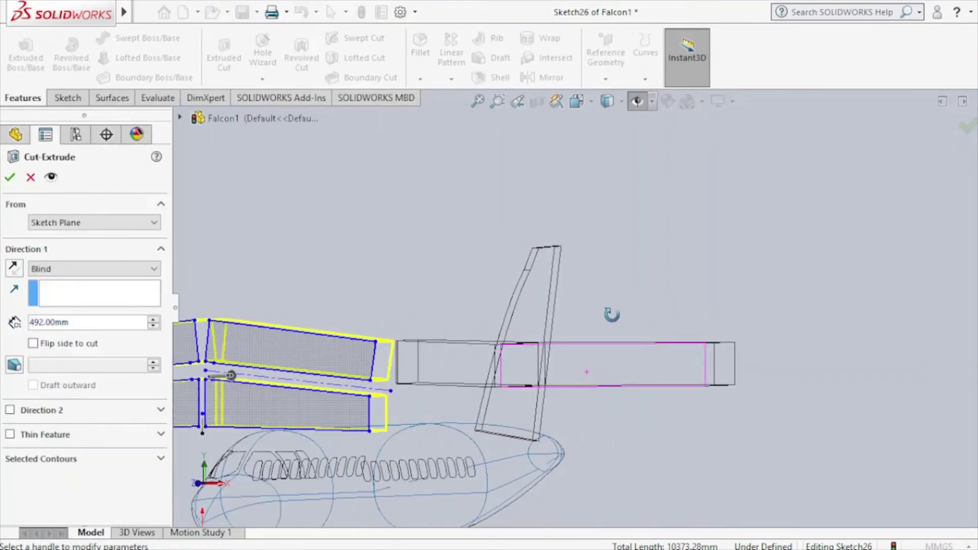
pyautogui.click(153, 269)
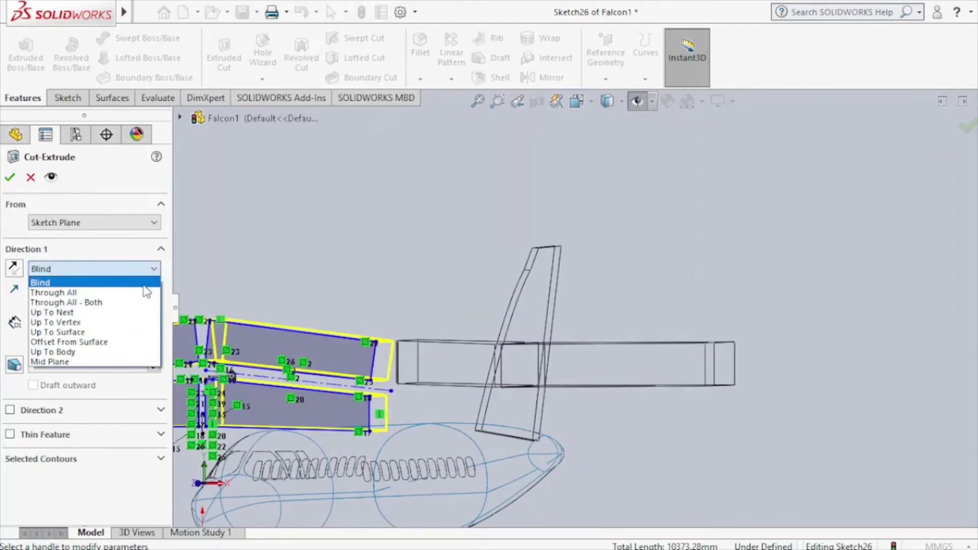
pyautogui.click(145, 292)
pyautogui.click(135, 269)
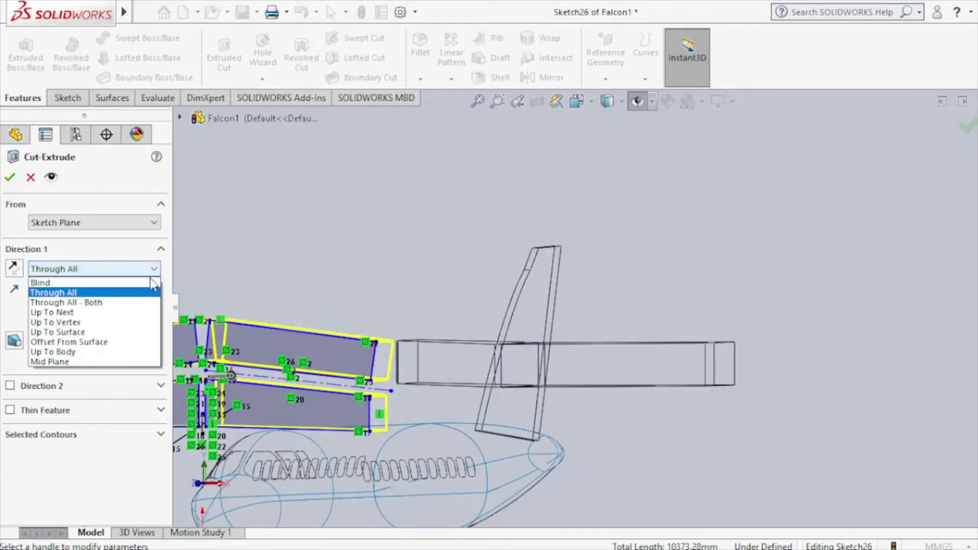
pyautogui.click(147, 301)
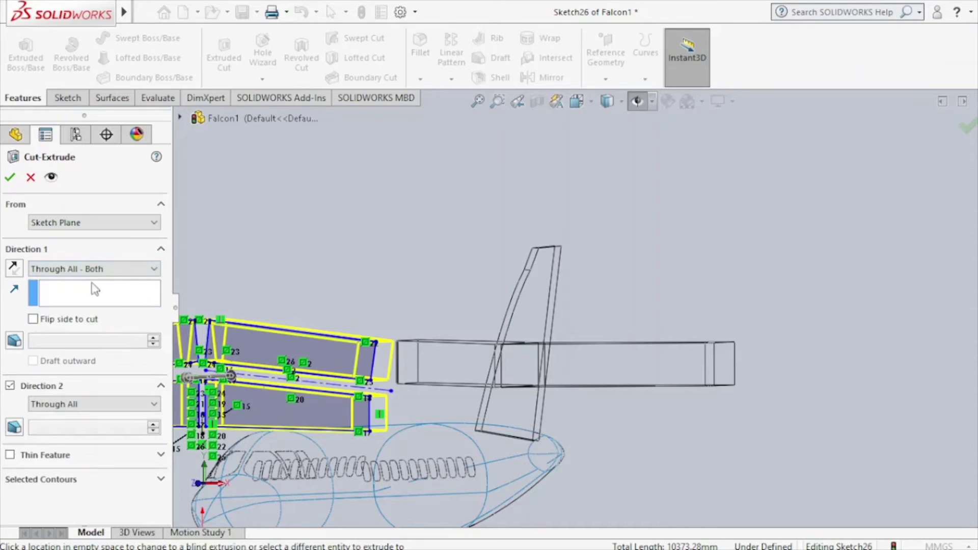
pyautogui.click(15, 180)
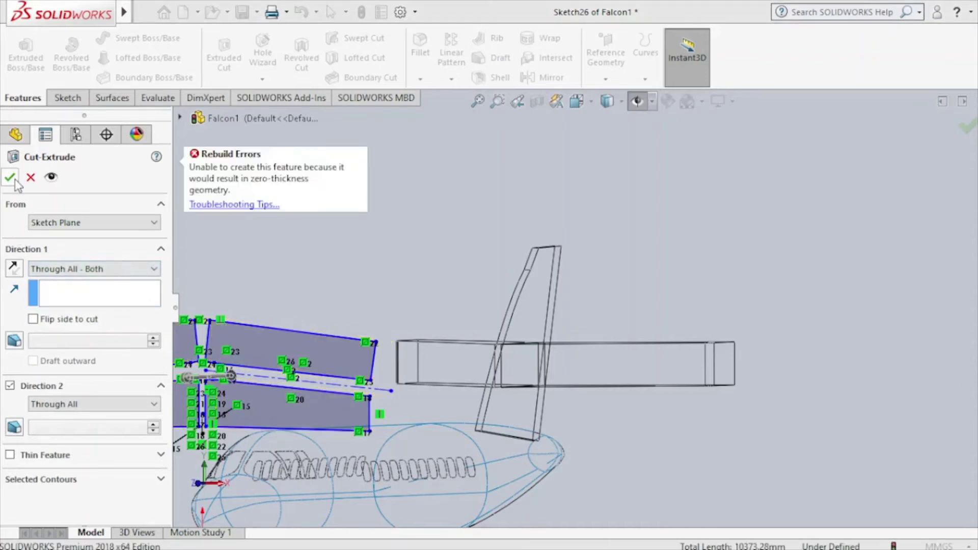
pyautogui.click(31, 177)
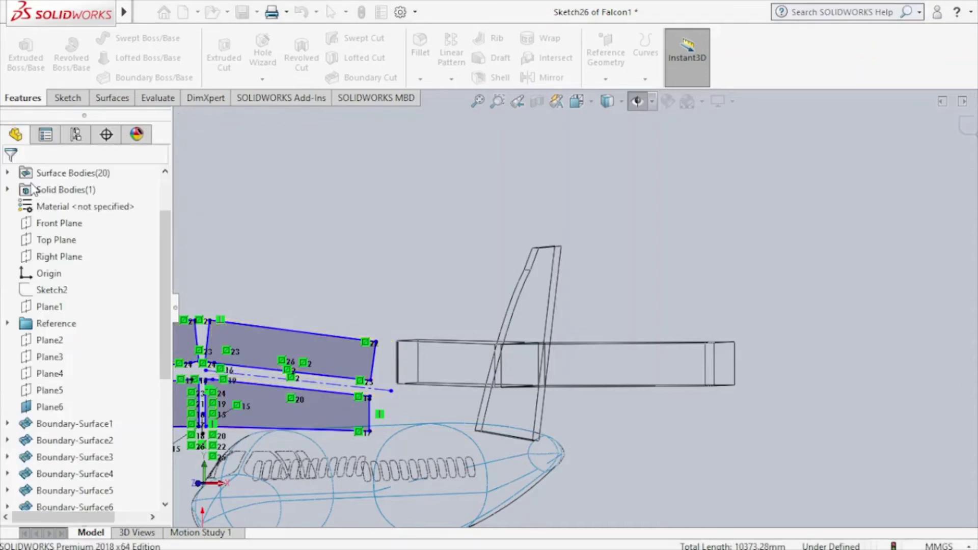
# Step: Exit the stabilizer sketch and delete the Boss-Extrude2 feature
pyautogui.press('f')
pyautogui.moveTo(372, 317); pyautogui.dragTo(298, 294, button='middle')
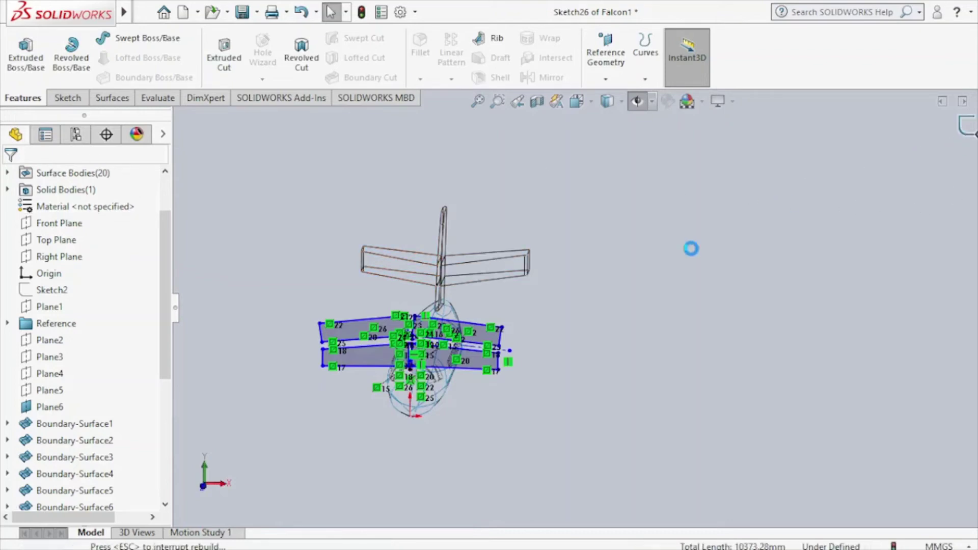
pyautogui.hotkey('ctrl', 'b')
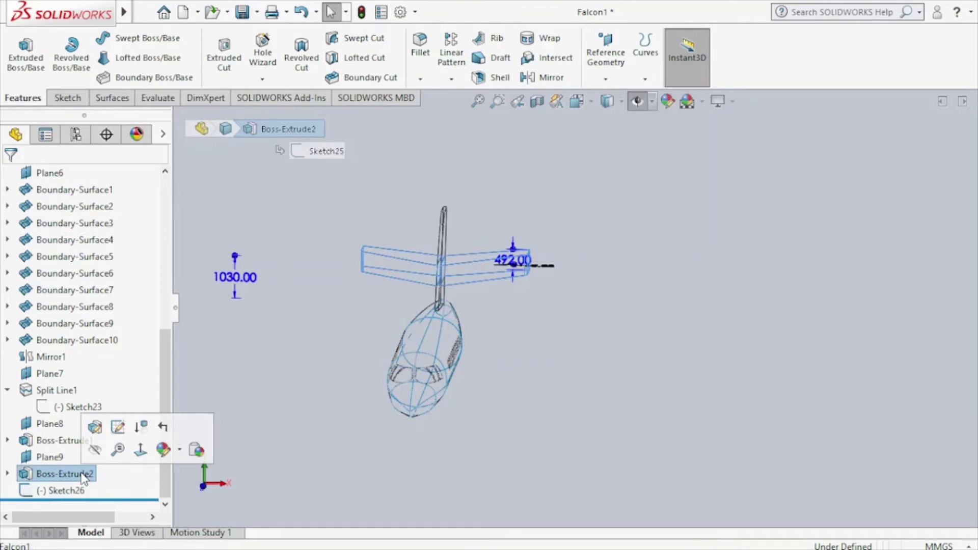
pyautogui.press('Delete')
pyautogui.press('Return')
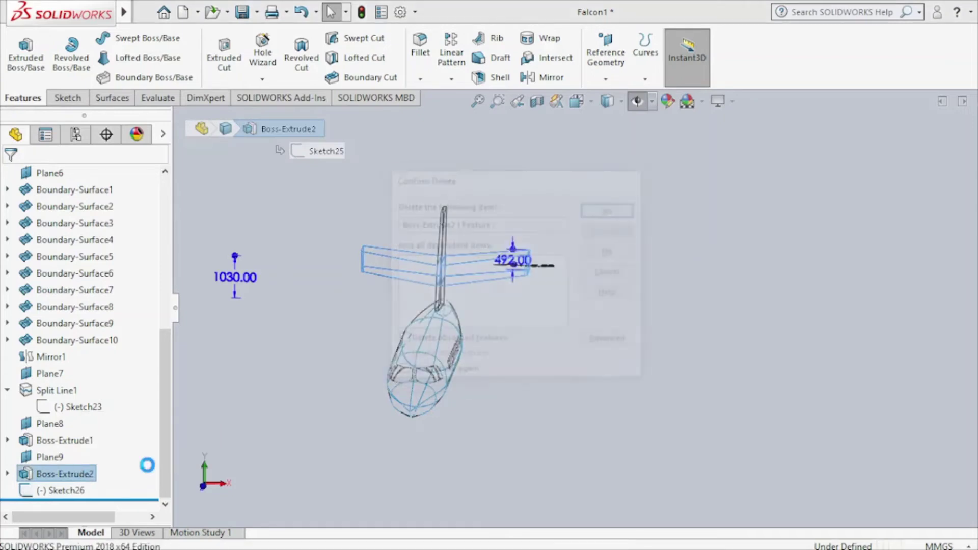
# Step: Suppress the Reference folder to hide the blueprint pictures and reopen Sketch25 for editing
pyautogui.click(638, 100)
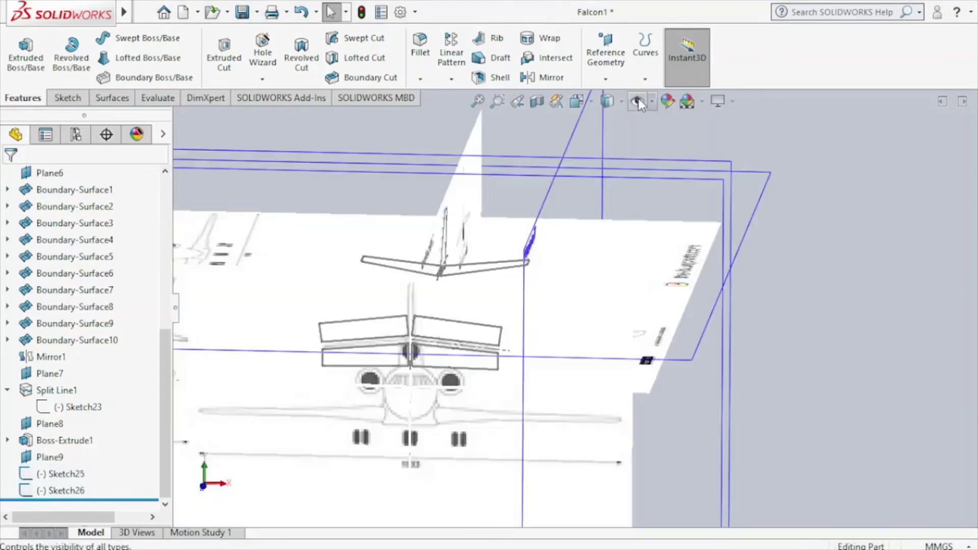
pyautogui.scroll(5, 143, 353)
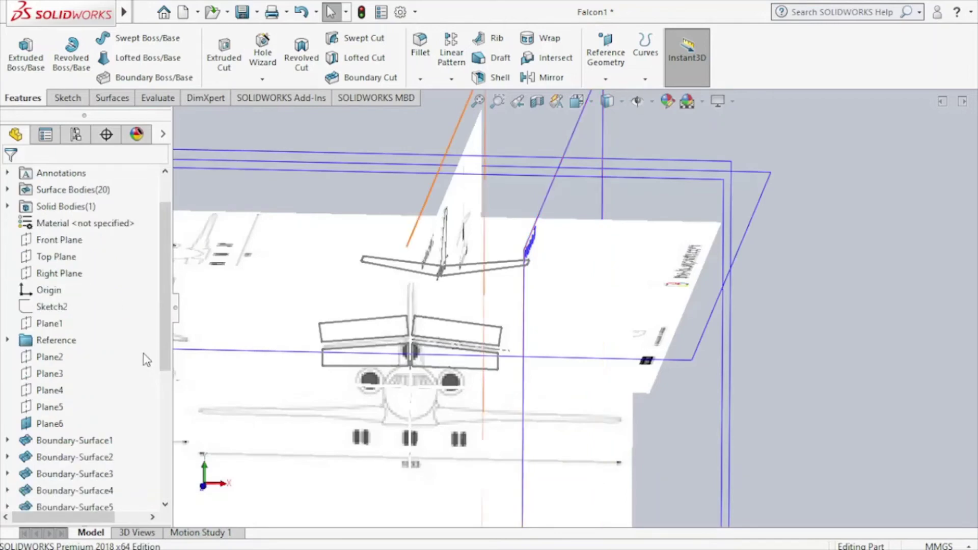
pyautogui.rightClick(56, 340)
pyautogui.click(61, 306)
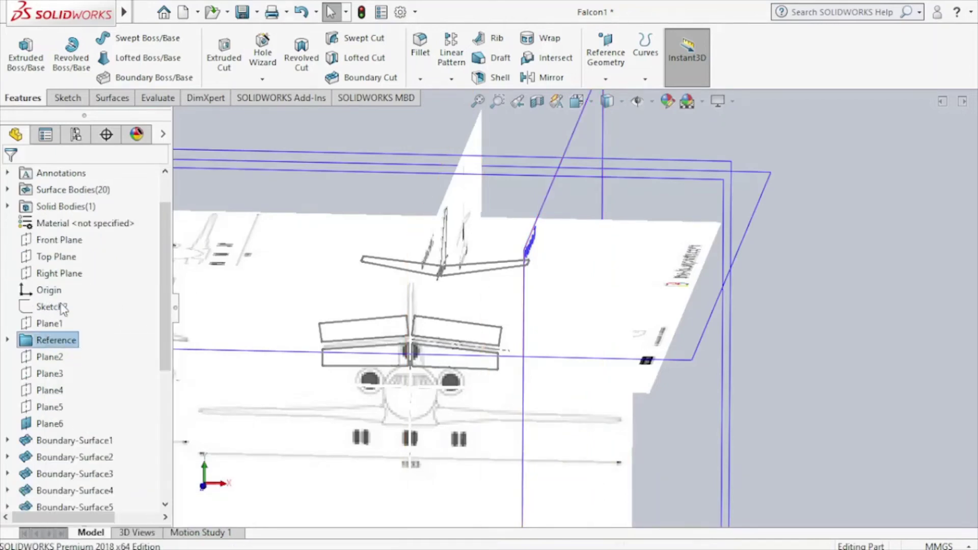
pyautogui.scroll(-5, 58, 449)
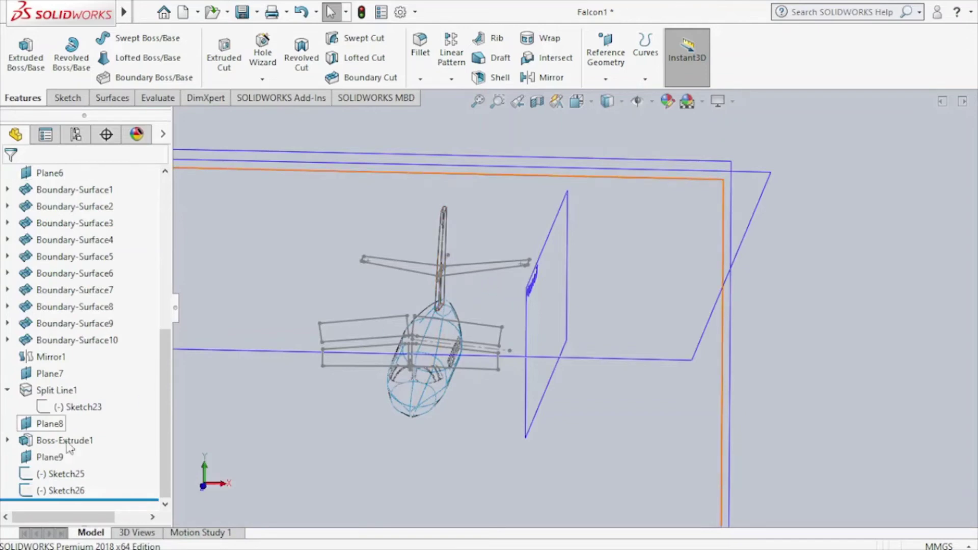
pyautogui.click(75, 479)
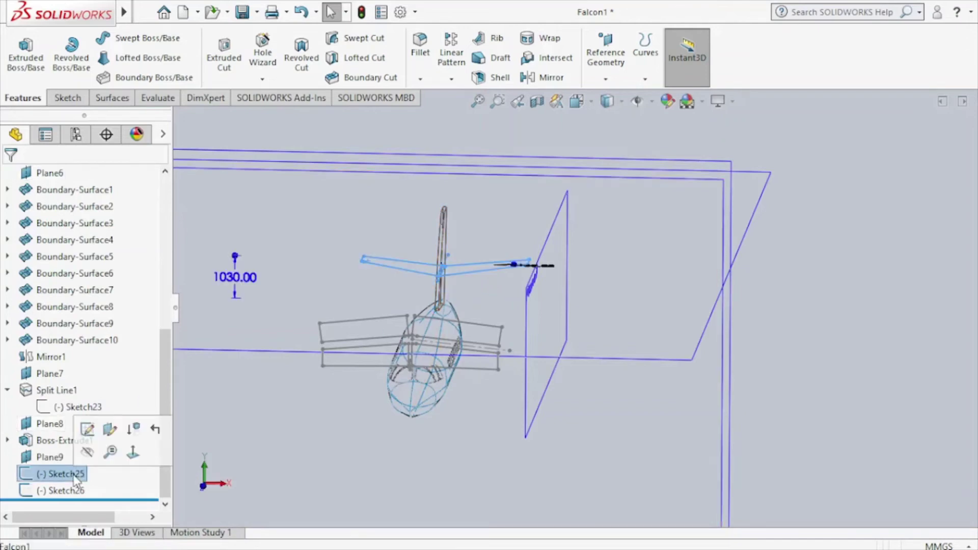
pyautogui.click(80, 431)
# Step: Extrude Sketch25 as a Mid Plane surface 622.00 mm deep
pyautogui.click(104, 100)
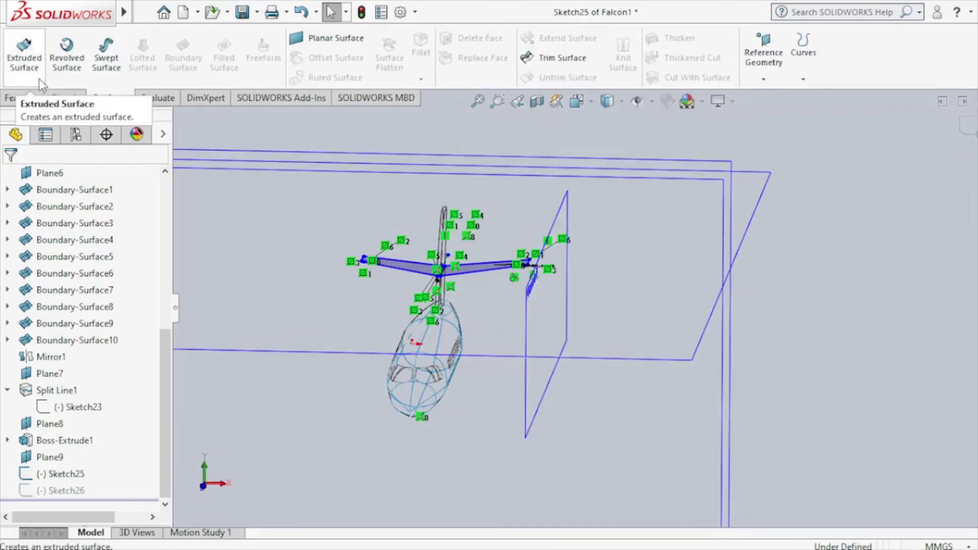
pyautogui.click(24, 56)
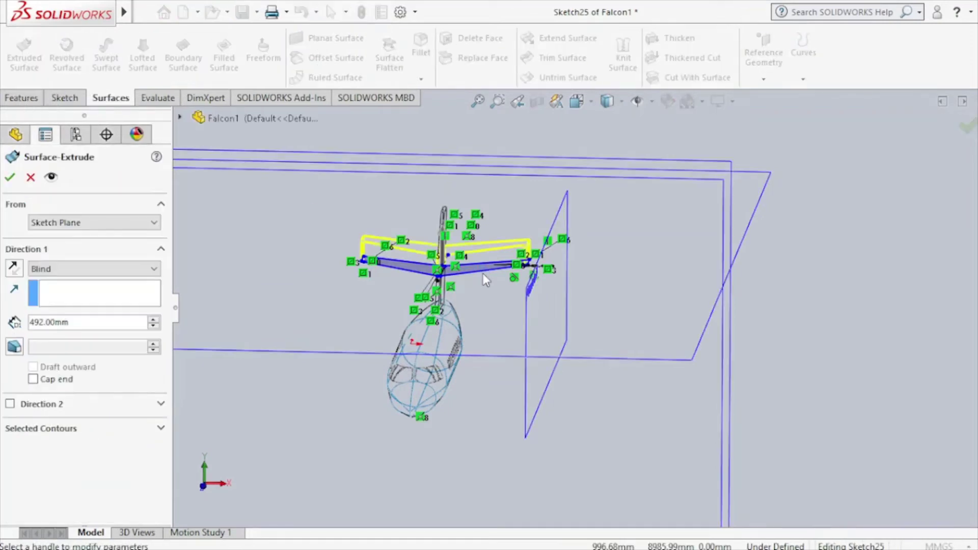
pyautogui.click(101, 269)
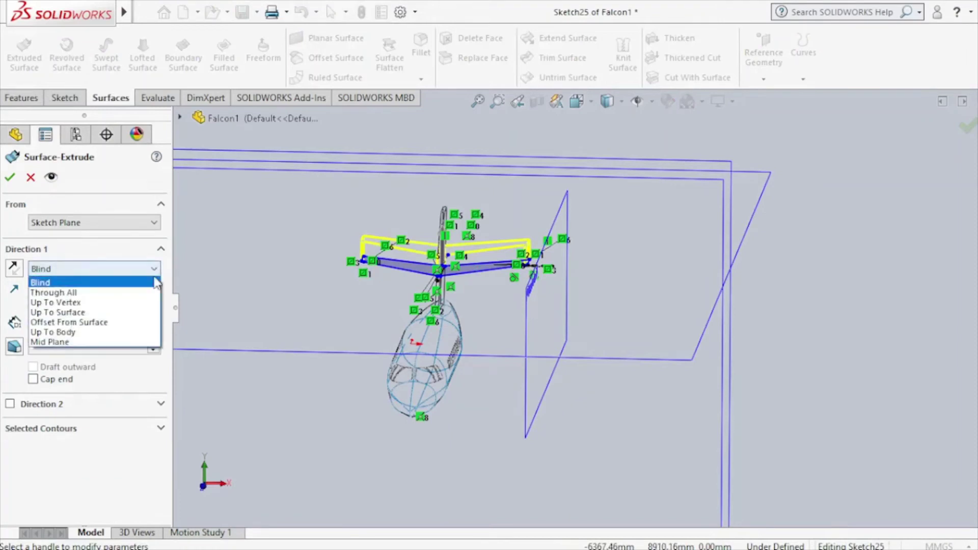
pyautogui.click(132, 343)
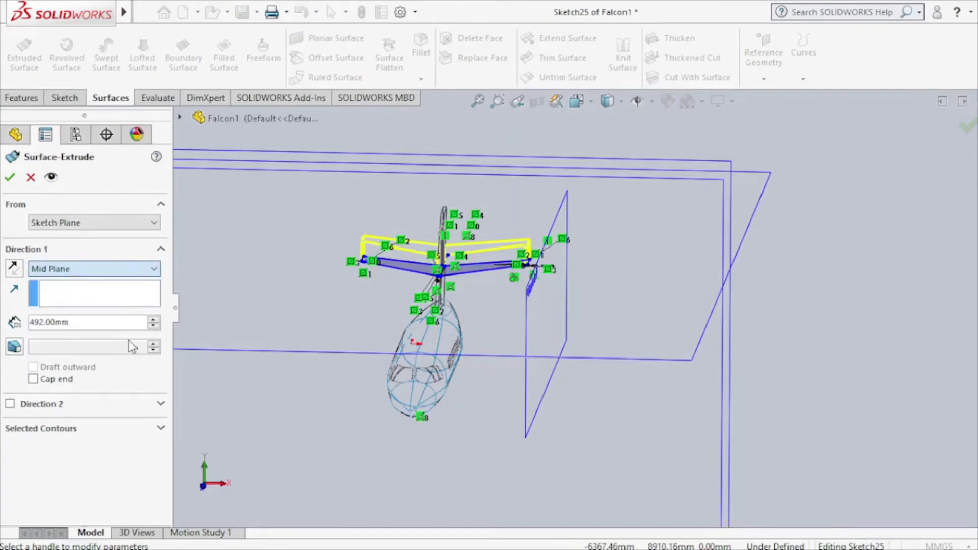
pyautogui.click(153, 321)
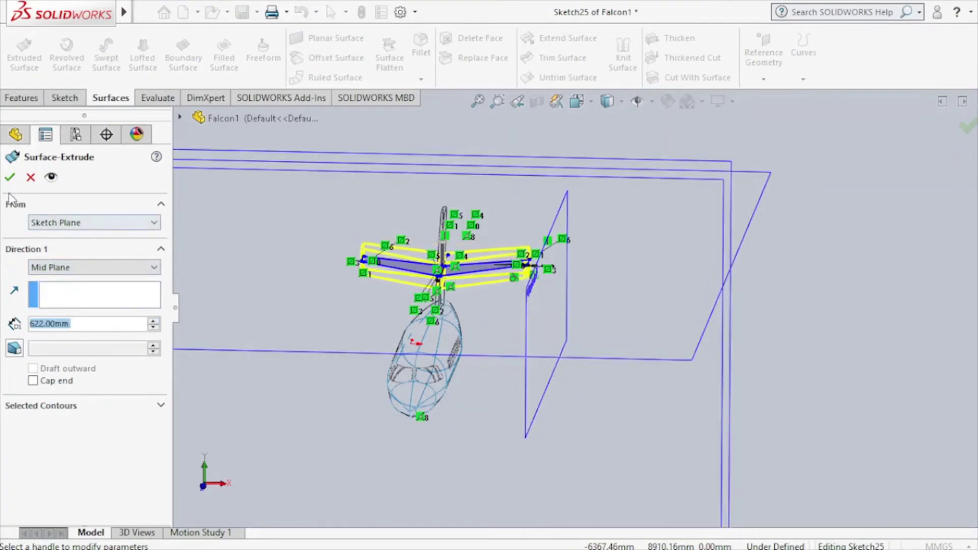
pyautogui.press('Return')
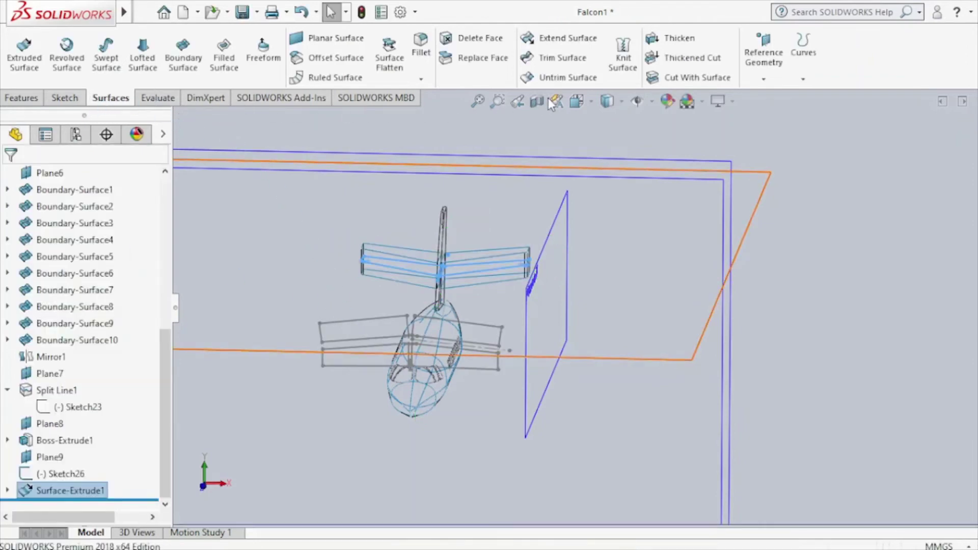
# Step: Show the model Shaded With Edges in Front view and cancel the Trim Surface command
pyautogui.click(560, 61)
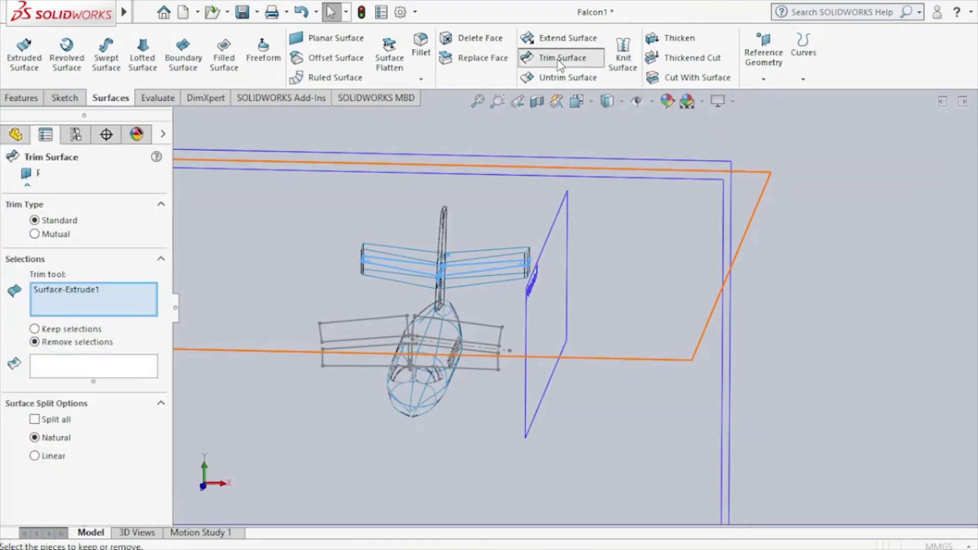
pyautogui.click(613, 101)
pyautogui.click(609, 121)
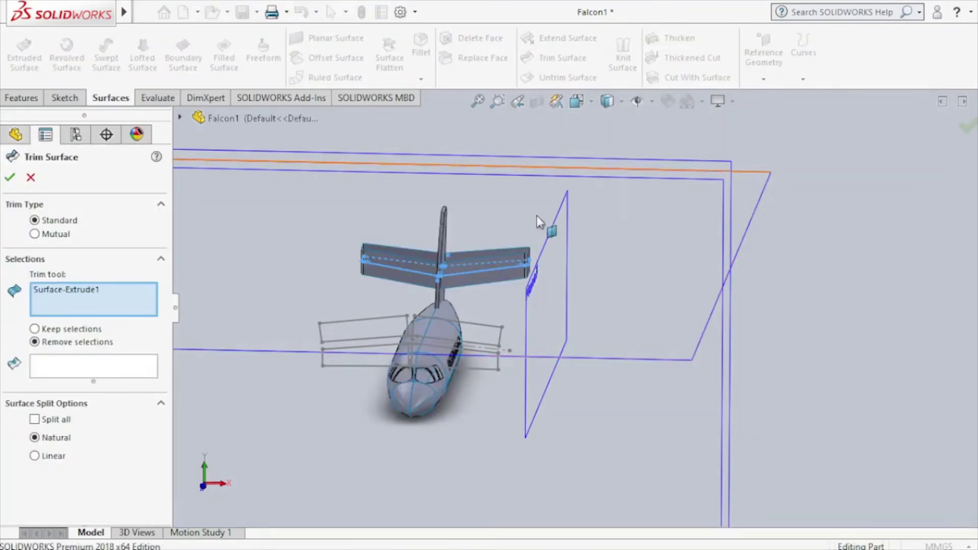
pyautogui.click(582, 132)
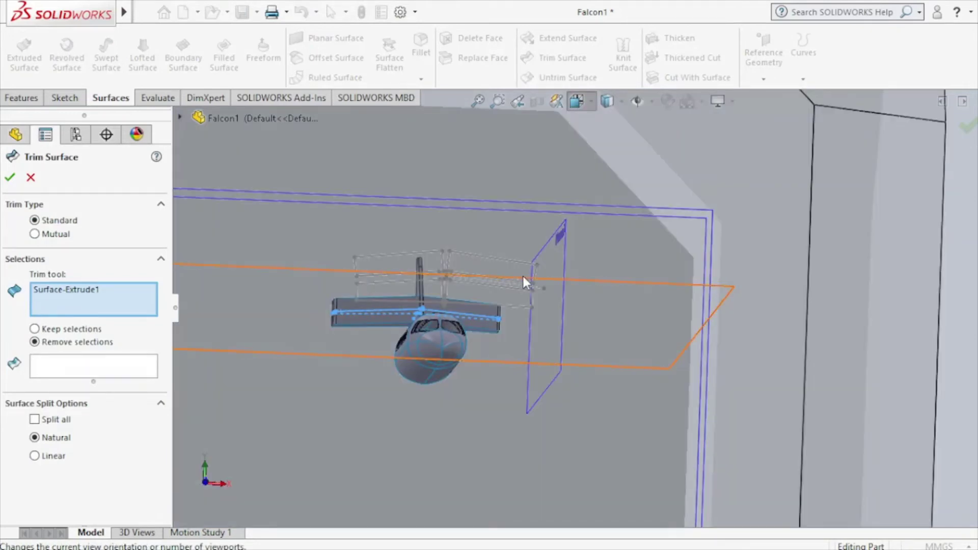
pyautogui.press('f')
pyautogui.hotkey('ctrl', '1')
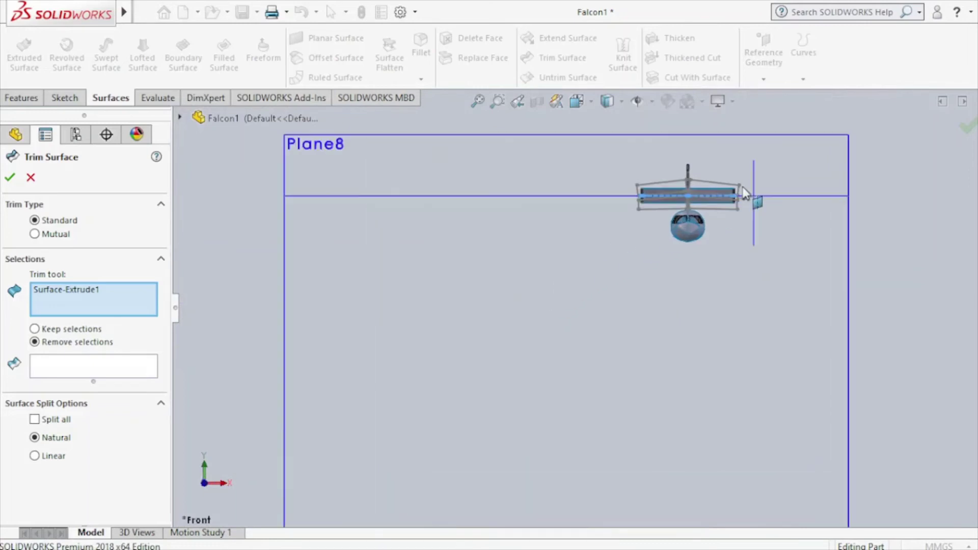
pyautogui.scroll(-3, 749, 193)
pyautogui.scroll(-3, 744, 189)
pyautogui.scroll(-2, 739, 185)
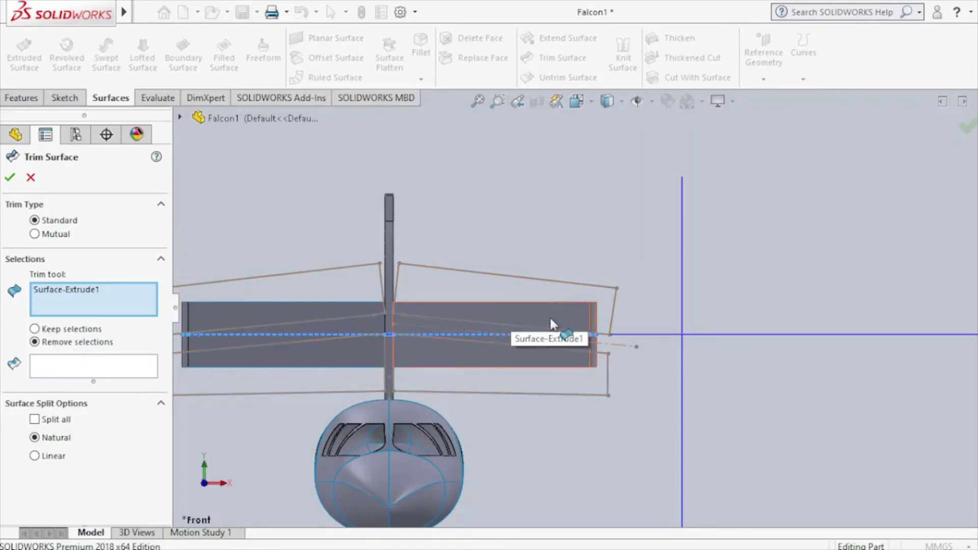
pyautogui.click(30, 178)
# Step: Box-select and delete the left-side wing outlines in Sketch26, then exit the sketch
pyautogui.click(442, 267)
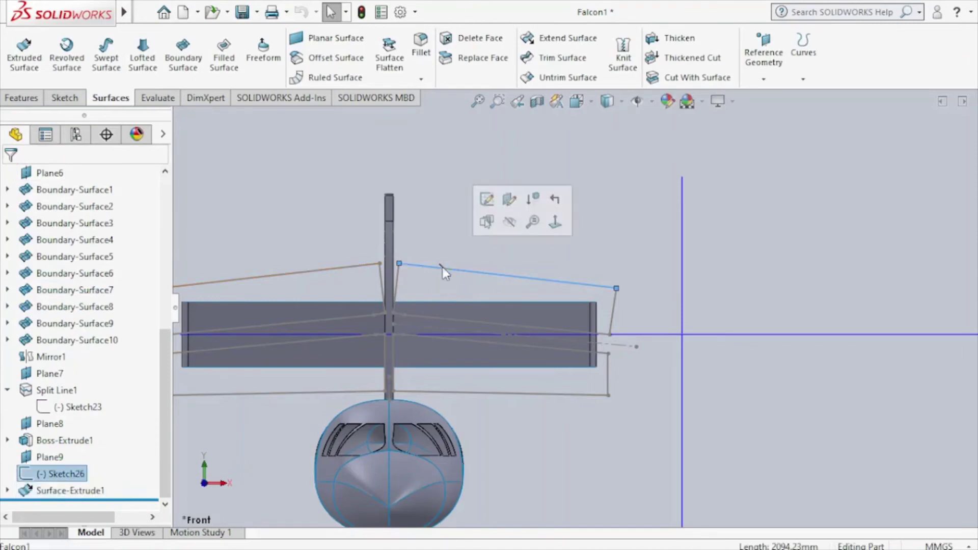
pyautogui.click(486, 200)
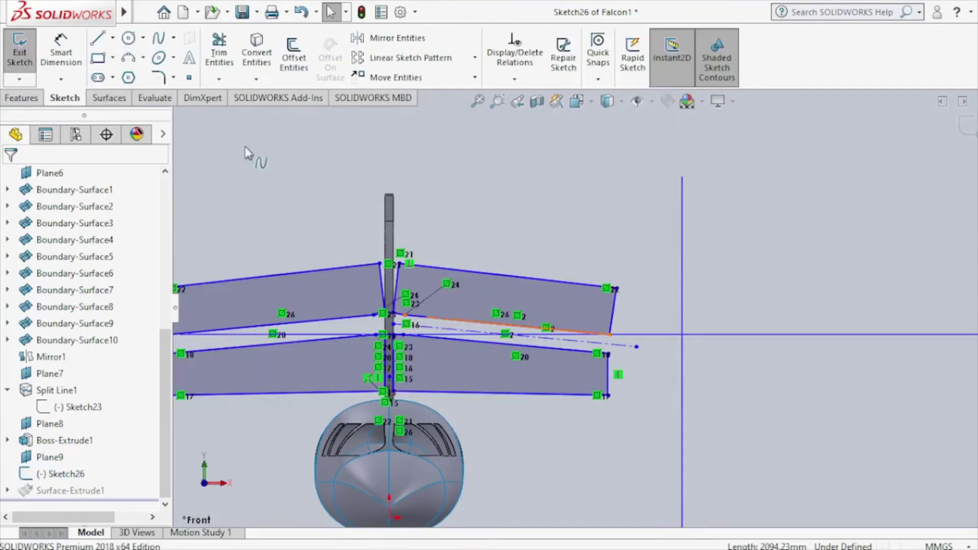
pyautogui.press('f')
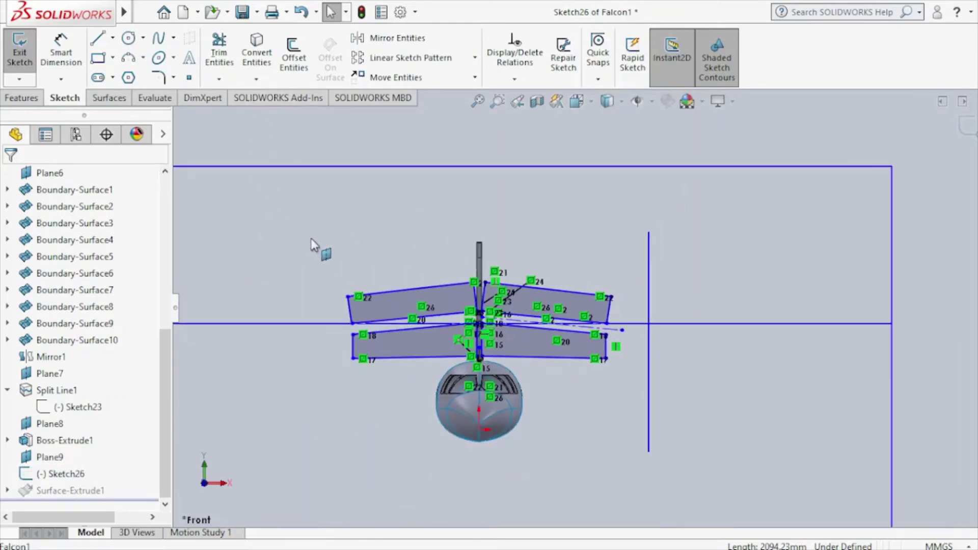
pyautogui.moveTo(304, 236); pyautogui.dragTo(478, 402)
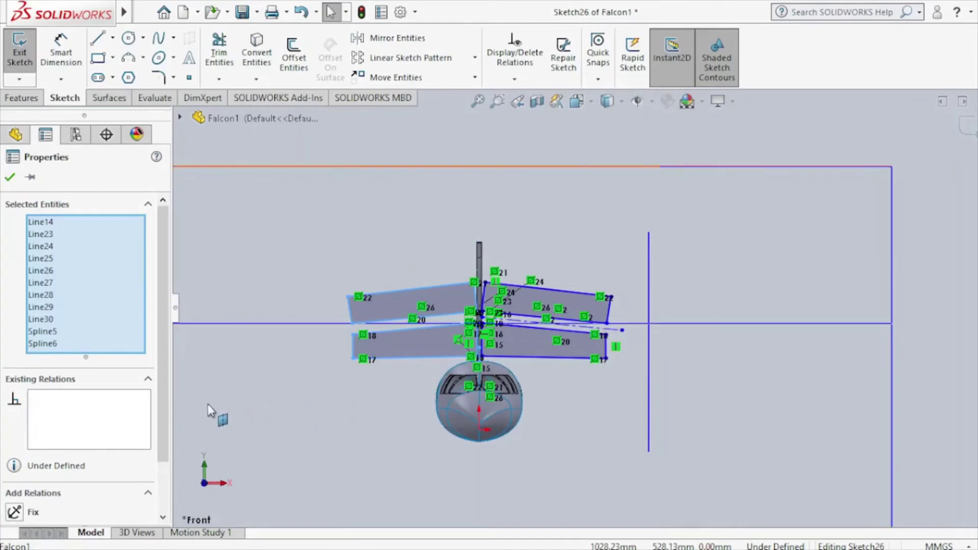
pyautogui.press('Delete')
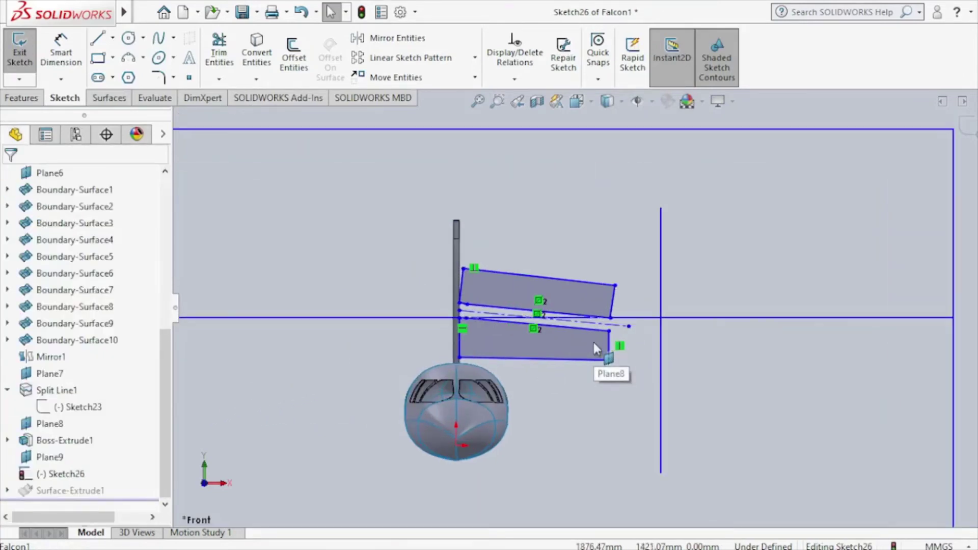
pyautogui.scroll(-4, 593, 344)
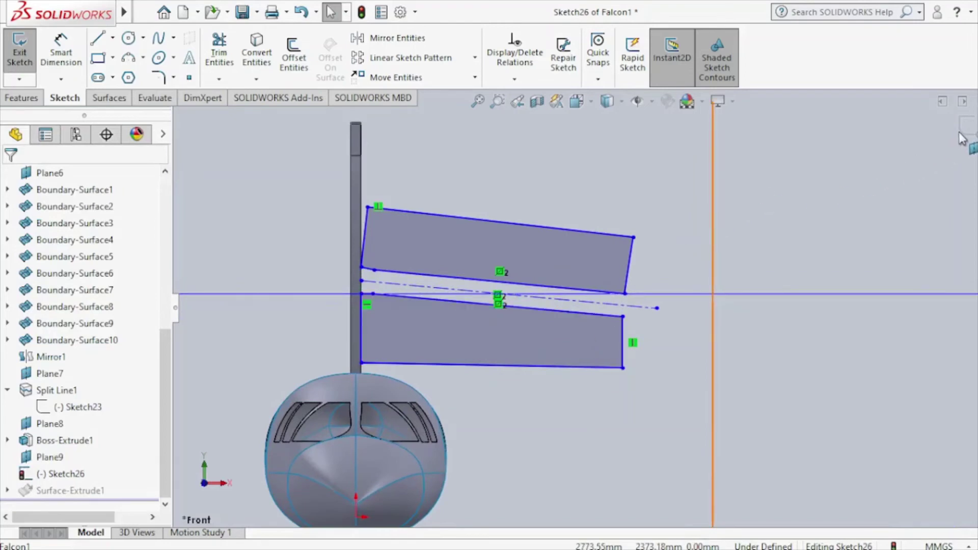
pyautogui.hotkey('ctrl', 'b')
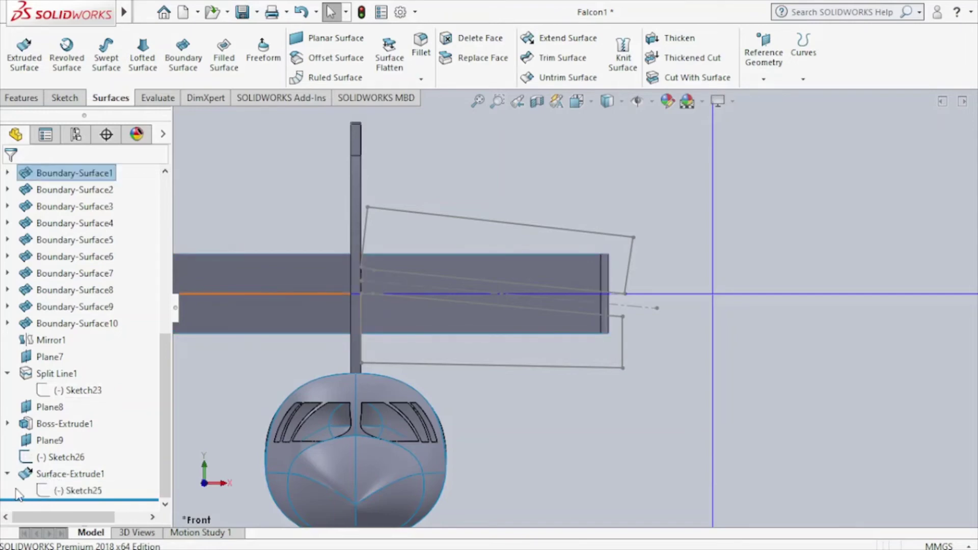
pyautogui.click(67, 493)
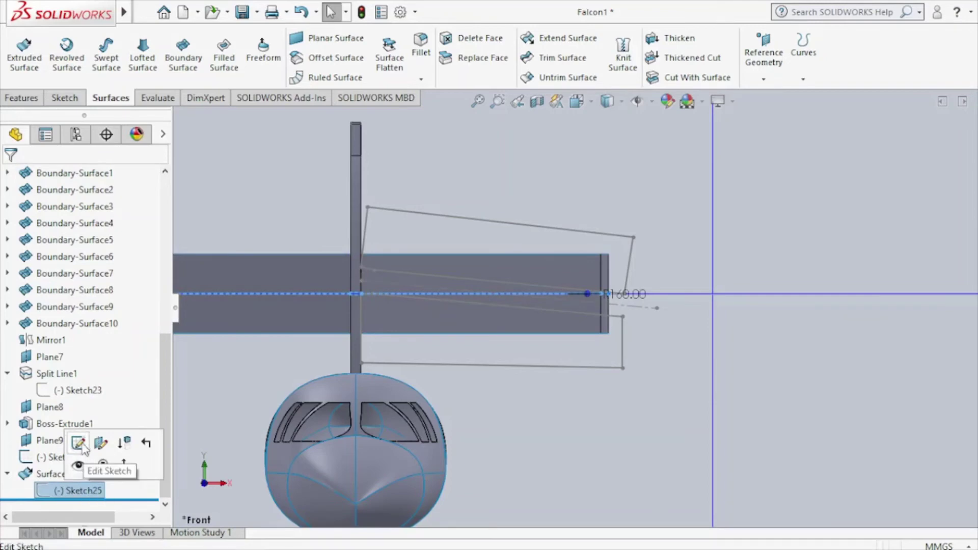
# Step: Delete Sketch25's left tail-wing outline so Surface-Extrude1 covers only the right side
pyautogui.click(99, 441)
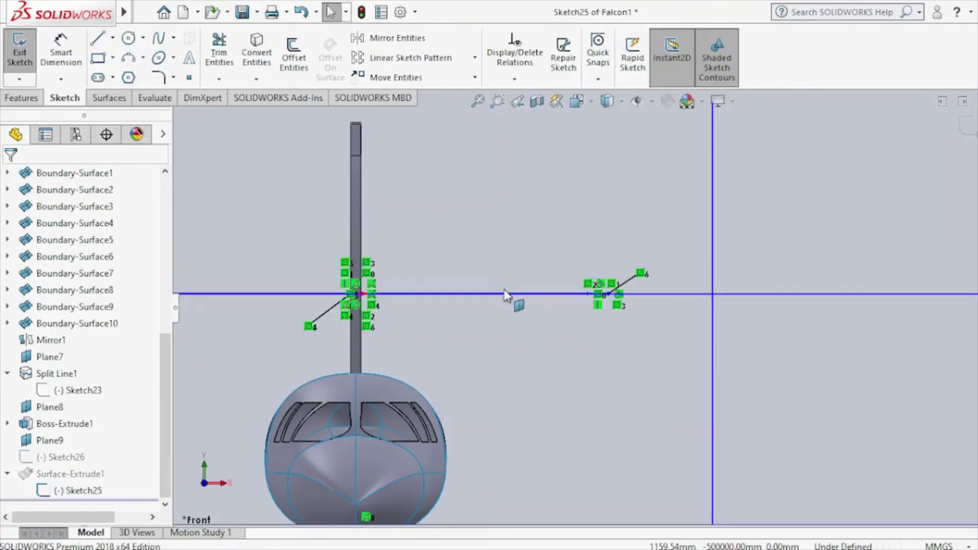
pyautogui.moveTo(507, 308)
pyautogui.mouseDown(button='middle')
pyautogui.moveTo(502, 319)
pyautogui.moveTo(494, 206)
pyautogui.mouseUp(button='middle')
pyautogui.scroll(-2, 493, 205)
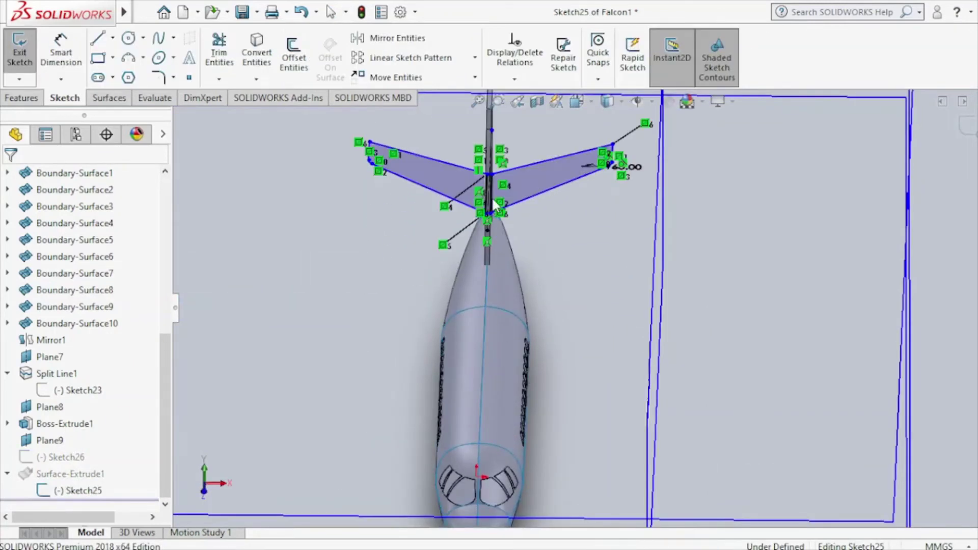
pyautogui.scroll(-2, 493, 205)
pyautogui.scroll(-2, 493, 206)
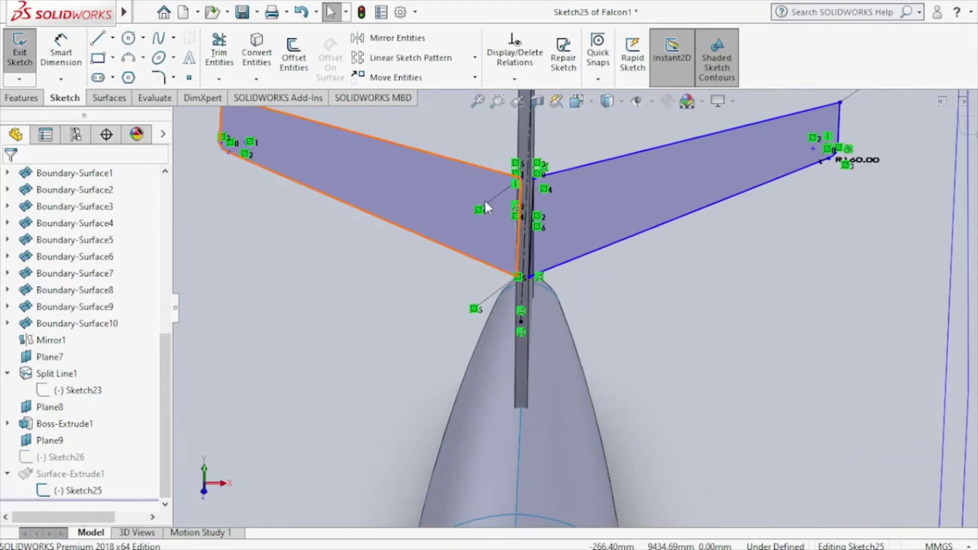
pyautogui.click(419, 202)
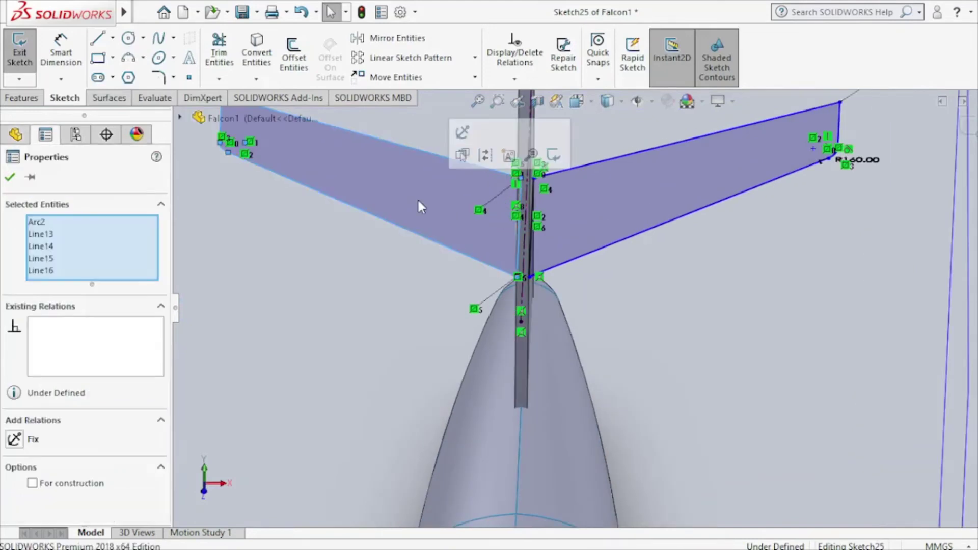
pyautogui.press('Delete')
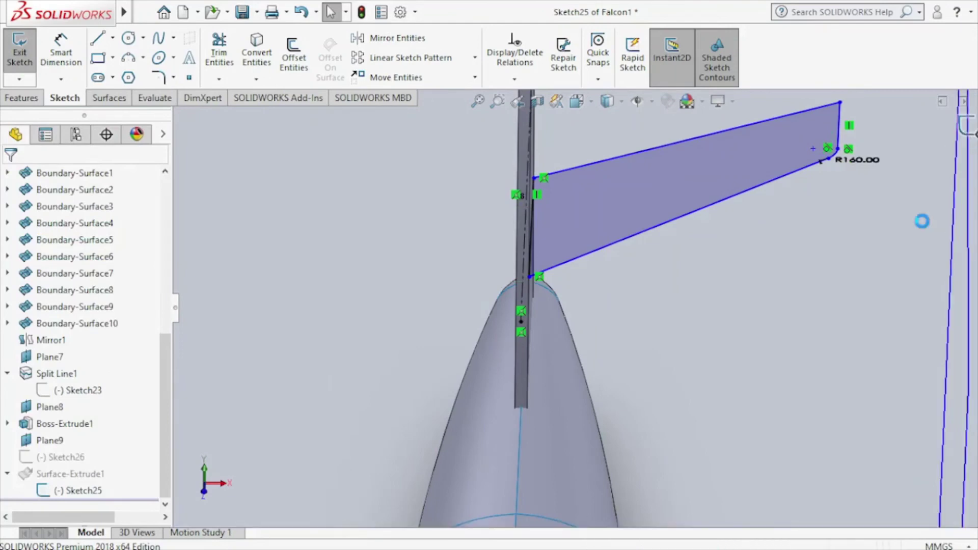
pyautogui.hotkey('ctrl', 'b')
pyautogui.press('f')
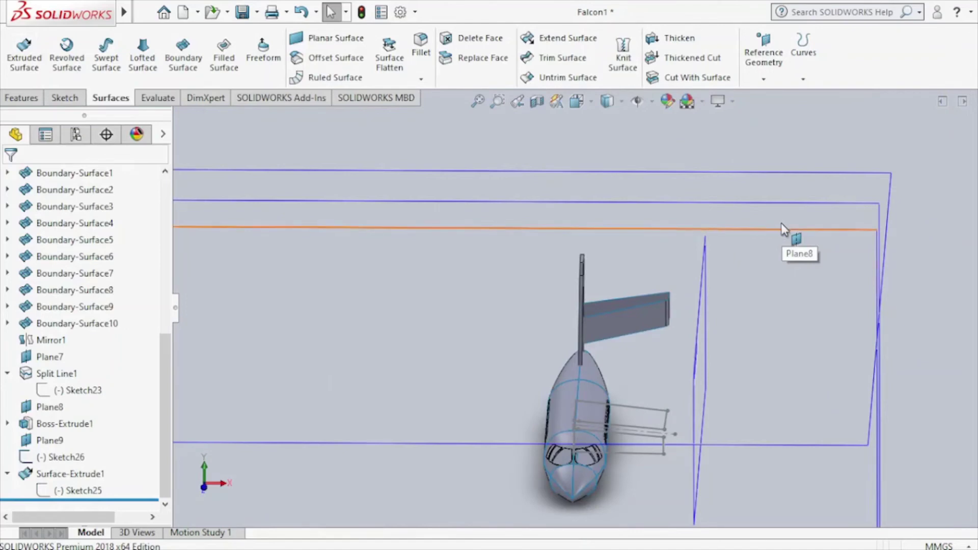
# Step: Return to the front view, zoom in on the tail, and edit the stabilizer sketch Sketch26
pyautogui.hotkey('ctrl', '1')
pyautogui.hotkey('ctrl', '7')
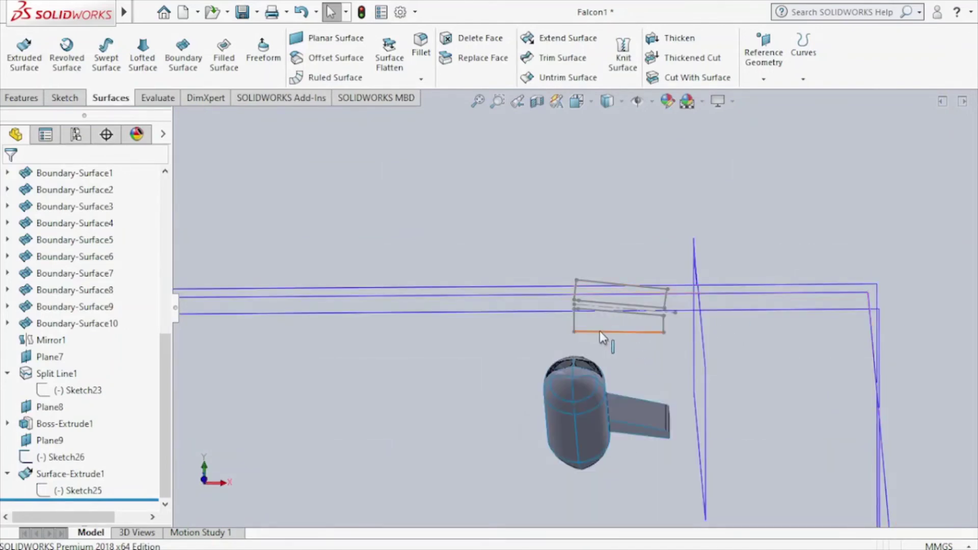
pyautogui.click(577, 102)
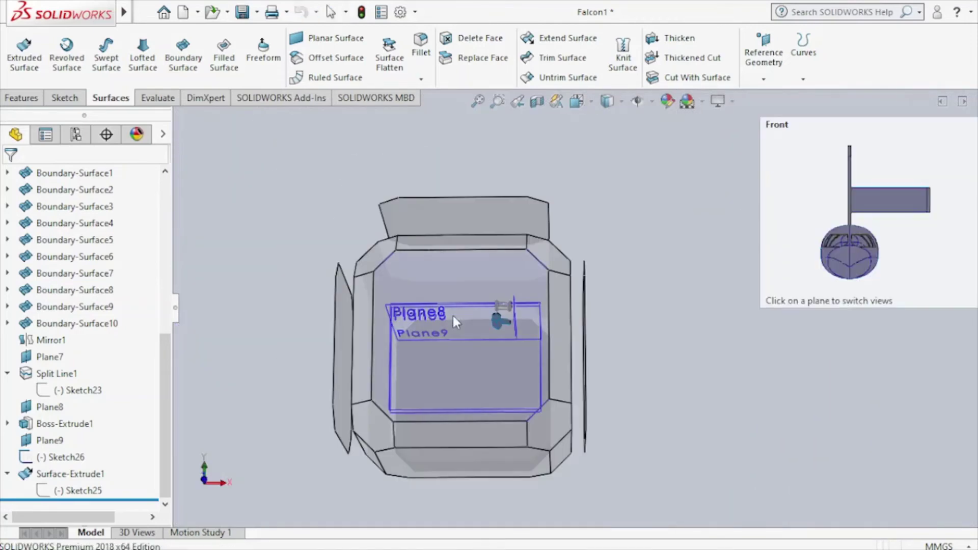
pyautogui.click(453, 314)
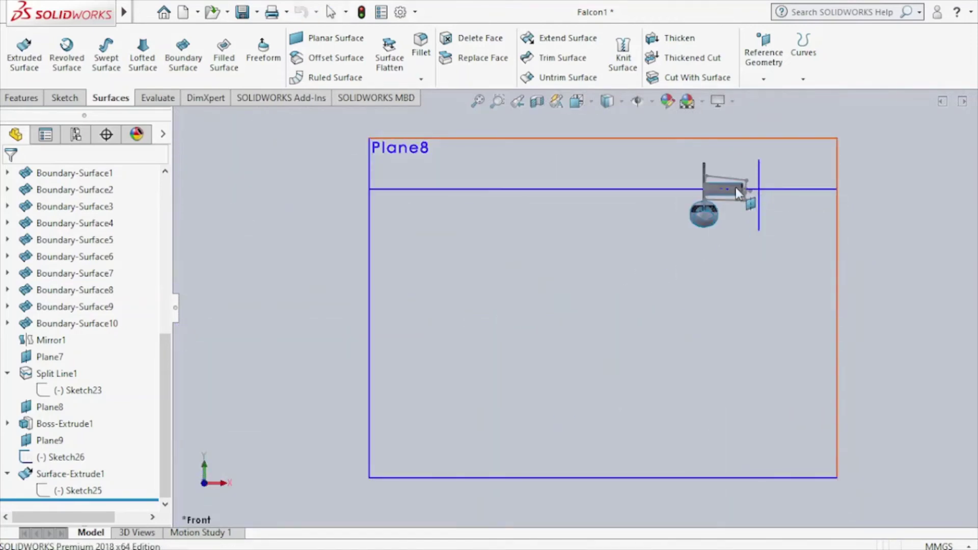
pyautogui.scroll(-3, 736, 191)
pyautogui.scroll(-3, 720, 209)
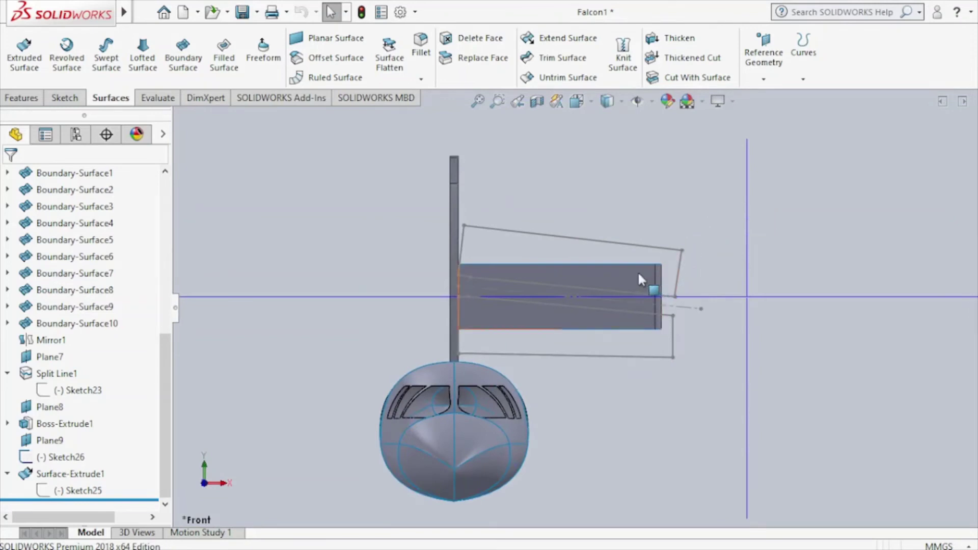
pyautogui.click(588, 243)
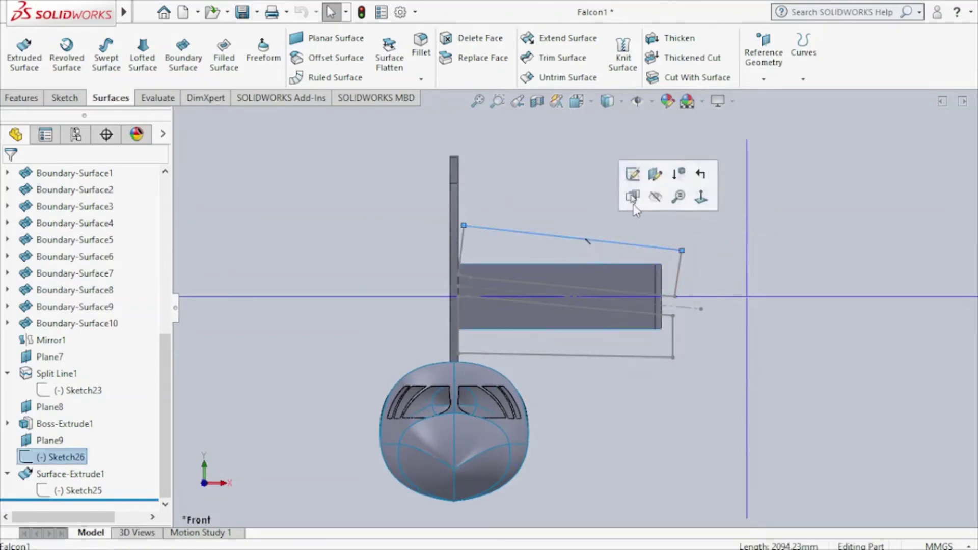
pyautogui.click(632, 173)
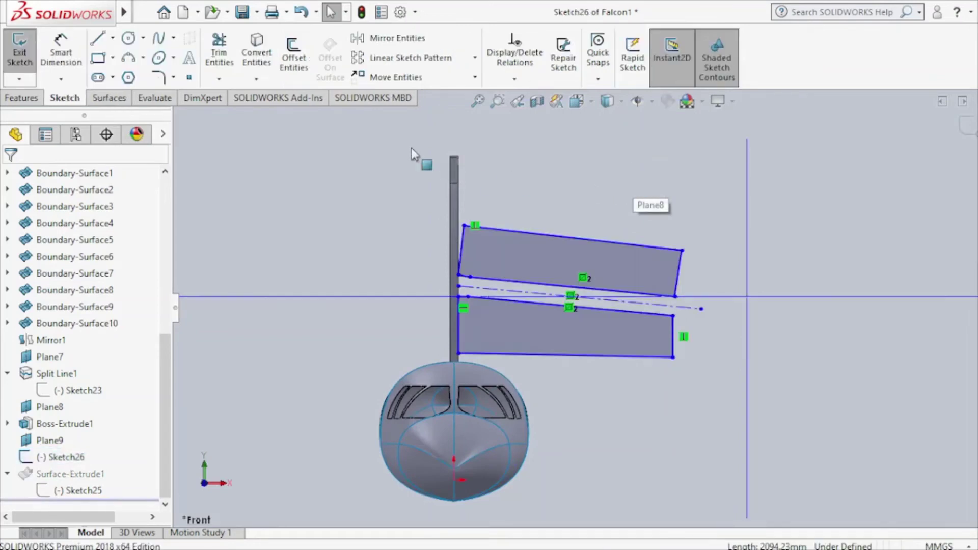
# Step: Power-trim the root edges, short verticals and bottom lines, leaving two tapered lines beside the centerline
pyautogui.click(219, 54)
pyautogui.moveTo(450, 248); pyautogui.dragTo(626, 264)
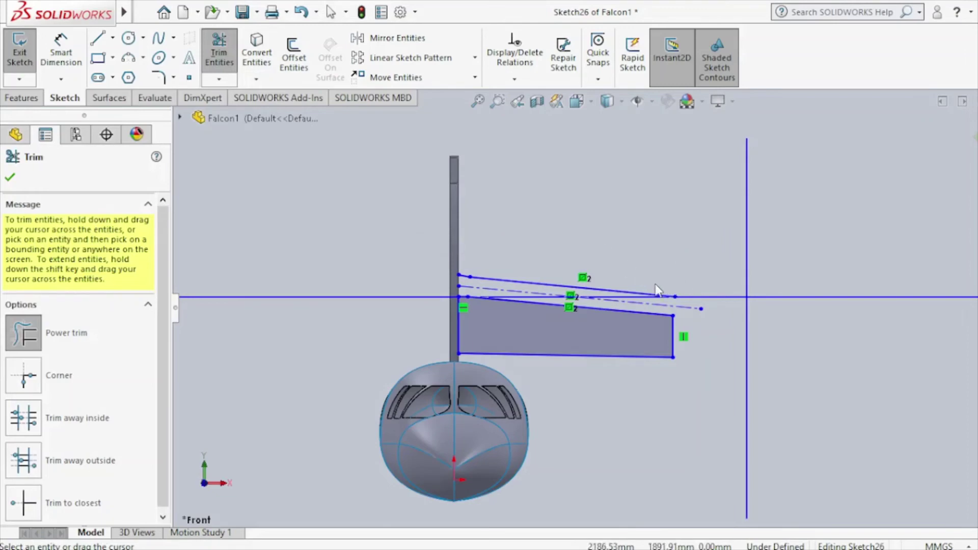
pyautogui.scroll(-5, 423, 280)
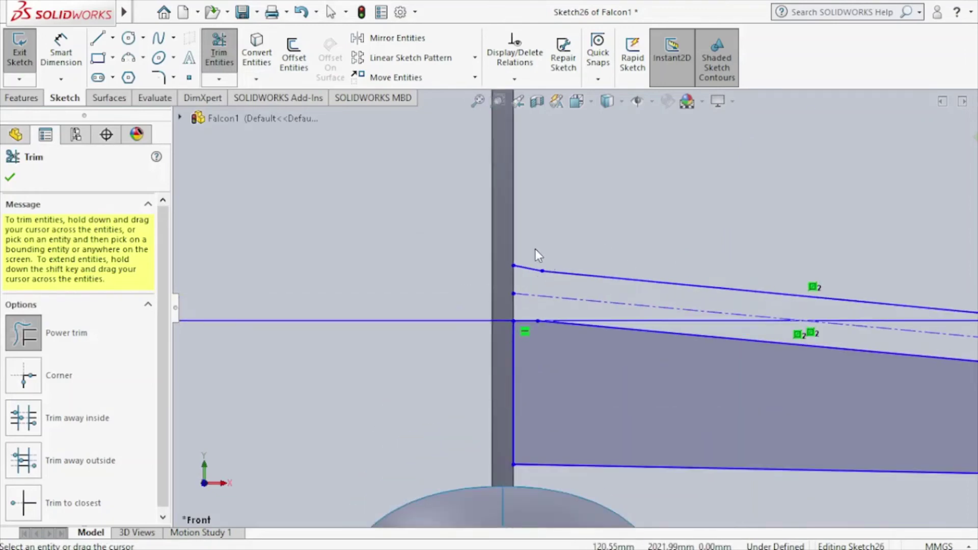
pyautogui.scroll(-5, 568, 336)
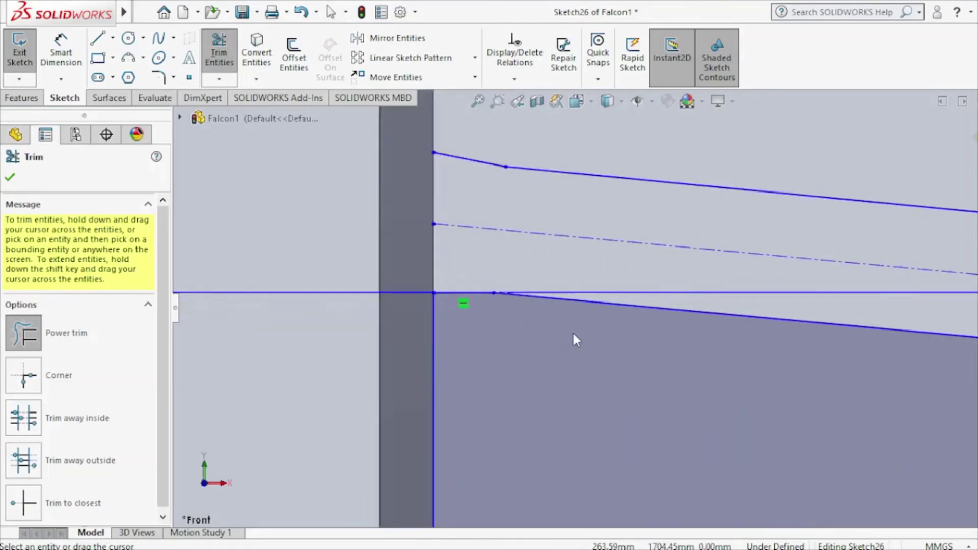
pyautogui.scroll(-1, 575, 341)
pyautogui.moveTo(437, 255); pyautogui.dragTo(457, 322)
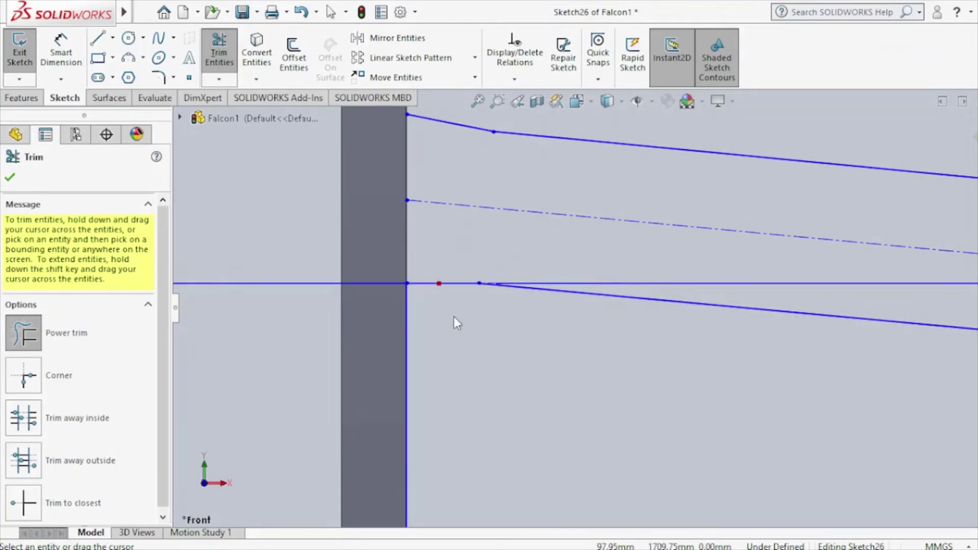
pyautogui.moveTo(382, 295); pyautogui.dragTo(386, 310)
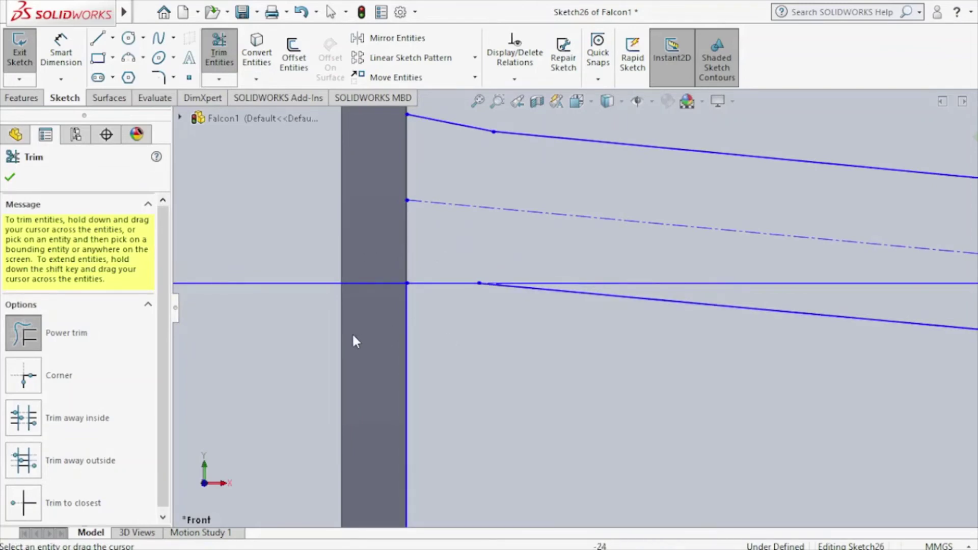
pyautogui.moveTo(406, 351); pyautogui.dragTo(468, 353)
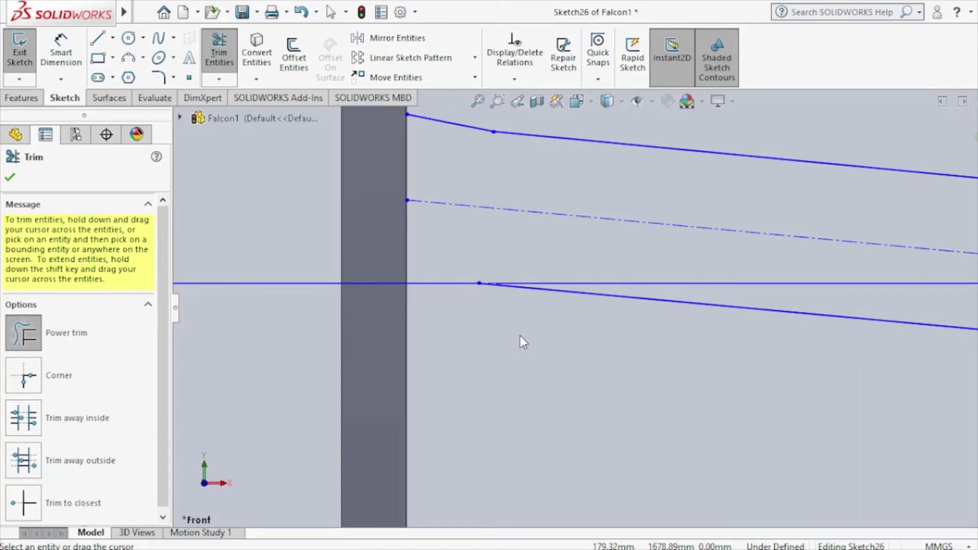
pyautogui.scroll(3, 622, 307)
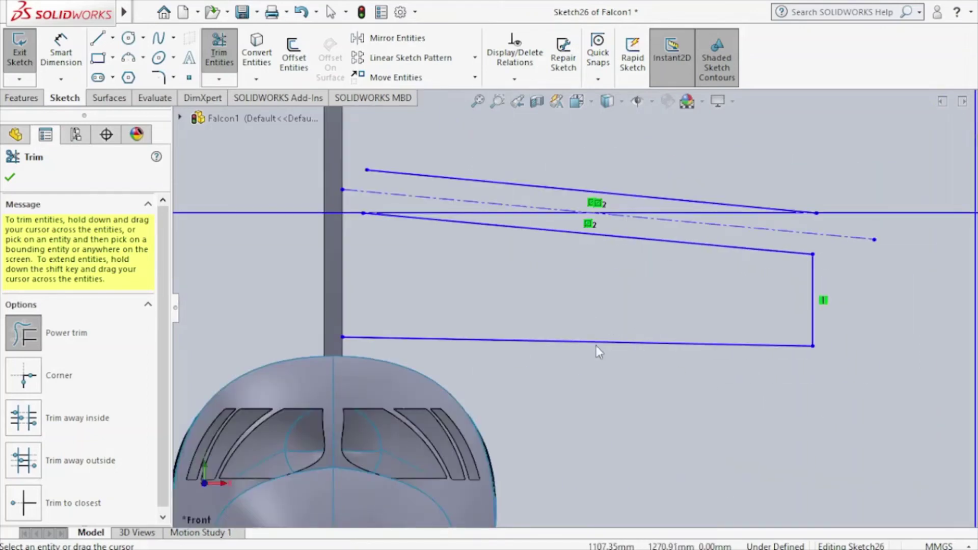
pyautogui.moveTo(595, 338); pyautogui.dragTo(635, 373)
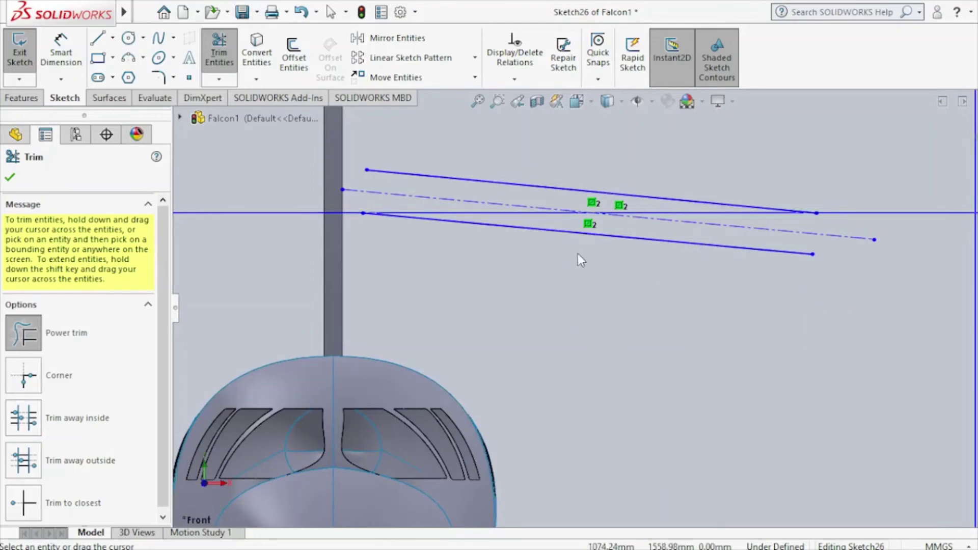
pyautogui.click(12, 177)
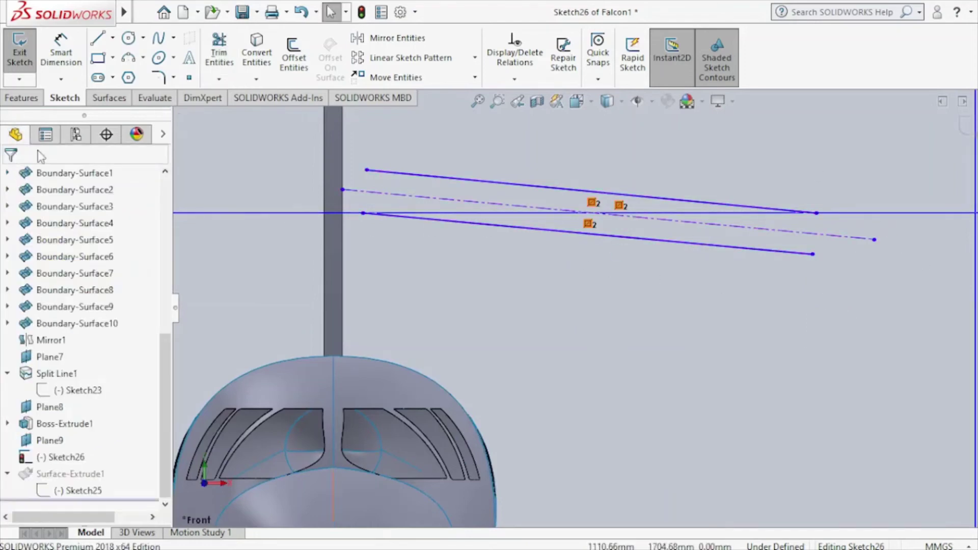
# Step: Round the stabilizer tip with a 3-point arc joining the upper and lower edge tips
pyautogui.click(124, 60)
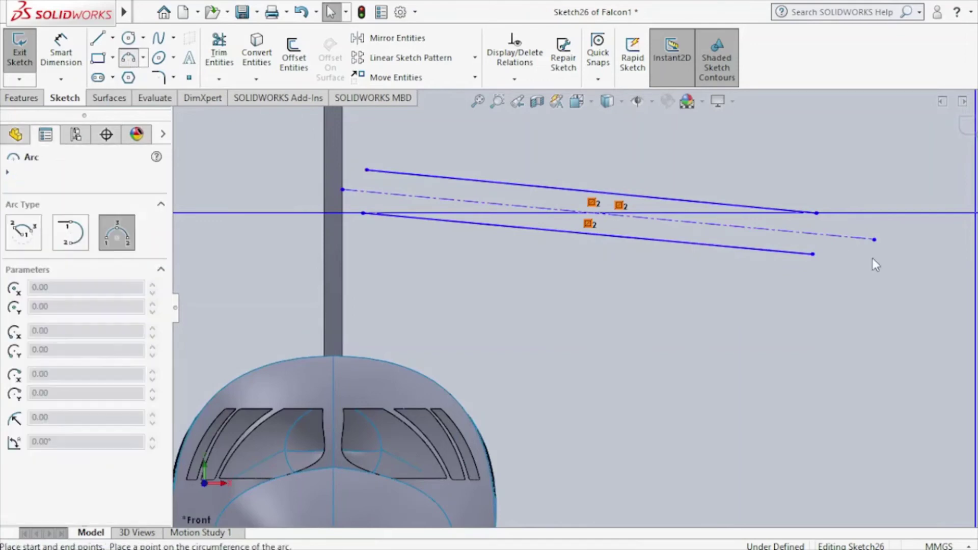
pyautogui.click(815, 213)
pyautogui.click(812, 254)
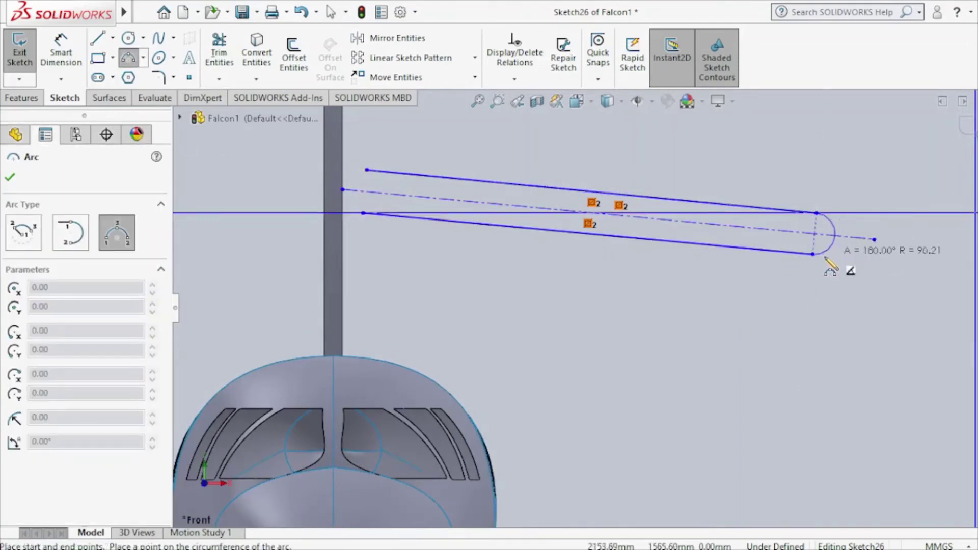
pyautogui.click(828, 261)
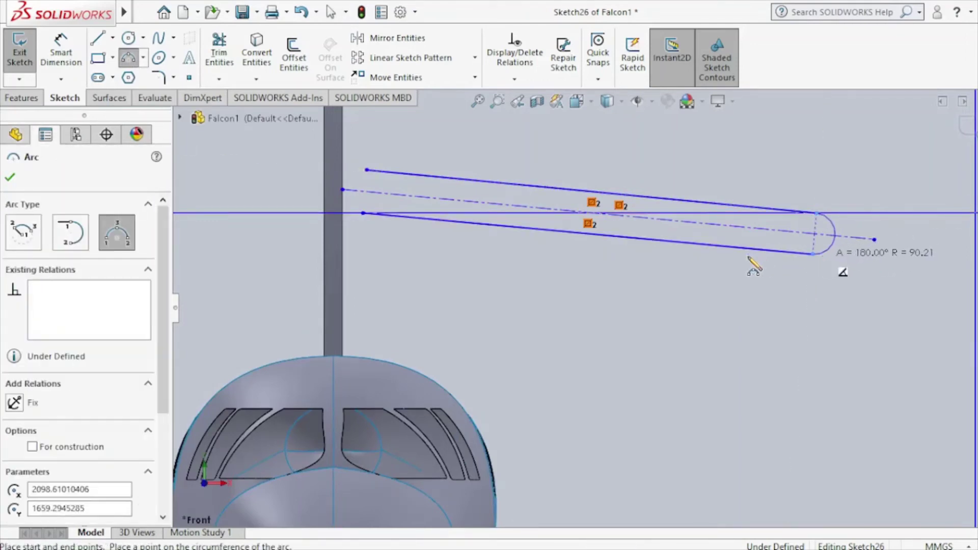
pyautogui.click(12, 180)
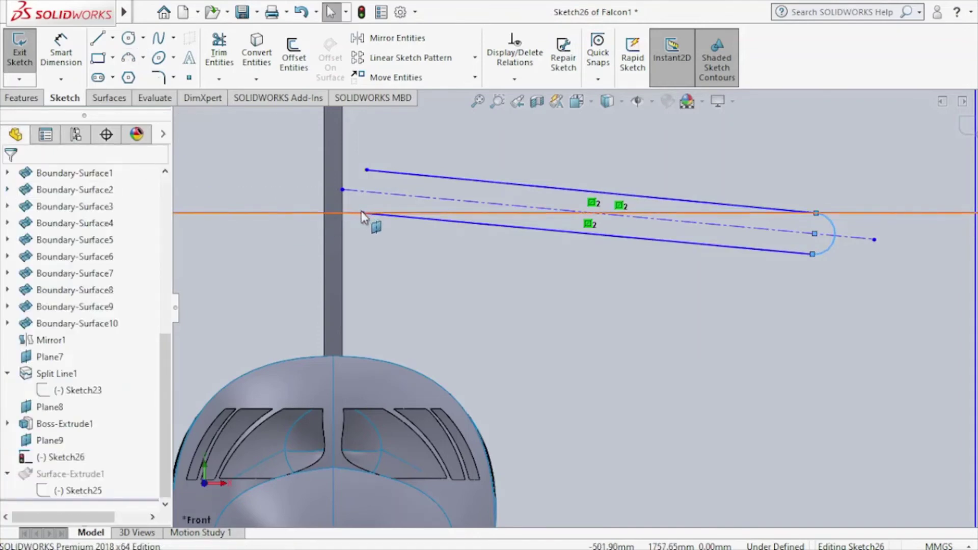
# Step: Delete the Symmetric2 relation from the lower tapered edge
pyautogui.click(487, 225)
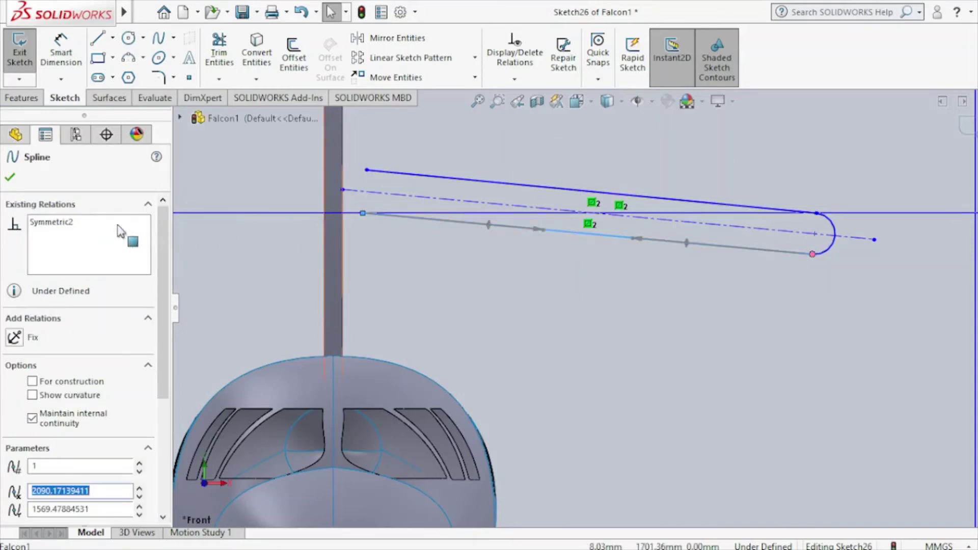
pyautogui.rightClick(114, 225)
pyautogui.click(136, 234)
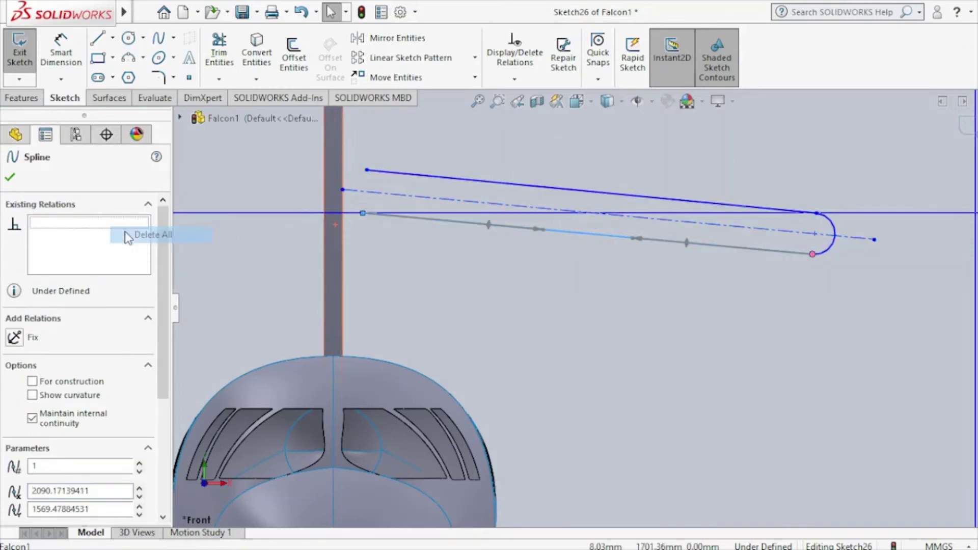
pyautogui.click(10, 179)
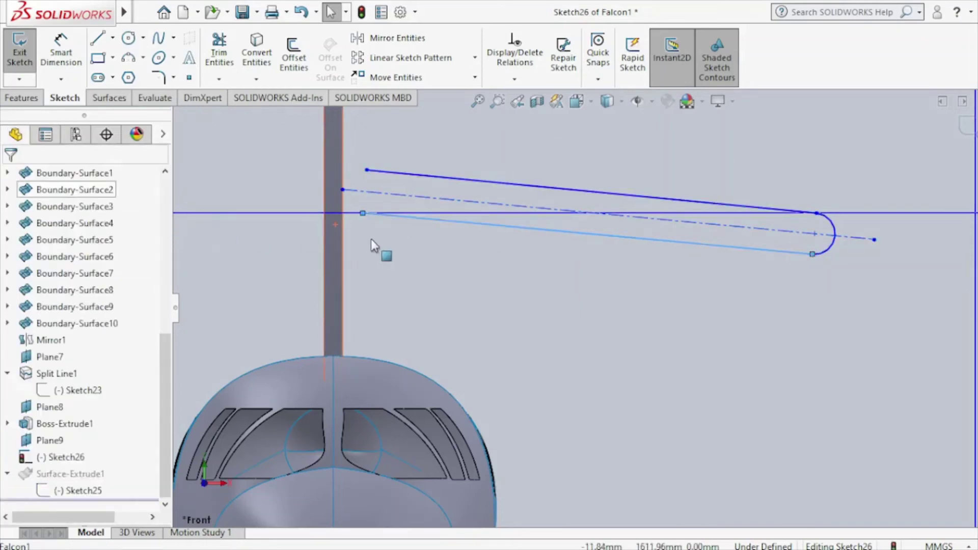
# Step: Drag the lower and upper edges' root endpoints onto the fuselage centerline
pyautogui.click(362, 213)
pyautogui.moveTo(346, 215); pyautogui.dragTo(333, 213)
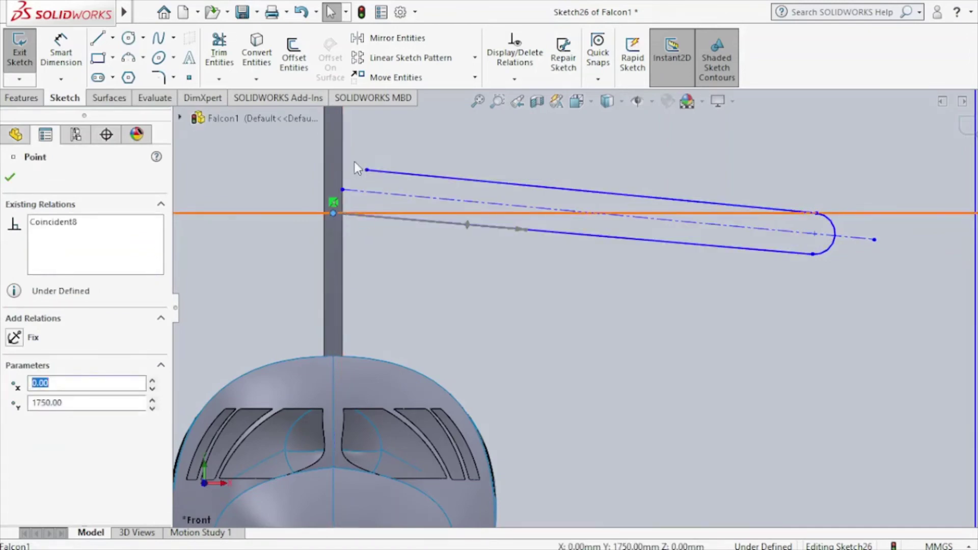
pyautogui.press('Escape')
pyautogui.moveTo(366, 170); pyautogui.dragTo(333, 170)
# Step: Draw a vertical root line joining both edge ends to close the profile
pyautogui.click(98, 38)
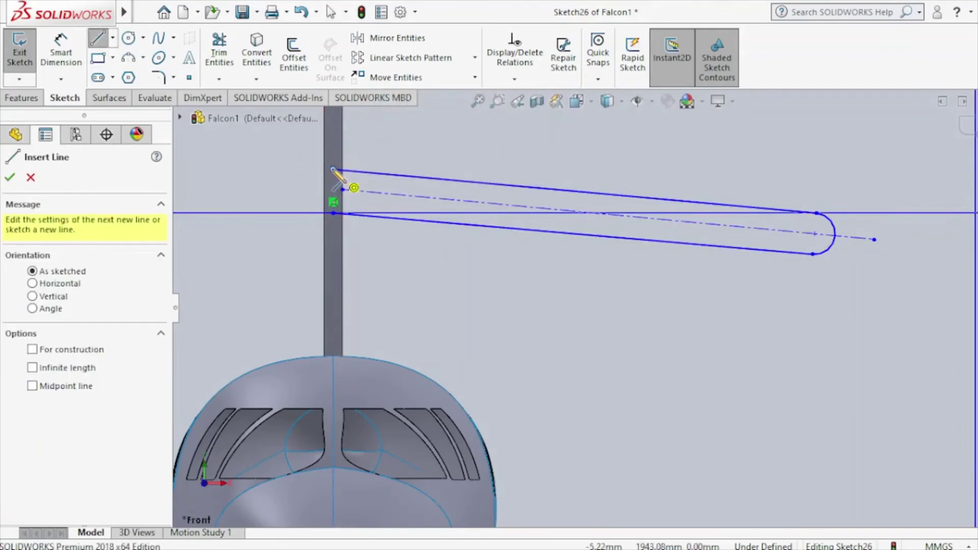
pyautogui.moveTo(334, 169); pyautogui.dragTo(333, 213)
pyautogui.rightClick(417, 271)
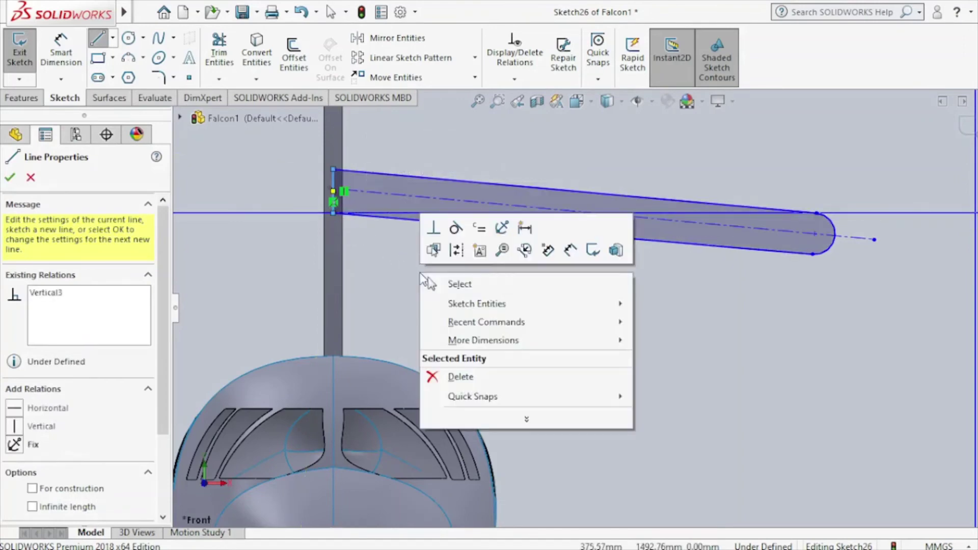
pyautogui.click(446, 283)
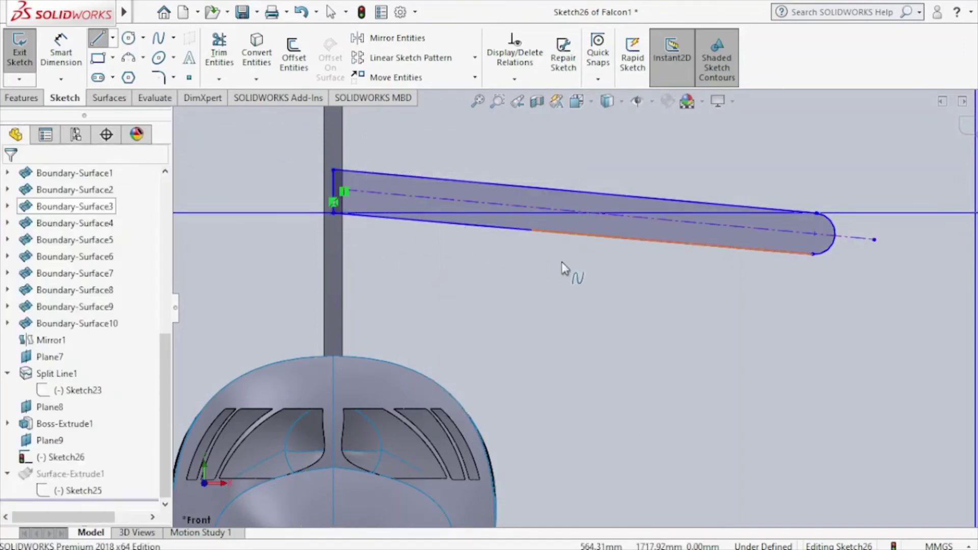
pyautogui.scroll(1, 564, 271)
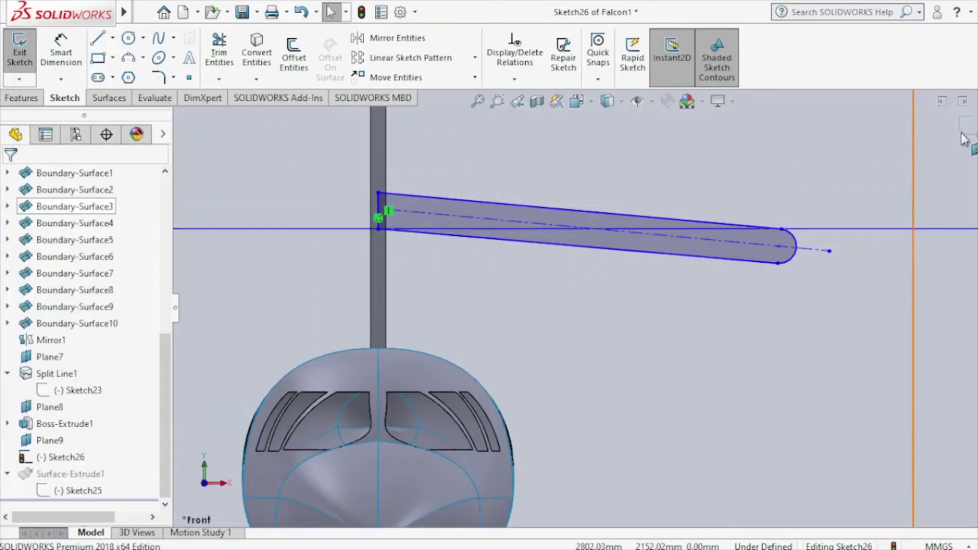
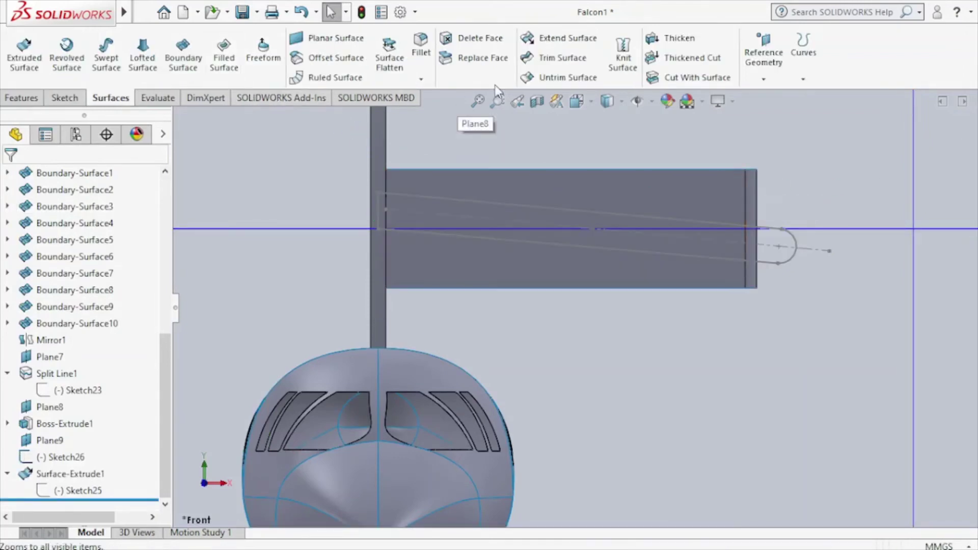
# Step: Trim the extruded tail surface with Sketch26, keeping only the slanted stabilizer strip inside it
pyautogui.click(555, 58)
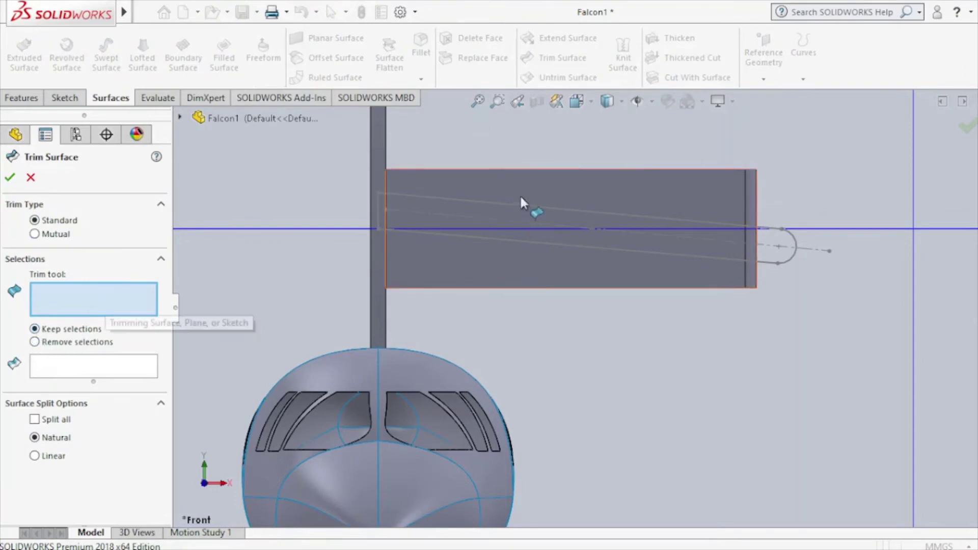
pyautogui.click(767, 263)
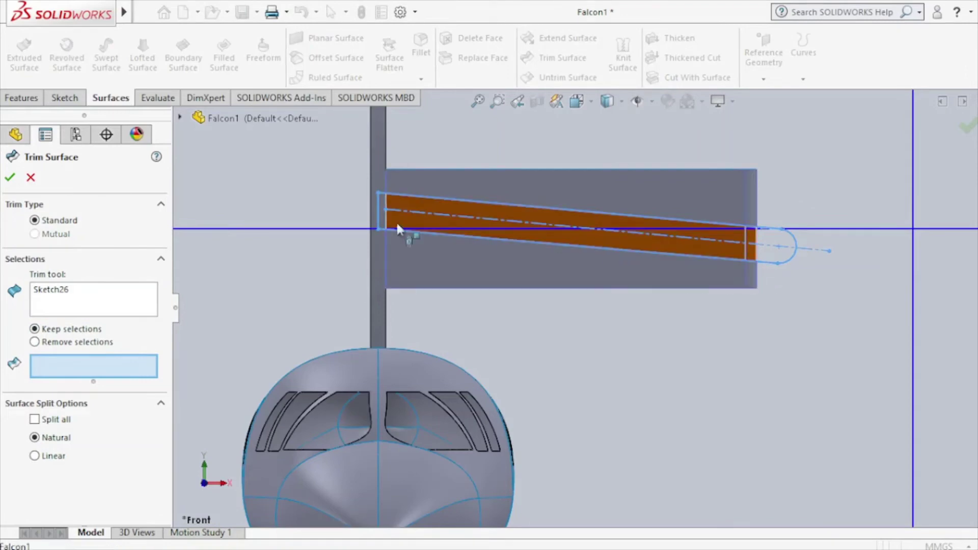
pyautogui.click(603, 241)
pyautogui.click(13, 181)
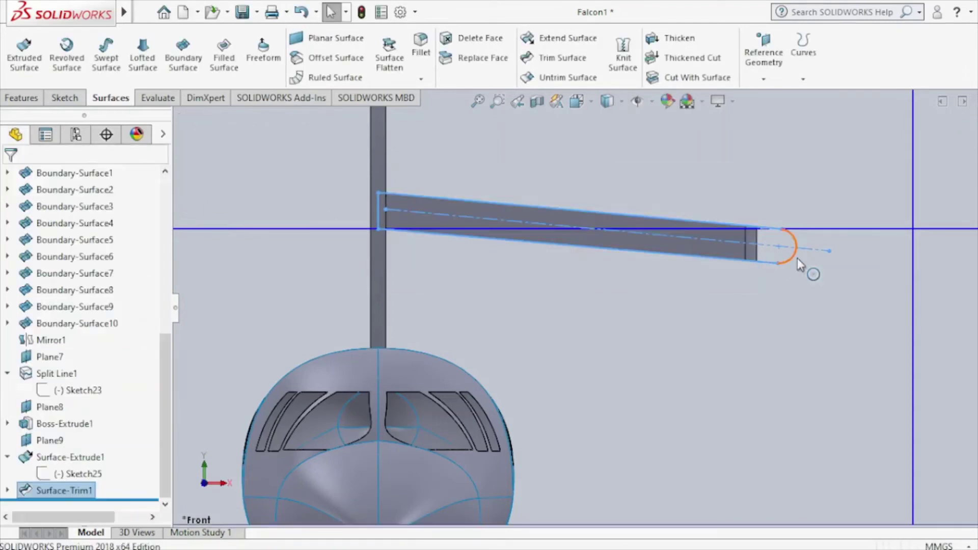
# Step: Turn the aircraft to an isometric view and select Sketch26 under Surface-Trim1
pyautogui.press('z')
pyautogui.click(777, 309)
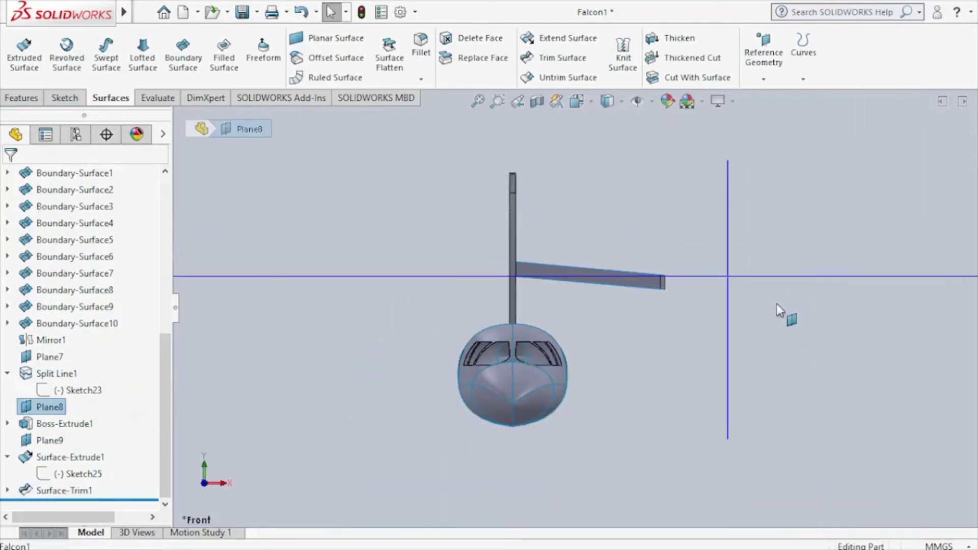
pyautogui.scroll(-3, 779, 311)
pyautogui.moveTo(727, 316)
pyautogui.mouseDown(button='middle')
pyautogui.moveTo(648, 302)
pyautogui.moveTo(620, 310)
pyautogui.moveTo(586, 291)
pyautogui.moveTo(506, 300)
pyautogui.moveTo(447, 273)
pyautogui.moveTo(552, 255)
pyautogui.moveTo(569, 298)
pyautogui.moveTo(737, 333)
pyautogui.mouseUp(button='middle')
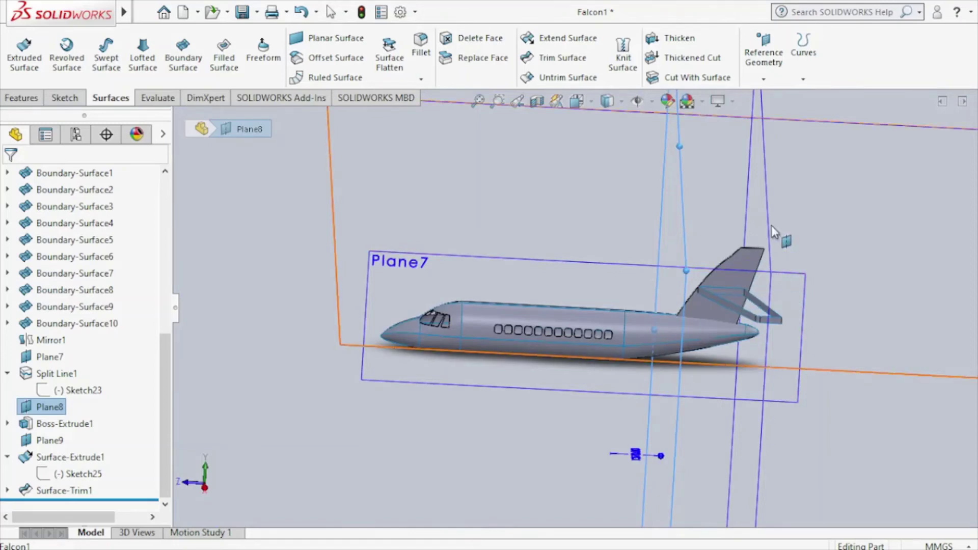
pyautogui.hotkey('ctrl', '7')
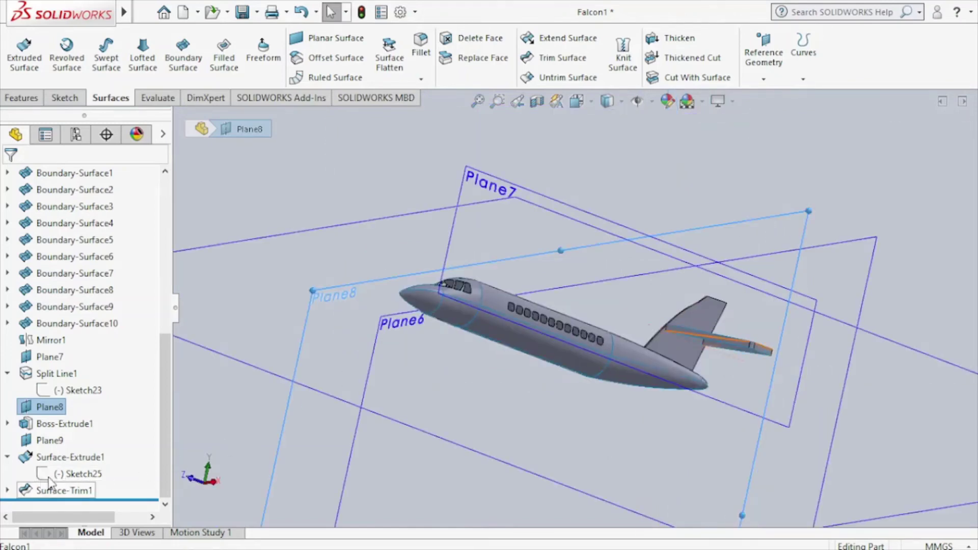
pyautogui.click(15, 488)
pyautogui.click(77, 490)
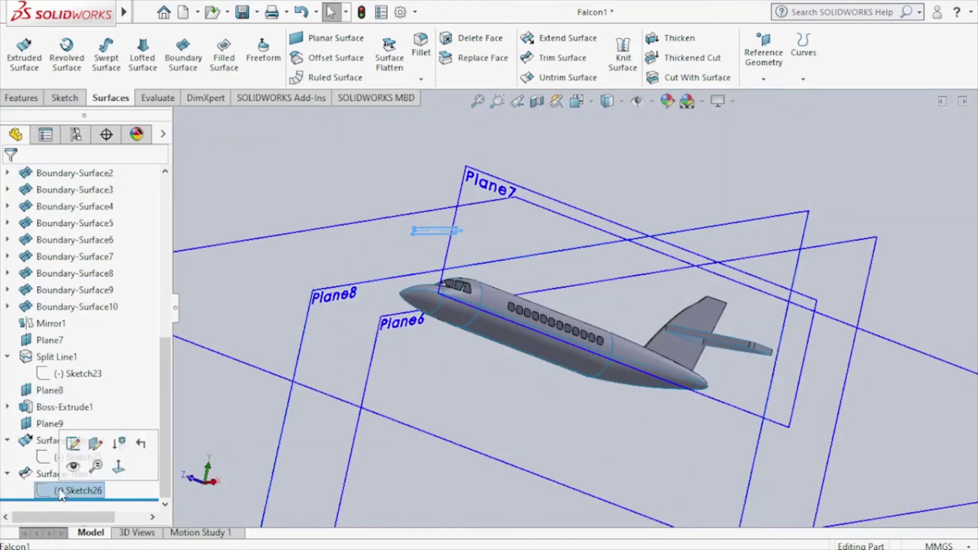
# Step: Edit Sketch26 and view it from the Front, zoomed in on the stabilizer outline
pyautogui.click(73, 444)
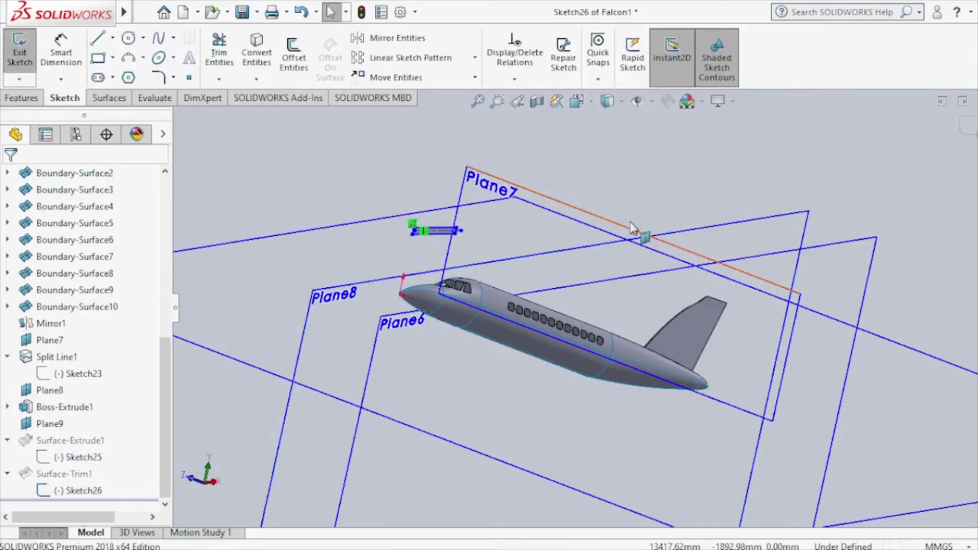
pyautogui.click(586, 103)
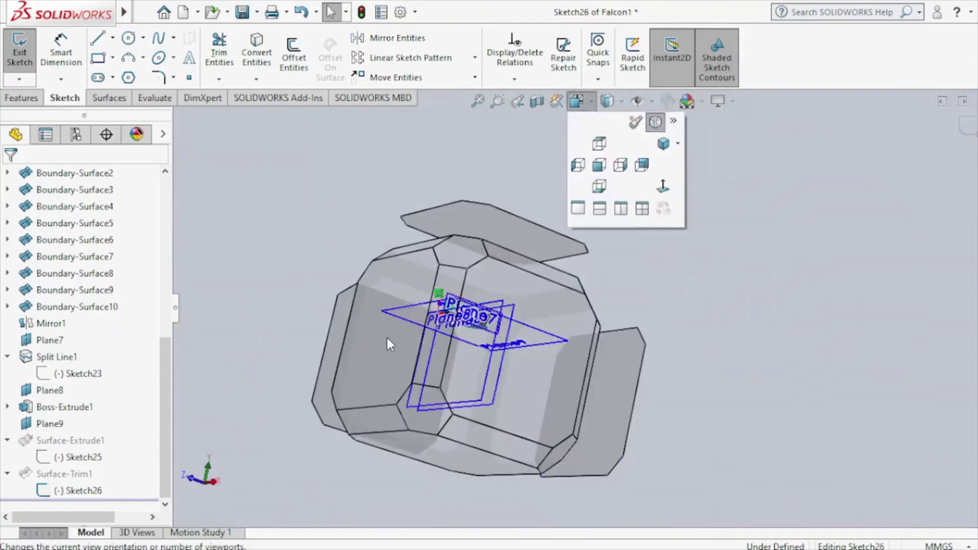
pyautogui.click(388, 338)
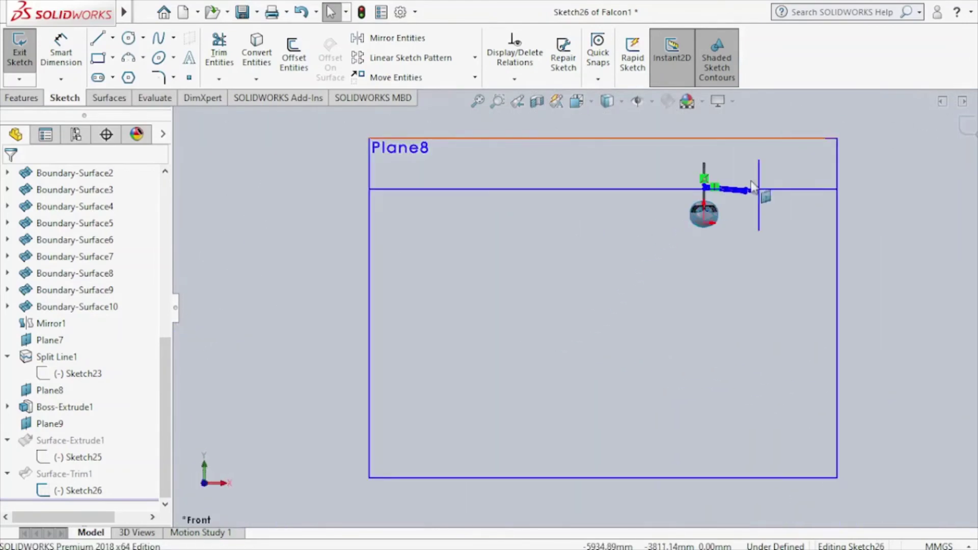
pyautogui.scroll(-1, 770, 176)
pyautogui.scroll(-1, 764, 183)
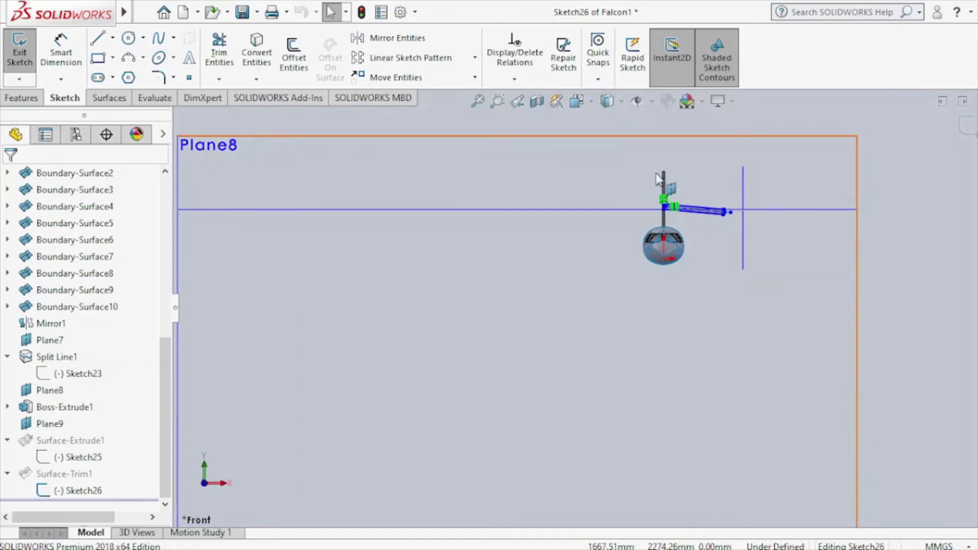
pyautogui.scroll(-2, 715, 219)
pyautogui.scroll(-2, 703, 260)
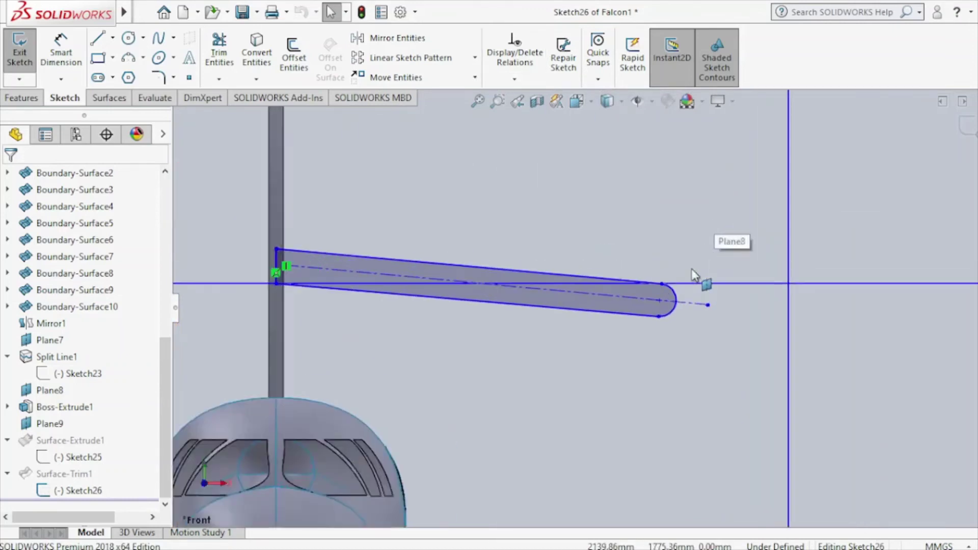
pyautogui.scroll(-1, 662, 286)
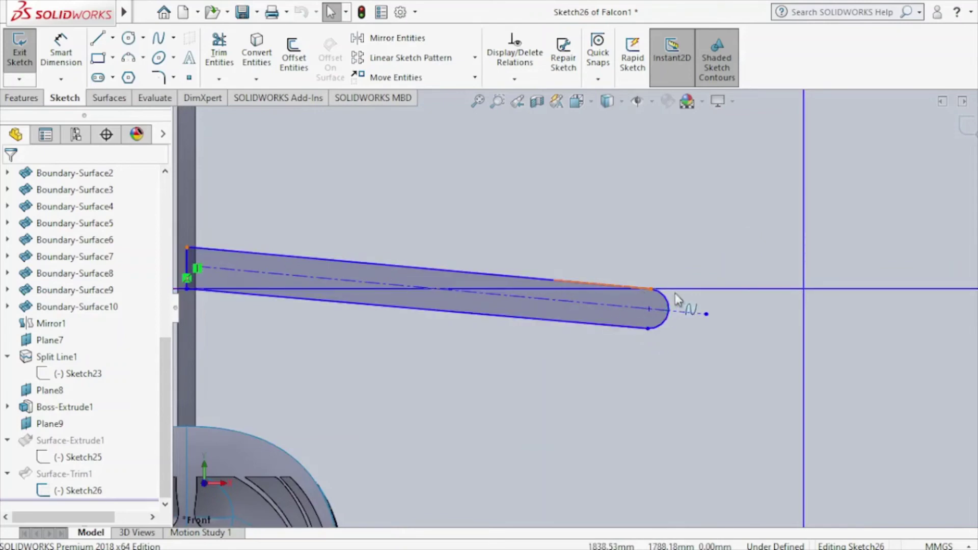
# Step: Drag the slot endpoints so the outline tapers to a narrow flat tip, then rebuild
pyautogui.click(650, 290)
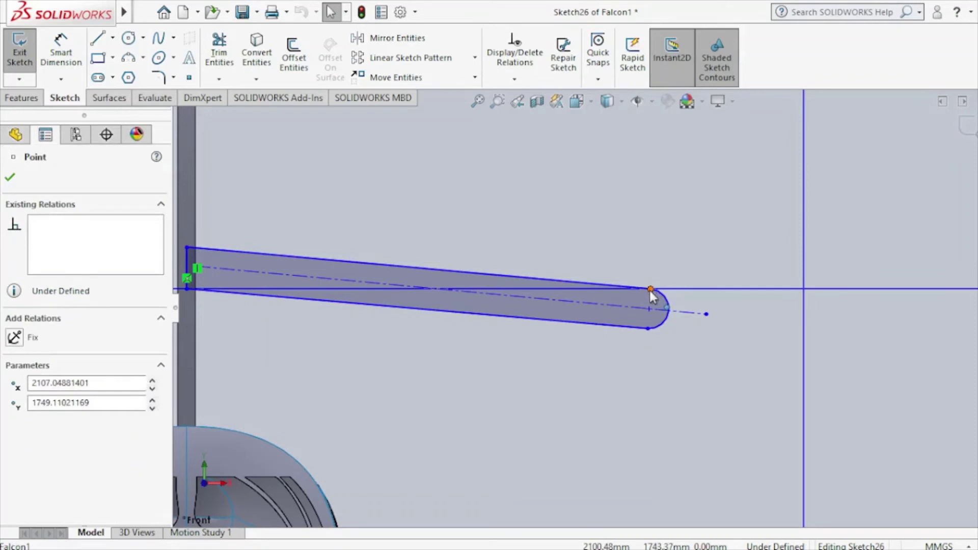
pyautogui.moveTo(651, 289); pyautogui.dragTo(660, 305)
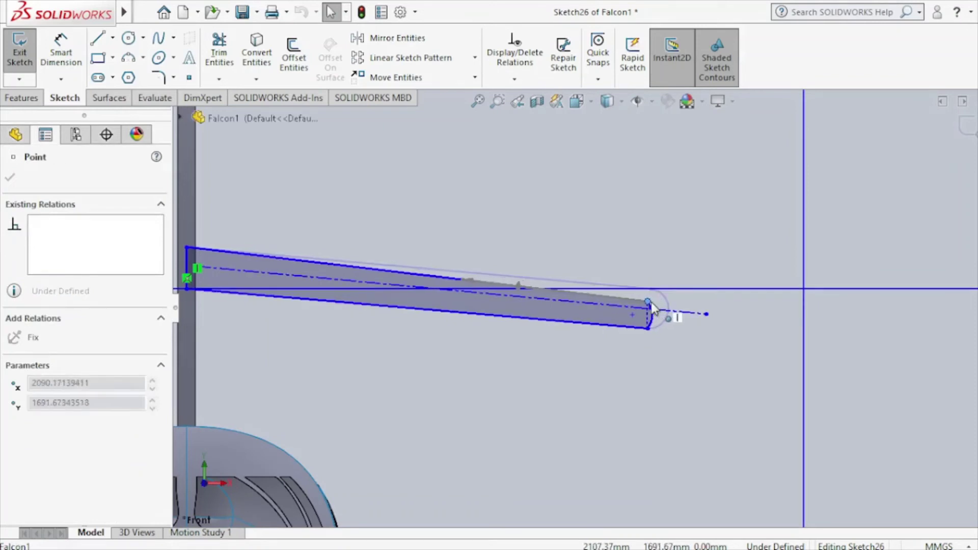
pyautogui.moveTo(653, 305); pyautogui.dragTo(650, 322)
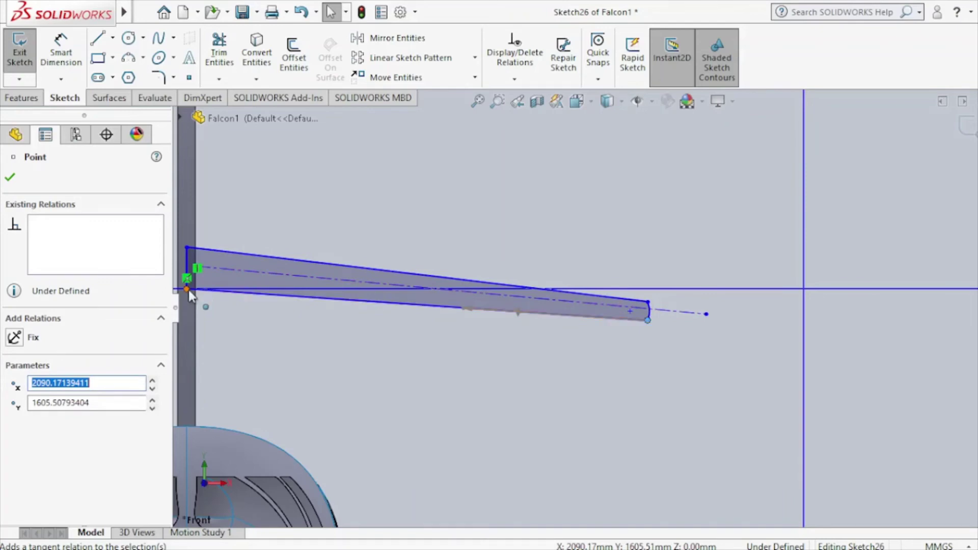
pyautogui.moveTo(188, 292); pyautogui.dragTo(187, 278)
pyautogui.click(784, 164)
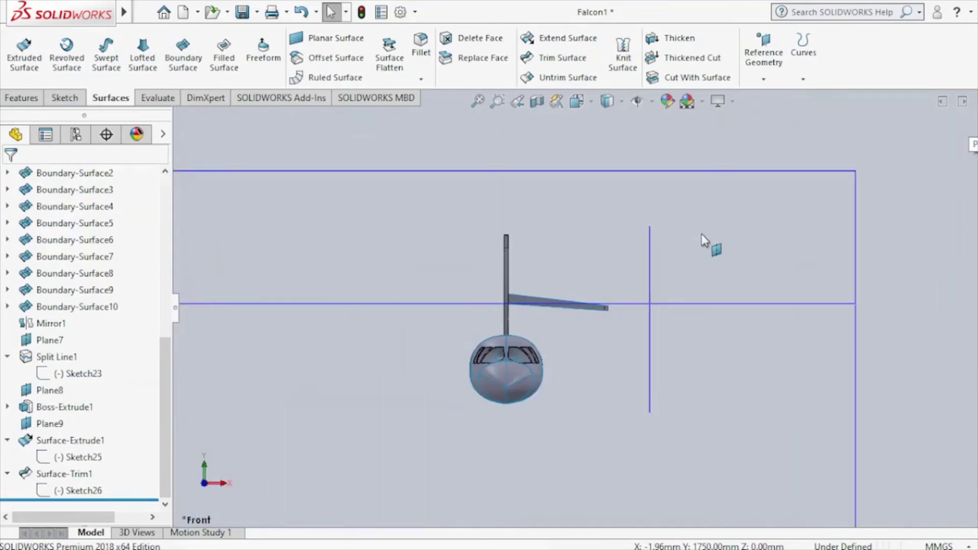
# Step: Orbit and zoom in on the tail fin and the open stabilizer edges
pyautogui.moveTo(597, 289)
pyautogui.mouseDown(button='middle')
pyautogui.moveTo(581, 288)
pyautogui.moveTo(719, 282)
pyautogui.mouseUp(button='middle')
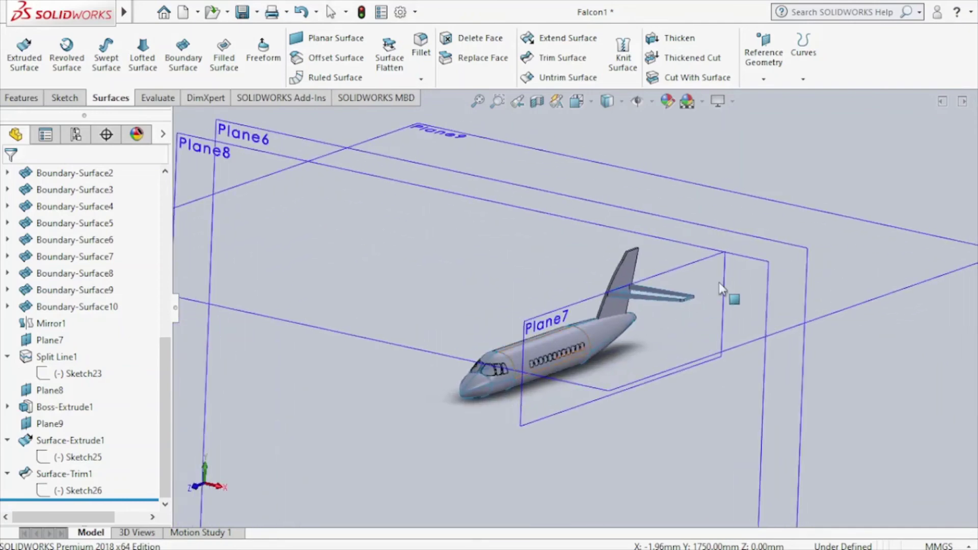
pyautogui.scroll(-1, 708, 282)
pyautogui.scroll(-2, 683, 284)
pyautogui.scroll(-2, 668, 288)
pyautogui.scroll(-3, 639, 306)
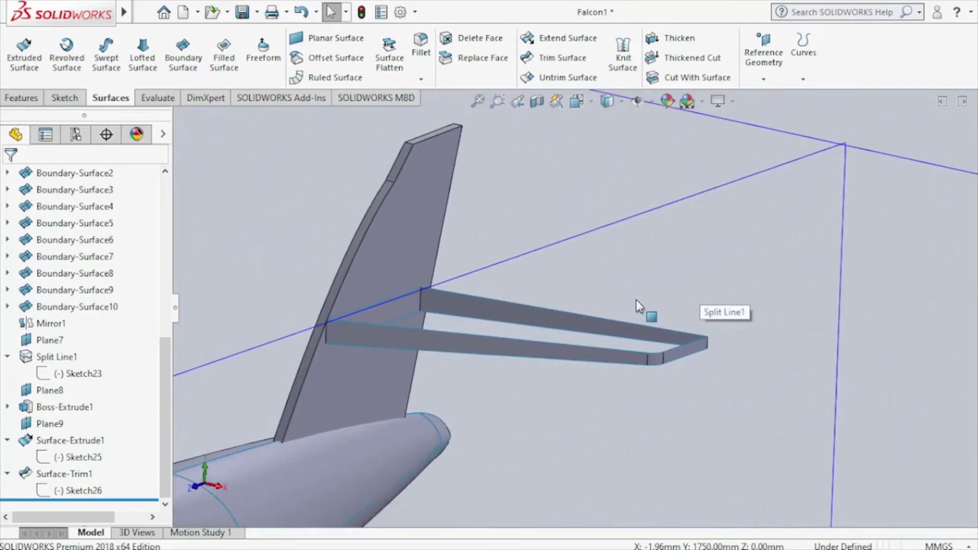
pyautogui.moveTo(657, 325); pyautogui.dragTo(500, 271, button='middle')
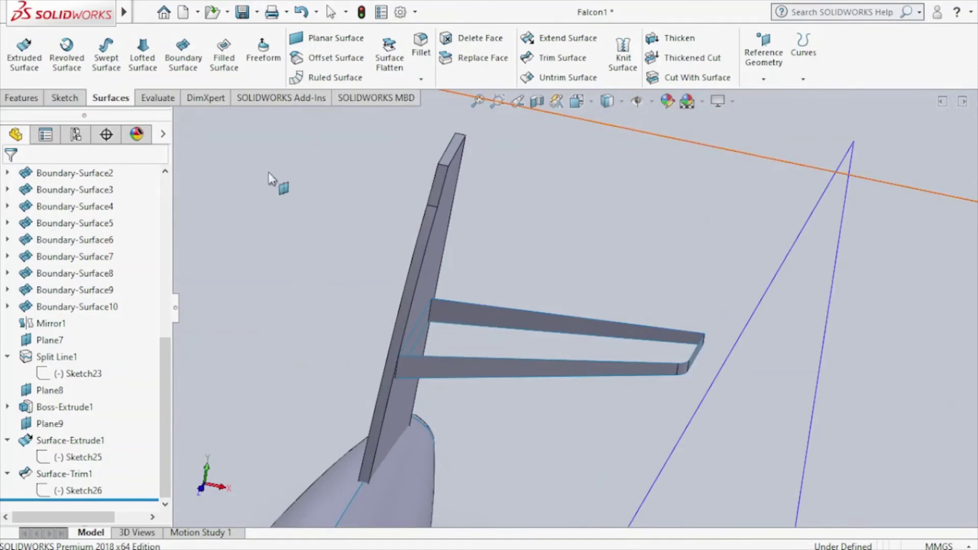
pyautogui.click(65, 97)
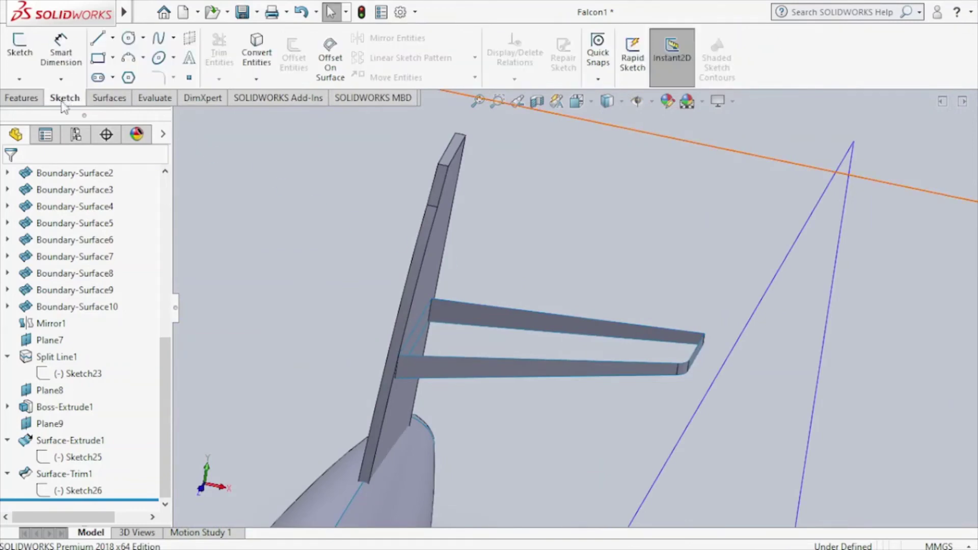
# Step: Create 3DSketch7 with a two-point spline from the lower to the upper stabilizer edge
pyautogui.click(20, 80)
pyautogui.click(48, 113)
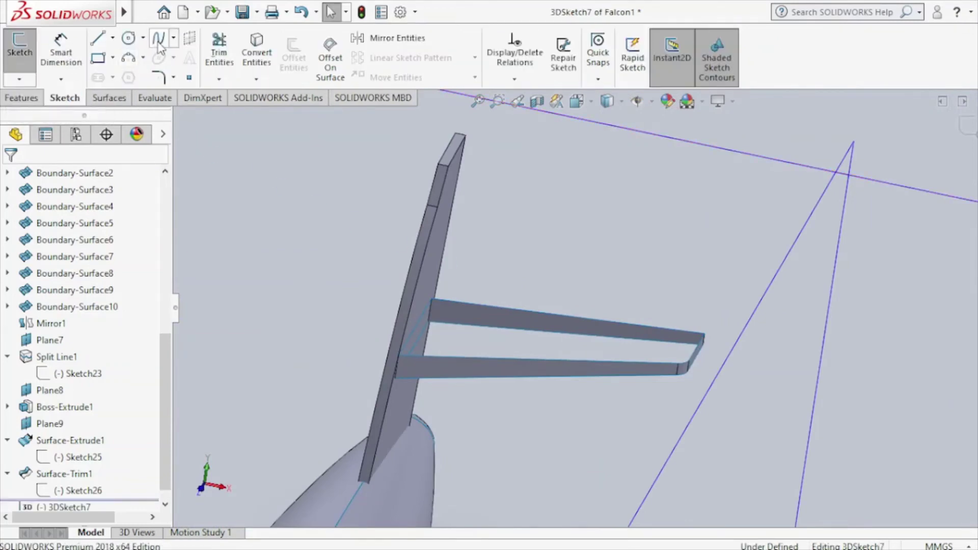
pyautogui.click(538, 359)
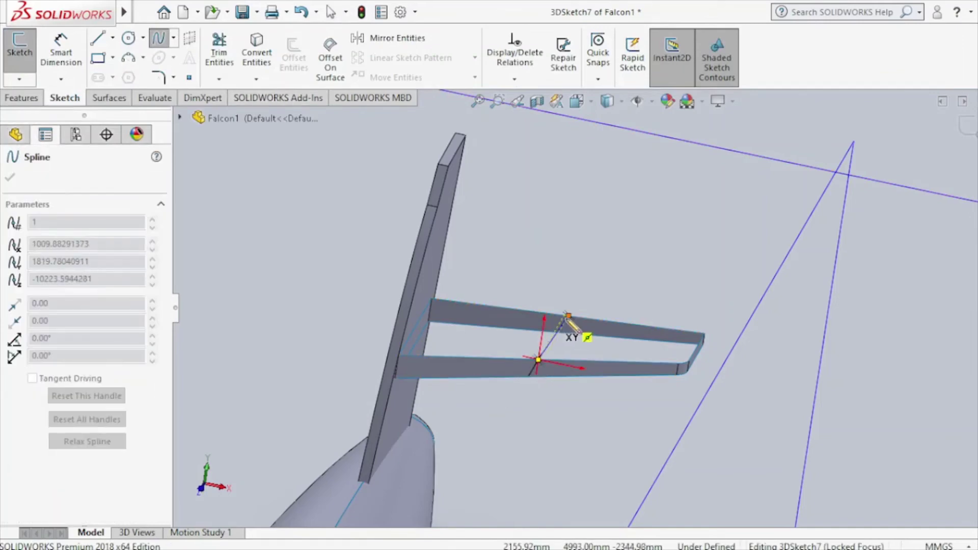
pyautogui.click(568, 315)
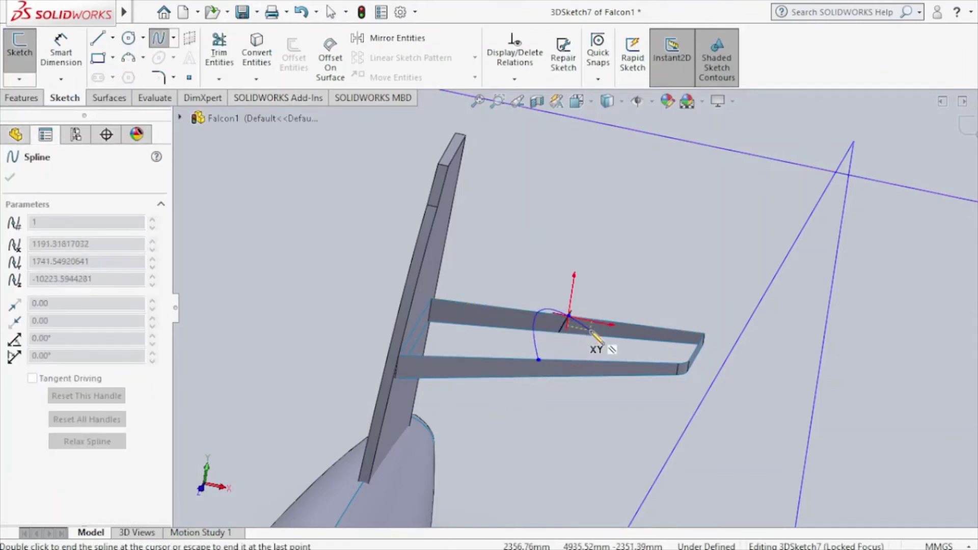
pyautogui.press('Escape')
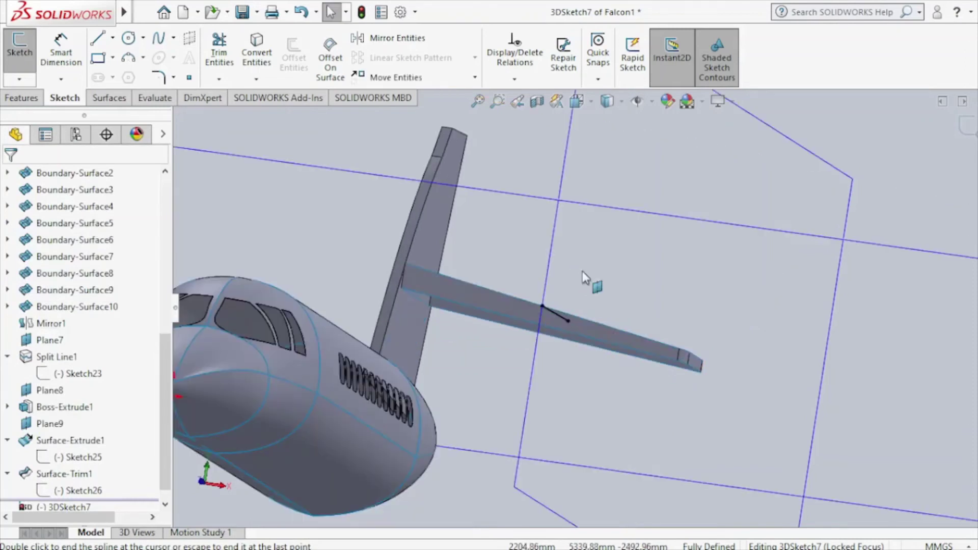
pyautogui.moveTo(524, 276); pyautogui.dragTo(546, 301, button='middle')
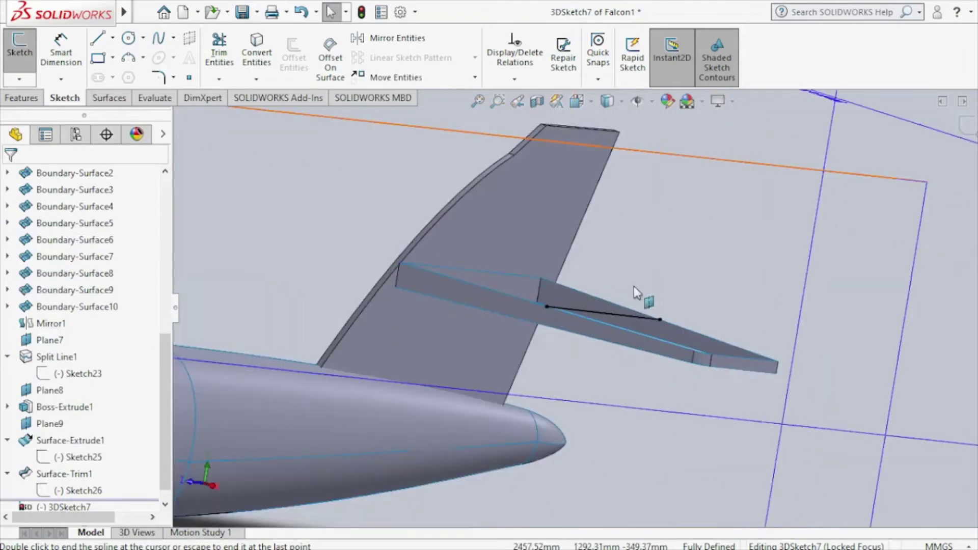
pyautogui.moveTo(609, 305); pyautogui.dragTo(603, 319, button='middle')
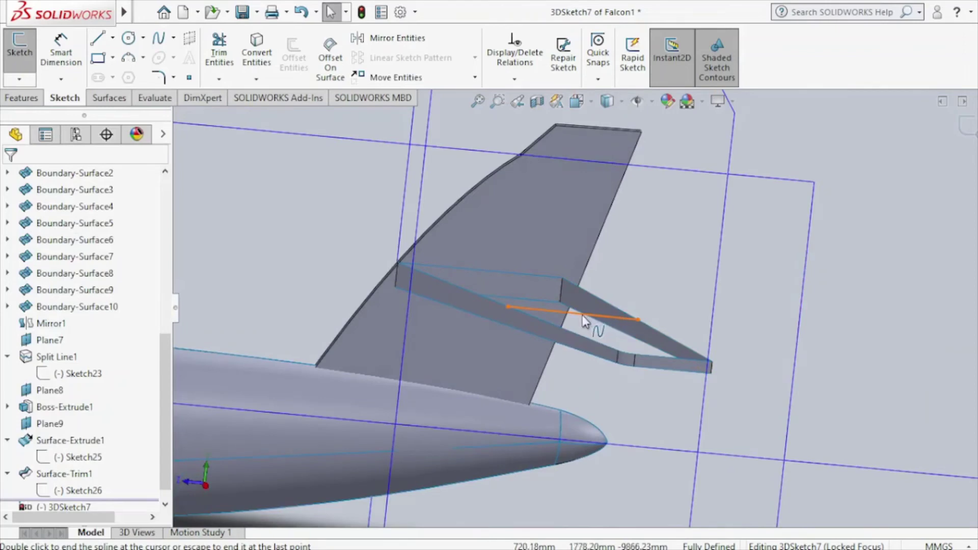
pyautogui.press('Escape')
pyautogui.click(582, 317)
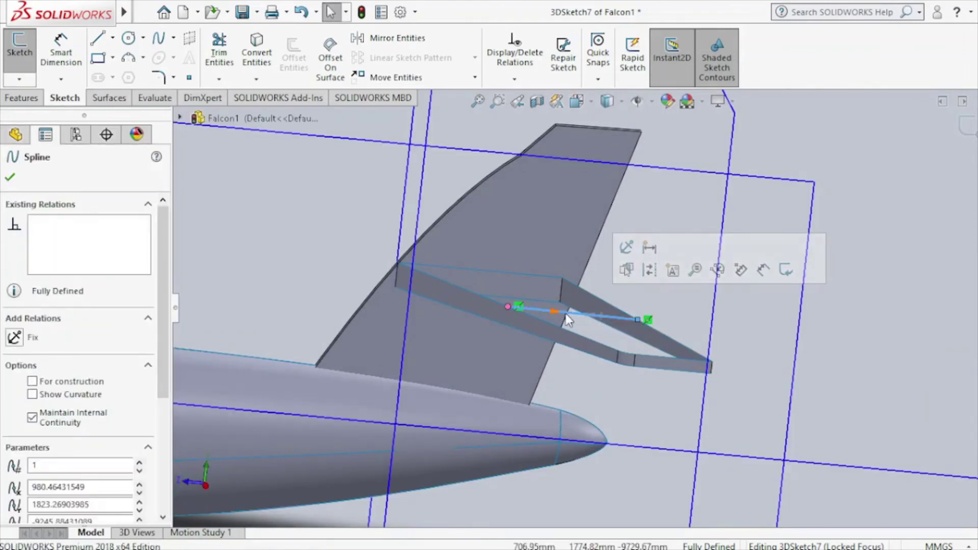
pyautogui.click(560, 313)
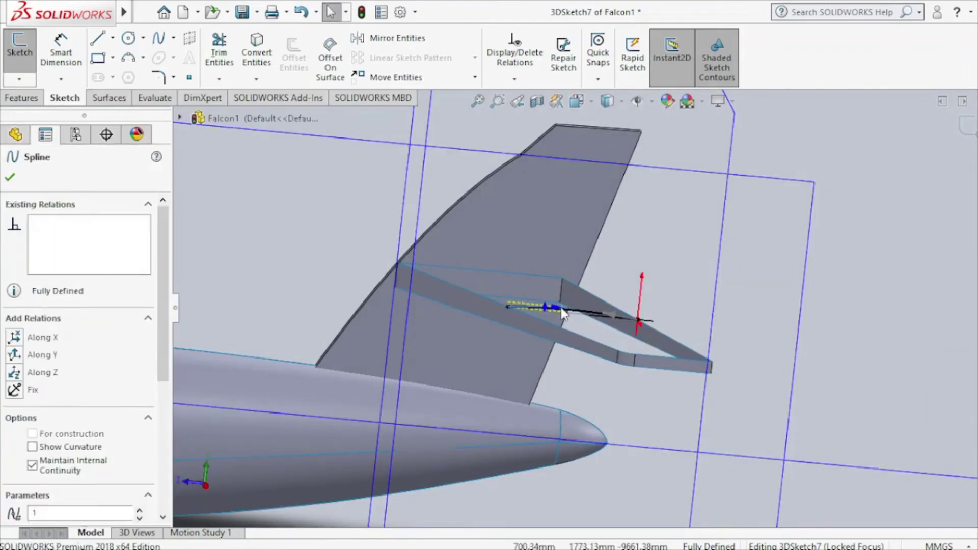
pyautogui.click(720, 229)
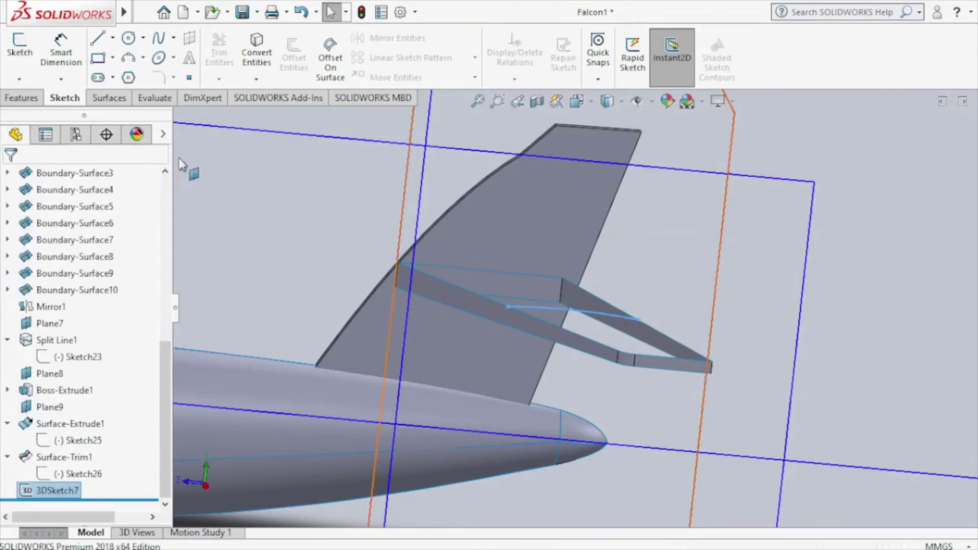
# Step: Create 3DSketch8 with a spline across the stabilizer opening near its tip
pyautogui.click(224, 192)
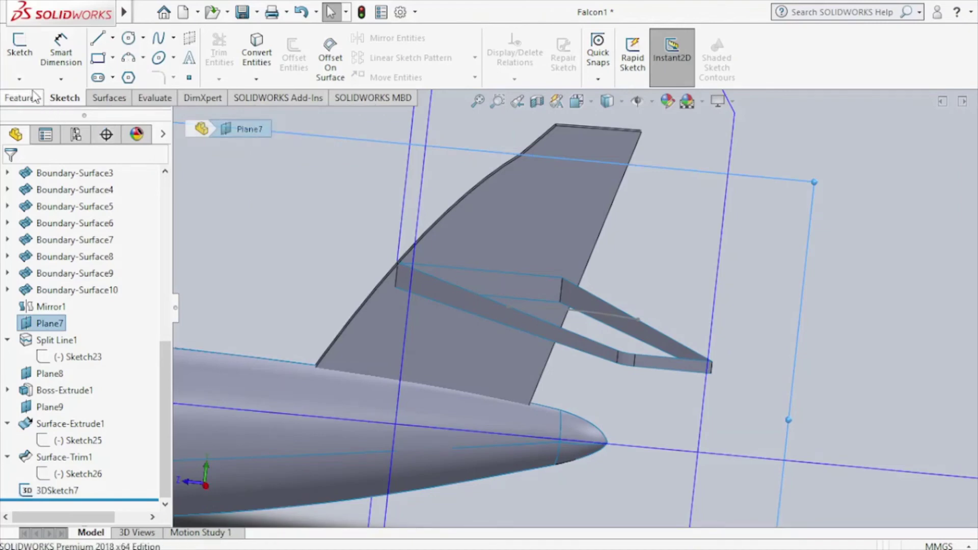
pyautogui.click(19, 79)
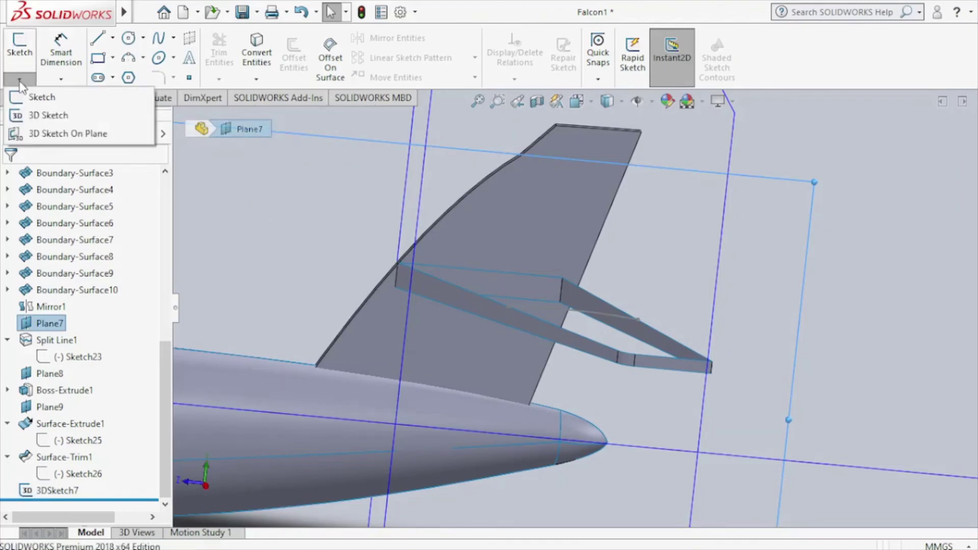
pyautogui.click(55, 116)
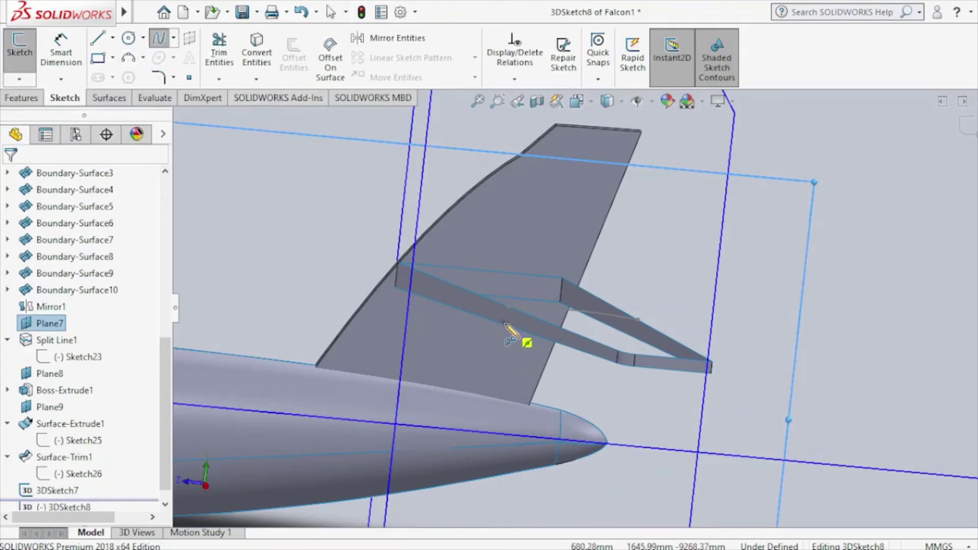
pyautogui.click(506, 325)
pyautogui.click(635, 338)
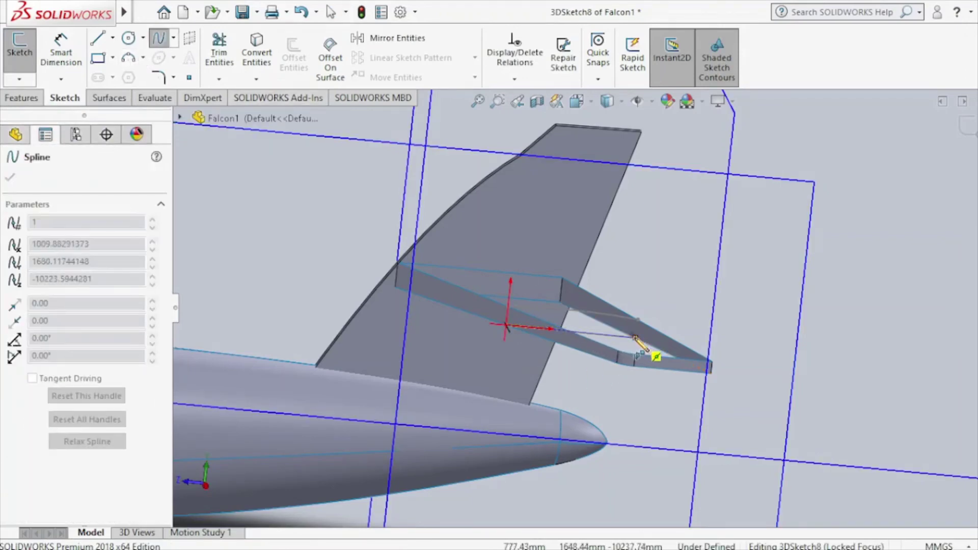
pyautogui.doubleClick(635, 355)
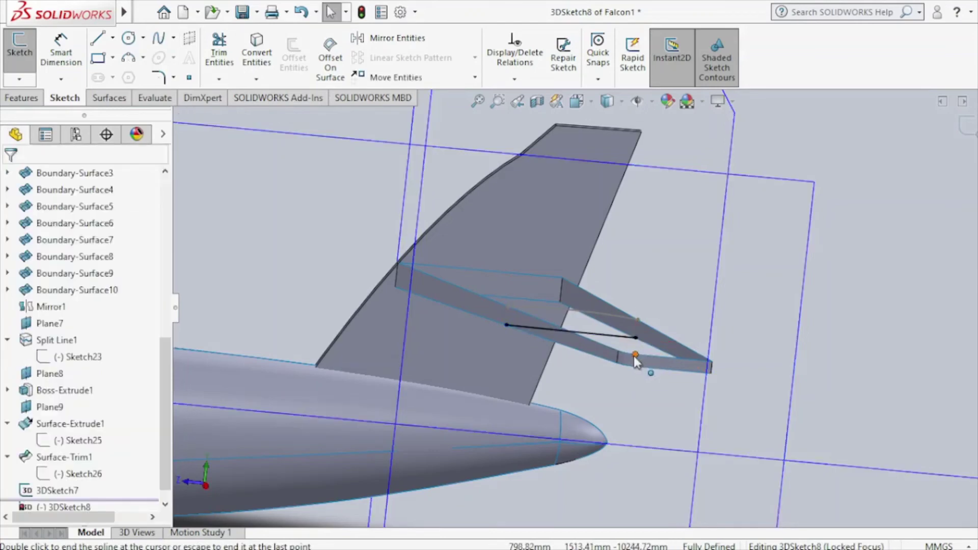
pyautogui.moveTo(627, 343)
pyautogui.mouseDown(button='middle')
pyautogui.moveTo(605, 306)
pyautogui.moveTo(646, 376)
pyautogui.mouseUp(button='middle')
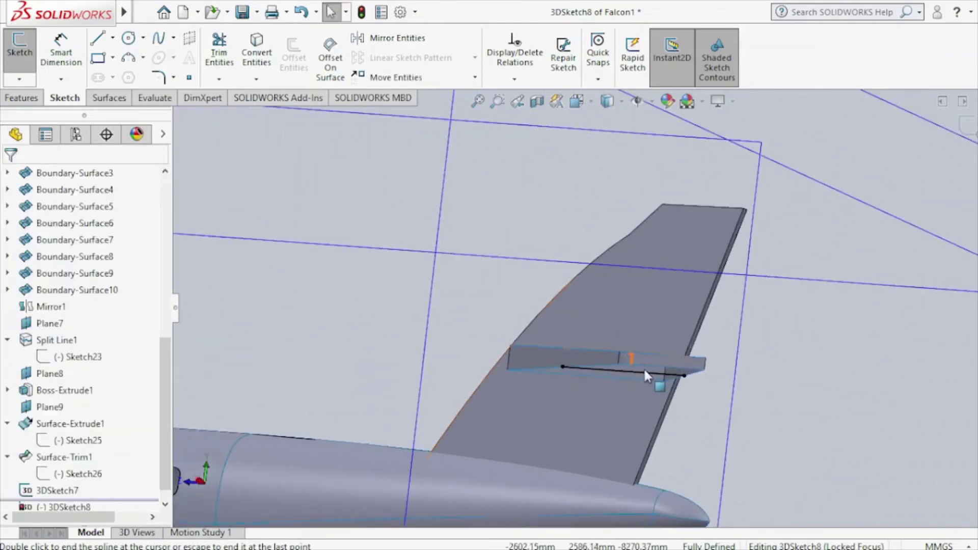
pyautogui.doubleClick(622, 369)
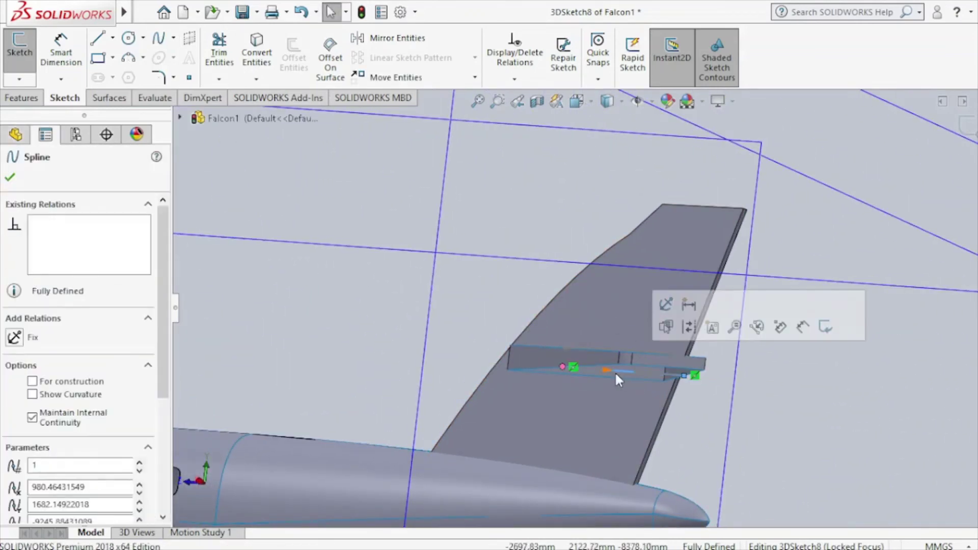
pyautogui.click(633, 372)
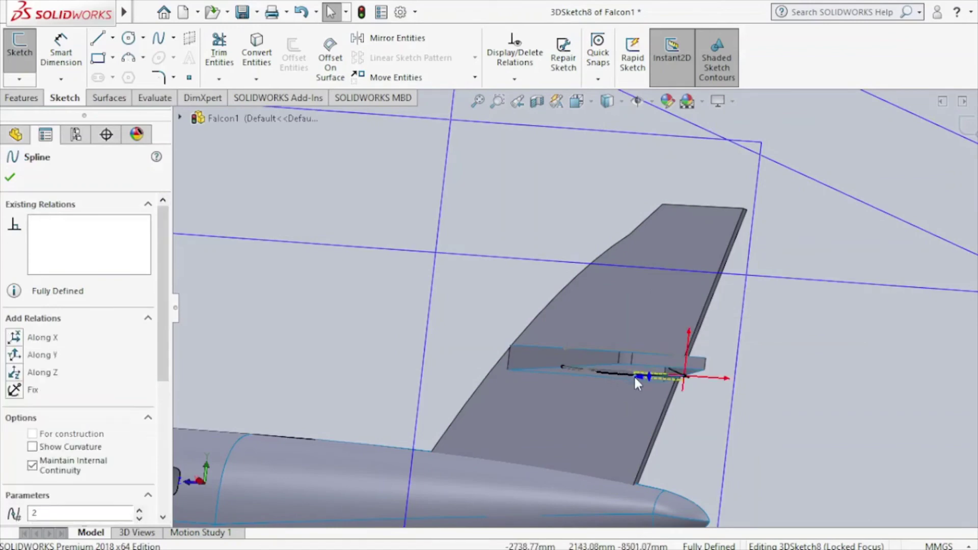
pyautogui.click(971, 132)
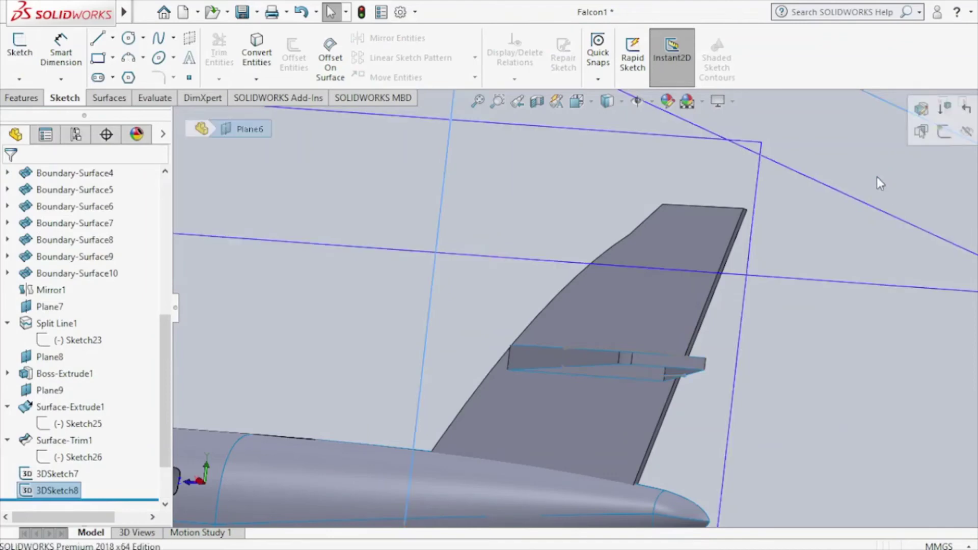
pyautogui.click(866, 204)
# Step: Boundary-surface the stabilizer's two long edges, with 3DSketch8 as Direction 2 and connectors flipped
pyautogui.hotkey('ctrl', '8')
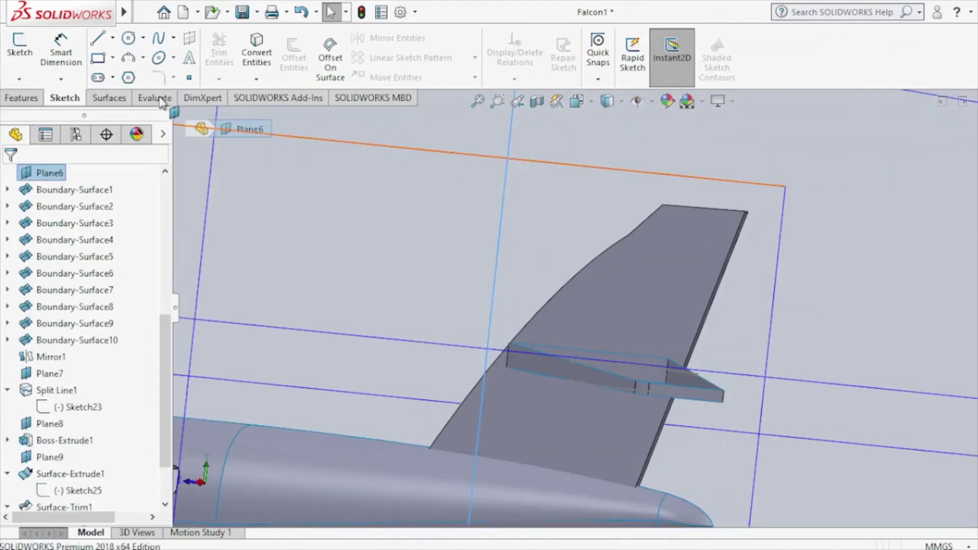
pyautogui.click(110, 97)
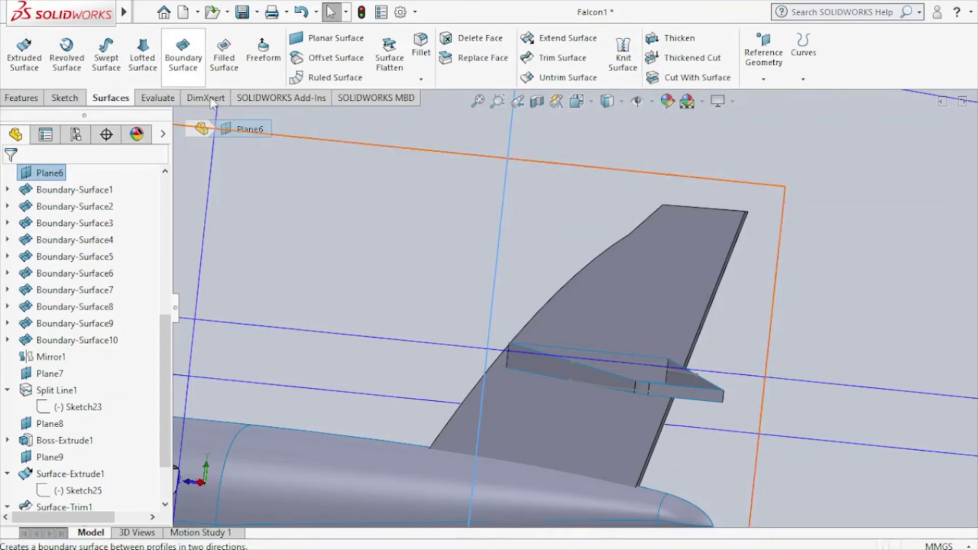
pyautogui.click(550, 377)
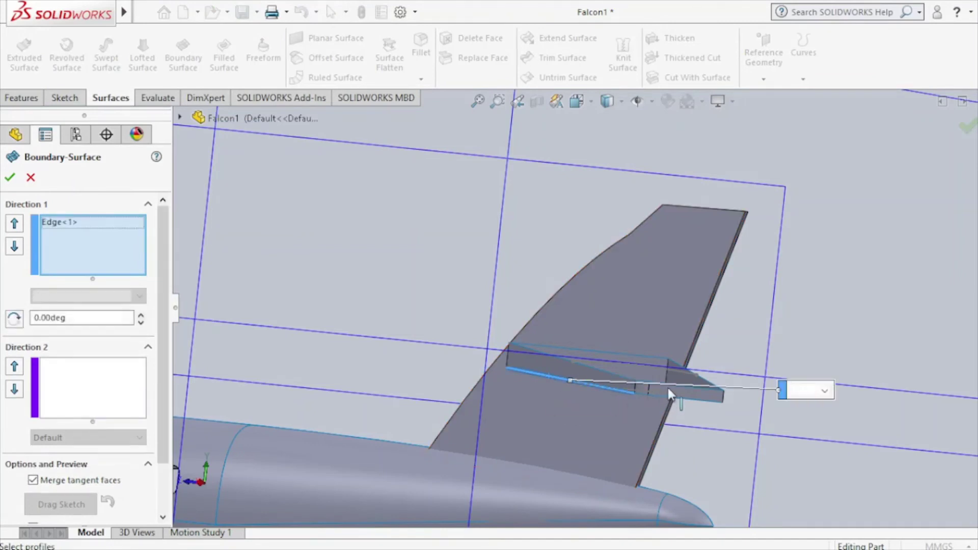
pyautogui.moveTo(668, 387); pyautogui.dragTo(708, 422, button='middle')
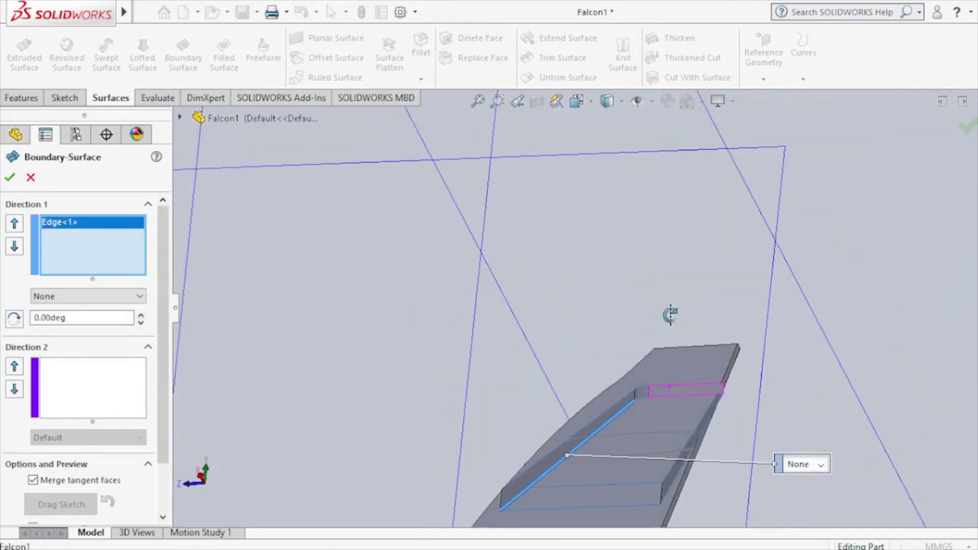
pyautogui.click(708, 425)
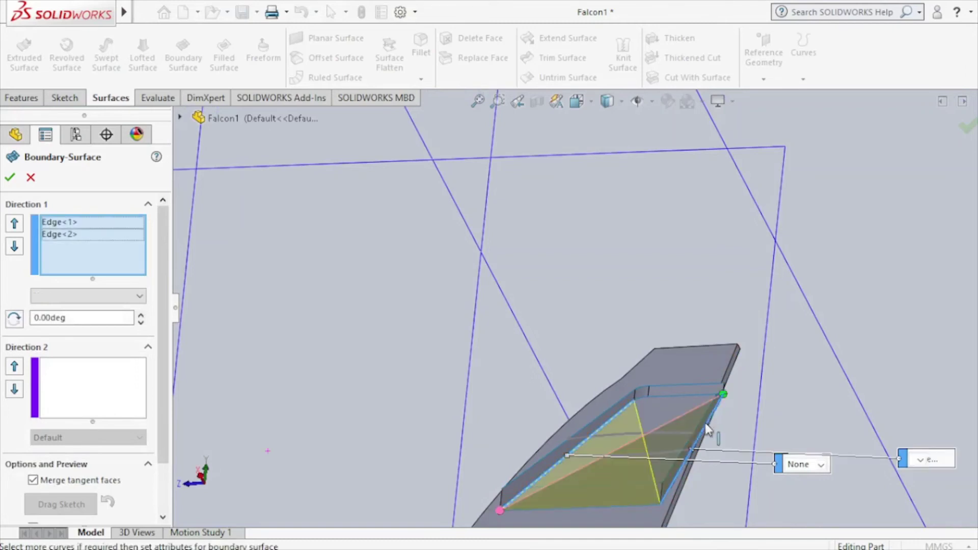
pyautogui.click(100, 403)
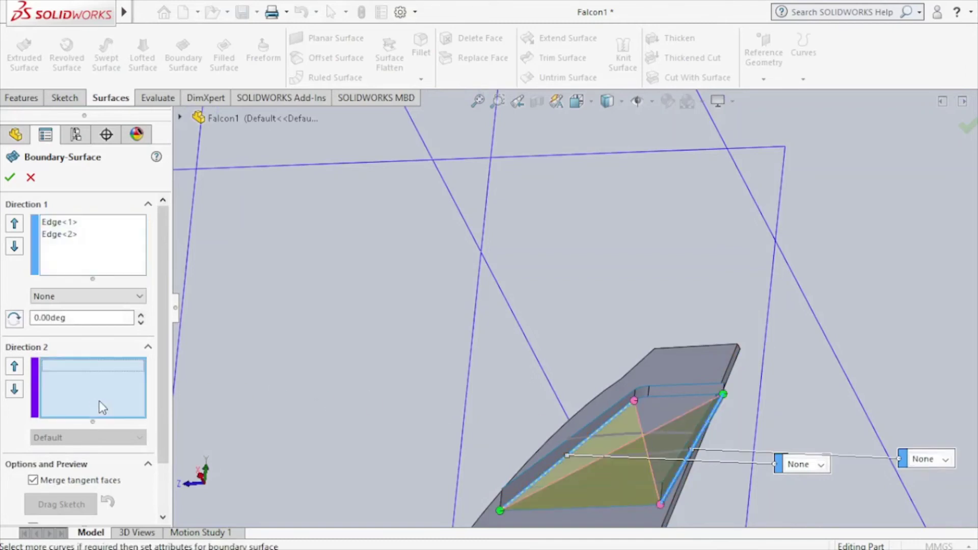
pyautogui.click(621, 453)
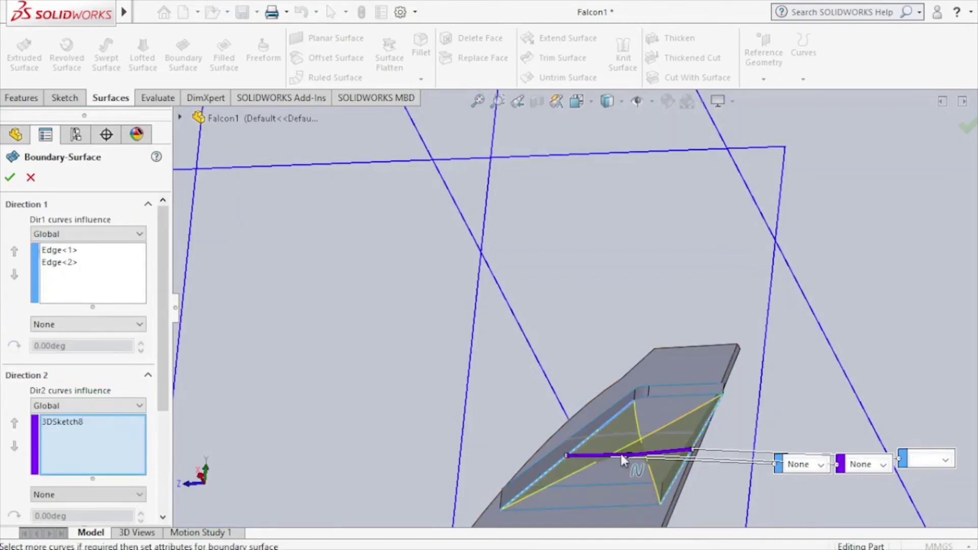
pyautogui.rightClick(85, 264)
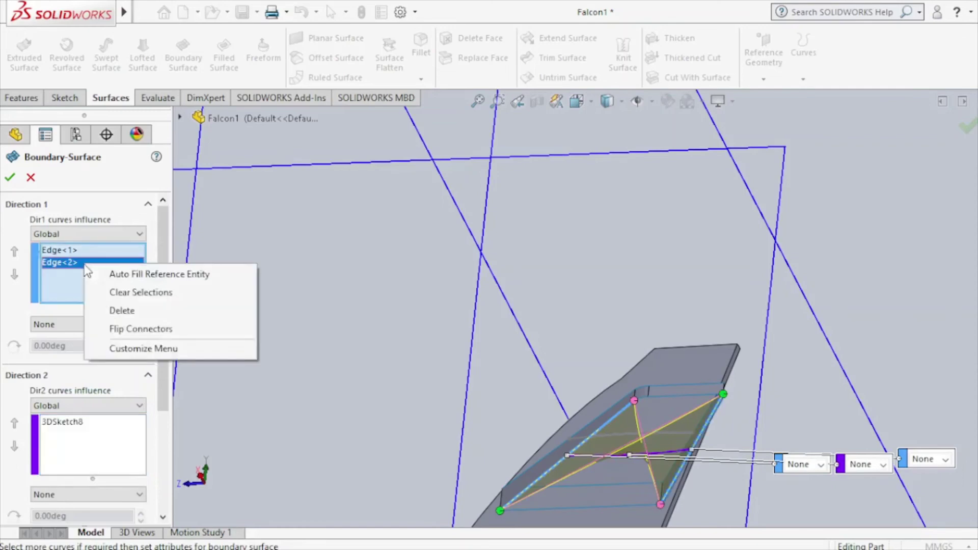
pyautogui.click(142, 328)
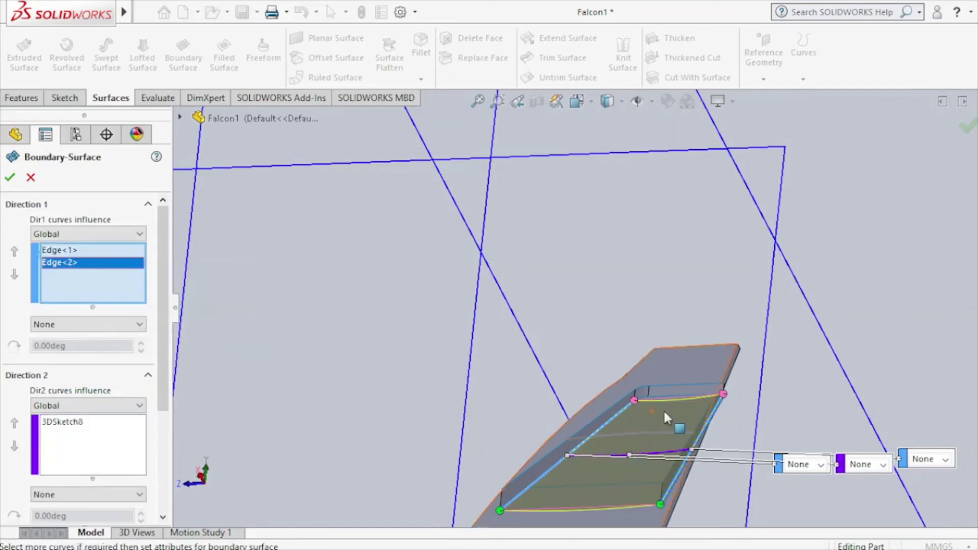
pyautogui.click(10, 177)
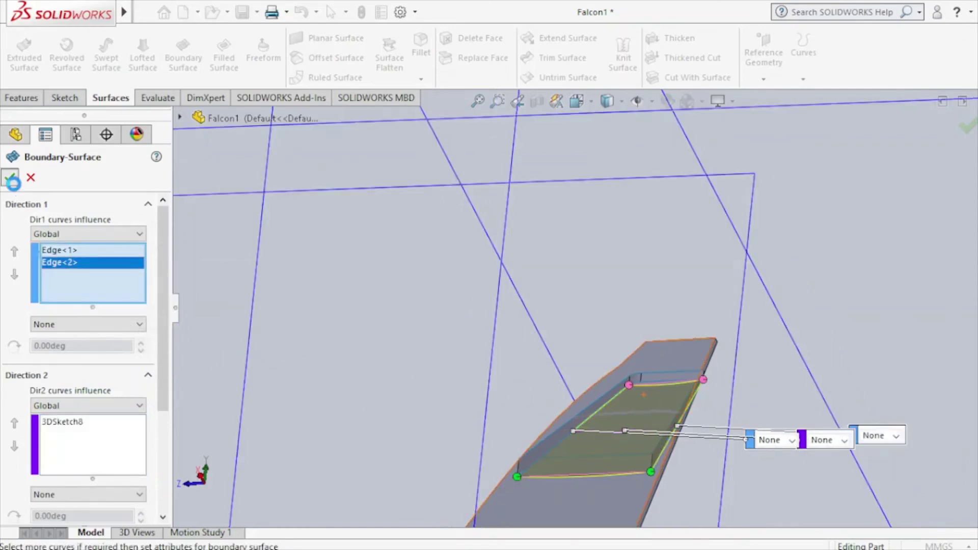
# Step: Cap the opposite stabilizer face with a boundary surface of its long edges guided by 3DSketch7
pyautogui.click(184, 76)
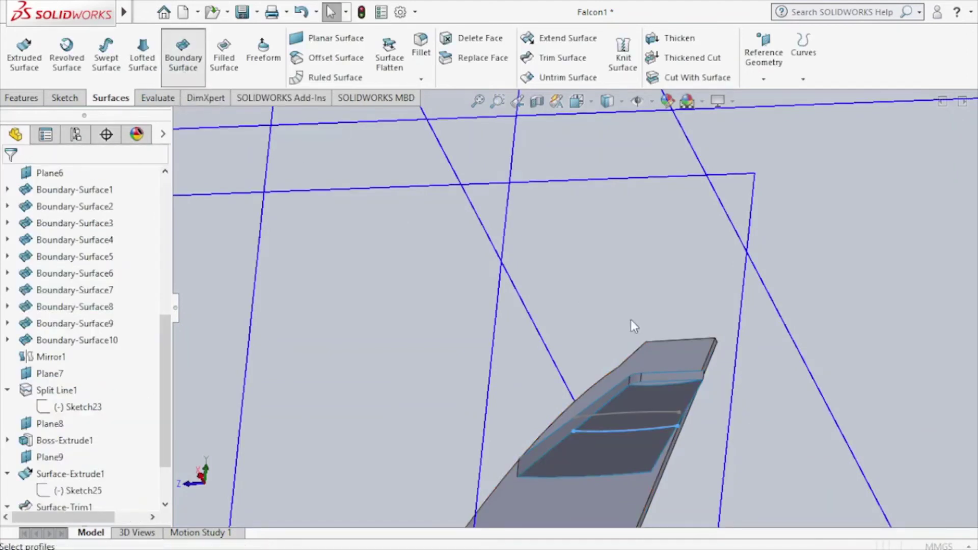
pyautogui.moveTo(672, 348)
pyautogui.mouseDown(button='middle')
pyautogui.moveTo(661, 451)
pyautogui.moveTo(583, 455)
pyautogui.mouseUp(button='middle')
pyautogui.click(582, 454)
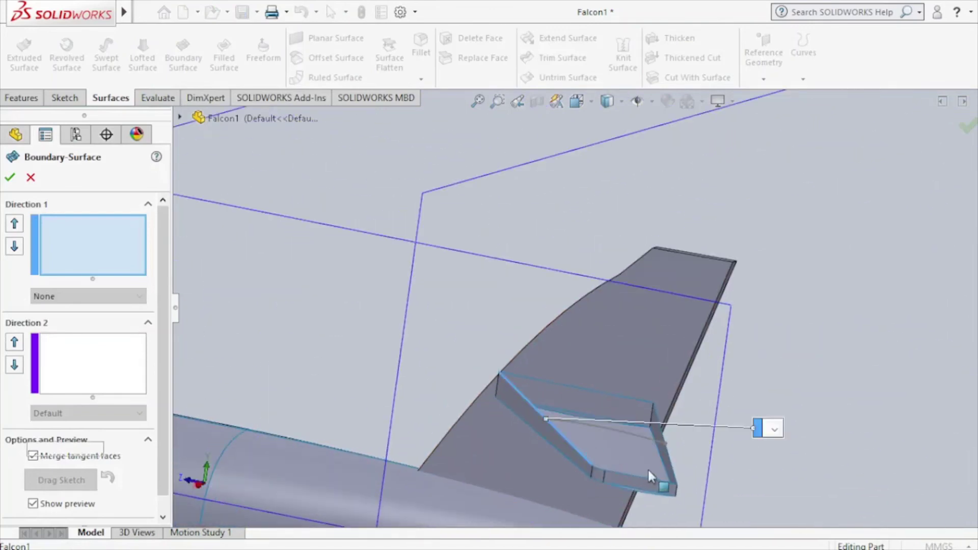
pyautogui.click(672, 469)
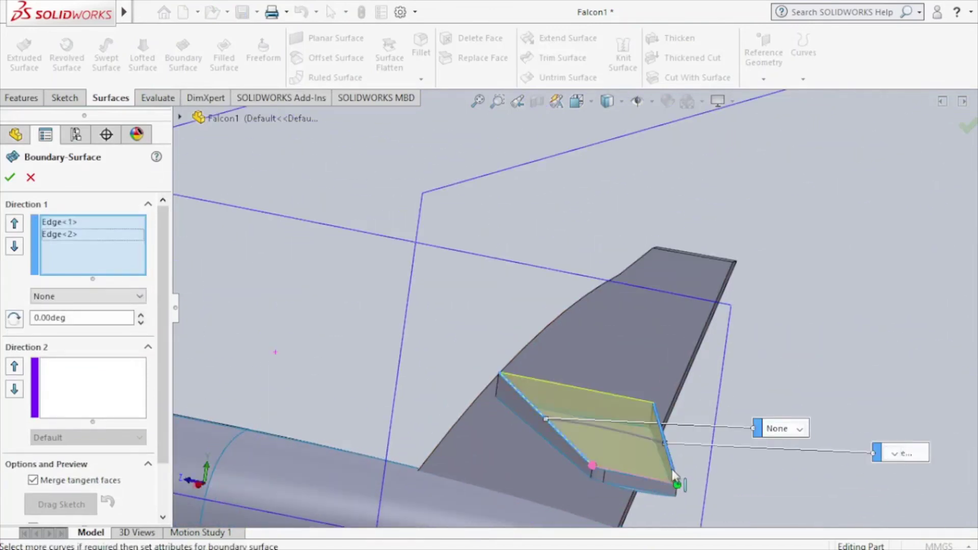
pyautogui.click(88, 386)
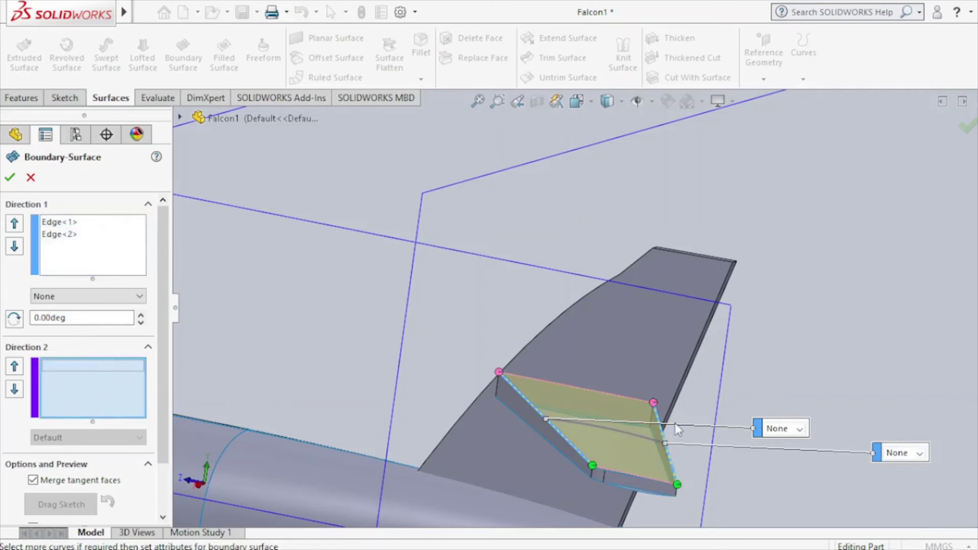
pyautogui.click(628, 437)
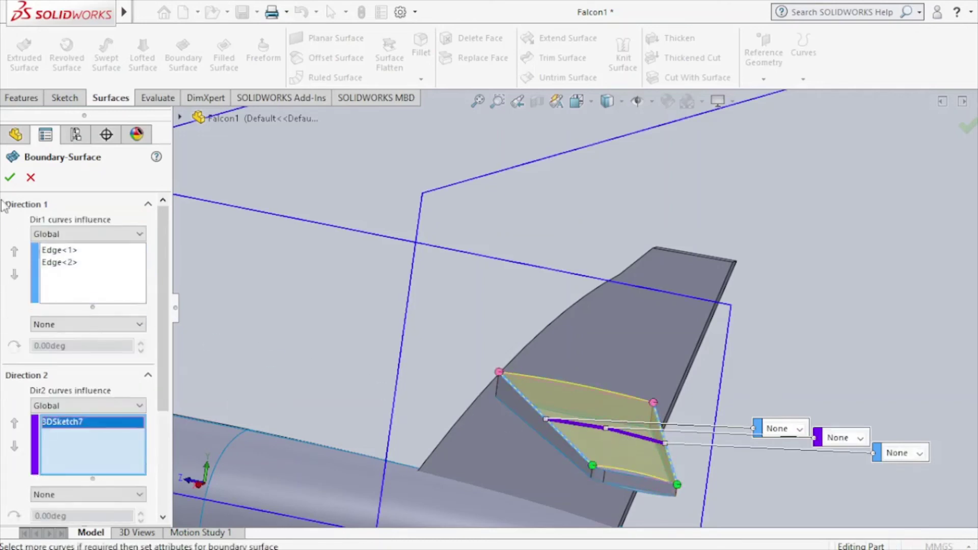
pyautogui.click(9, 179)
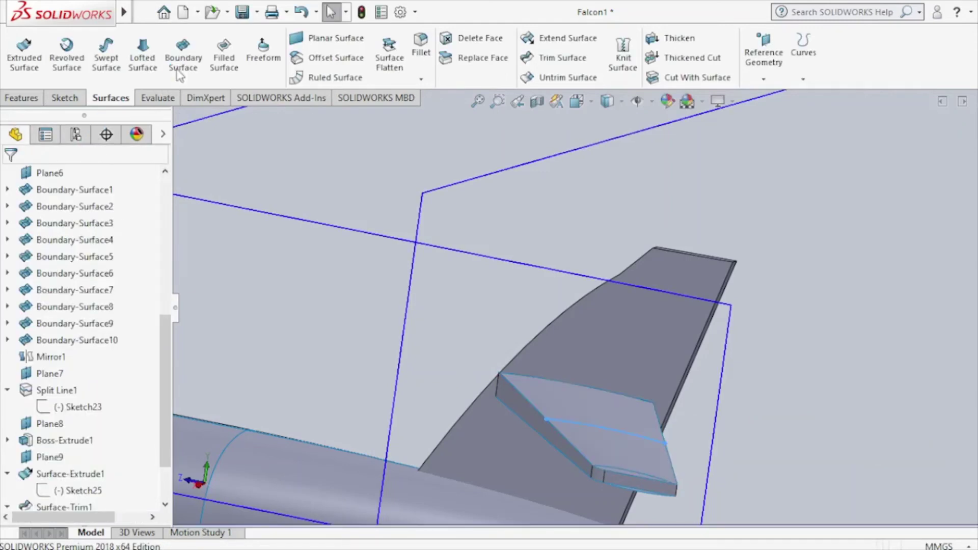
# Step: Cap the stabilizer tip with a boundary surface from its two tip edges and the short end edge
pyautogui.click(186, 78)
pyautogui.scroll(-3, 670, 501)
pyautogui.scroll(-3, 670, 501)
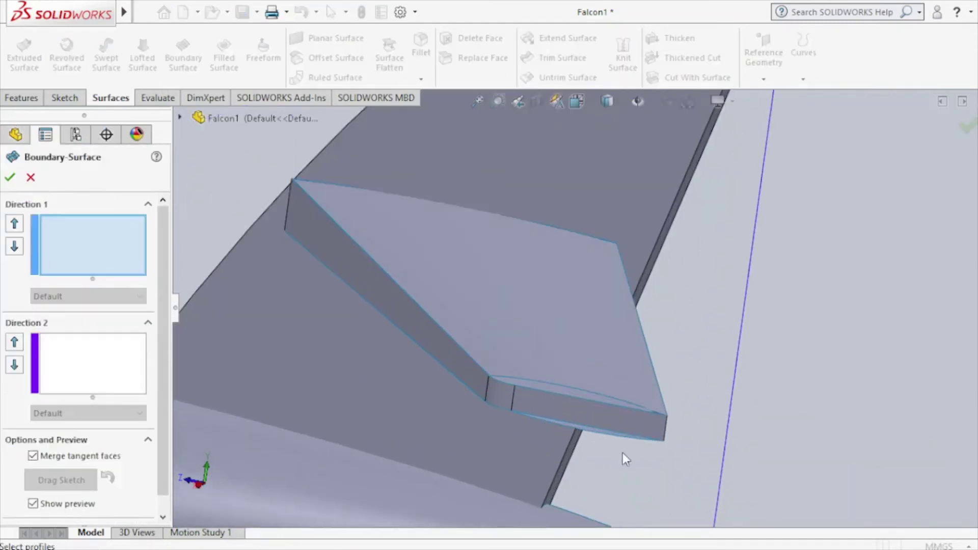
pyautogui.click(550, 391)
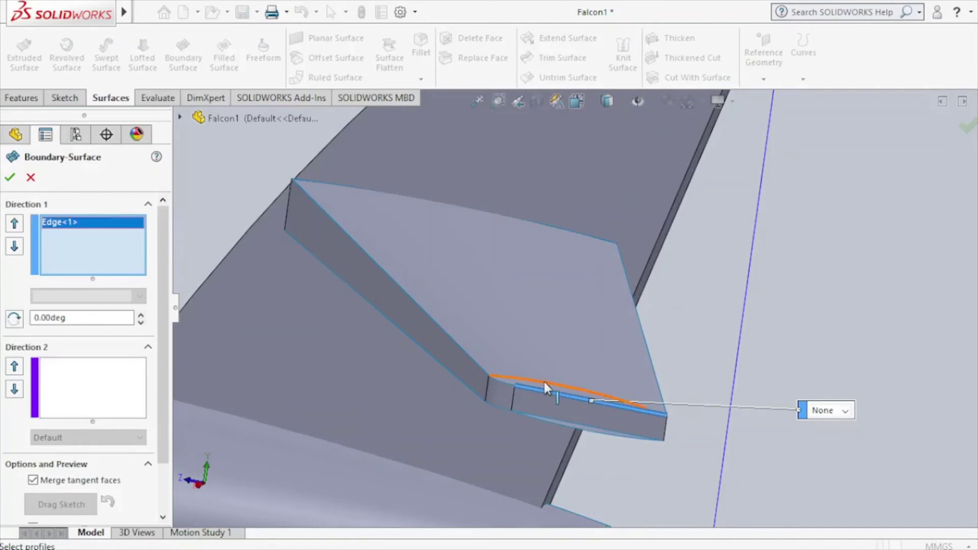
pyautogui.click(539, 382)
pyautogui.click(86, 395)
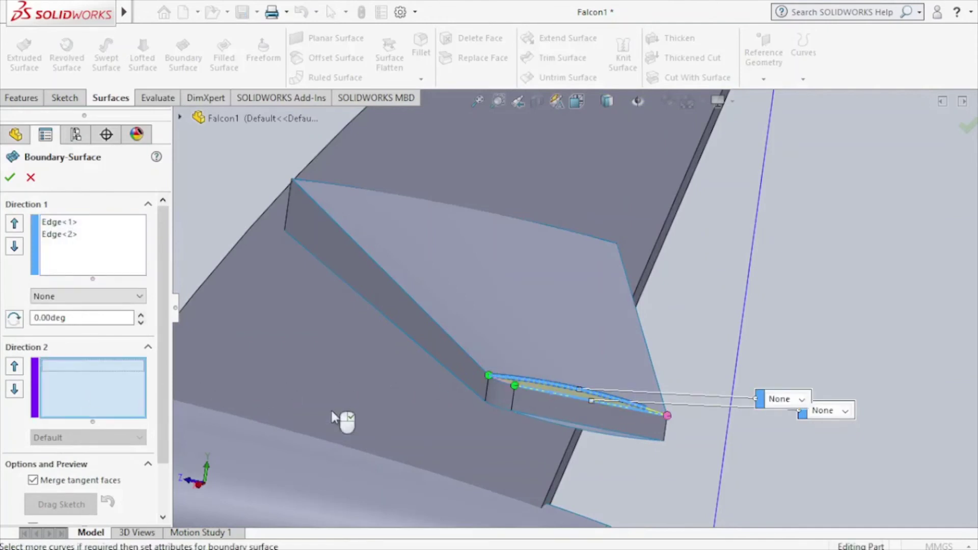
pyautogui.scroll(-2, 507, 382)
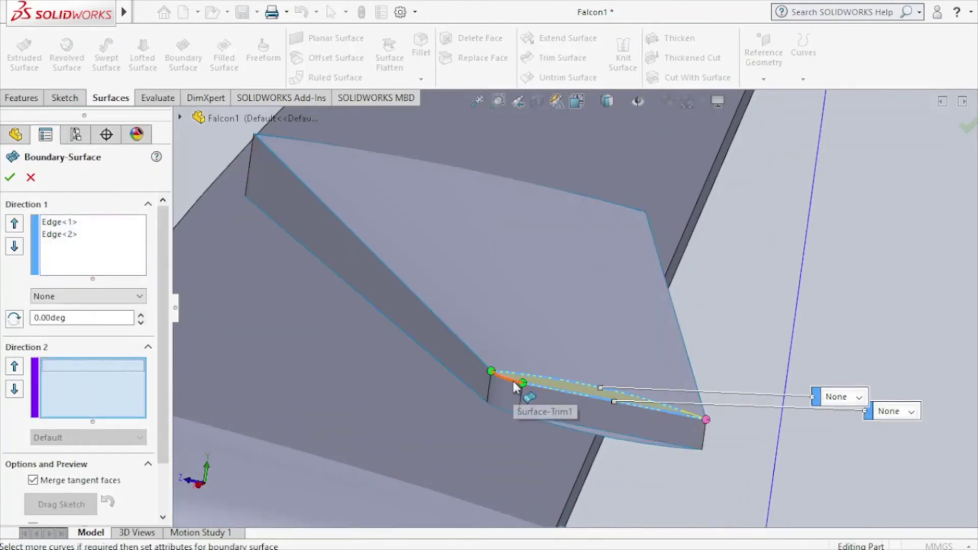
pyautogui.click(513, 381)
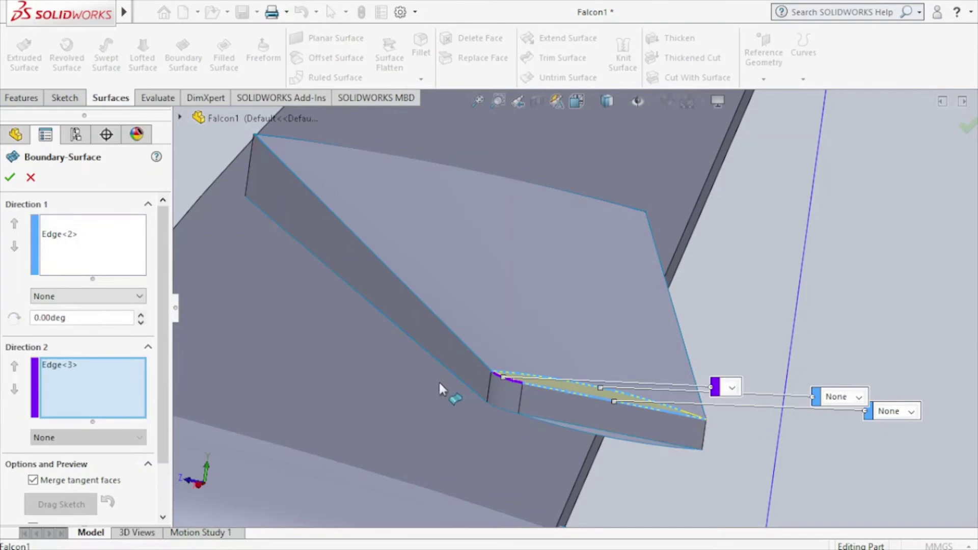
pyautogui.click(9, 178)
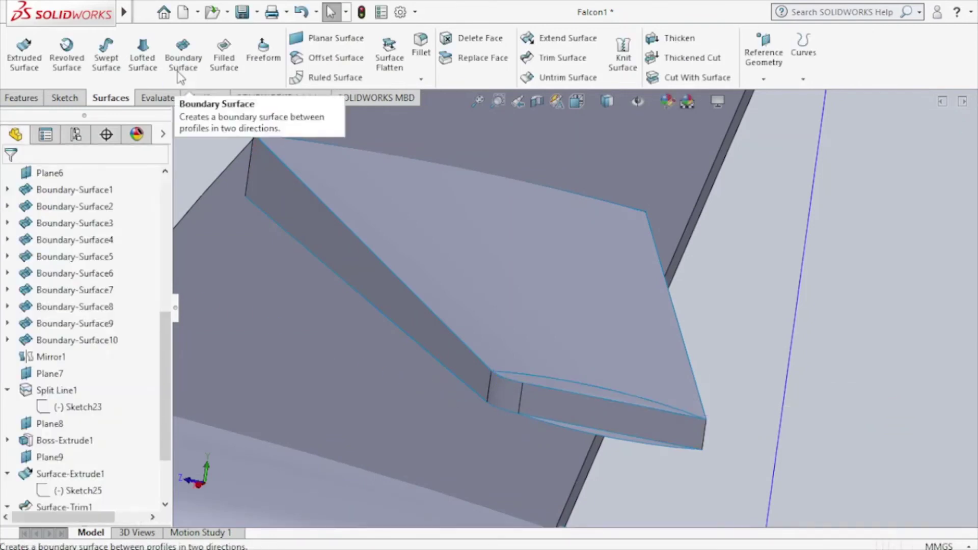
# Step: Fill the rounded corner gap with a boundary surface using the upper corner edge as cross curve
pyautogui.click(179, 77)
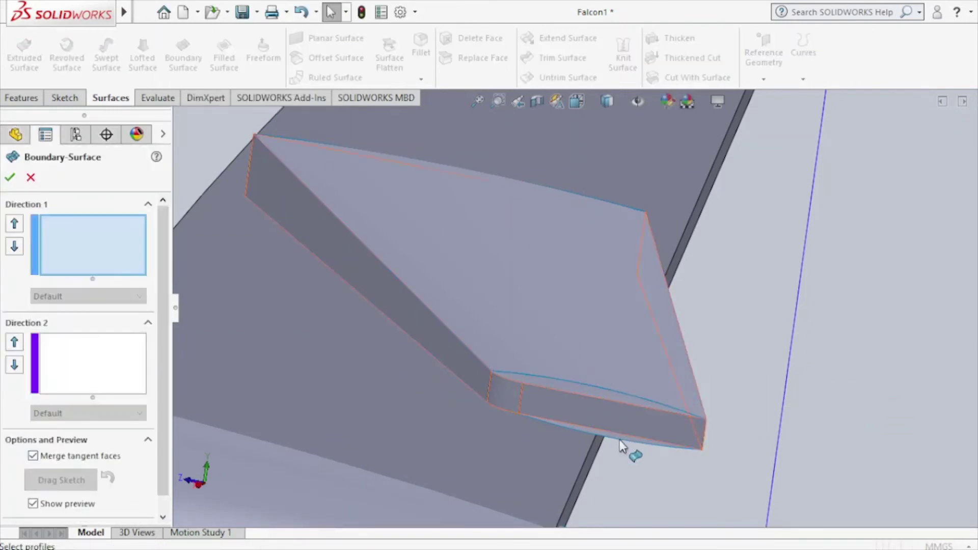
pyautogui.moveTo(623, 440)
pyautogui.mouseDown(button='middle')
pyautogui.moveTo(687, 192)
pyautogui.moveTo(662, 221)
pyautogui.moveTo(679, 288)
pyautogui.moveTo(611, 355)
pyautogui.mouseUp(button='middle')
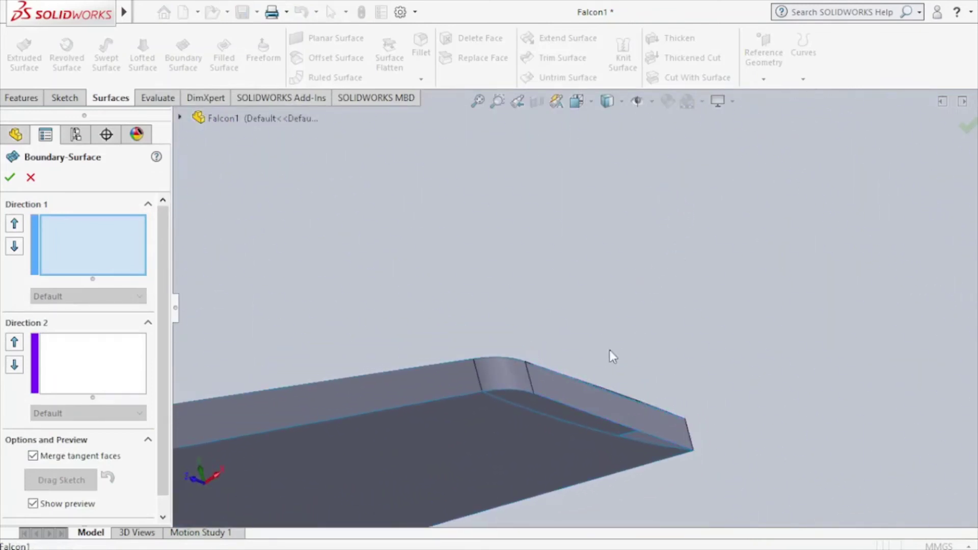
pyautogui.click(561, 424)
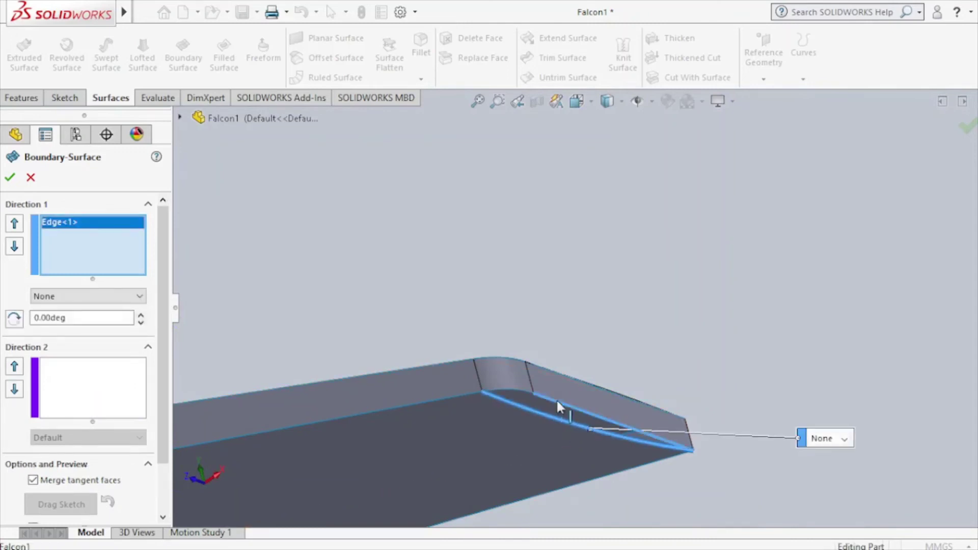
pyautogui.click(556, 402)
pyautogui.click(69, 398)
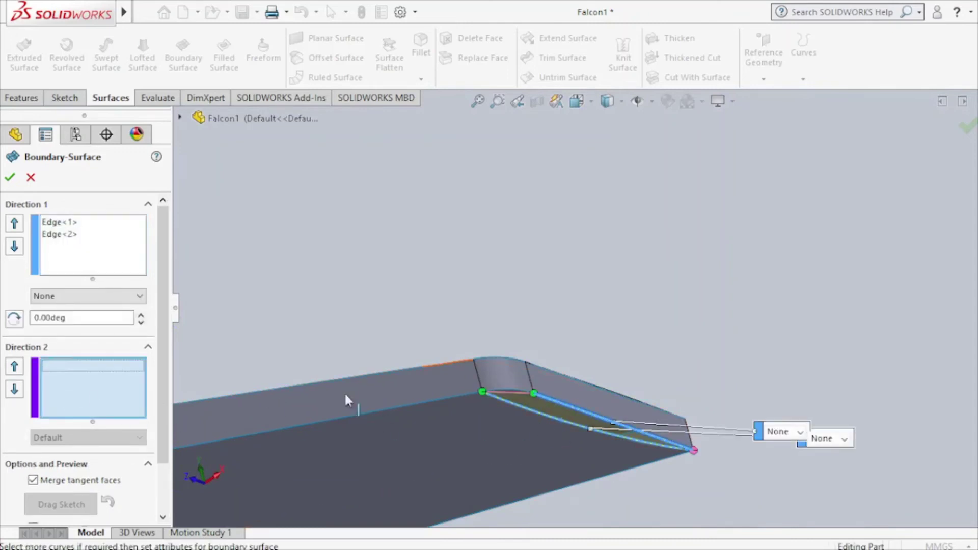
pyautogui.click(508, 386)
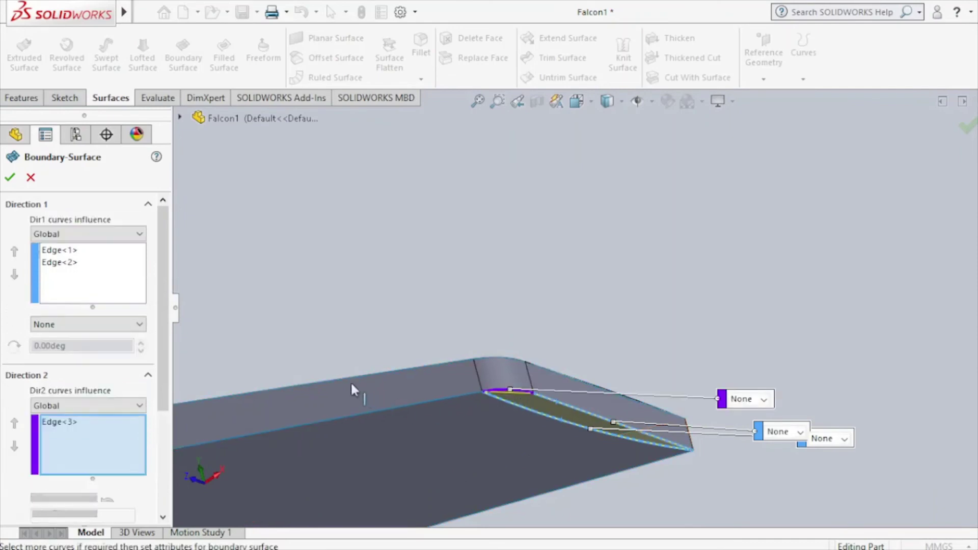
pyautogui.click(19, 178)
# Step: Zoom out to the whole aircraft in Front view to compare with the Falcon reference photo
pyautogui.scroll(3, 595, 332)
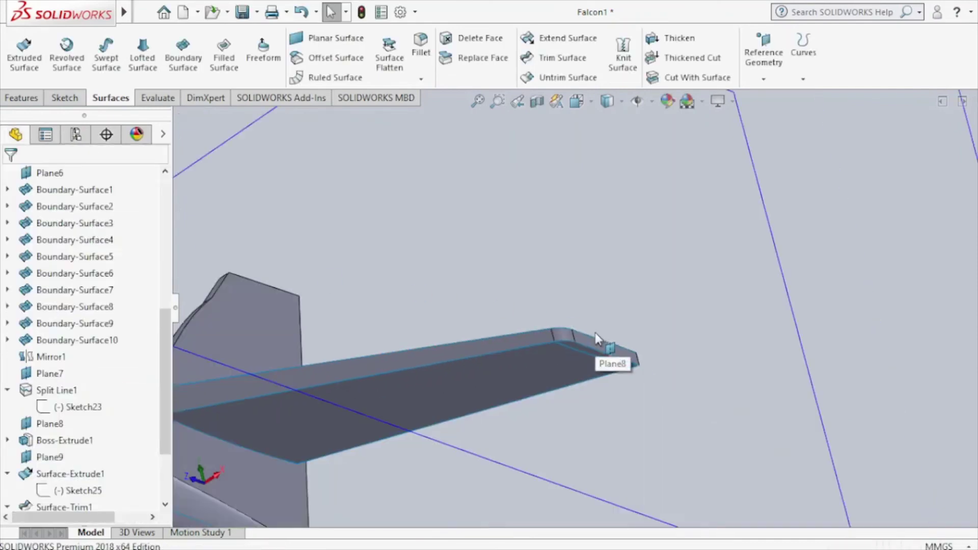
pyautogui.scroll(5, 595, 333)
pyautogui.moveTo(602, 335)
pyautogui.mouseDown(button='middle')
pyautogui.moveTo(587, 431)
pyautogui.moveTo(596, 398)
pyautogui.moveTo(583, 398)
pyautogui.mouseUp(button='middle')
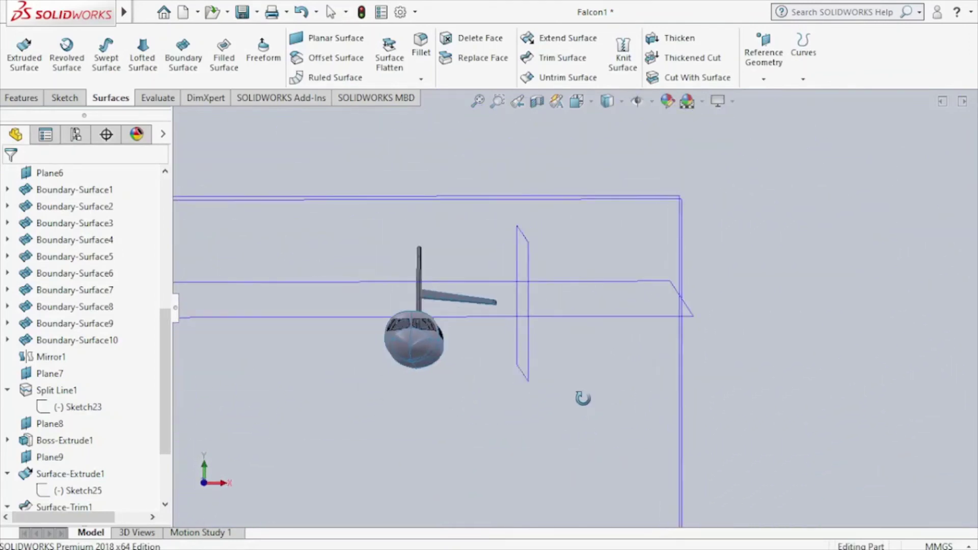
pyautogui.click(589, 105)
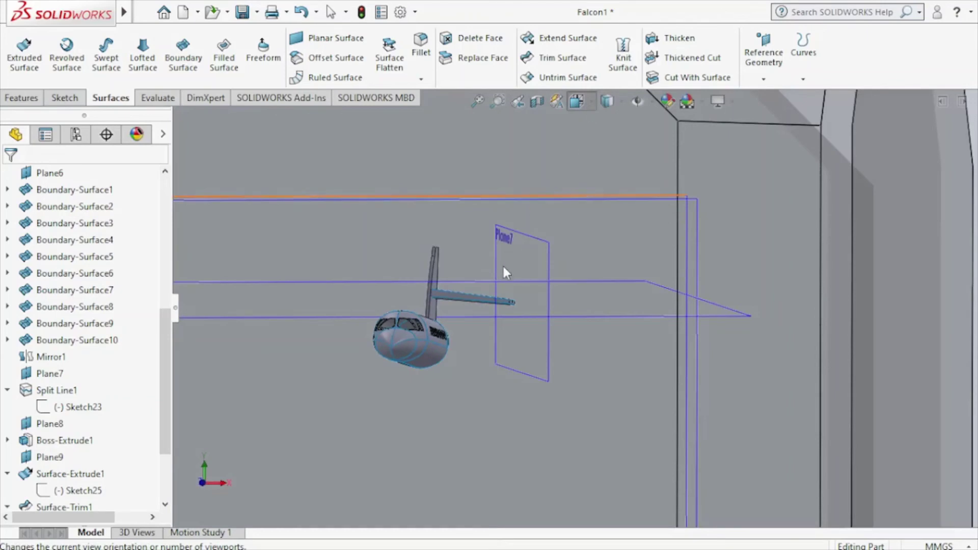
pyautogui.click(490, 306)
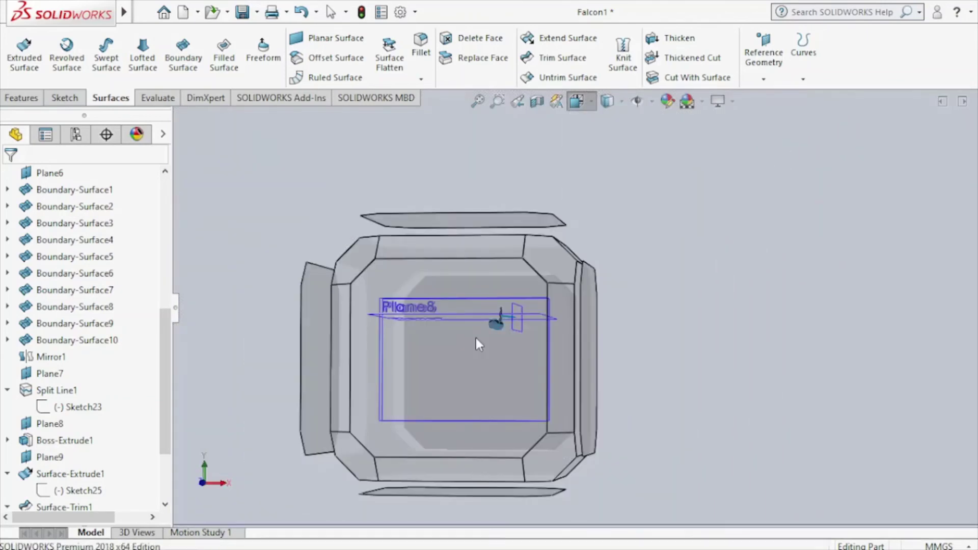
pyautogui.scroll(-5, 475, 337)
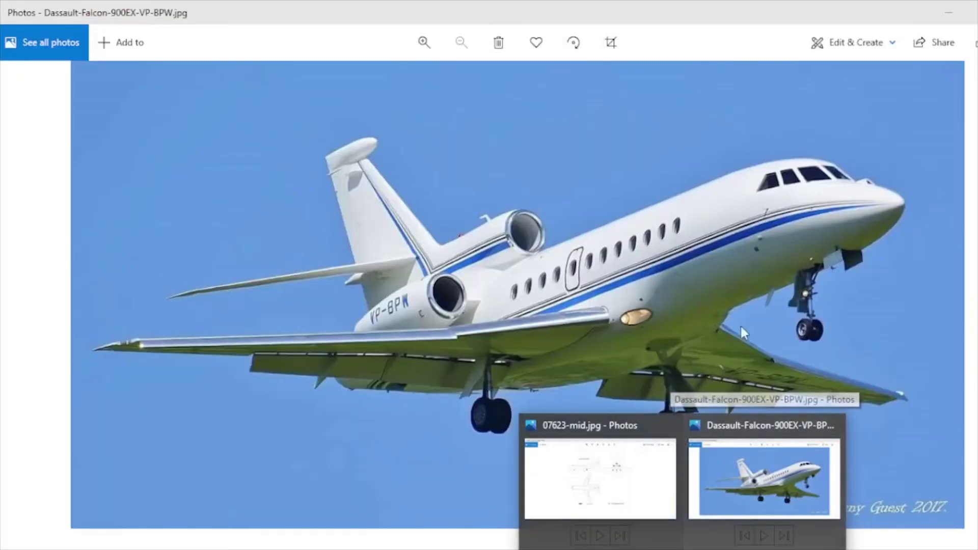
# Step: Open Sketch26, the stabilizer's front-view outline, for editing
pyautogui.scroll(-1, 753, 191)
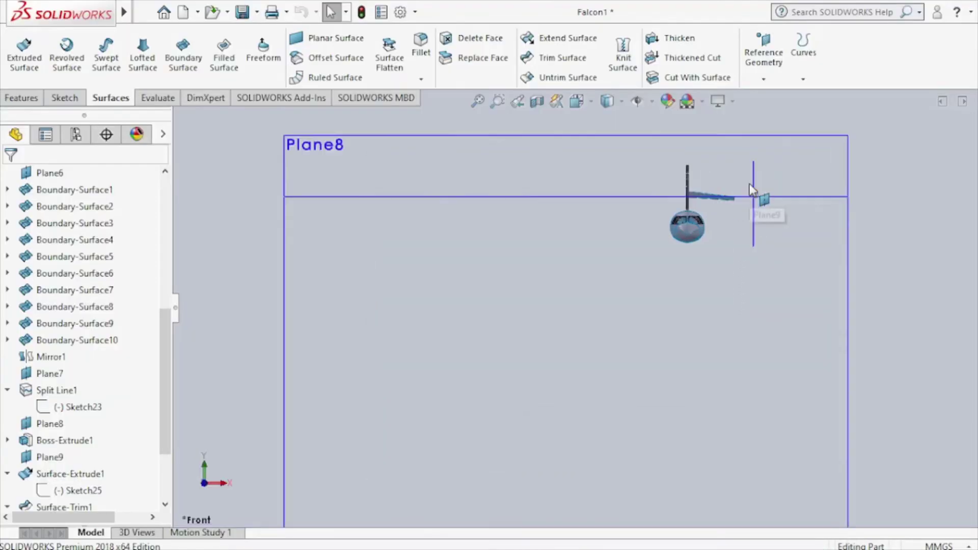
pyautogui.scroll(-1, 752, 192)
pyautogui.scroll(-1, 713, 255)
pyautogui.moveTo(183, 446)
pyautogui.mouseDown()
pyautogui.moveTo(90, 489)
pyautogui.moveTo(29, 497)
pyautogui.mouseUp()
pyautogui.click(71, 423)
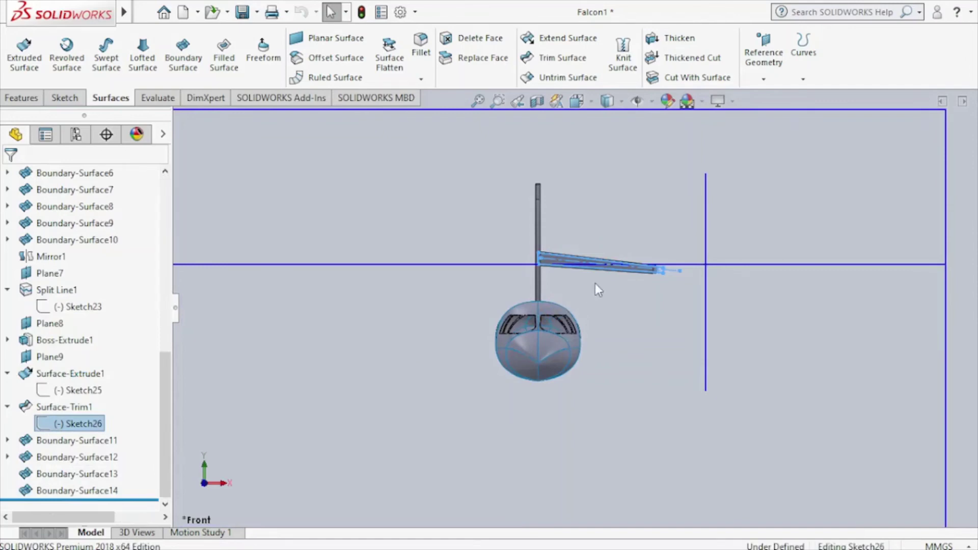
# Step: Drag the outline's top-left, tip and bottom-left points down so it tapers toward the tip
pyautogui.scroll(-1, 621, 268)
pyautogui.scroll(-2, 619, 262)
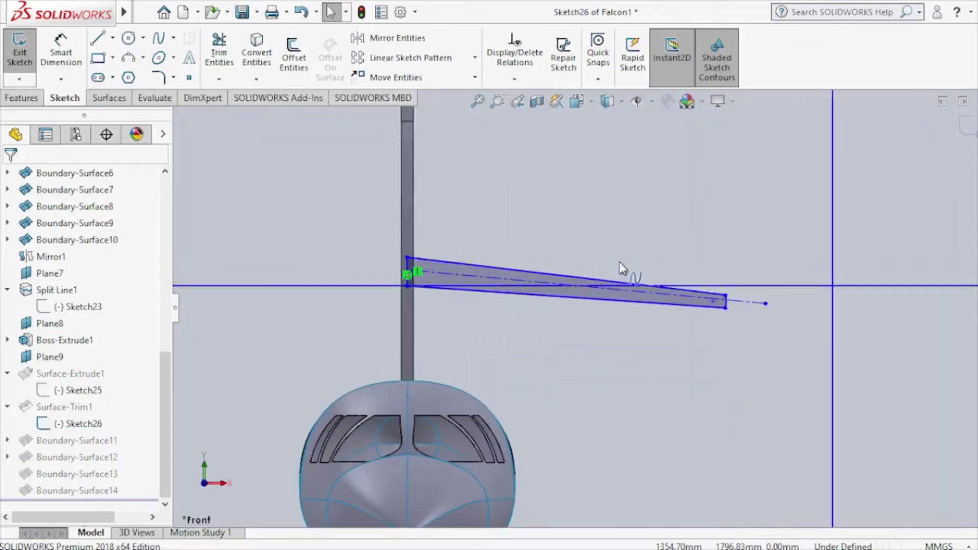
pyautogui.scroll(-1, 620, 263)
pyautogui.scroll(-1, 309, 305)
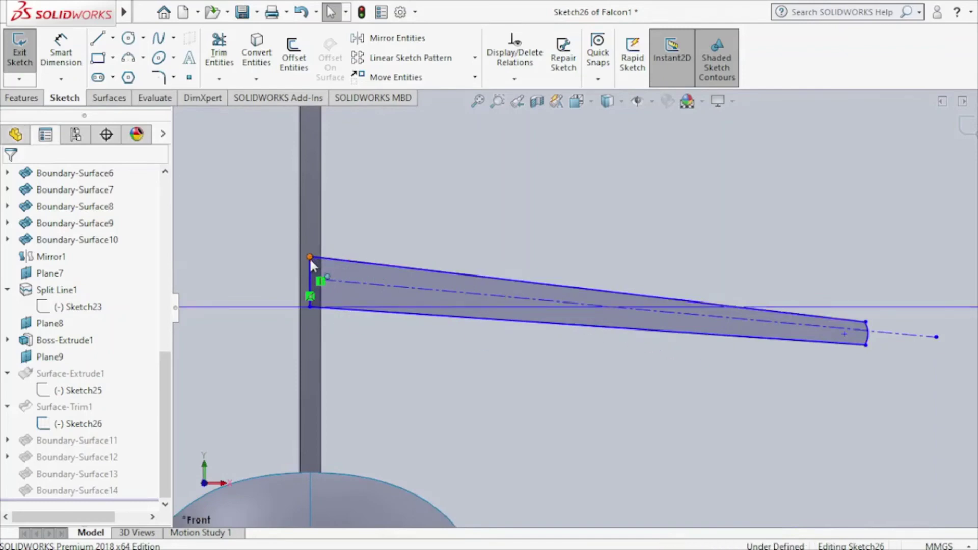
pyautogui.moveTo(310, 258); pyautogui.dragTo(309, 262)
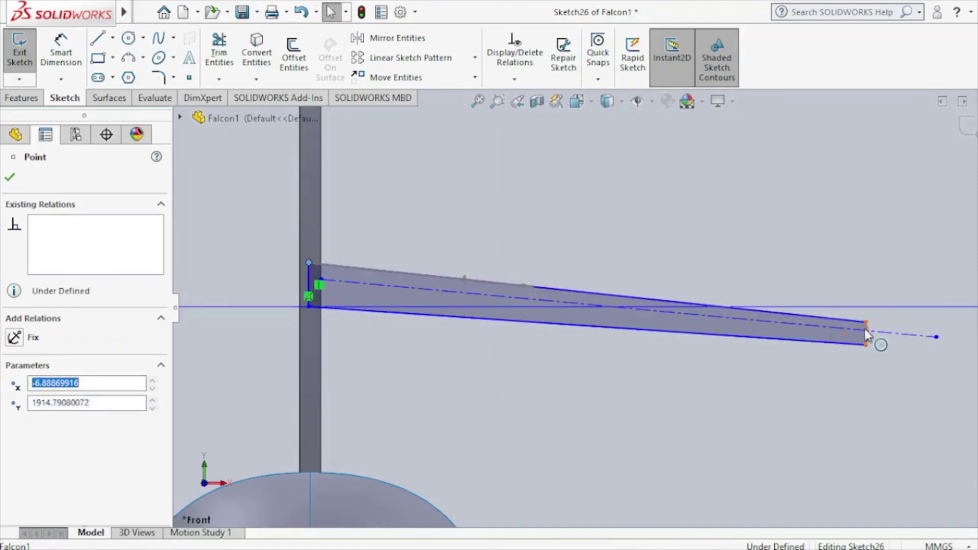
pyautogui.click(866, 323)
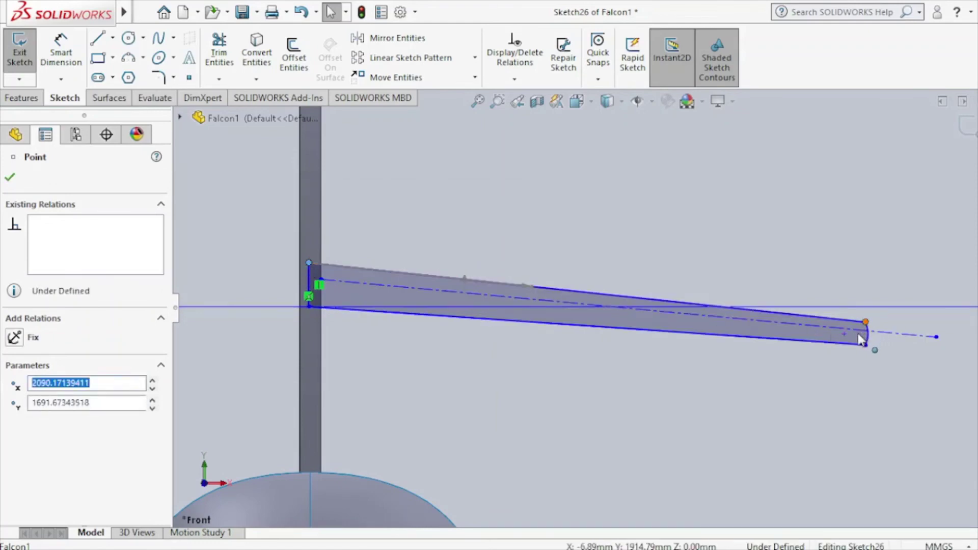
pyautogui.moveTo(861, 340); pyautogui.dragTo(848, 341)
pyautogui.click(309, 306)
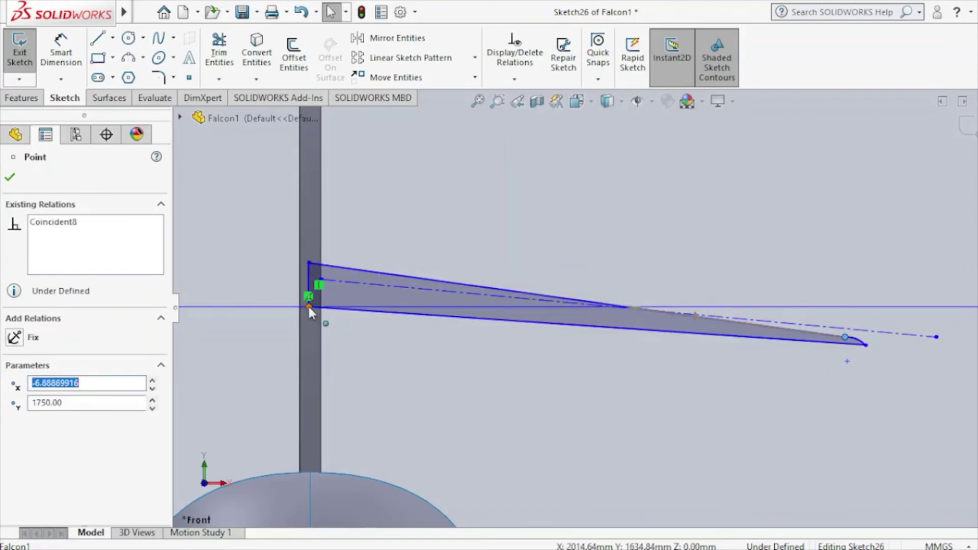
pyautogui.moveTo(308, 308); pyautogui.dragTo(308, 282)
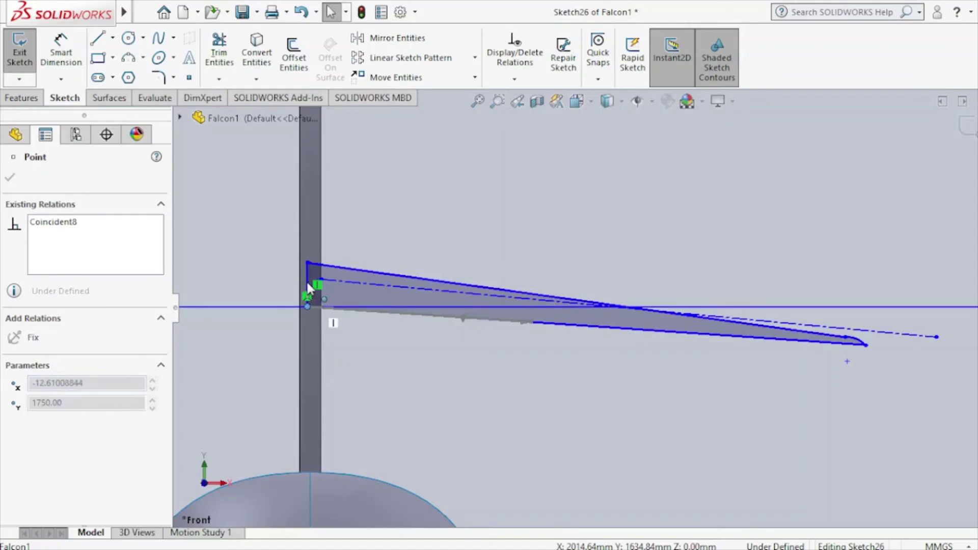
# Step: Delete the Coincident8 relation, reposition the left vertex, and exit Sketch26 to rebuild
pyautogui.rightClick(109, 224)
pyautogui.click(151, 231)
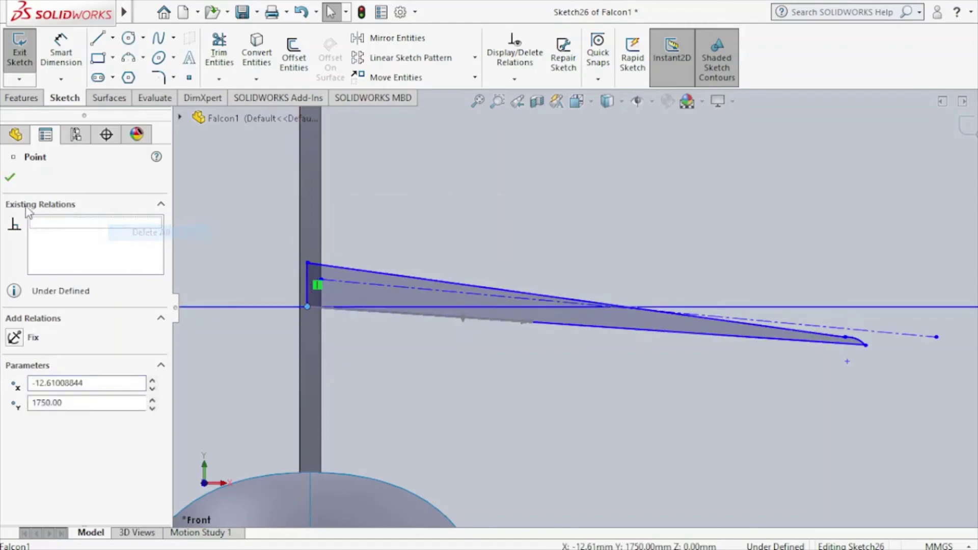
pyautogui.click(10, 176)
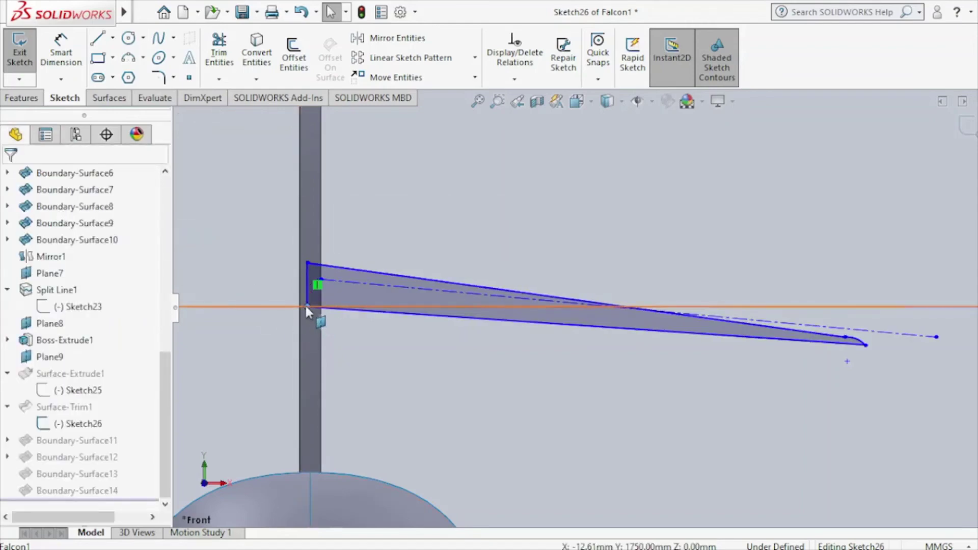
pyautogui.moveTo(305, 293); pyautogui.dragTo(310, 295)
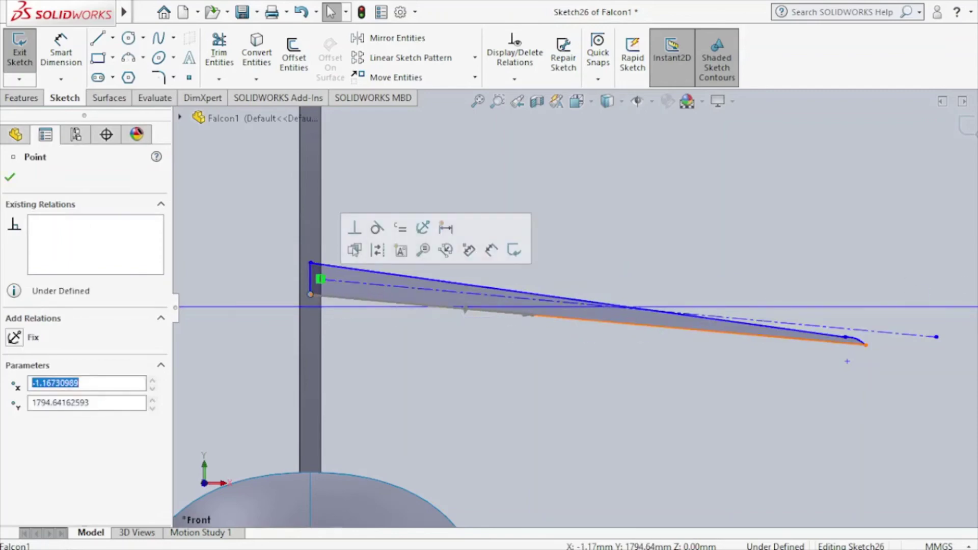
pyautogui.click(967, 133)
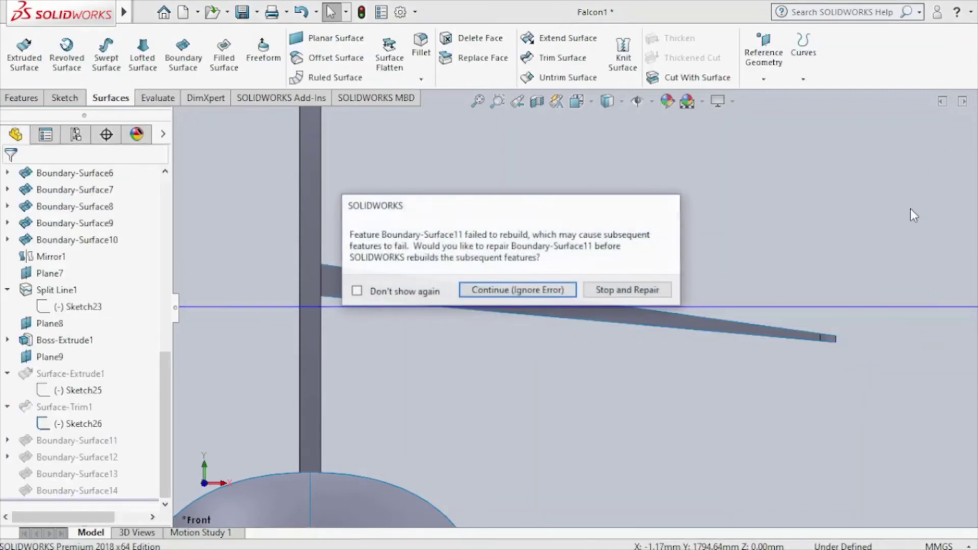
# Step: Continue past the rebuild error, close What's Wrong, and orbit to an angled view
pyautogui.click(552, 291)
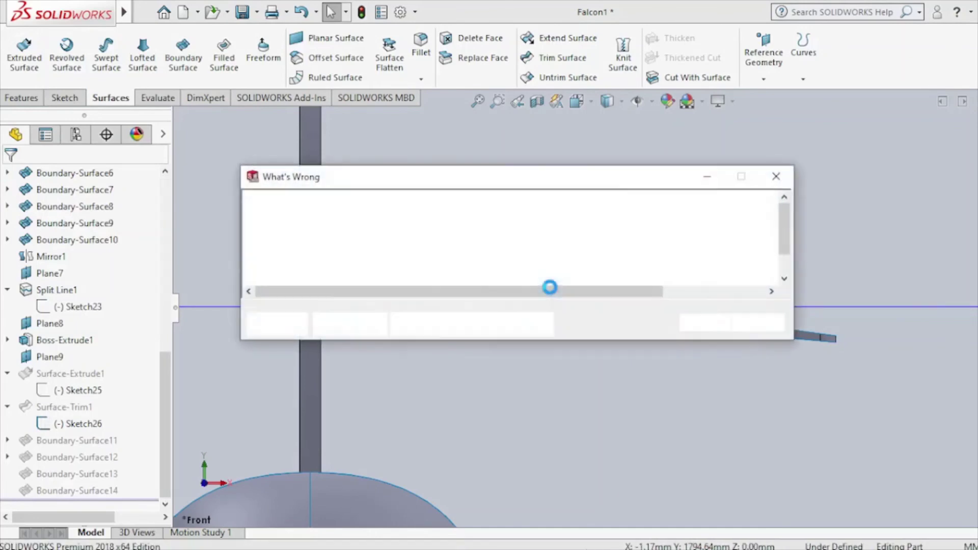
pyautogui.click(776, 176)
pyautogui.scroll(2, 760, 224)
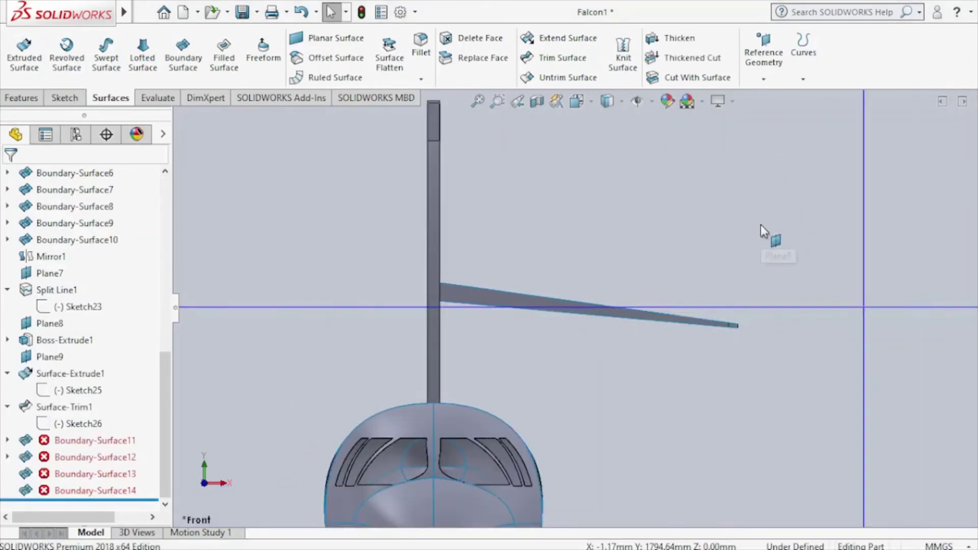
pyautogui.scroll(2, 760, 224)
pyautogui.moveTo(676, 250); pyautogui.dragTo(466, 359, button='middle')
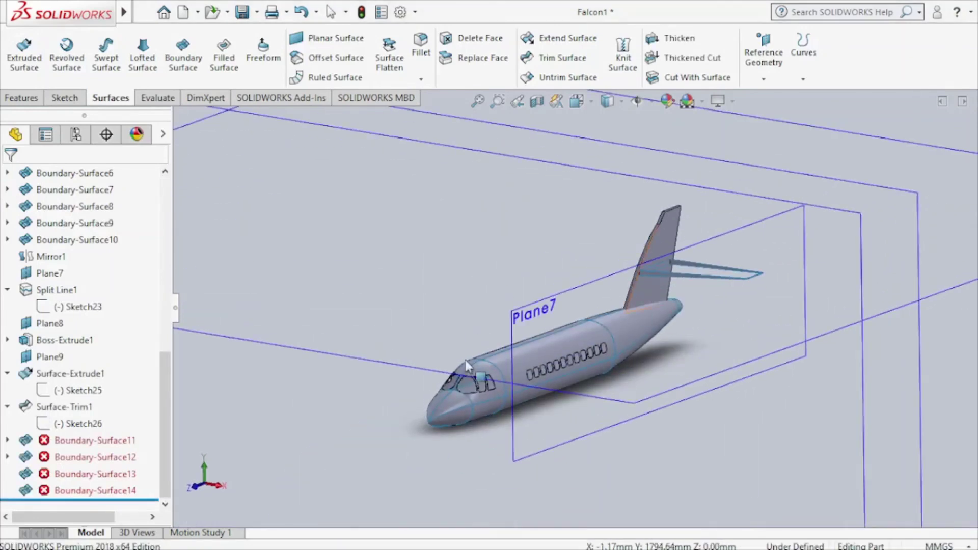
# Step: Expand Boundary-Surface11 and select its 3DSketch8
pyautogui.click(7, 440)
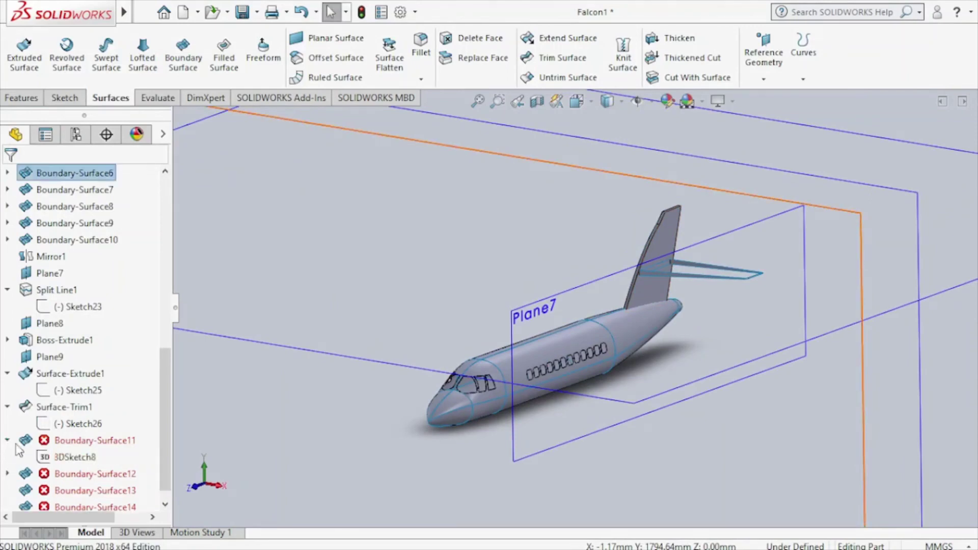
pyautogui.click(61, 458)
pyautogui.moveTo(57, 461); pyautogui.dragTo(87, 461)
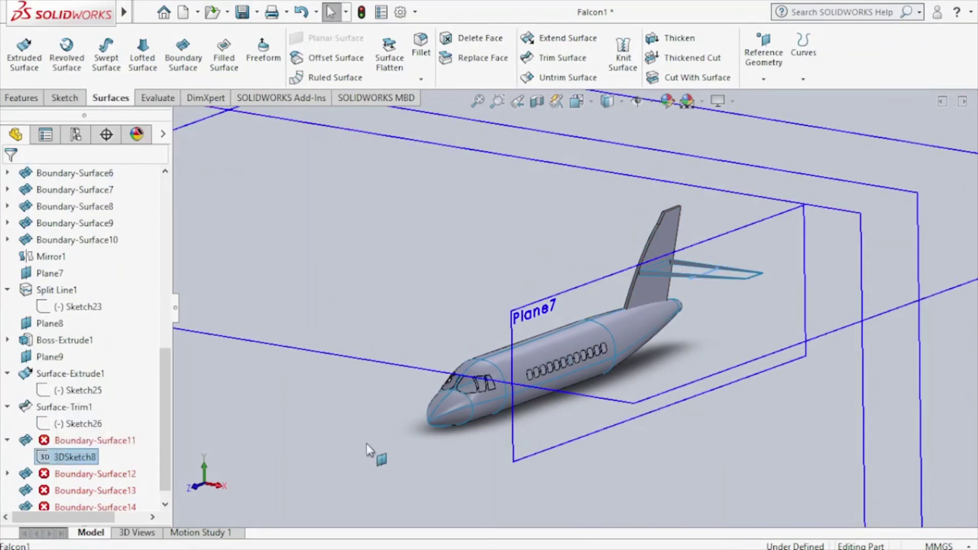
# Step: Edit 3DSketch8, inspect the tail stabilizer, then exit and dismiss the rebuild errors
pyautogui.rightClick(87, 459)
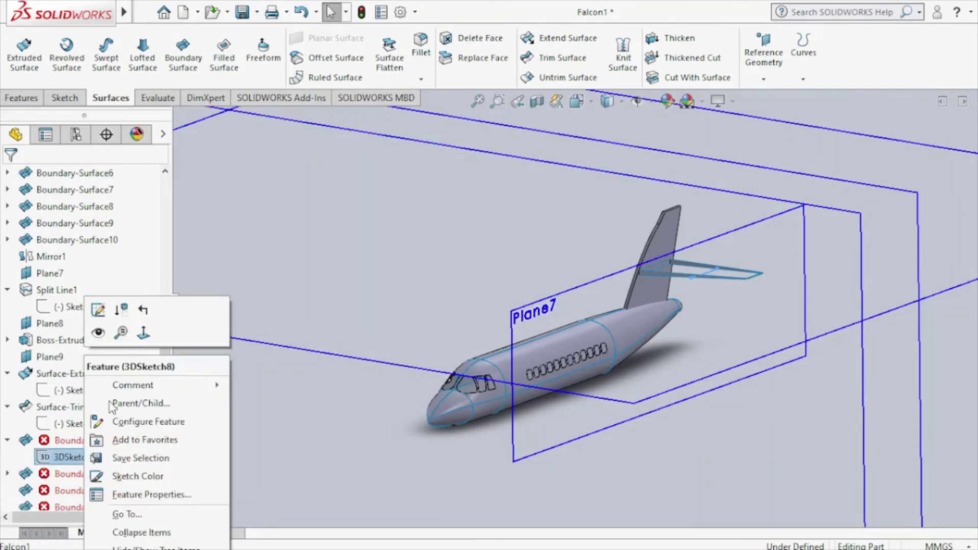
pyautogui.click(96, 310)
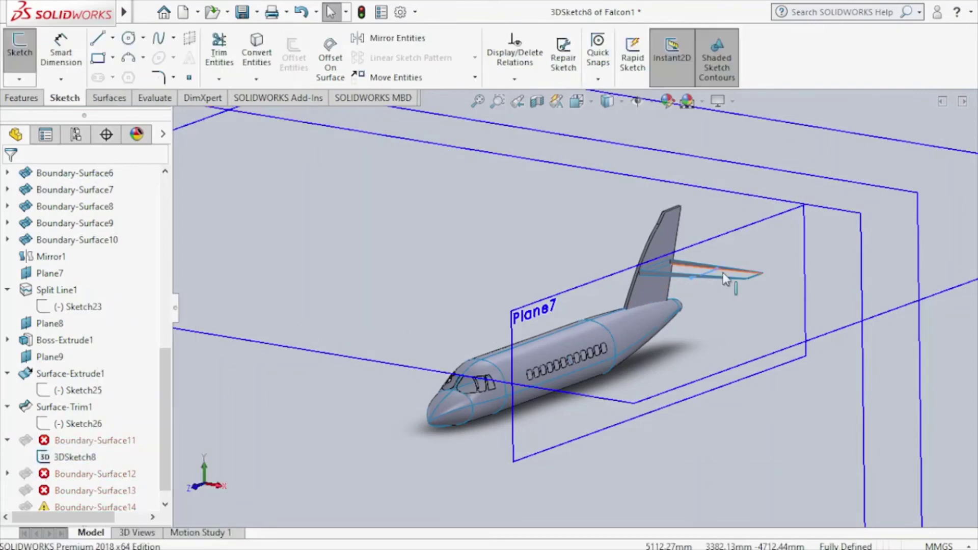
pyautogui.scroll(-2, 723, 281)
pyautogui.scroll(-3, 719, 280)
pyautogui.scroll(-3, 711, 279)
pyautogui.scroll(-2, 625, 312)
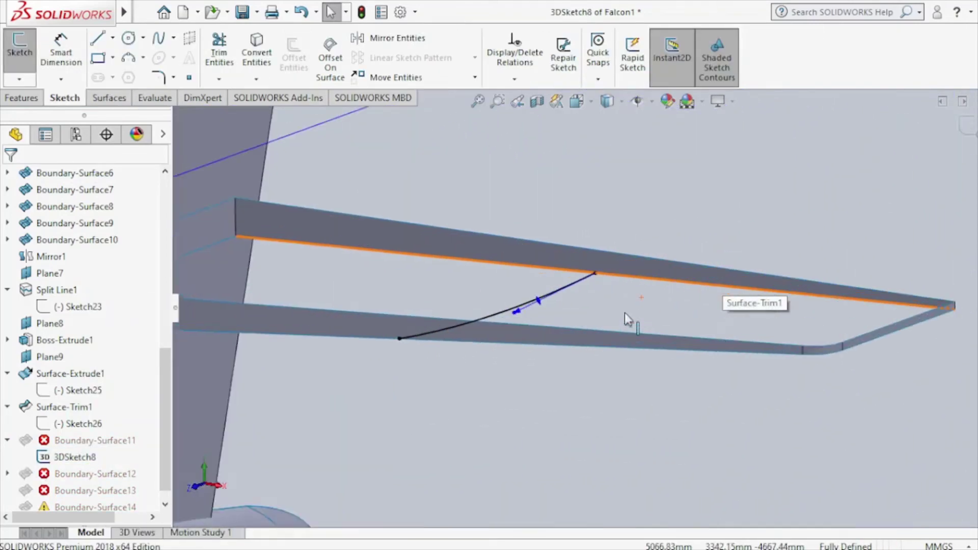
pyautogui.scroll(-2, 524, 320)
pyautogui.moveTo(524, 319)
pyautogui.mouseDown(button='middle')
pyautogui.moveTo(503, 257)
pyautogui.moveTo(458, 273)
pyautogui.moveTo(973, 162)
pyautogui.mouseUp(button='middle')
pyautogui.click(968, 127)
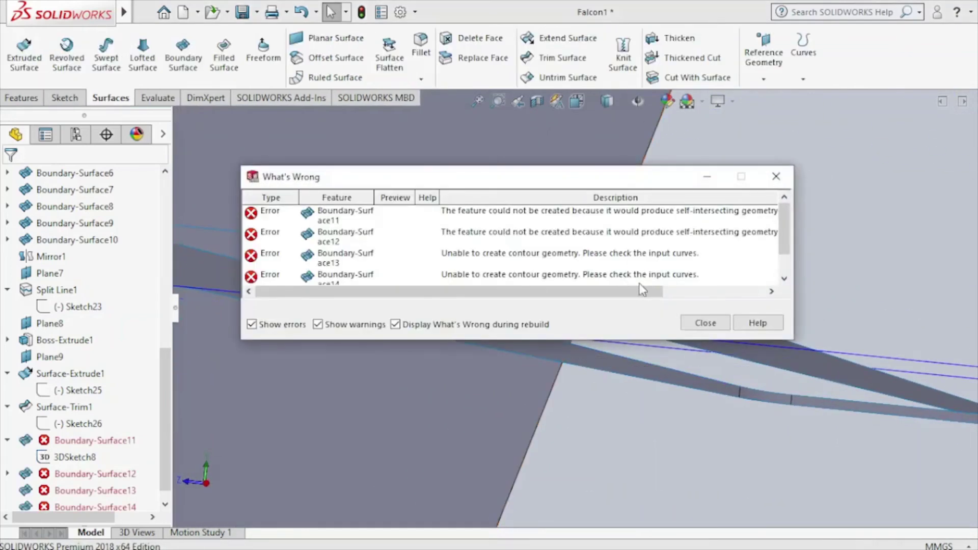
pyautogui.click(774, 177)
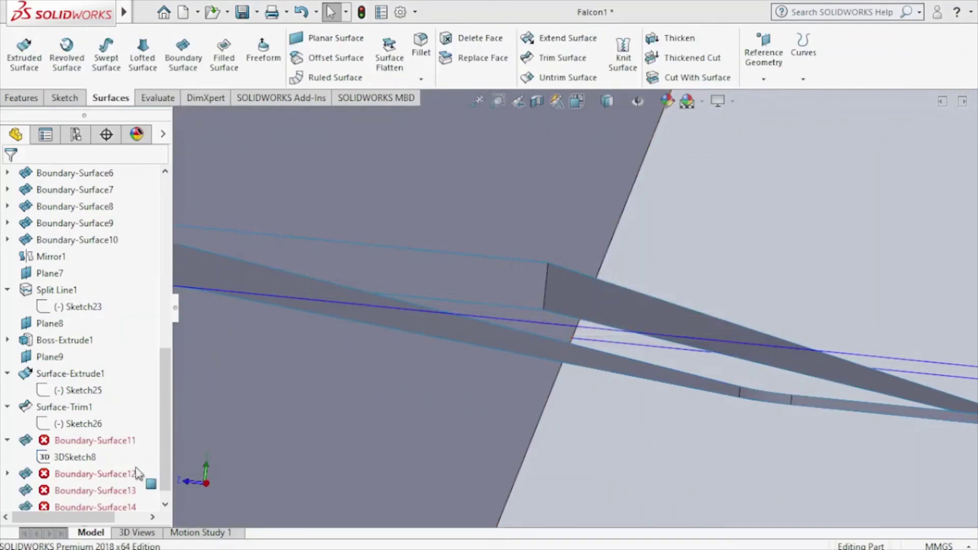
# Step: Try flipping the connectors on Boundary-Surface11's Edge<2>, then cancel without changes
pyautogui.click(101, 442)
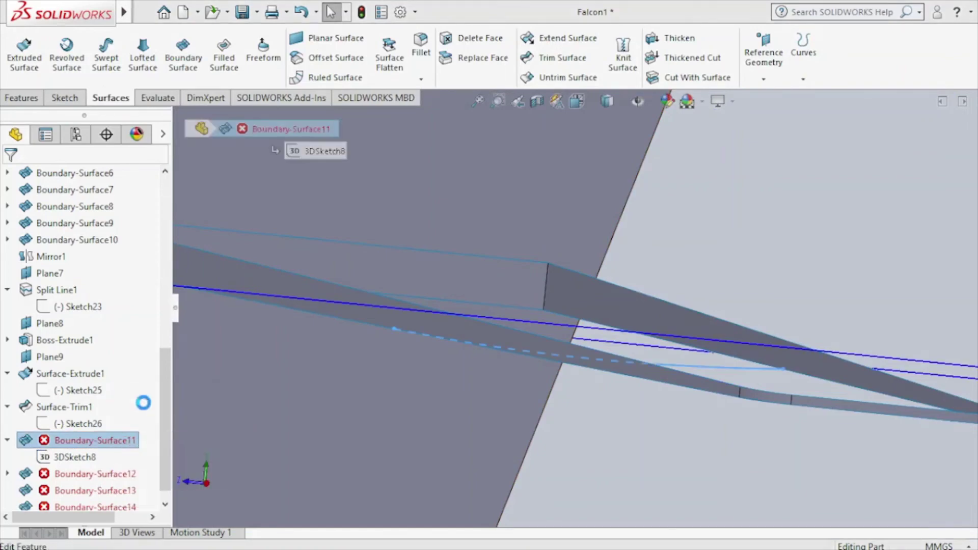
pyautogui.click(665, 343)
pyautogui.doubleClick(665, 344)
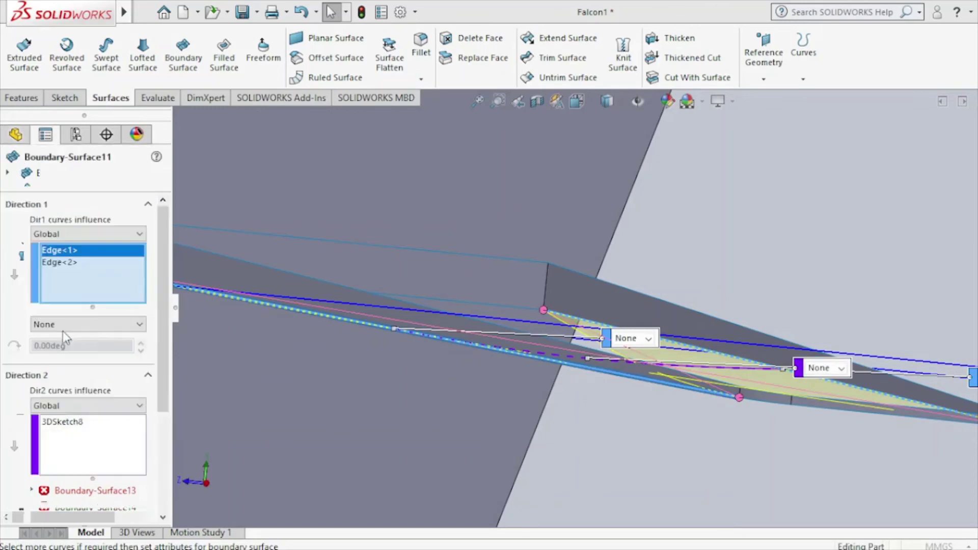
pyautogui.rightClick(72, 264)
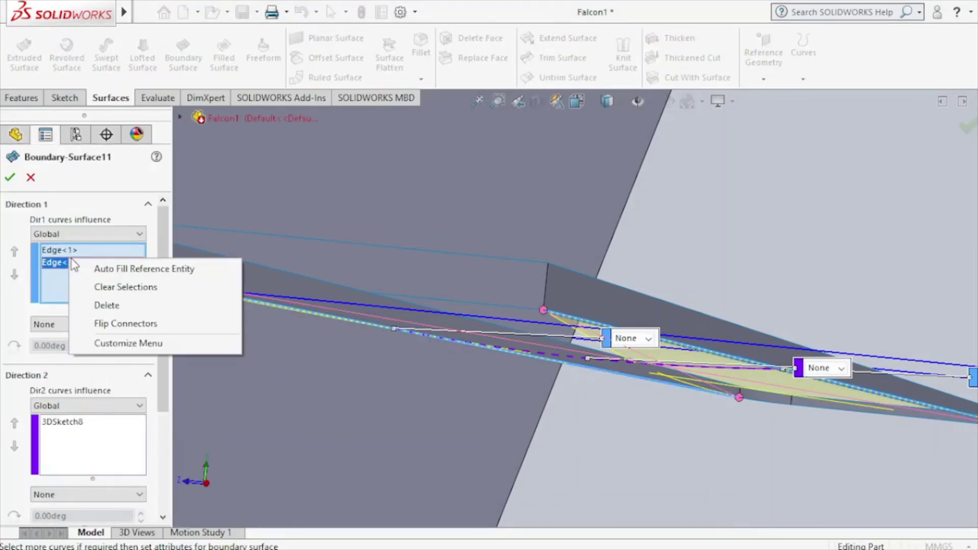
pyautogui.click(127, 327)
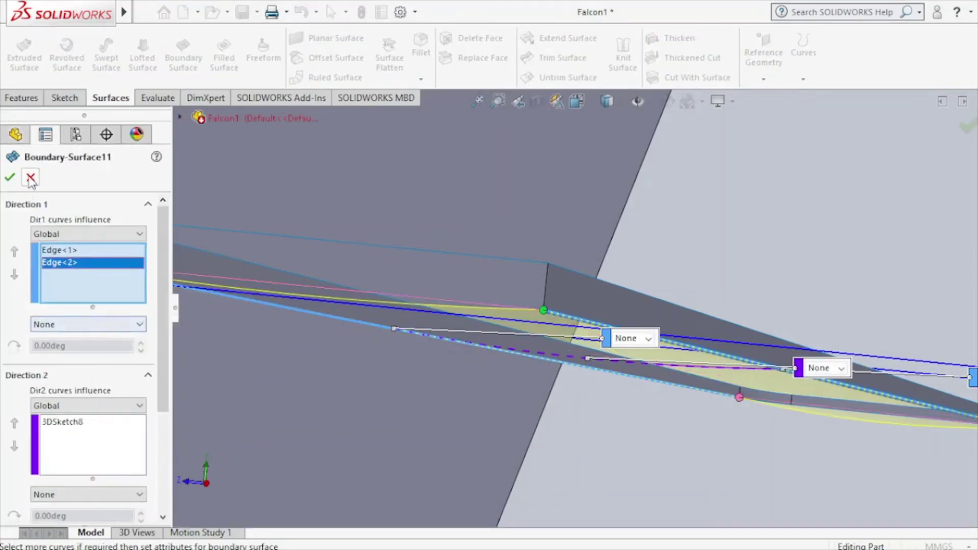
pyautogui.press('Escape')
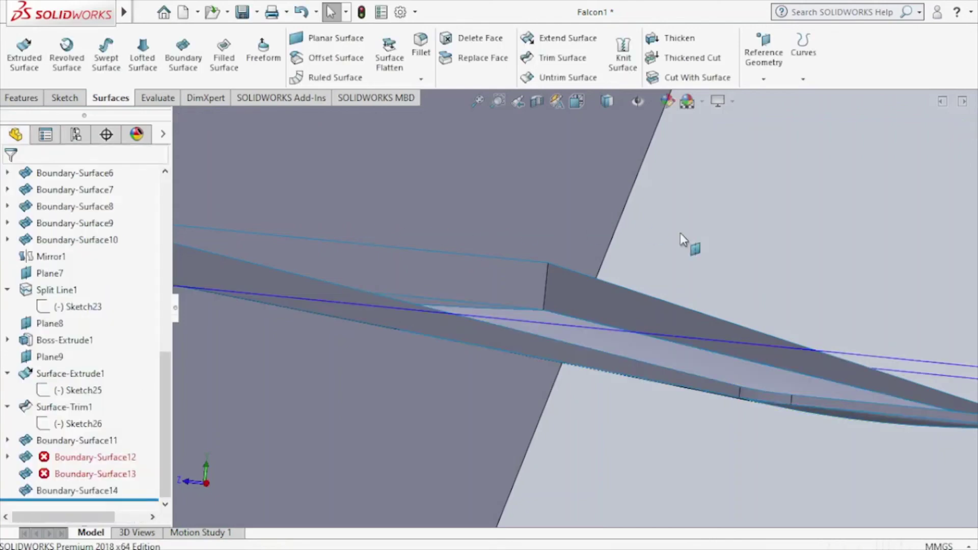
# Step: Flip the connectors on Boundary-Surface12's Edge<1> so it rebuilds without error
pyautogui.rightClick(104, 458)
pyautogui.click(139, 148)
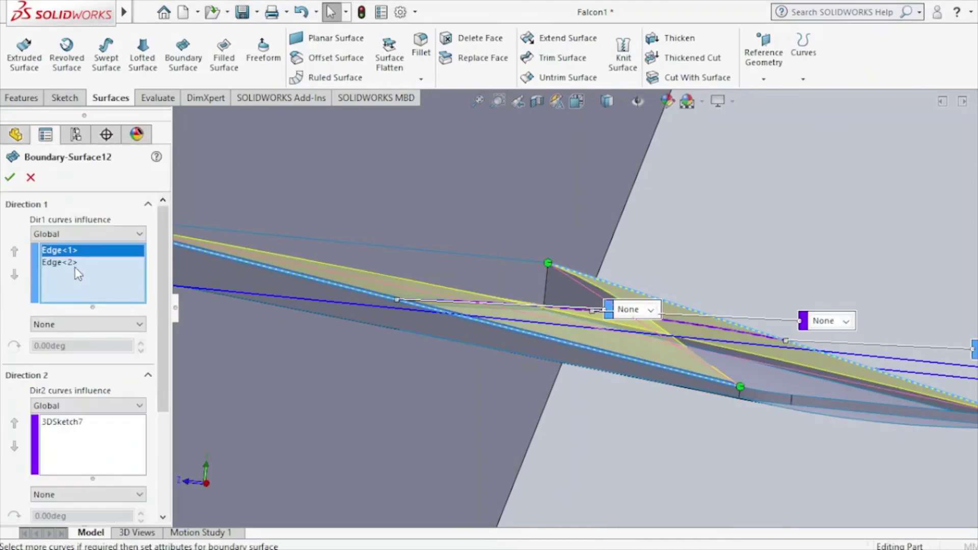
pyautogui.rightClick(72, 250)
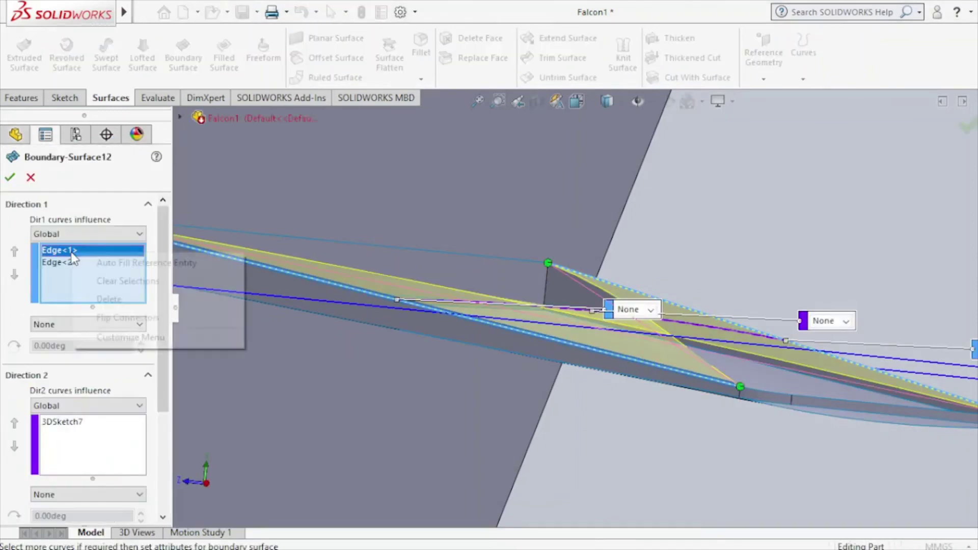
pyautogui.click(134, 317)
pyautogui.click(11, 180)
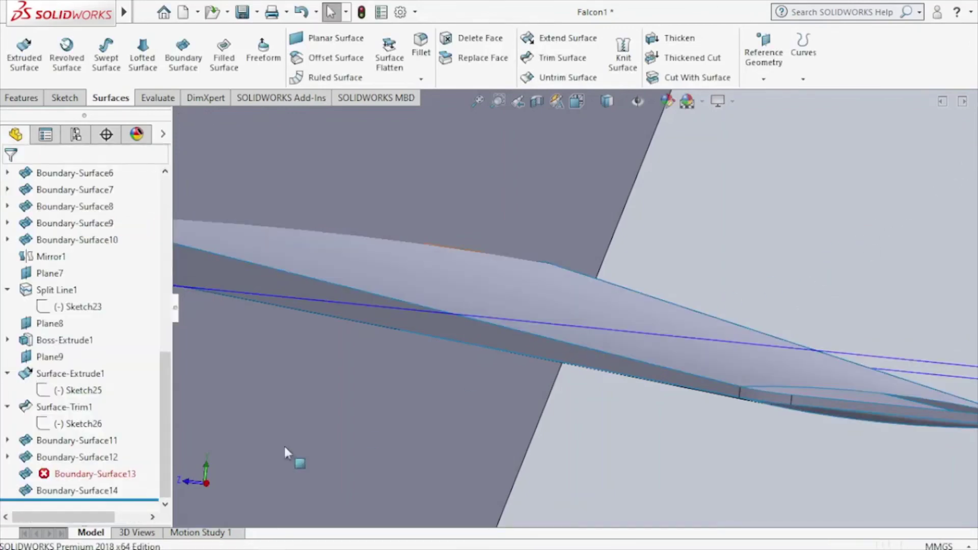
pyautogui.rightClick(65, 475)
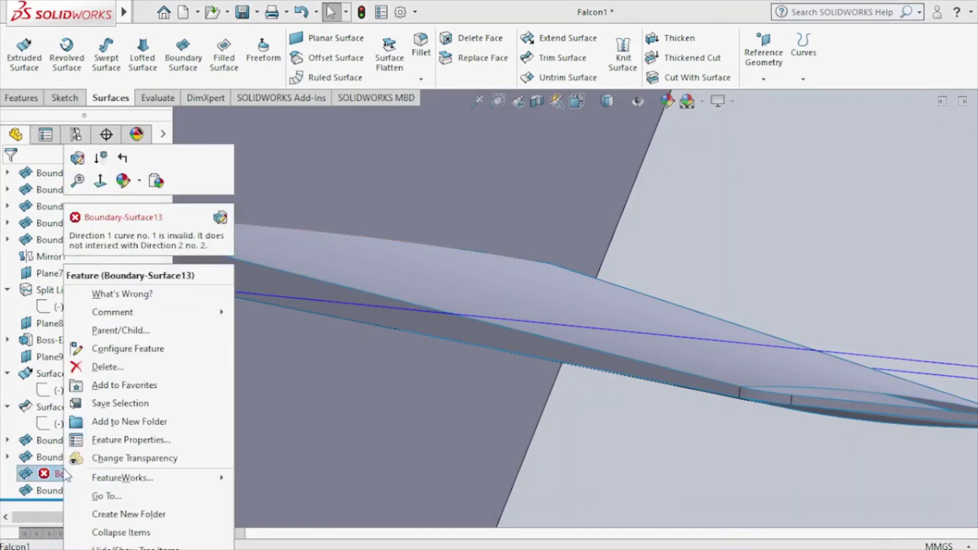
pyautogui.click(727, 341)
# Step: Clear Boundary-Surface13's curve selections in both Direction 1 and Direction 2
pyautogui.click(841, 384)
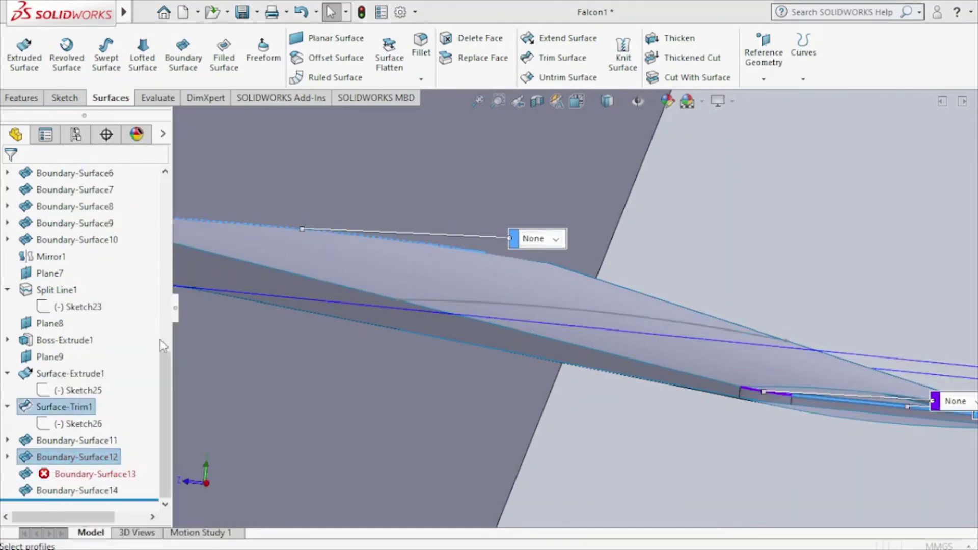
pyautogui.rightClick(59, 260)
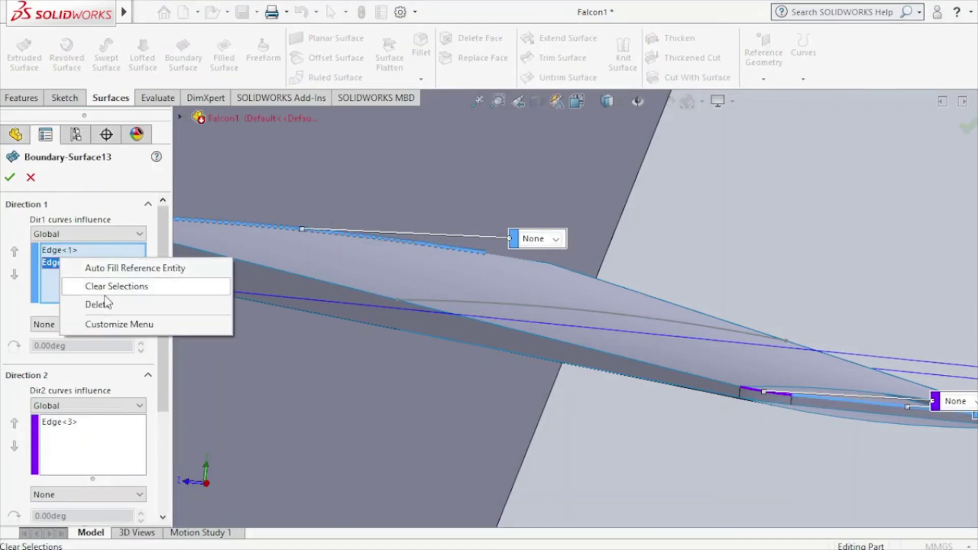
pyautogui.click(94, 289)
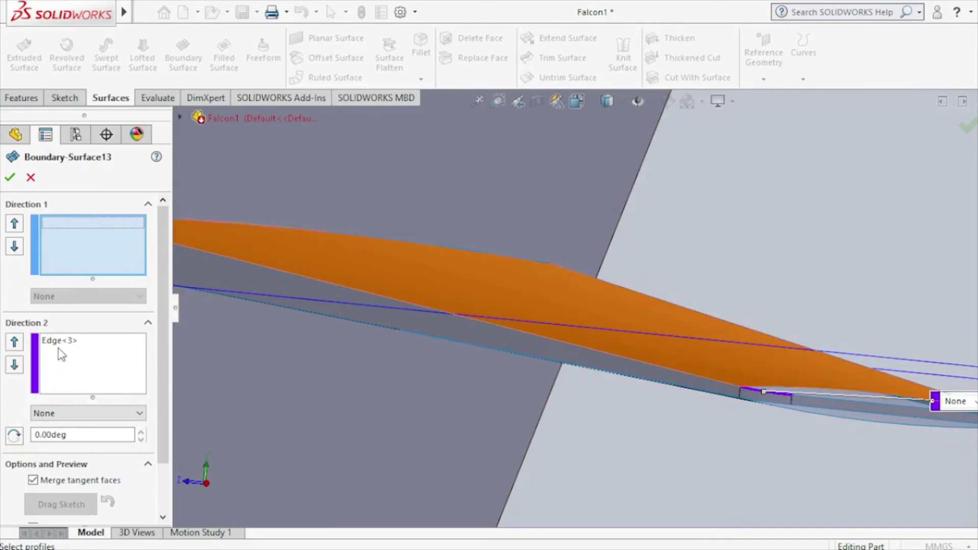
pyautogui.rightClick(83, 359)
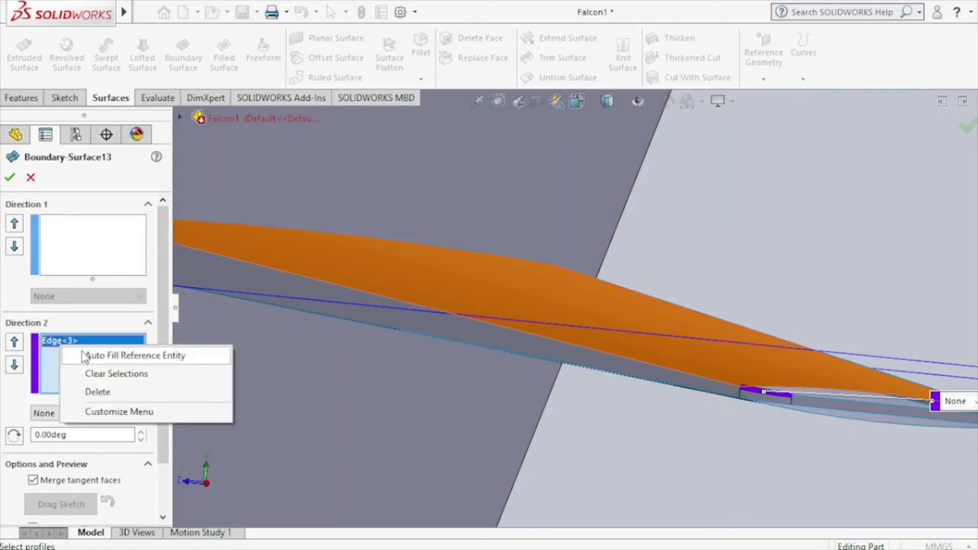
pyautogui.rightClick(81, 350)
pyautogui.click(122, 375)
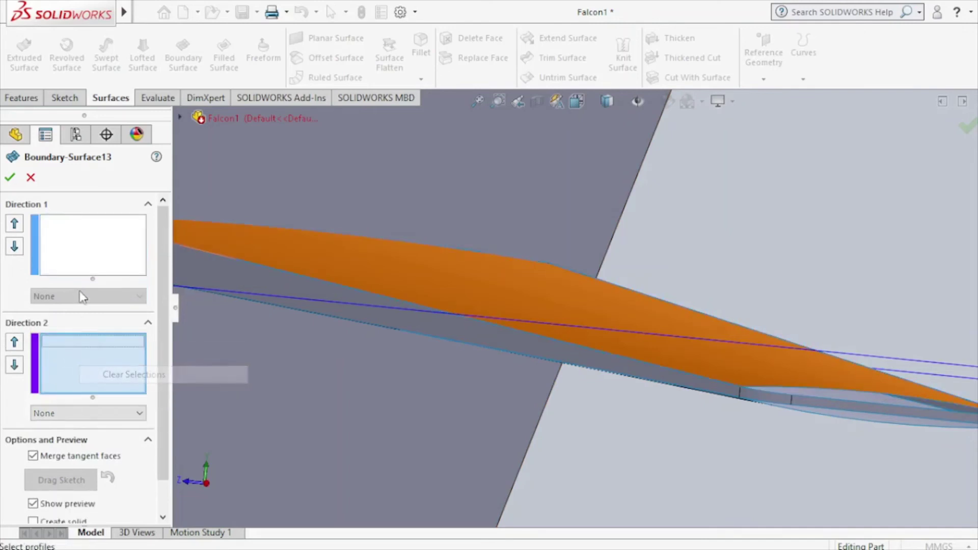
pyautogui.click(83, 251)
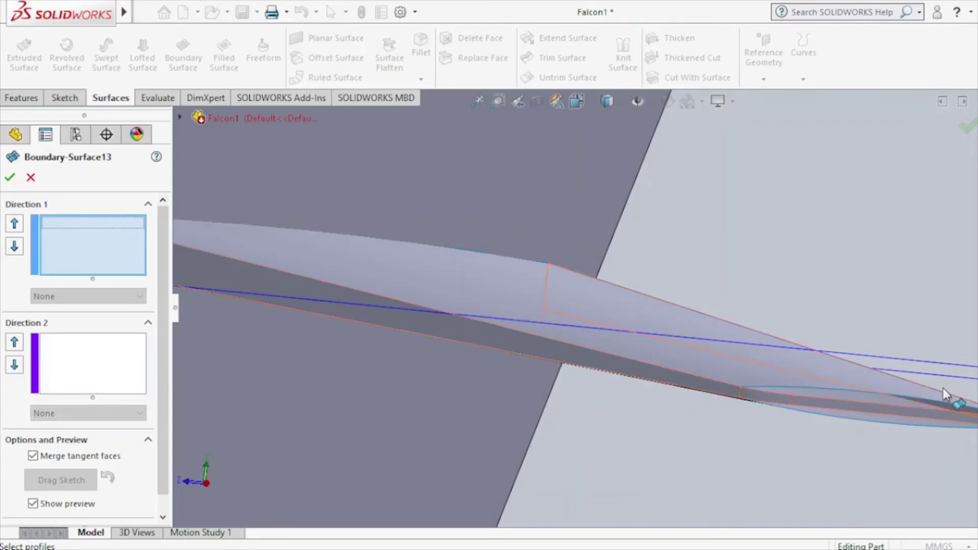
# Step: Set Edge<4> and Edge<1> as Direction 1 curves, removing the stray surface body entry
pyautogui.scroll(2, 943, 387)
pyautogui.scroll(3, 943, 387)
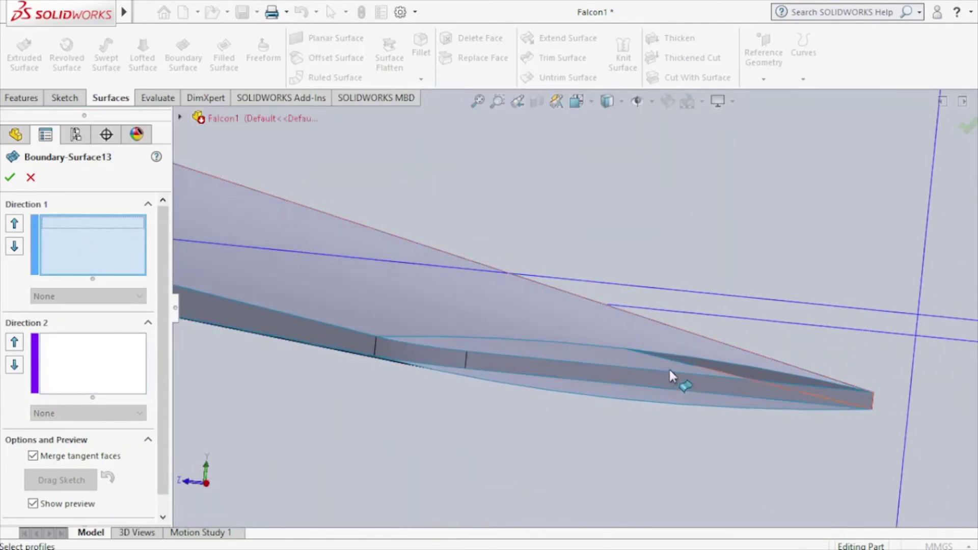
pyautogui.click(720, 364)
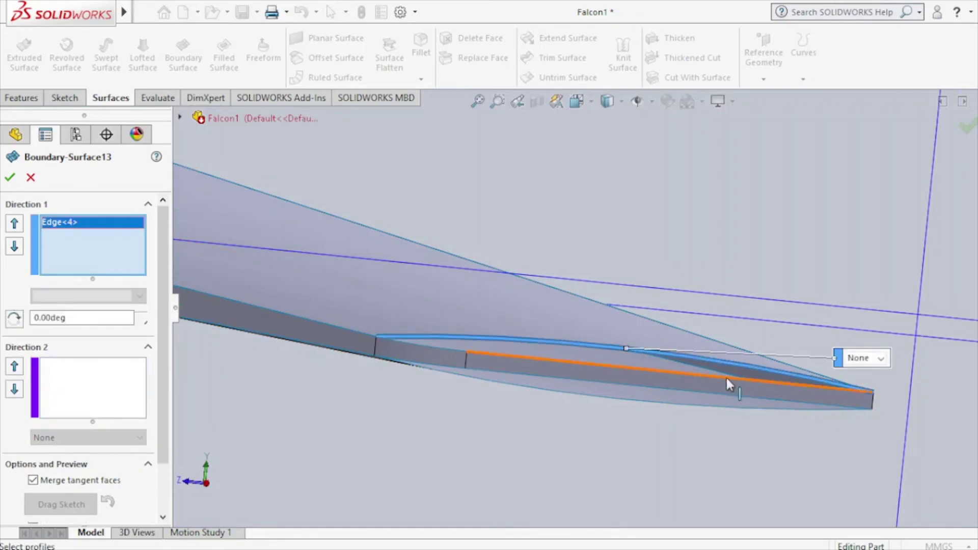
pyautogui.click(728, 380)
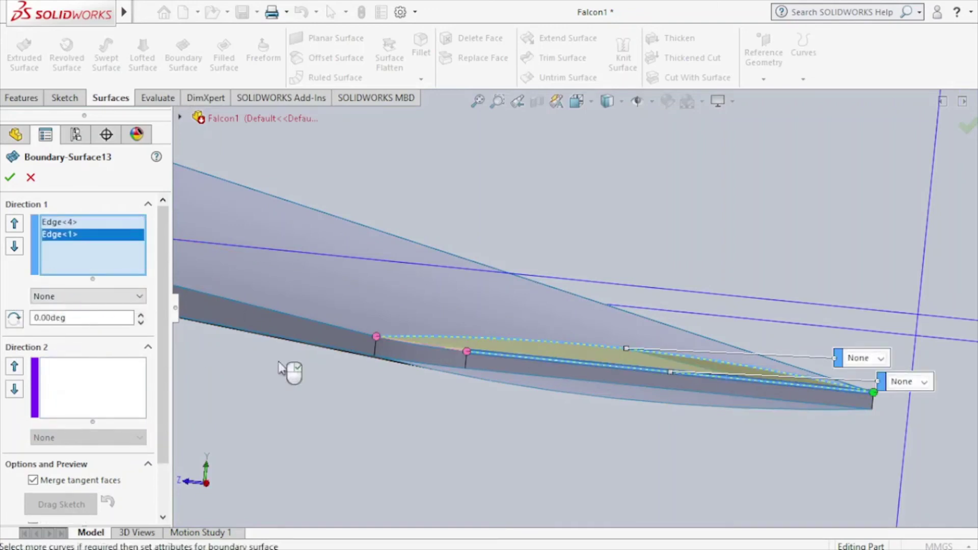
pyautogui.click(418, 343)
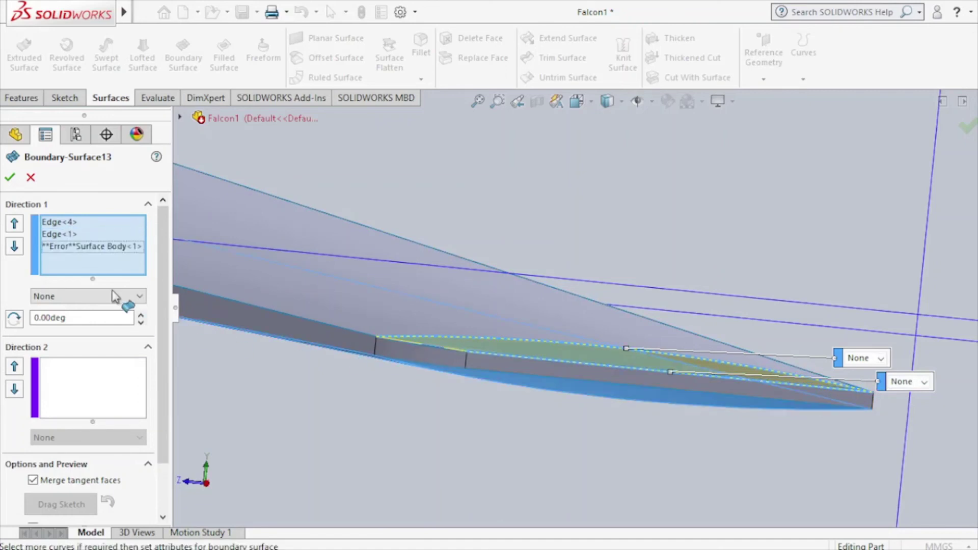
pyautogui.rightClick(109, 247)
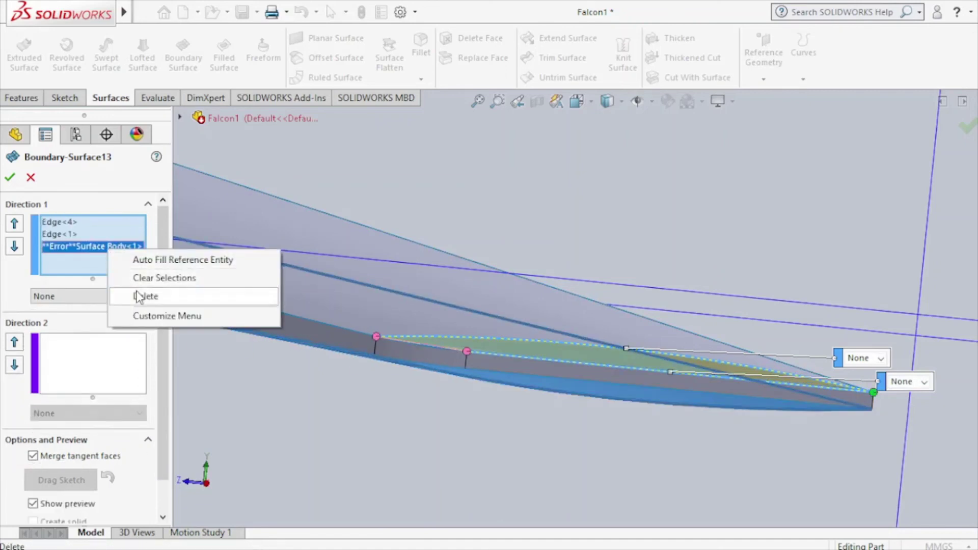
pyautogui.click(138, 297)
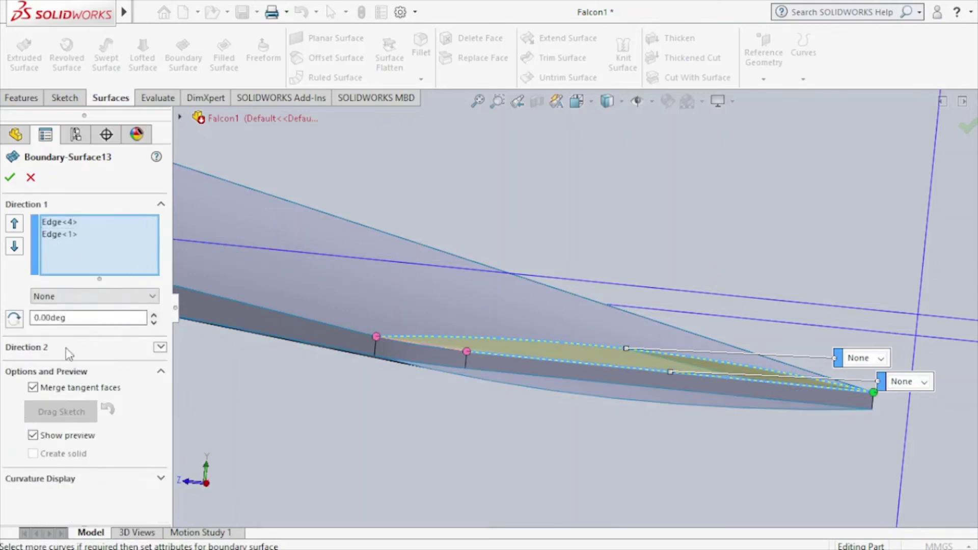
# Step: Add Edge<3> as the Direction 2 curve and accept Boundary-Surface13
pyautogui.click(161, 348)
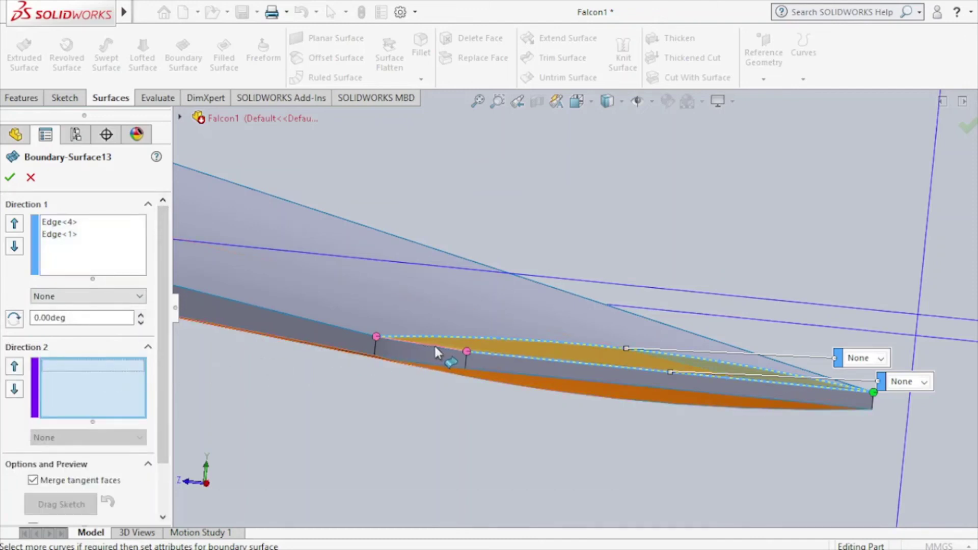
pyautogui.scroll(-2, 453, 340)
pyautogui.scroll(-3, 453, 340)
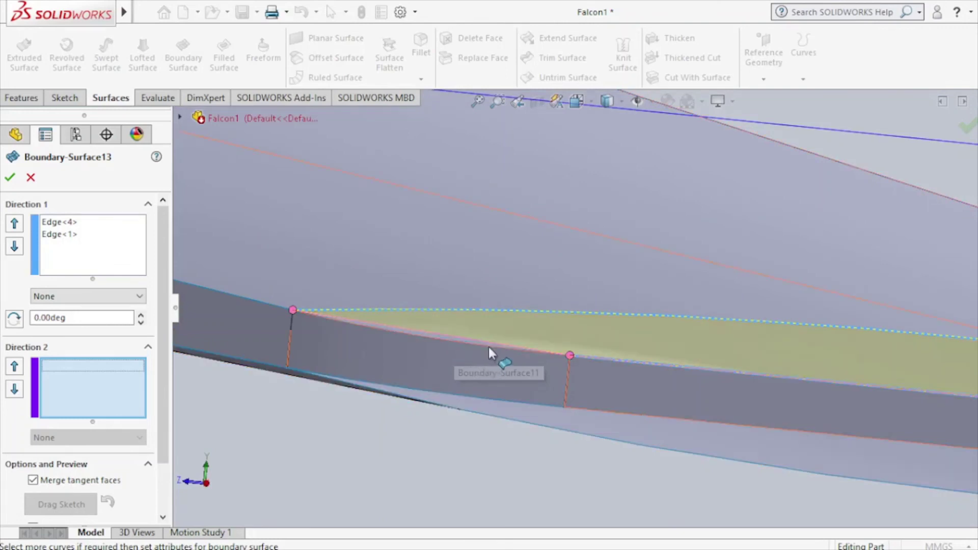
pyautogui.click(488, 346)
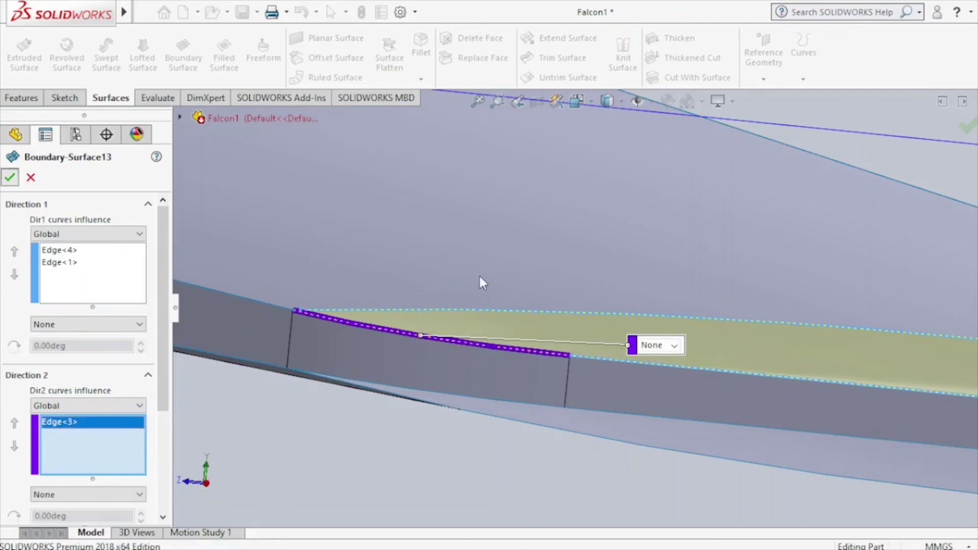
pyautogui.press('Return')
pyautogui.scroll(2, 694, 309)
# Step: Zoom out, switch to the Front view, and orbit to a side view of the whole jet
pyautogui.scroll(3, 695, 310)
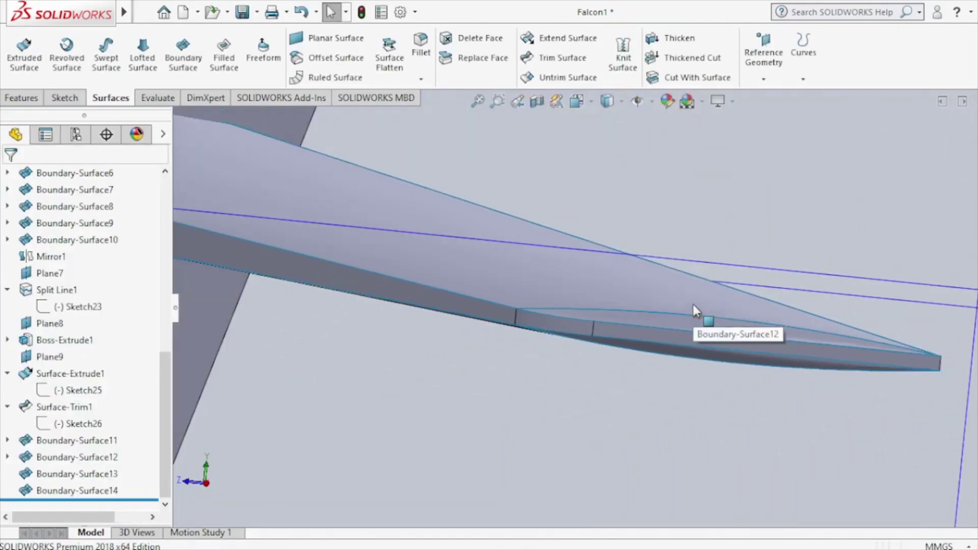
pyautogui.scroll(3, 695, 309)
pyautogui.scroll(2, 695, 310)
pyautogui.scroll(2, 694, 310)
pyautogui.moveTo(694, 310)
pyautogui.mouseDown(button='middle')
pyautogui.moveTo(677, 313)
pyautogui.moveTo(713, 334)
pyautogui.moveTo(719, 377)
pyautogui.mouseUp(button='middle')
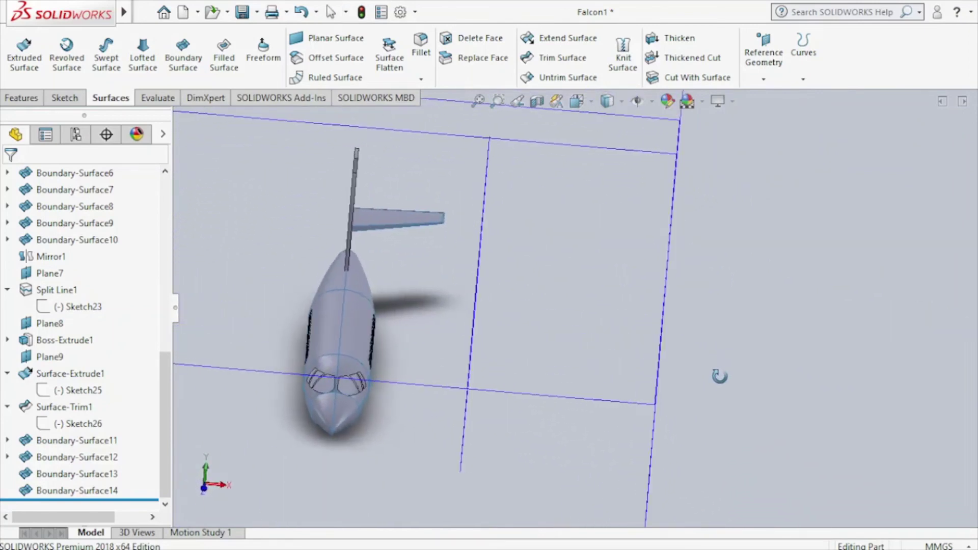
pyautogui.click(578, 104)
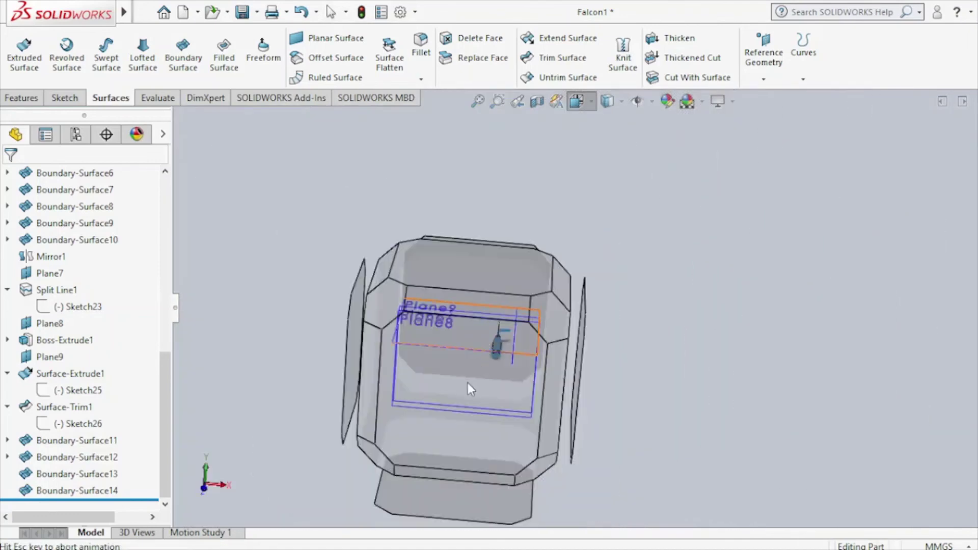
pyautogui.click(467, 383)
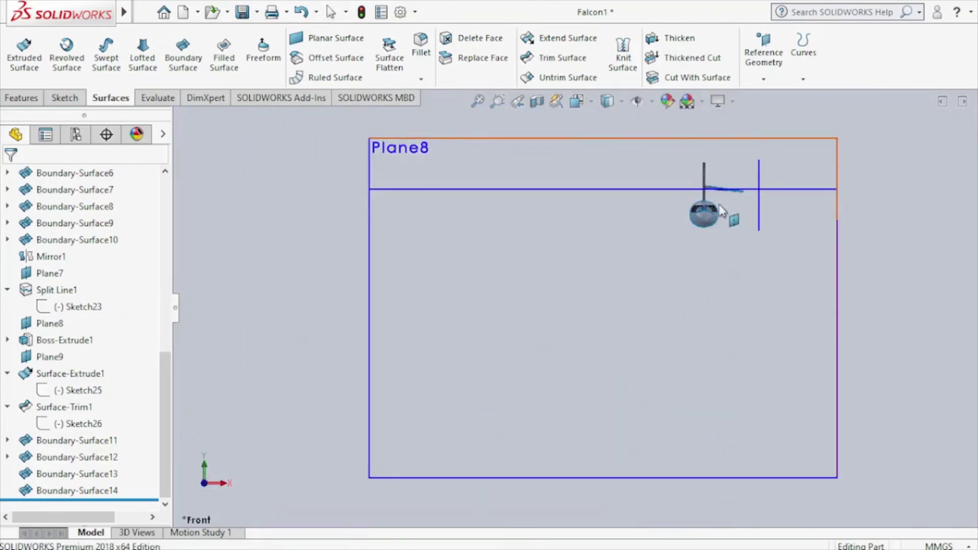
pyautogui.scroll(-2, 722, 209)
pyautogui.scroll(-2, 732, 191)
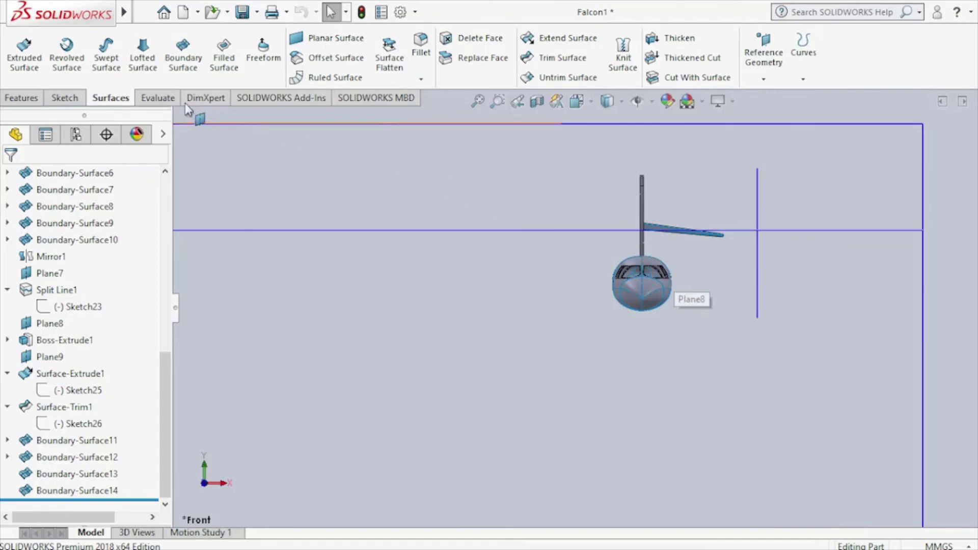
pyautogui.moveTo(680, 238)
pyautogui.mouseDown(button='middle')
pyautogui.moveTo(591, 238)
pyautogui.moveTo(545, 177)
pyautogui.mouseUp(button='middle')
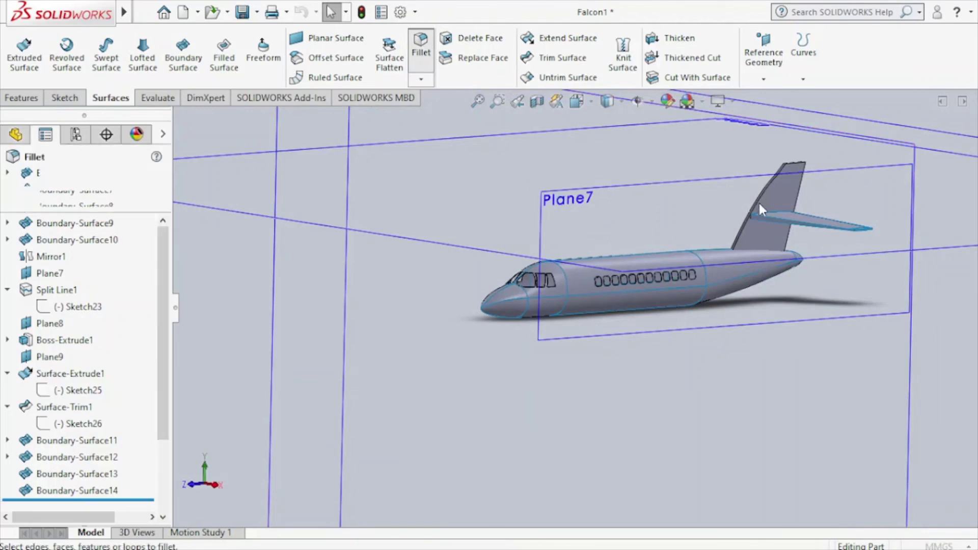
# Step: Select the fin's front edge and set the fillet radius to 30 mm
pyautogui.scroll(-3, 759, 200)
pyautogui.scroll(-3, 751, 202)
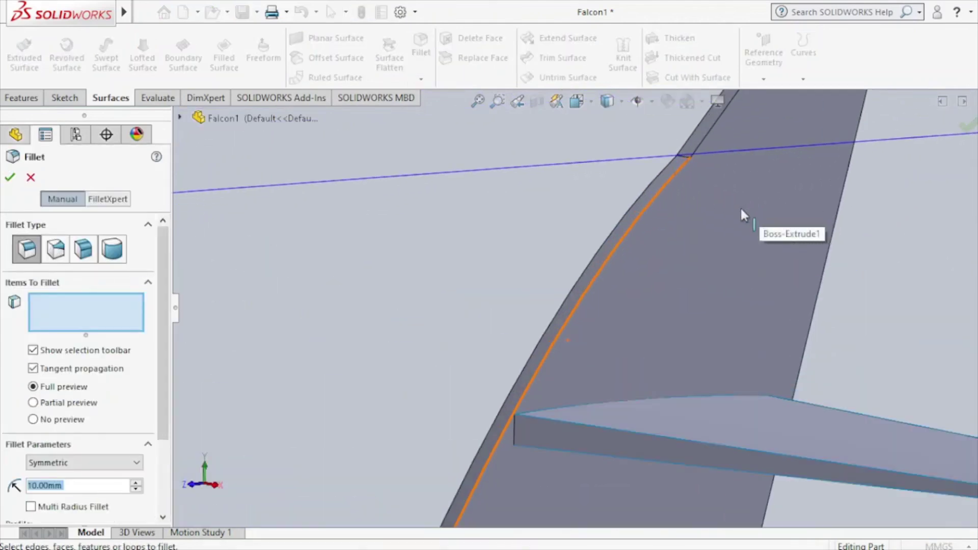
pyautogui.click(653, 201)
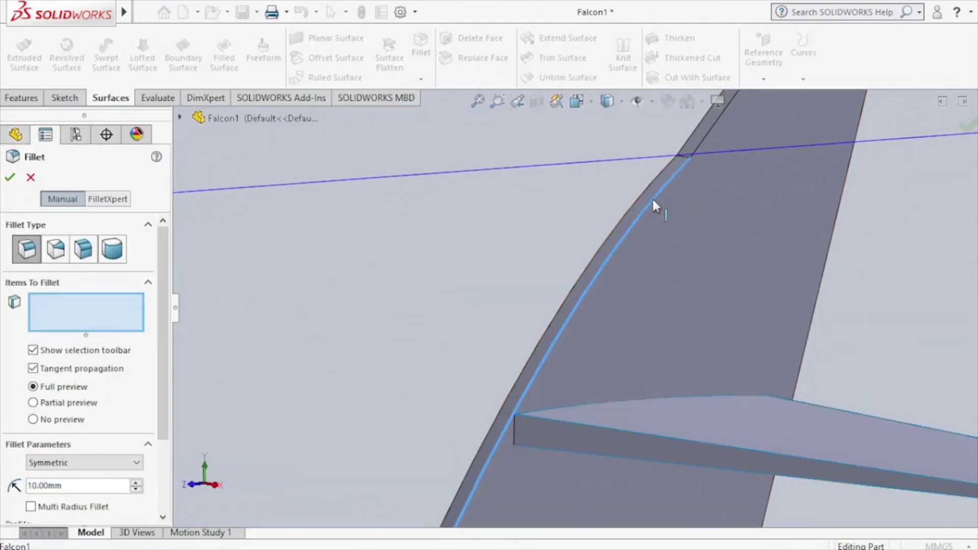
pyautogui.click(135, 483)
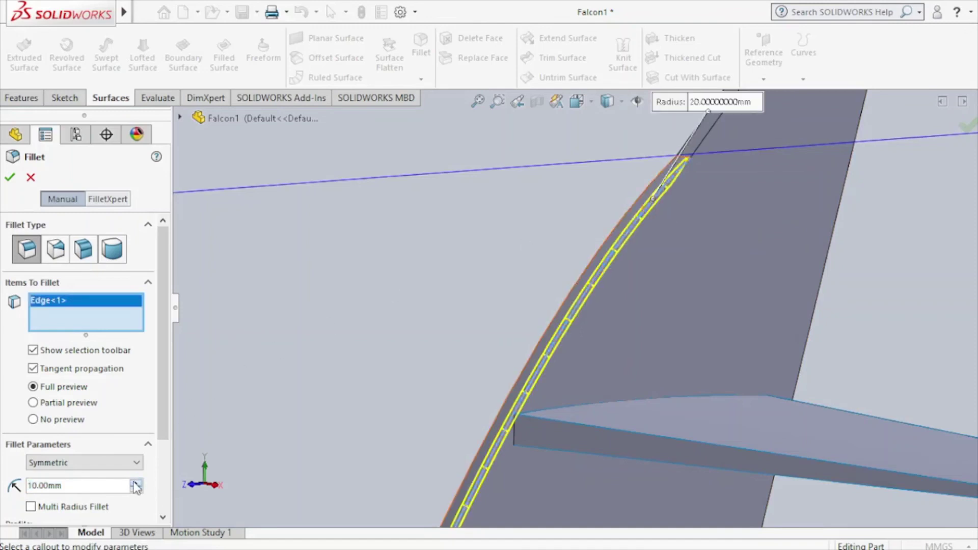
pyautogui.click(135, 483)
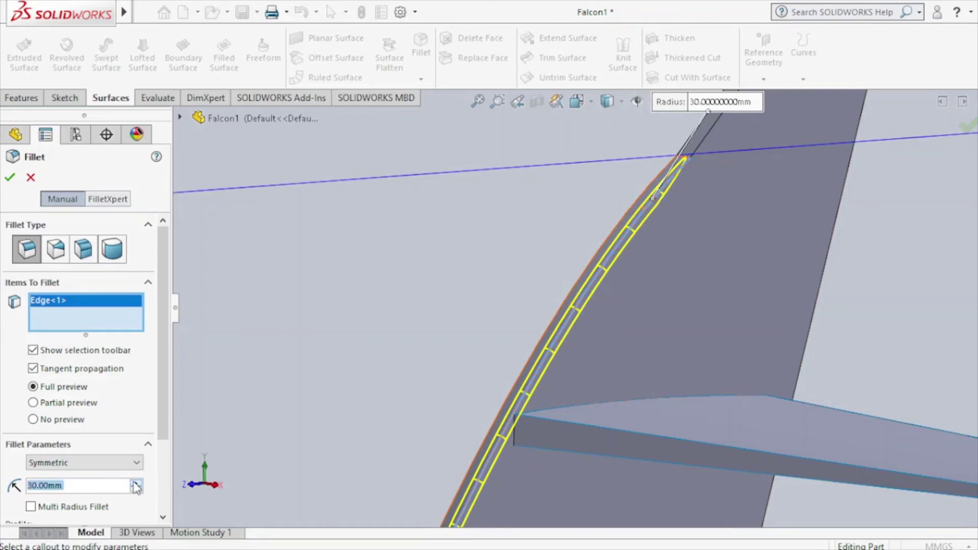
pyautogui.click(135, 483)
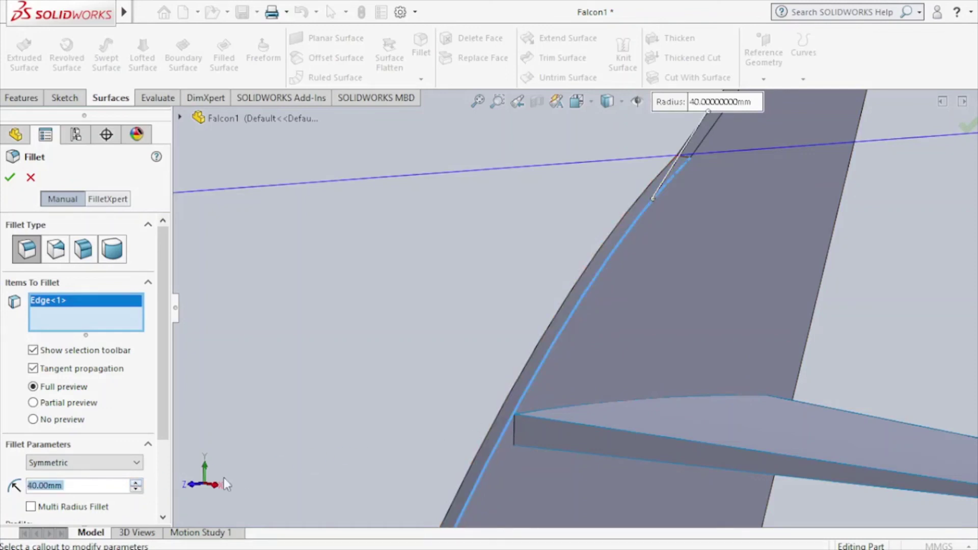
pyautogui.click(136, 488)
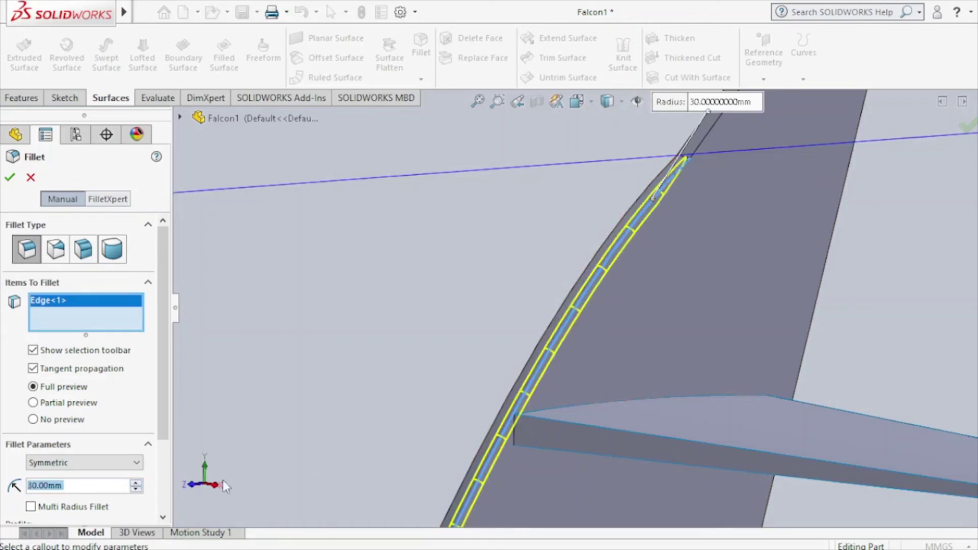
# Step: Add the fin's outer leading edge and its top edges to the fillet
pyautogui.click(504, 403)
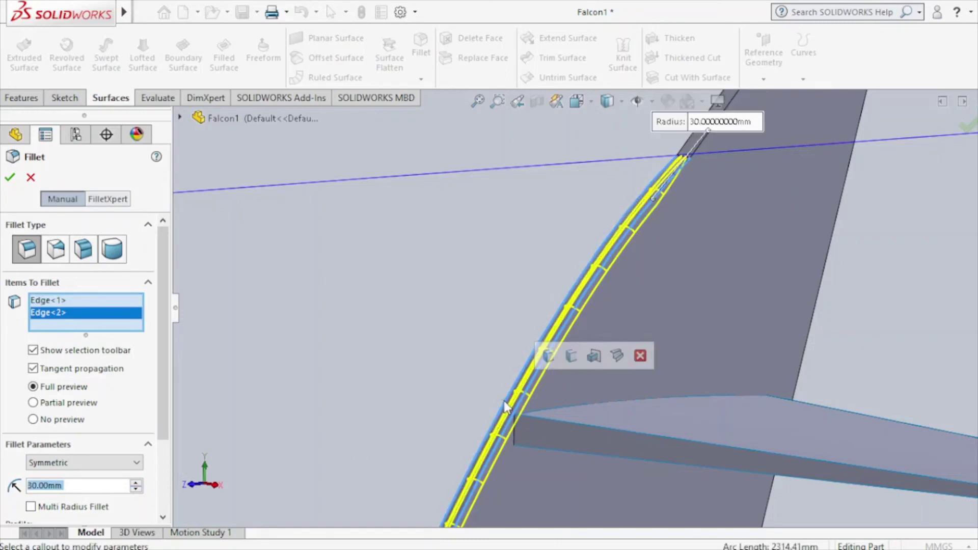
pyautogui.scroll(2, 713, 261)
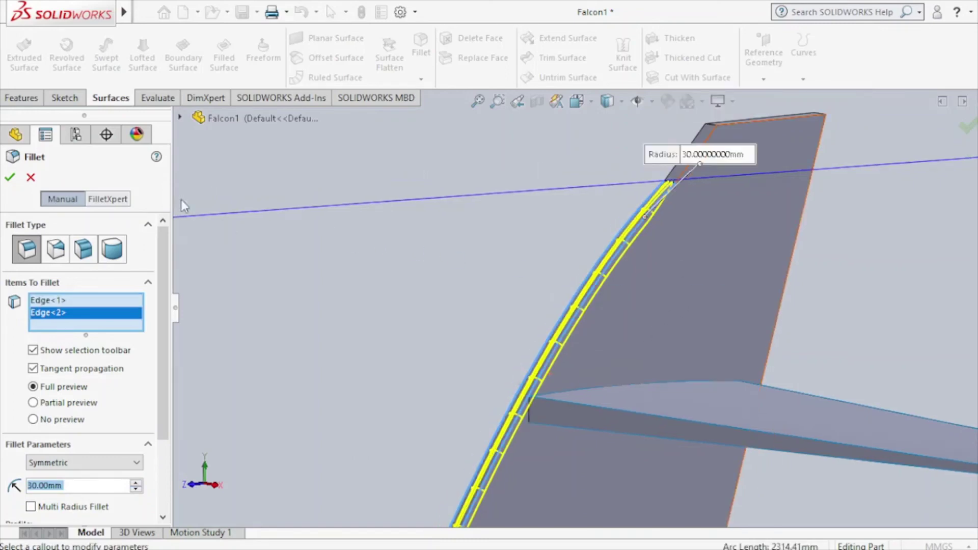
pyautogui.click(684, 177)
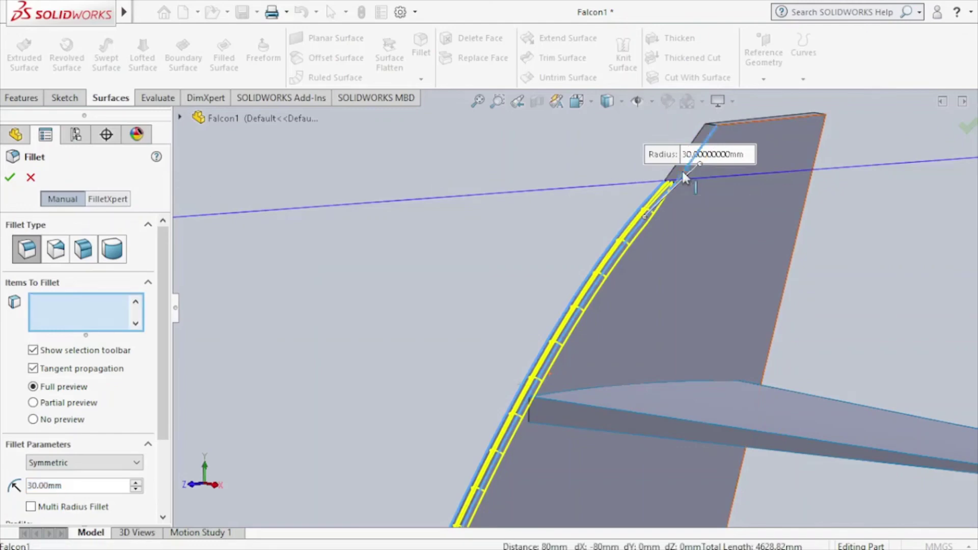
pyautogui.click(682, 158)
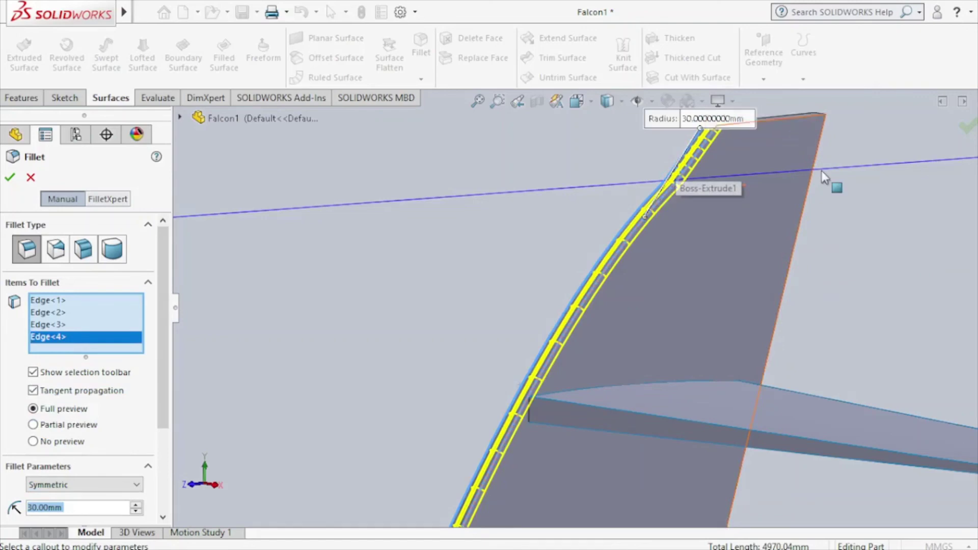
pyautogui.scroll(3, 821, 170)
pyautogui.scroll(-3, 692, 219)
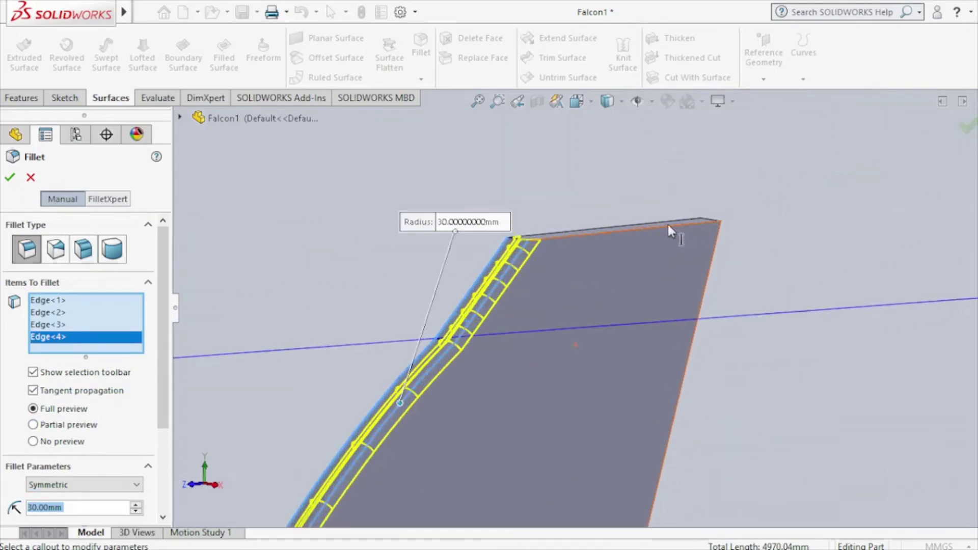
pyautogui.click(606, 230)
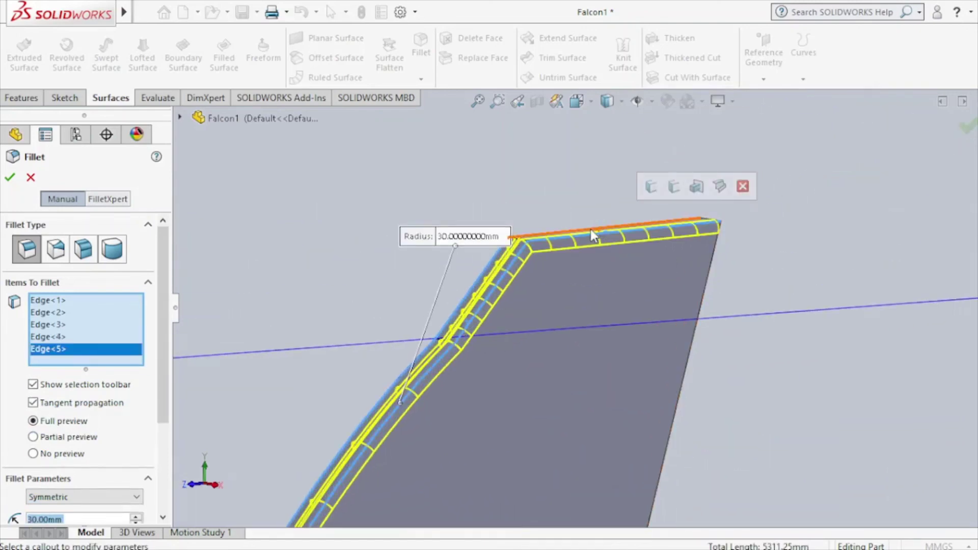
pyautogui.click(590, 230)
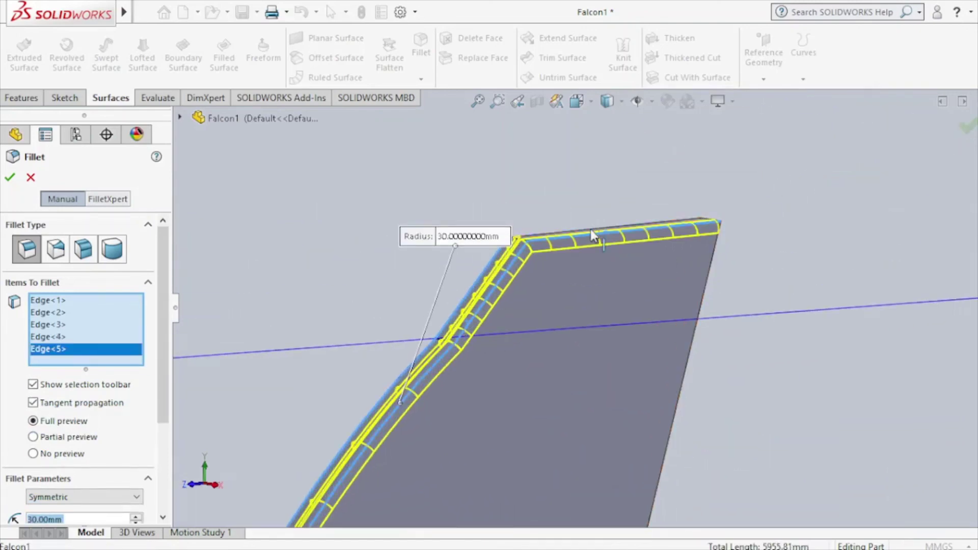
# Step: Add the trailing edge and the far-side edge, then apply the 30 mm fillet
pyautogui.click(713, 265)
pyautogui.moveTo(715, 272)
pyautogui.mouseDown(button='middle')
pyautogui.moveTo(568, 285)
pyautogui.moveTo(652, 328)
pyautogui.mouseUp(button='middle')
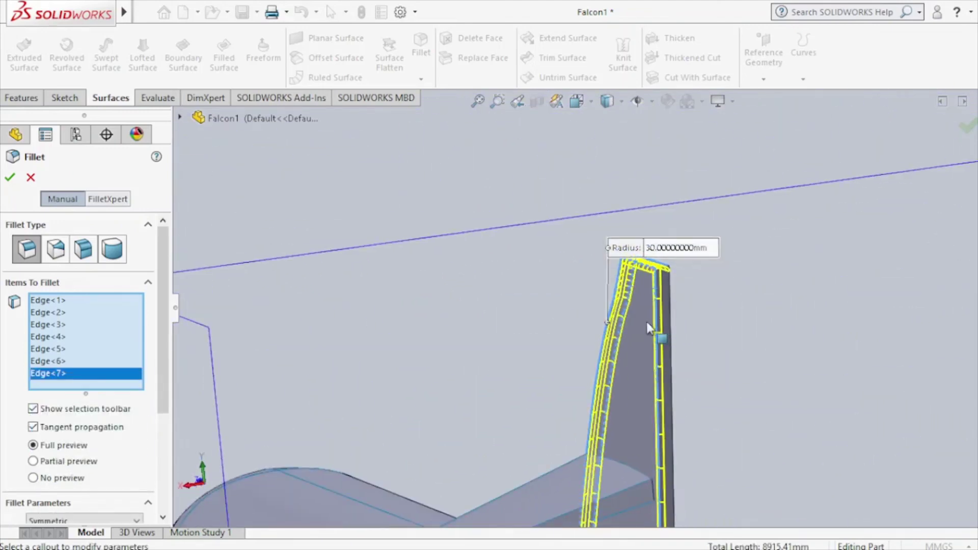
pyautogui.click(671, 325)
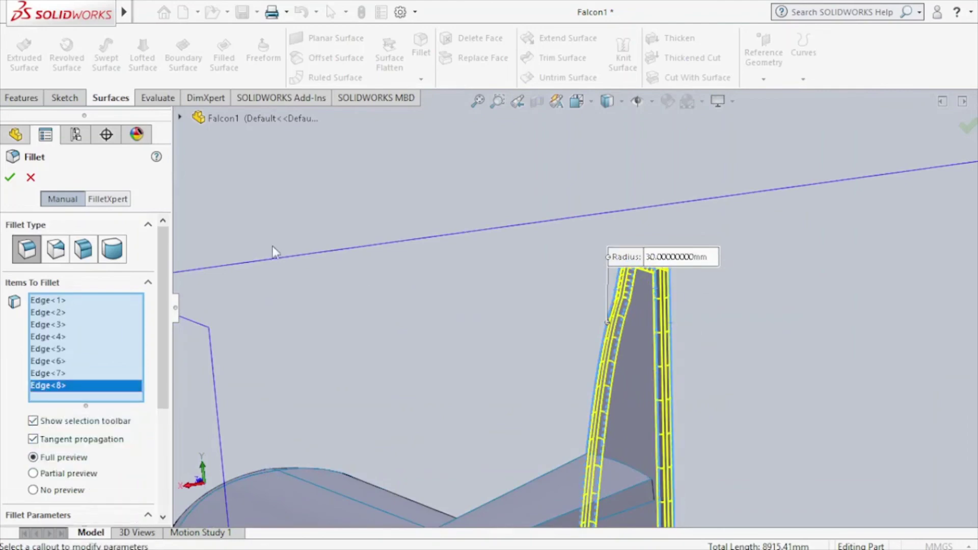
pyautogui.click(10, 179)
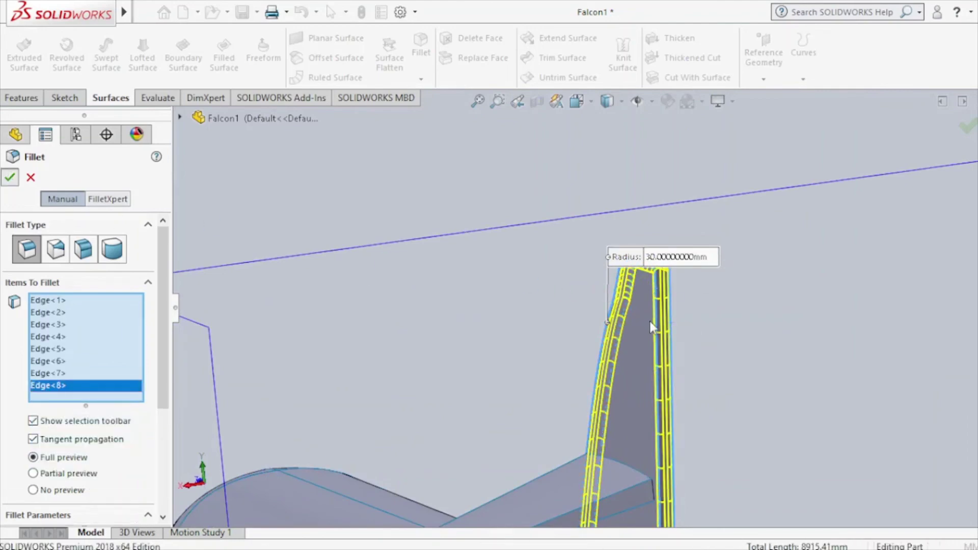
pyautogui.scroll(3, 652, 328)
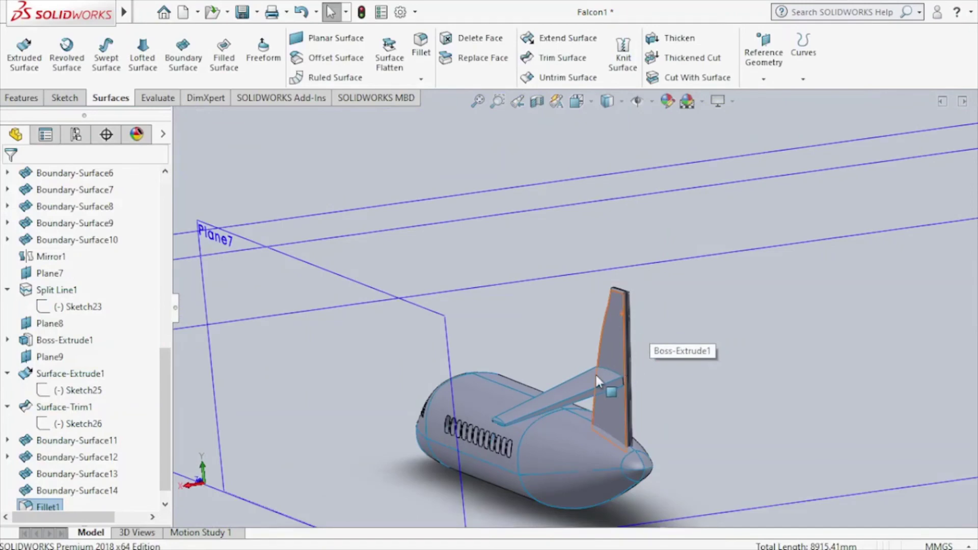
# Step: Start a new 3D sketch with the Spline tool at the tail
pyautogui.scroll(-5, 598, 381)
pyautogui.moveTo(599, 381)
pyautogui.mouseDown(button='middle')
pyautogui.moveTo(627, 334)
pyautogui.moveTo(633, 344)
pyautogui.moveTo(434, 259)
pyautogui.mouseUp(button='middle')
pyautogui.click(66, 97)
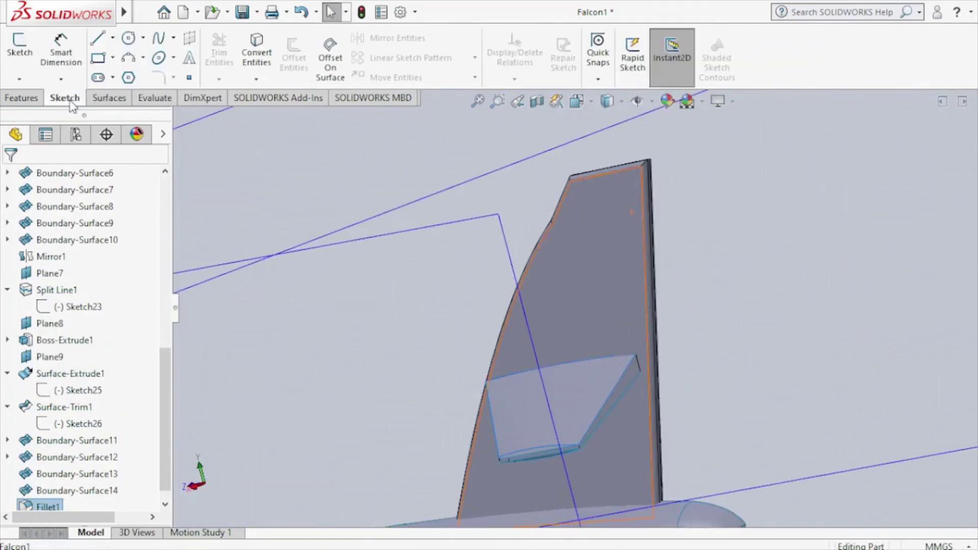
pyautogui.click(19, 80)
pyautogui.click(48, 115)
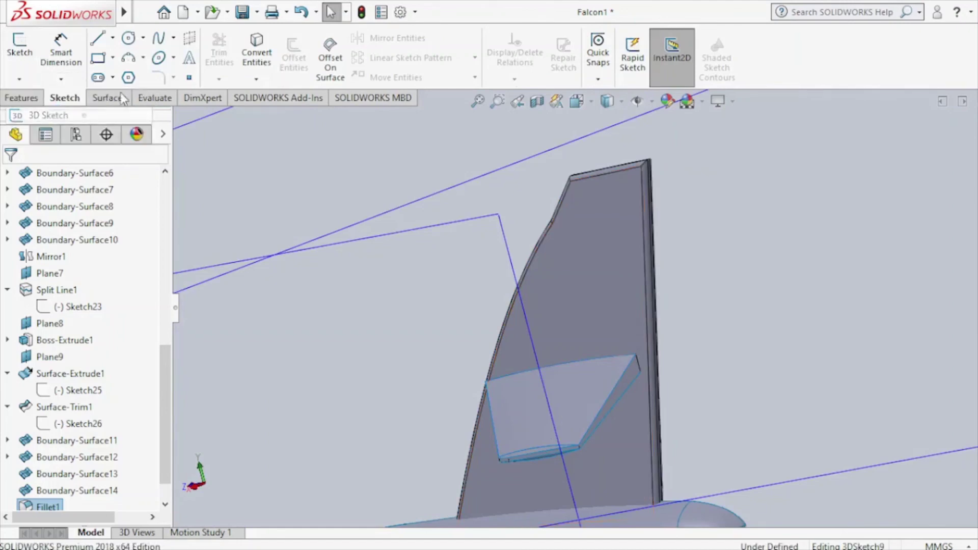
pyautogui.click(160, 41)
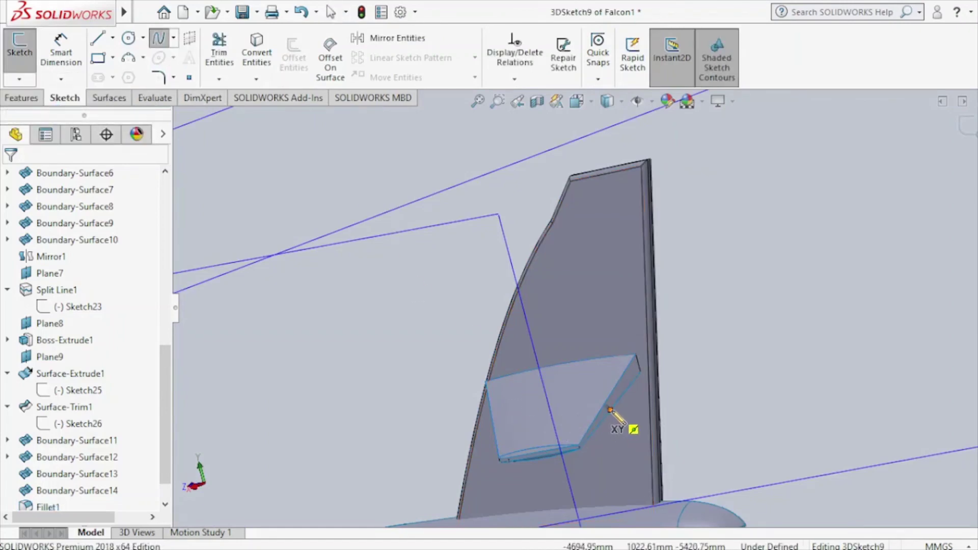
# Step: Draw a spline from one stabilizer edge to the opposite edge and exit the 3D sketch
pyautogui.click(607, 399)
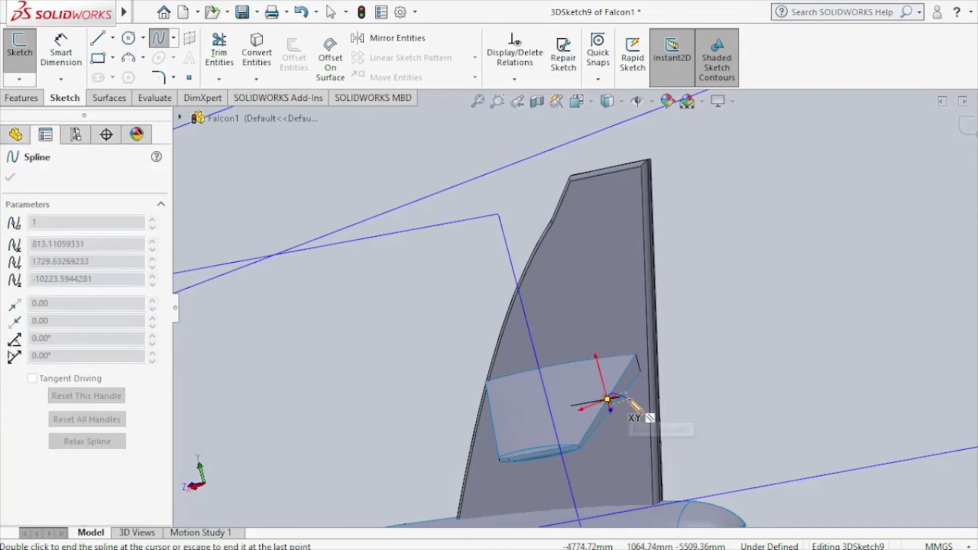
pyautogui.press('Escape')
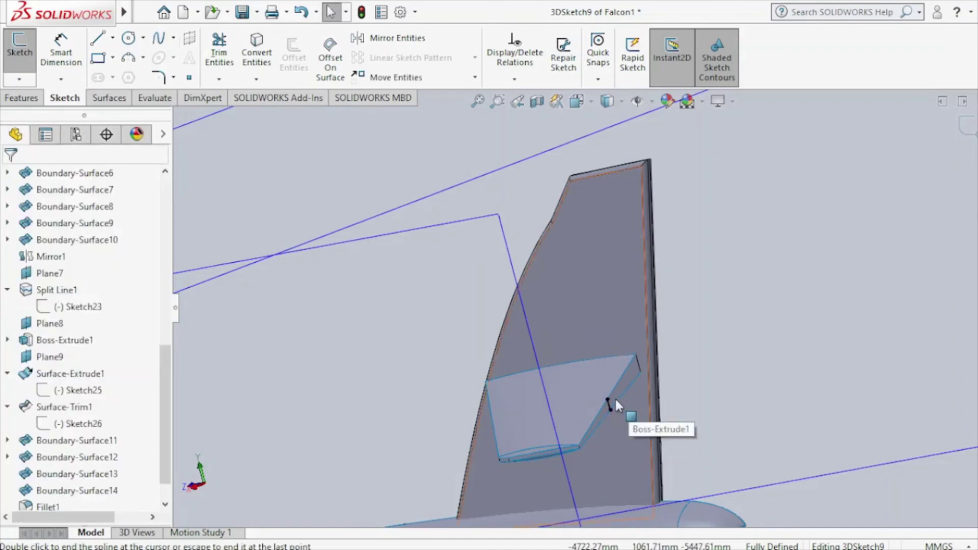
pyautogui.scroll(-3, 615, 398)
pyautogui.scroll(-3, 586, 369)
pyautogui.doubleClick(574, 353)
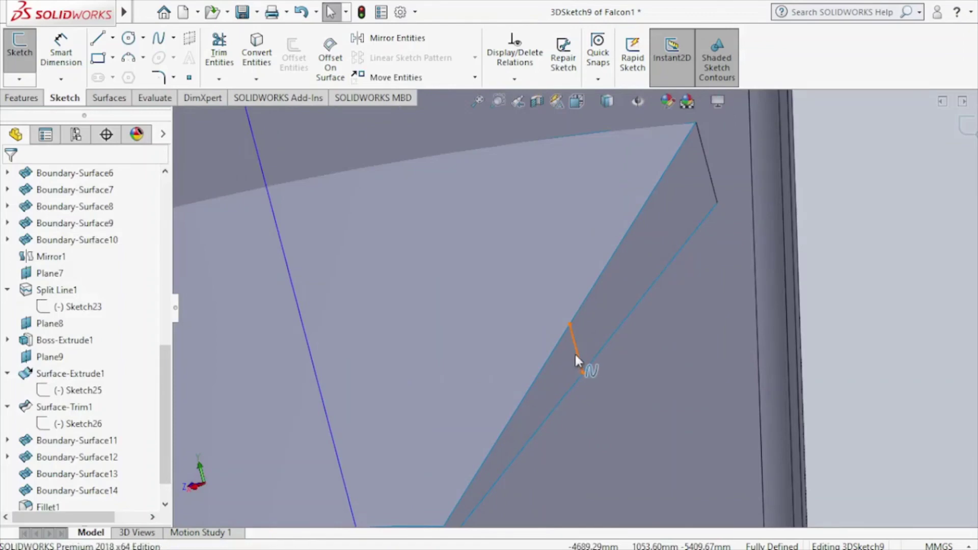
pyautogui.click(581, 351)
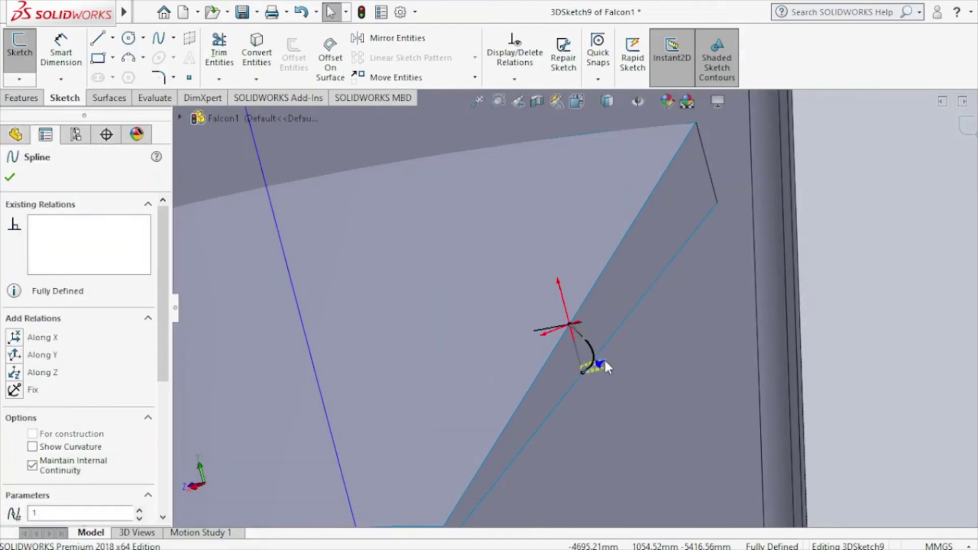
pyautogui.click(10, 180)
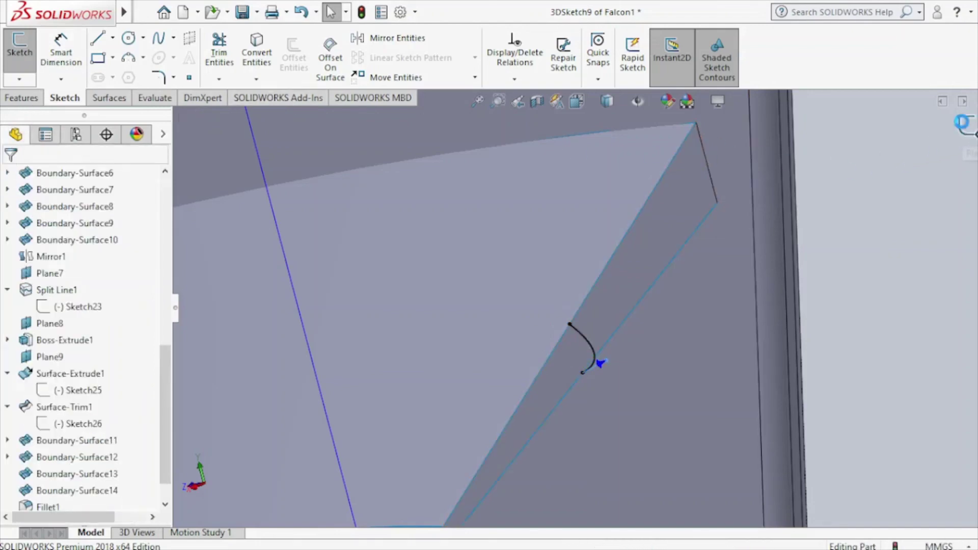
pyautogui.click(963, 127)
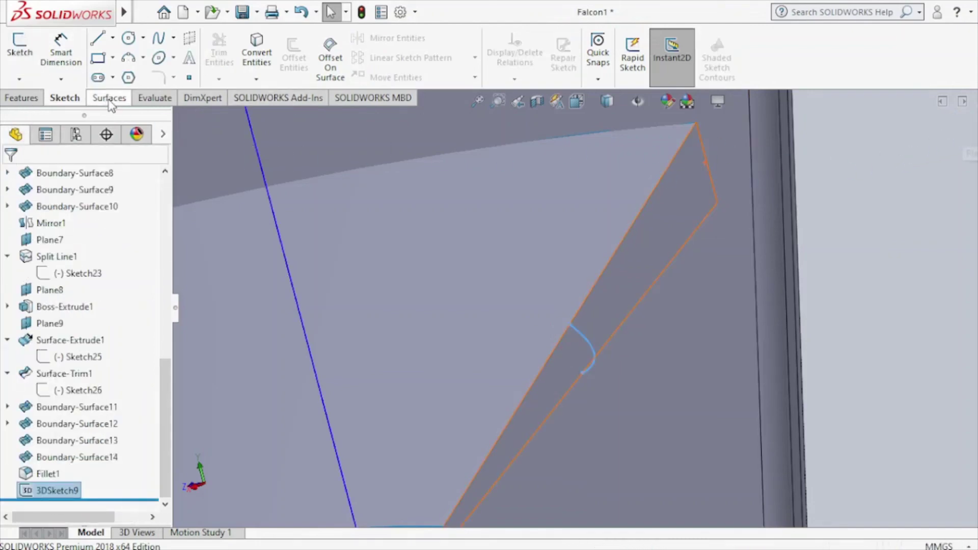
# Step: Start a Boundary Surface and clear its preselected profile curves
pyautogui.click(108, 97)
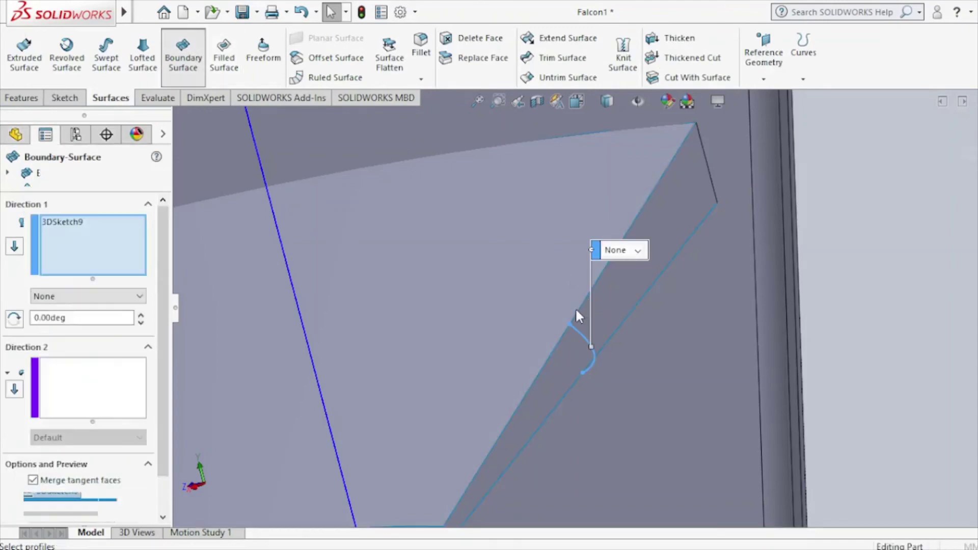
pyautogui.rightClick(103, 240)
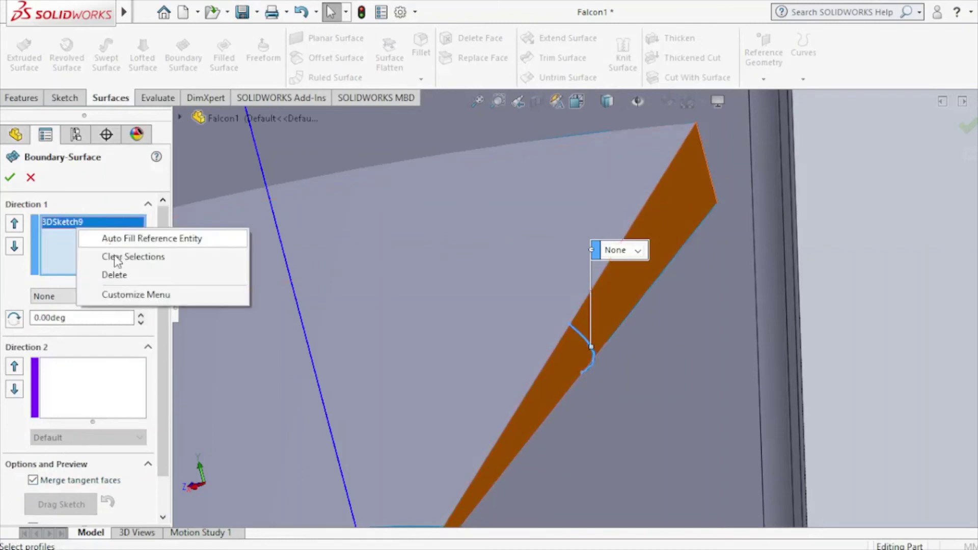
pyautogui.click(121, 275)
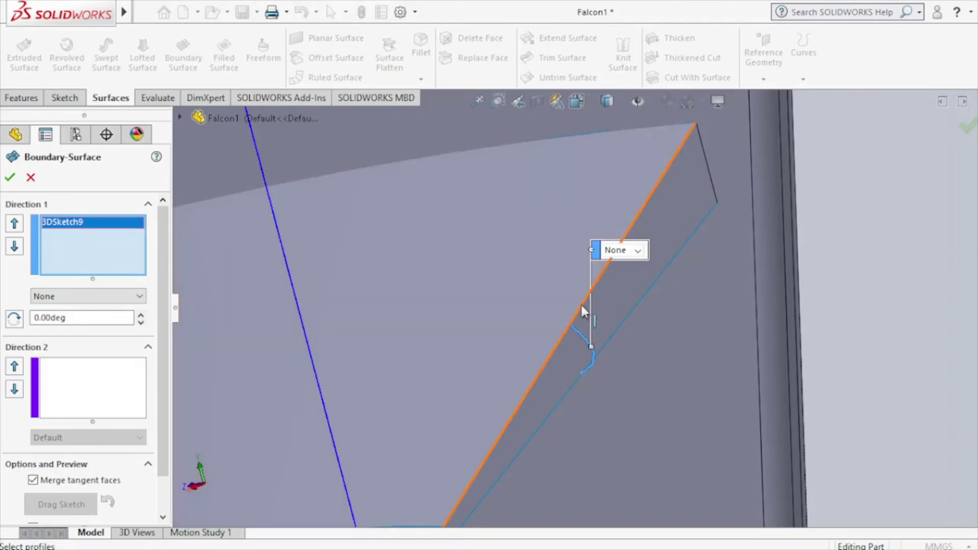
pyautogui.rightClick(93, 232)
pyautogui.click(124, 257)
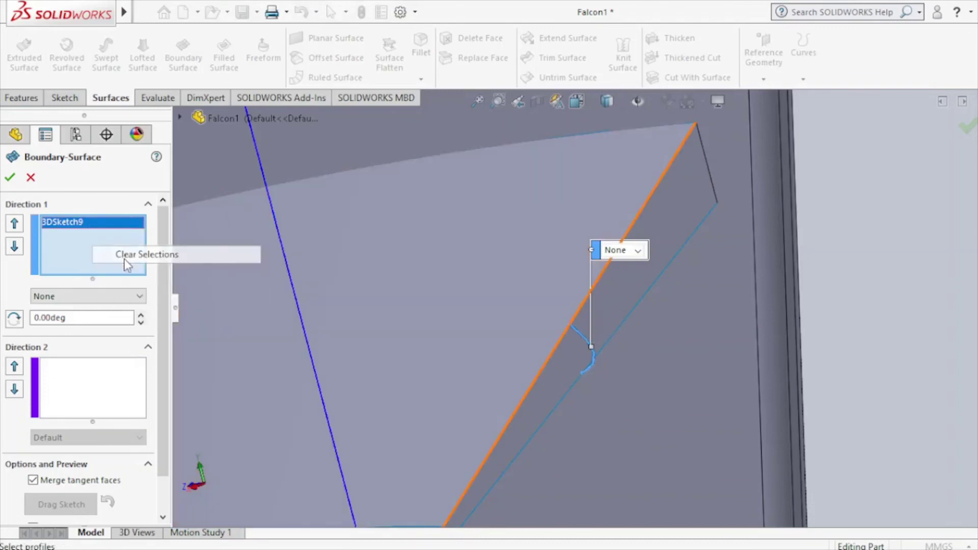
# Step: Pick the stabilizer's upper and lower edges as profiles and flip connectors to untwist
pyautogui.click(578, 322)
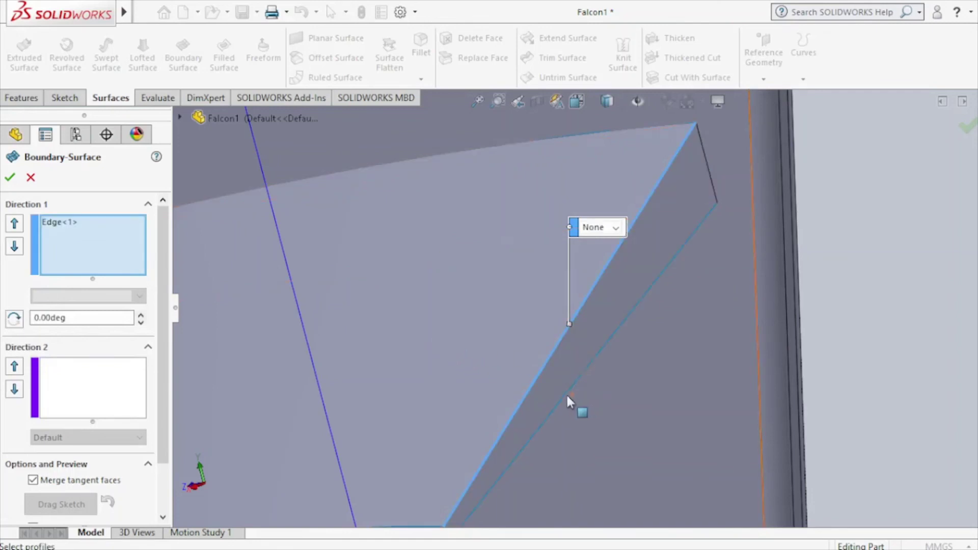
pyautogui.click(544, 418)
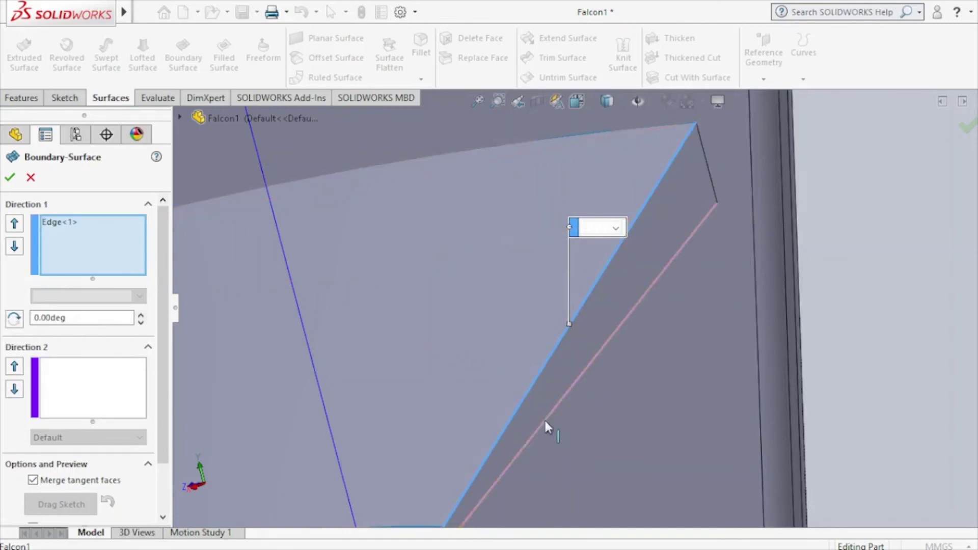
pyautogui.rightClick(49, 239)
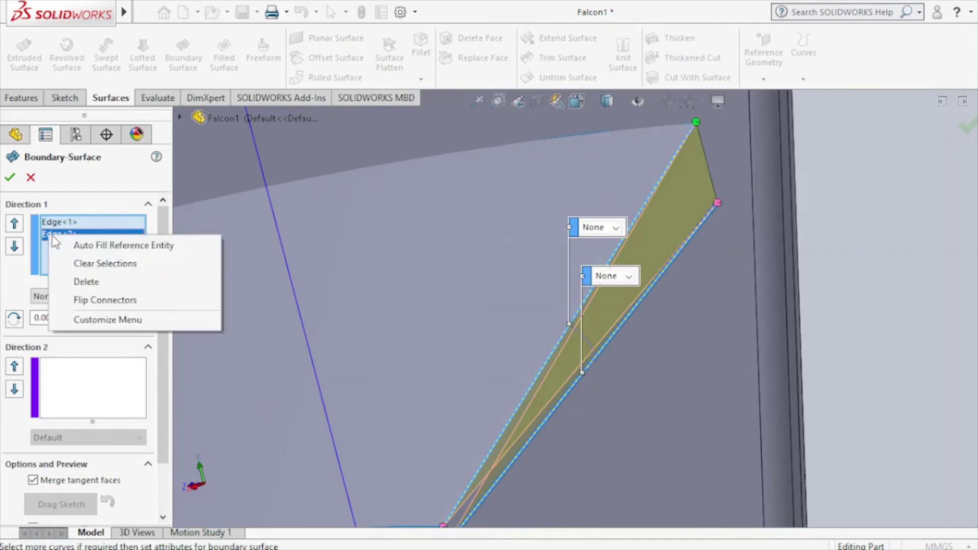
pyautogui.click(114, 300)
# Step: Add 3DSketch9's spline and the stabilizer's end edge as Direction 2 curves
pyautogui.click(116, 377)
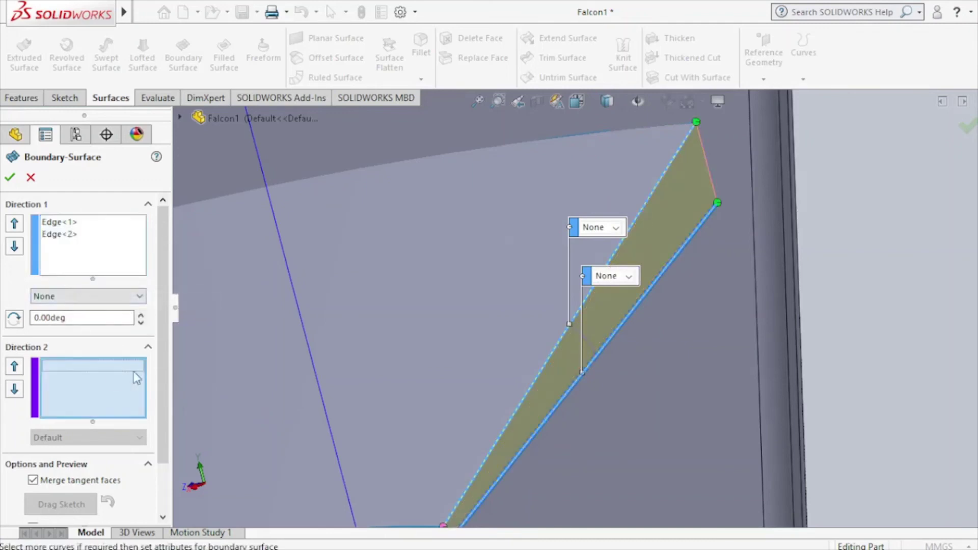
pyautogui.click(591, 349)
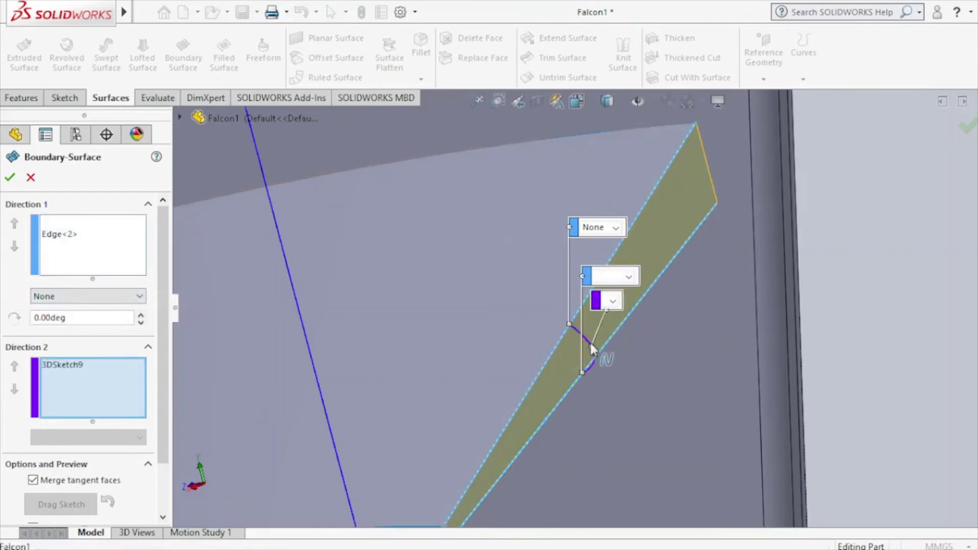
pyautogui.moveTo(829, 305); pyautogui.dragTo(828, 301, button='middle')
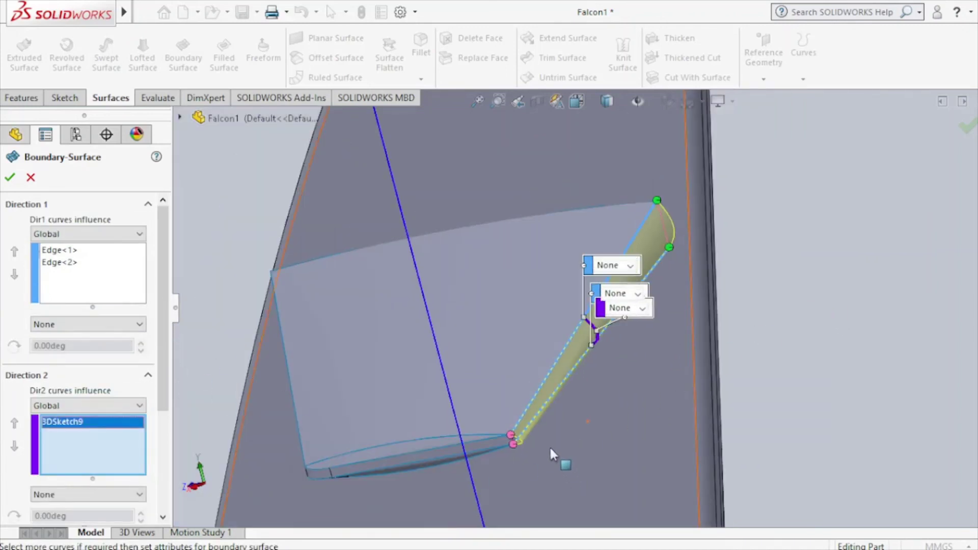
pyautogui.scroll(-2, 548, 438)
pyautogui.scroll(-1, 548, 439)
pyautogui.scroll(-2, 548, 439)
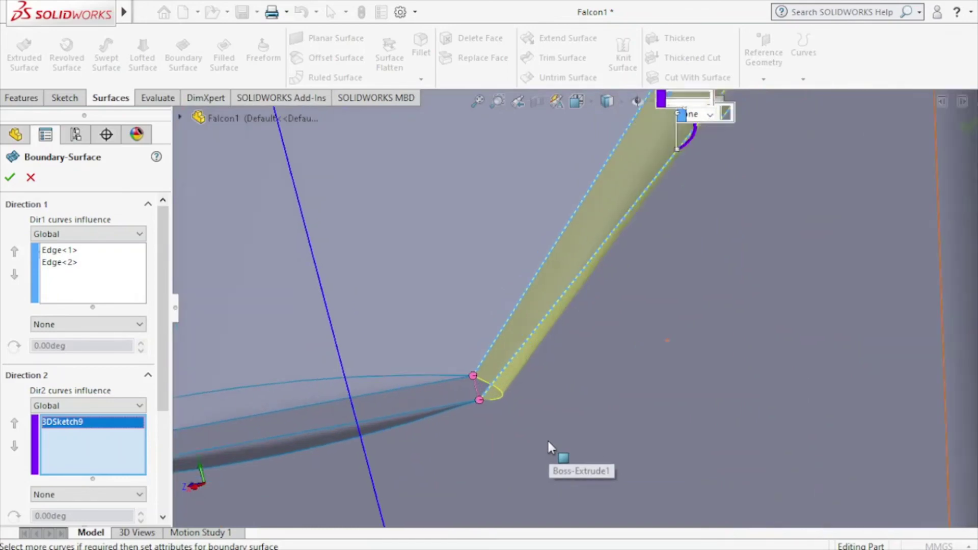
pyautogui.scroll(-1, 547, 439)
pyautogui.click(465, 375)
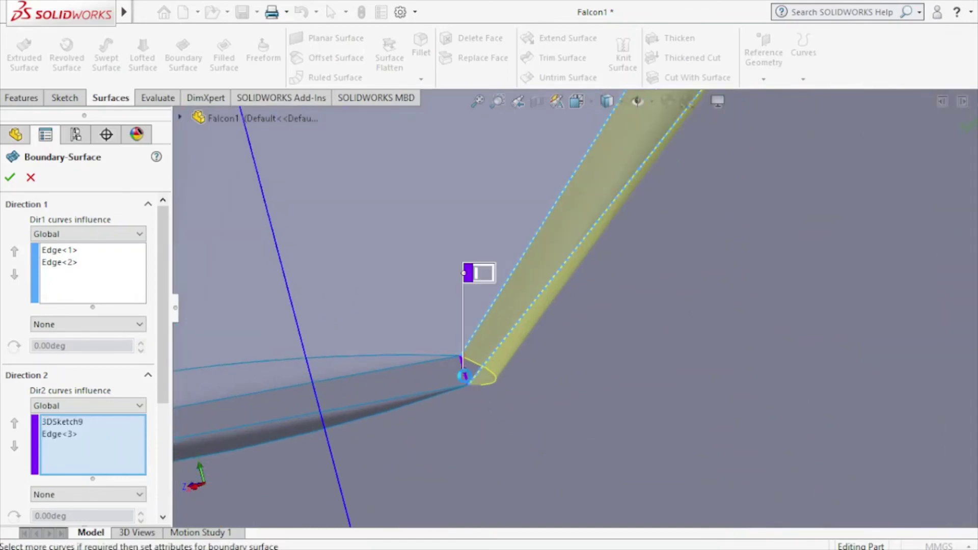
# Step: Add the stabilizer tip edge as a boundary curve and confirm Boundary-Surface15
pyautogui.scroll(2, 646, 328)
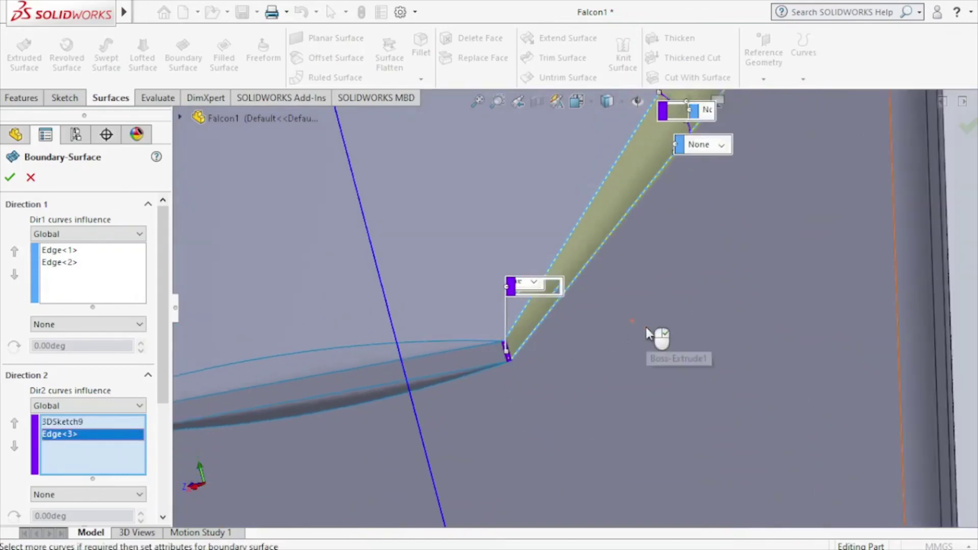
pyautogui.scroll(1, 646, 329)
pyautogui.scroll(1, 646, 327)
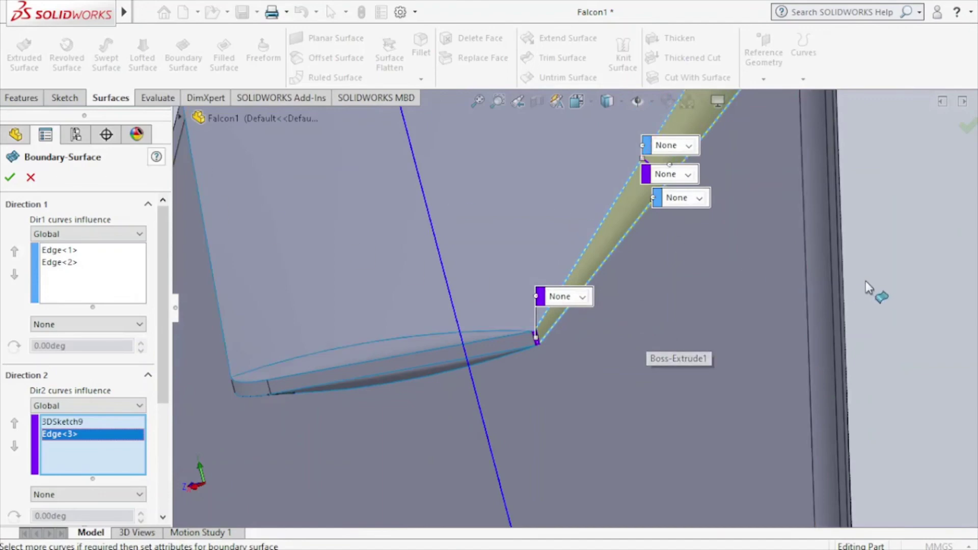
pyautogui.scroll(1, 866, 280)
pyautogui.scroll(2, 864, 280)
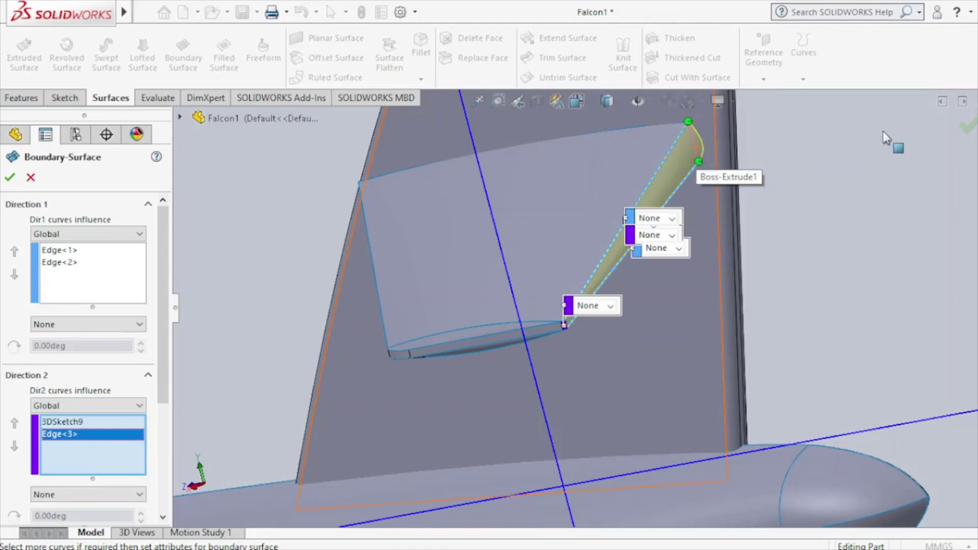
pyautogui.press('Left')
pyautogui.press('Left')
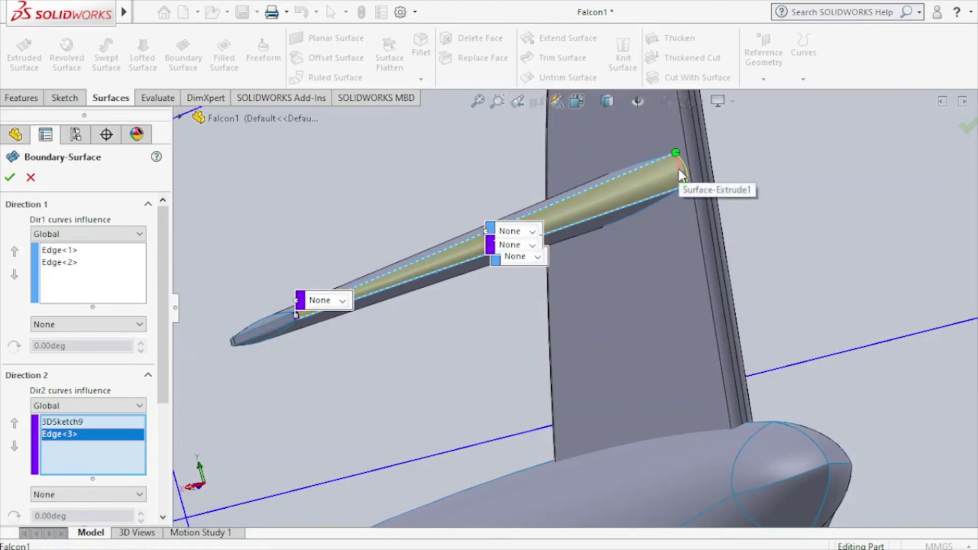
pyautogui.click(678, 171)
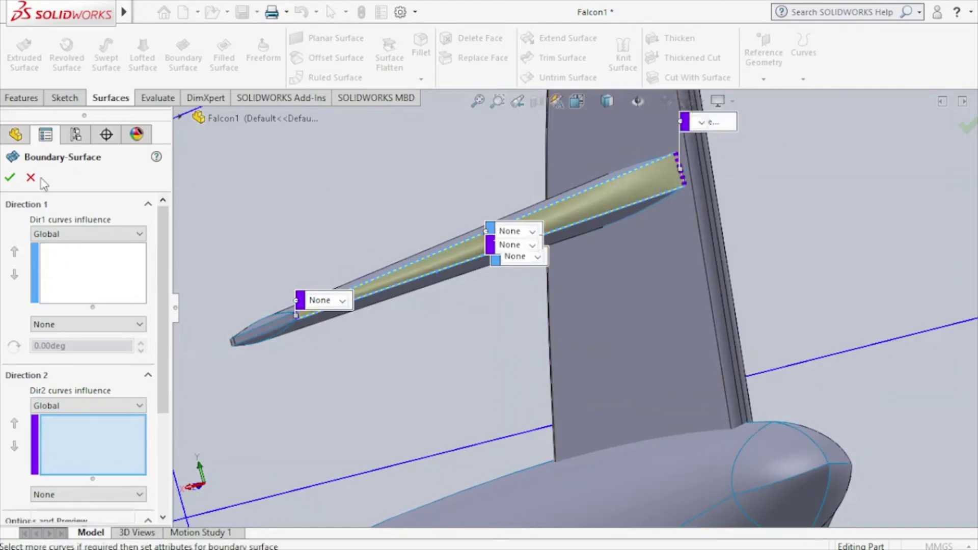
pyautogui.click(10, 177)
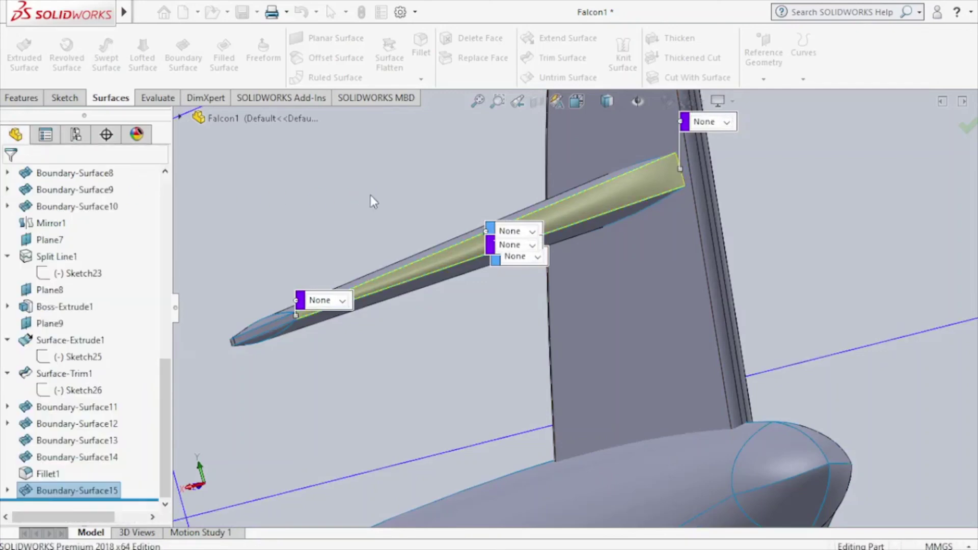
# Step: Orbit to a top-down view of the fuselage and tail and select Right Plane as the mirror plane
pyautogui.click(373, 194)
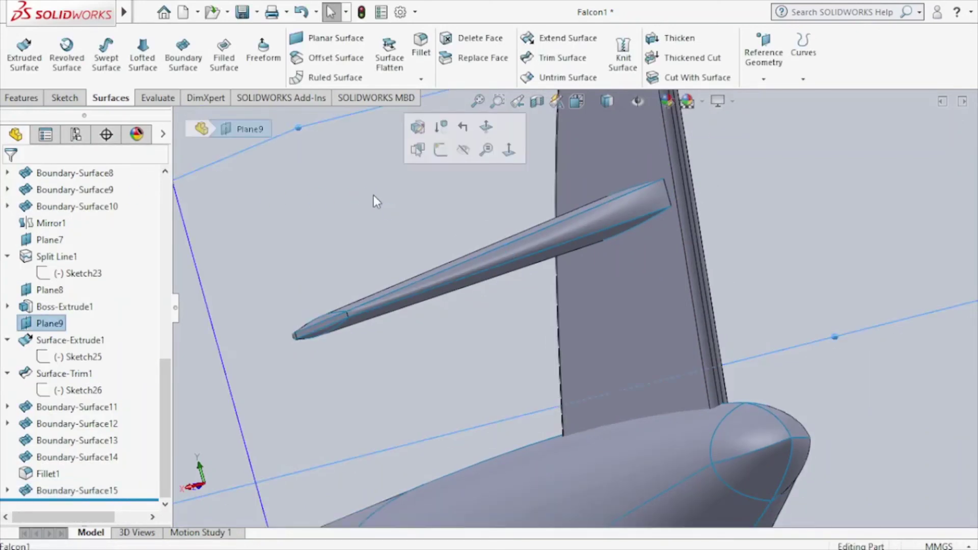
pyautogui.moveTo(374, 195)
pyautogui.mouseDown(button='middle')
pyautogui.moveTo(497, 238)
pyautogui.moveTo(626, 239)
pyautogui.moveTo(619, 219)
pyautogui.mouseUp(button='middle')
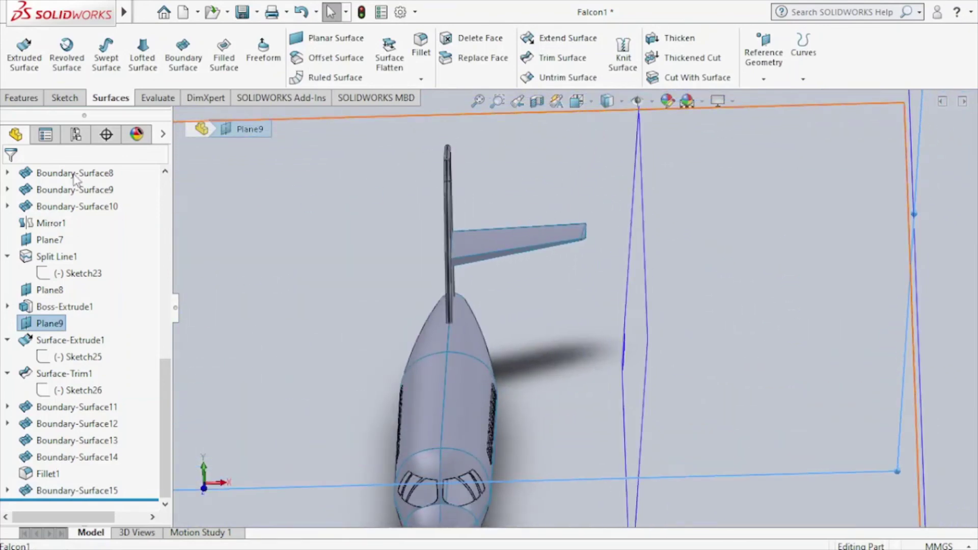
pyautogui.moveTo(164, 398); pyautogui.dragTo(193, 186)
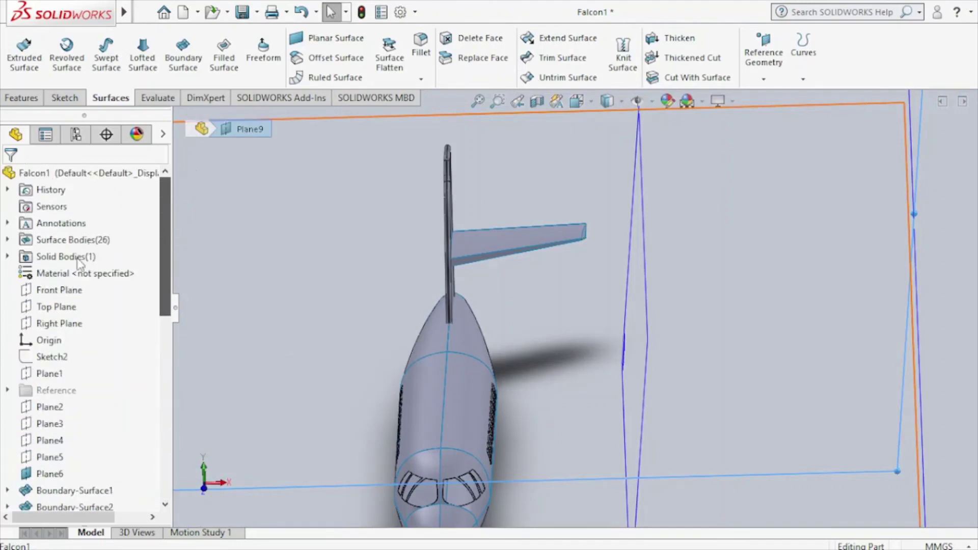
pyautogui.click(43, 326)
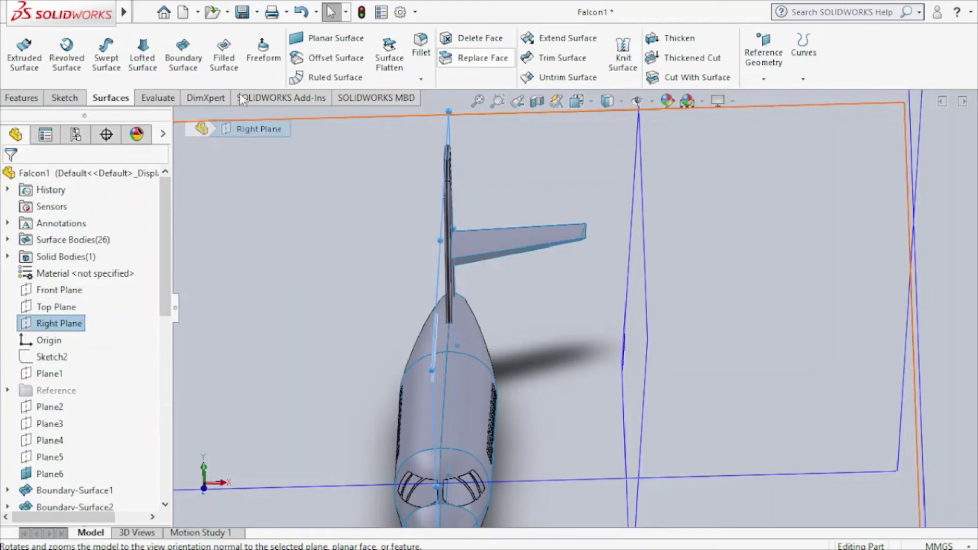
pyautogui.click(21, 97)
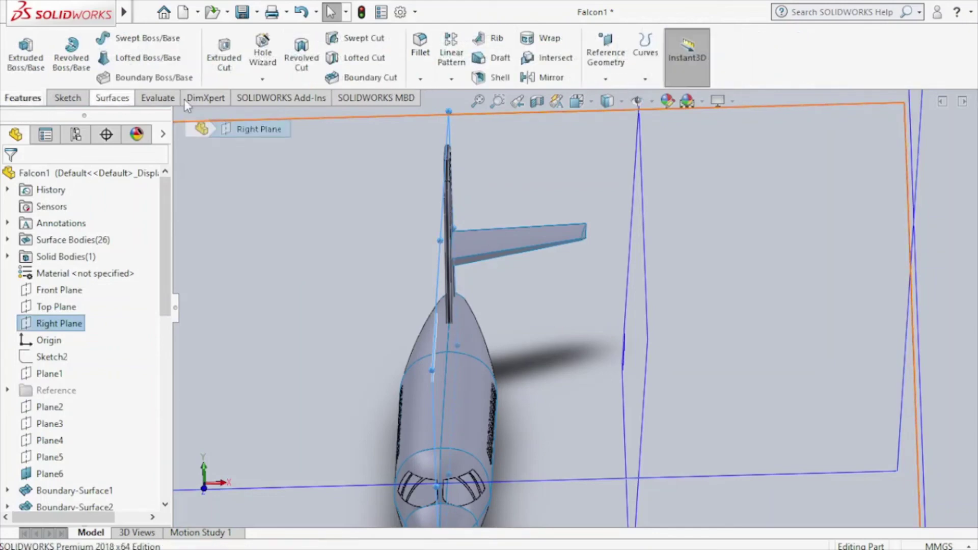
# Step: Start a Mirror about the Right Plane and expand the Surface Bodies list in the flyout tree
pyautogui.click(552, 78)
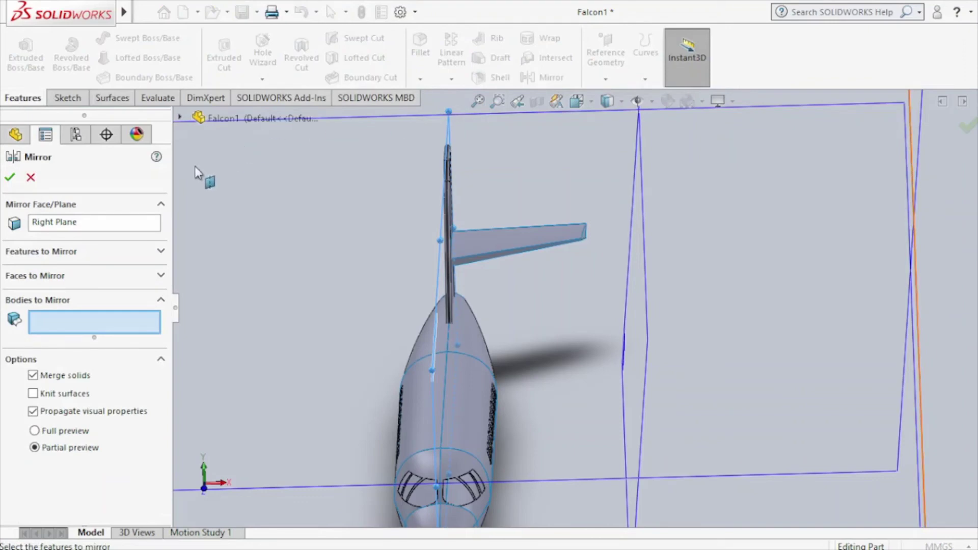
pyautogui.click(179, 118)
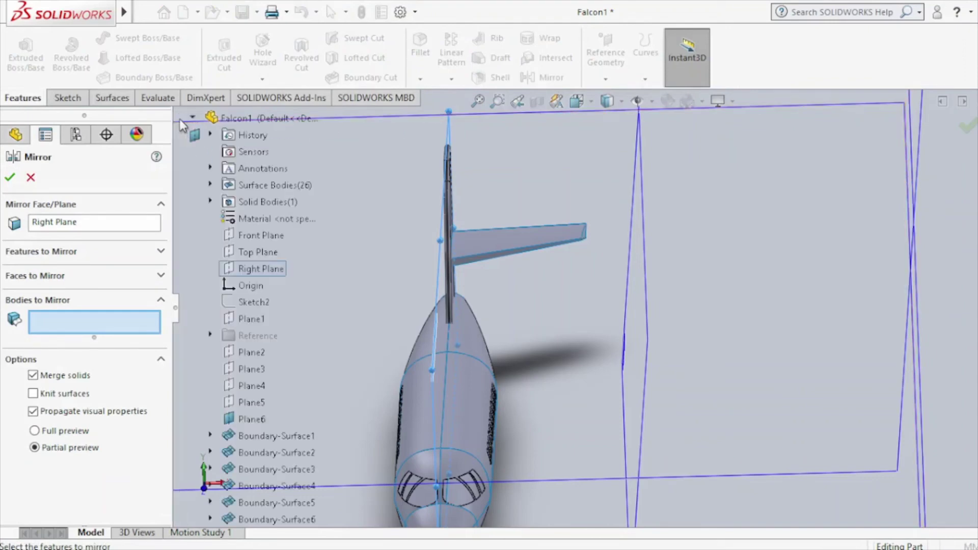
pyautogui.click(211, 202)
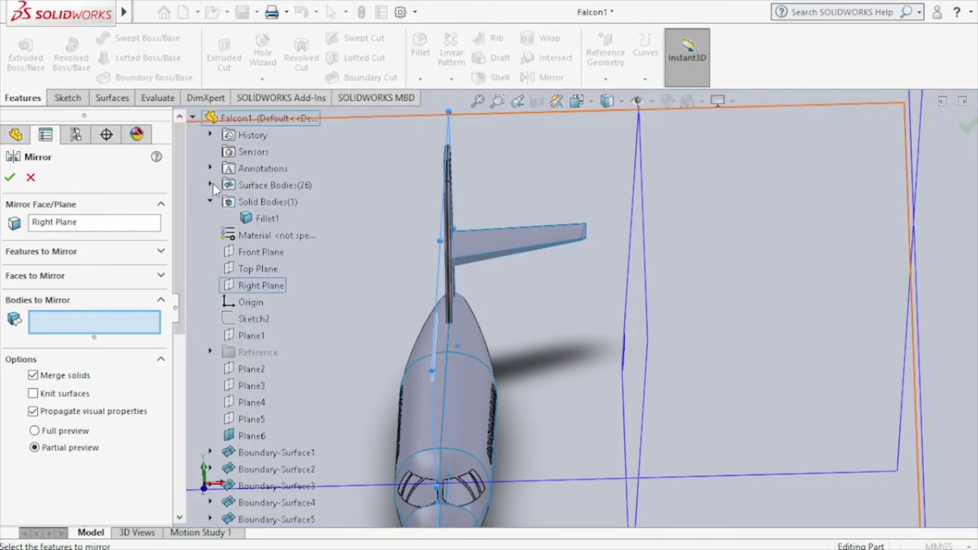
pyautogui.click(211, 184)
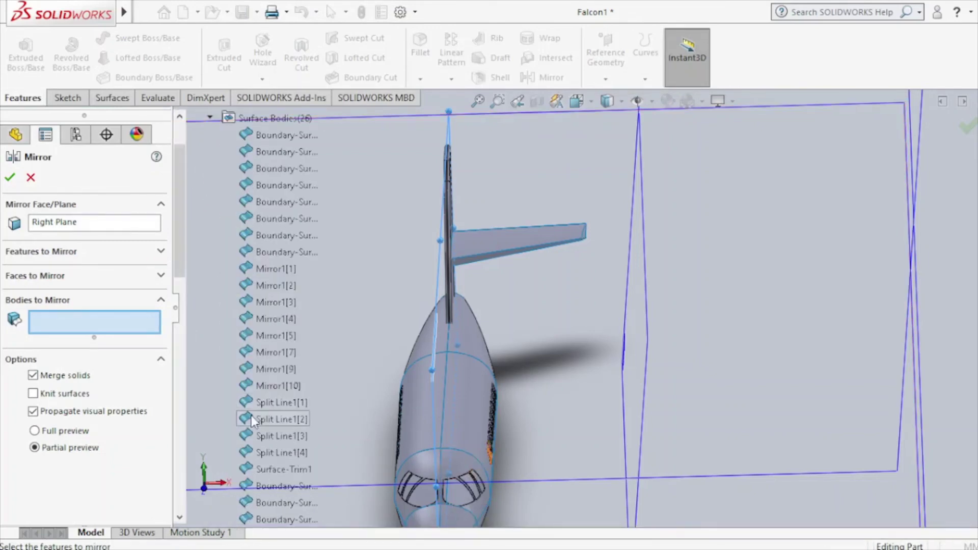
pyautogui.scroll(-3, 290, 321)
pyautogui.scroll(-3, 277, 286)
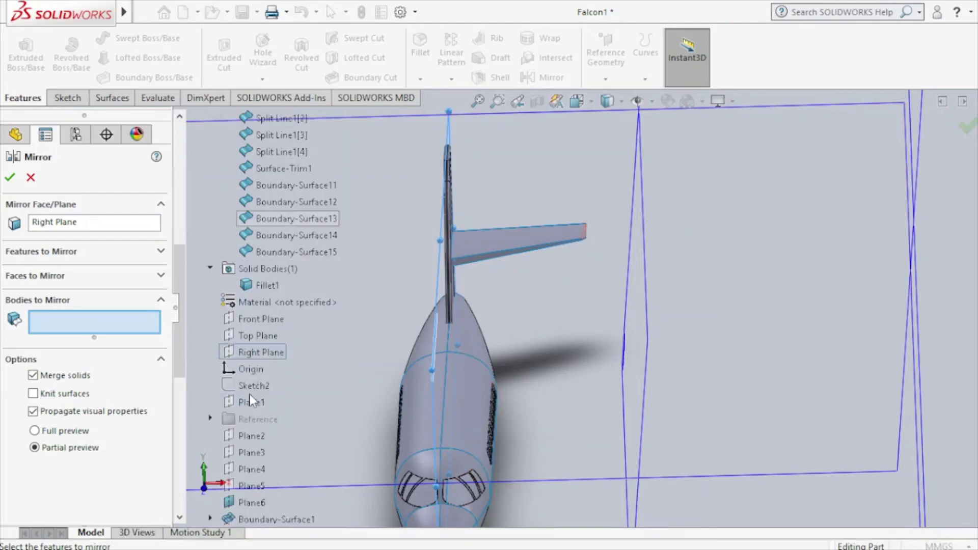
# Step: Mirror Boundary-Surface11 through 15 and Surface-Trim1 across the Right Plane
pyautogui.click(279, 252)
pyautogui.keyDown('ctrl'); pyautogui.click(266, 235); pyautogui.keyUp('ctrl')
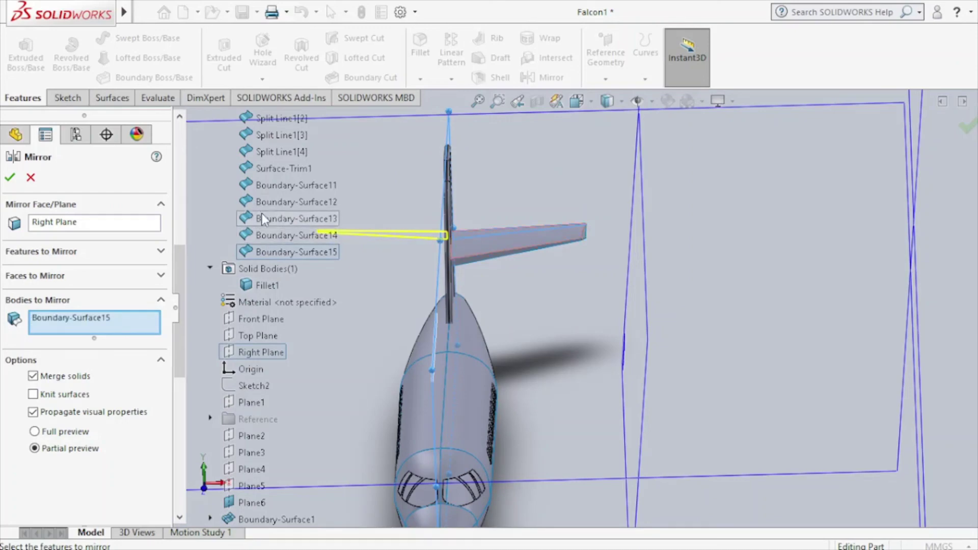
pyautogui.click(262, 214)
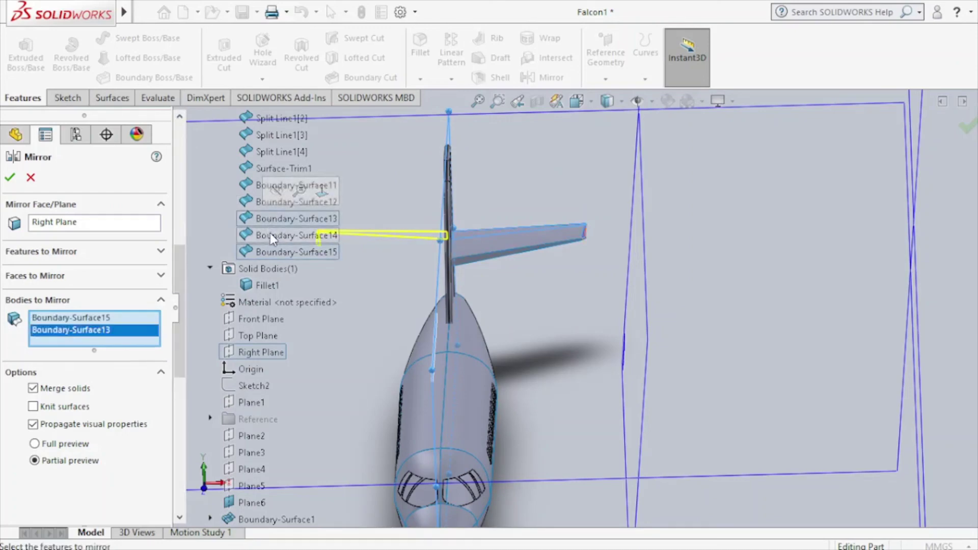
pyautogui.click(263, 202)
pyautogui.click(259, 187)
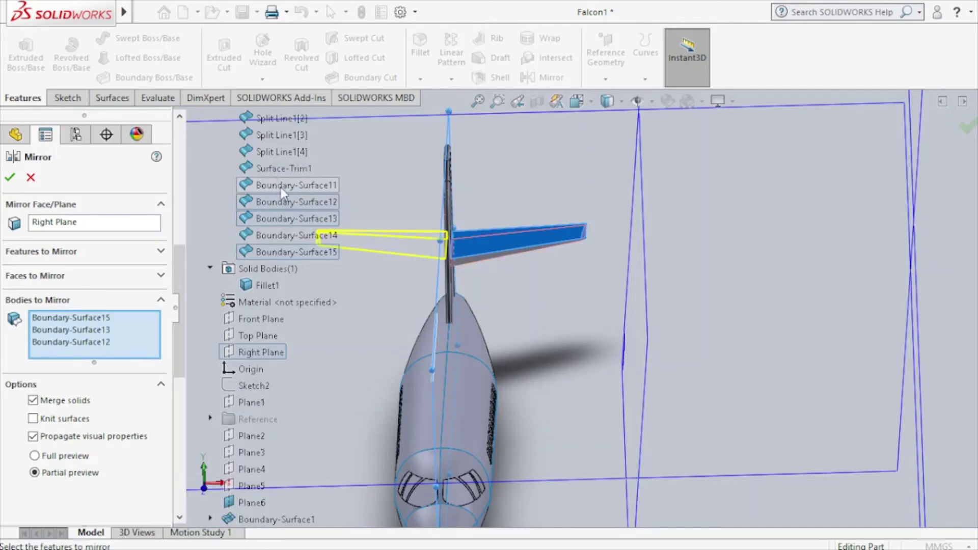
pyautogui.click(280, 188)
pyautogui.click(283, 234)
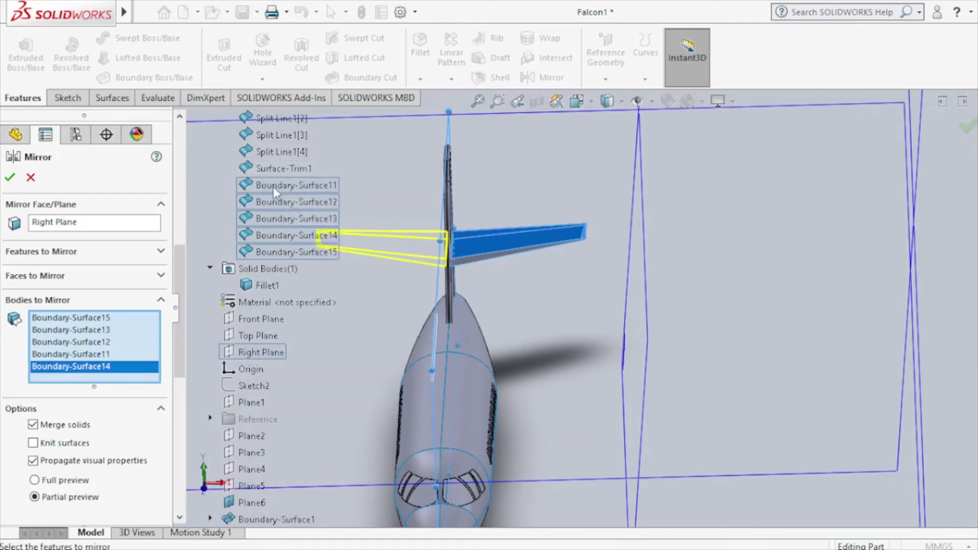
pyautogui.click(268, 172)
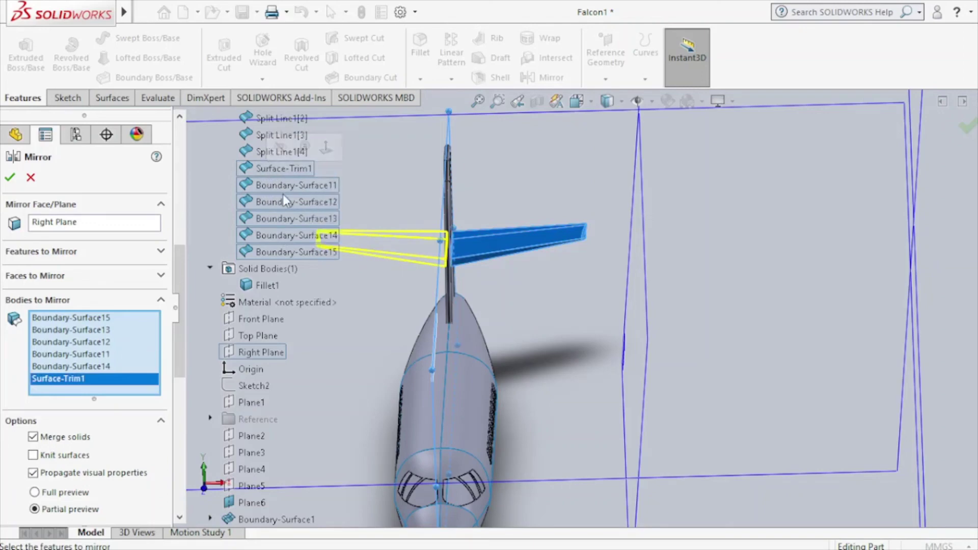
pyautogui.click(10, 180)
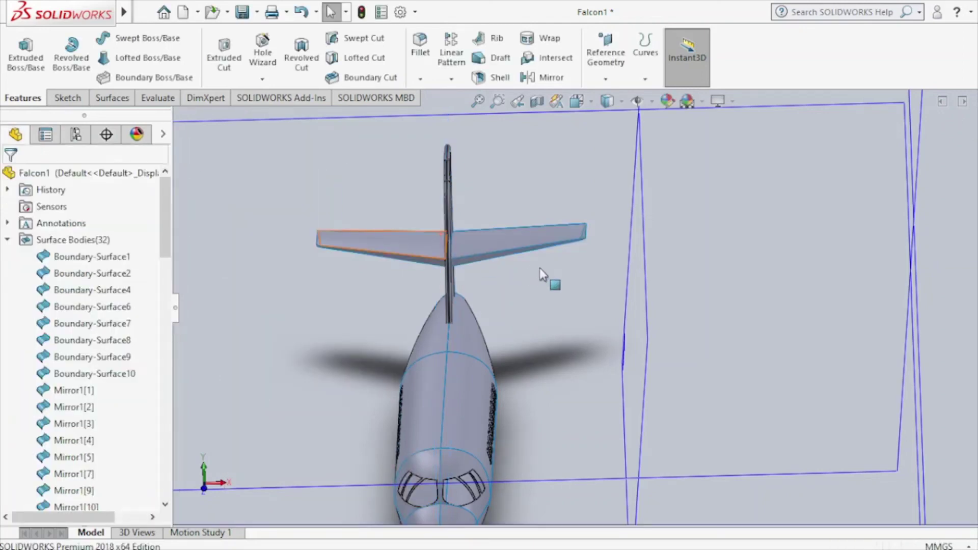
# Step: Save the Falcon1 part with the finished mirrored stabilizer
pyautogui.scroll(5, 540, 268)
pyautogui.moveTo(540, 268); pyautogui.dragTo(539, 278, button='middle')
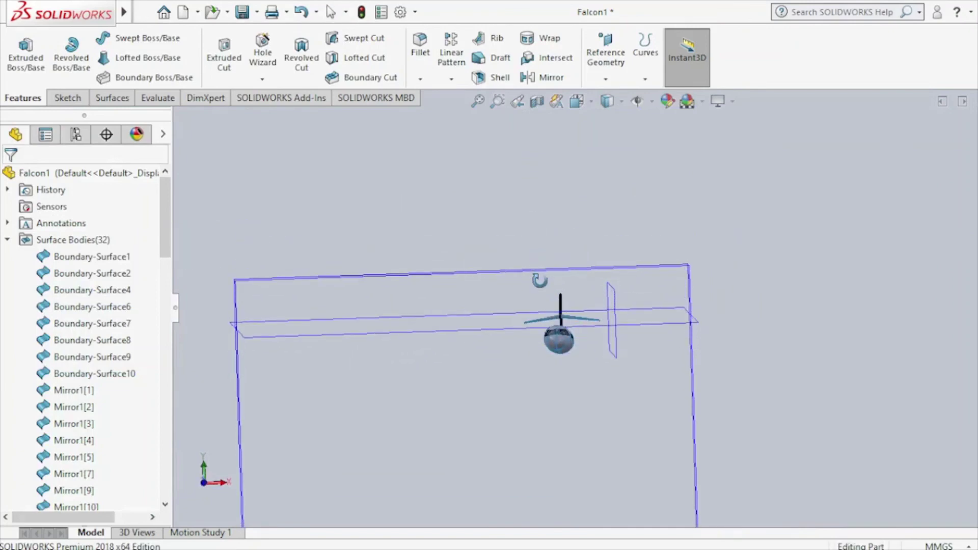
pyautogui.click(241, 14)
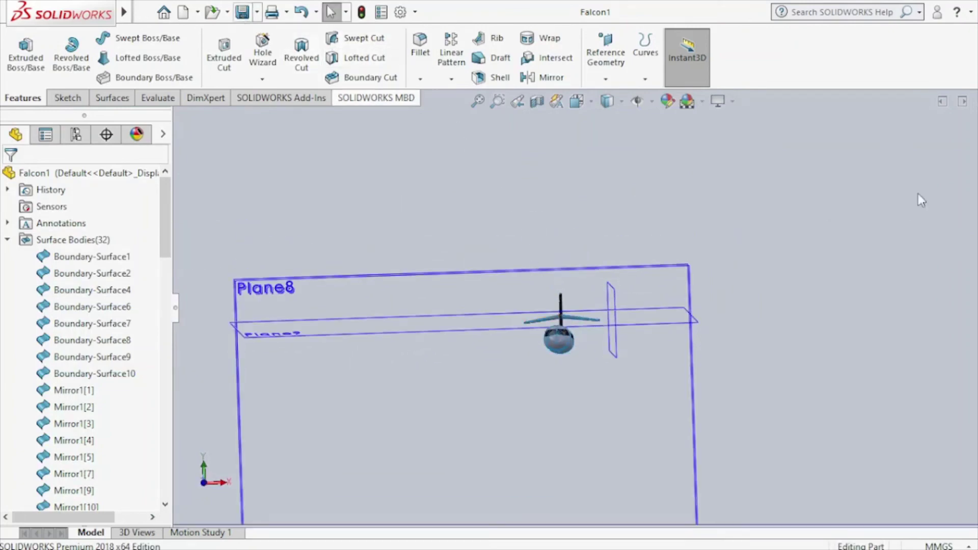
# Step: Rebuild the Falcon jet assembly with the updated part and save all modified documents
pyautogui.hotkey('ctrl', 'Tab')
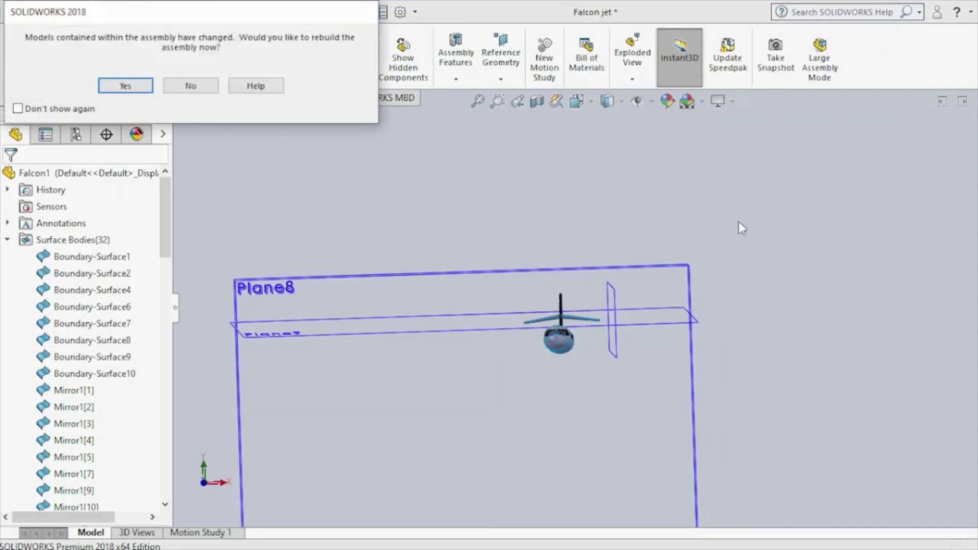
pyautogui.click(102, 86)
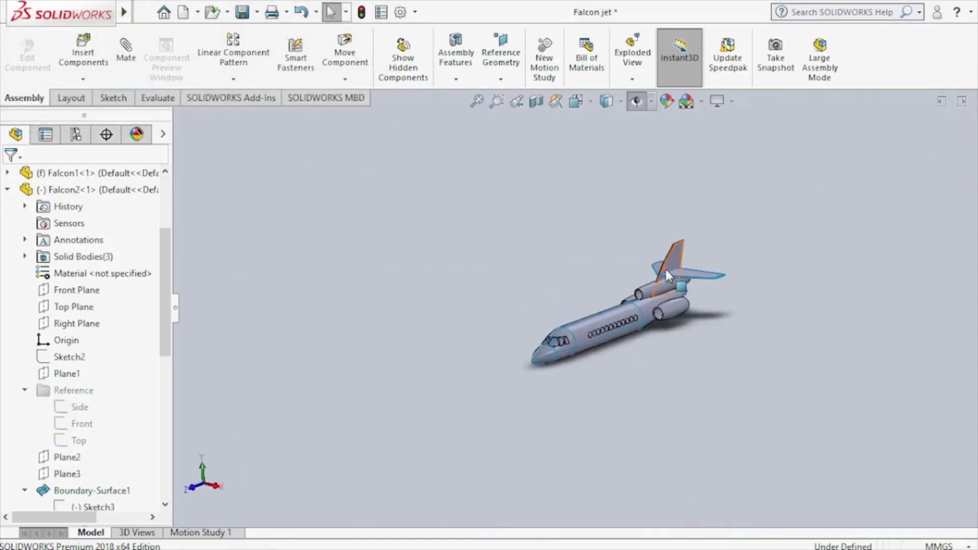
pyautogui.moveTo(668, 275)
pyautogui.mouseDown(button='middle')
pyautogui.moveTo(661, 225)
pyautogui.moveTo(633, 209)
pyautogui.moveTo(574, 229)
pyautogui.moveTo(582, 270)
pyautogui.moveTo(653, 273)
pyautogui.moveTo(671, 327)
pyautogui.moveTo(636, 335)
pyautogui.mouseUp(button='middle')
pyautogui.click(242, 12)
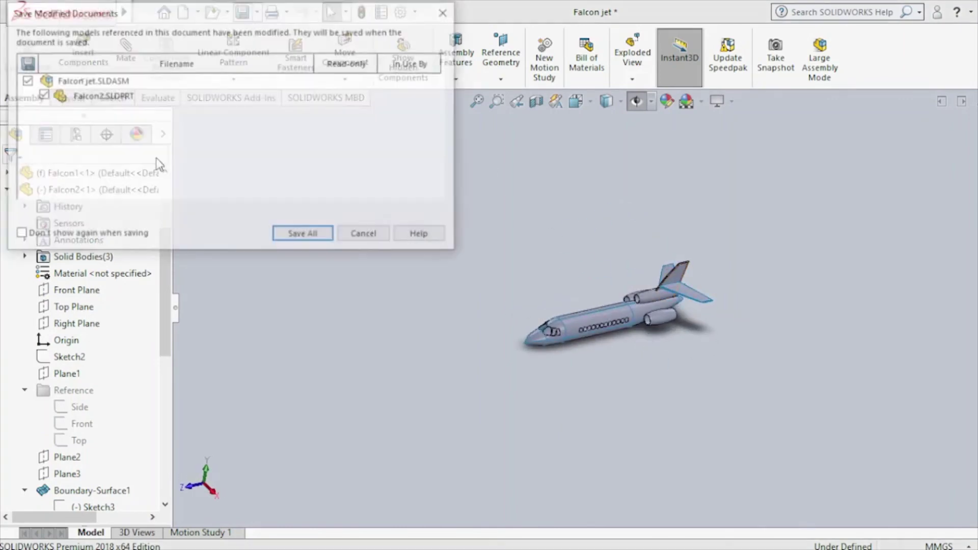
pyautogui.click(303, 235)
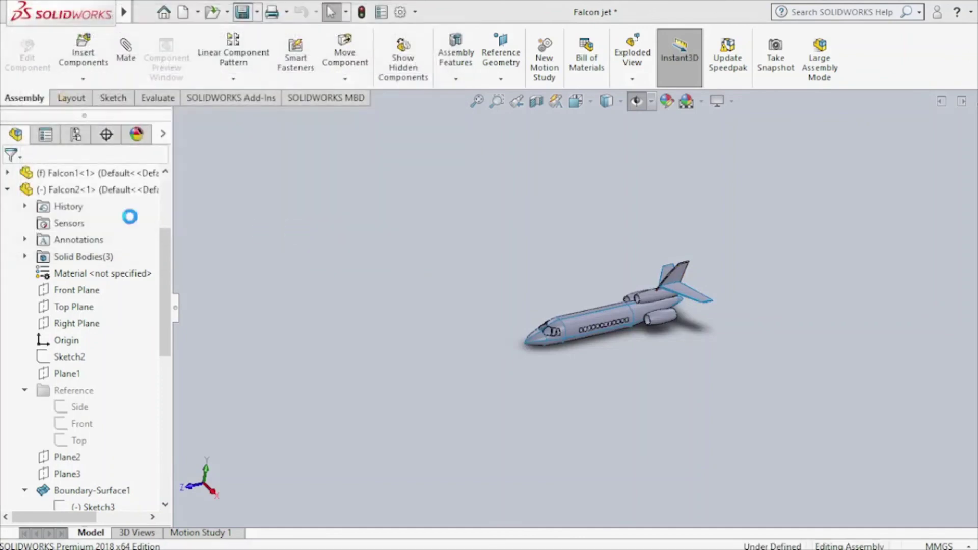
pyautogui.click(7, 191)
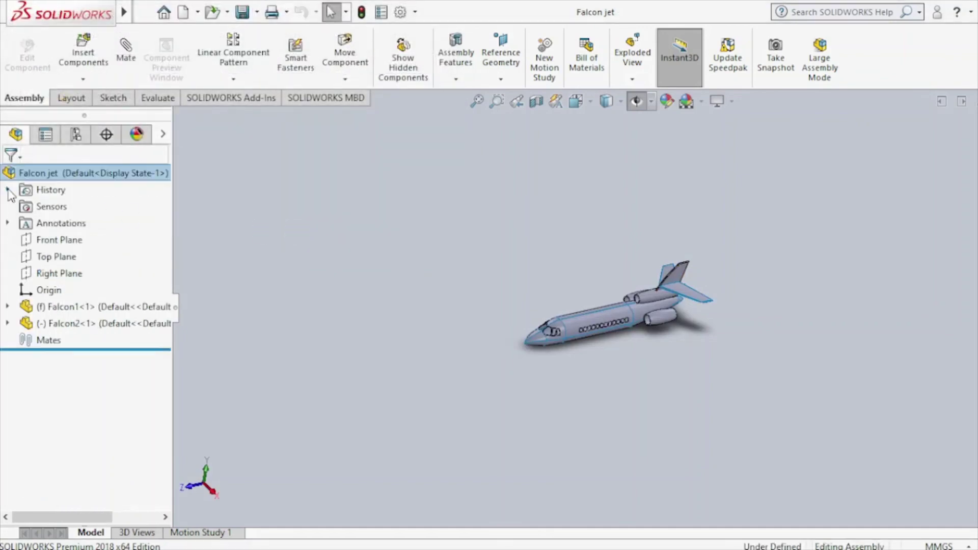